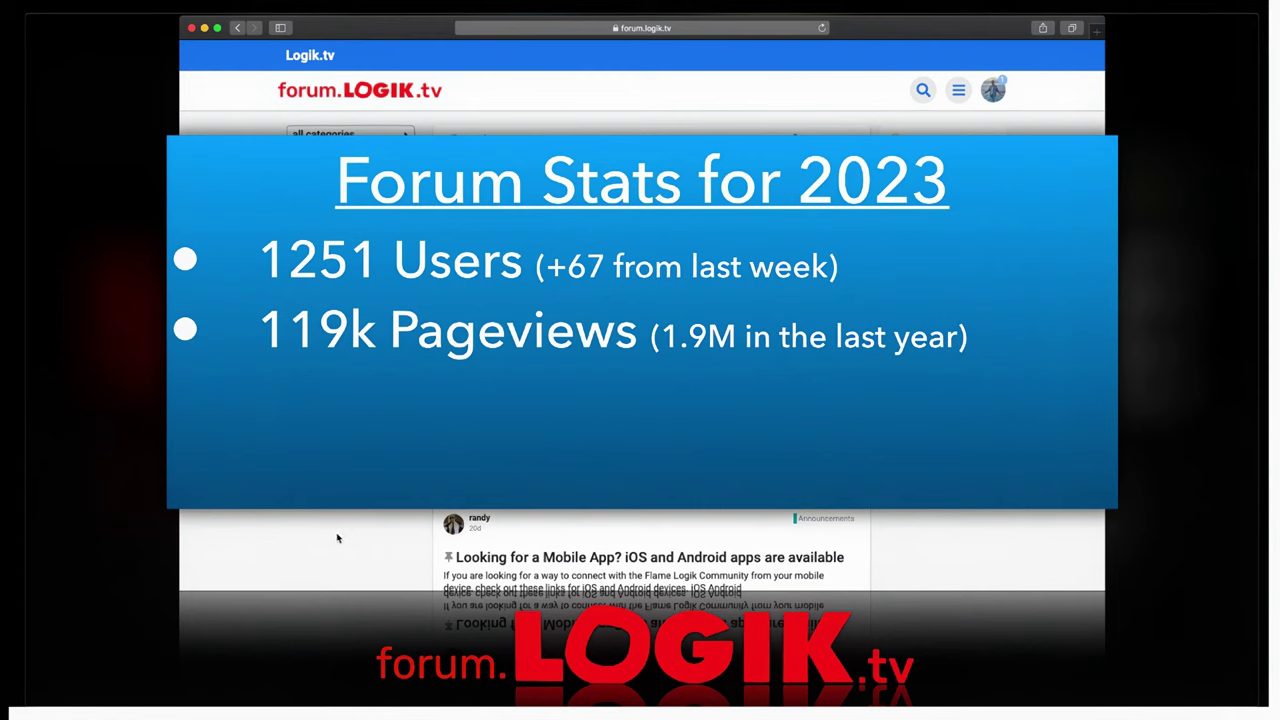
{"action": "left_click", "coordinate": [388, 499]}
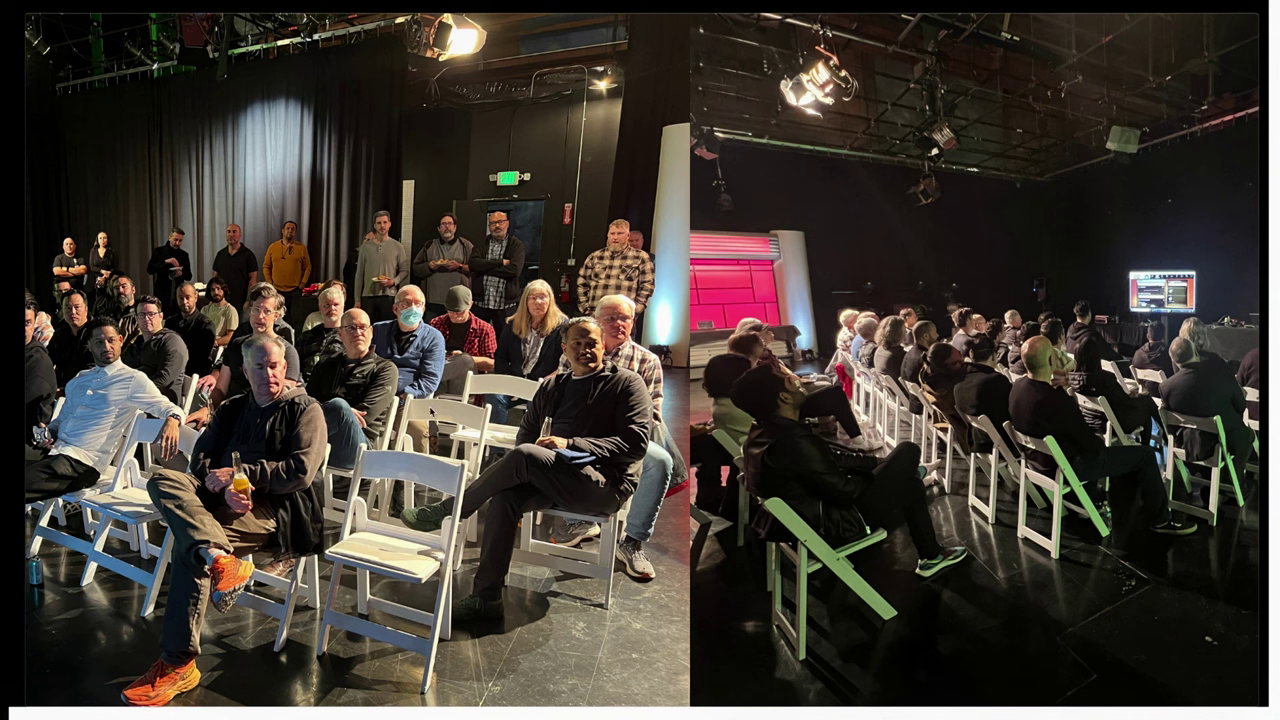
{"action": "left_click", "coordinate": [458, 391]}
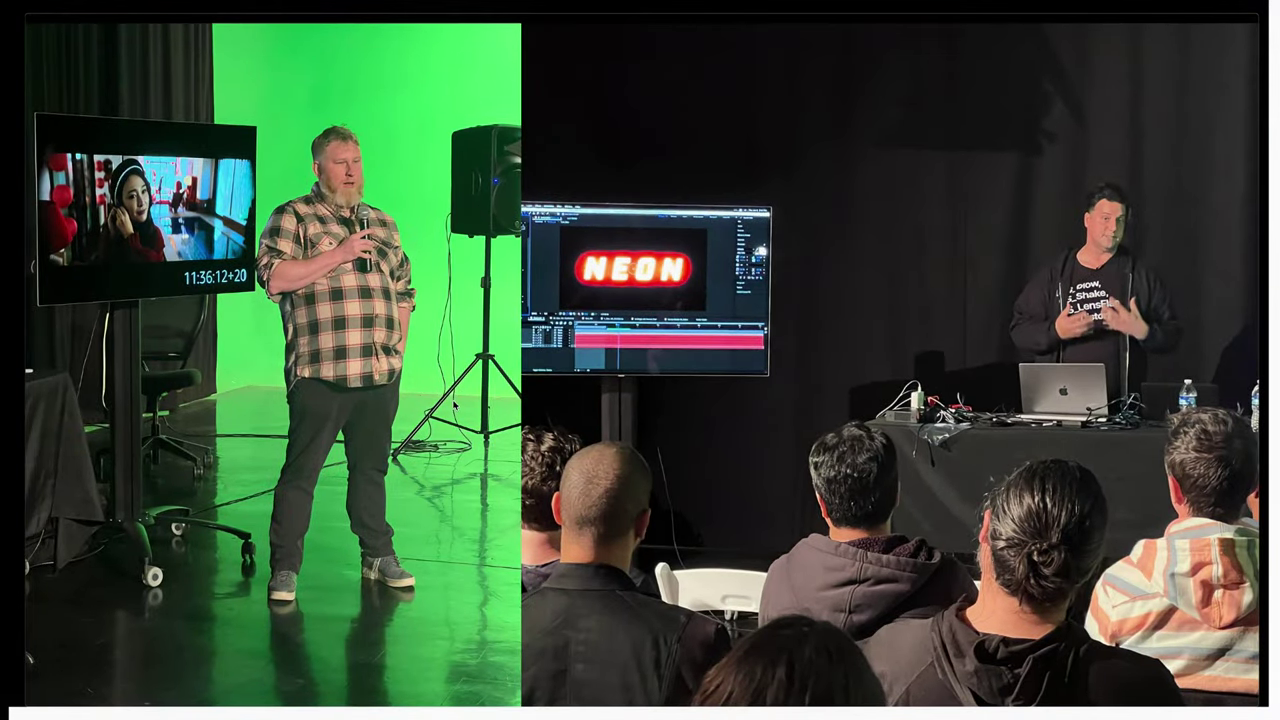
{"action": "left_click", "coordinate": [454, 401]}
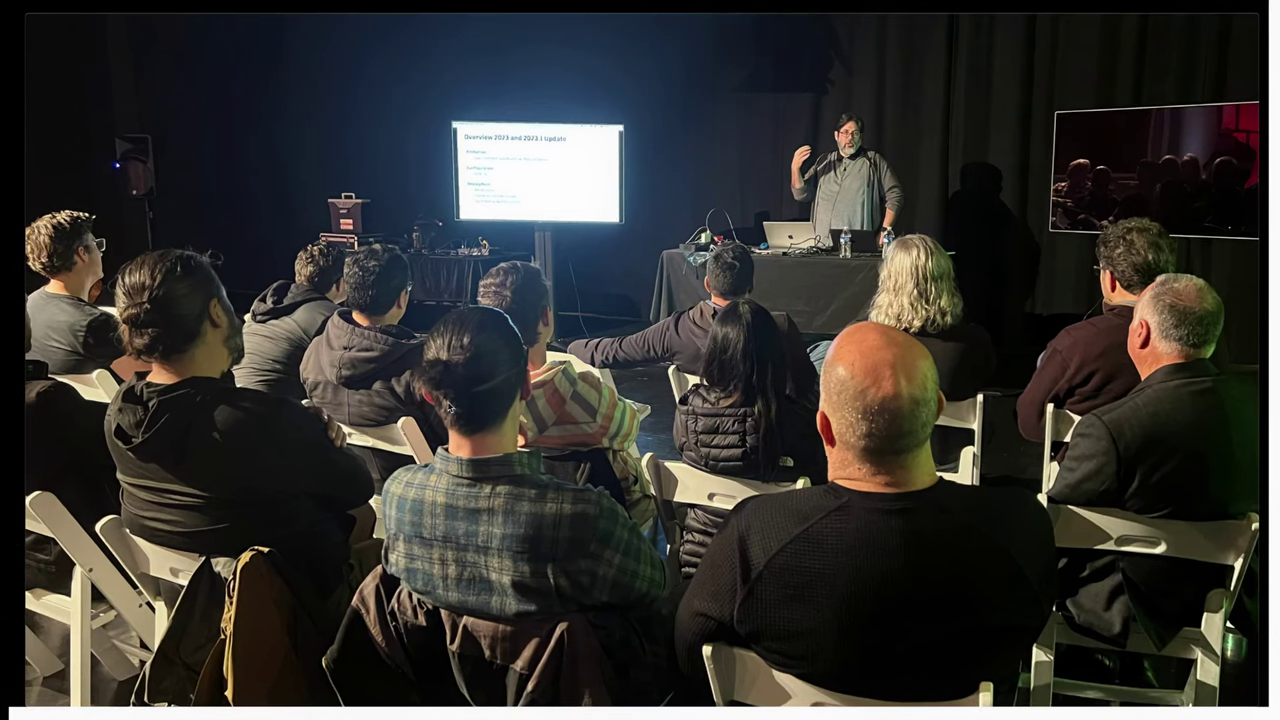
{"action": "left_click", "coordinate": [421, 426]}
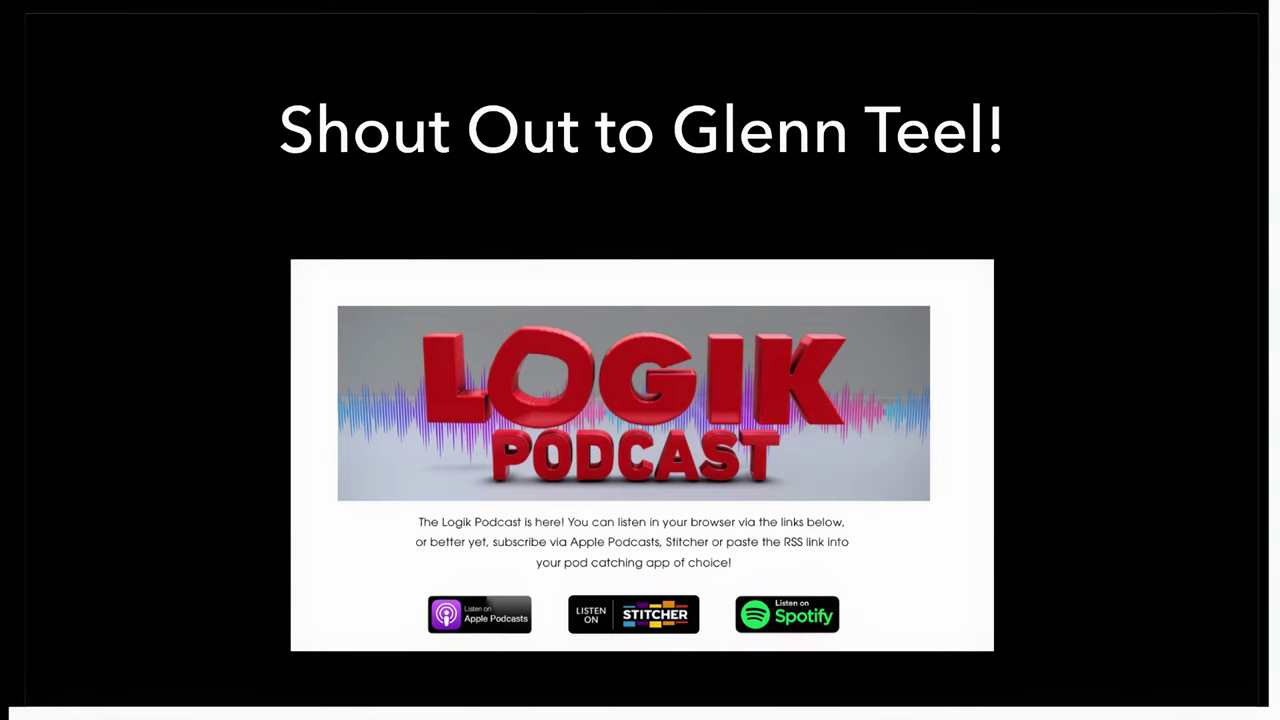
{"action": "left_click", "coordinate": [584, 456]}
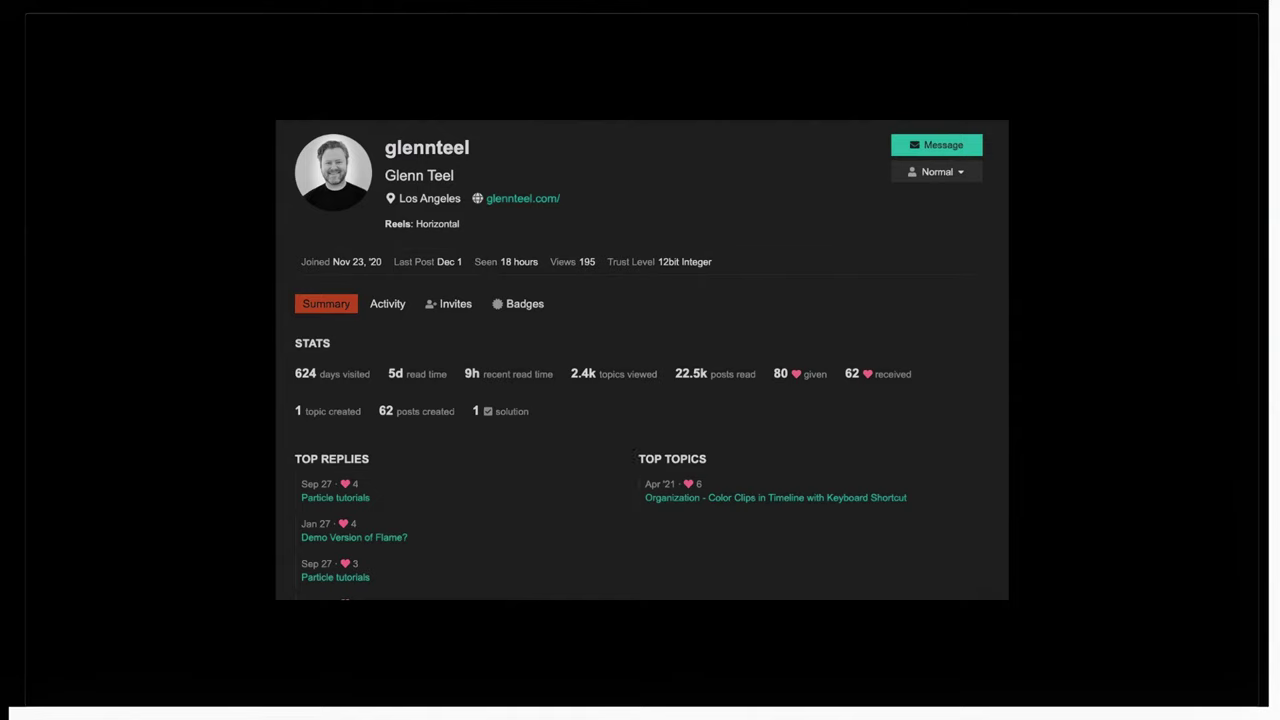
{"action": "left_click", "coordinate": [668, 422]}
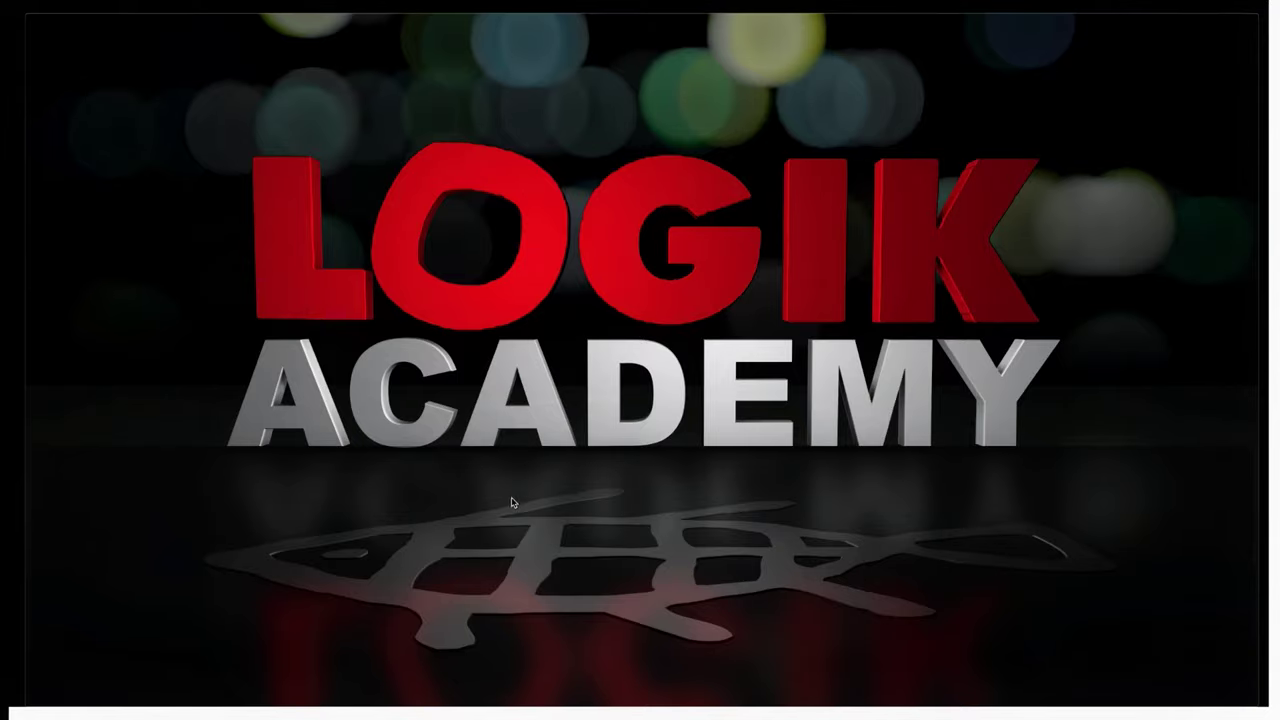
{"action": "left_click", "coordinate": [507, 460]}
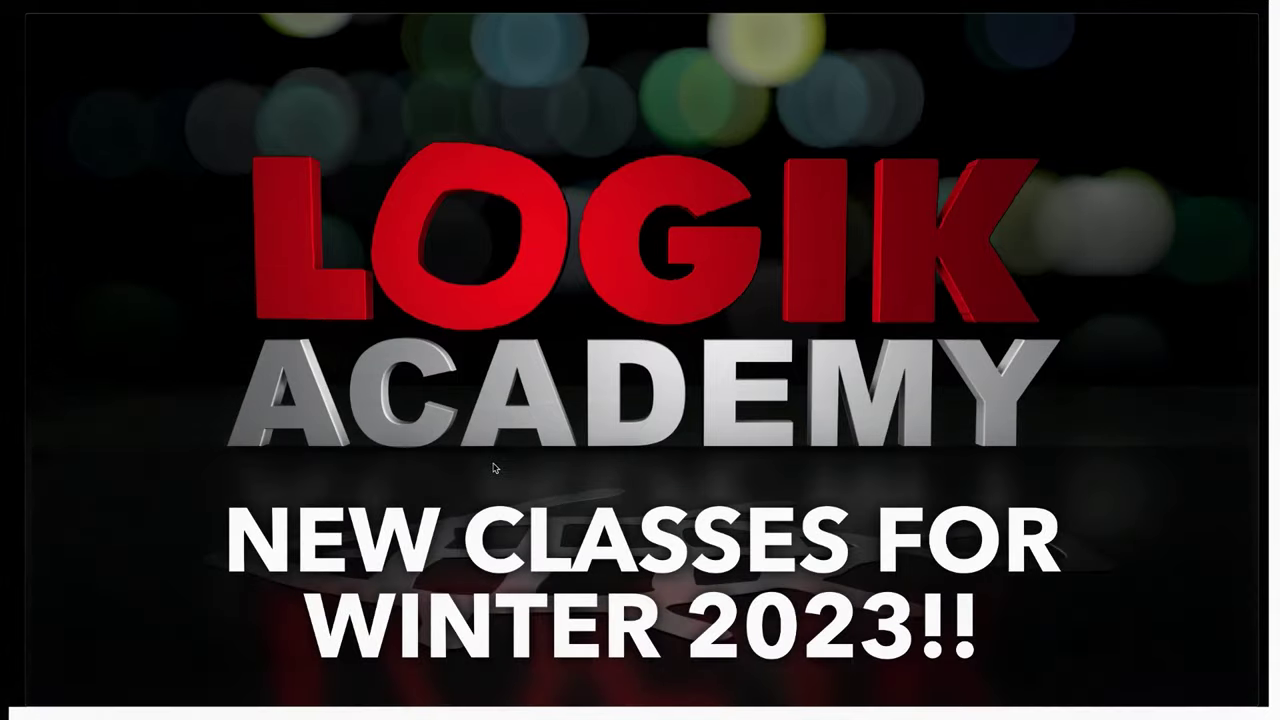
{"action": "left_click", "coordinate": [496, 465]}
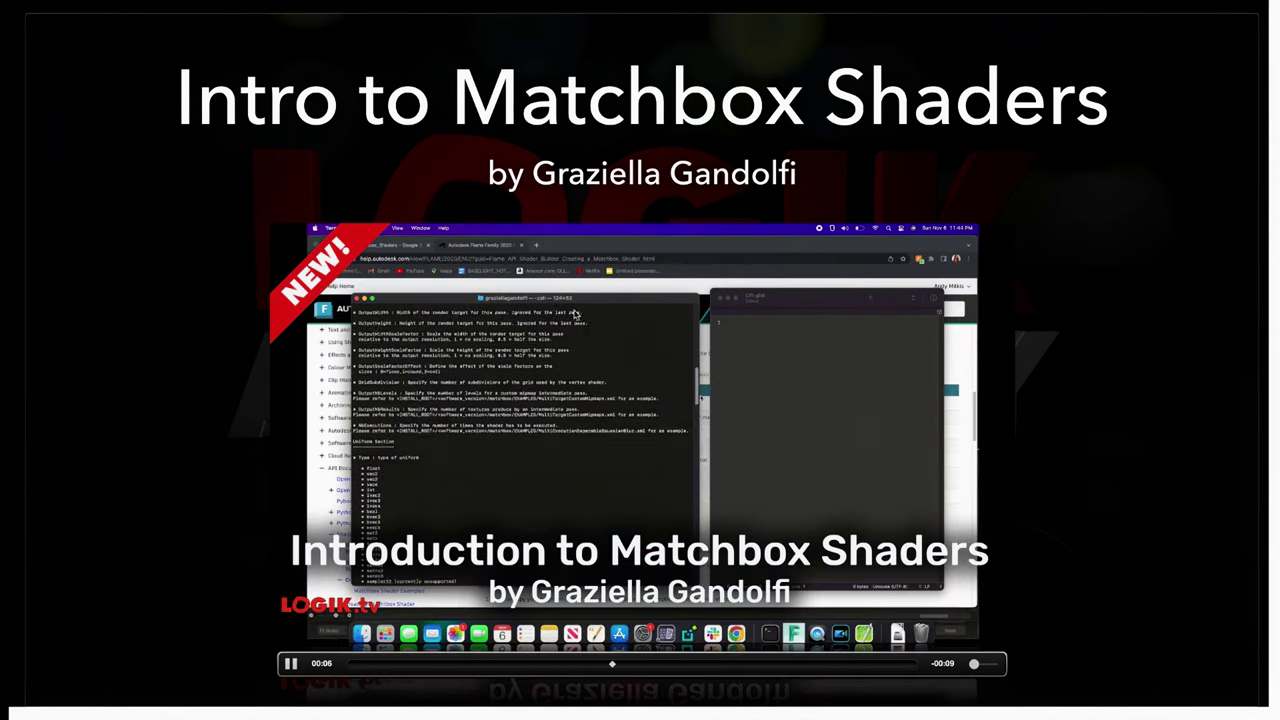
{"action": "key", "text": "Right"}
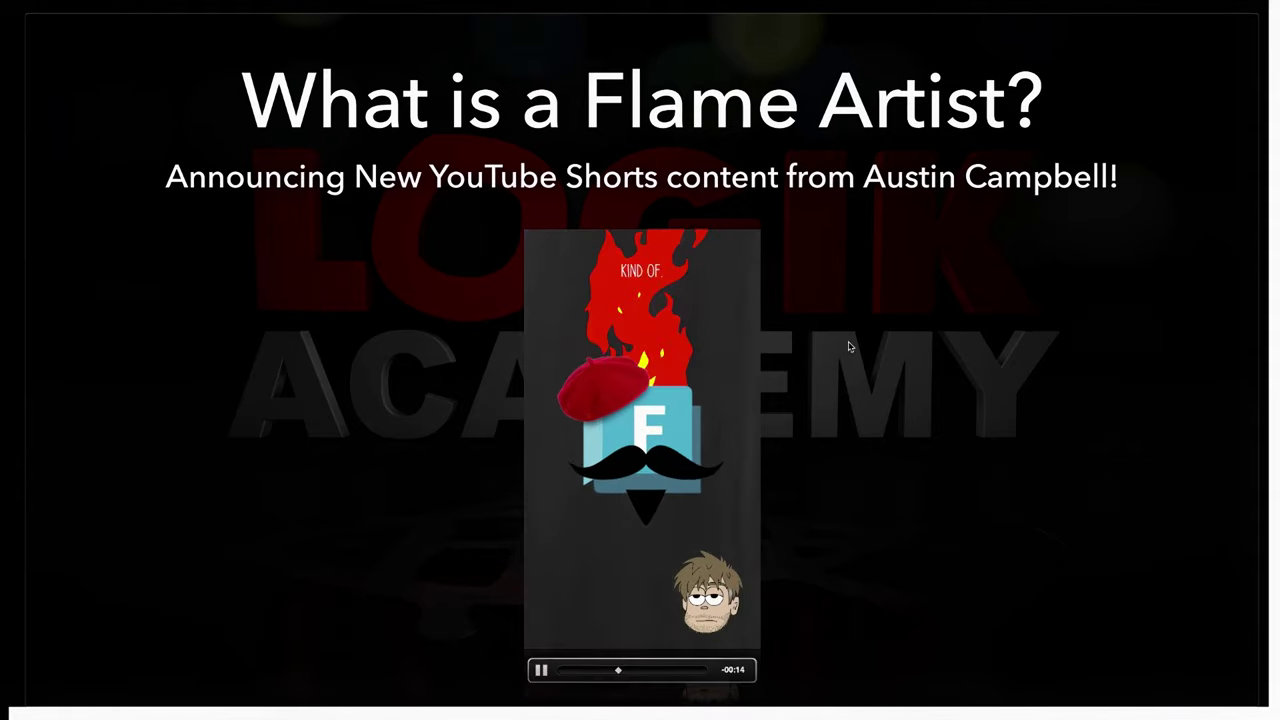
{"action": "left_click", "coordinate": [828, 375]}
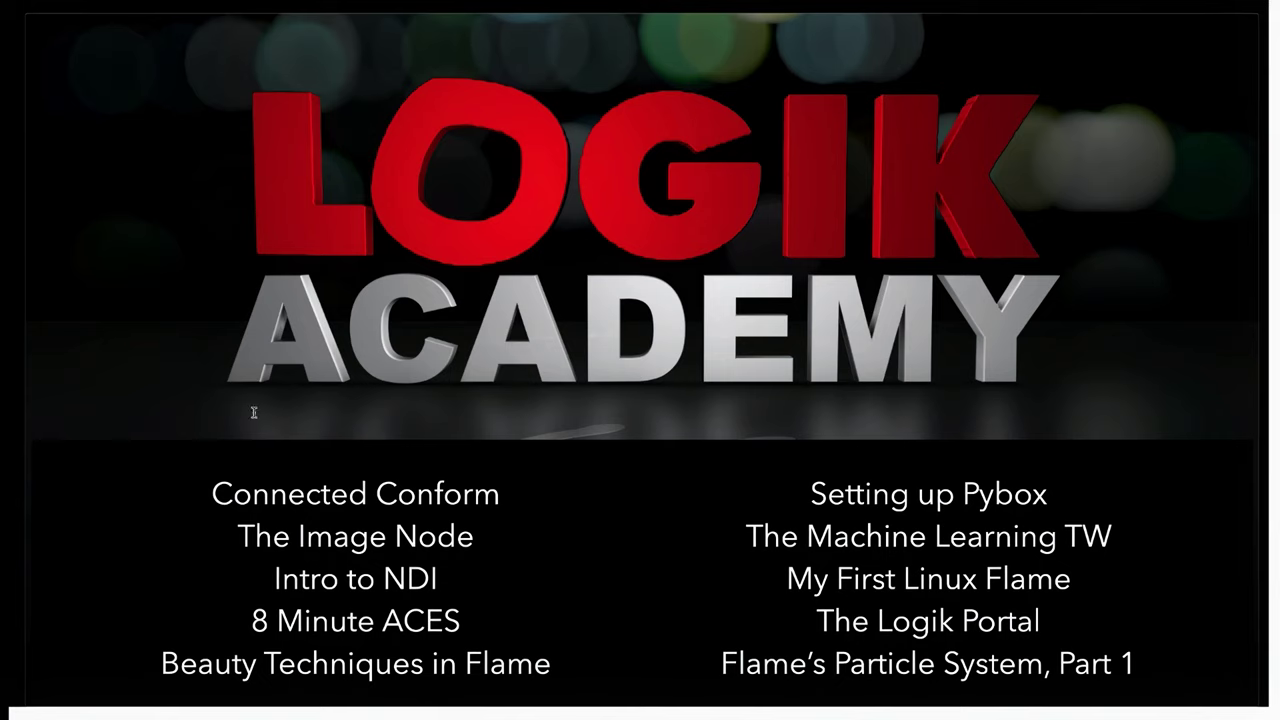
{"action": "left_click", "coordinate": [636, 467]}
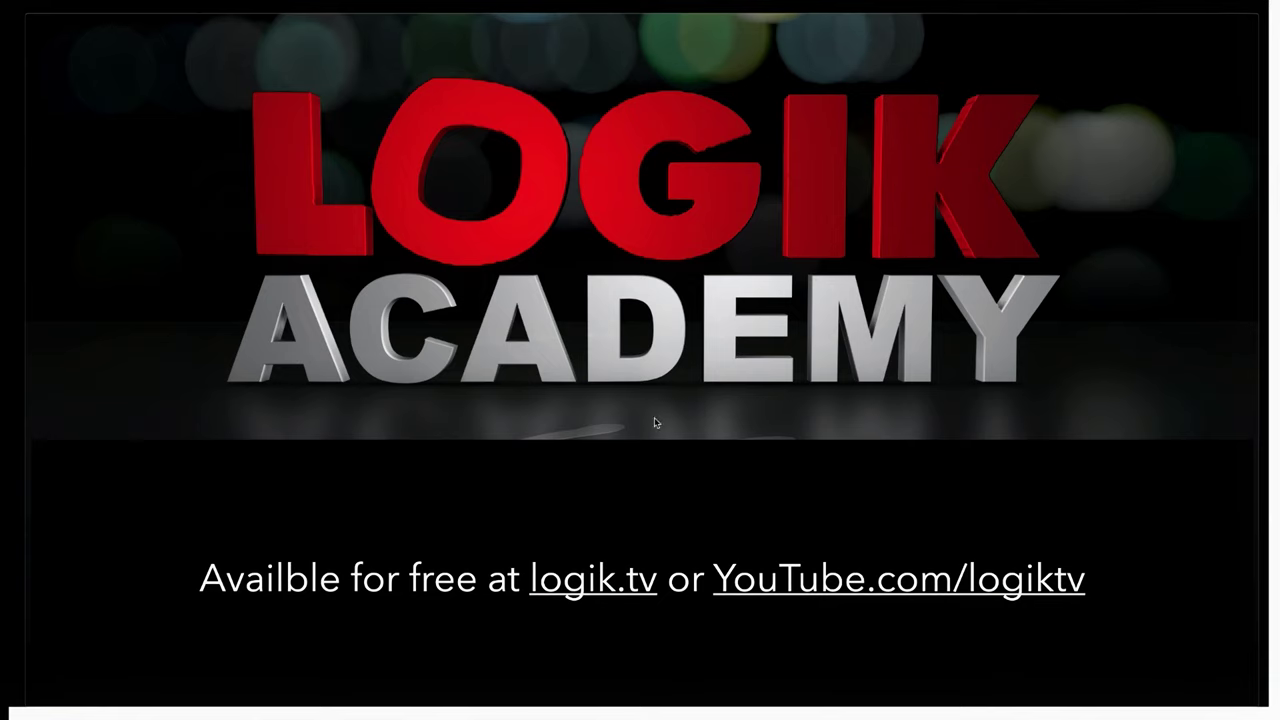
{"action": "left_click", "coordinate": [631, 432]}
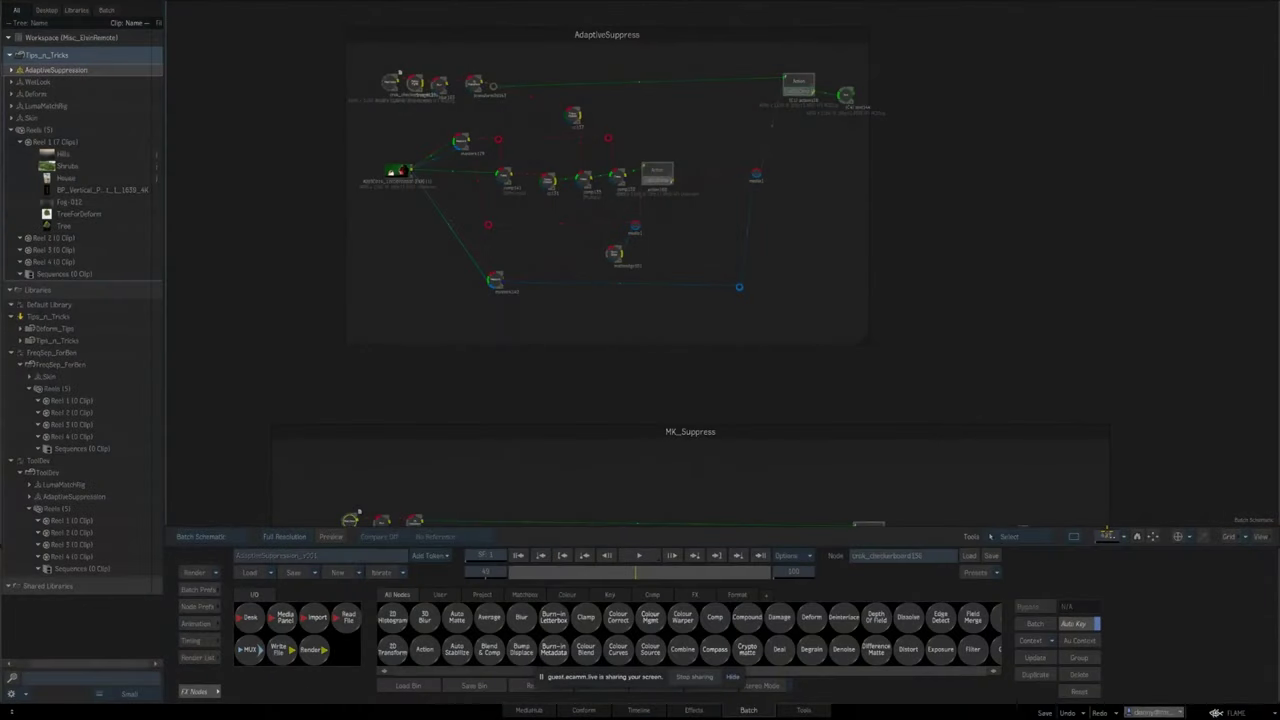
Examine the AdaptiveSuppress node tree, including its upper Master Keyer node and the 2D Transform node in the checkerboard branch.
{"action": "left_click_drag", "start_coordinate": [1107, 535], "coordinate": [1114, 535]}
{"action": "left_click_drag", "start_coordinate": [928, 345], "coordinate": [915, 402]}
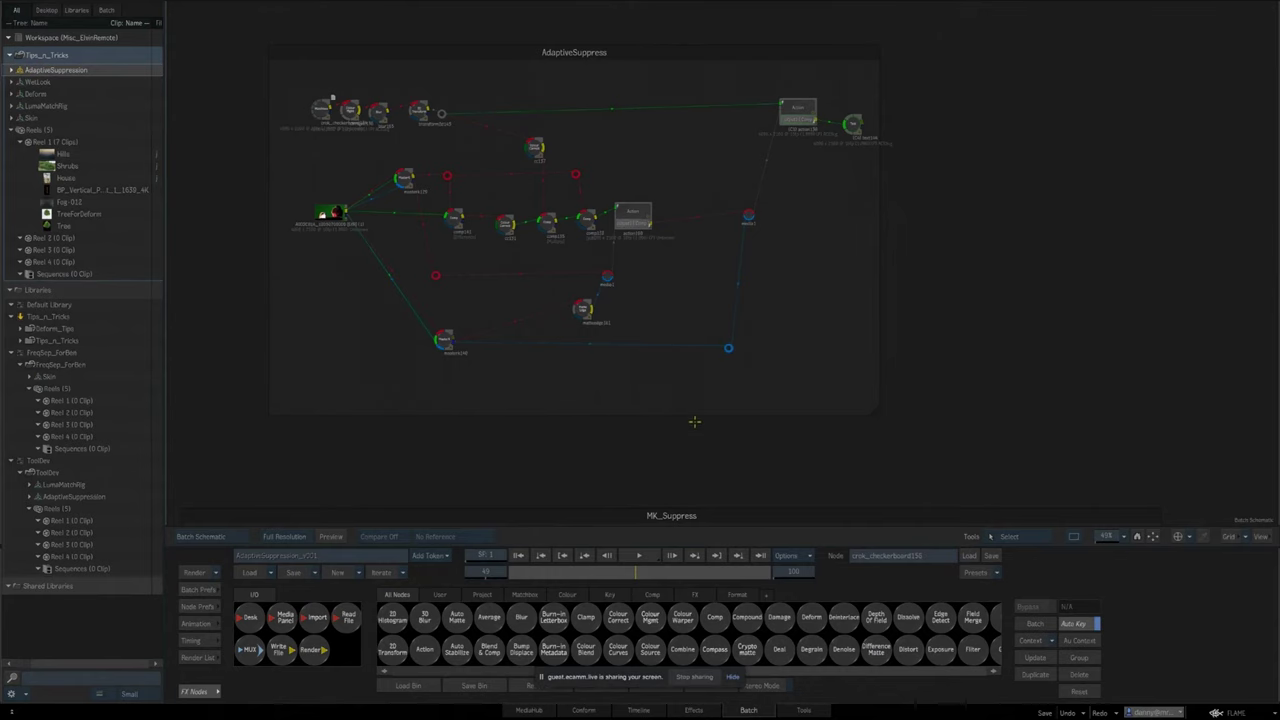
{"action": "left_click_drag", "start_coordinate": [687, 437], "coordinate": [865, 426]}
{"action": "left_click_drag", "start_coordinate": [1106, 539], "coordinate": [1109, 533]}
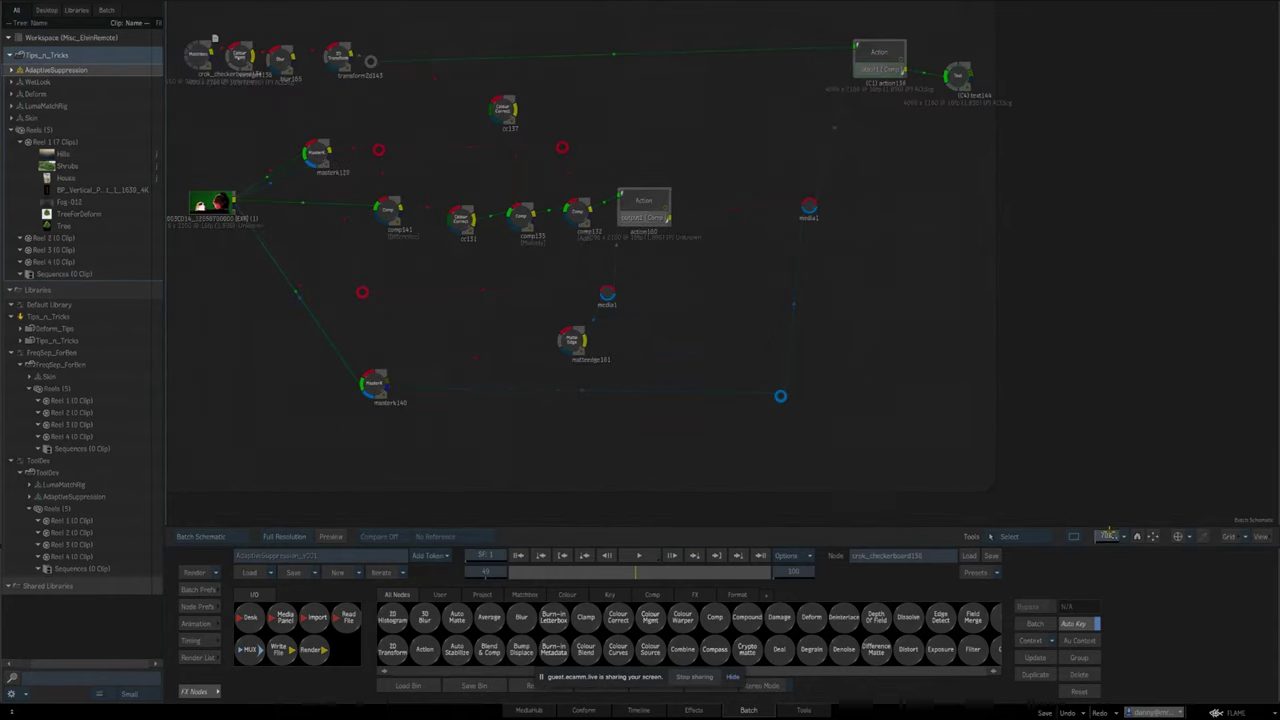
{"action": "left_click_drag", "start_coordinate": [660, 306], "coordinate": [741, 418]}
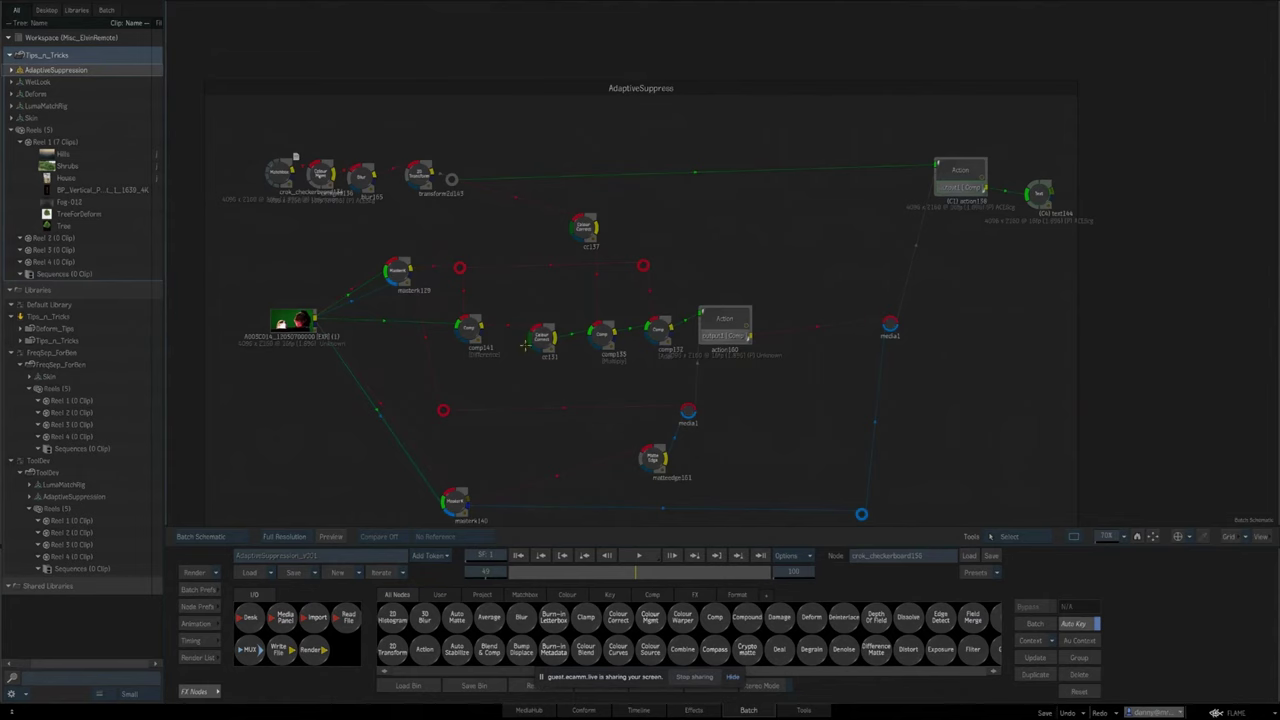
{"action": "left_click", "coordinate": [397, 271]}
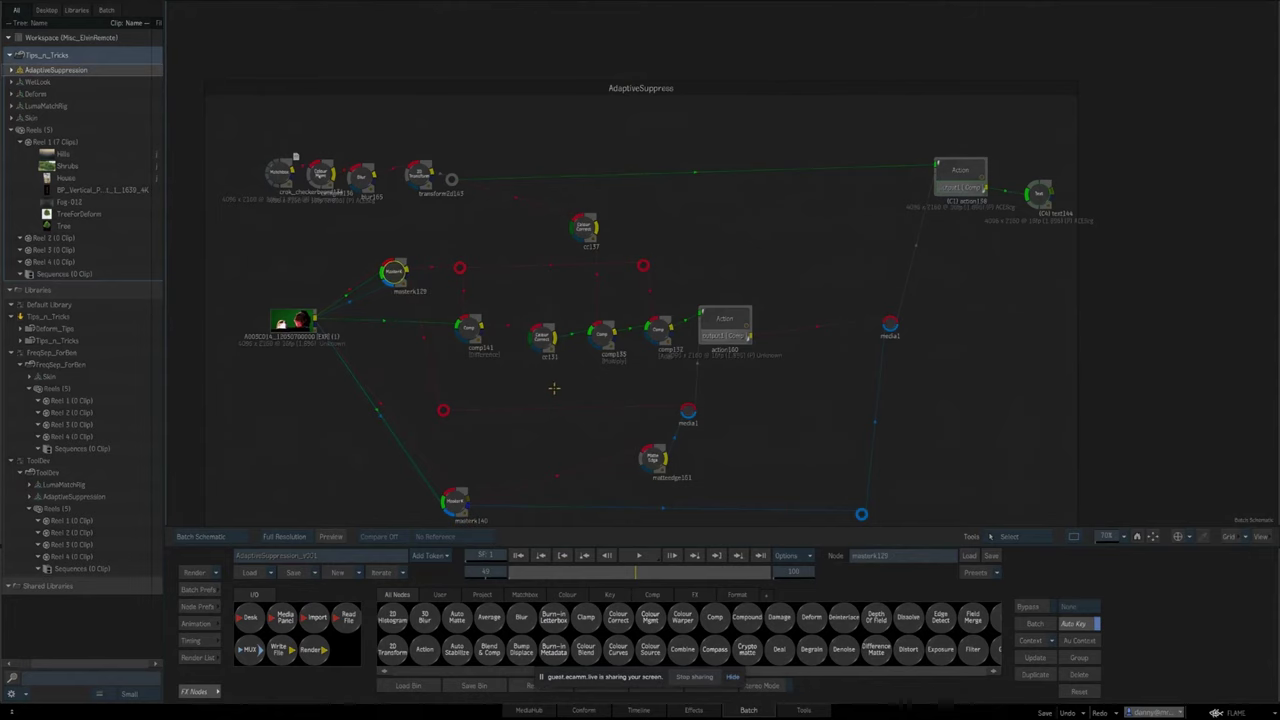
{"action": "left_click_drag", "start_coordinate": [517, 386], "coordinate": [628, 430]}
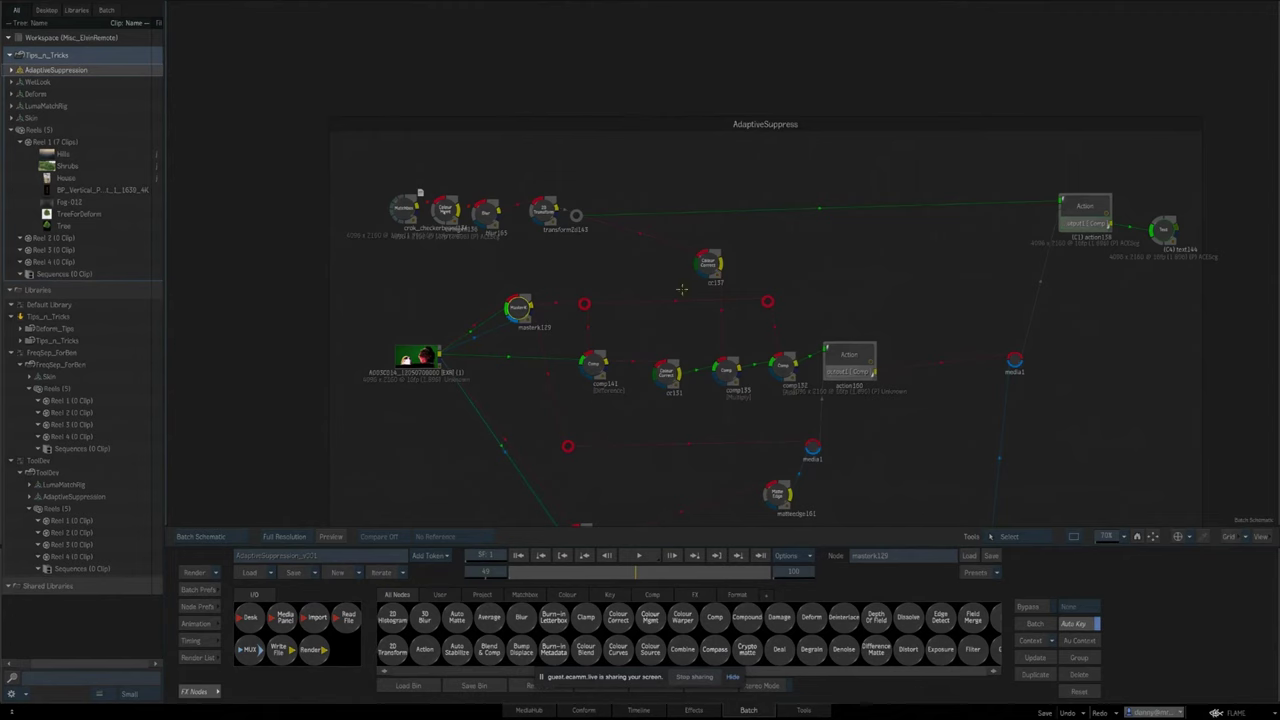
{"action": "left_click", "coordinate": [543, 209]}
{"action": "mouse_move", "coordinate": [563, 386]}
{"action": "left_mouse_down"}
{"action": "mouse_move", "coordinate": [585, 366]}
{"action": "mouse_move", "coordinate": [540, 380]}
{"action": "left_mouse_up"}
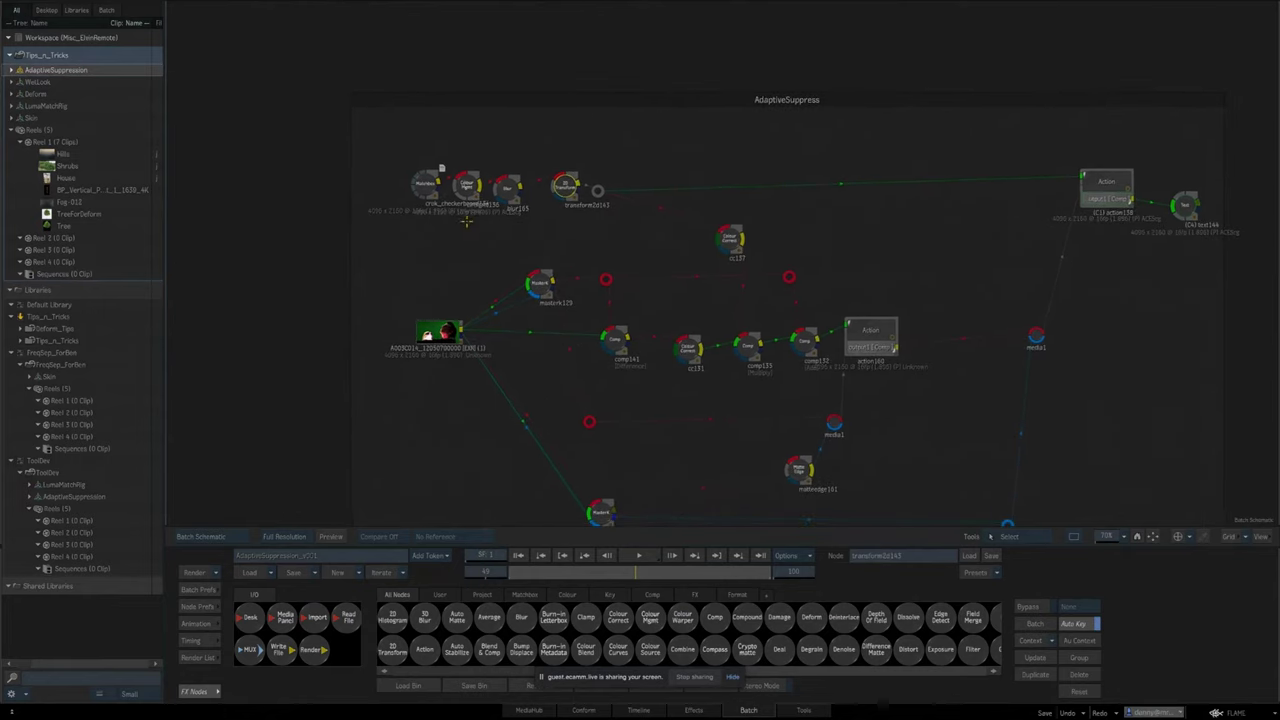
Inspect the settings of the checkerboard Matchbox node and of the 2D Transform node in the same branch.
{"action": "left_click", "coordinate": [427, 188]}
{"action": "key", "text": "F4"}
{"action": "key", "text": "Escape"}
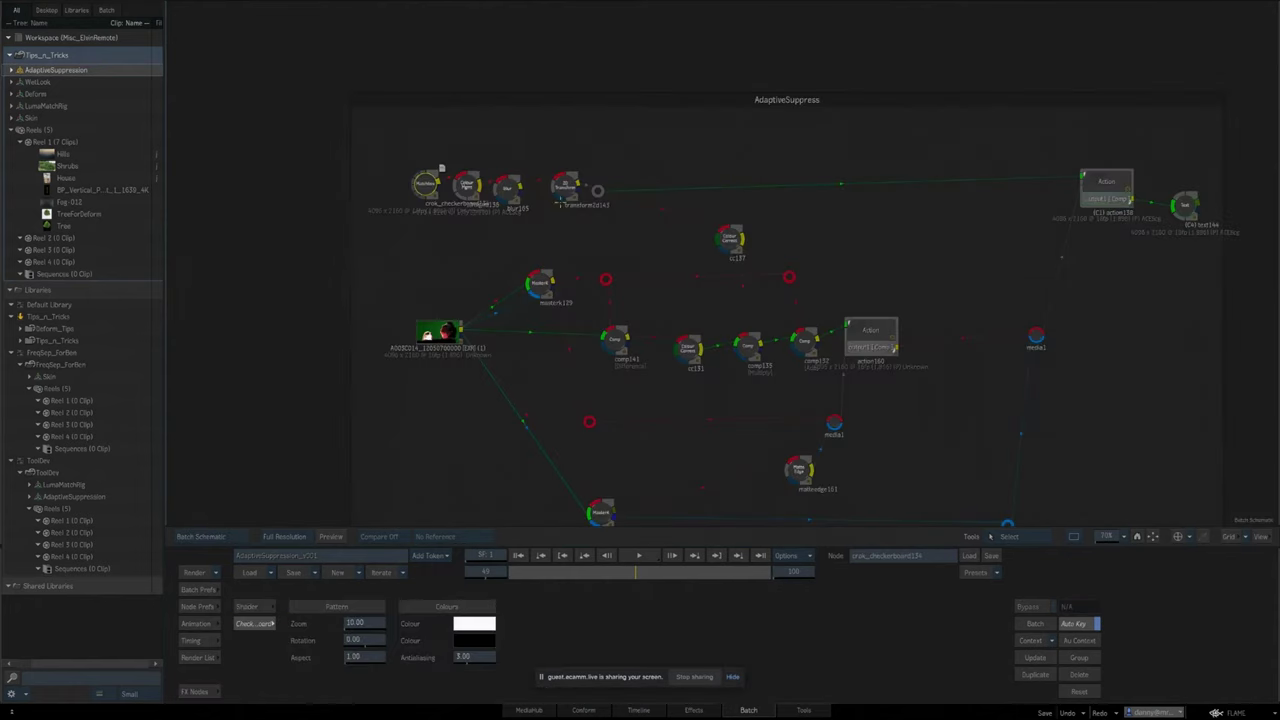
{"action": "left_click", "coordinate": [565, 186]}
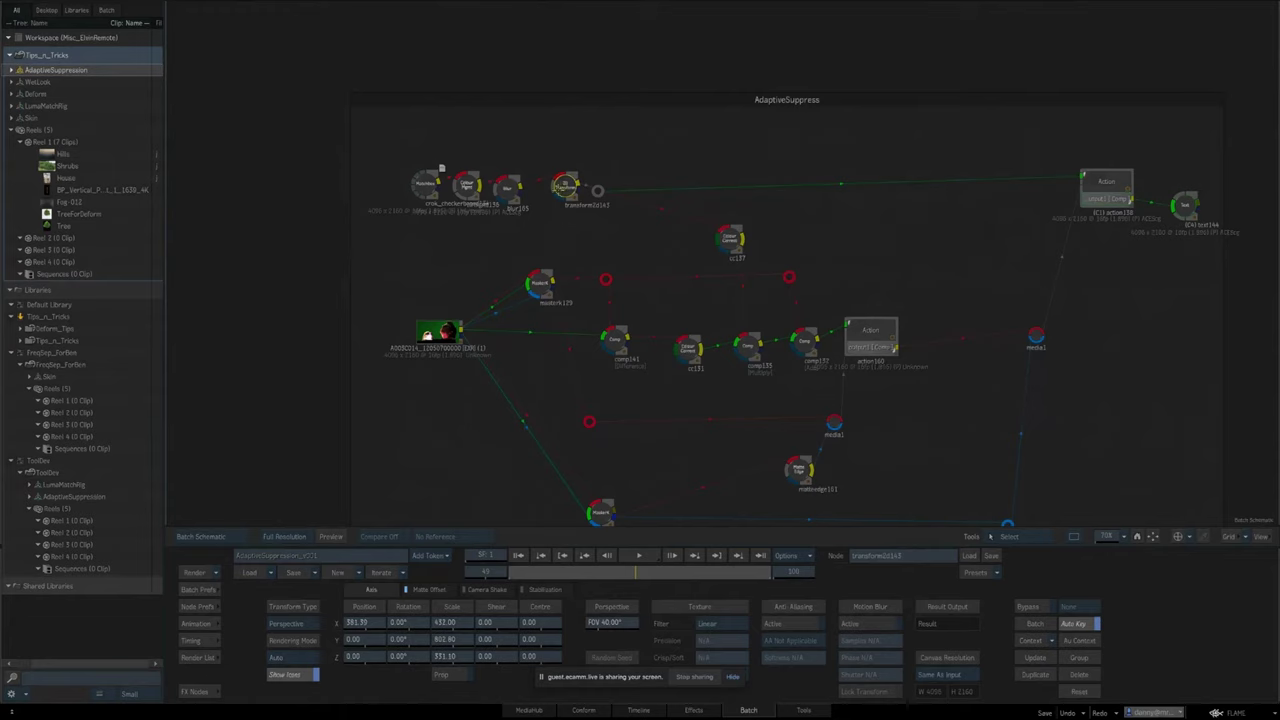
{"action": "left_click_drag", "start_coordinate": [565, 186], "coordinate": [559, 190]}
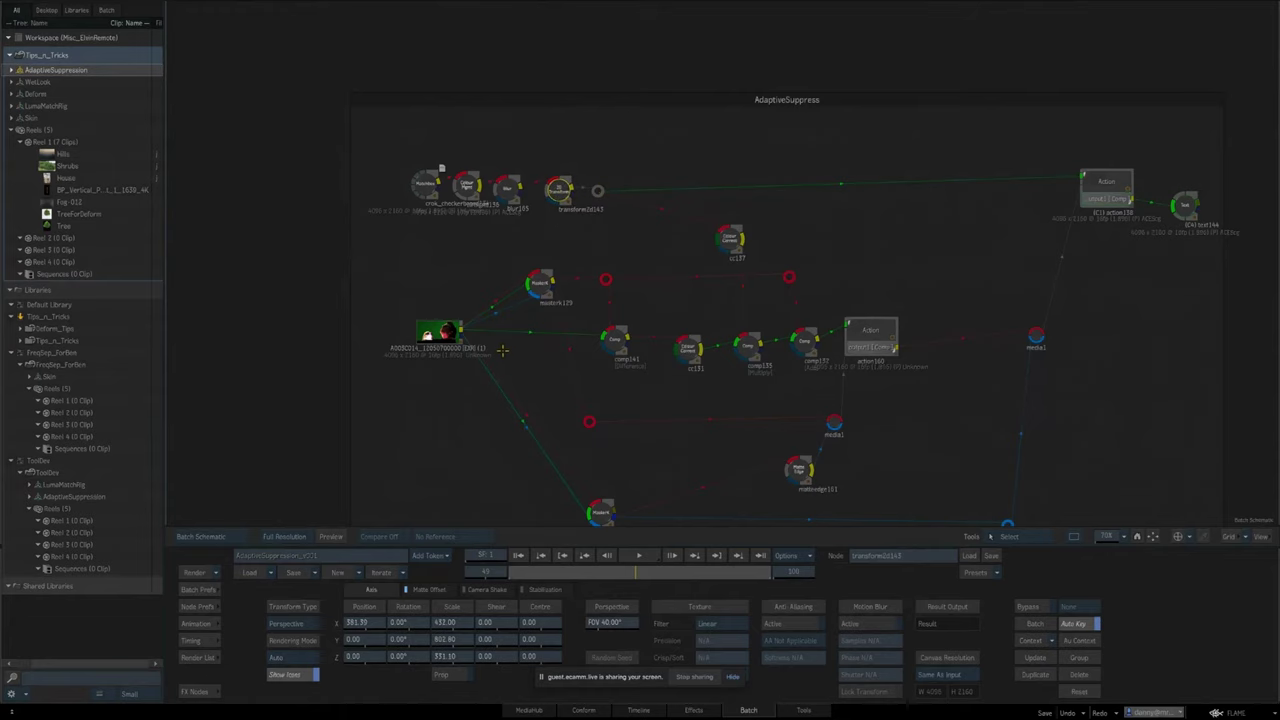
View the result of the 2D Transform node at frame 1 with the whole image in the viewer.
{"action": "key", "text": "F1"}
{"action": "key", "text": "F4"}
{"action": "left_click_drag", "start_coordinate": [635, 574], "coordinate": [509, 572]}
{"action": "left_click_drag", "start_coordinate": [1107, 535], "coordinate": [998, 551]}
{"action": "left_click_drag", "start_coordinate": [533, 574], "coordinate": [560, 572]}
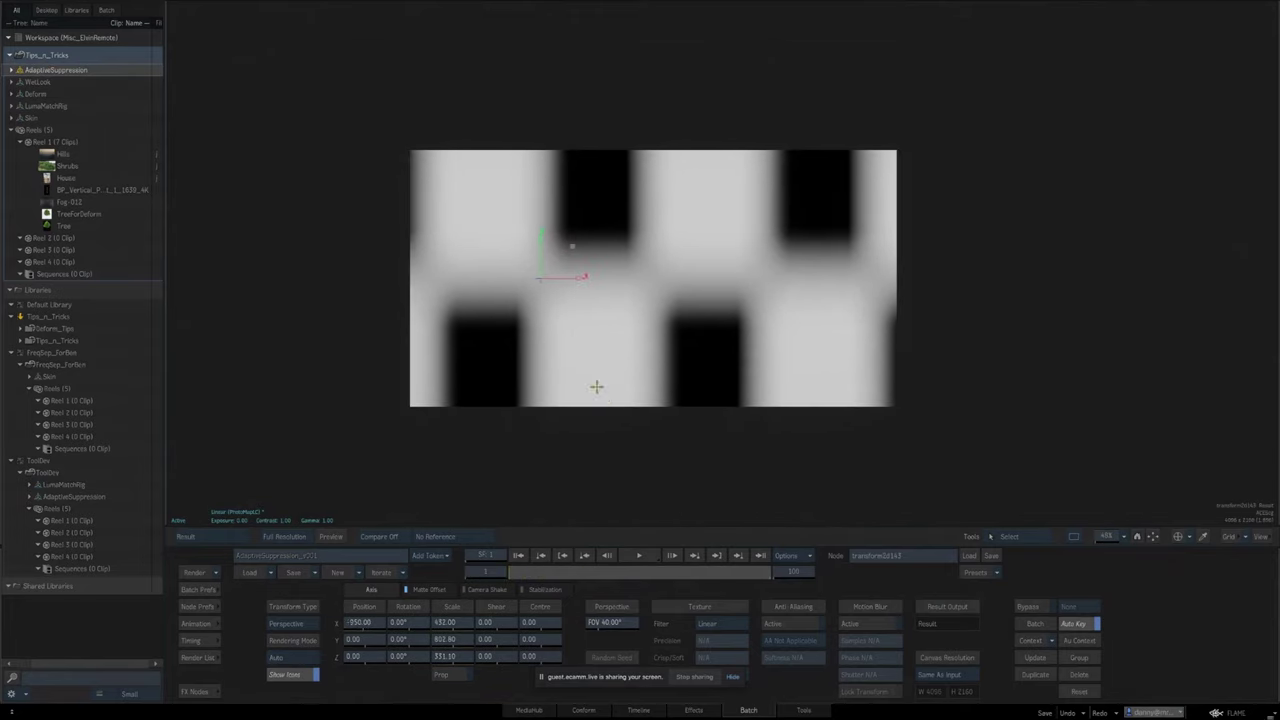
View the green-screen source clip of the AdaptiveSuppress group, enlarged and framed in the viewer.
{"action": "key", "text": "Escape"}
{"action": "left_click_drag", "start_coordinate": [595, 398], "coordinate": [692, 372]}
{"action": "left_click", "coordinate": [530, 308]}
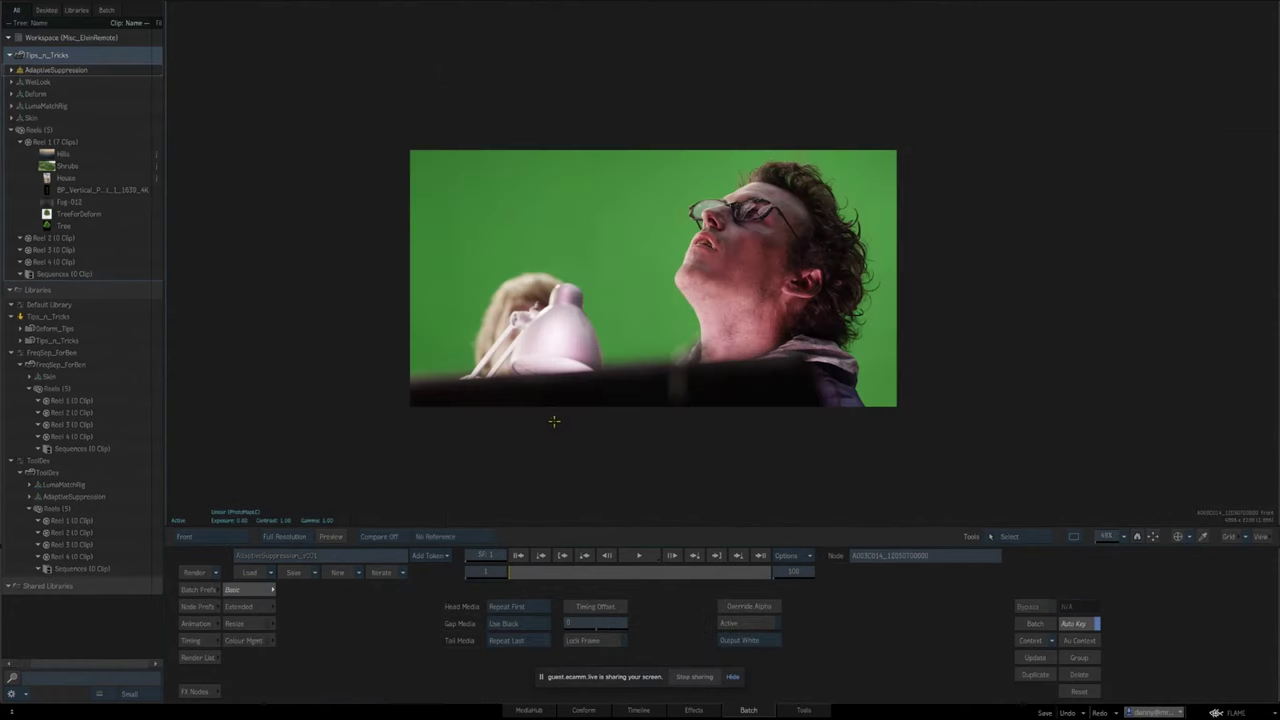
{"action": "key", "text": "Tab"}
{"action": "mouse_move", "coordinate": [1107, 537]}
{"action": "left_mouse_down"}
{"action": "mouse_move", "coordinate": [1150, 537]}
{"action": "mouse_move", "coordinate": [1116, 536]}
{"action": "left_mouse_up"}
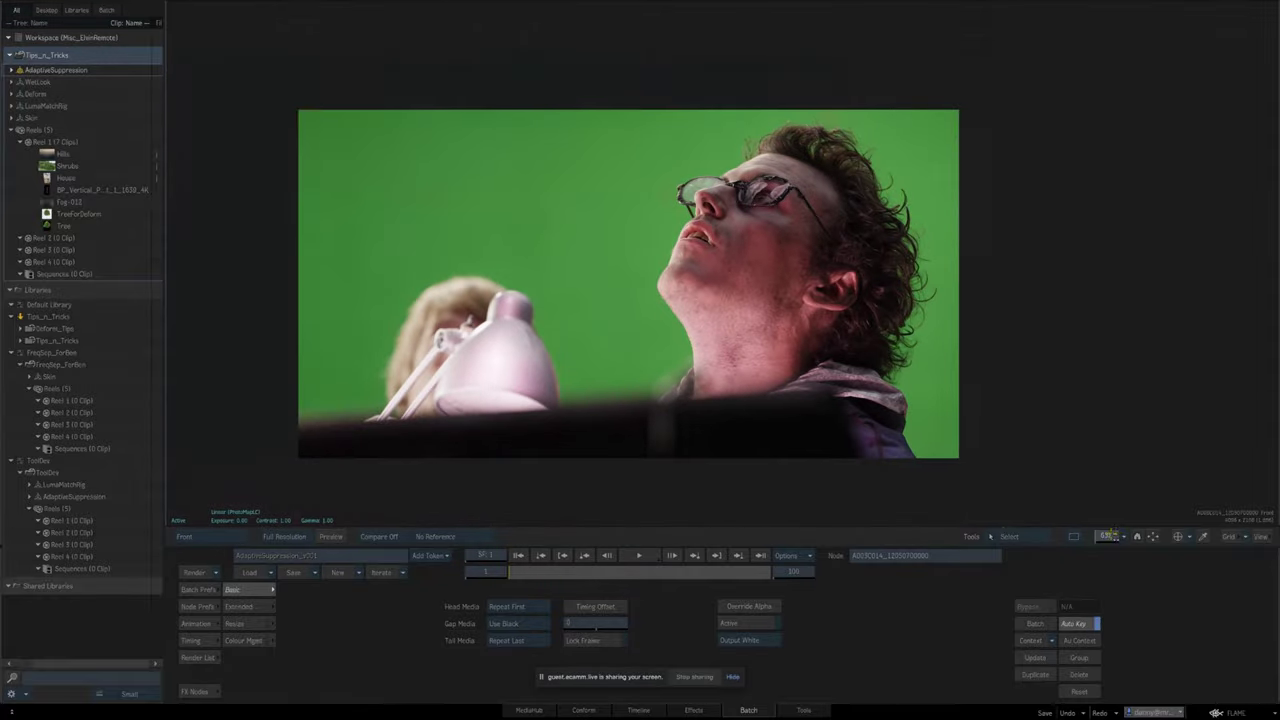
{"action": "left_click_drag", "start_coordinate": [1127, 457], "coordinate": [1069, 443]}
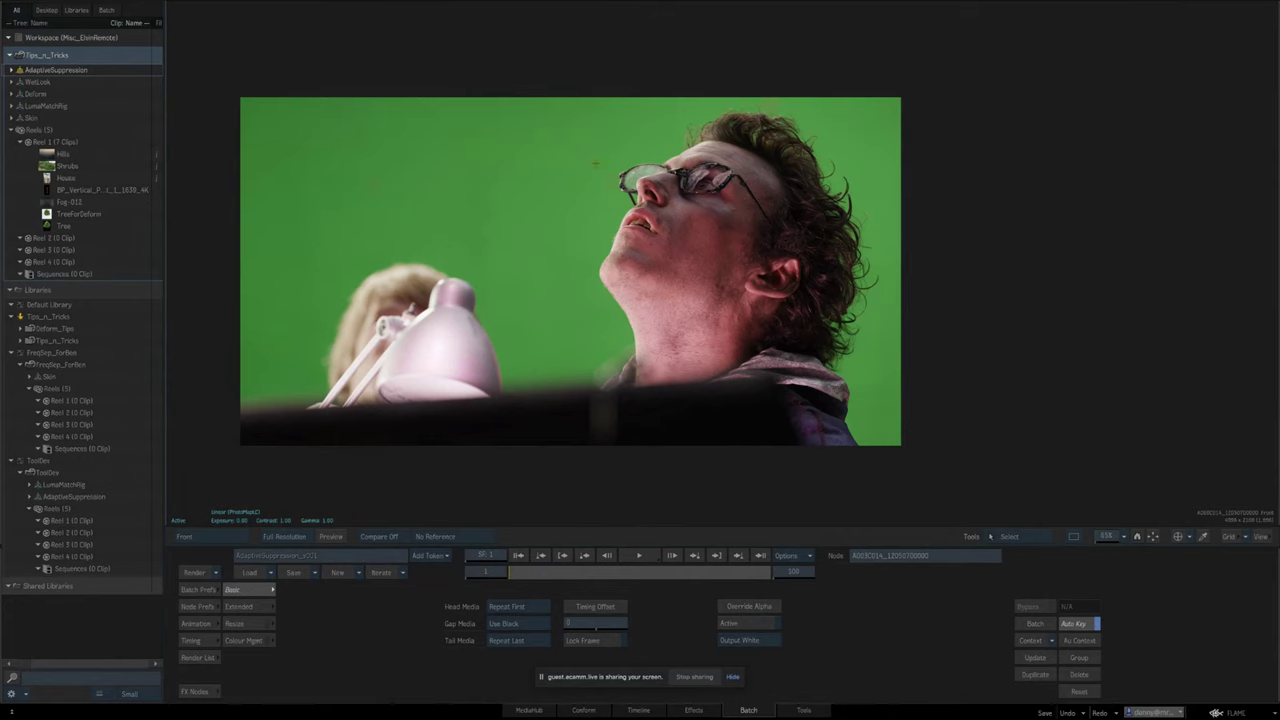
Go back from the source clip to the 2D Transform node and view its blurred checkerboard background.
{"action": "key", "text": "Escape"}
{"action": "key", "text": "F1"}
{"action": "key", "text": "F4"}
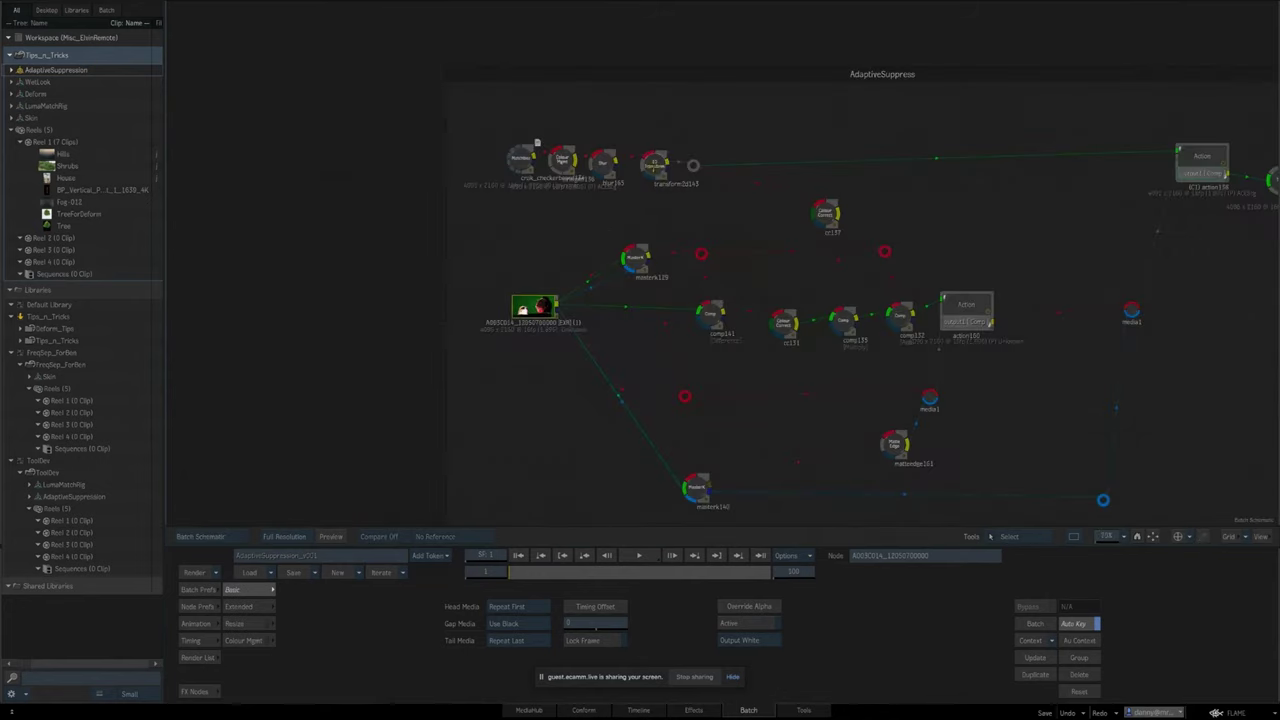
{"action": "left_click", "coordinate": [654, 168]}
{"action": "key", "text": "F4"}
{"action": "key", "text": "F1"}
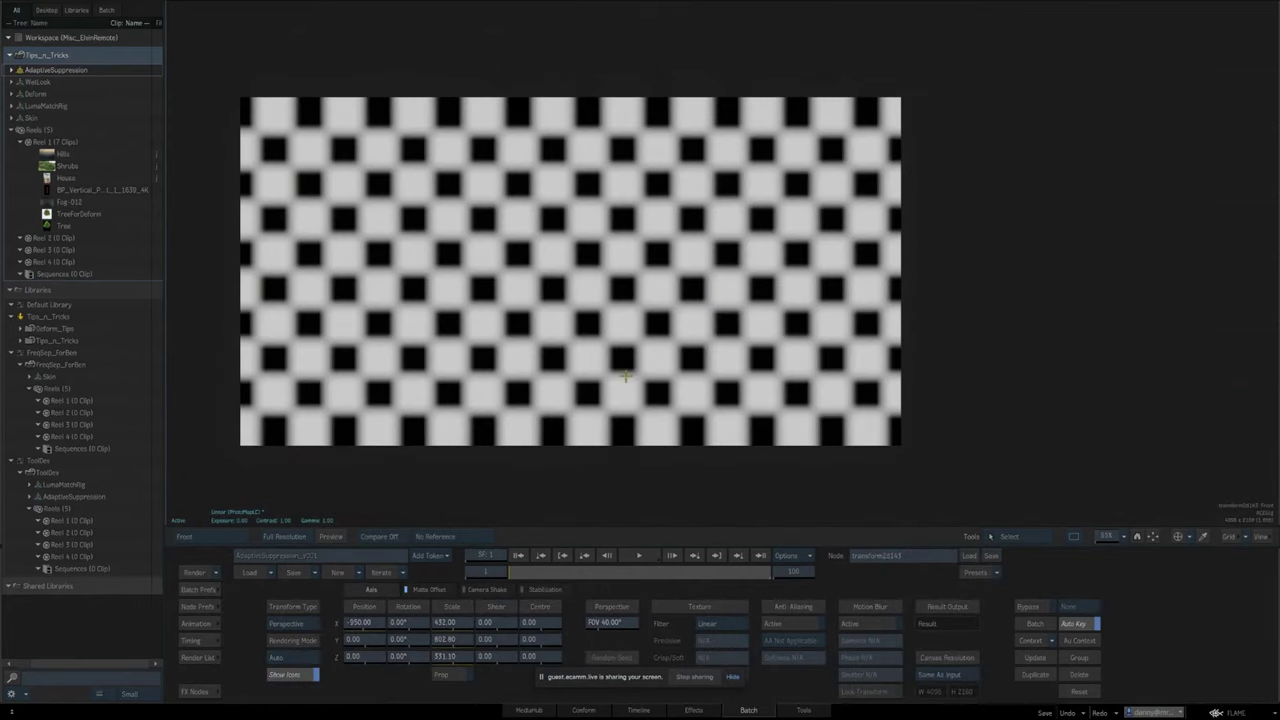
Return to the schematic and open the settings of the final Action node in the AdaptiveSuppress group.
{"action": "key", "text": "F4"}
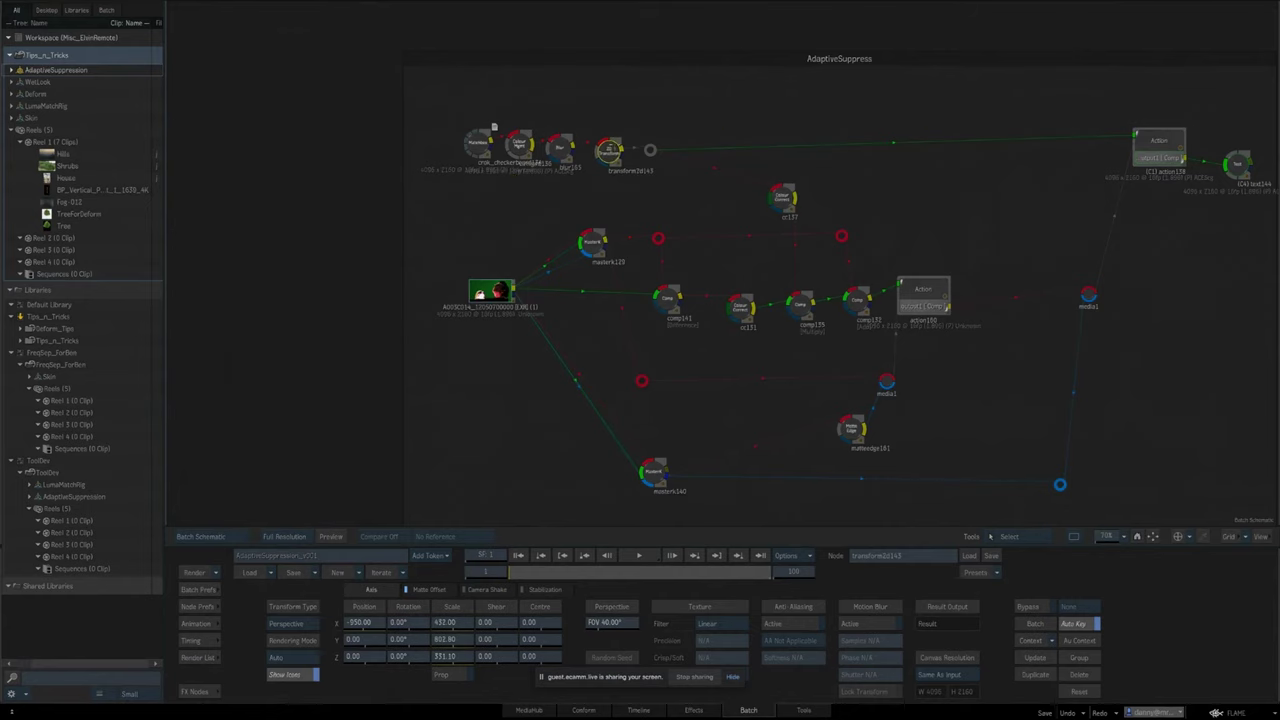
{"action": "left_click_drag", "start_coordinate": [980, 226], "coordinate": [871, 227]}
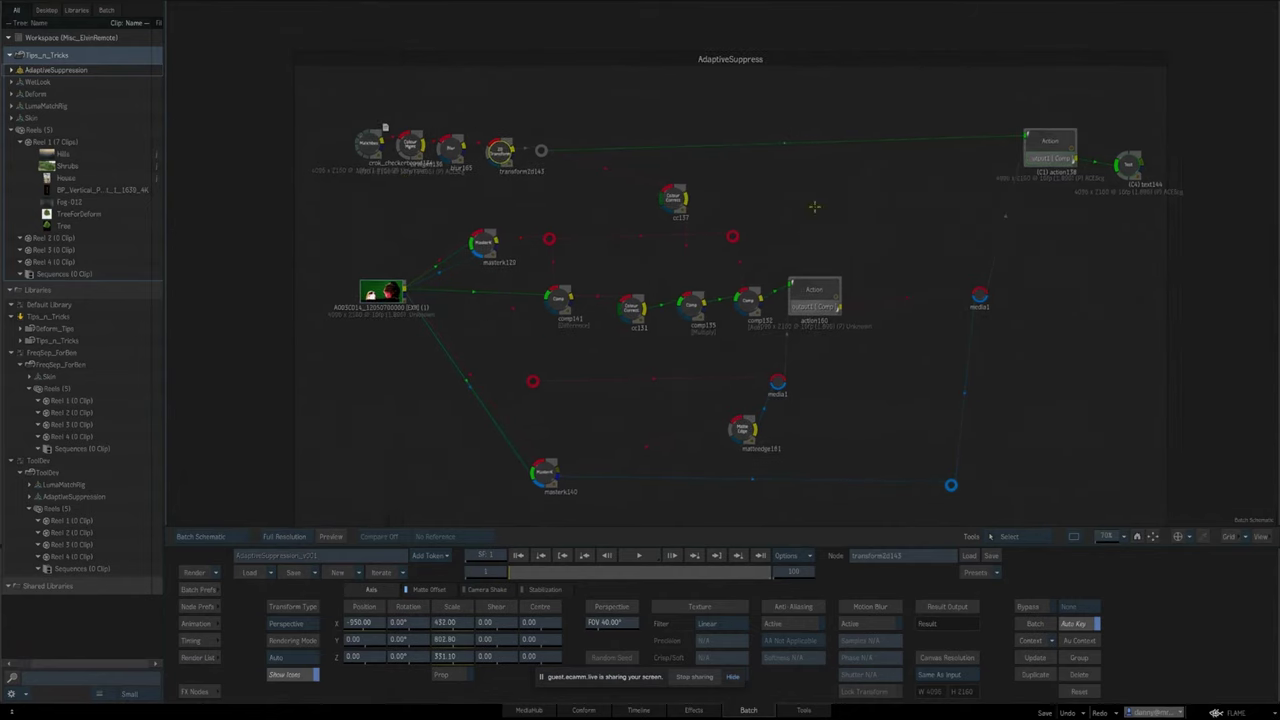
{"action": "left_click", "coordinate": [1048, 148]}
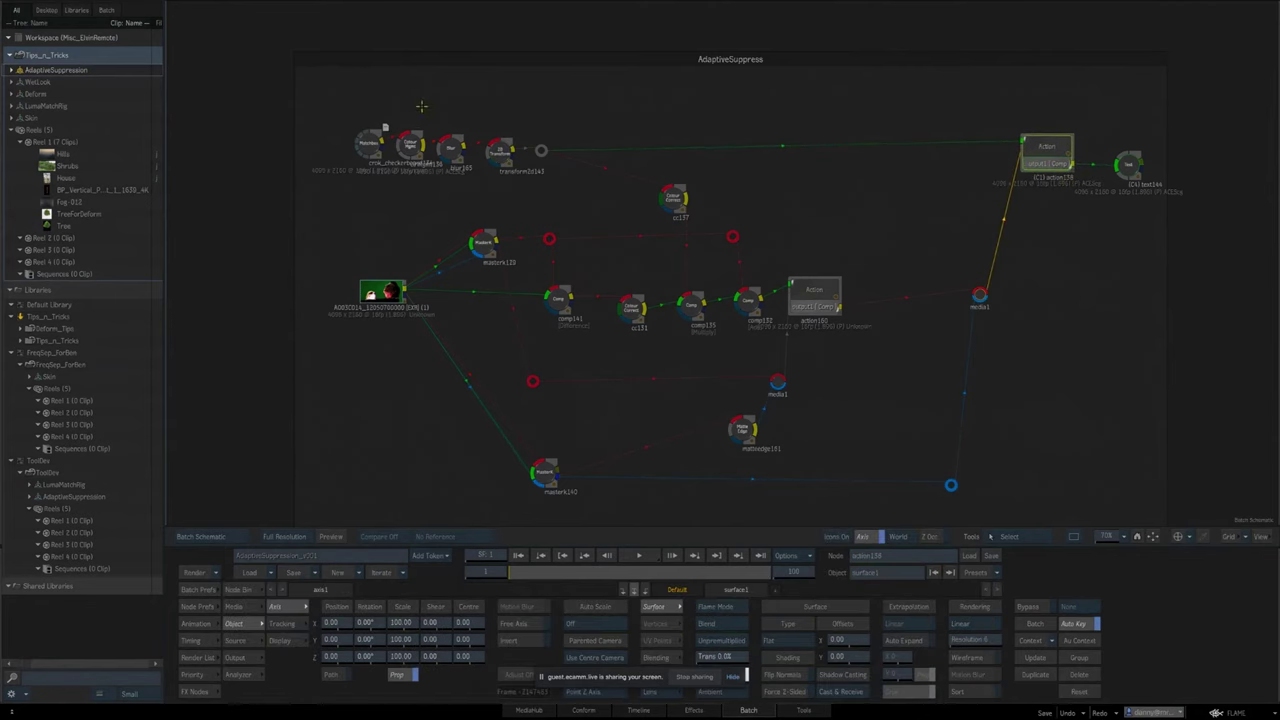
Open the upper Master Keyer node in the MK_Suppress group and view its spill-suppressed result.
{"action": "left_click_drag", "start_coordinate": [649, 343], "coordinate": [717, 276]}
{"action": "scroll", "coordinate": [600, 340], "scroll_direction": "down", "scroll_amount": 5}
{"action": "scroll", "coordinate": [600, 340], "scroll_direction": "right", "scroll_amount": 1}
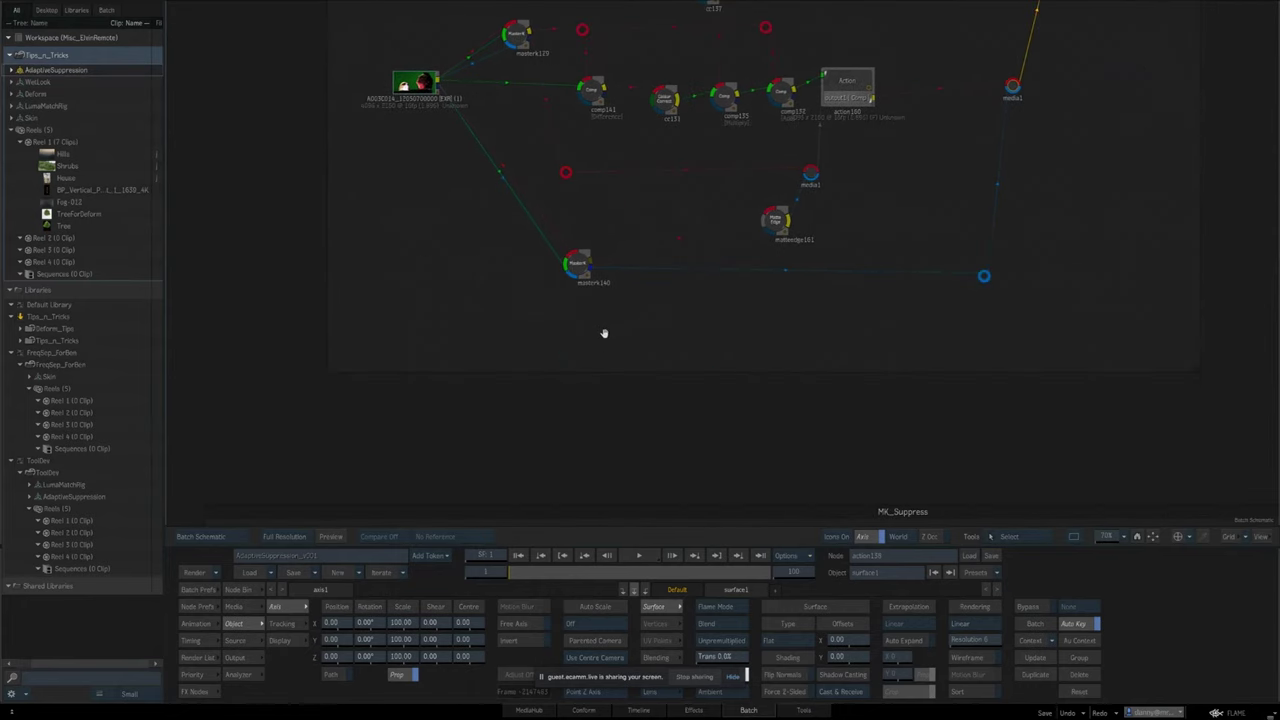
{"action": "scroll", "coordinate": [612, 365], "scroll_direction": "down", "scroll_amount": 10}
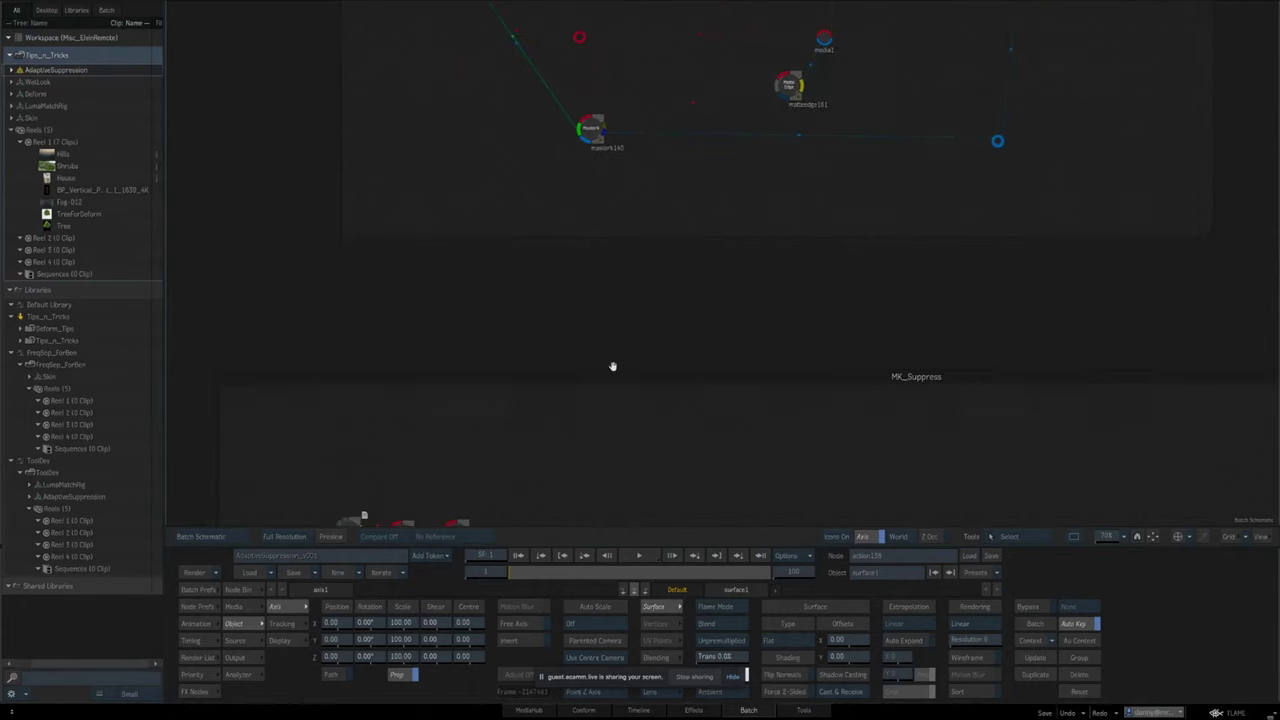
{"action": "scroll", "coordinate": [621, 378], "scroll_direction": "down", "scroll_amount": 5}
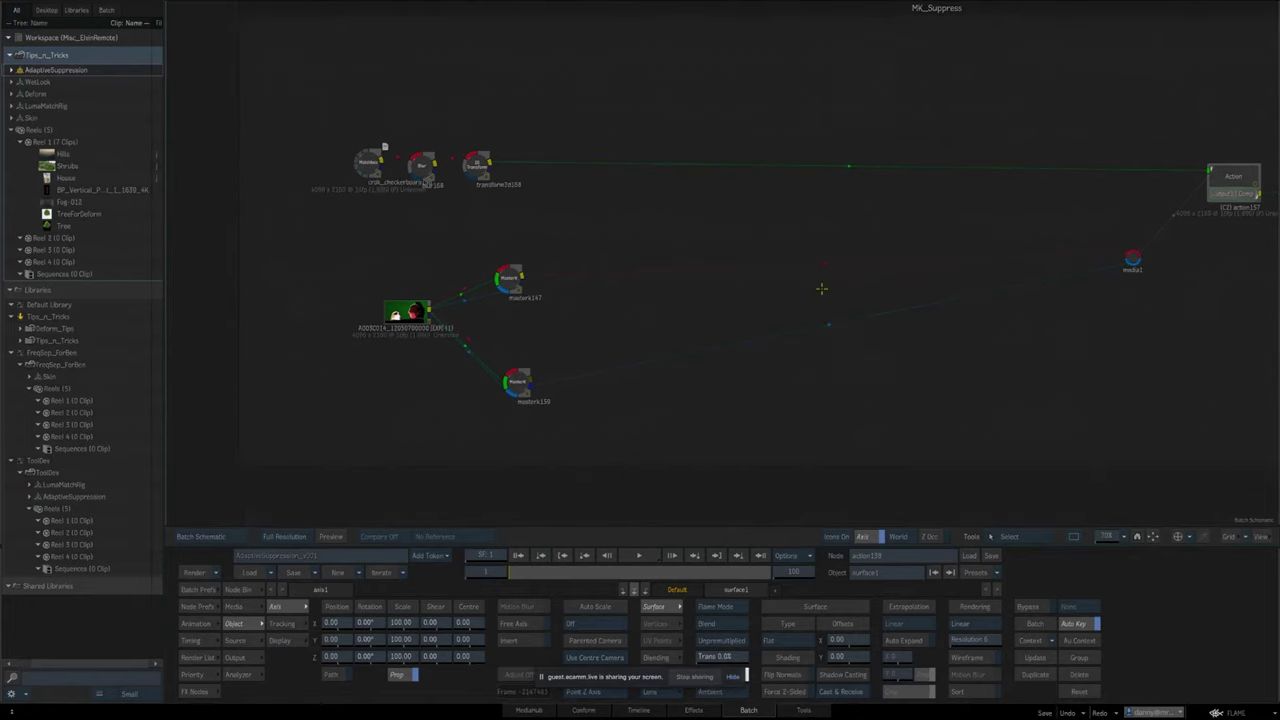
{"action": "scroll", "coordinate": [694, 349], "scroll_direction": "up", "scroll_amount": 2}
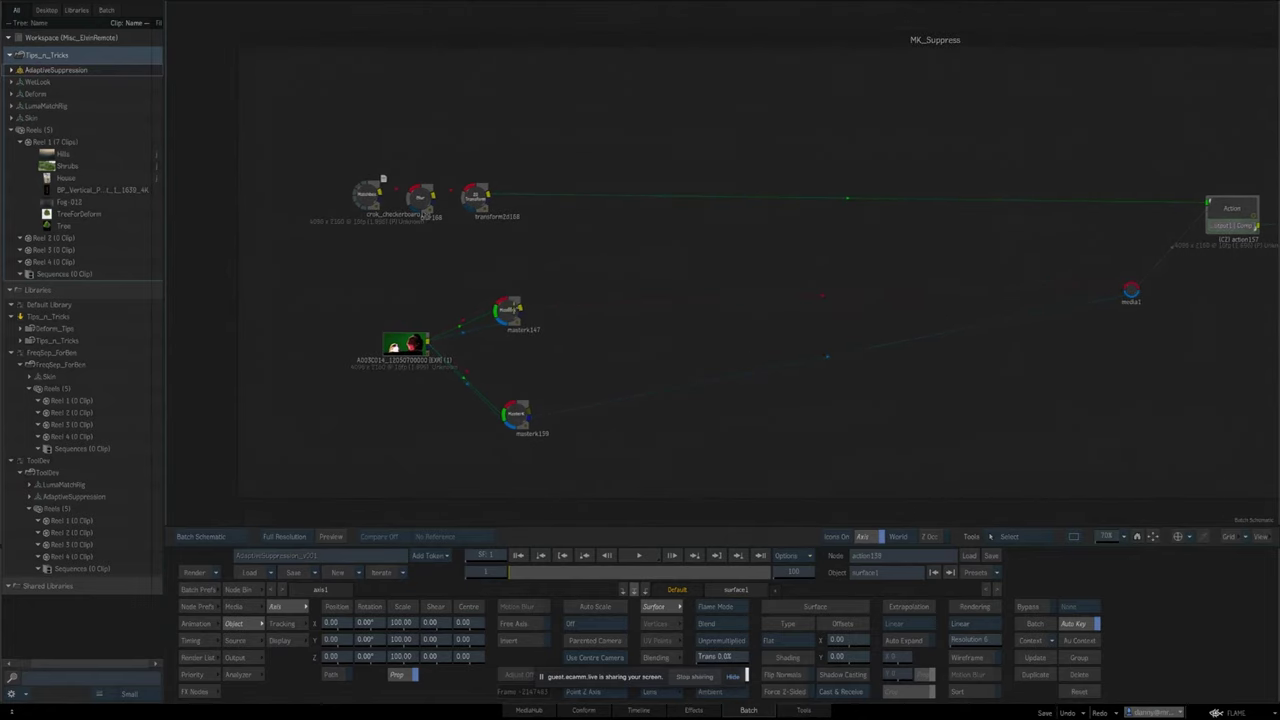
{"action": "double_click", "coordinate": [520, 307]}
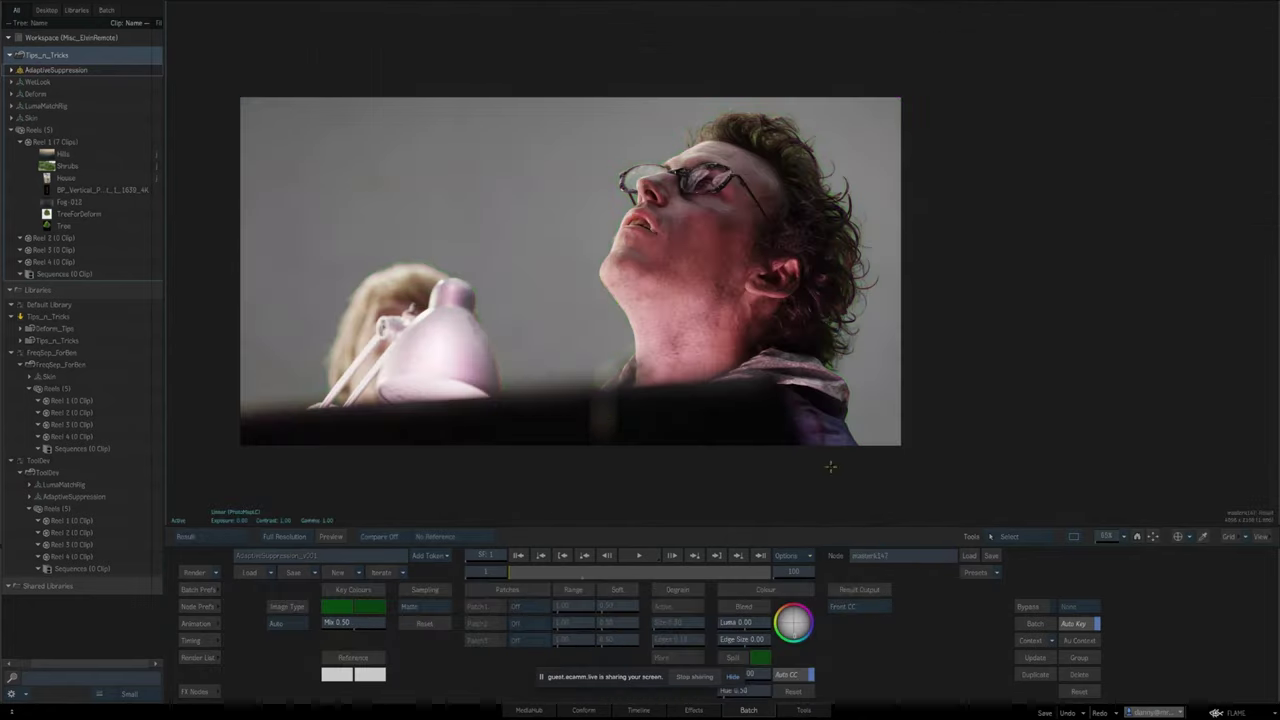
Compare the front input of the upper Master Keyer in the MK_Suppress group with its suppressed result, enlarged in the viewer.
{"action": "left_click_drag", "start_coordinate": [1107, 537], "coordinate": [1067, 508]}
{"action": "key", "text": "F1"}
{"action": "key", "text": "F4"}
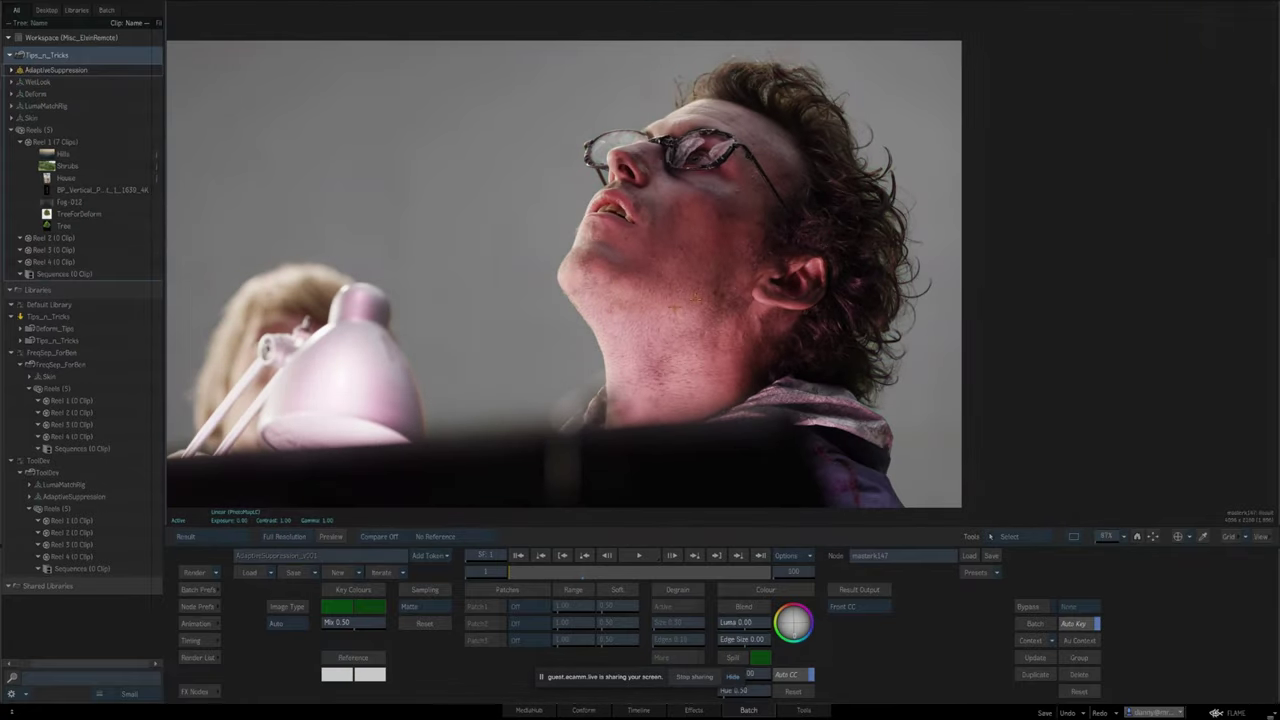
{"action": "key", "text": "Escape"}
Open the lower Master Keyer node in the MK_Suppress group and view its result and output matte.
{"action": "left_click_drag", "start_coordinate": [692, 369], "coordinate": [749, 282]}
{"action": "double_click", "coordinate": [592, 327]}
{"action": "key", "text": "F4"}
{"action": "key", "text": "F3"}
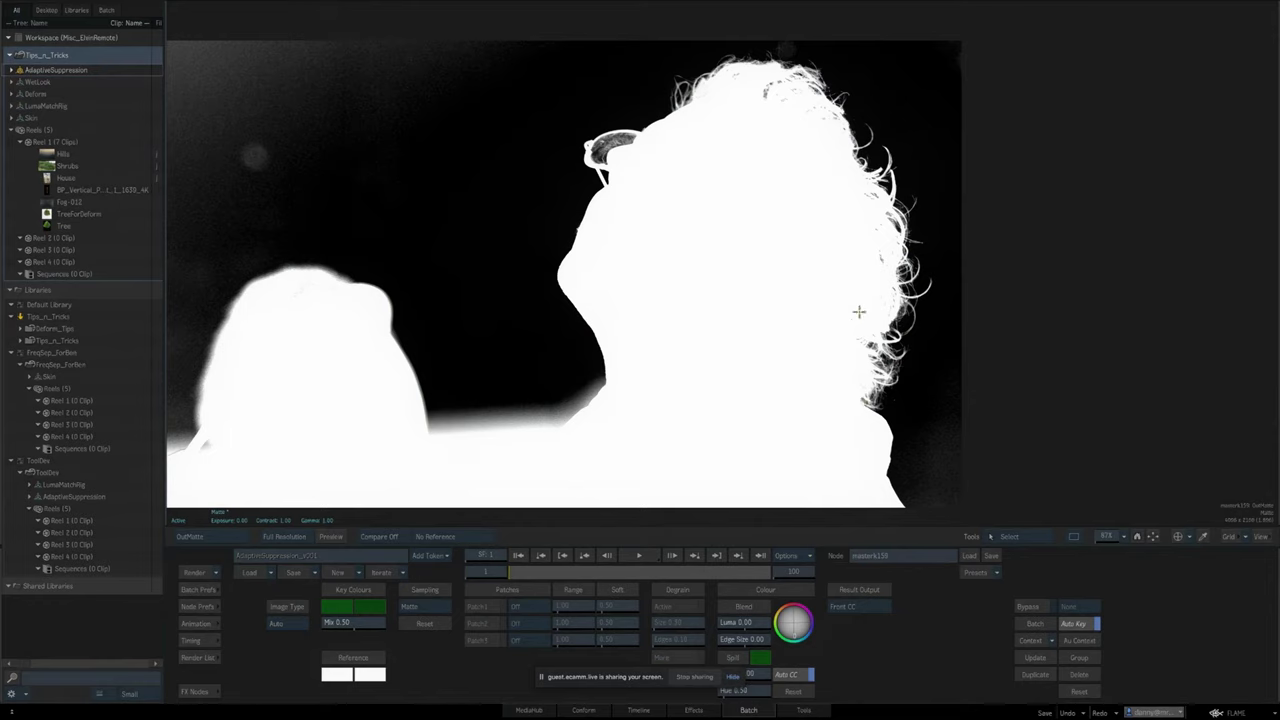
{"action": "key", "text": "Escape"}
Open the 2D Transform node in the MK_Suppress group and view its blurred checkerboard background.
{"action": "left_click_drag", "start_coordinate": [746, 394], "coordinate": [802, 409]}
{"action": "left_click", "coordinate": [553, 275]}
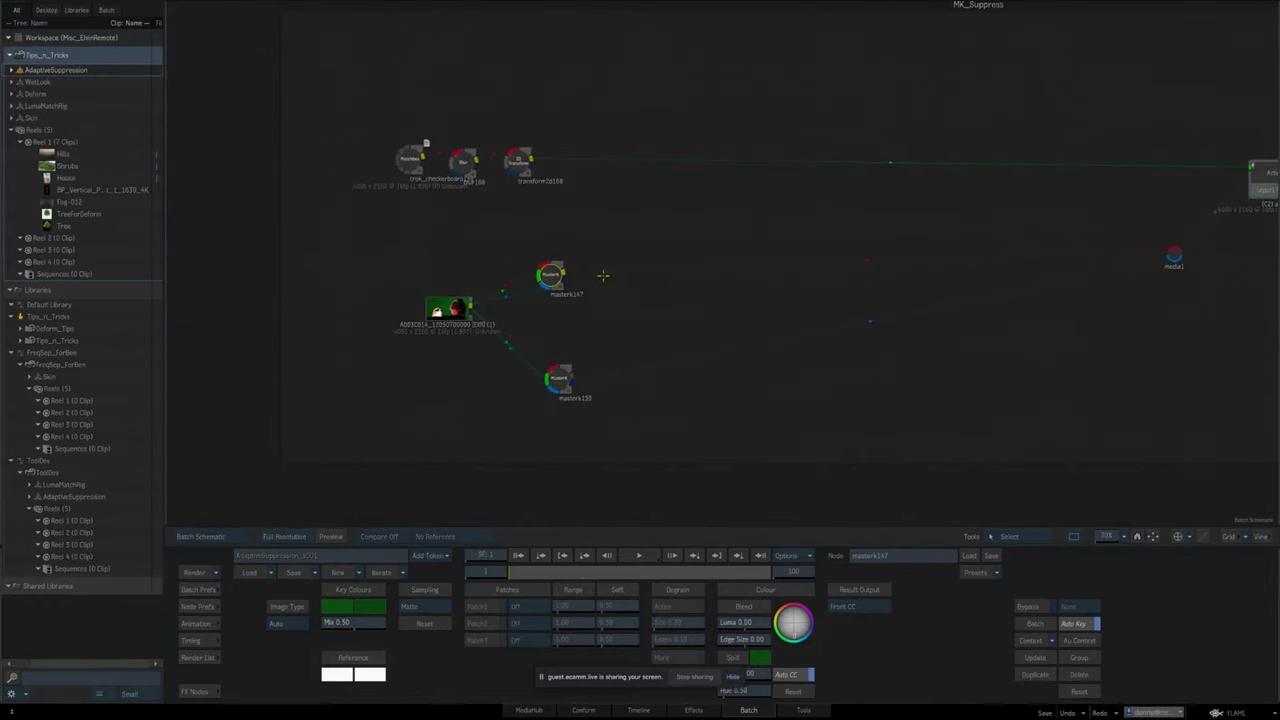
{"action": "left_click", "coordinate": [533, 165]}
{"action": "key", "text": "F4"}
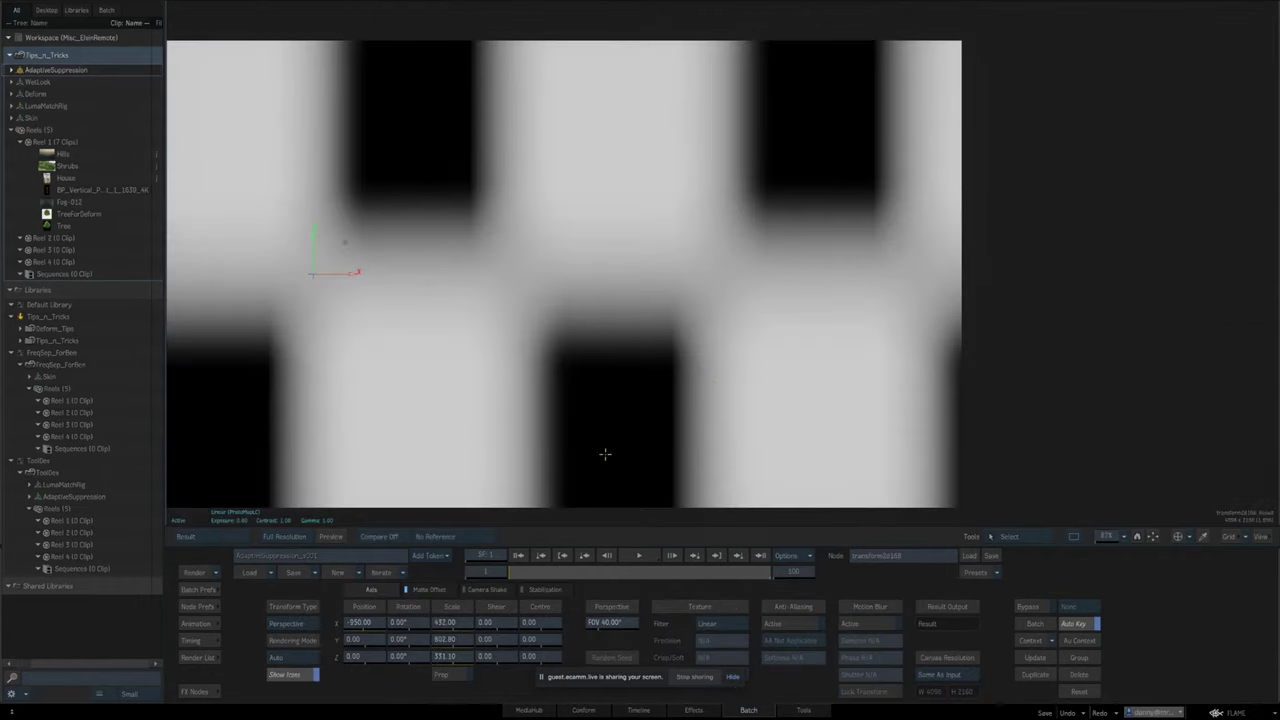
{"action": "key", "text": "F4"}
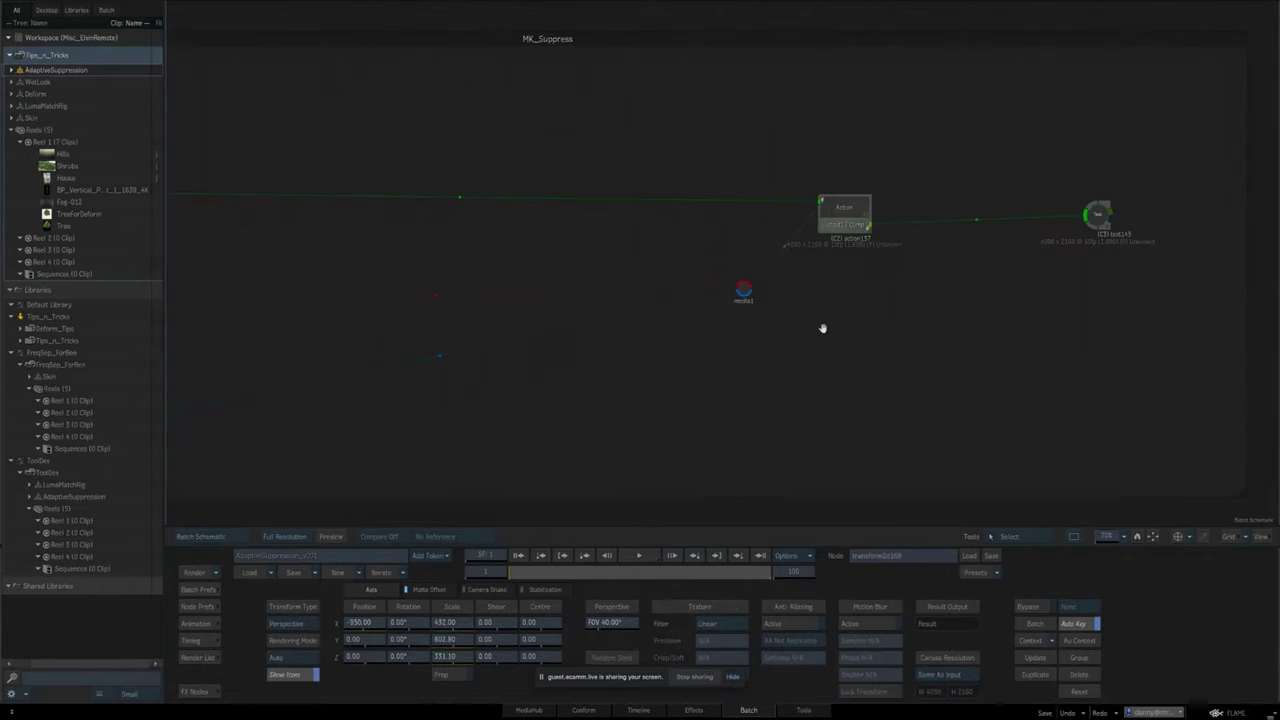
Open the Action node of the MK_Suppress group and view its composite over the checkerboard, enlarged on the man's head.
{"action": "left_click", "coordinate": [752, 301]}
{"action": "key", "text": "F1"}
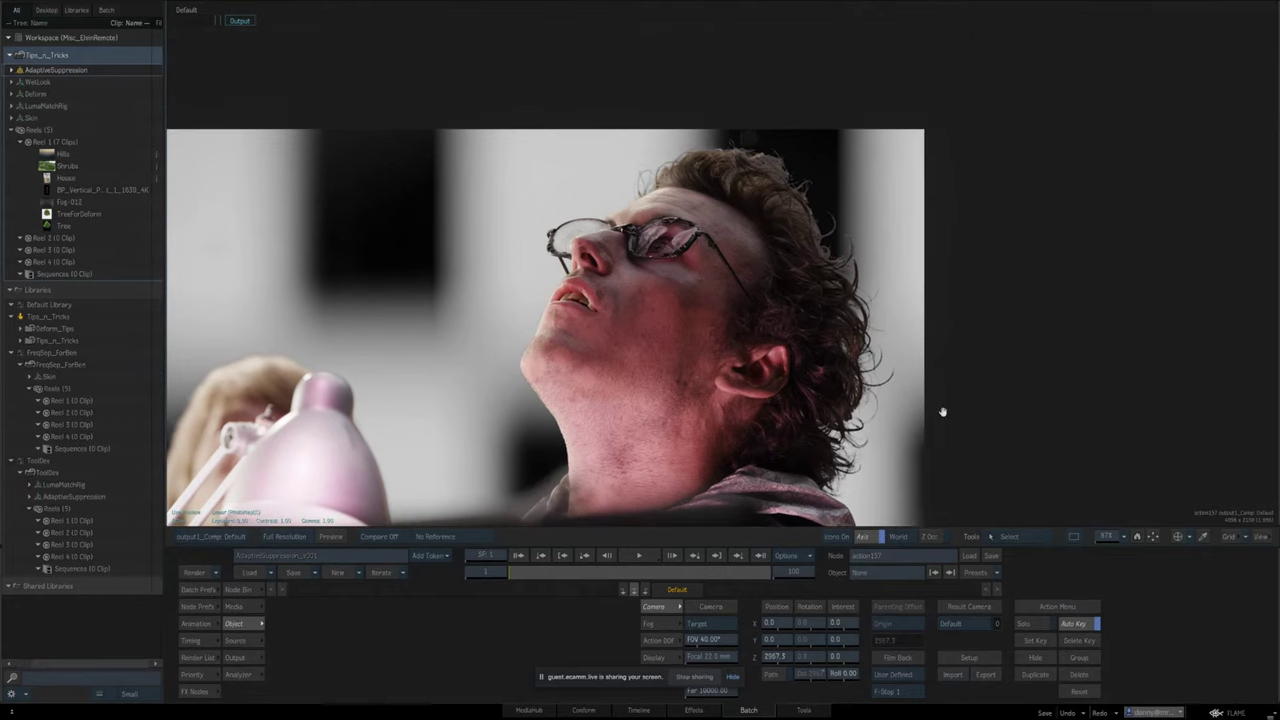
{"action": "left_click_drag", "start_coordinate": [1108, 540], "coordinate": [1152, 540]}
{"action": "left_click_drag", "start_coordinate": [1165, 450], "coordinate": [1050, 394]}
{"action": "scroll", "coordinate": [1105, 538], "scroll_direction": "down", "scroll_amount": 5}
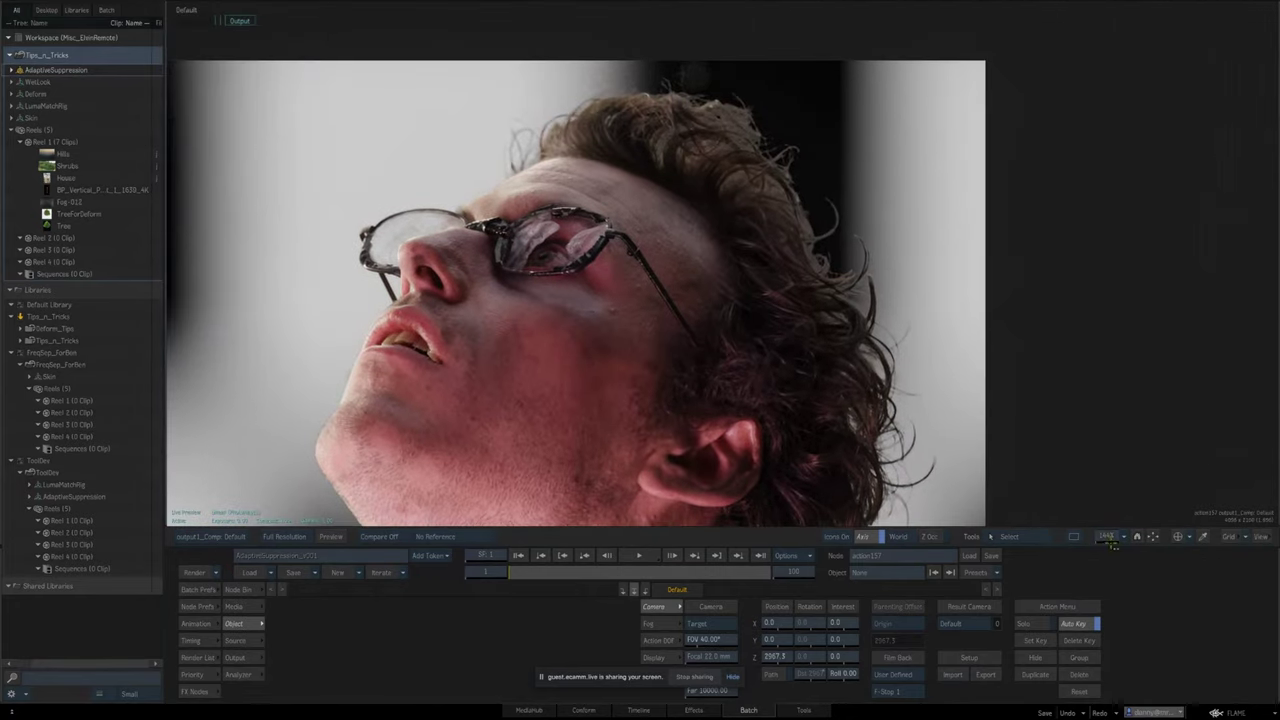
{"action": "scroll", "coordinate": [1105, 538], "scroll_direction": "down", "scroll_amount": 3}
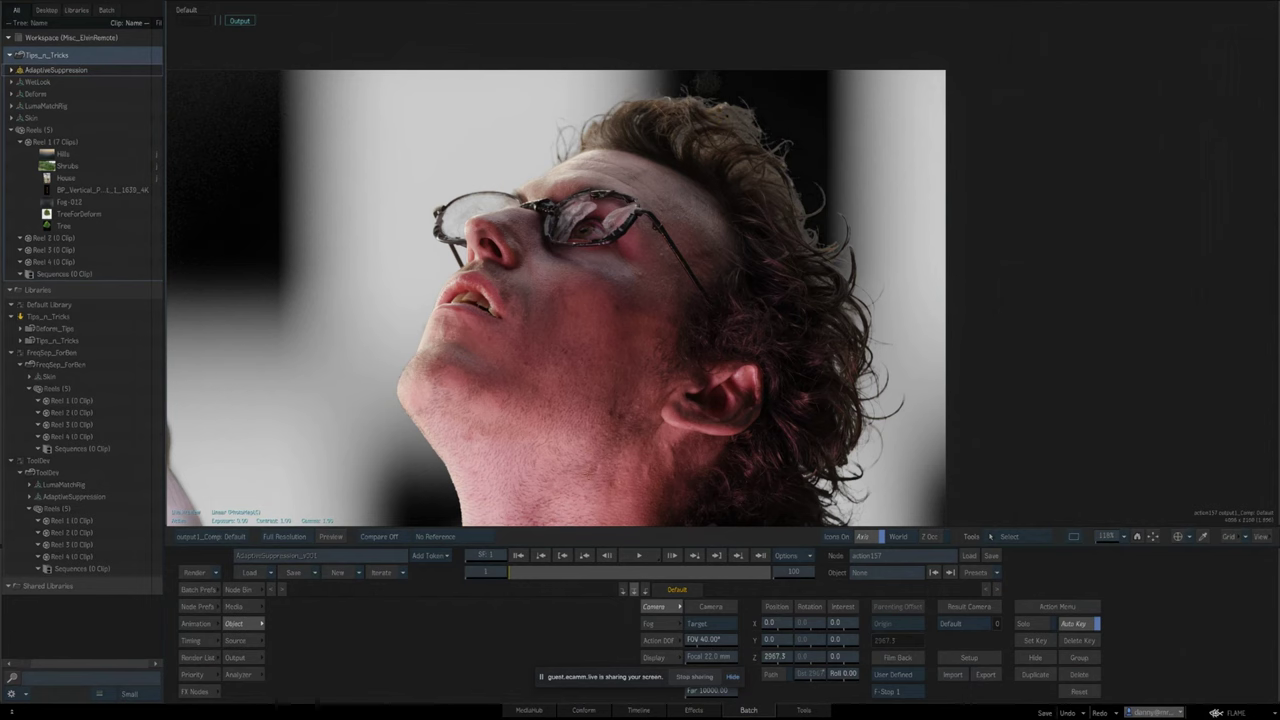
Examine the hair edges, glasses and face in the MK_Suppress composite up close against the light and dark checkerboard areas.
{"action": "left_click_drag", "start_coordinate": [710, 424], "coordinate": [852, 399]}
{"action": "left_click_drag", "start_coordinate": [1100, 538], "coordinate": [1172, 540]}
{"action": "left_click_drag", "start_coordinate": [808, 160], "coordinate": [798, 358]}
{"action": "left_click_drag", "start_coordinate": [694, 386], "coordinate": [667, 349]}
{"action": "left_click_drag", "start_coordinate": [812, 338], "coordinate": [692, 338]}
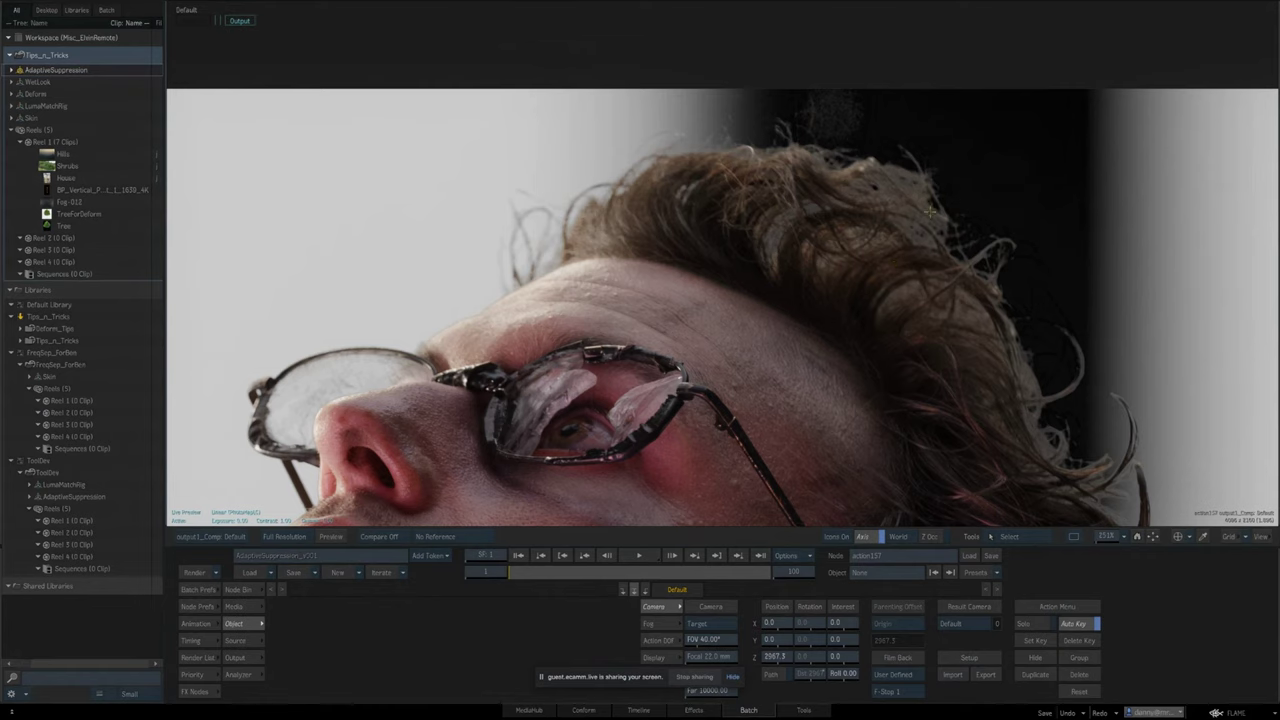
{"action": "left_click_drag", "start_coordinate": [900, 325], "coordinate": [860, 249]}
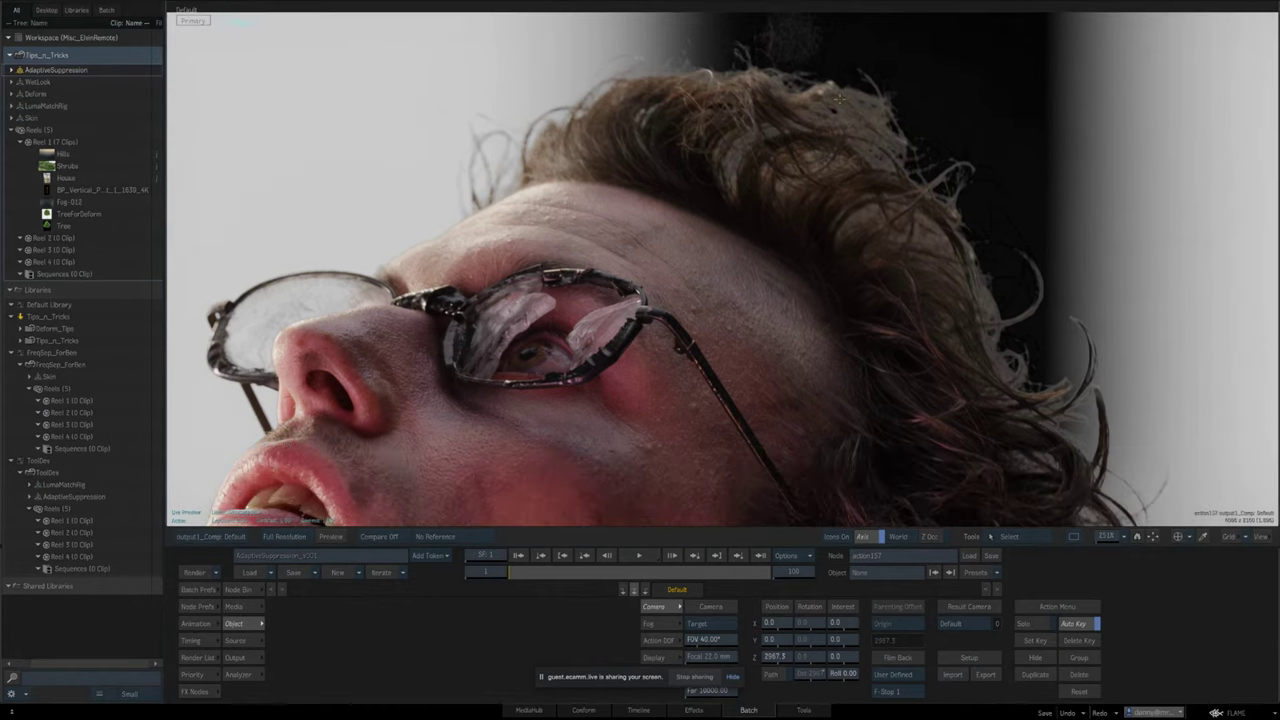
{"action": "left_click_drag", "start_coordinate": [1087, 480], "coordinate": [986, 263]}
{"action": "left_click_drag", "start_coordinate": [602, 220], "coordinate": [964, 509]}
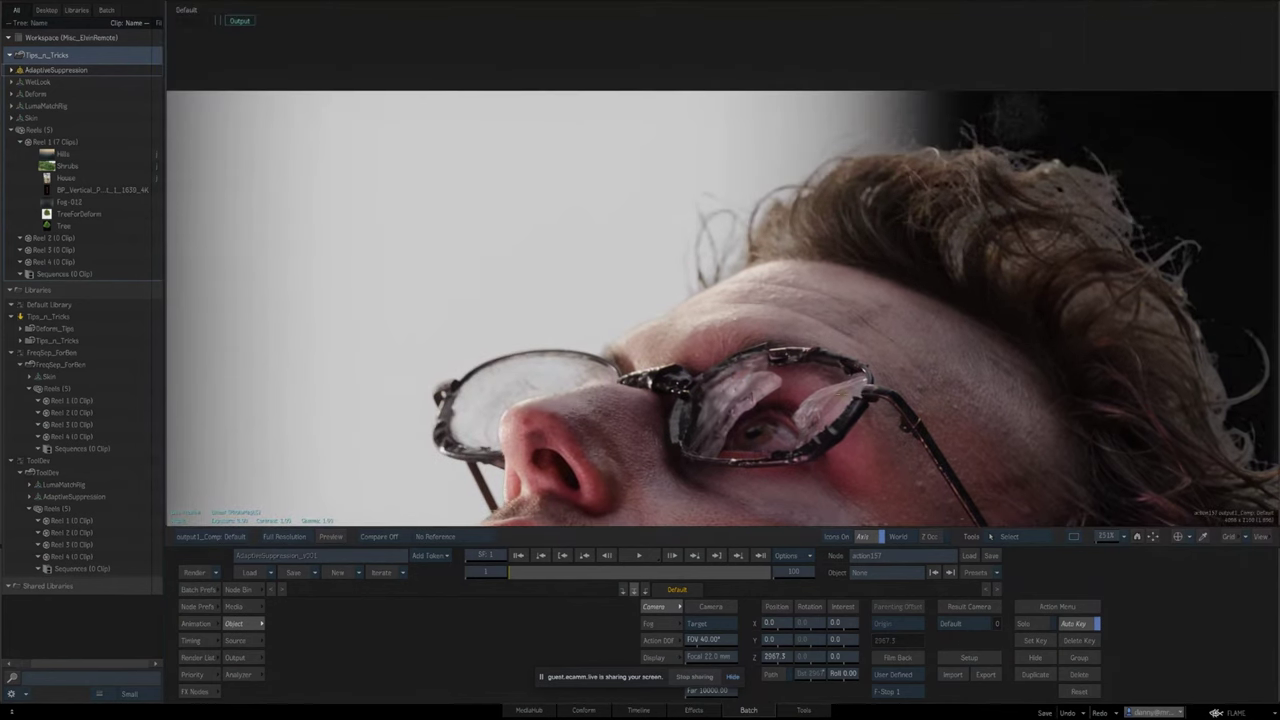
{"action": "key", "text": "F1"}
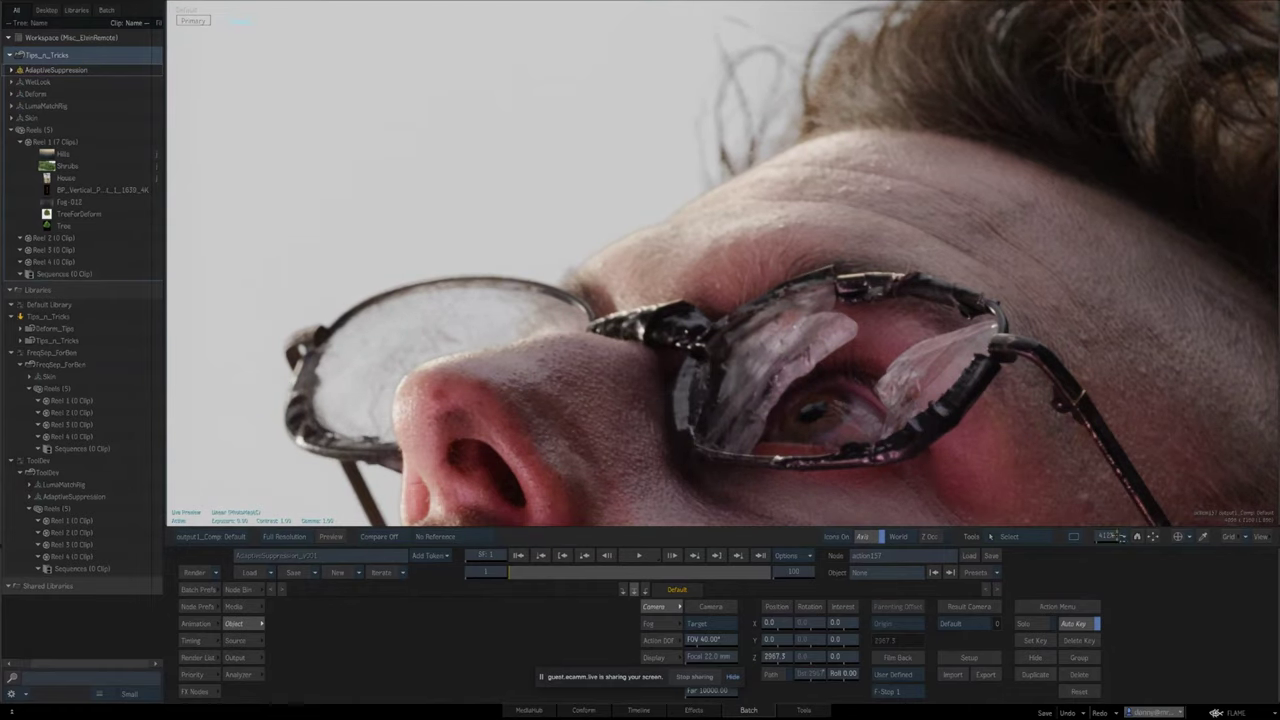
{"action": "left_click_drag", "start_coordinate": [1122, 537], "coordinate": [1096, 537]}
{"action": "left_click_drag", "start_coordinate": [1143, 474], "coordinate": [1115, 401]}
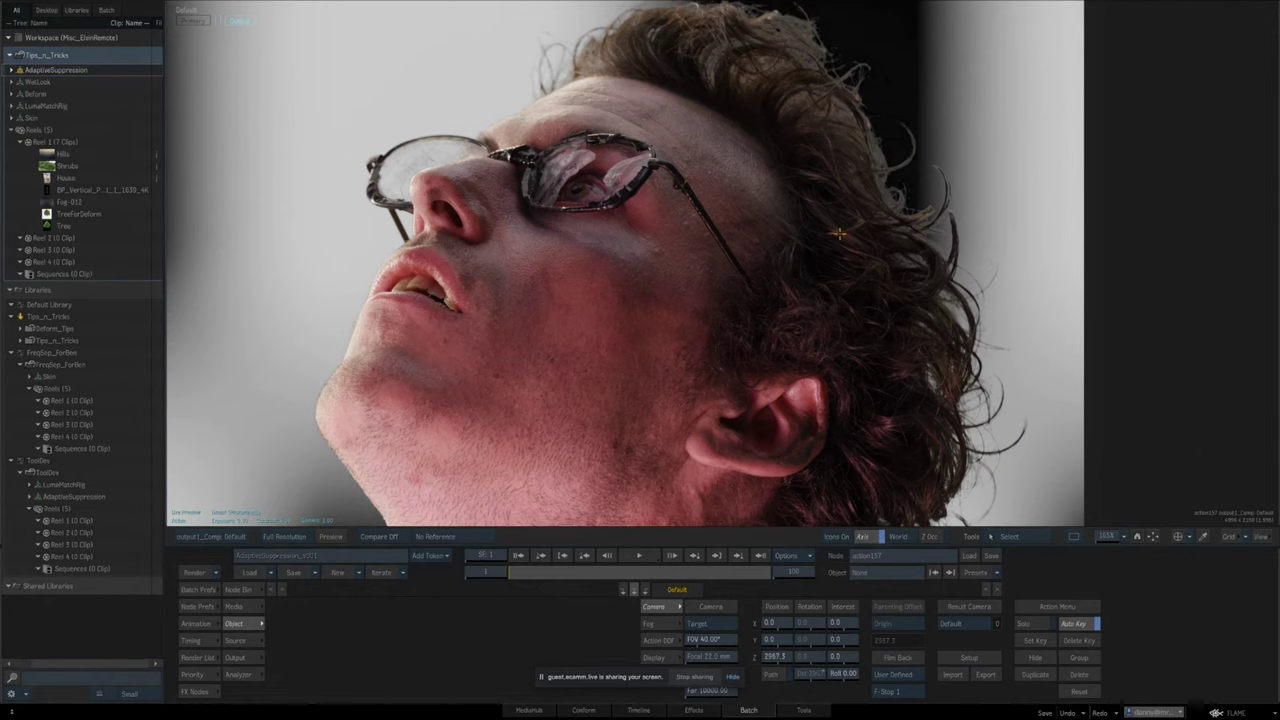
{"action": "left_click_drag", "start_coordinate": [797, 260], "coordinate": [814, 406]}
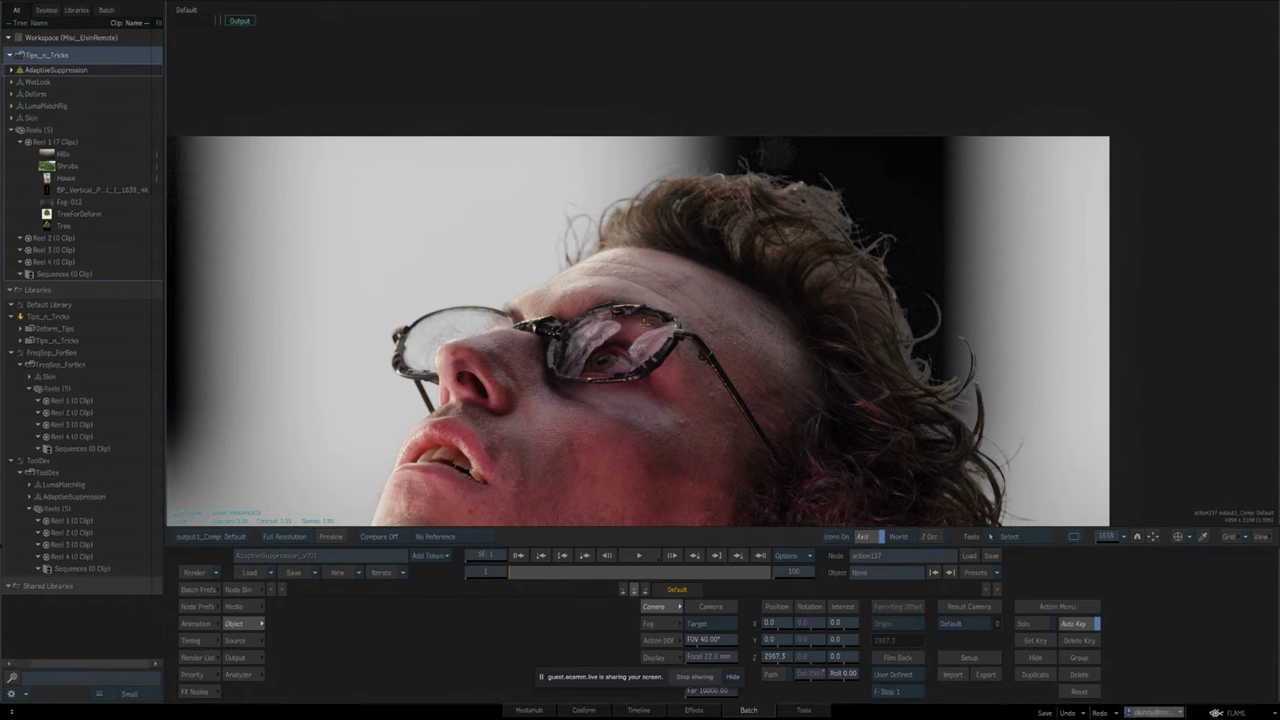
{"action": "key", "text": "Escape"}
Go back to the AdaptiveSuppress group in the schematic and open the settings of its upper Master Keyer node.
{"action": "left_click_drag", "start_coordinate": [511, 82], "coordinate": [930, 620]}
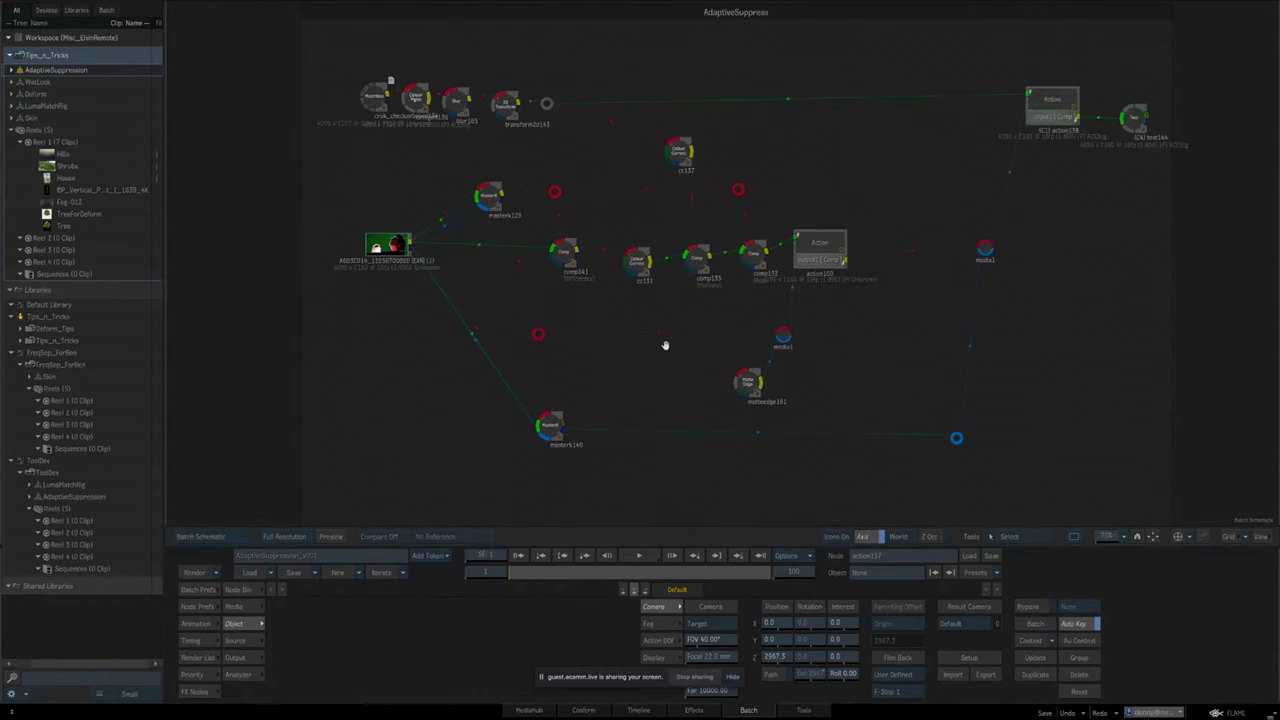
{"action": "left_click_drag", "start_coordinate": [1107, 538], "coordinate": [1118, 533]}
{"action": "left_click_drag", "start_coordinate": [520, 352], "coordinate": [839, 386]}
{"action": "left_click", "coordinate": [604, 239]}
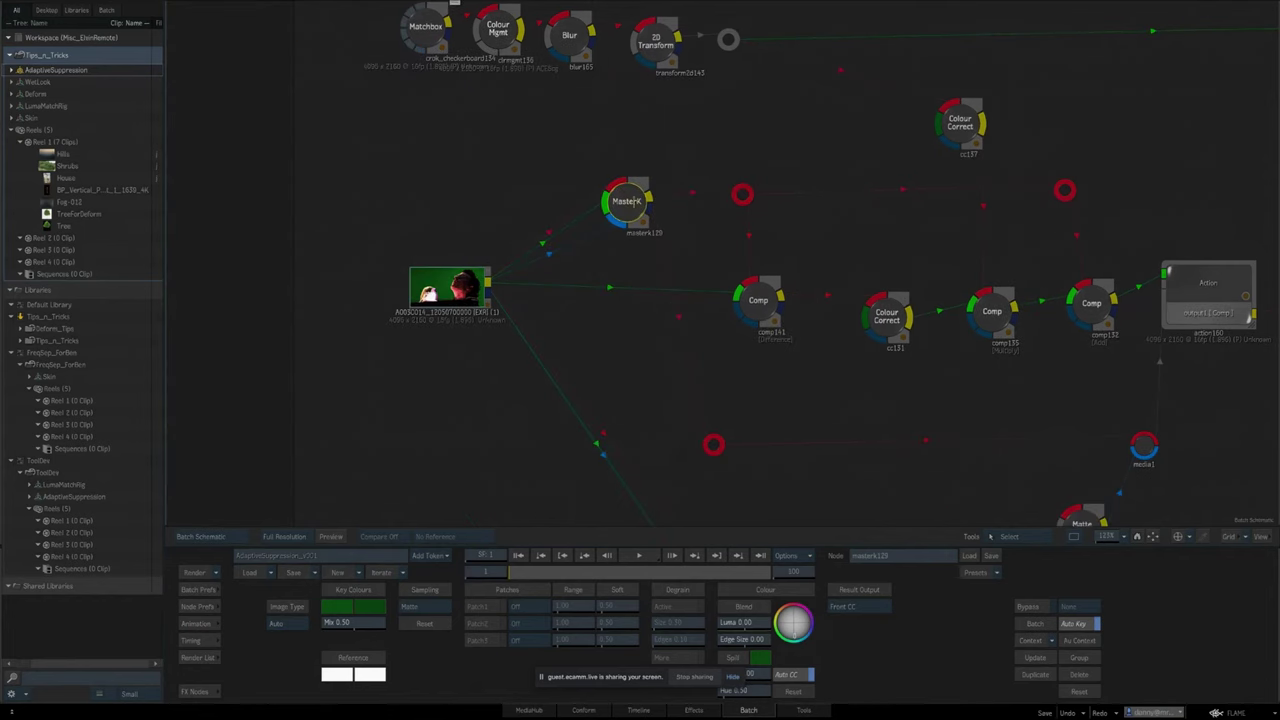
Compare the front input of the AdaptiveSuppress group's upper Master Keyer with its spill-suppressed result, framed on the man's face.
{"action": "key", "text": "F1"}
{"action": "key", "text": "F4"}
{"action": "left_click_drag", "start_coordinate": [700, 424], "coordinate": [703, 400]}
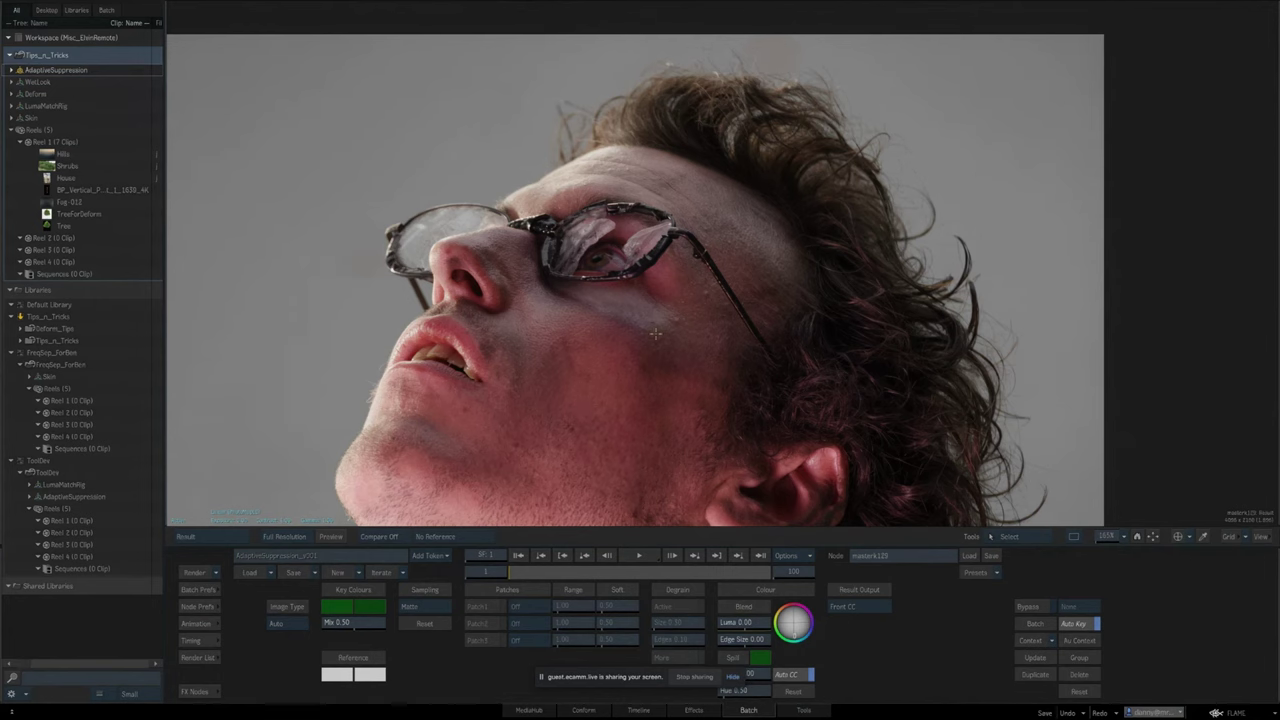
{"action": "key", "text": "F1"}
{"action": "key", "text": "F4"}
{"action": "scroll", "coordinate": [754, 329], "scroll_direction": "up", "scroll_amount": 2}
{"action": "scroll", "coordinate": [740, 377], "scroll_direction": "up", "scroll_amount": 2}
{"action": "key", "text": "Escape"}
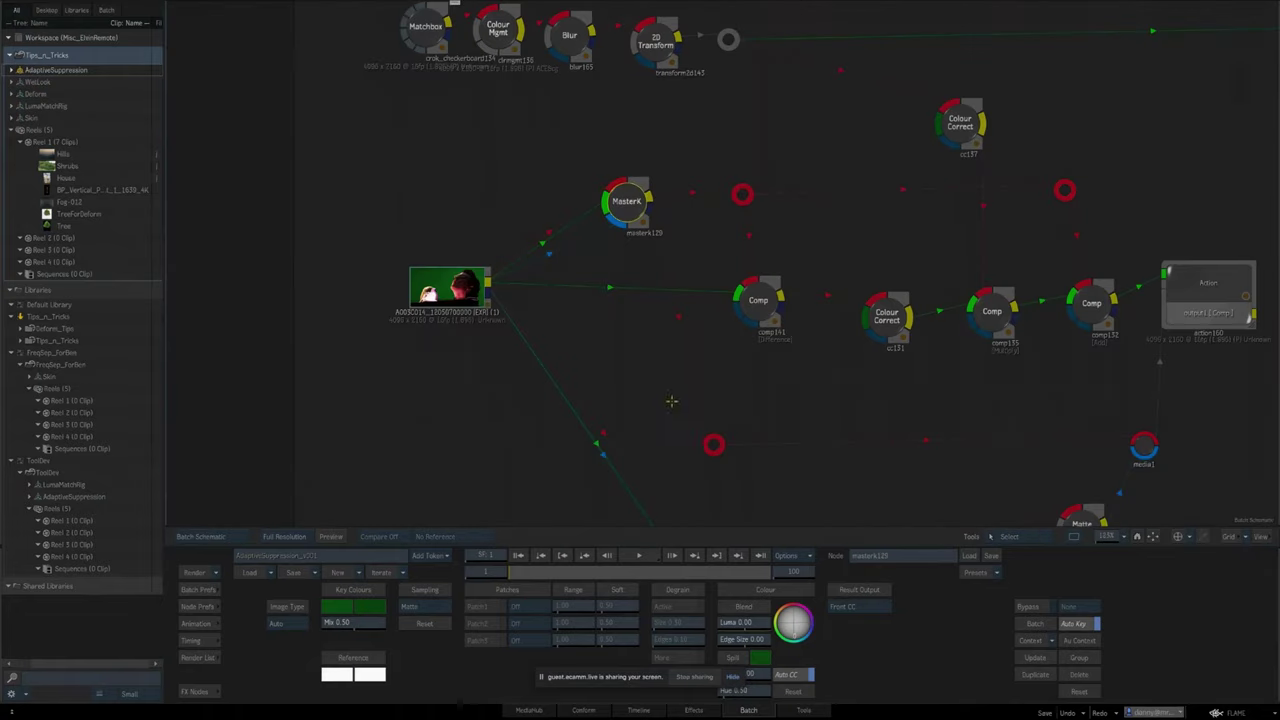
Open the Comp node set to Difference and view its front input, zoomed out in the viewer.
{"action": "left_click_drag", "start_coordinate": [668, 402], "coordinate": [529, 343]}
{"action": "left_click_drag", "start_coordinate": [623, 384], "coordinate": [647, 373]}
{"action": "left_click", "coordinate": [596, 322]}
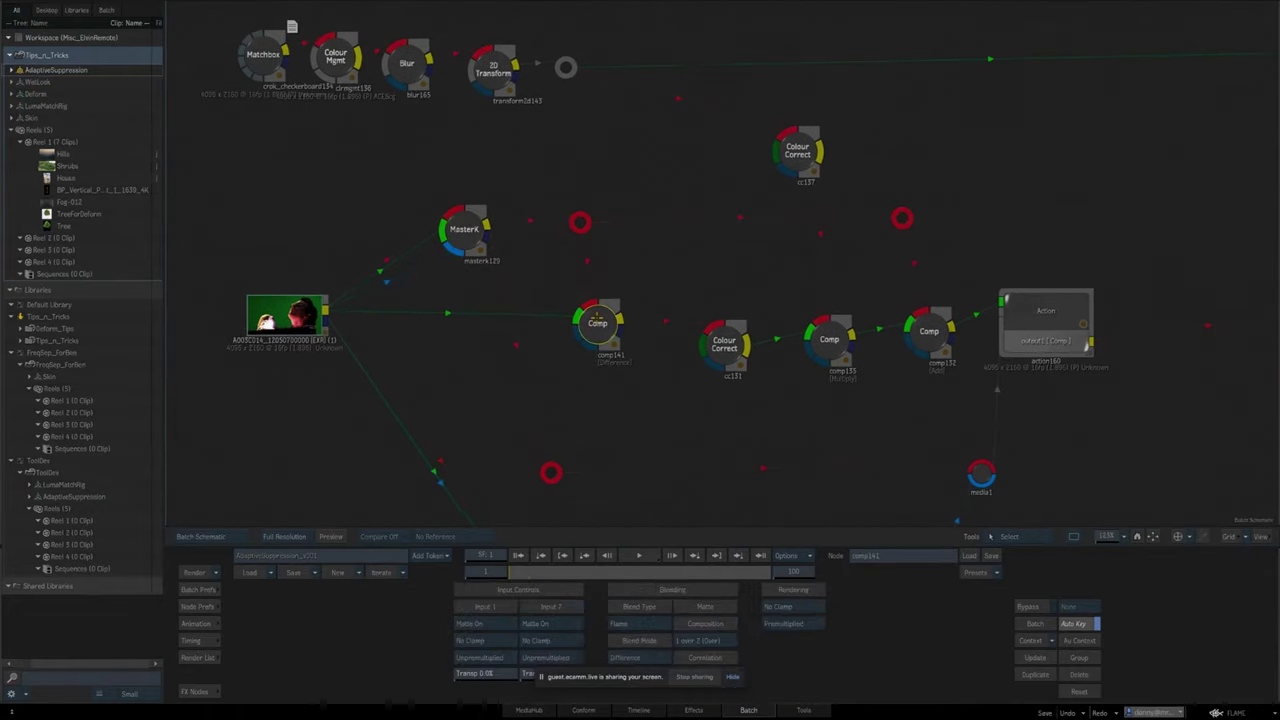
{"action": "key", "text": "F1"}
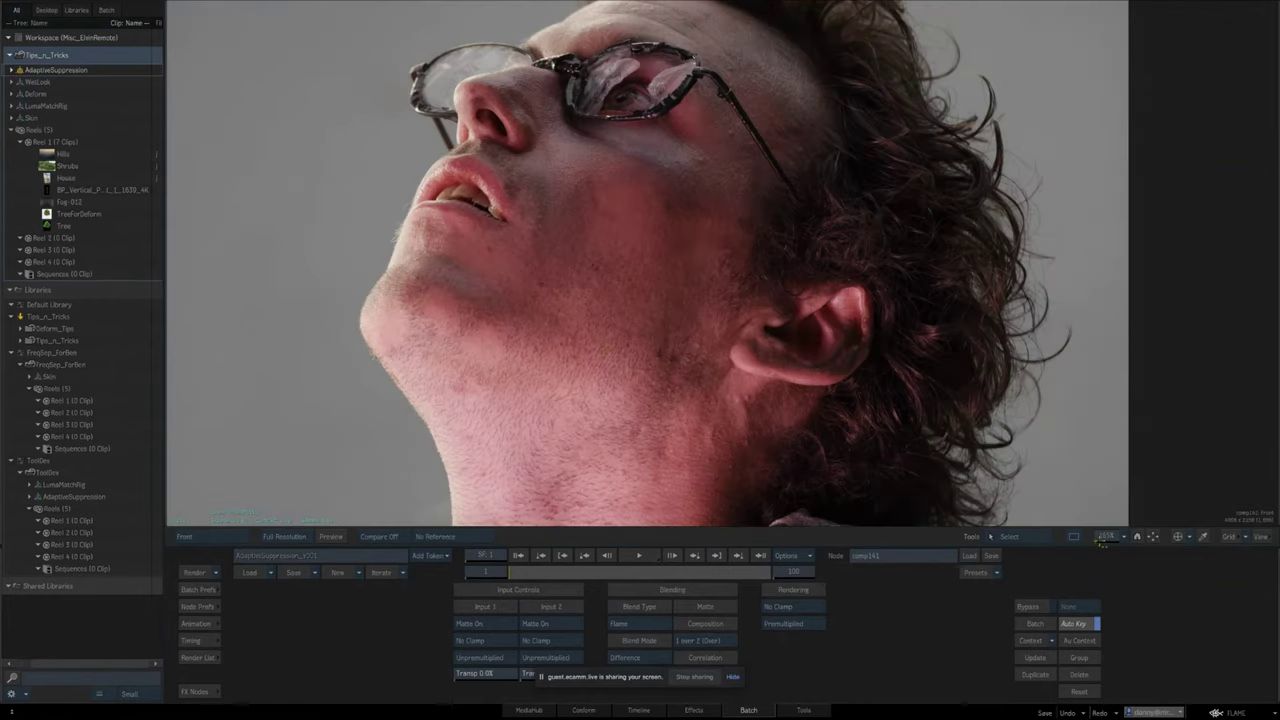
{"action": "left_click_drag", "start_coordinate": [1102, 541], "coordinate": [1040, 541]}
{"action": "left_click_drag", "start_coordinate": [1064, 400], "coordinate": [1123, 471]}
View the Difference Comp's result, first as the full frame and closer in on the silhouette.
{"action": "key", "text": "F4"}
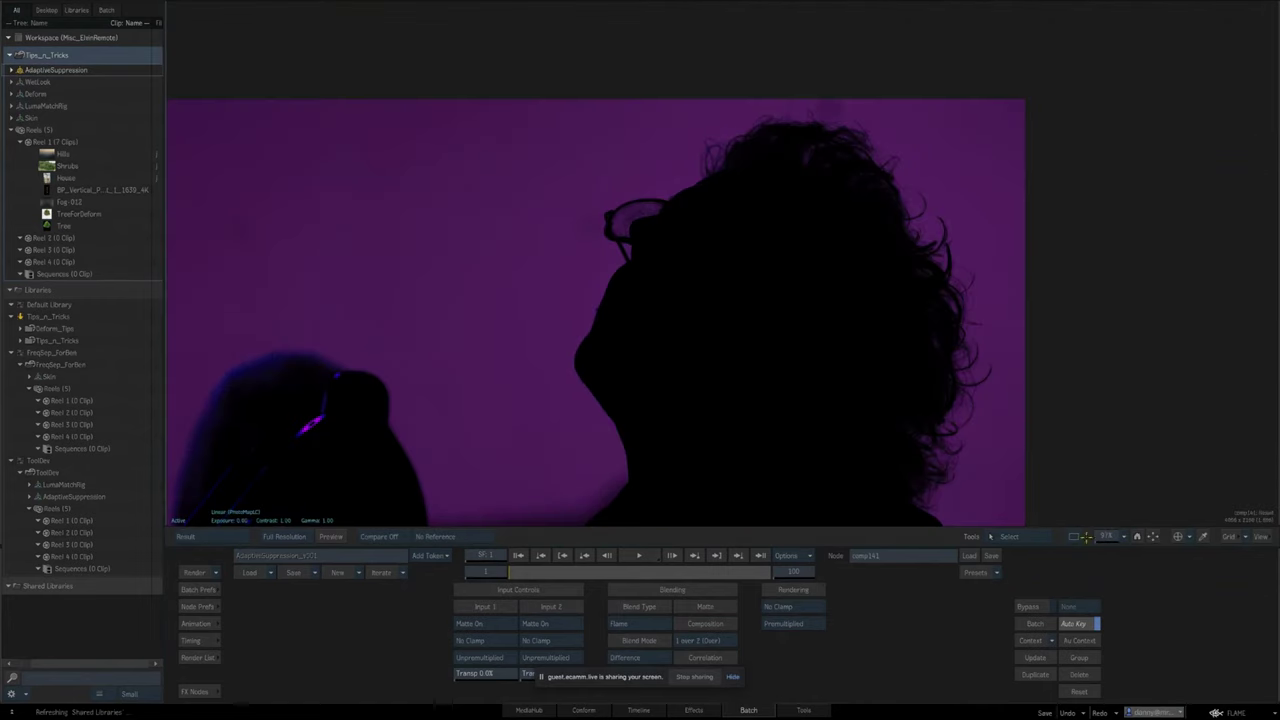
{"action": "left_click_drag", "start_coordinate": [1103, 537], "coordinate": [1045, 535]}
{"action": "left_click_drag", "start_coordinate": [956, 412], "coordinate": [907, 396]}
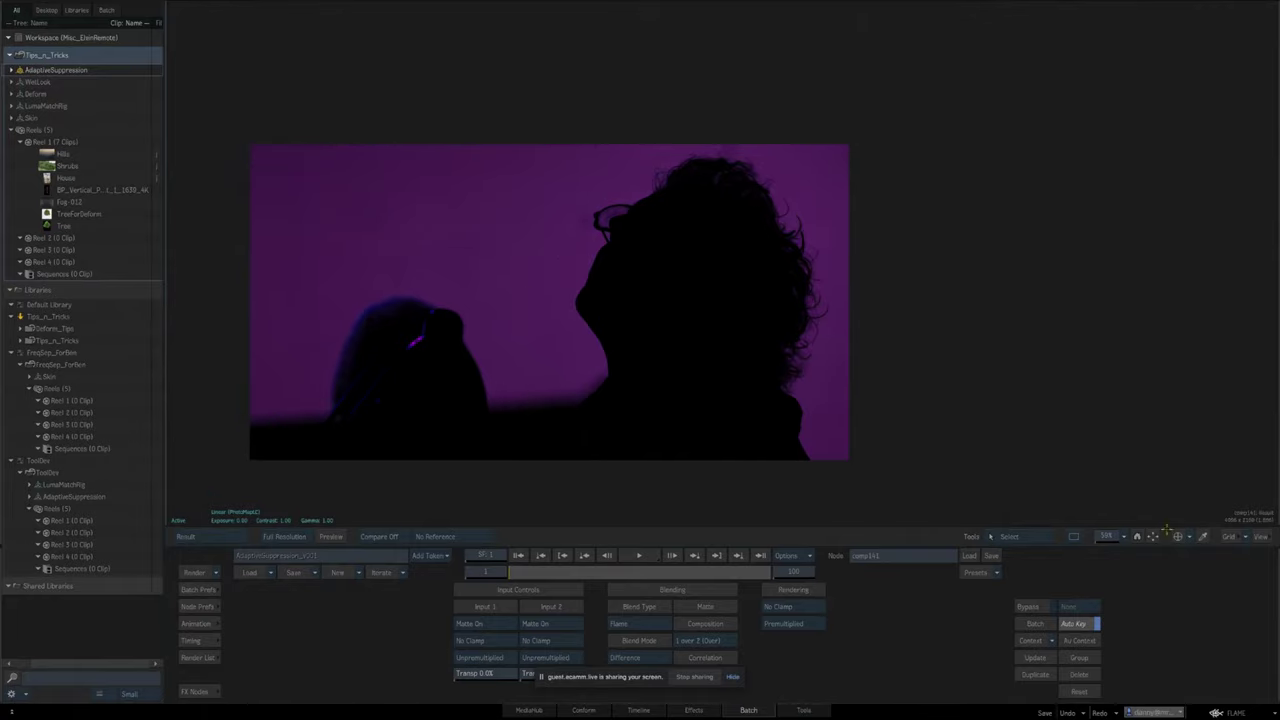
{"action": "scroll", "coordinate": [718, 290], "scroll_direction": "up", "scroll_amount": 3}
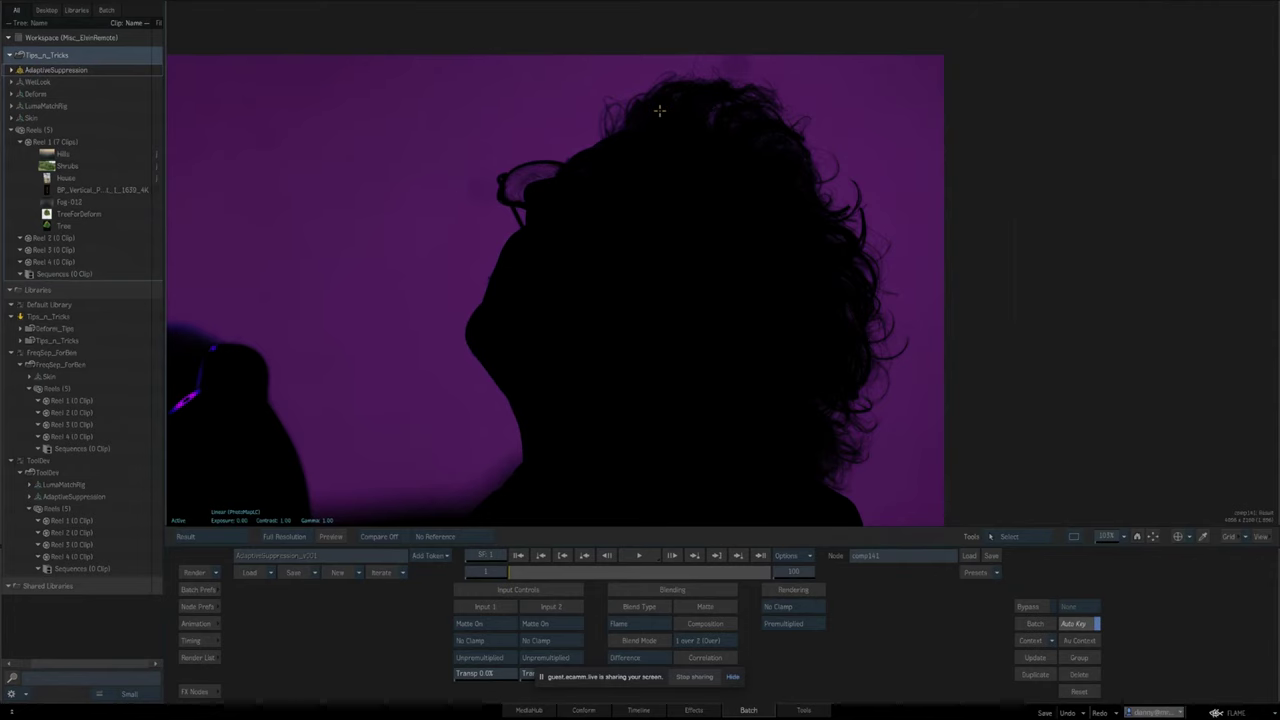
{"action": "key", "text": "Escape"}
Open the settings of the Colour Correct node that follows the Difference Comp in the schematic.
{"action": "left_click_drag", "start_coordinate": [630, 351], "coordinate": [504, 278]}
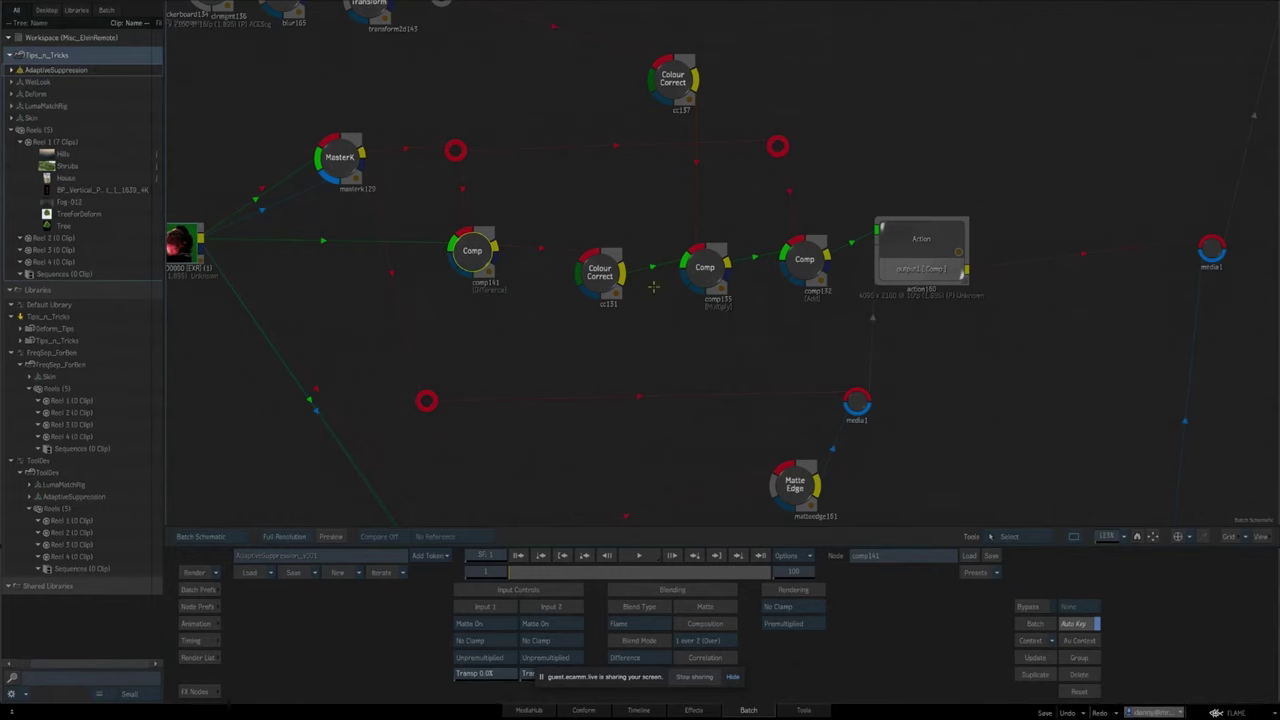
{"action": "left_click_drag", "start_coordinate": [644, 350], "coordinate": [669, 367]}
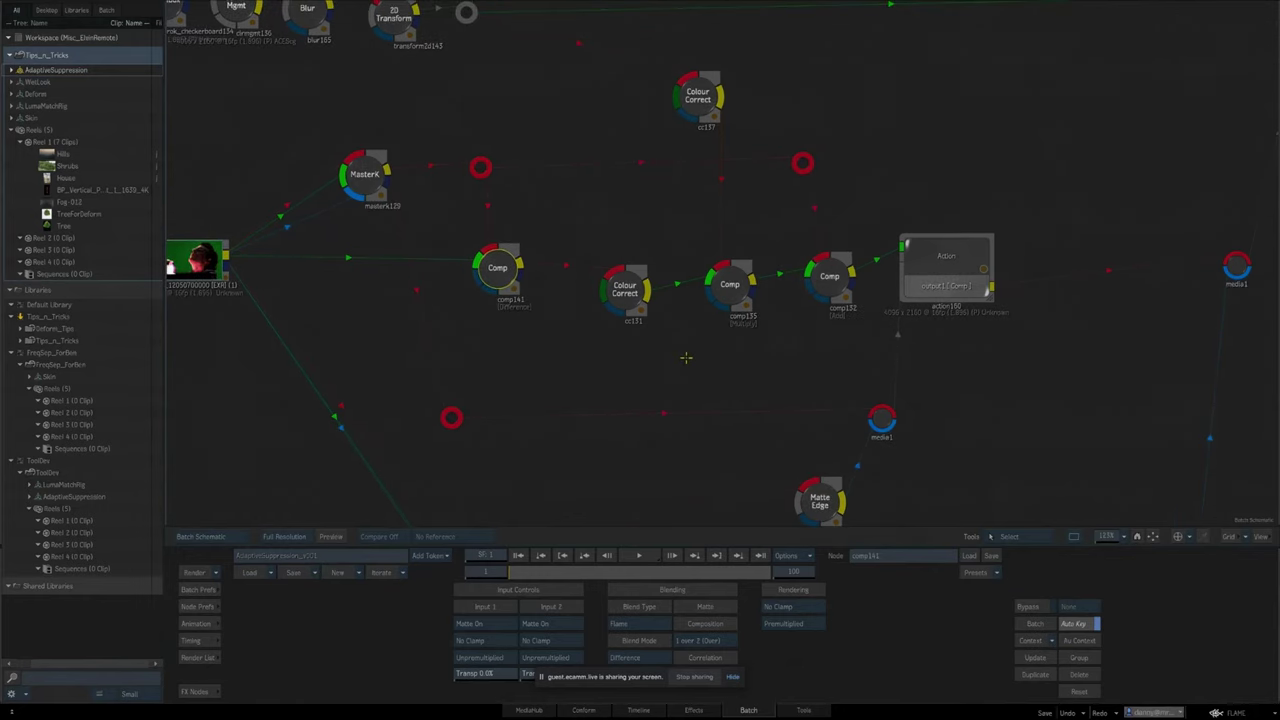
{"action": "left_click_drag", "start_coordinate": [636, 354], "coordinate": [646, 369]}
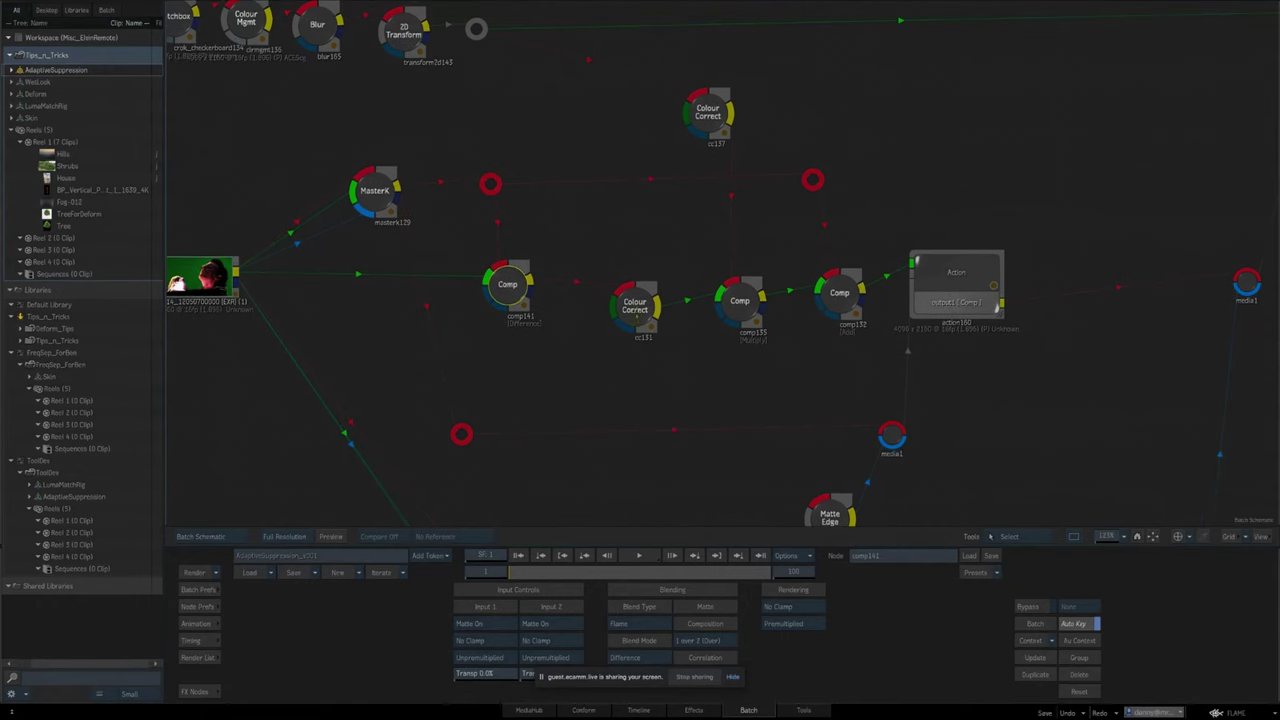
{"action": "left_click", "coordinate": [640, 303]}
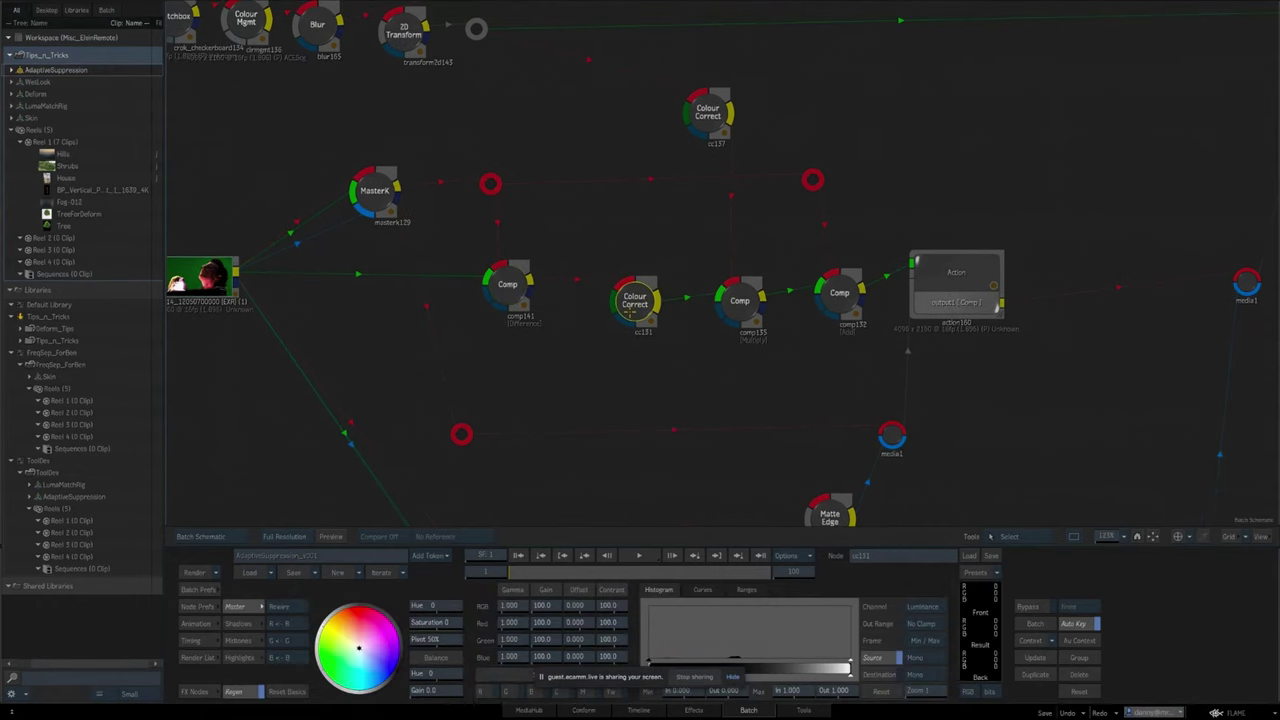
{"action": "left_click_drag", "start_coordinate": [632, 308], "coordinate": [631, 308]}
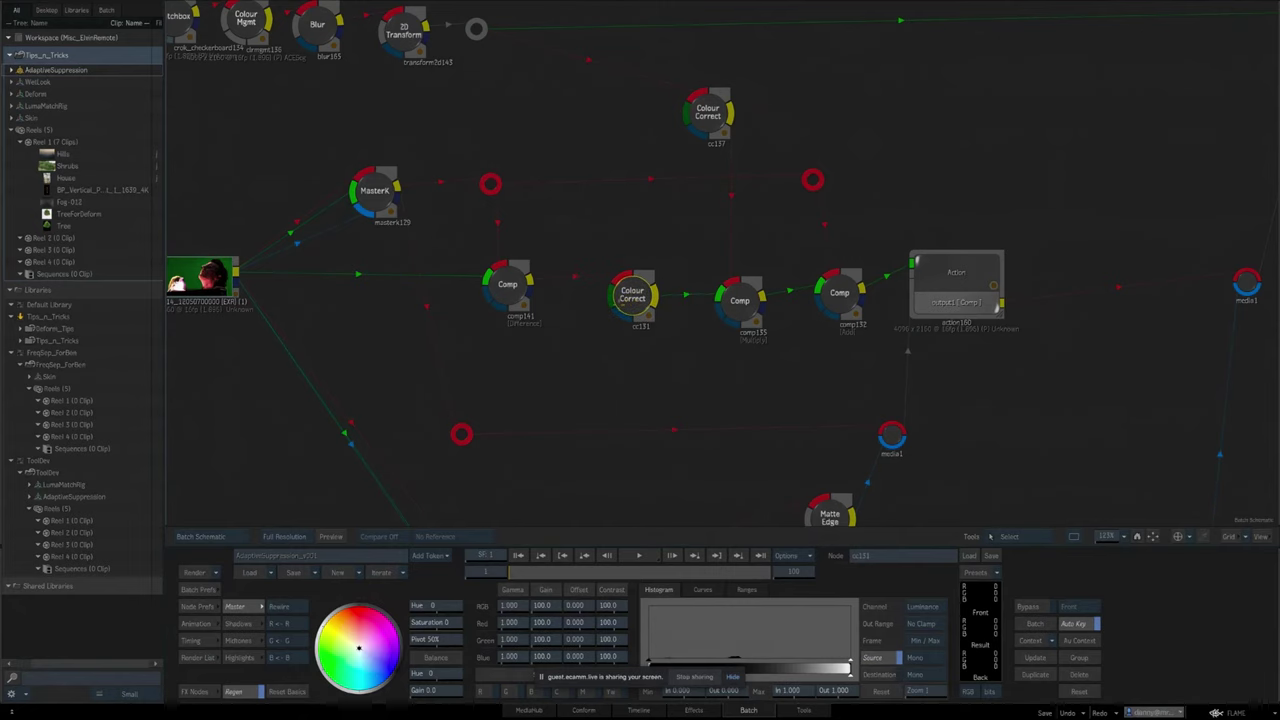
Go back to the Difference Comp node and view its front input and result again.
{"action": "left_click", "coordinate": [508, 286]}
{"action": "key", "text": "F1"}
{"action": "key", "text": "F4"}
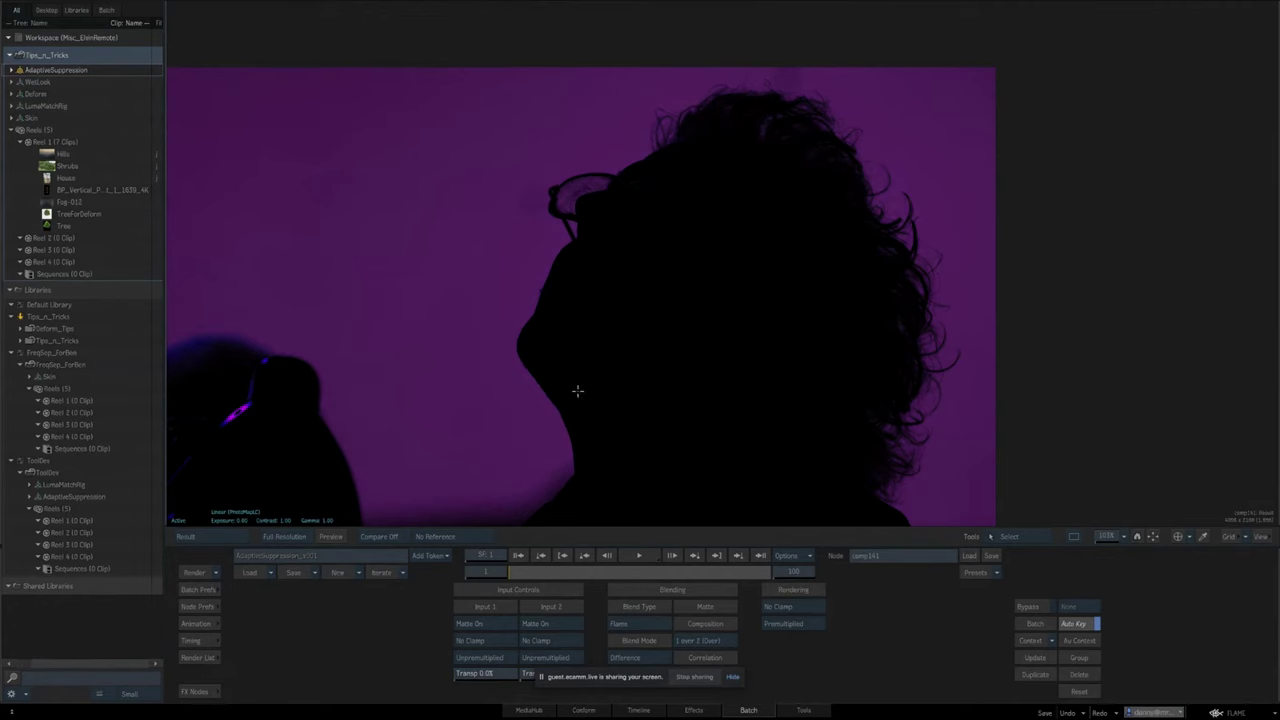
{"action": "key", "text": "Escape"}
View the desaturated result of the Colour Correct node after the Difference Comp, framed to the whole image.
{"action": "left_click_drag", "start_coordinate": [635, 383], "coordinate": [614, 382]}
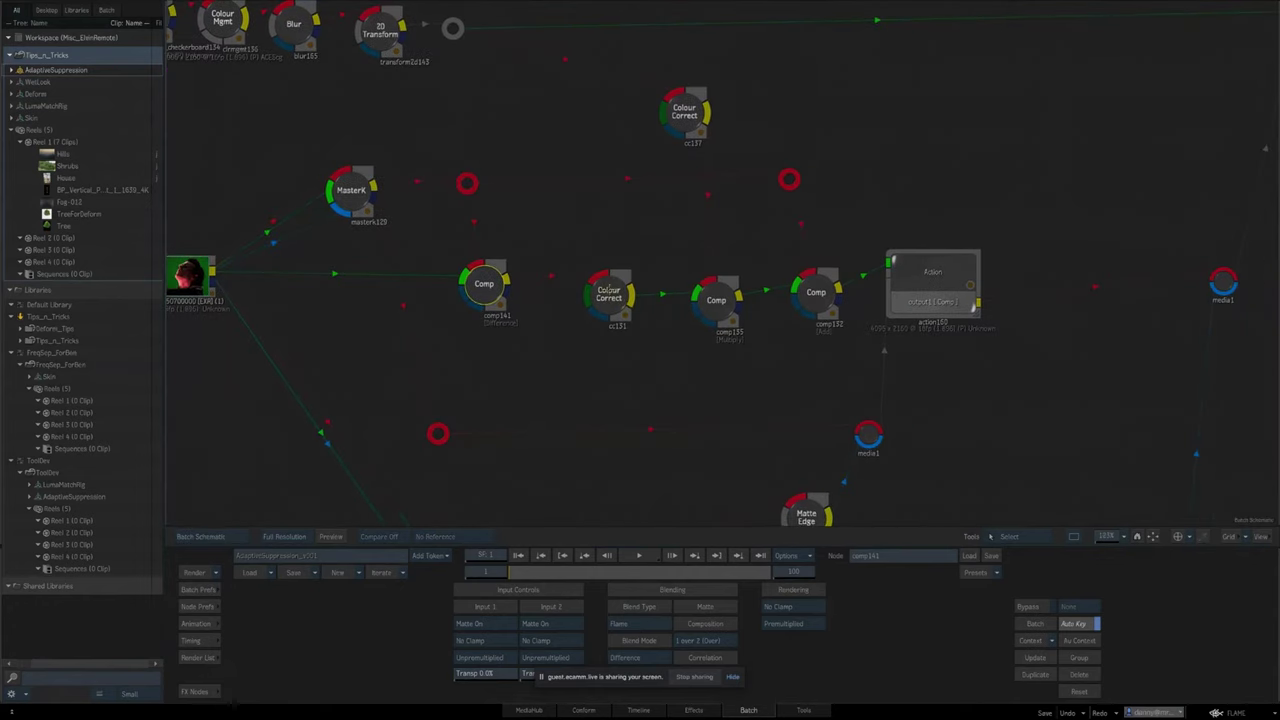
{"action": "left_click", "coordinate": [609, 291]}
{"action": "key", "text": "F4"}
{"action": "left_click_drag", "start_coordinate": [689, 399], "coordinate": [717, 341]}
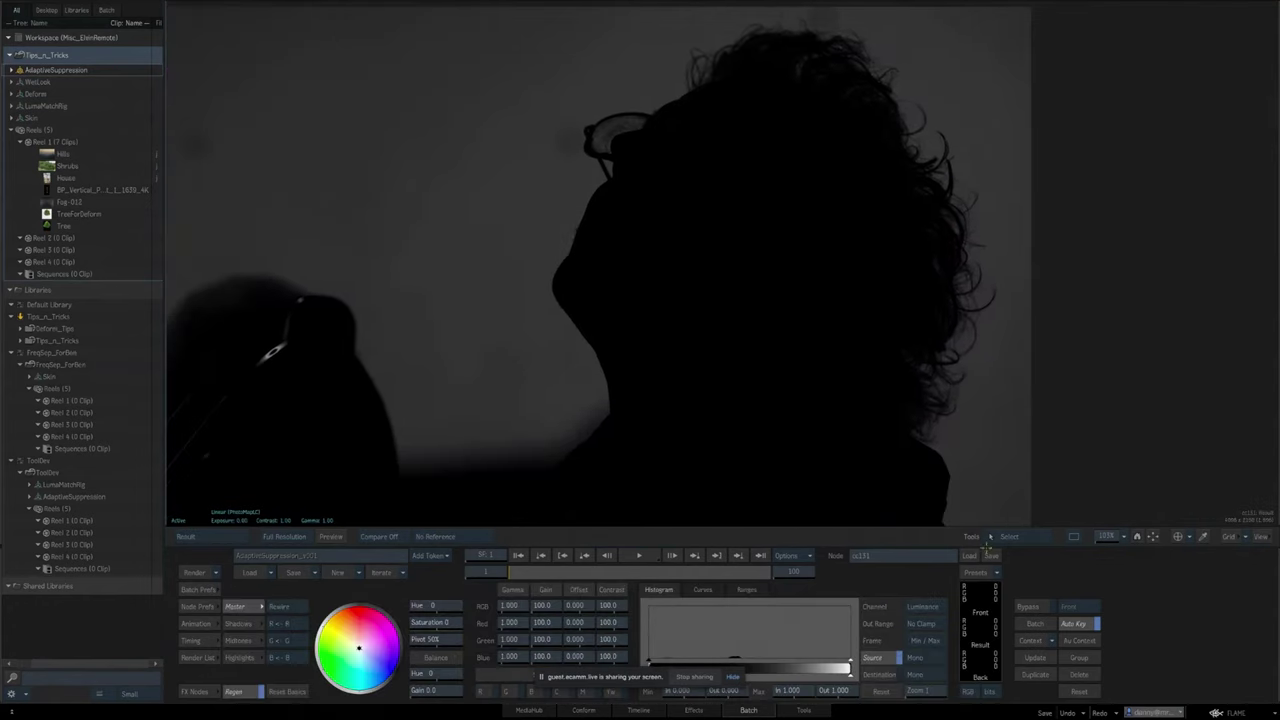
{"action": "left_click_drag", "start_coordinate": [1109, 541], "coordinate": [1095, 541]}
{"action": "mouse_move", "coordinate": [1125, 490]}
{"action": "left_mouse_down"}
{"action": "mouse_move", "coordinate": [1029, 446]}
{"action": "mouse_move", "coordinate": [1083, 488]}
{"action": "mouse_move", "coordinate": [1127, 493]}
{"action": "left_mouse_up"}
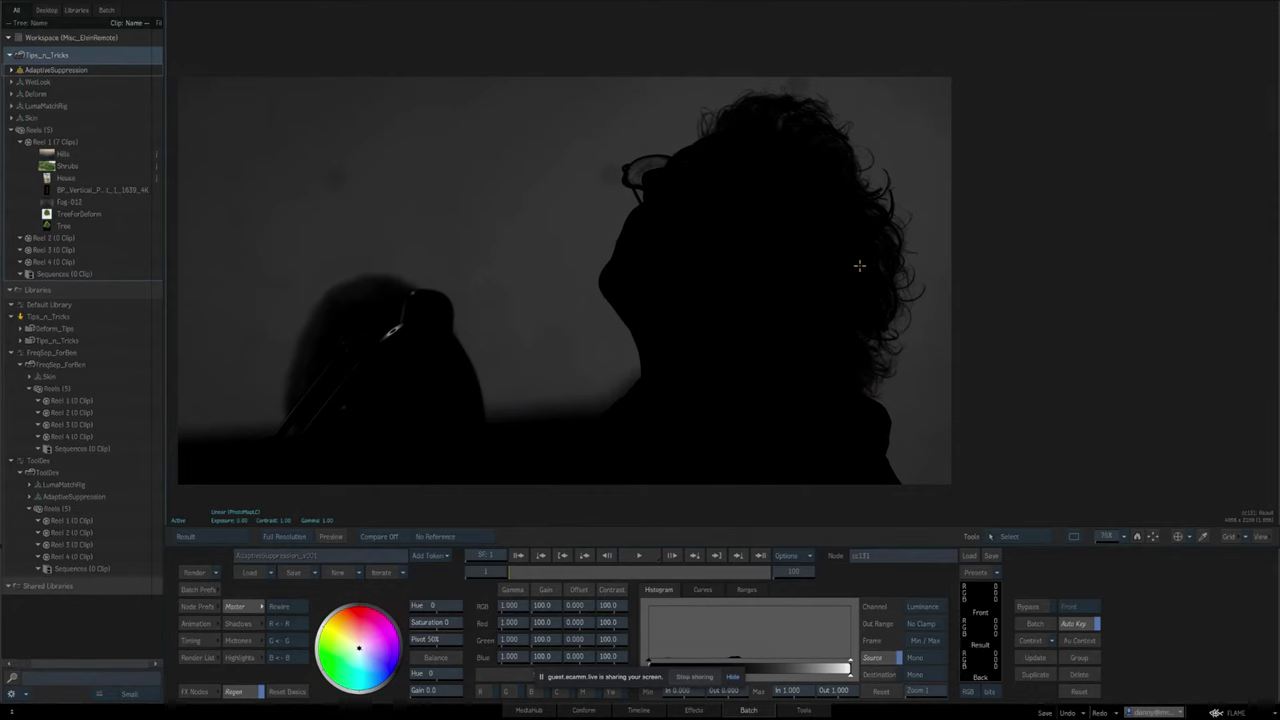
{"action": "key", "text": "Escape"}
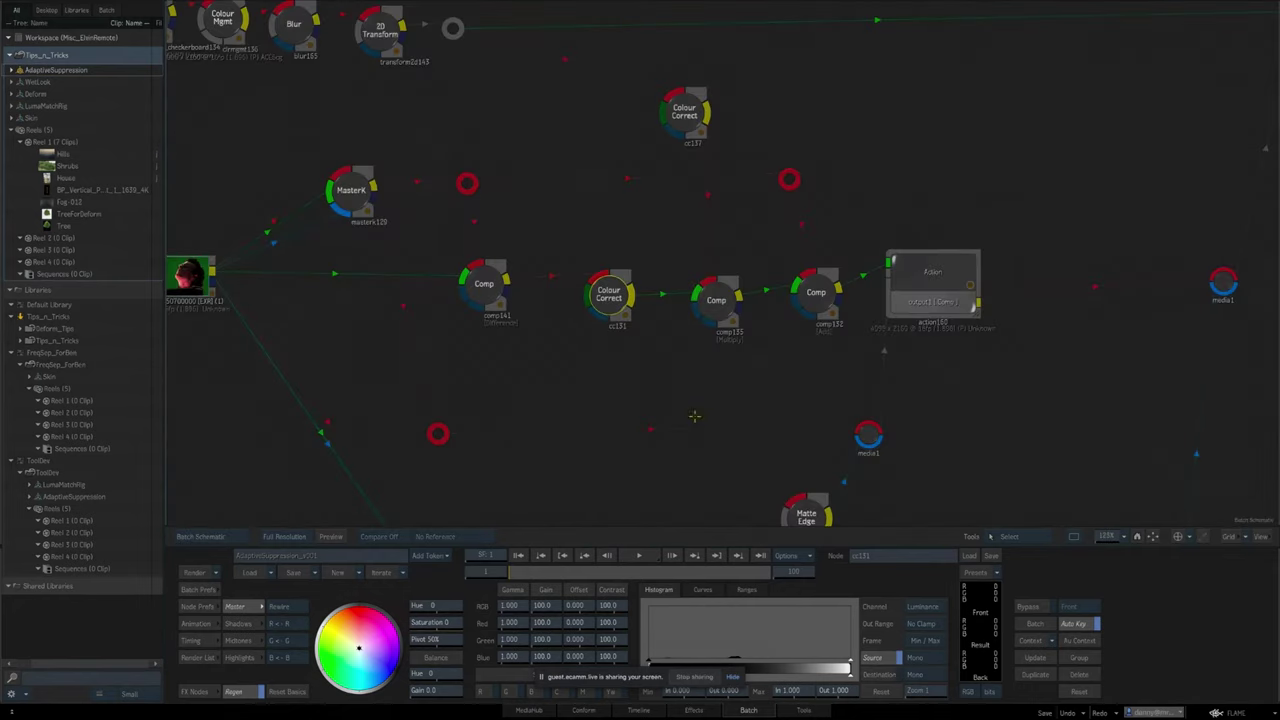
Open the Colour Correct node that feeds the Multiply Comp and view its front input, the blurred checkerboard, framed to the whole image.
{"action": "left_click_drag", "start_coordinate": [717, 409], "coordinate": [659, 409]}
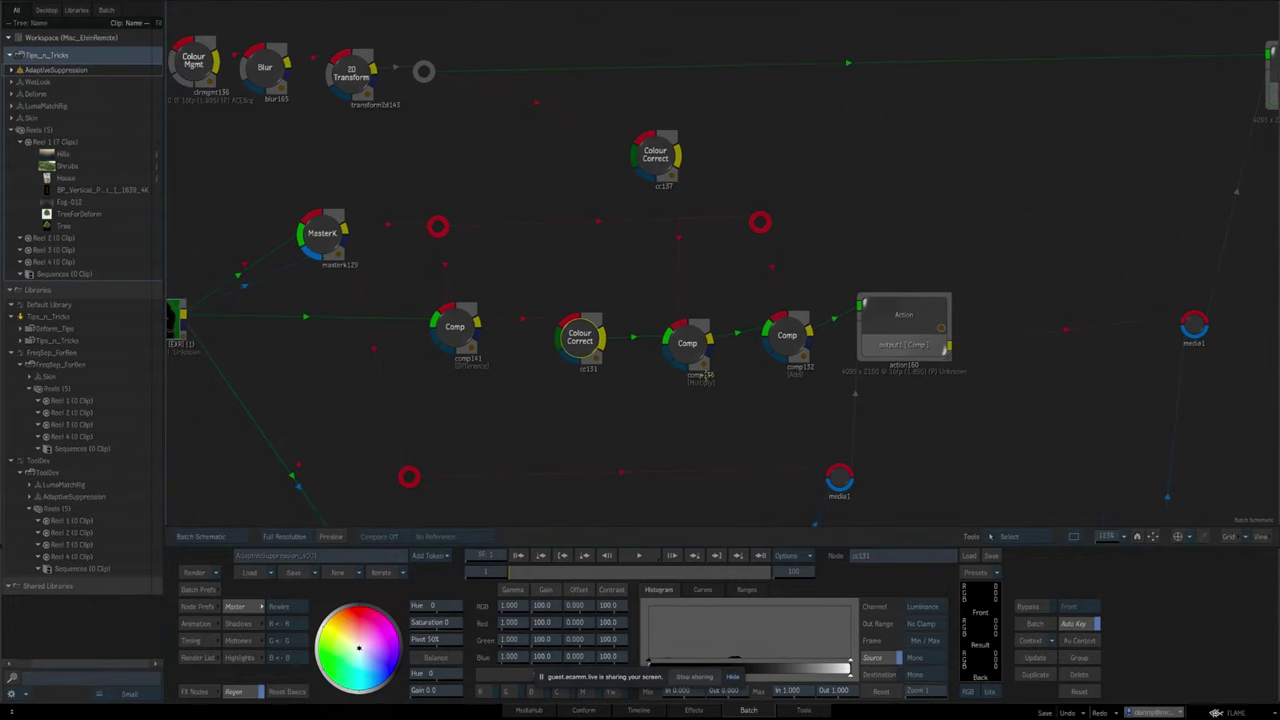
{"action": "left_click", "coordinate": [686, 343]}
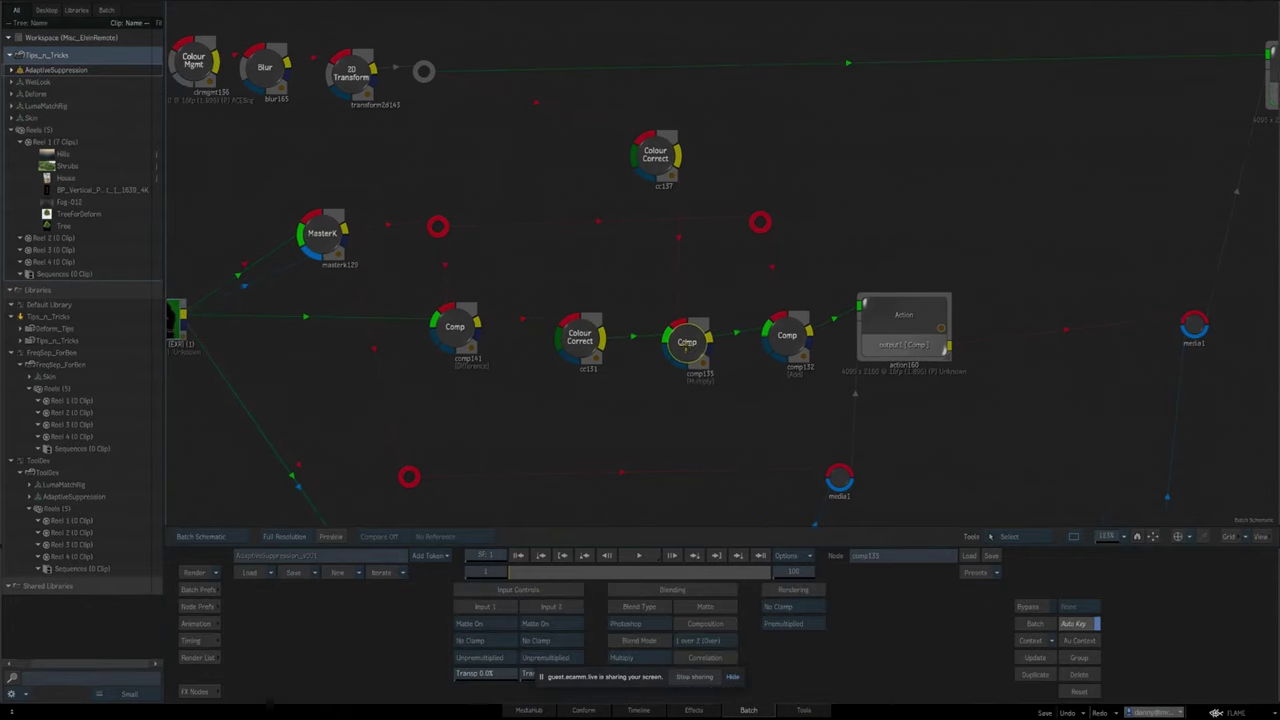
{"action": "left_click", "coordinate": [702, 263]}
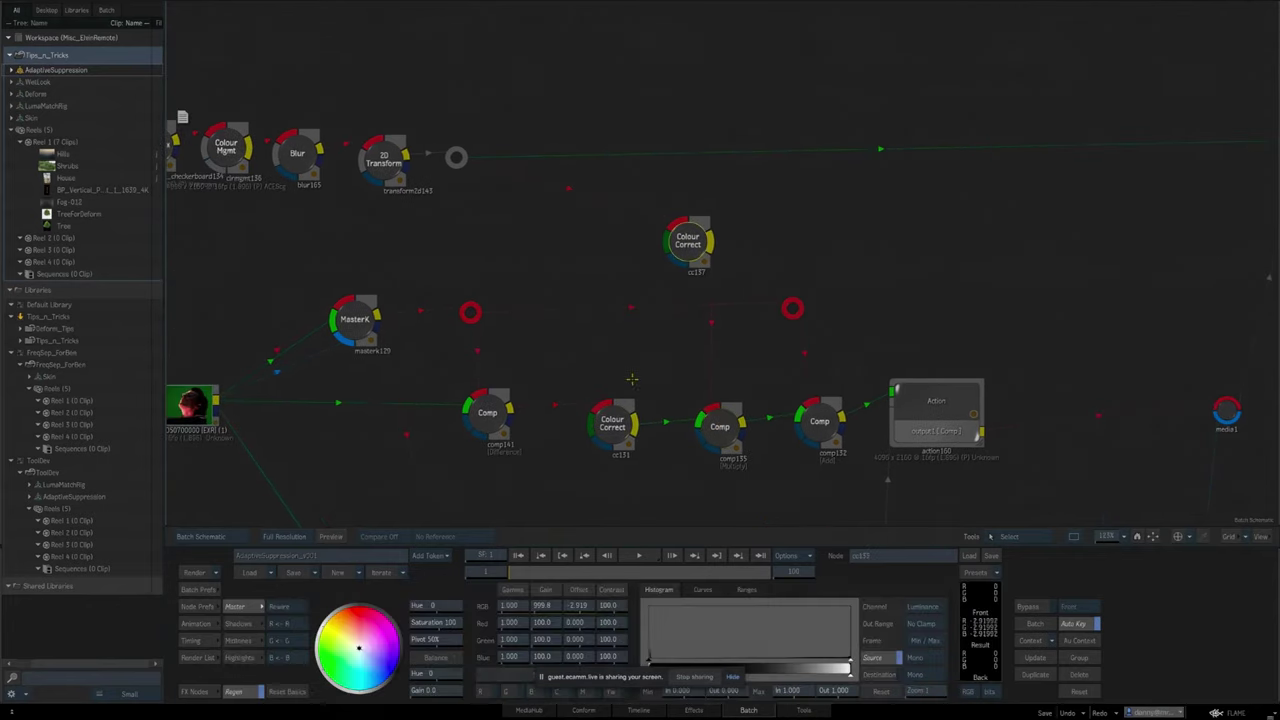
{"action": "key", "text": "F1"}
{"action": "left_click_drag", "start_coordinate": [1112, 537], "coordinate": [1101, 536]}
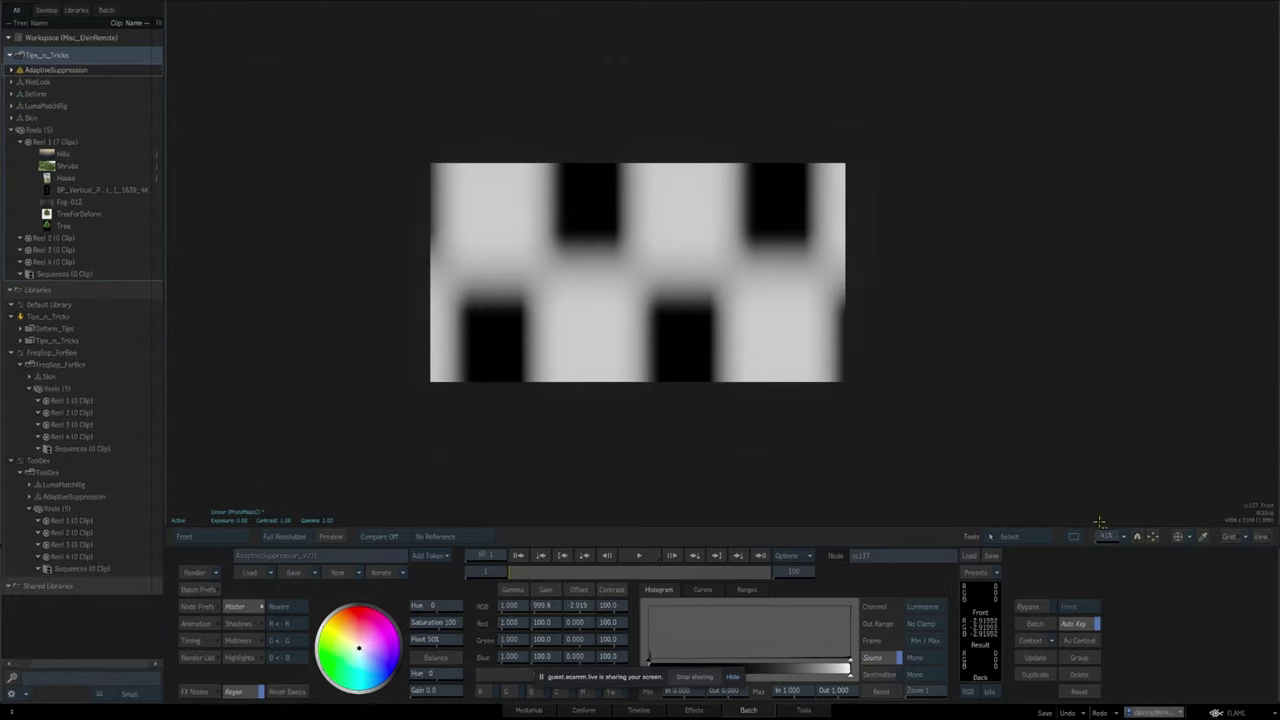
{"action": "left_click_drag", "start_coordinate": [1062, 463], "coordinate": [1023, 477]}
{"action": "left_click_drag", "start_coordinate": [1105, 535], "coordinate": [1110, 536]}
{"action": "left_click_drag", "start_coordinate": [1059, 475], "coordinate": [1117, 425]}
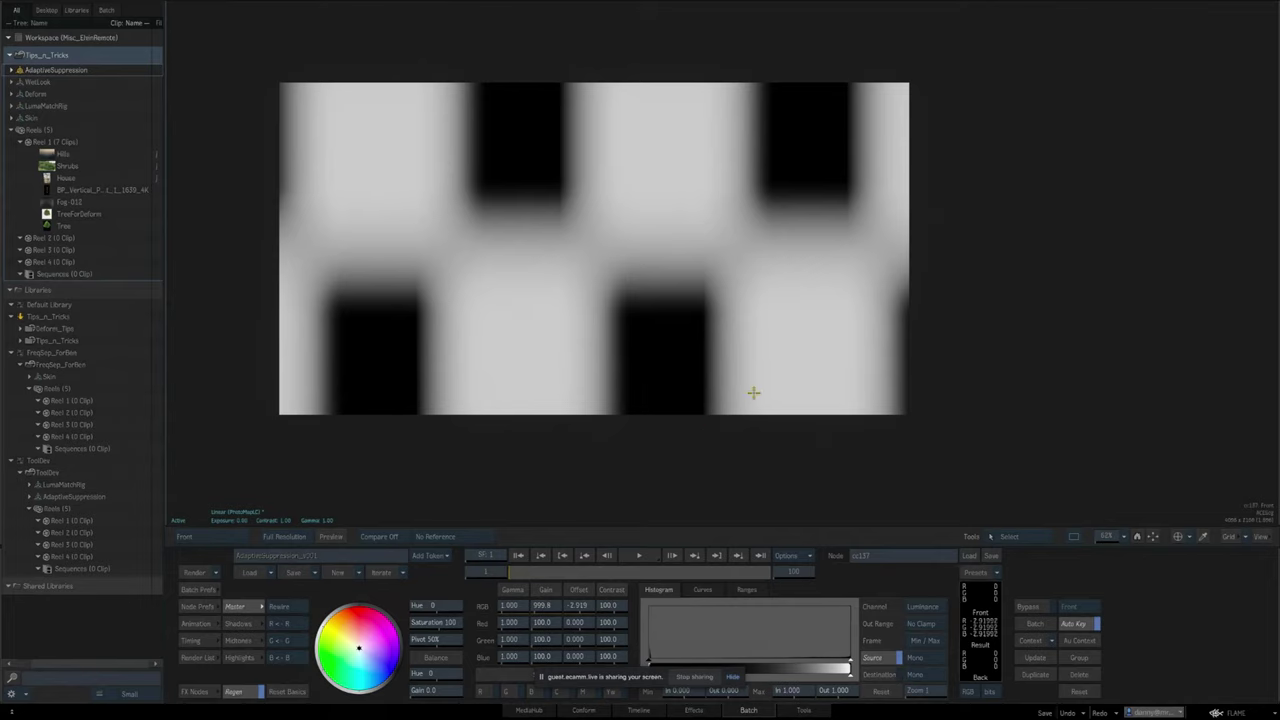
View the high-contrast result of the checkerboard Colour Correct node, examining the edges of the black patches up close.
{"action": "key", "text": "F4"}
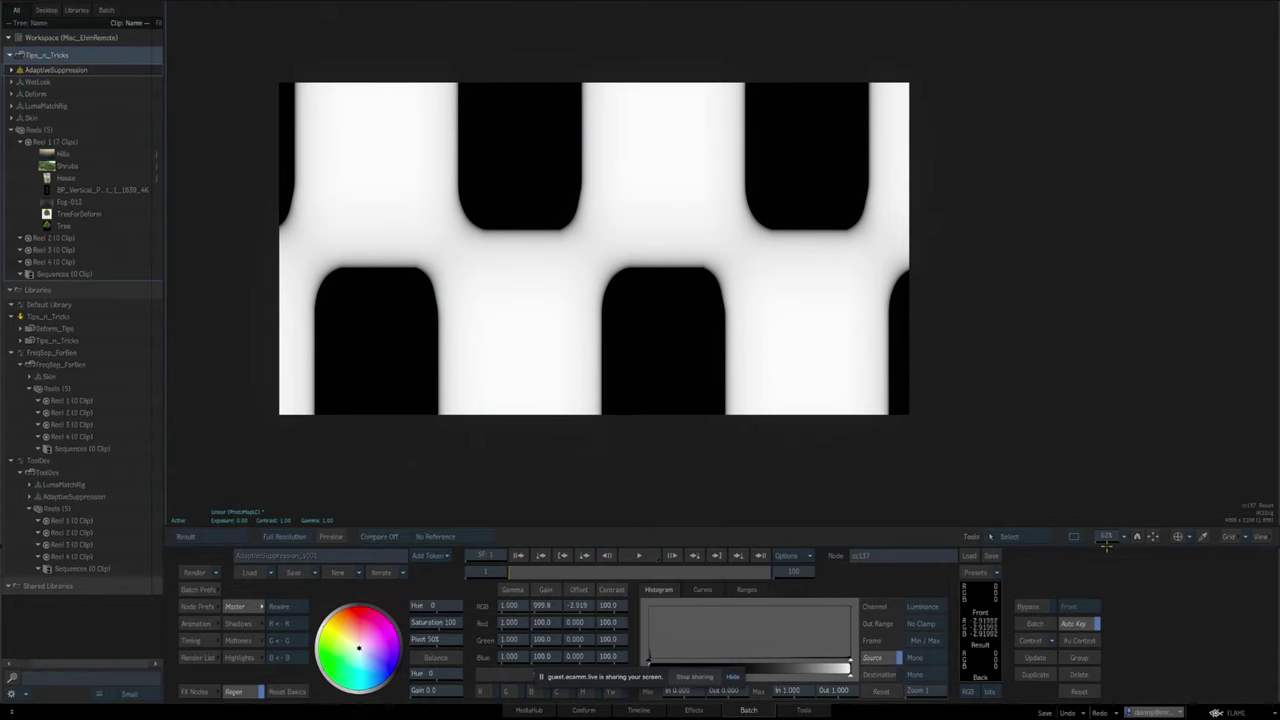
{"action": "left_click_drag", "start_coordinate": [1107, 538], "coordinate": [1154, 538]}
{"action": "left_click_drag", "start_coordinate": [862, 426], "coordinate": [811, 343]}
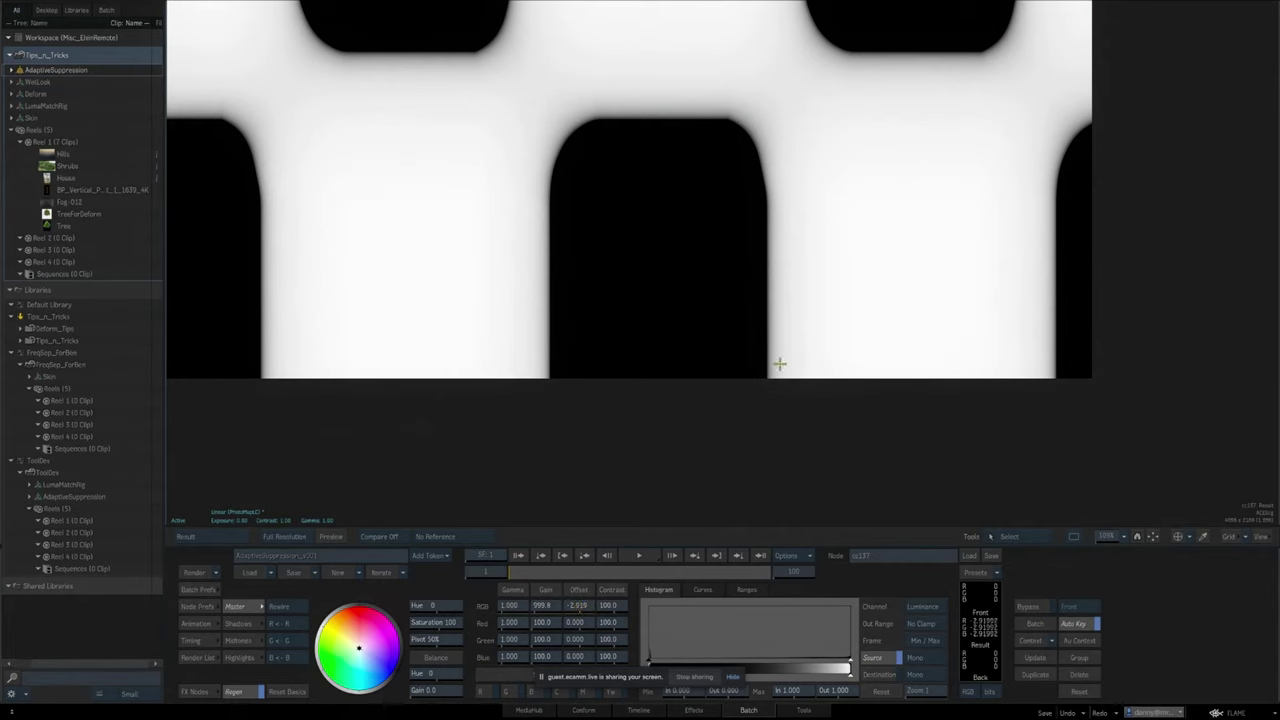
{"action": "left_click_drag", "start_coordinate": [800, 378], "coordinate": [787, 488]}
{"action": "left_click_drag", "start_coordinate": [786, 401], "coordinate": [794, 331]}
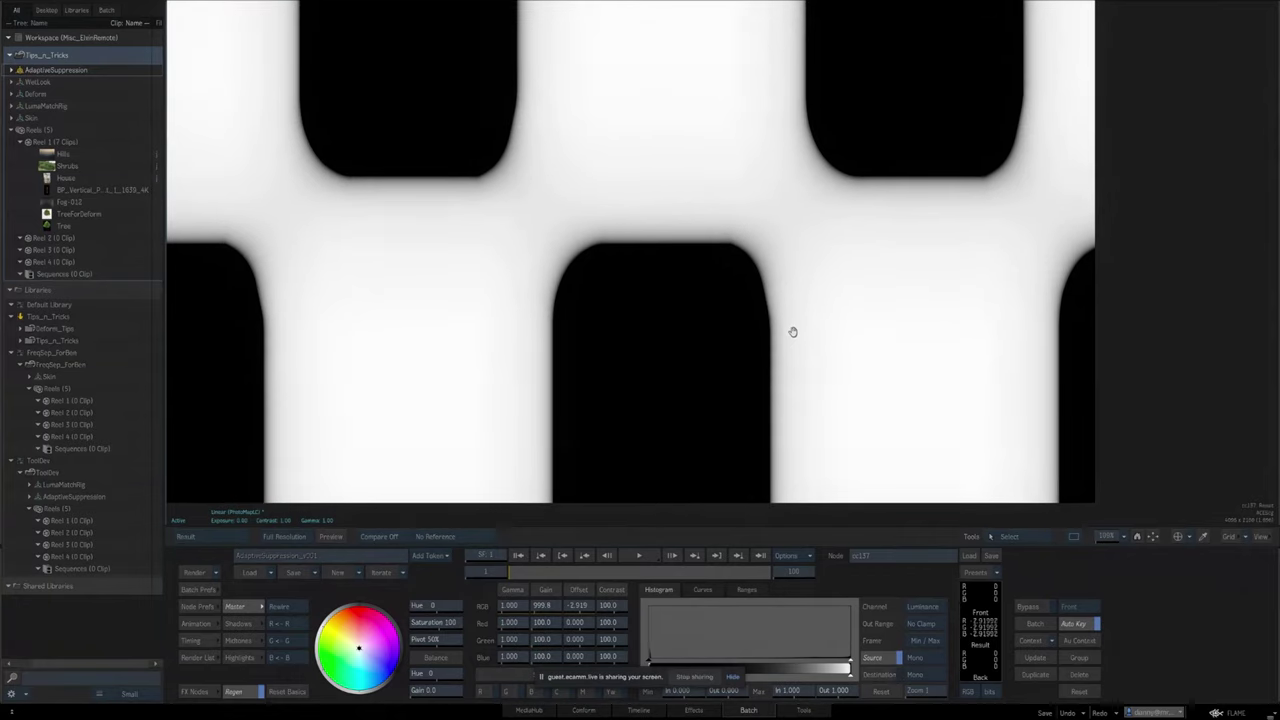
{"action": "left_click_drag", "start_coordinate": [832, 405], "coordinate": [821, 370]}
{"action": "key", "text": "Escape"}
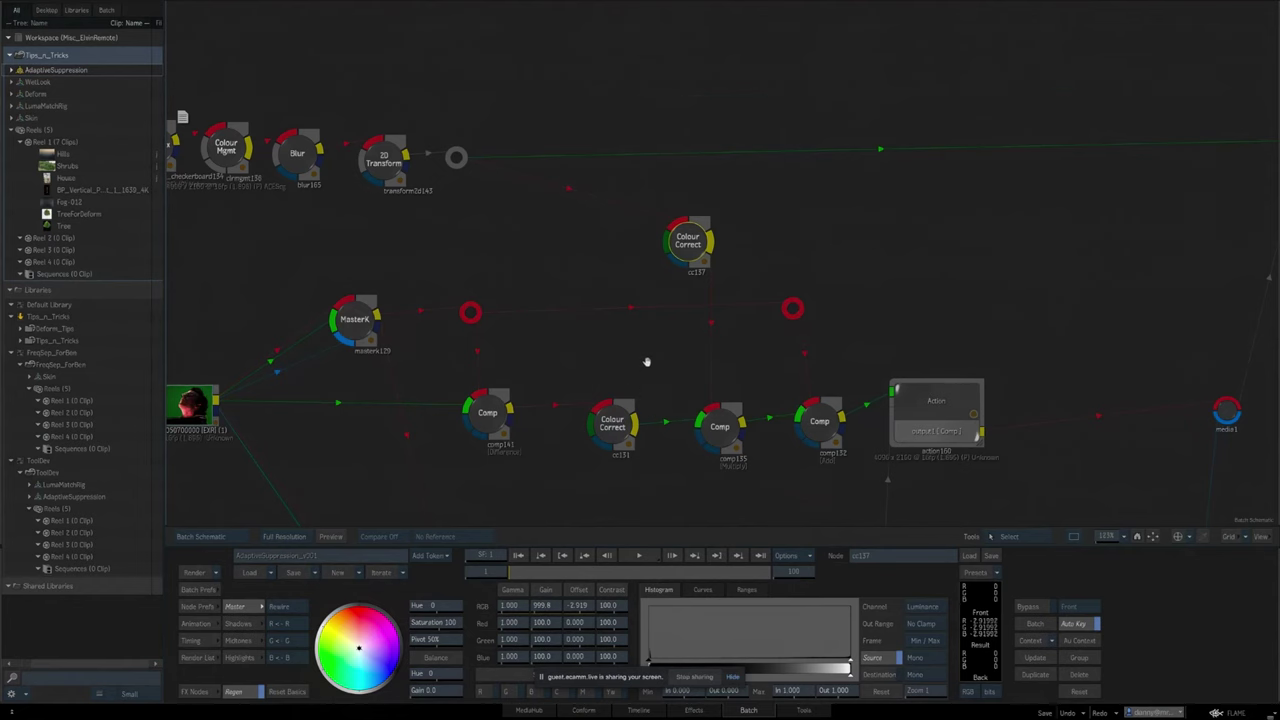
Revisit the Difference Comp node's settings, and view the result of the Master Keyer node.
{"action": "left_click_drag", "start_coordinate": [646, 363], "coordinate": [706, 306]}
{"action": "left_click_drag", "start_coordinate": [649, 444], "coordinate": [628, 384]}
{"action": "left_click", "coordinate": [528, 303]}
{"action": "left_click_drag", "start_coordinate": [525, 305], "coordinate": [528, 304]}
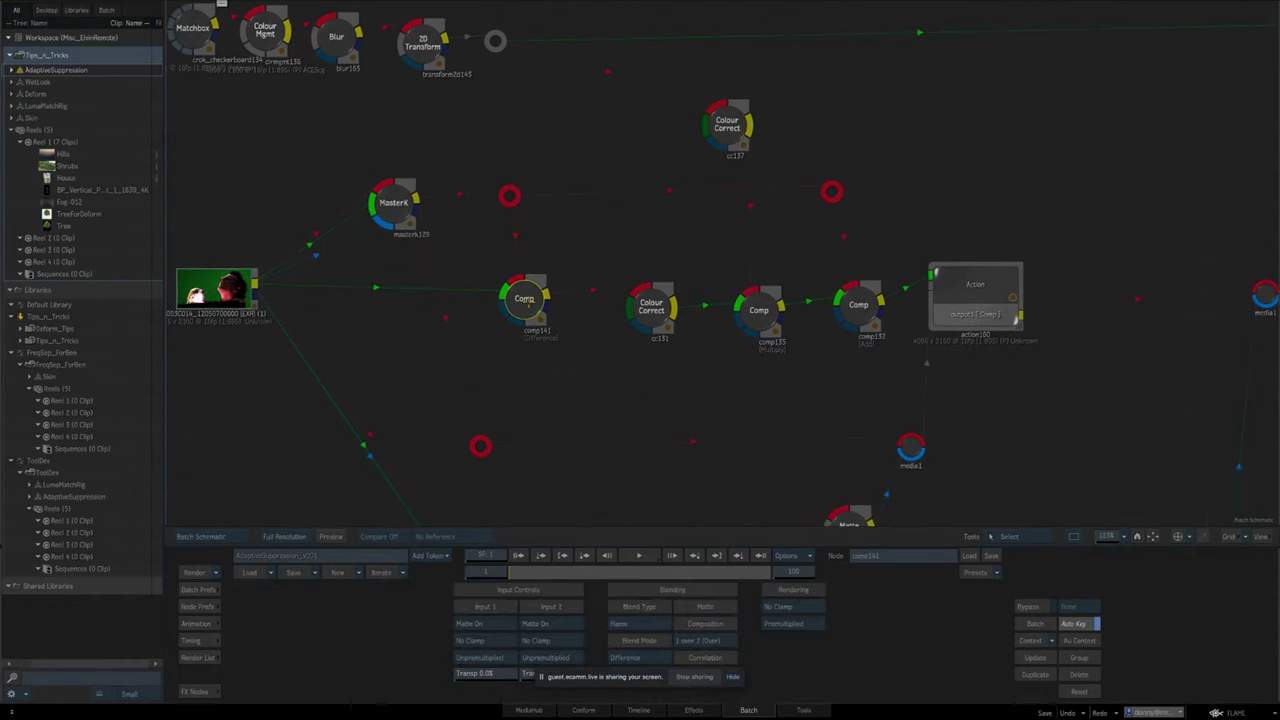
{"action": "left_click_drag", "start_coordinate": [743, 409], "coordinate": [637, 428]}
{"action": "left_click_drag", "start_coordinate": [755, 327], "coordinate": [754, 334]}
{"action": "left_click", "coordinate": [287, 226]}
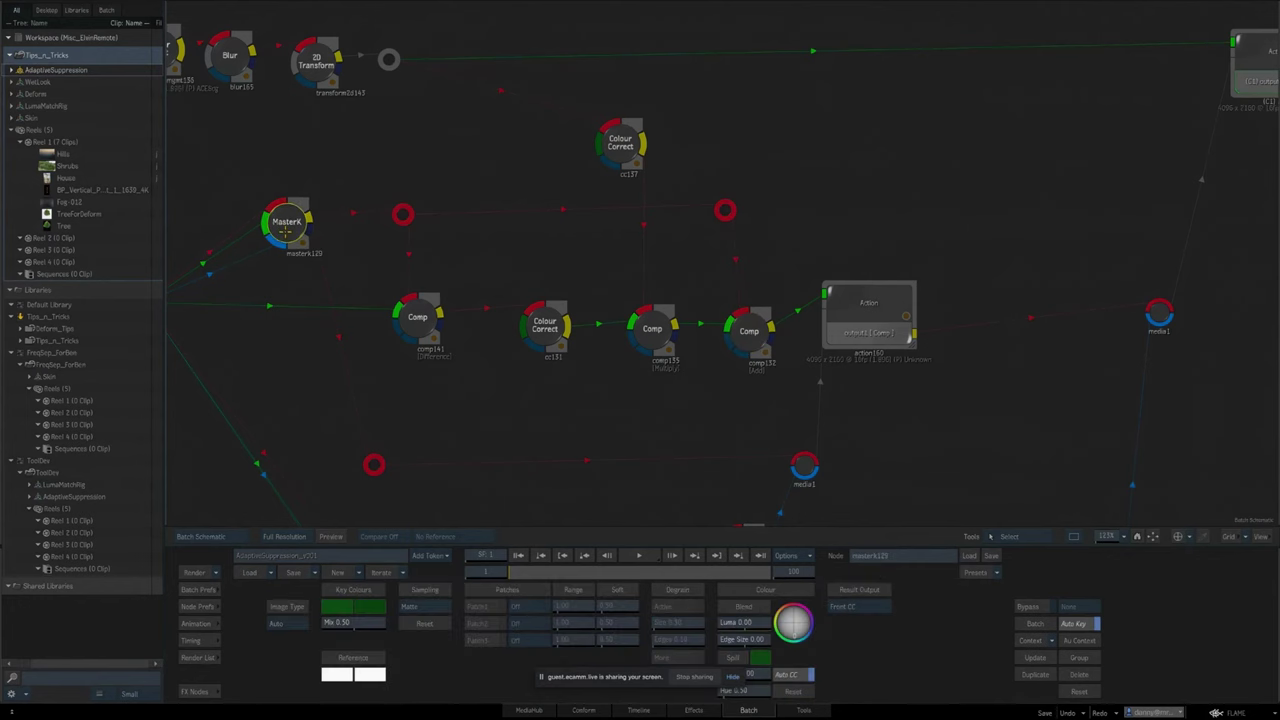
{"action": "key", "text": "F4"}
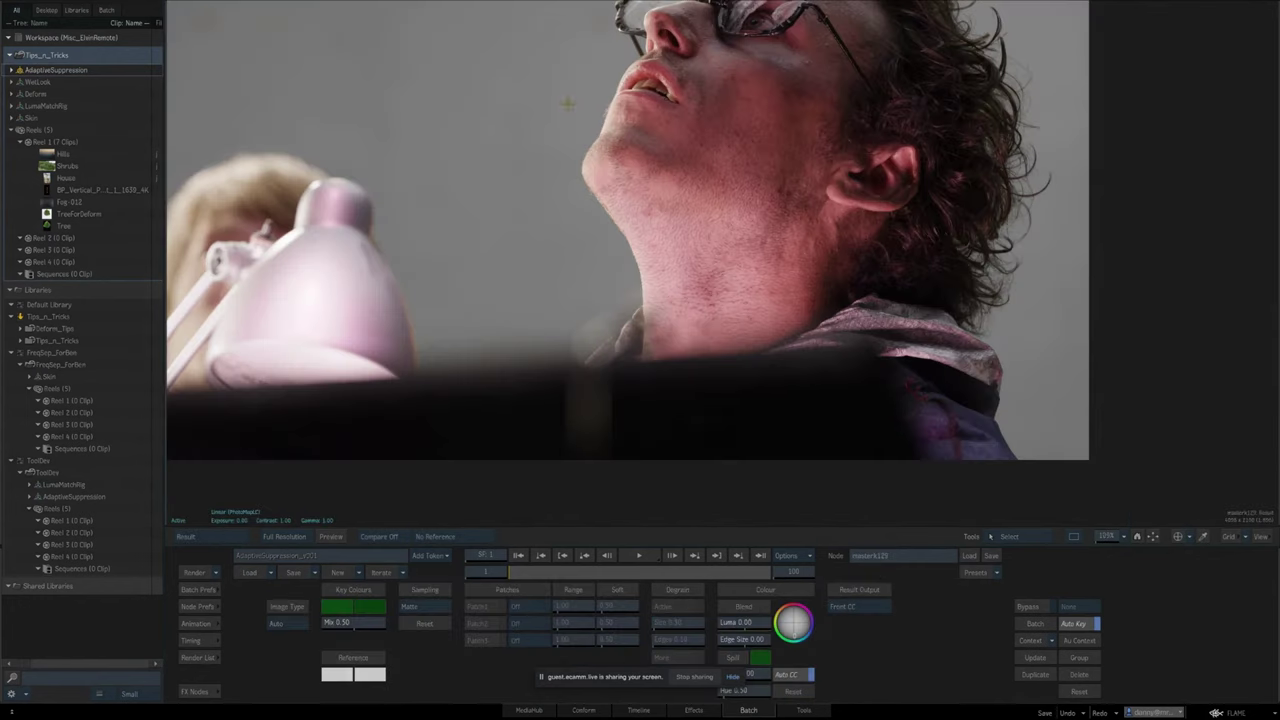
{"action": "key", "text": "F4"}
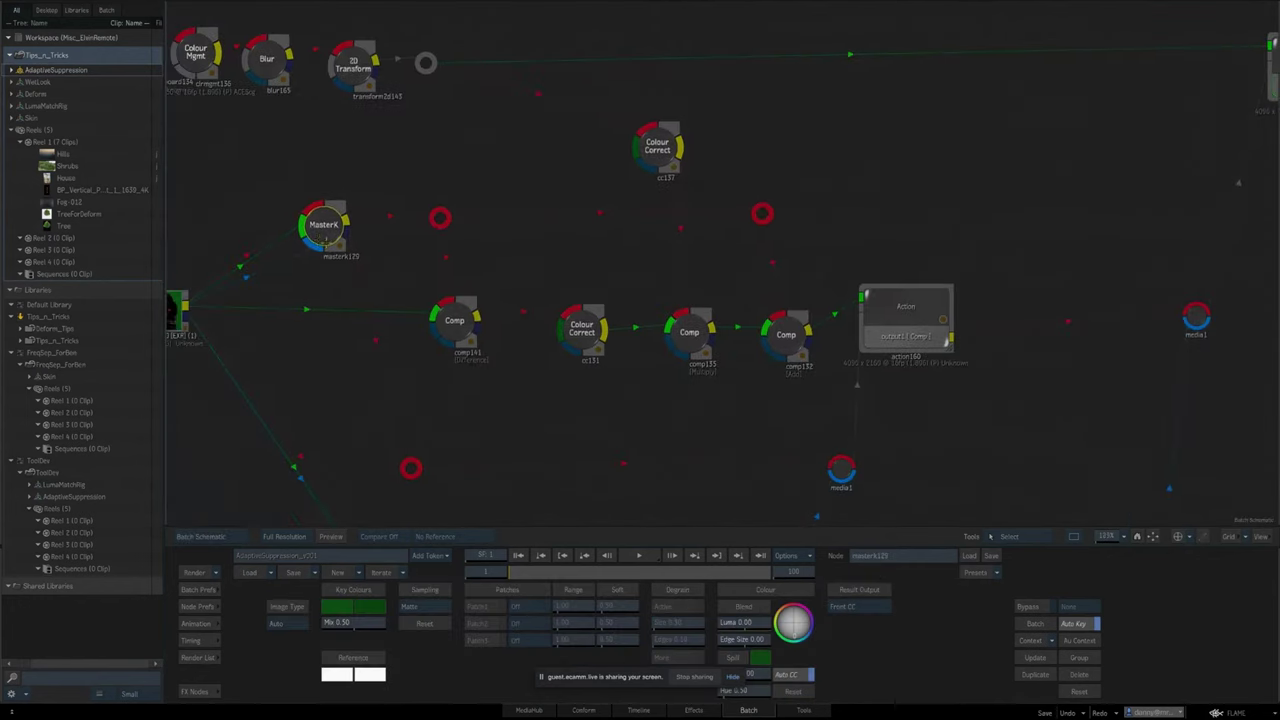
Select the Multiply Comp, go back to the Colour Correct node above it, and view that node's black and white areas again.
{"action": "left_click", "coordinate": [772, 334]}
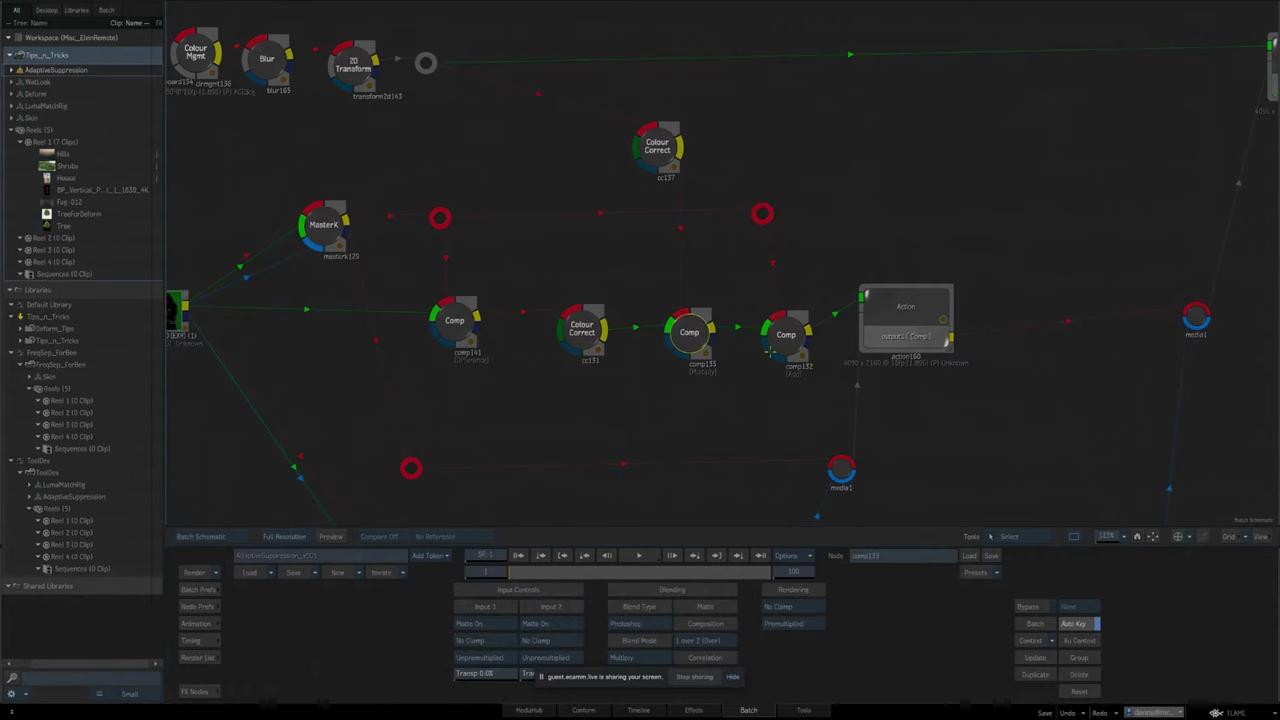
{"action": "left_click", "coordinate": [658, 160]}
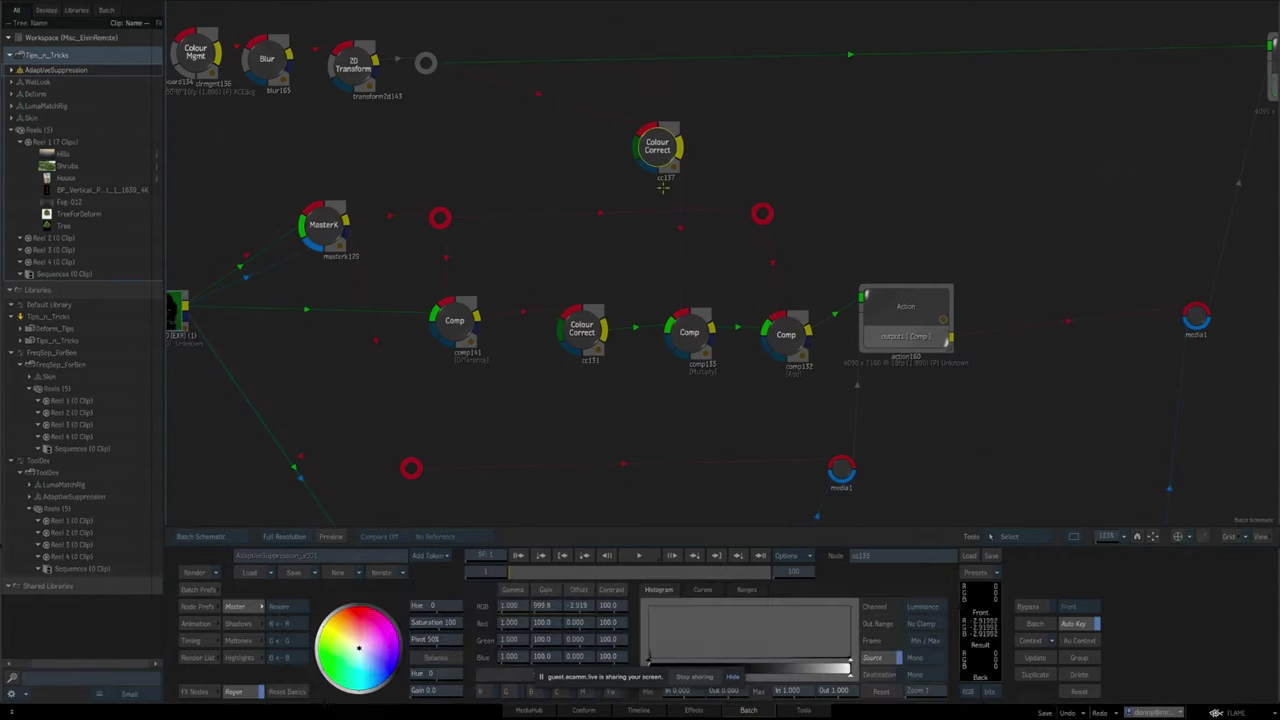
{"action": "key", "text": "F4"}
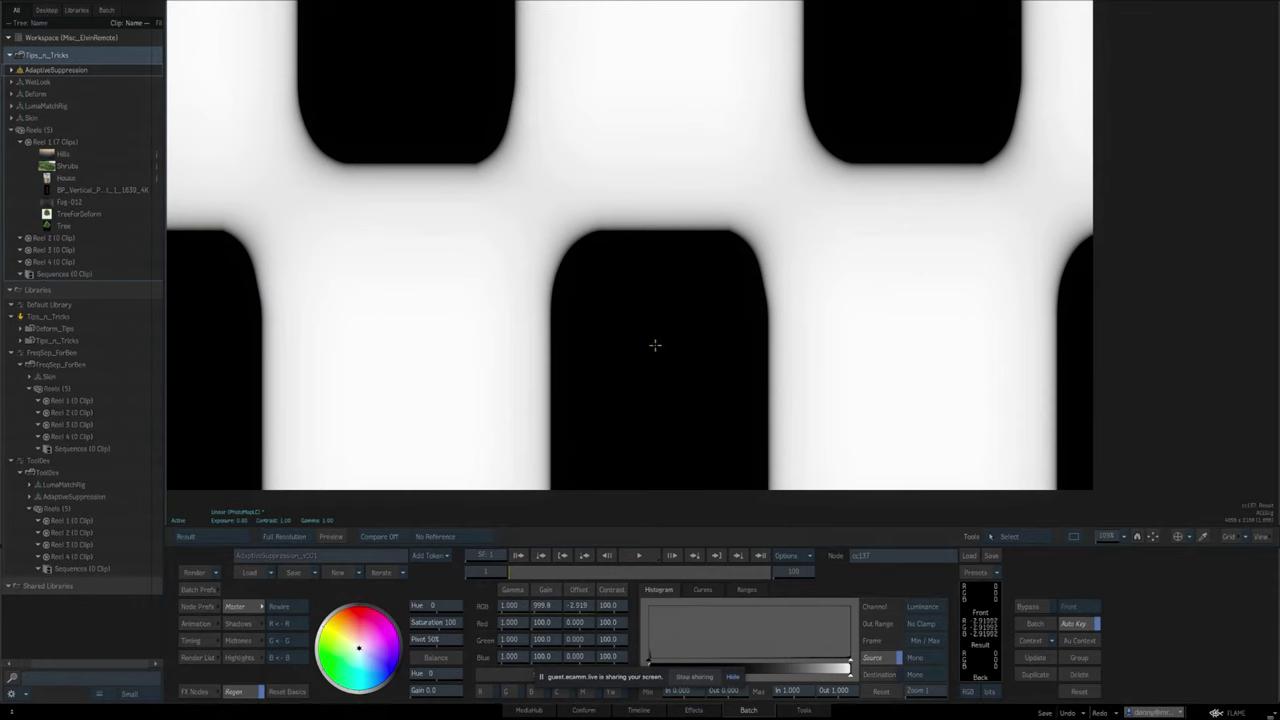
{"action": "left_click_drag", "start_coordinate": [643, 343], "coordinate": [672, 127]}
{"action": "left_click_drag", "start_coordinate": [660, 321], "coordinate": [668, 358]}
{"action": "key", "text": "Tab"}
{"action": "left_click_drag", "start_coordinate": [699, 412], "coordinate": [671, 412]}
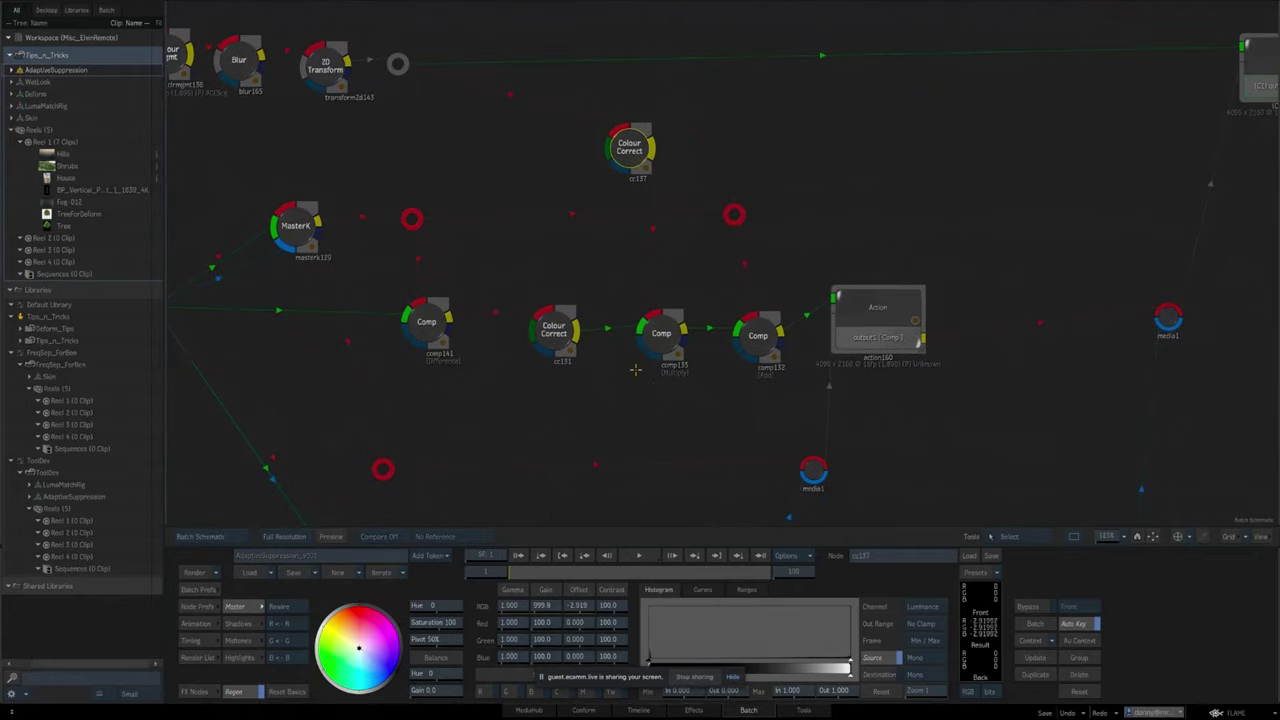
Open the Multiply Comp and compare its front input with its result, framed to the whole image.
{"action": "key", "text": "Tab"}
{"action": "key", "text": "Tab"}
{"action": "left_click", "coordinate": [643, 350]}
{"action": "key", "text": "Tab"}
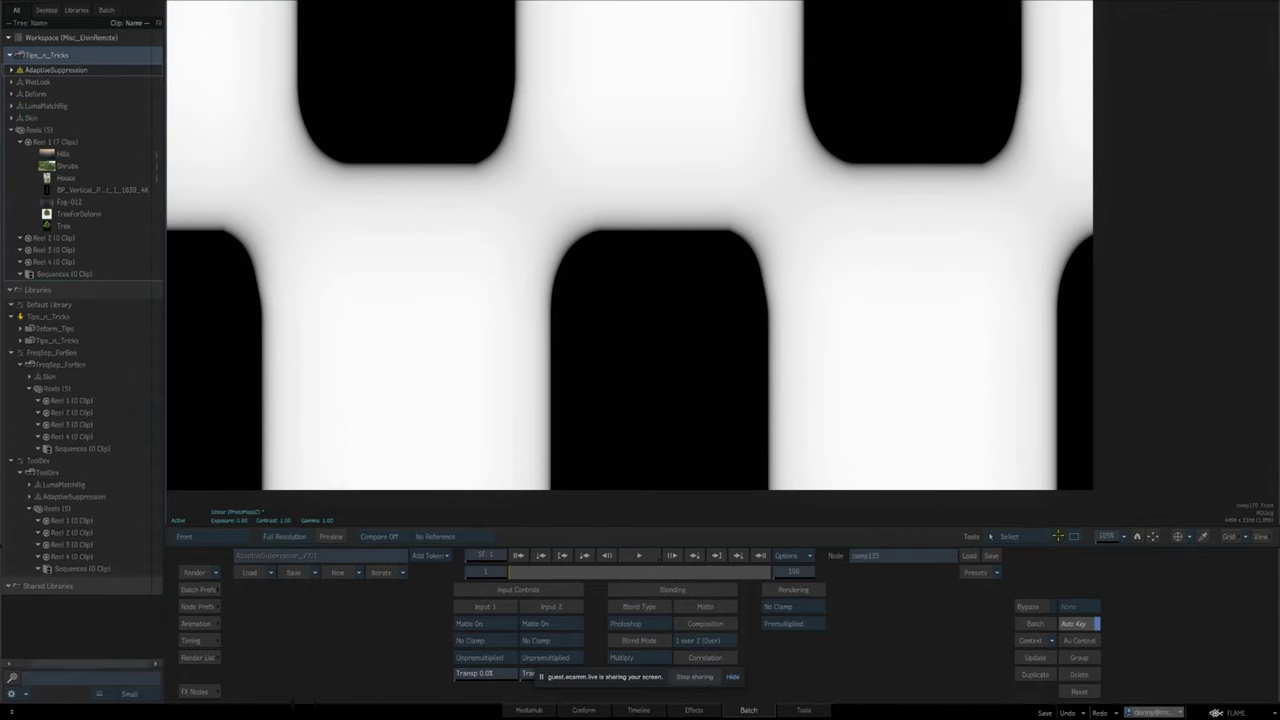
{"action": "mouse_move", "coordinate": [1108, 537]}
{"action": "left_mouse_down"}
{"action": "mouse_move", "coordinate": [1090, 537]}
{"action": "mouse_move", "coordinate": [1124, 537]}
{"action": "left_mouse_up"}
{"action": "key", "text": "F4"}
{"action": "left_click_drag", "start_coordinate": [1143, 423], "coordinate": [1097, 539]}
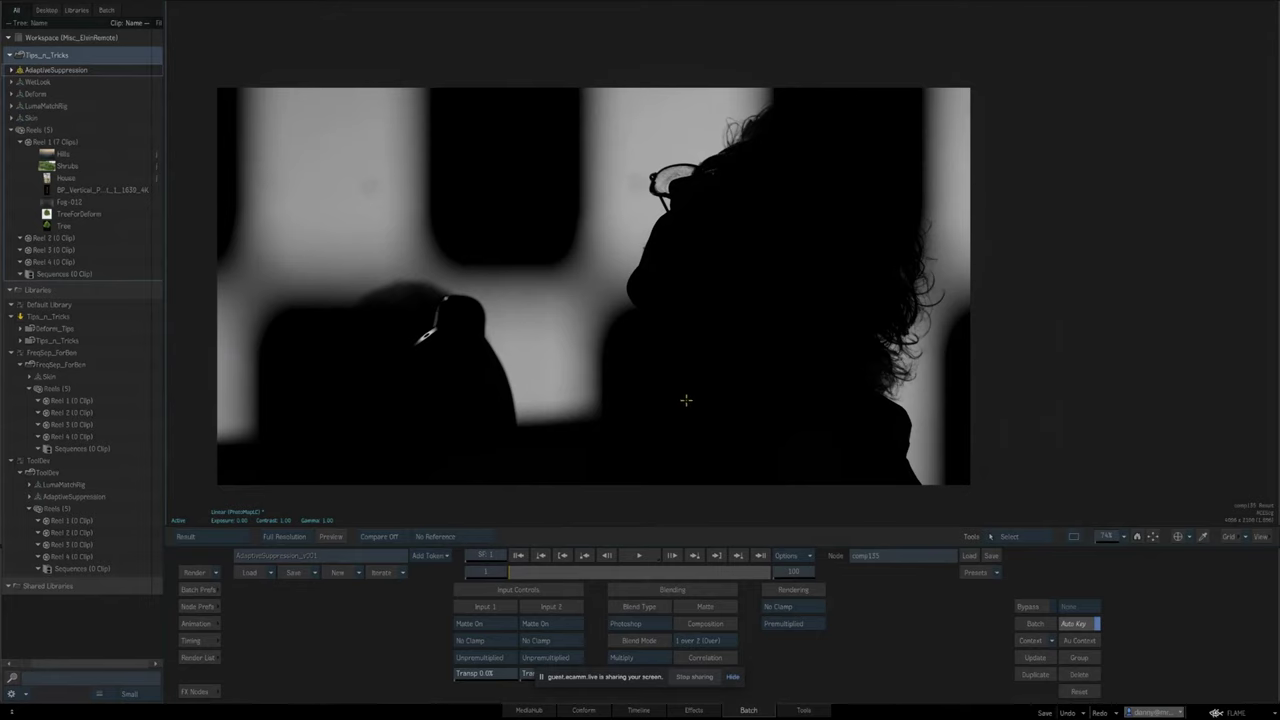
{"action": "key", "text": "F1"}
{"action": "key", "text": "F4"}
{"action": "key", "text": "Escape"}
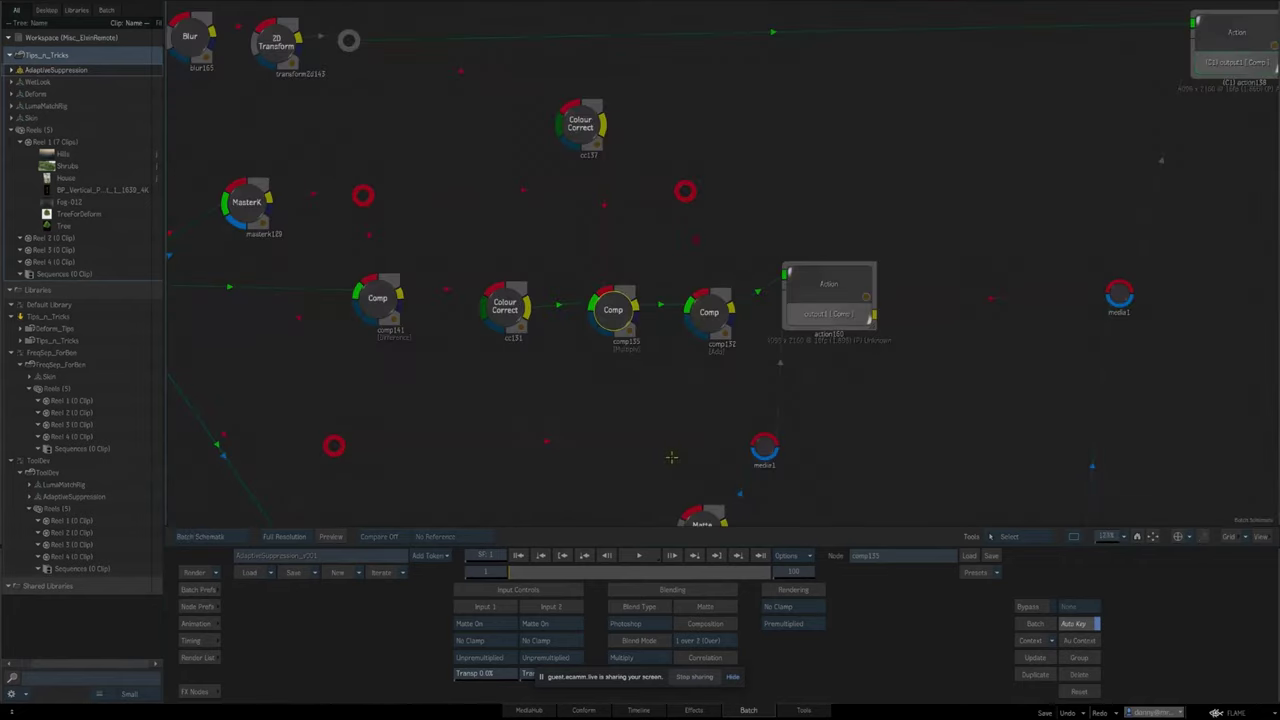
Open the Add Comp node that follows the Multiply Comp and view its result.
{"action": "left_click_drag", "start_coordinate": [697, 363], "coordinate": [631, 338]}
{"action": "left_click", "coordinate": [645, 289]}
{"action": "key", "text": "F4"}
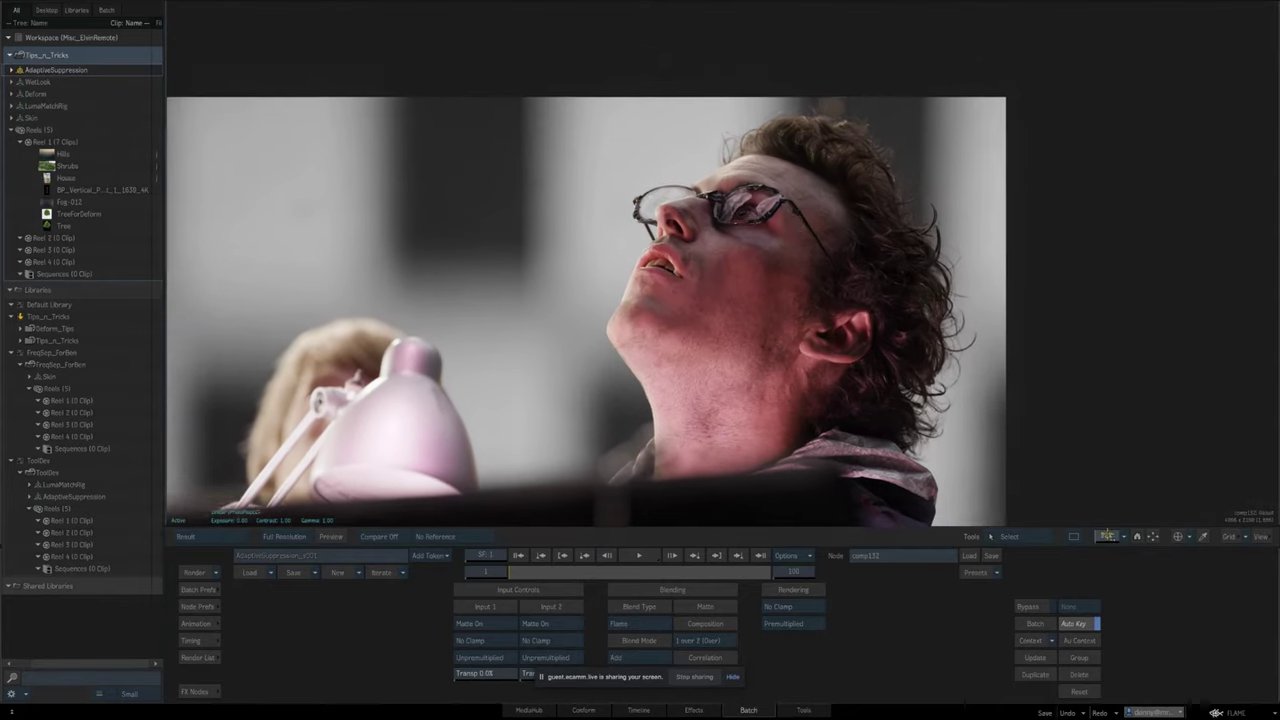
{"action": "key", "text": "F4"}
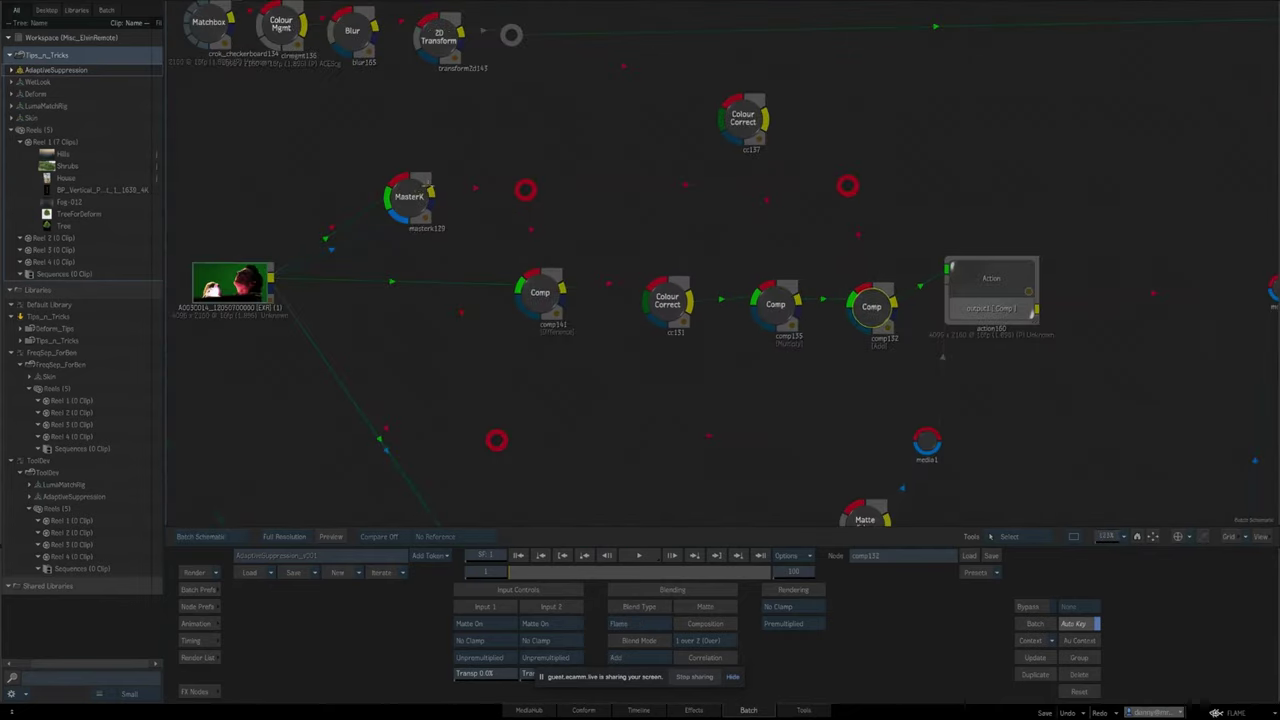
Revisit the Master Keyer node and view the Add Comp's result framed to the whole image.
{"action": "left_click", "coordinate": [407, 198]}
{"action": "left_click_drag", "start_coordinate": [409, 199], "coordinate": [407, 198]}
{"action": "left_click_drag", "start_coordinate": [877, 340], "coordinate": [718, 345]}
{"action": "left_click", "coordinate": [714, 314]}
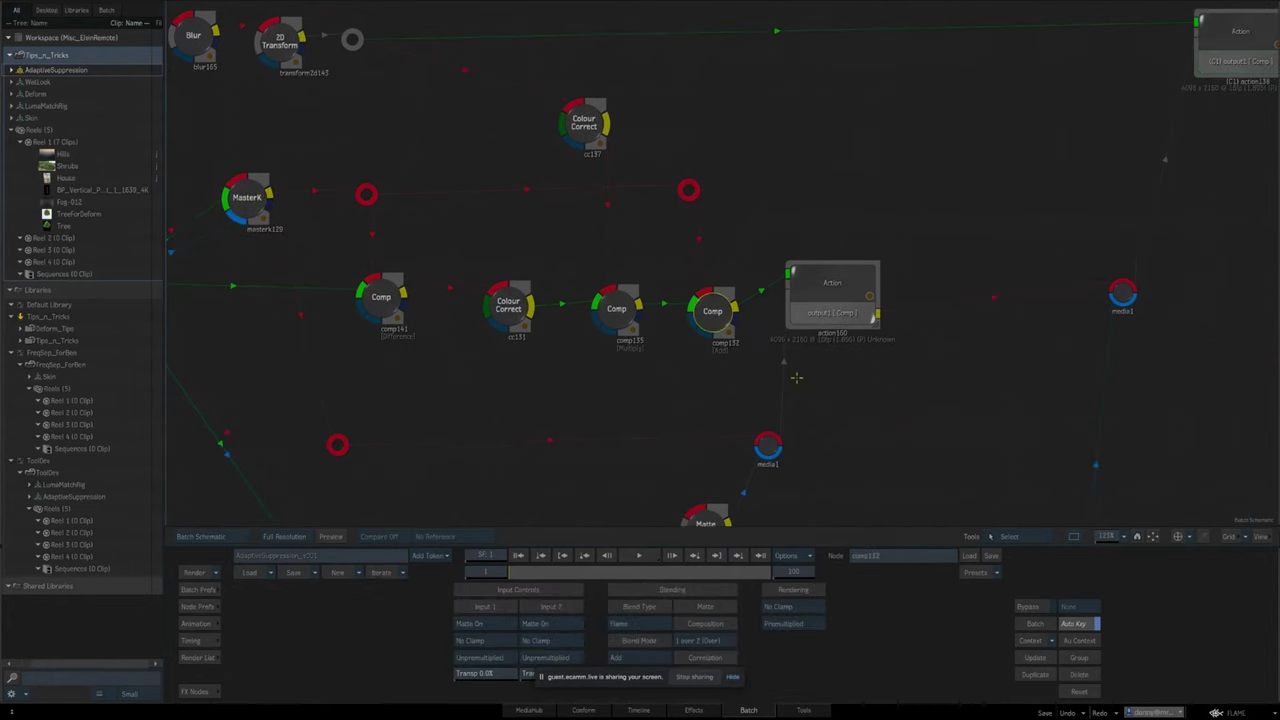
{"action": "key", "text": "F4"}
{"action": "left_click_drag", "start_coordinate": [1111, 537], "coordinate": [1112, 536]}
{"action": "left_click_drag", "start_coordinate": [1109, 458], "coordinate": [1063, 478]}
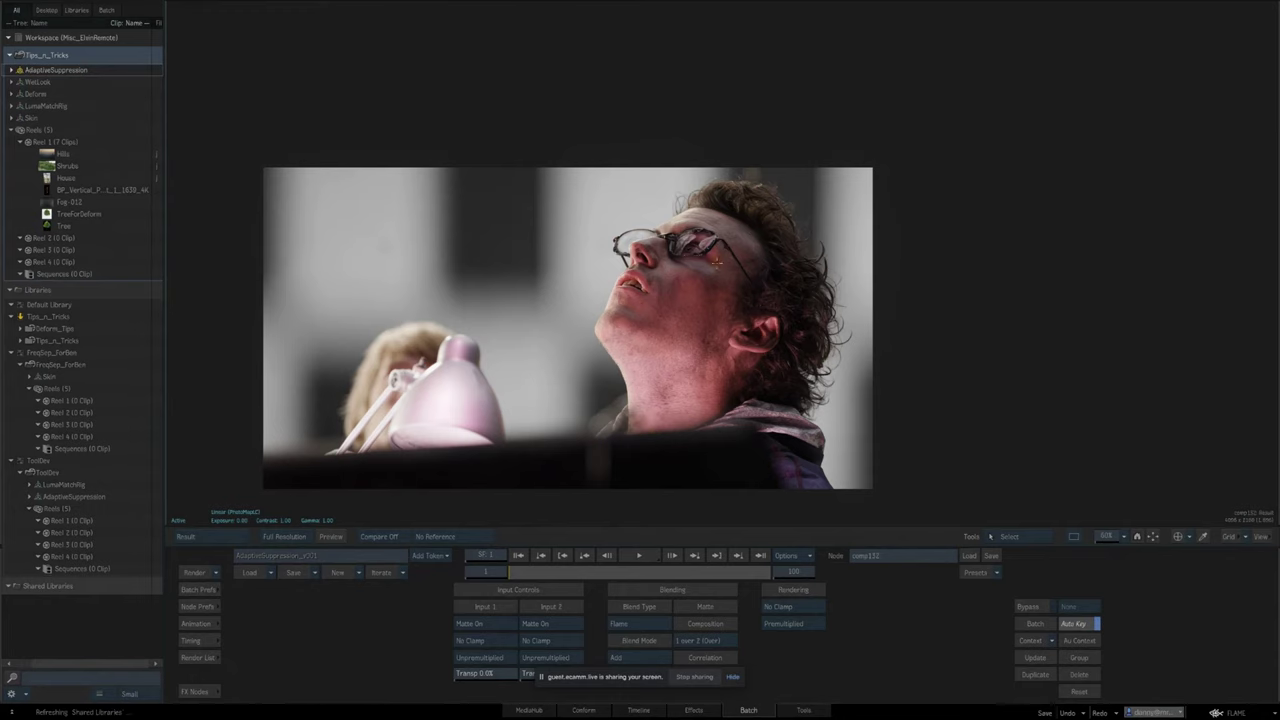
{"action": "left_click_drag", "start_coordinate": [1104, 536], "coordinate": [1105, 536]}
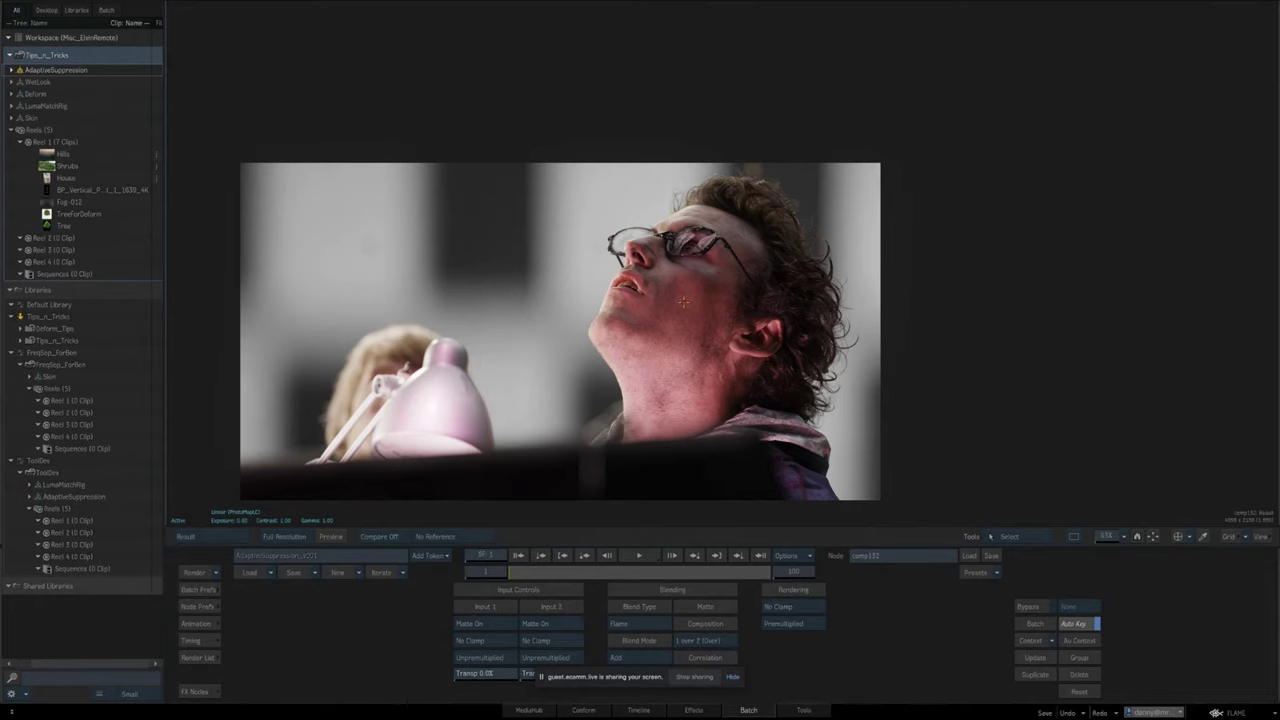
Locate the Add Comp in the schematic and view its result again, reframed to show the full image.
{"action": "key", "text": "Escape"}
{"action": "left_click_drag", "start_coordinate": [682, 381], "coordinate": [716, 340]}
{"action": "left_click", "coordinate": [739, 280]}
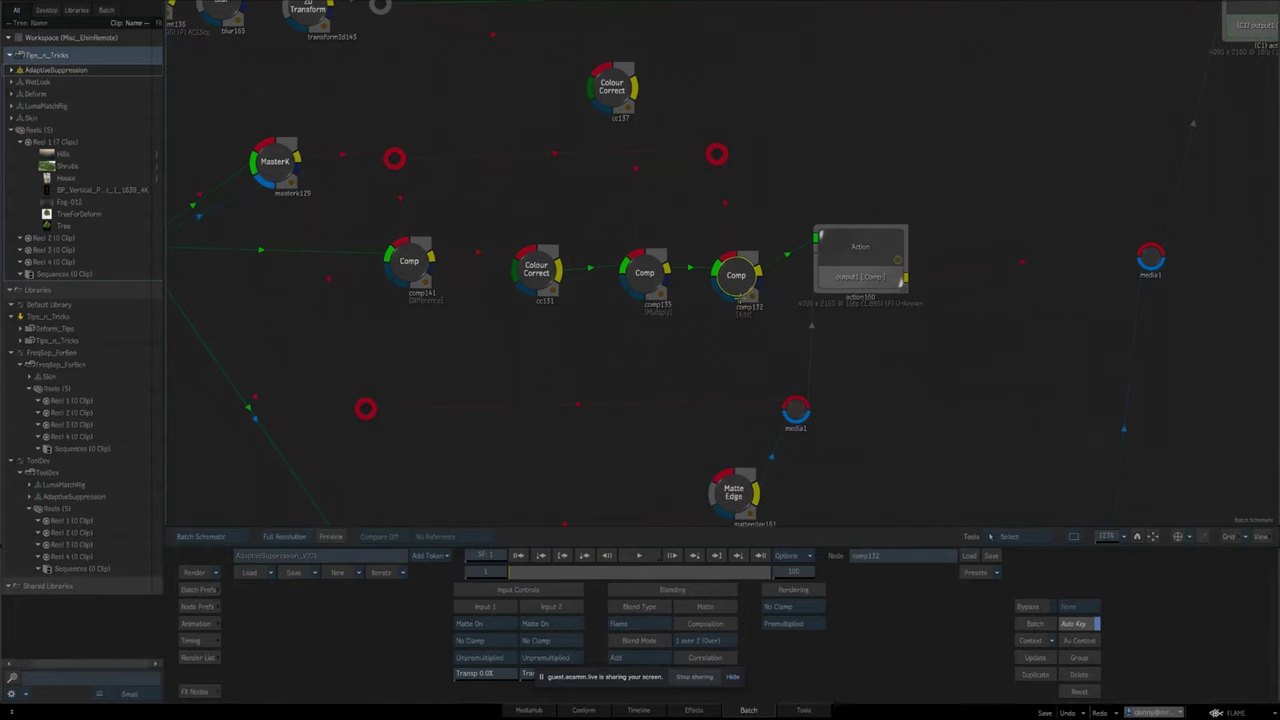
{"action": "key", "text": "grave"}
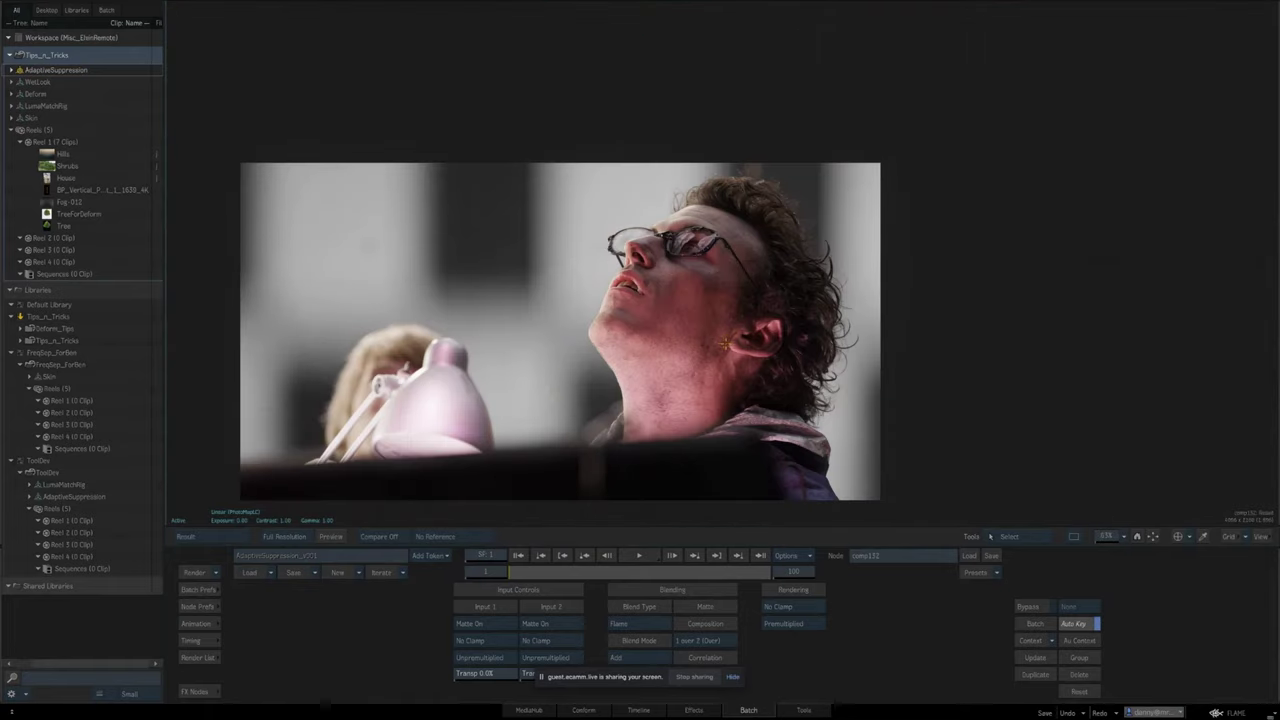
{"action": "left_click", "coordinate": [1105, 537]}
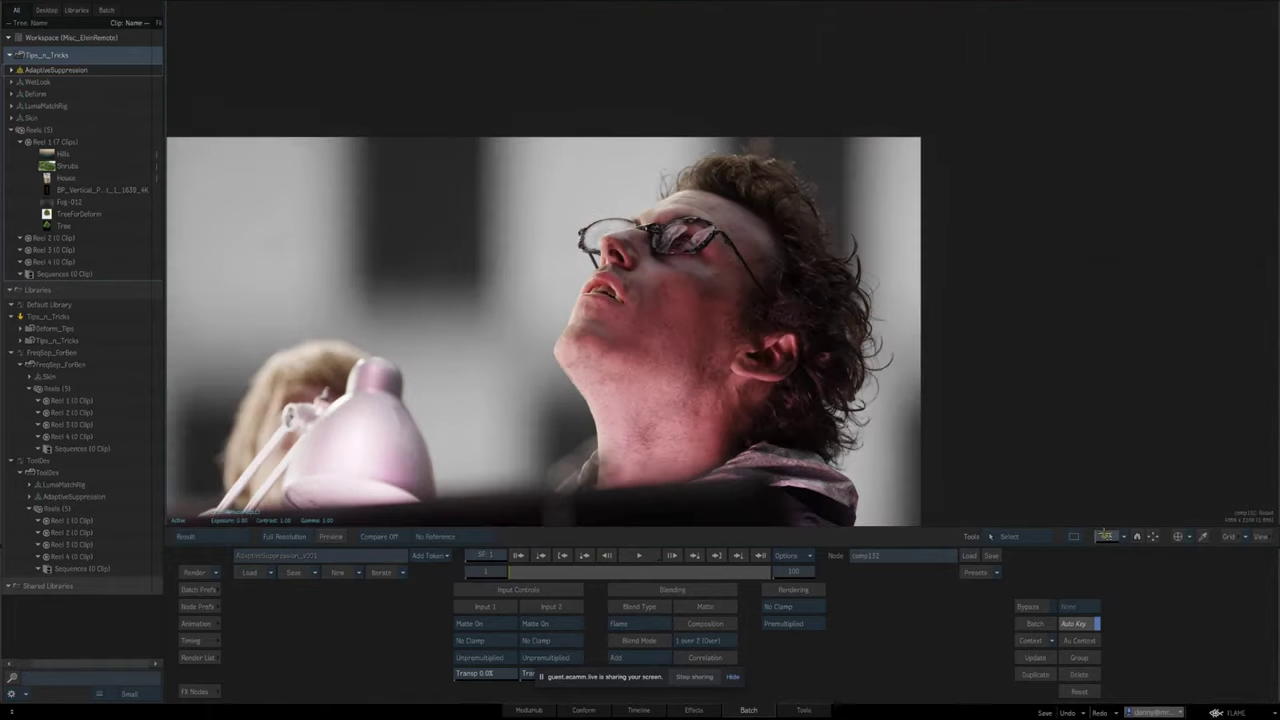
{"action": "left_click_drag", "start_coordinate": [1104, 535], "coordinate": [1085, 535]}
{"action": "left_click_drag", "start_coordinate": [1076, 464], "coordinate": [1047, 443]}
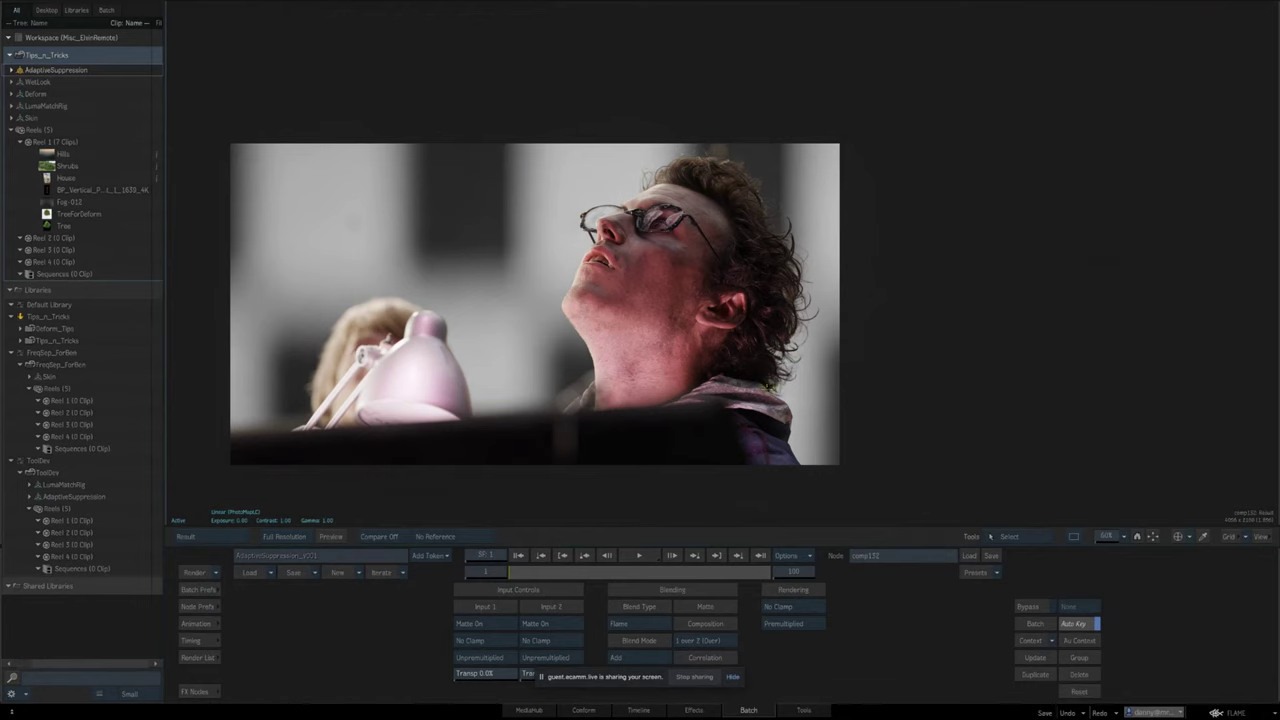
Compare the result of the checkerboard Colour Correct node with the result of the Add Comp.
{"action": "key", "text": "Escape"}
{"action": "left_click_drag", "start_coordinate": [627, 347], "coordinate": [732, 407]}
{"action": "left_click", "coordinate": [717, 150]}
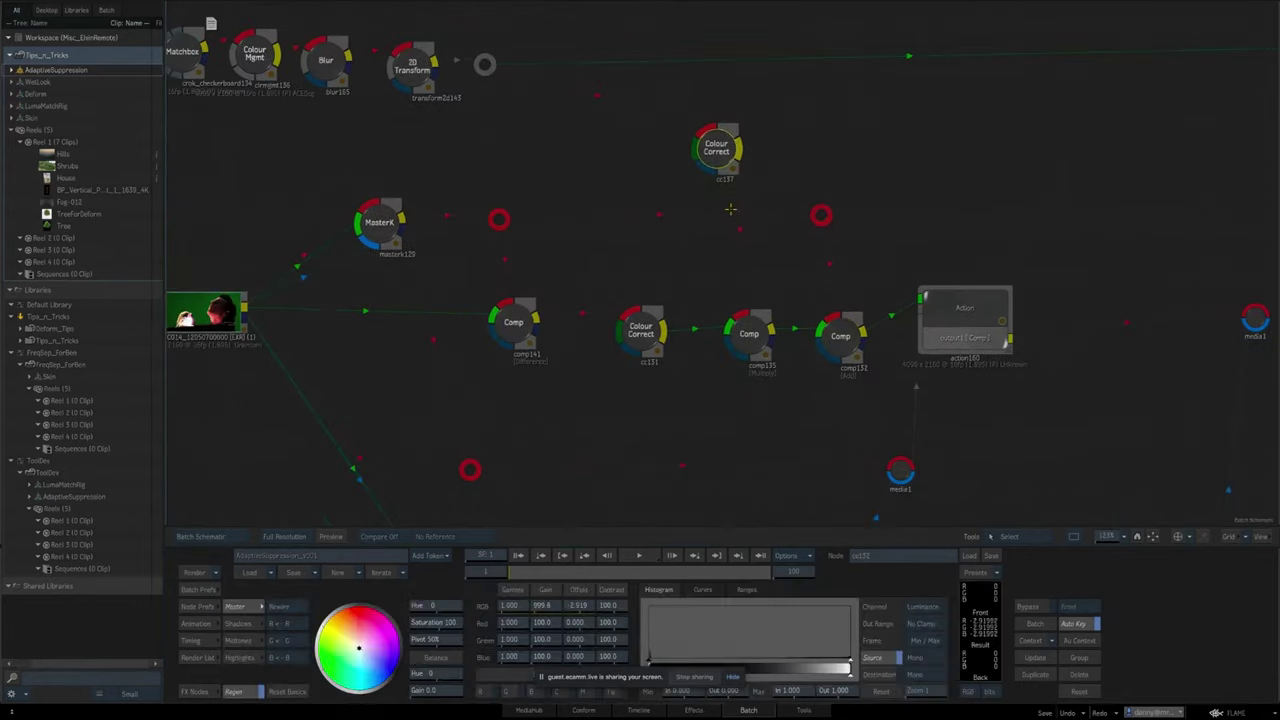
{"action": "key", "text": "F4"}
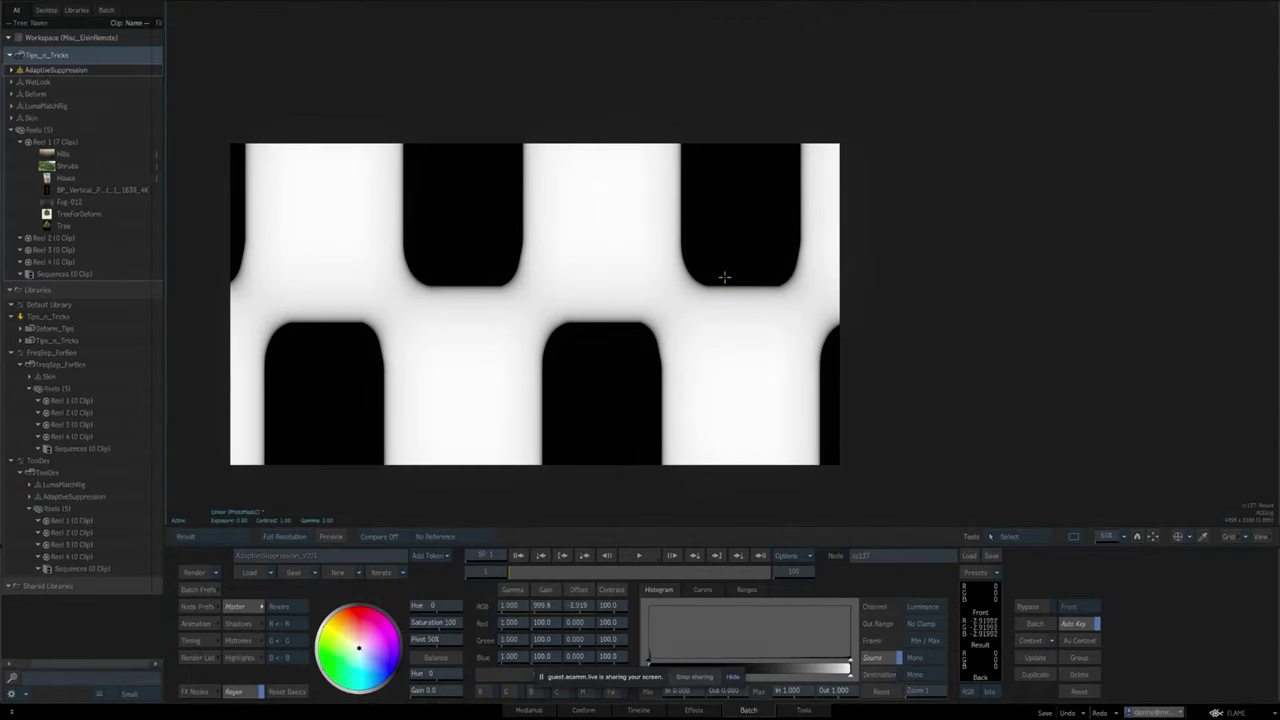
{"action": "key", "text": "F4"}
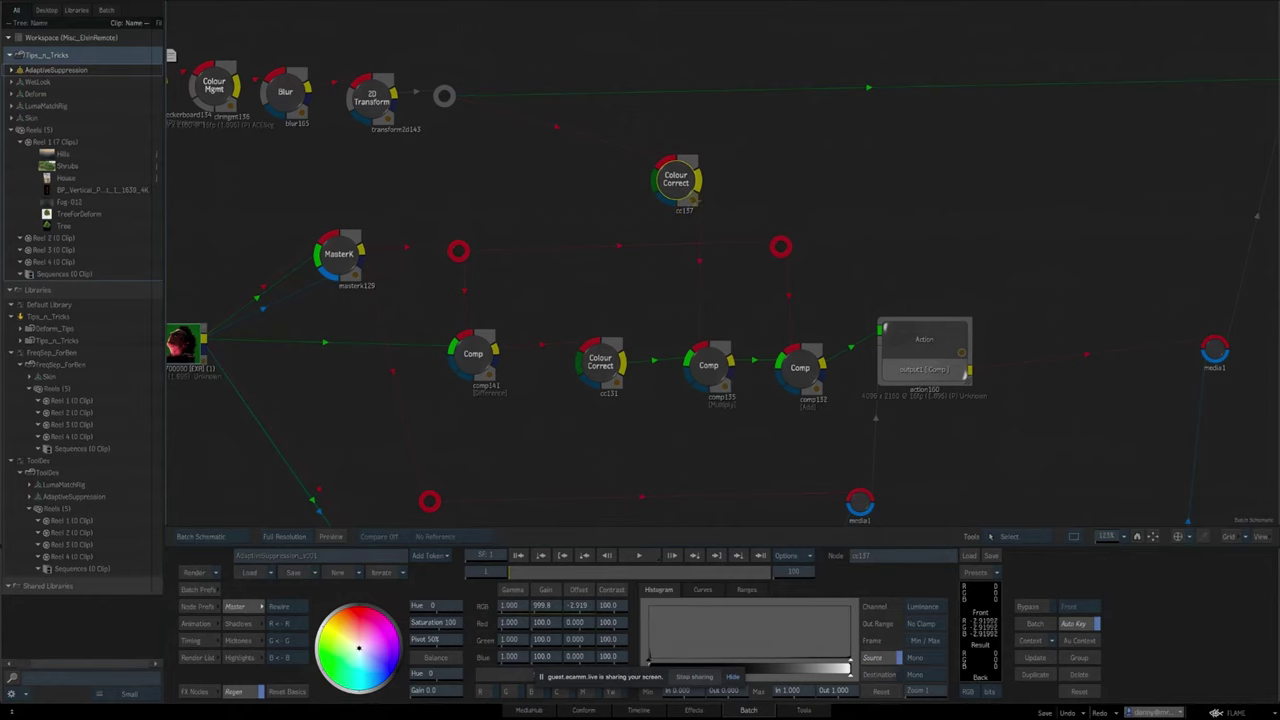
{"action": "key", "text": "F4"}
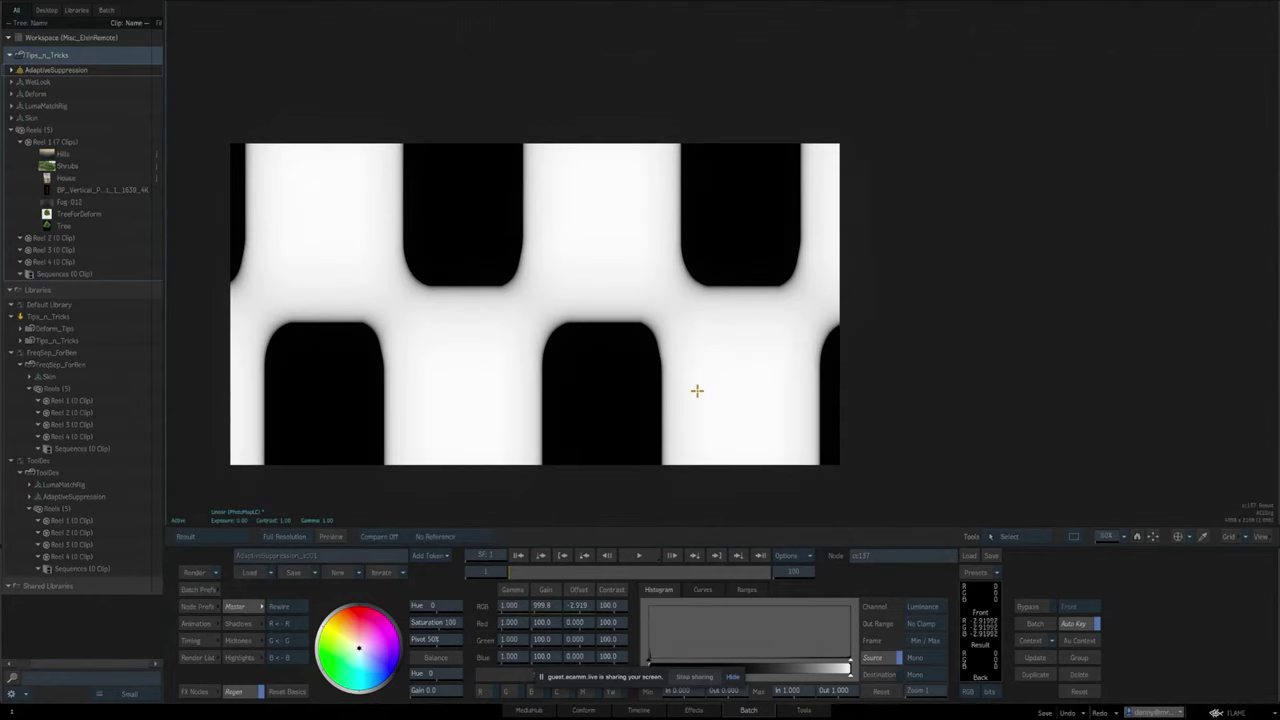
{"action": "key", "text": "F4"}
{"action": "left_click", "coordinate": [714, 326]}
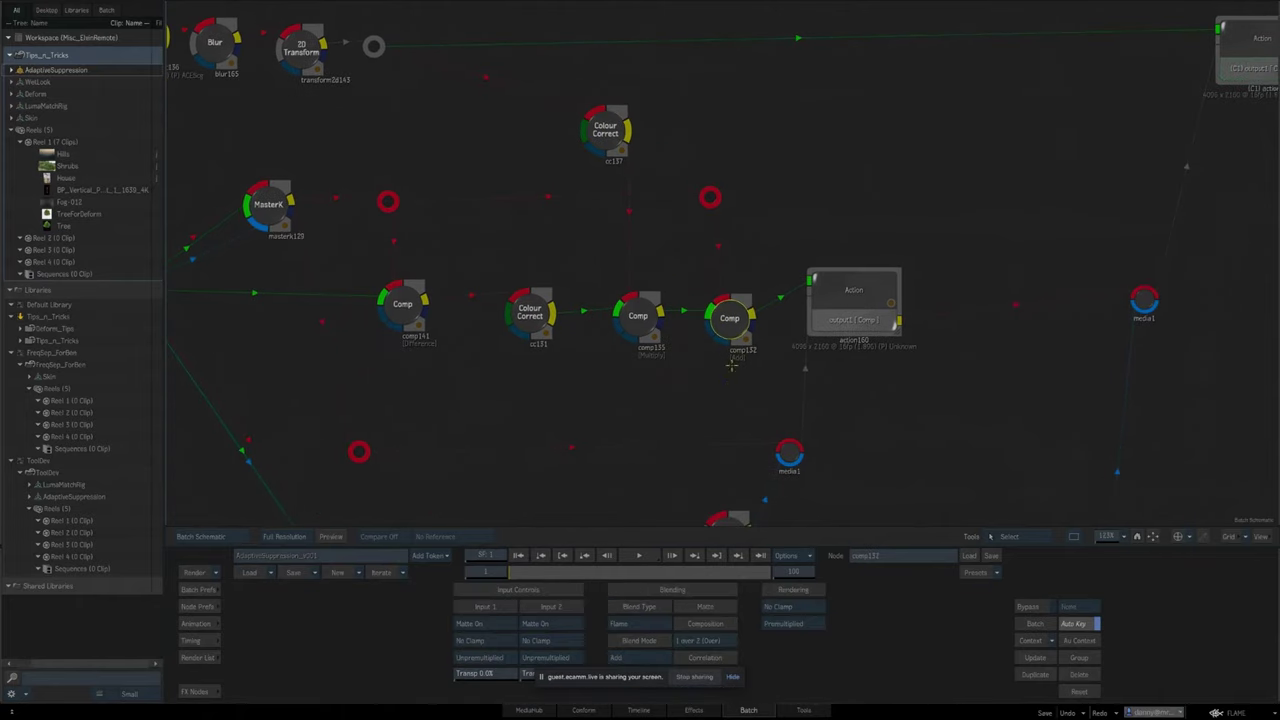
{"action": "key", "text": "F4"}
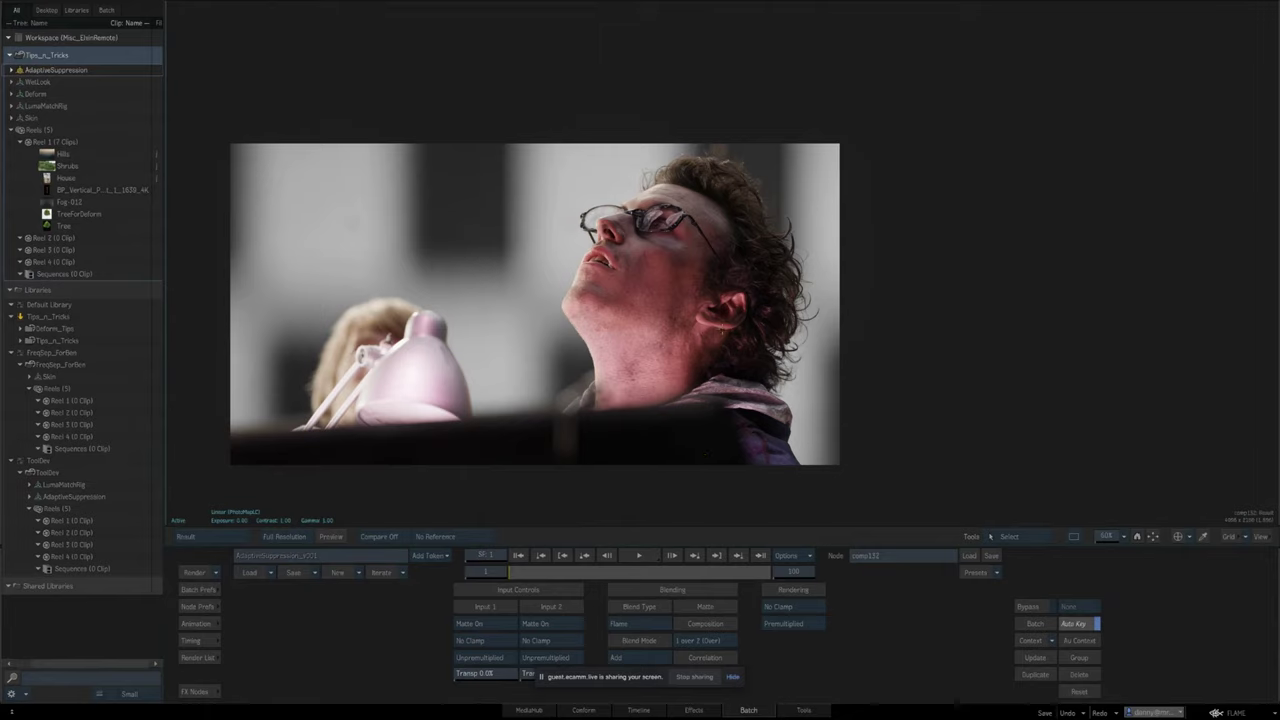
Return to the Batch schematic, select the Action node after the Add Comp and view its internal schematic.
{"action": "key", "text": "Escape"}
{"action": "left_click_drag", "start_coordinate": [714, 429], "coordinate": [699, 353]}
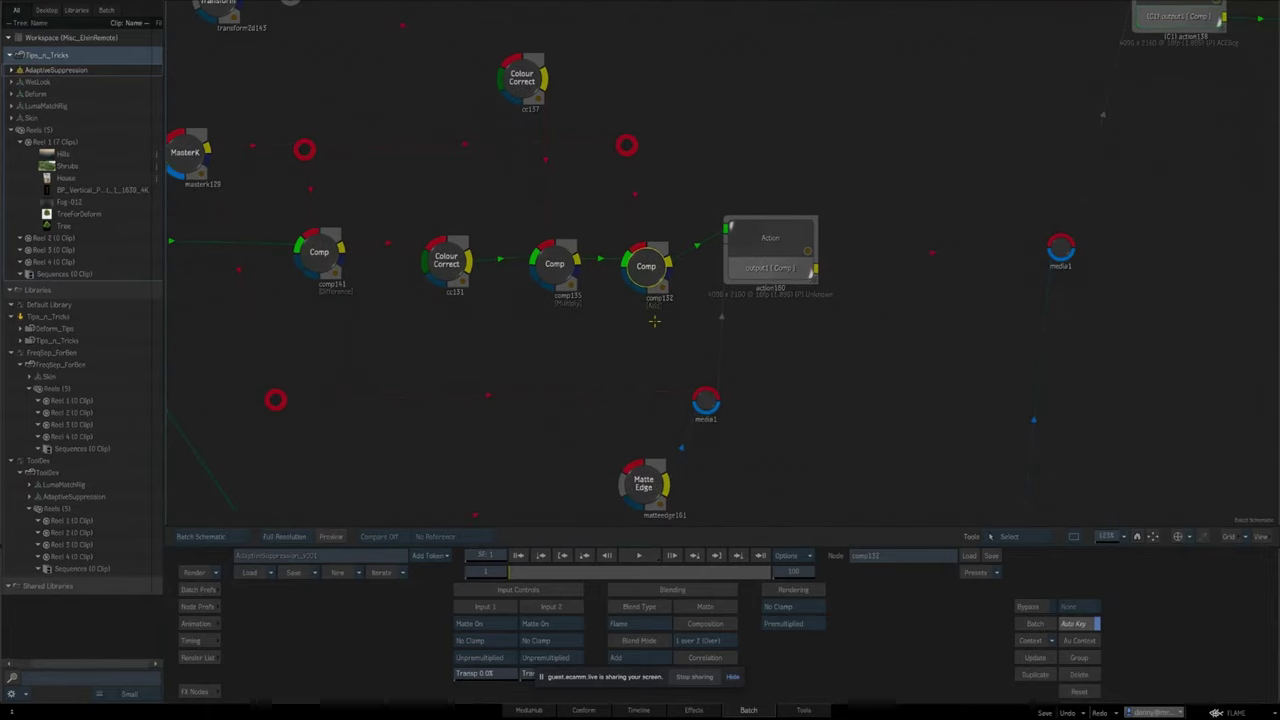
{"action": "key", "text": "grave"}
{"action": "key", "text": "grave"}
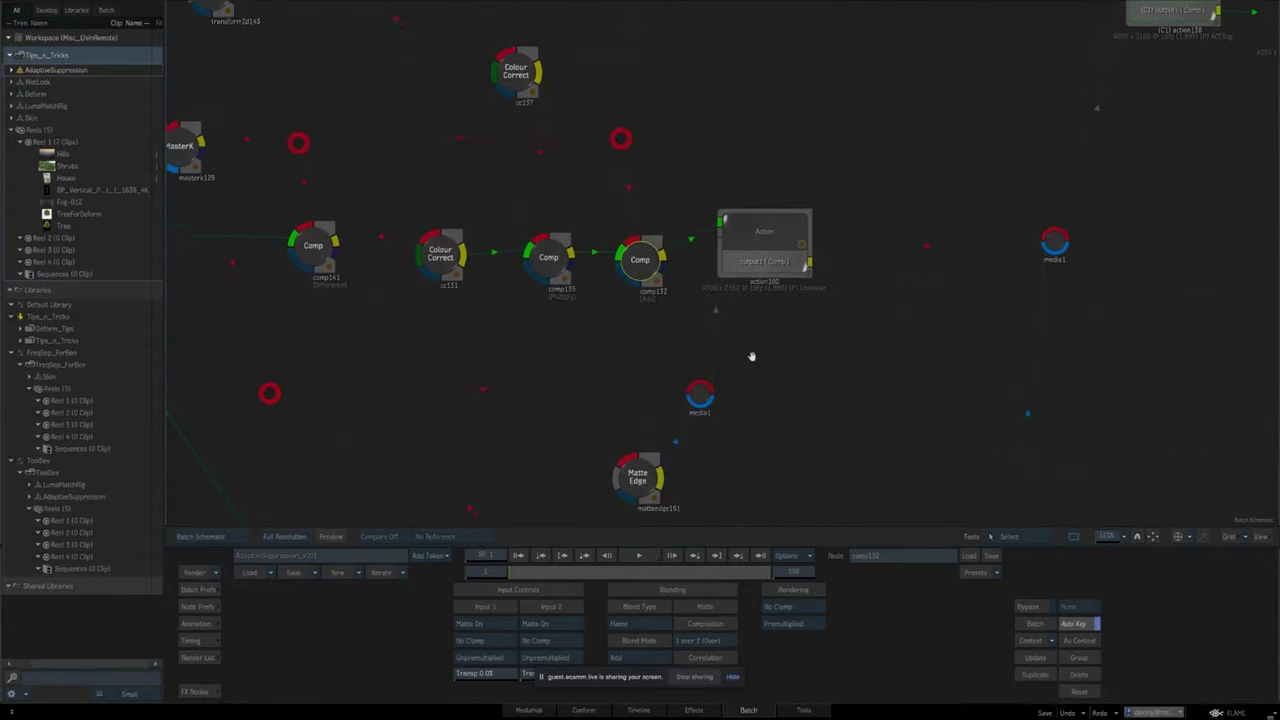
{"action": "left_click", "coordinate": [695, 384]}
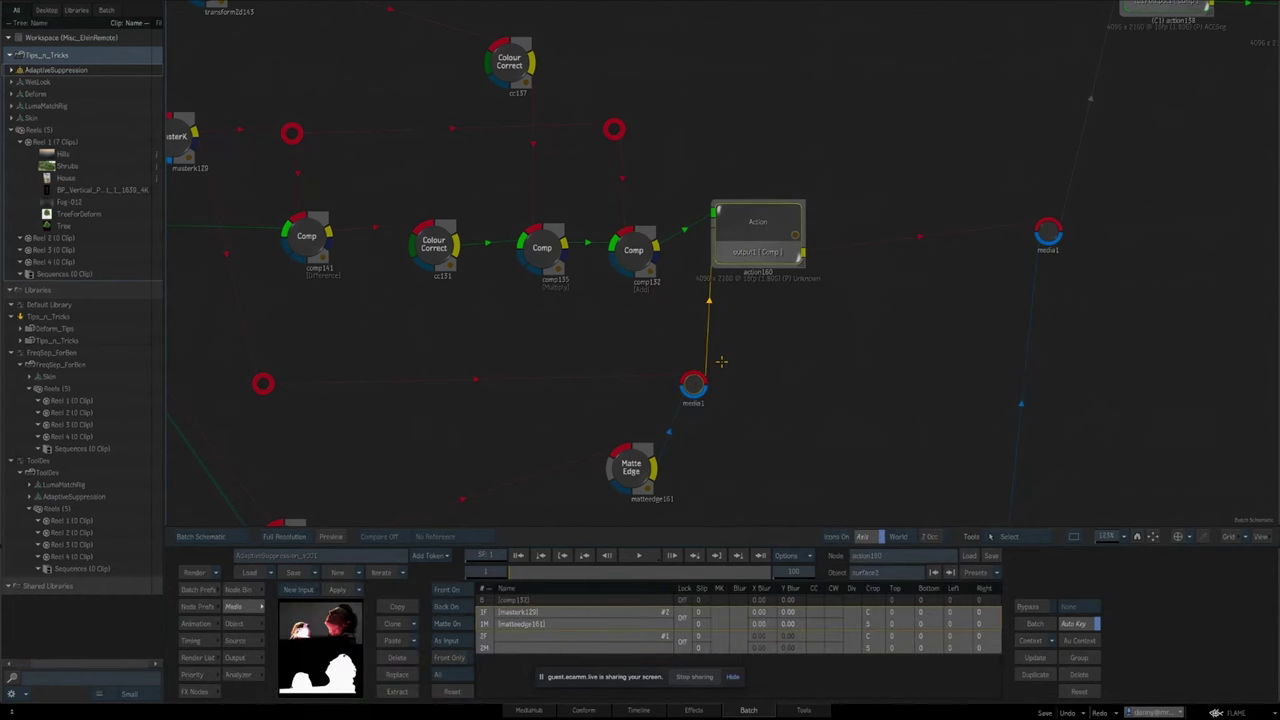
{"action": "key", "text": "F8"}
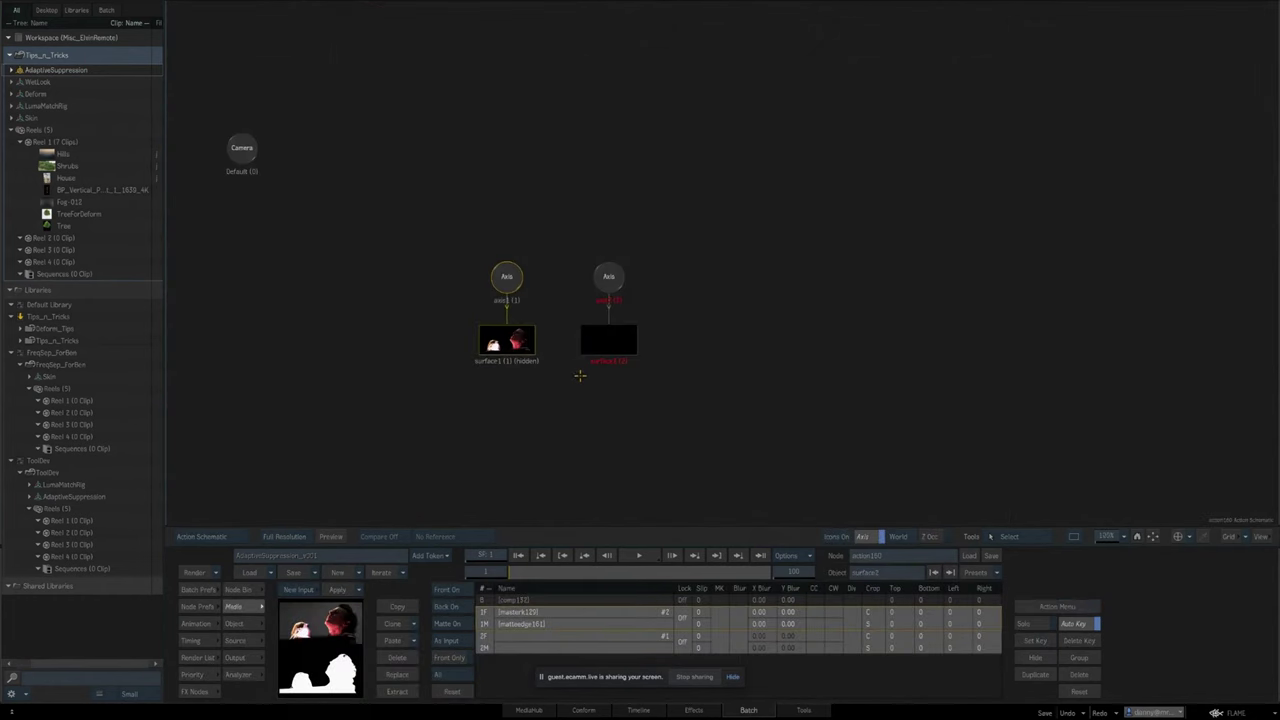
View the Action node's composite output, reframed to show the whole image.
{"action": "key", "text": "F4"}
{"action": "left_click_drag", "start_coordinate": [1100, 537], "coordinate": [1120, 537]}
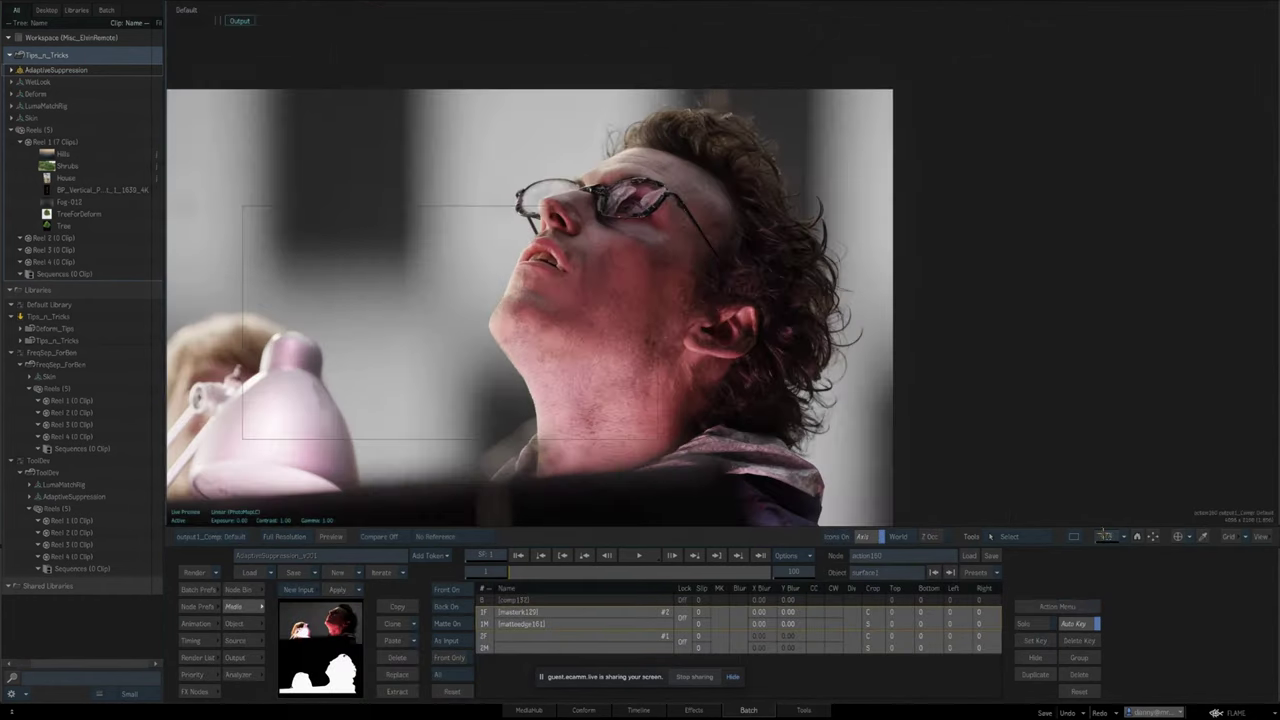
{"action": "key", "text": "F8"}
{"action": "left_click_drag", "start_coordinate": [663, 434], "coordinate": [766, 431]}
{"action": "key", "text": "F4"}
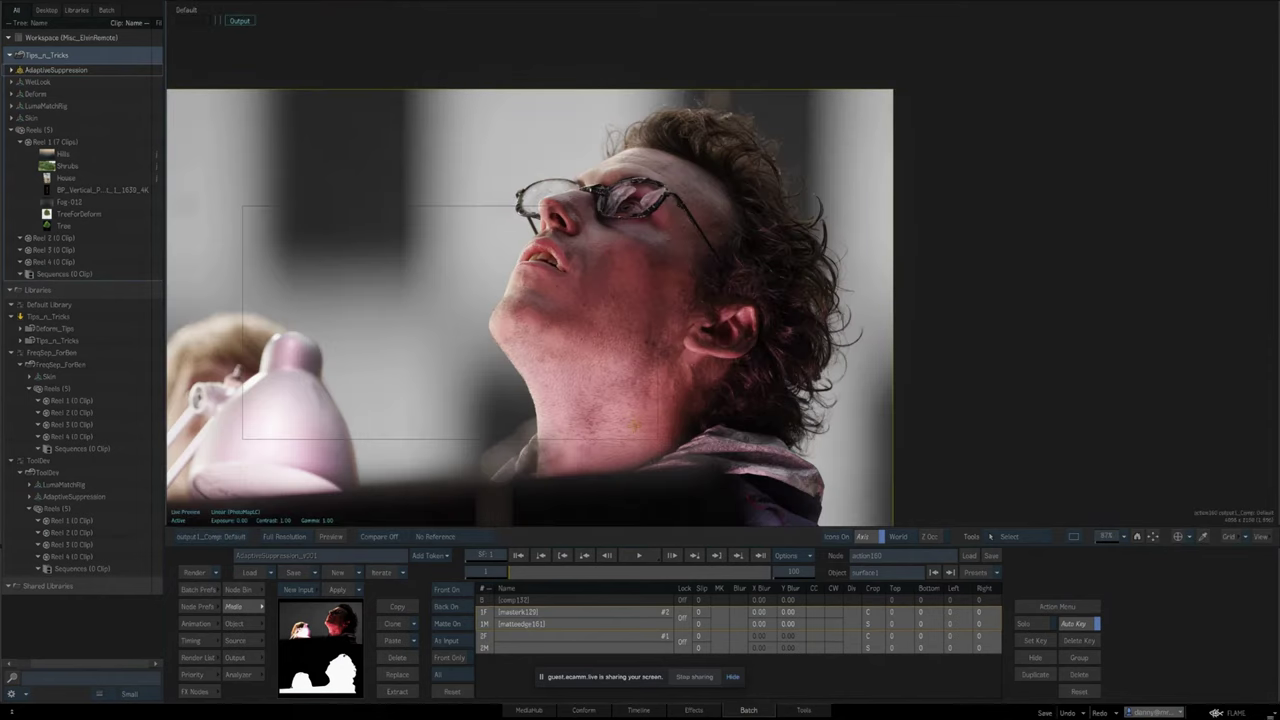
{"action": "left_click_drag", "start_coordinate": [954, 468], "coordinate": [1000, 443]}
{"action": "left_click_drag", "start_coordinate": [1107, 537], "coordinate": [1077, 527]}
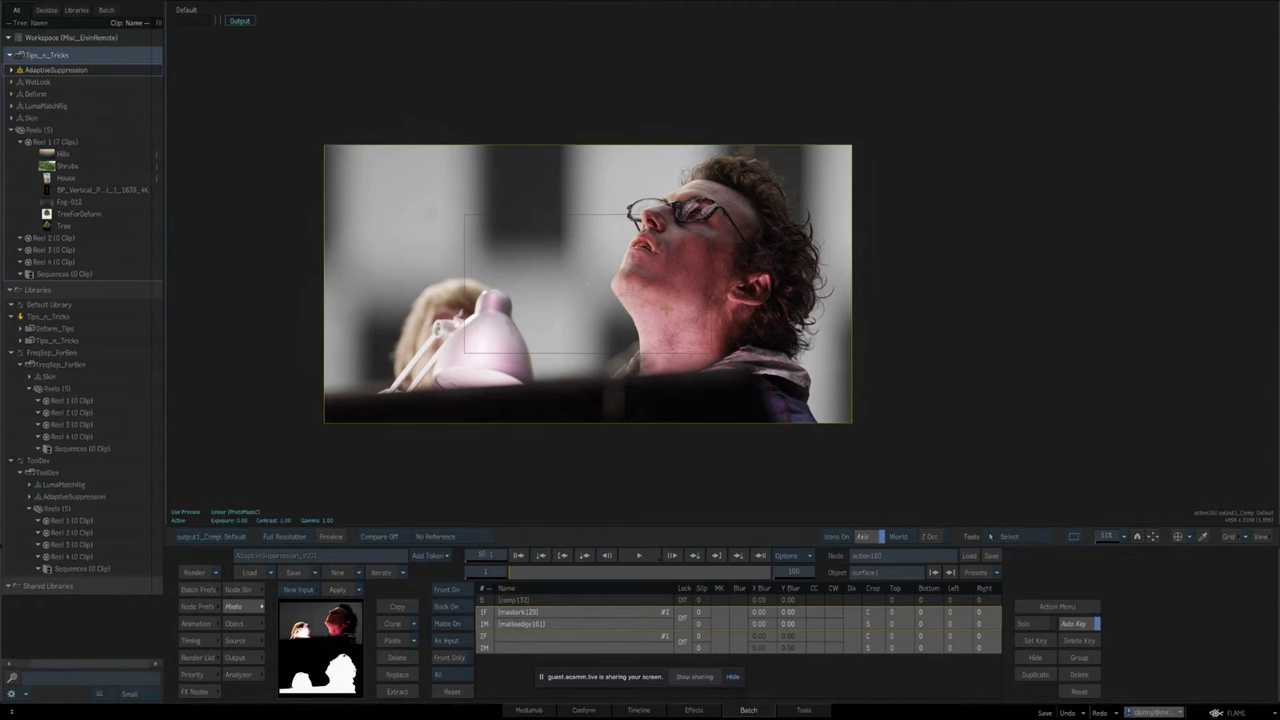
Locate the Matte Edge node feeding the Action's media in the Batch schematic and view its matte result.
{"action": "key", "text": "Escape"}
{"action": "left_click_drag", "start_coordinate": [631, 471], "coordinate": [786, 294]}
{"action": "left_click_drag", "start_coordinate": [453, 371], "coordinate": [551, 354]}
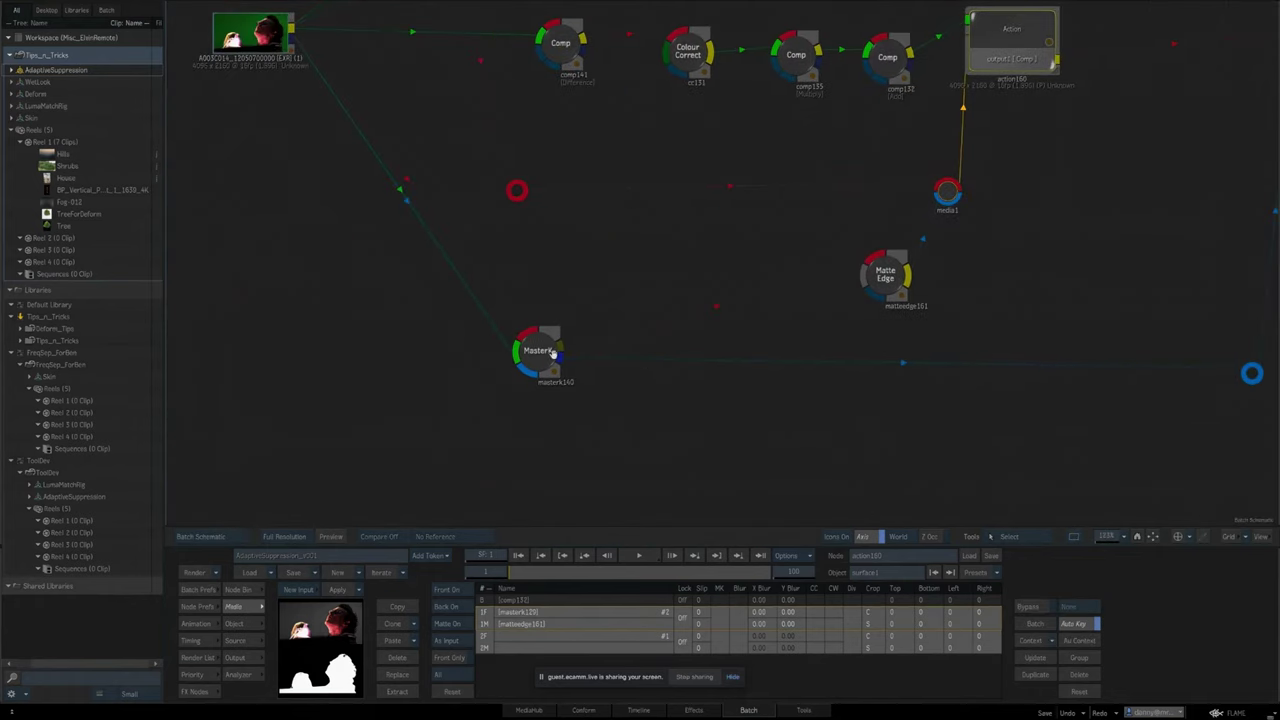
{"action": "left_click_drag", "start_coordinate": [764, 325], "coordinate": [623, 381]}
{"action": "left_click", "coordinate": [742, 341]}
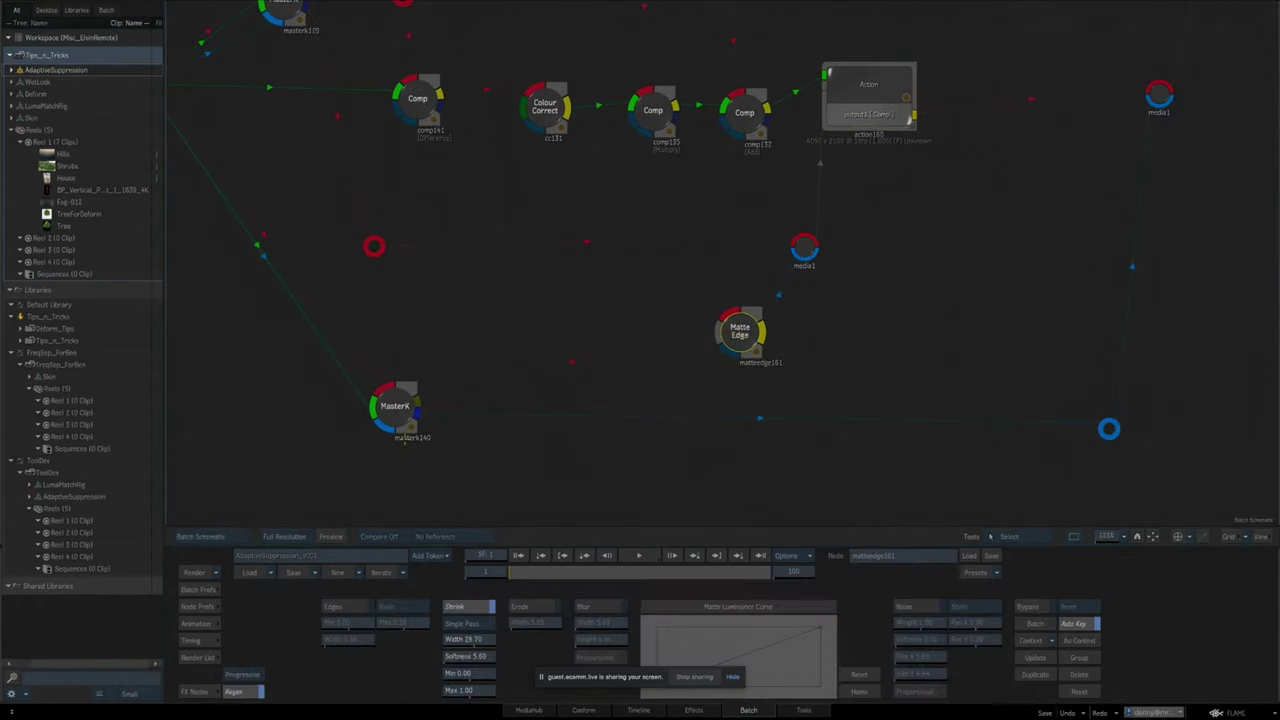
{"action": "key", "text": "F4"}
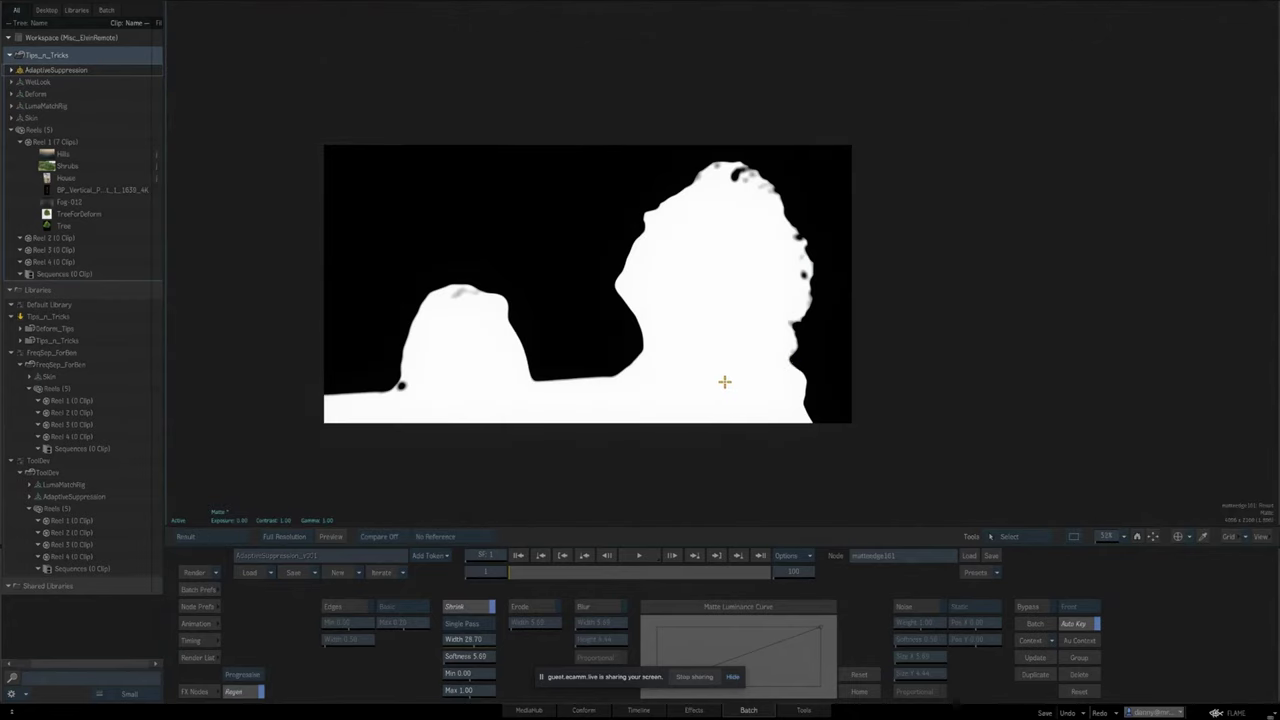
Reselect the Action node after the Add Comp and compare its background input with its composite output.
{"action": "key", "text": "Escape"}
{"action": "left_click_drag", "start_coordinate": [855, 108], "coordinate": [795, 258]}
{"action": "left_click", "coordinate": [797, 263]}
{"action": "key", "text": "F4"}
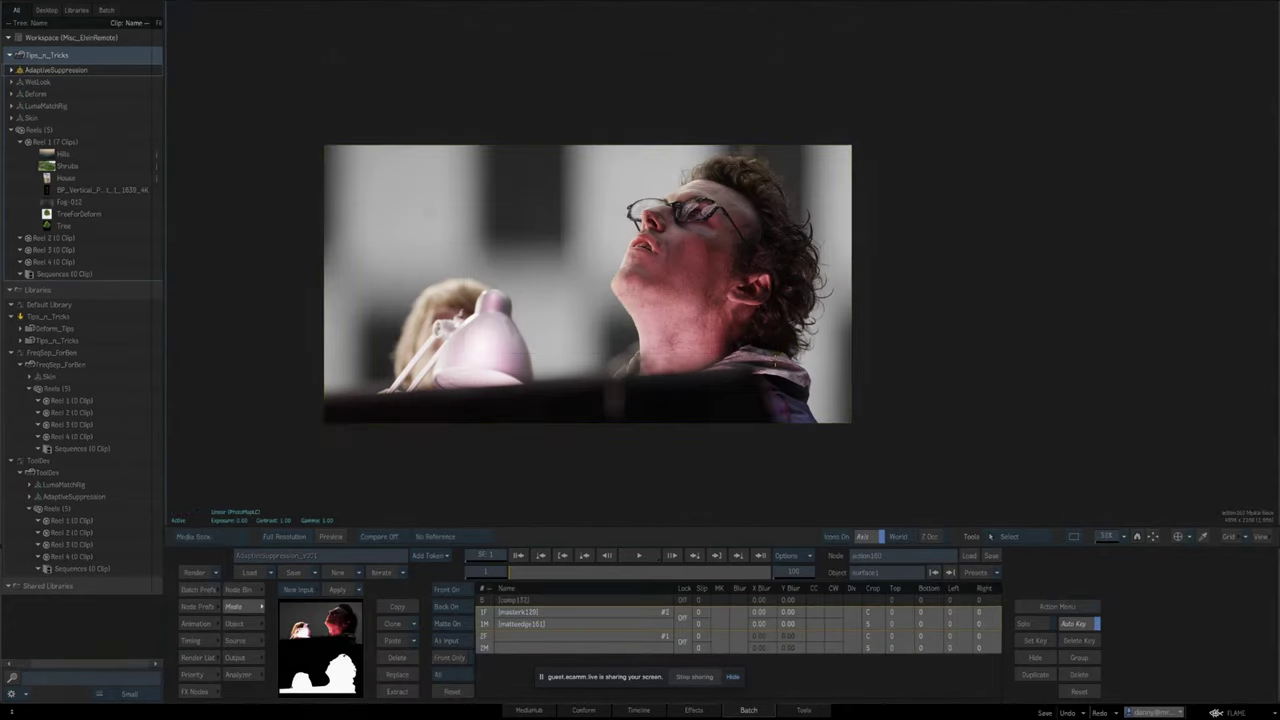
{"action": "key", "text": "F4"}
{"action": "key", "text": "F2"}
{"action": "key", "text": "F4"}
{"action": "key", "text": "F2"}
{"action": "key", "text": "F4"}
{"action": "key", "text": "F4"}
{"action": "key", "text": "F1"}
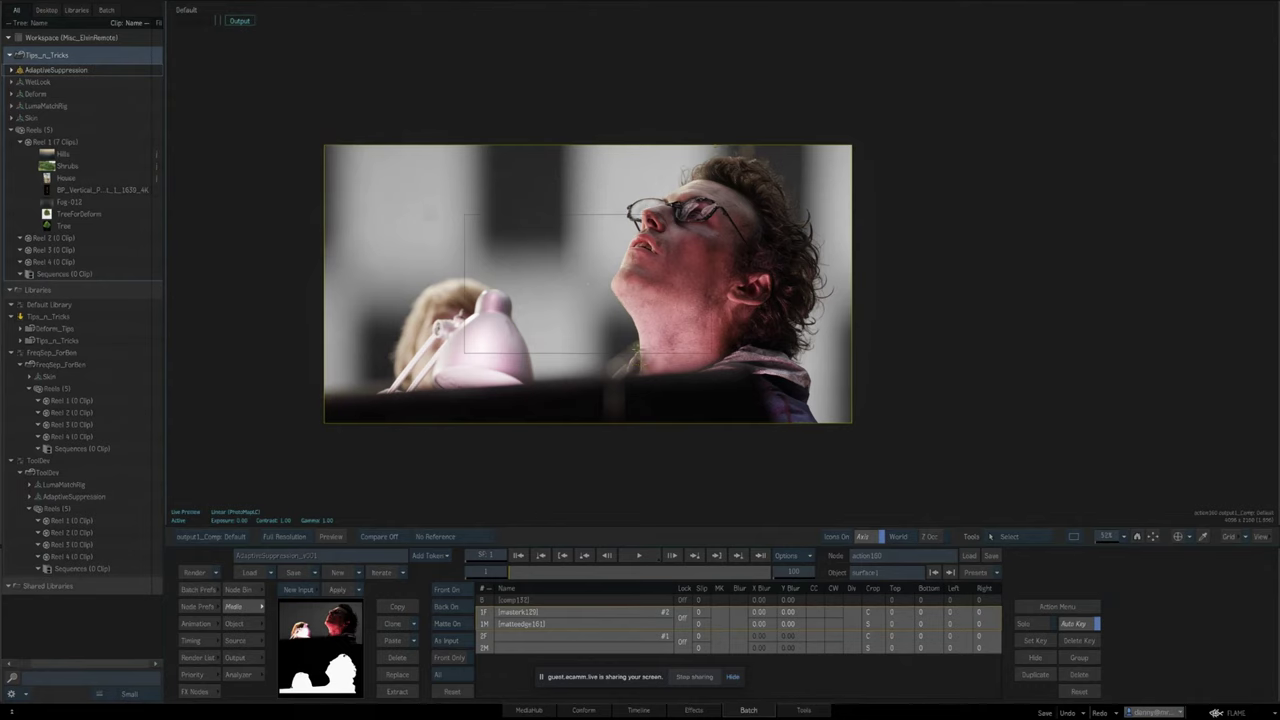
Check the upper Action and Text branch in the schematic, then view the Masterkeyer Suppression result in Context 3.
{"action": "key", "text": "Escape"}
{"action": "left_click_drag", "start_coordinate": [903, 358], "coordinate": [583, 308]}
{"action": "left_click_drag", "start_coordinate": [905, 455], "coordinate": [787, 432]}
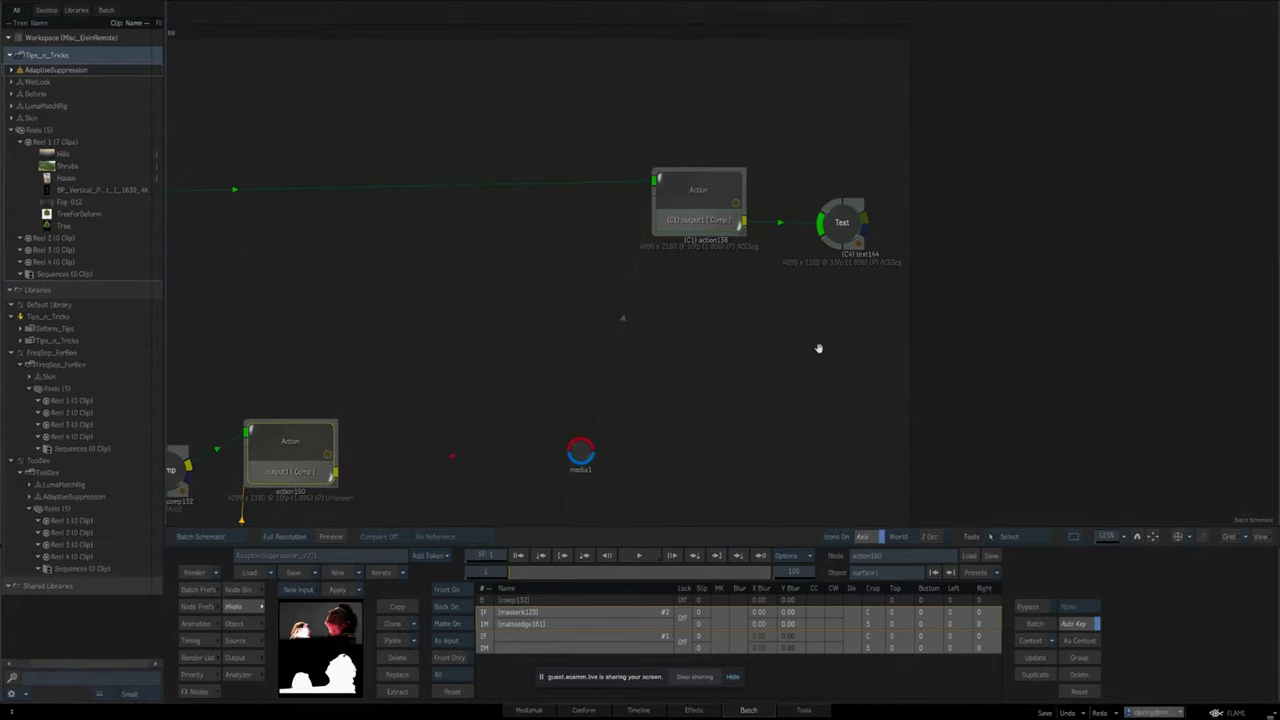
{"action": "key", "text": "3"}
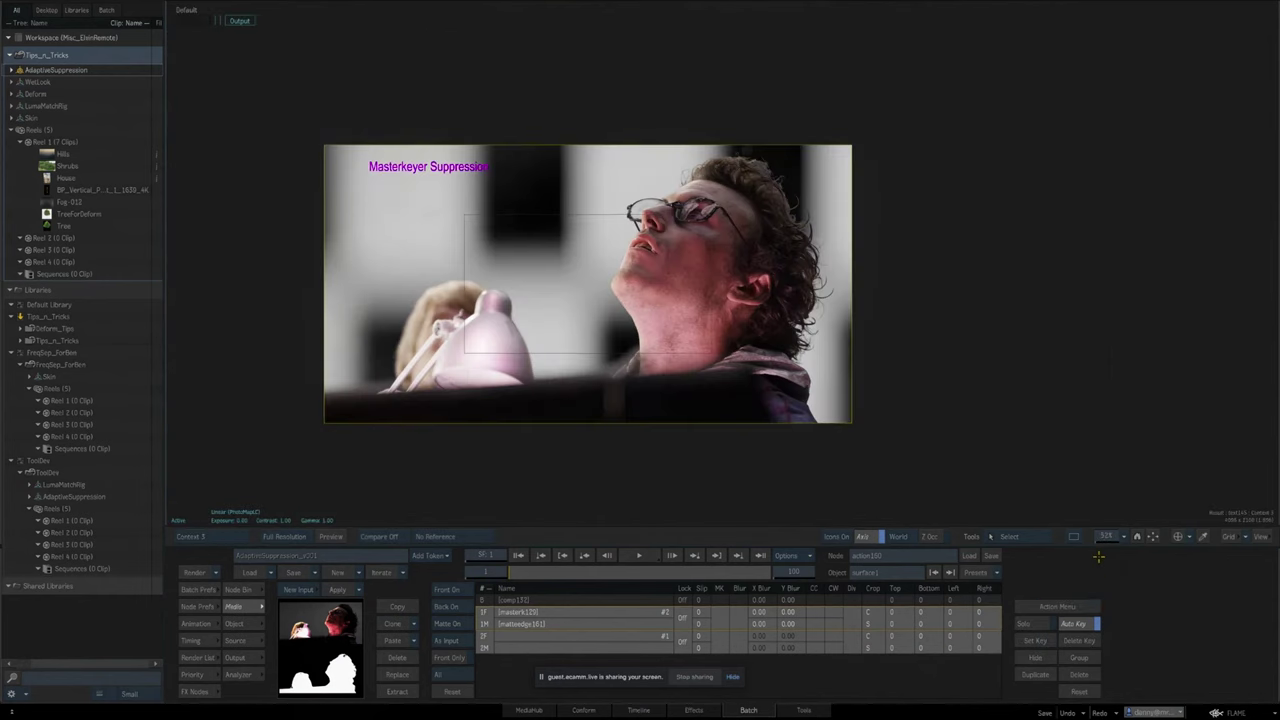
{"action": "mouse_move", "coordinate": [1106, 541]}
{"action": "left_mouse_down"}
{"action": "mouse_move", "coordinate": [1126, 536]}
{"action": "mouse_move", "coordinate": [1117, 509]}
{"action": "mouse_move", "coordinate": [1089, 540]}
{"action": "left_mouse_up"}
{"action": "left_click_drag", "start_coordinate": [1084, 458], "coordinate": [1102, 432]}
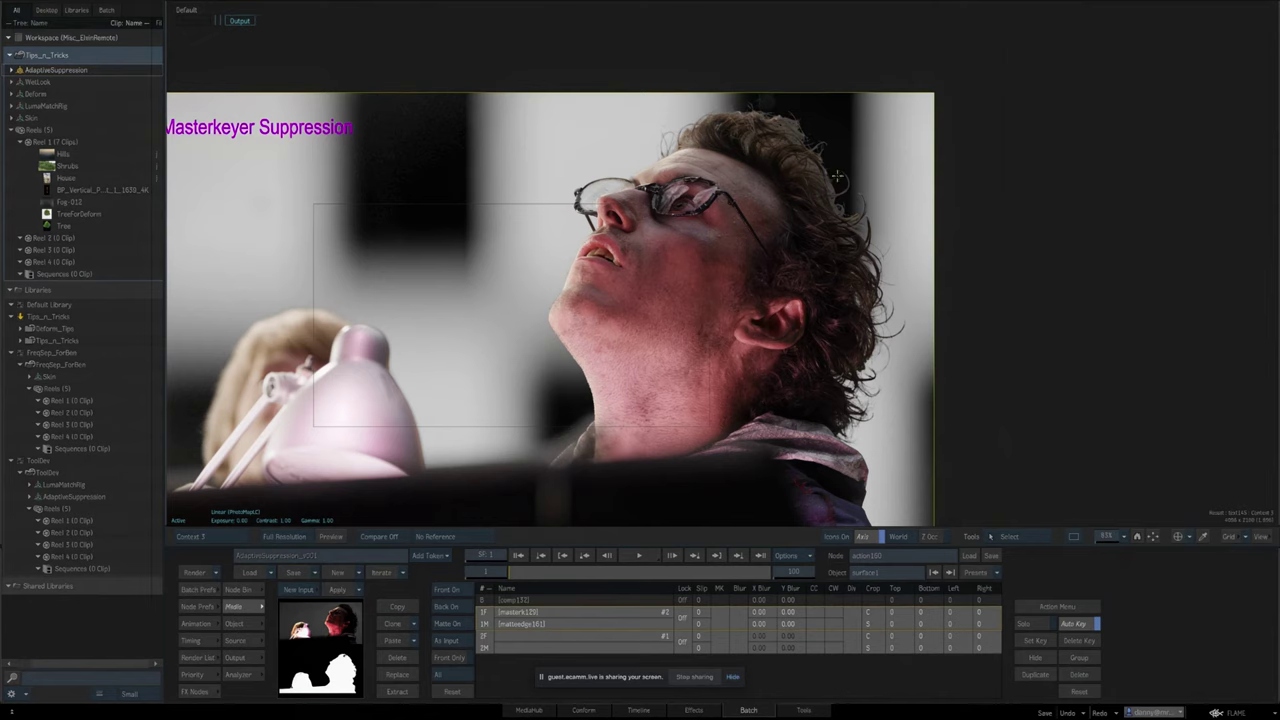
{"action": "left_click_drag", "start_coordinate": [1107, 539], "coordinate": [1075, 538]}
{"action": "left_click_drag", "start_coordinate": [1076, 467], "coordinate": [1074, 491]}
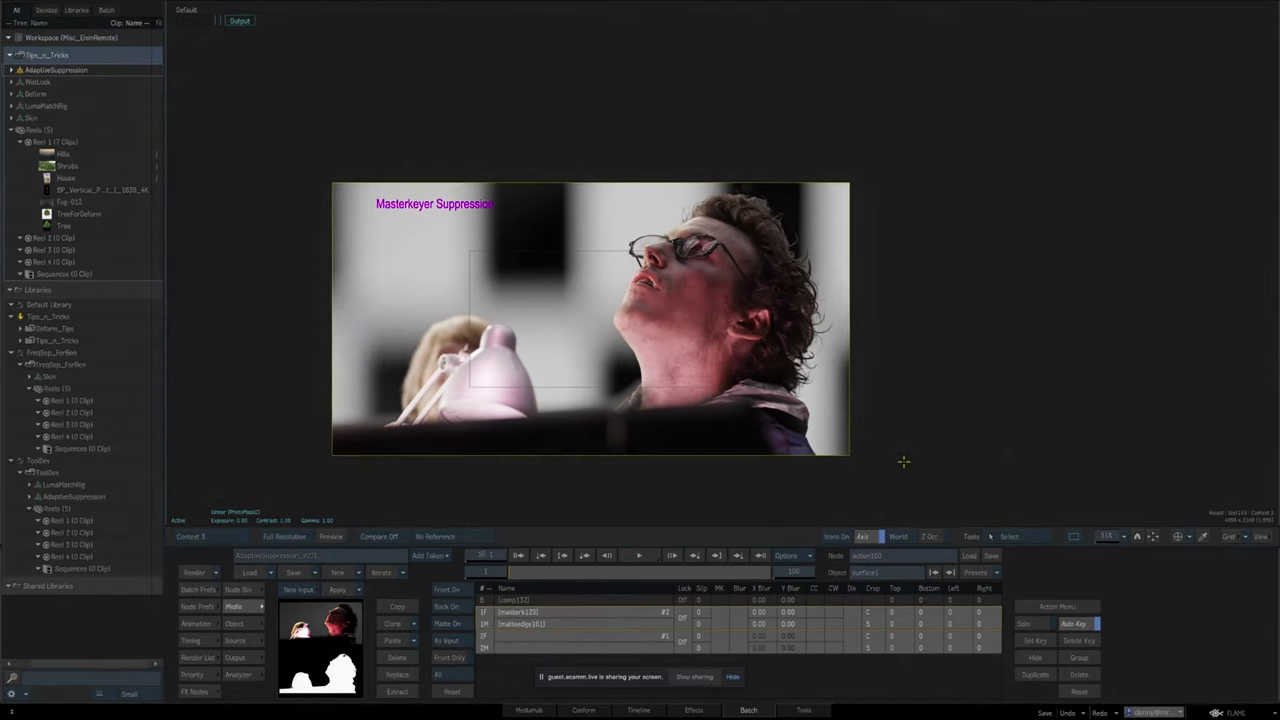
Turn the Action icons off and compare Contexts 3 and 4 close up on the glasses and hair edges.
{"action": "key", "text": "ctrl+i"}
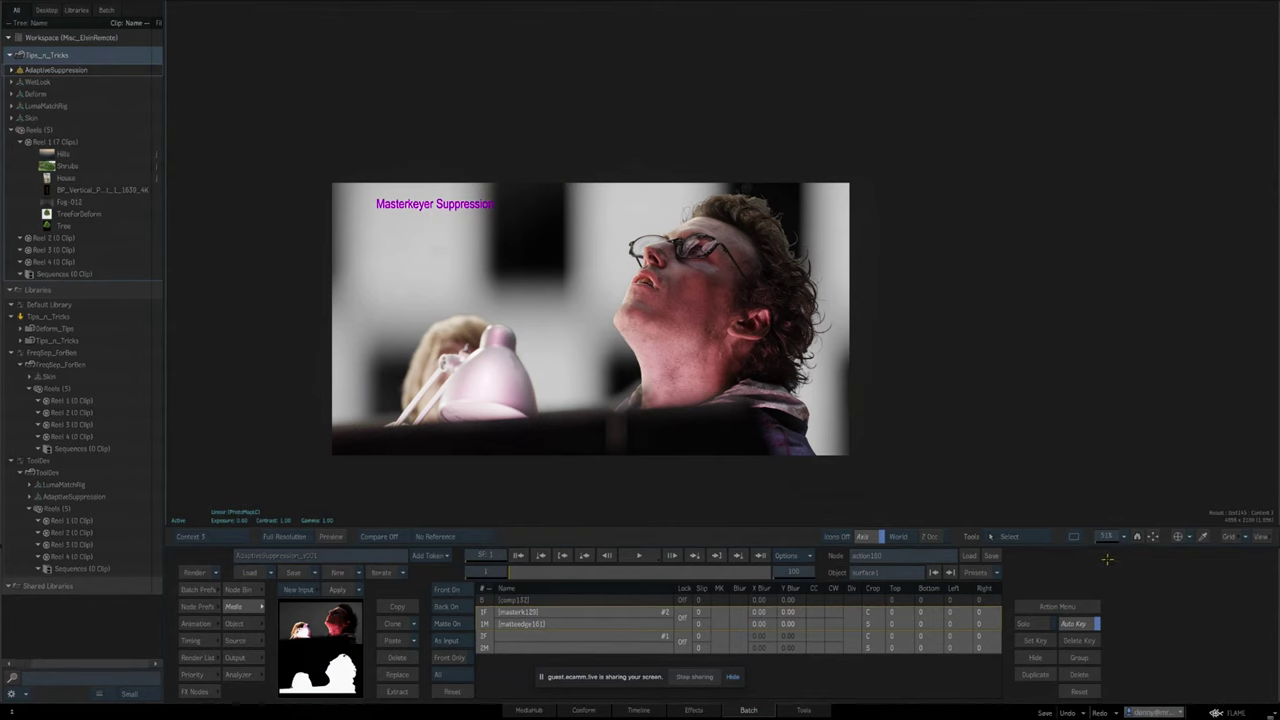
{"action": "key", "text": "4"}
{"action": "left_click_drag", "start_coordinate": [1106, 538], "coordinate": [1150, 490]}
{"action": "left_click_drag", "start_coordinate": [866, 408], "coordinate": [864, 293]}
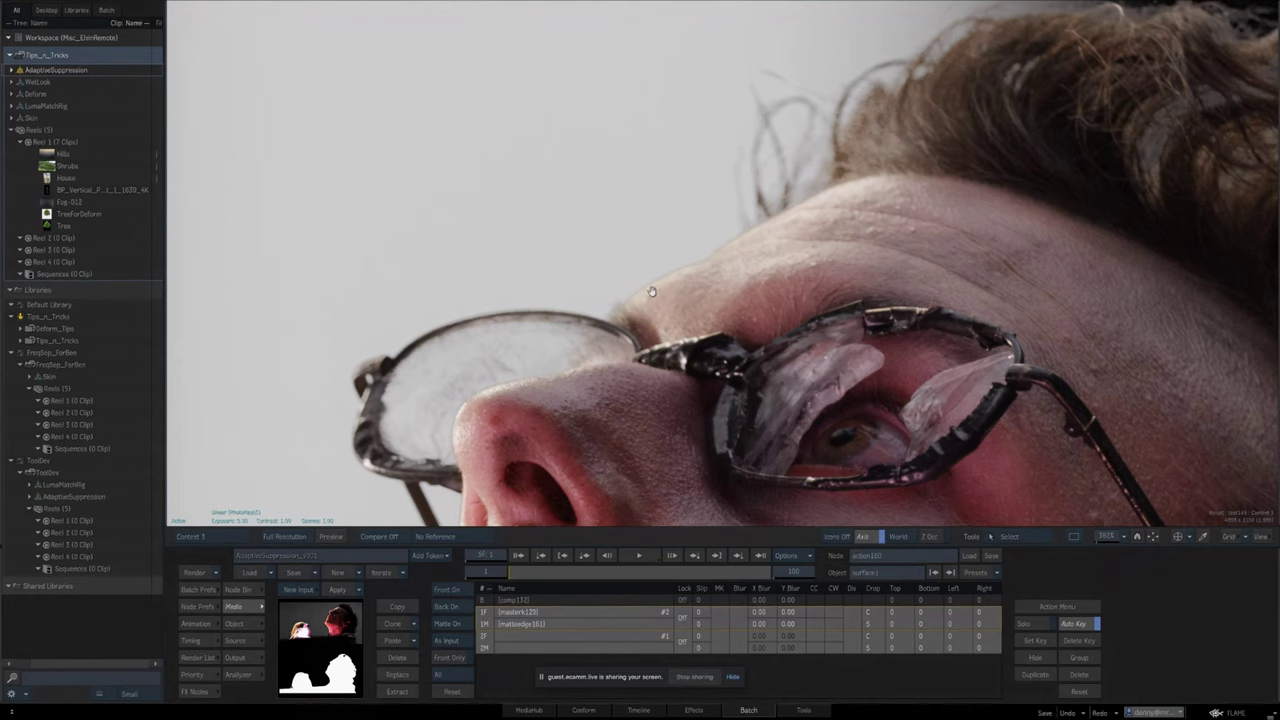
{"action": "key", "text": "4"}
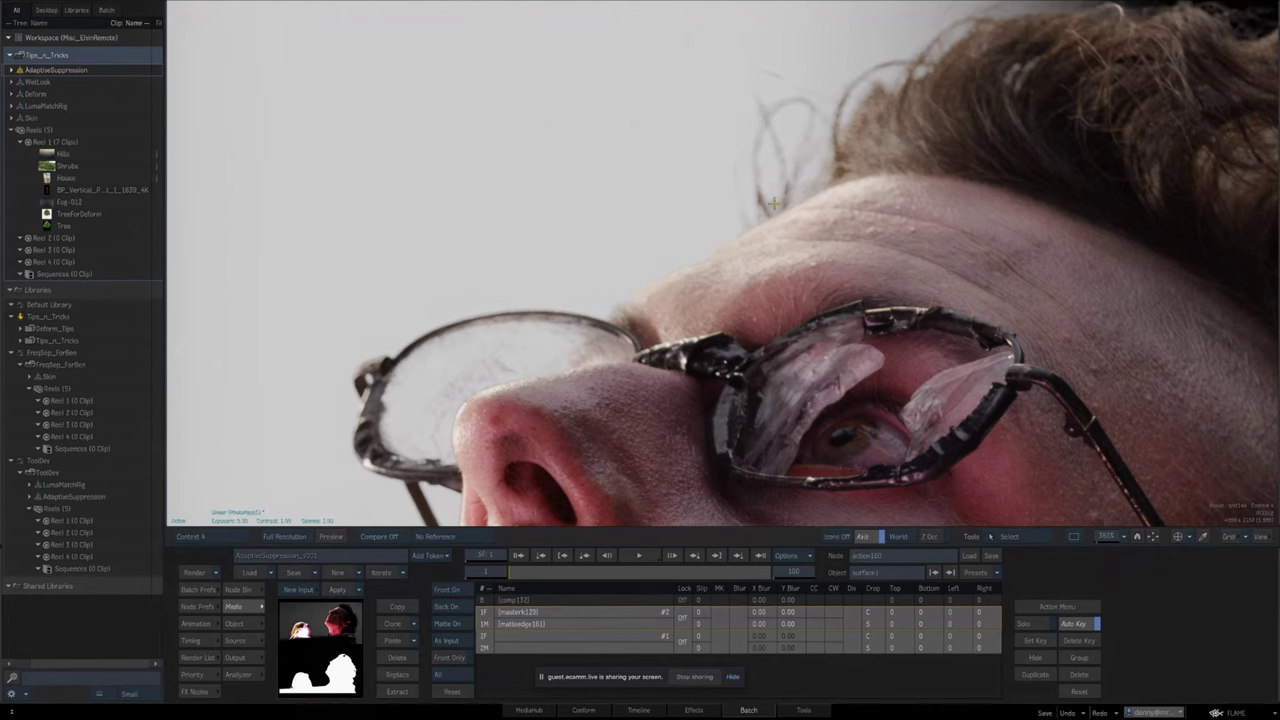
{"action": "key", "text": "3"}
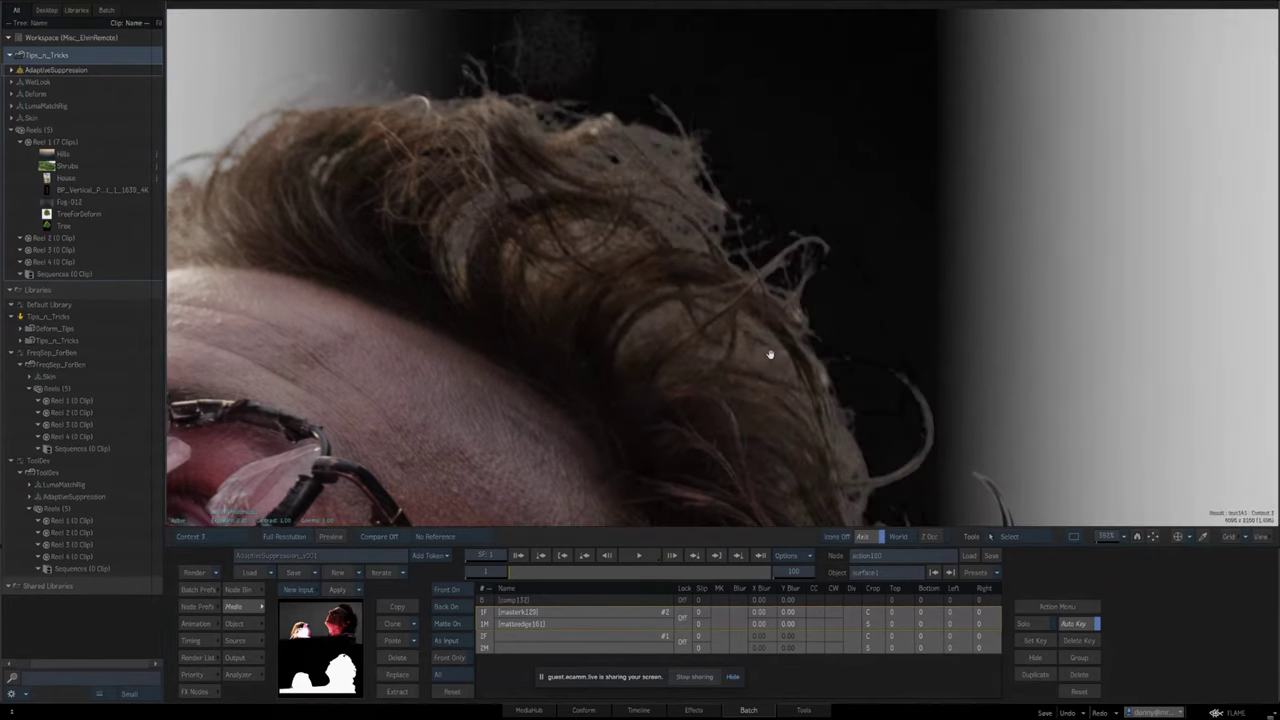
{"action": "key", "text": "4"}
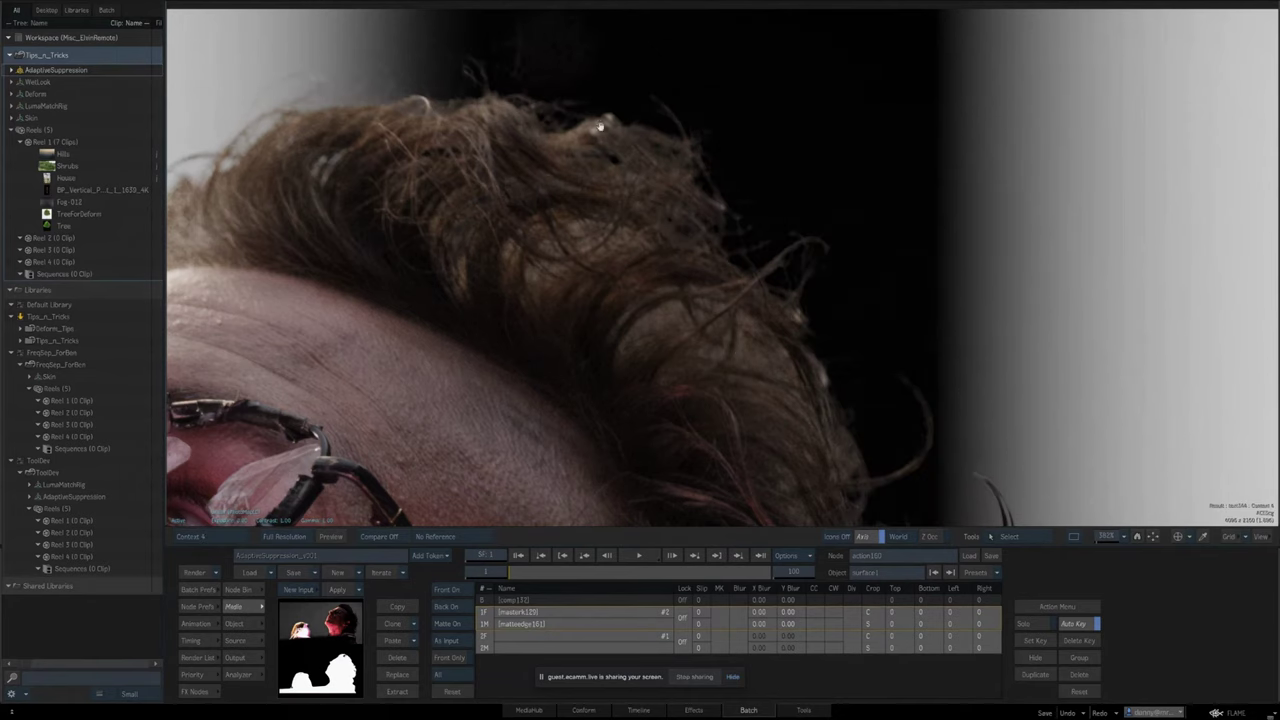
Compare Contexts 3 and 4 again on a wider view of the man's whole head.
{"action": "left_click_drag", "start_coordinate": [1112, 540], "coordinate": [1066, 538]}
{"action": "left_click_drag", "start_coordinate": [718, 416], "coordinate": [738, 297]}
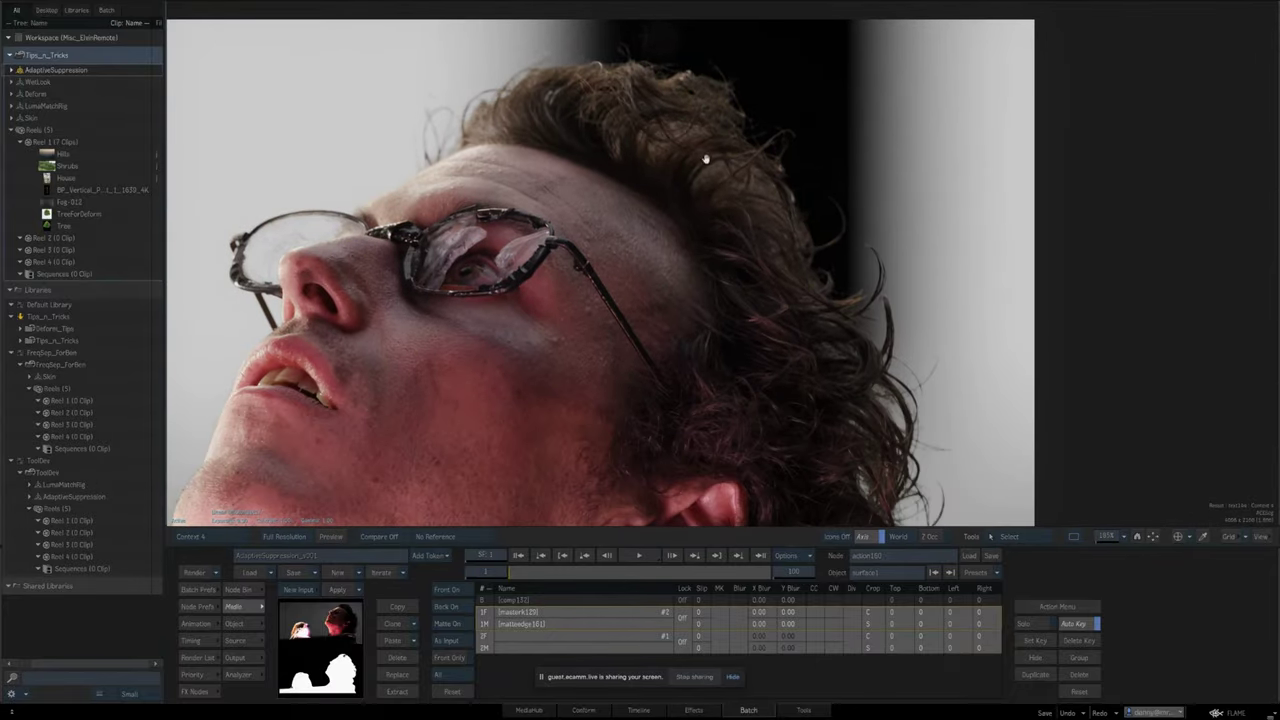
{"action": "key", "text": "3"}
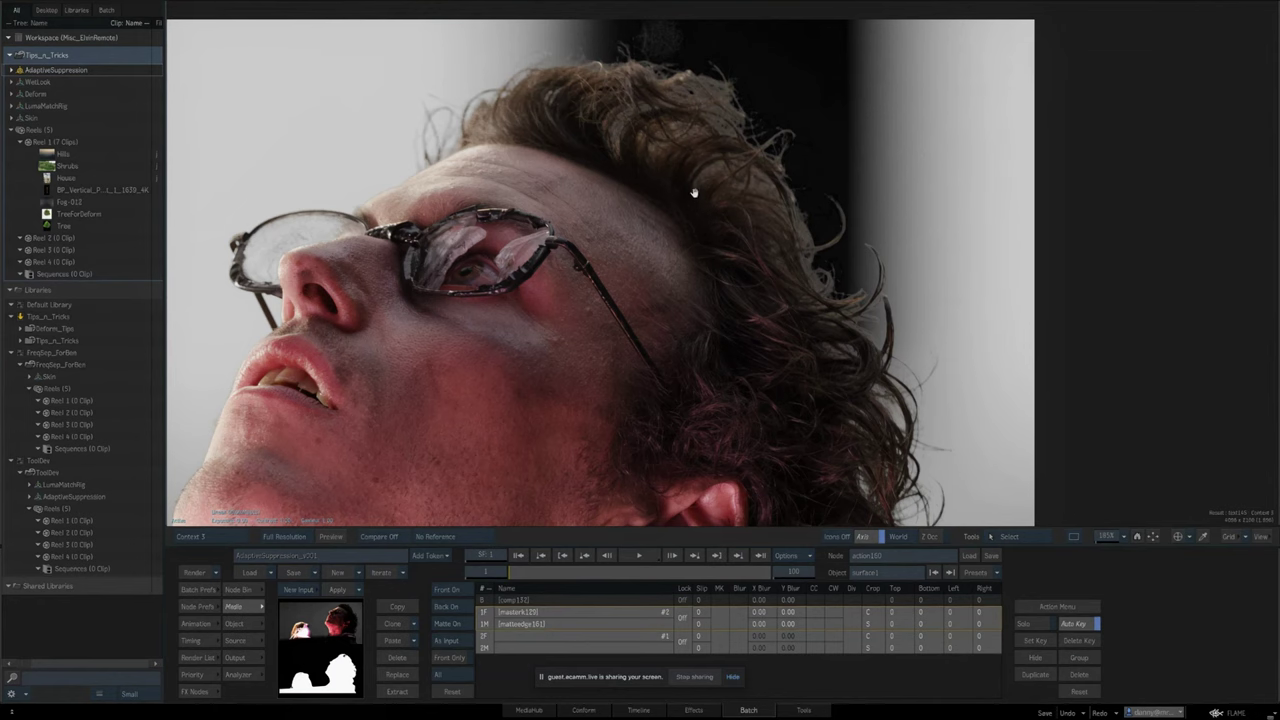
{"action": "key", "text": "4"}
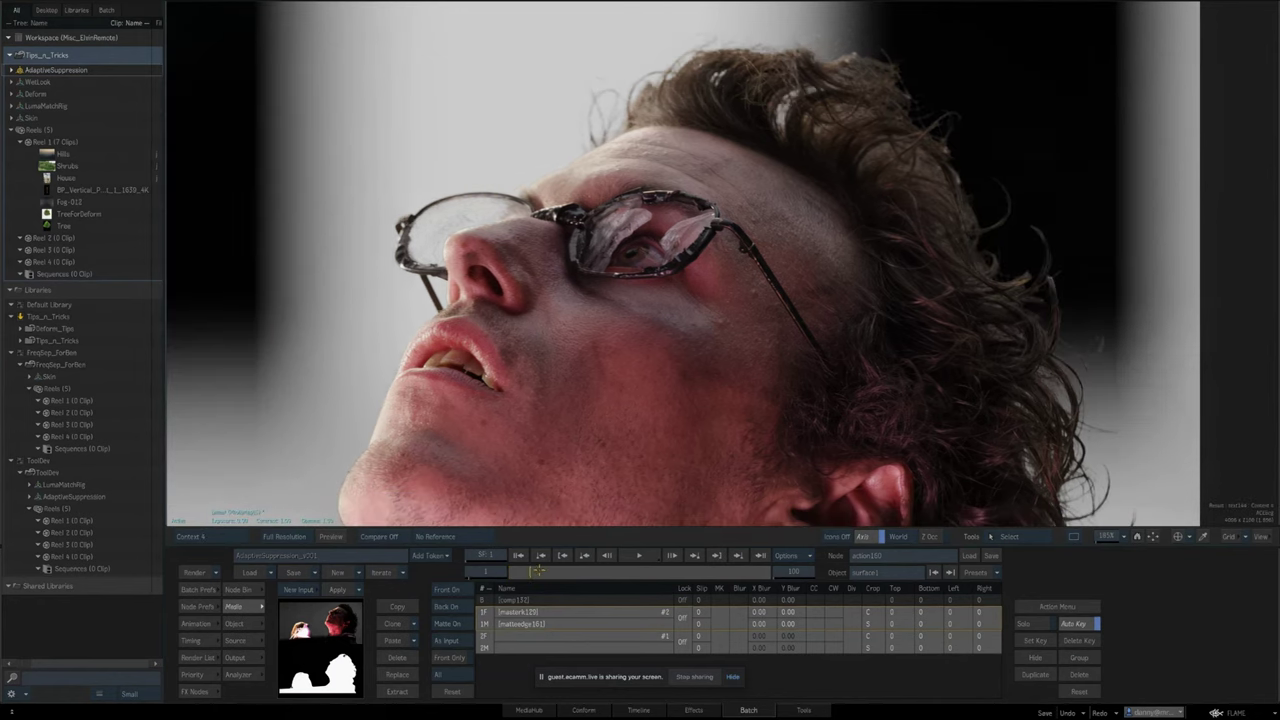
Go to frame 34 and examine the man's glasses, nose and mouth close up against the dark checker.
{"action": "left_click_drag", "start_coordinate": [538, 571], "coordinate": [548, 571]}
{"action": "mouse_move", "coordinate": [1105, 536]}
{"action": "left_mouse_down"}
{"action": "mouse_move", "coordinate": [1090, 535]}
{"action": "mouse_move", "coordinate": [1101, 468]}
{"action": "mouse_move", "coordinate": [1094, 536]}
{"action": "mouse_move", "coordinate": [1106, 536]}
{"action": "left_mouse_up"}
{"action": "left_click_drag", "start_coordinate": [1094, 451], "coordinate": [1135, 455]}
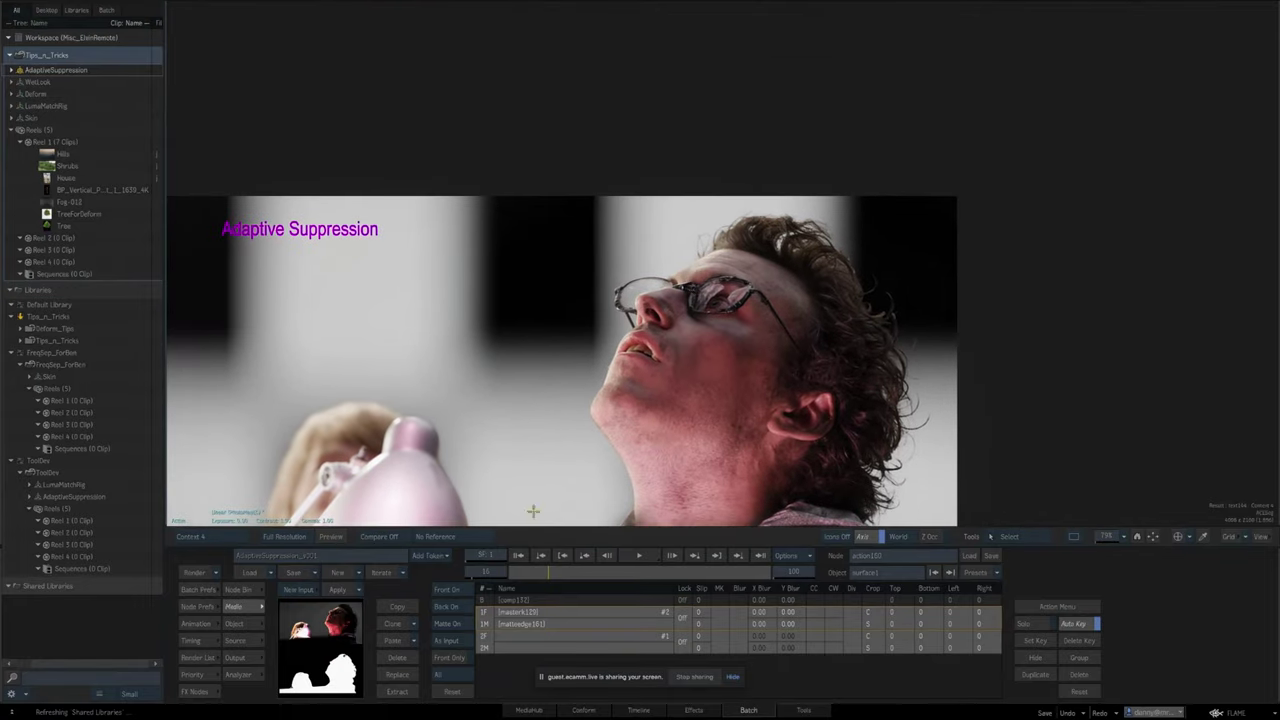
{"action": "left_click_drag", "start_coordinate": [543, 574], "coordinate": [600, 567]}
{"action": "left_click_drag", "start_coordinate": [1110, 540], "coordinate": [1119, 504]}
{"action": "left_click_drag", "start_coordinate": [720, 428], "coordinate": [991, 213]}
{"action": "left_click_drag", "start_coordinate": [857, 292], "coordinate": [704, 331]}
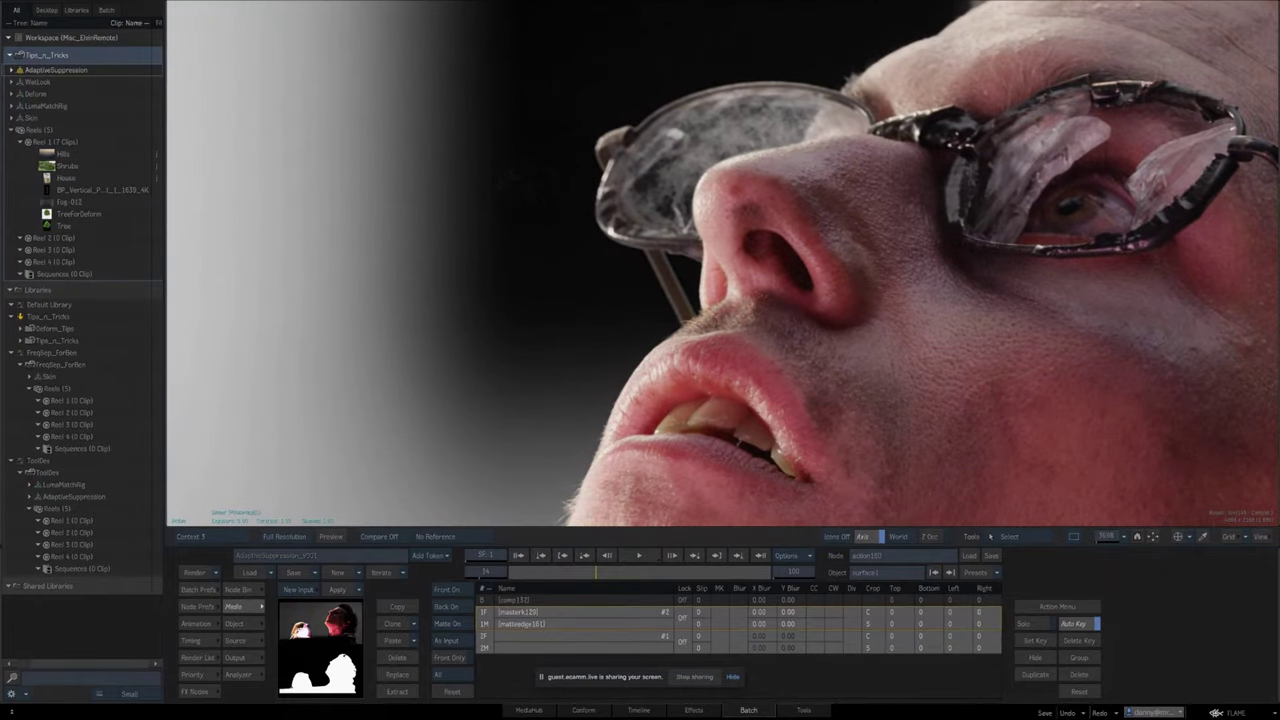
Switch between Contexts 3 and 4 to compare the suppression through the glasses lens and around the nose.
{"action": "left_click_drag", "start_coordinate": [811, 254], "coordinate": [748, 422]}
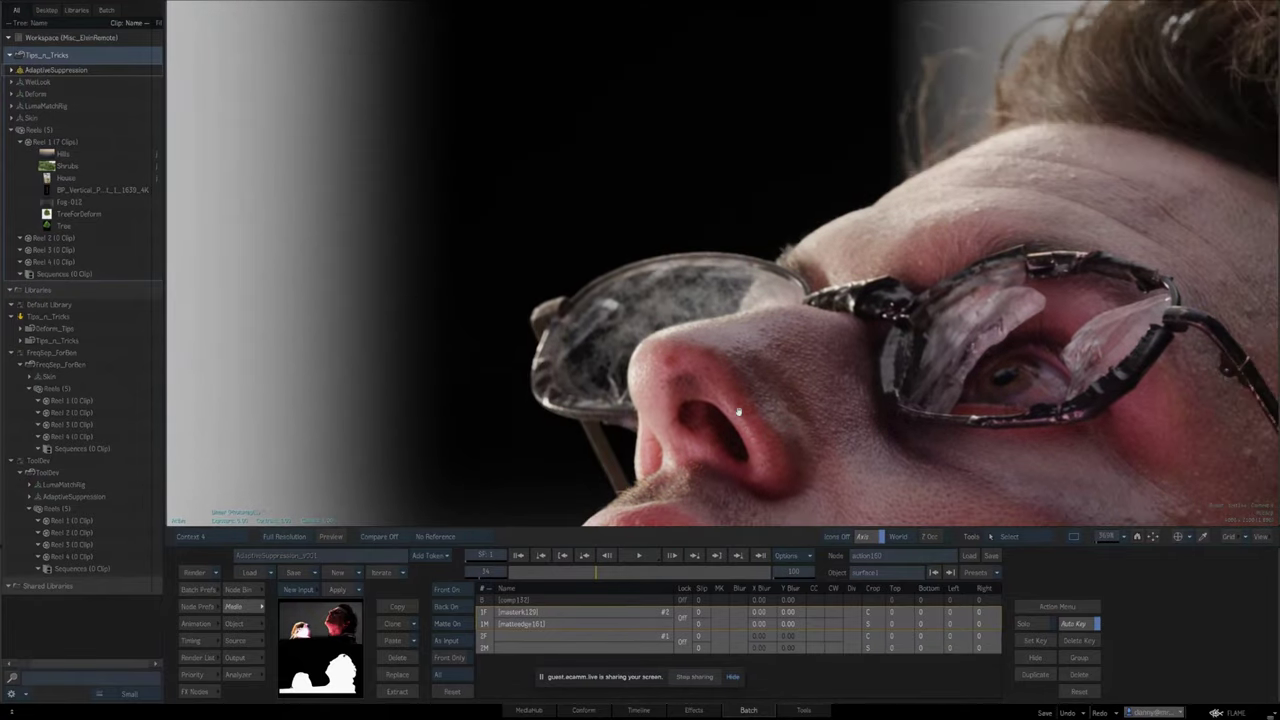
{"action": "key", "text": "4"}
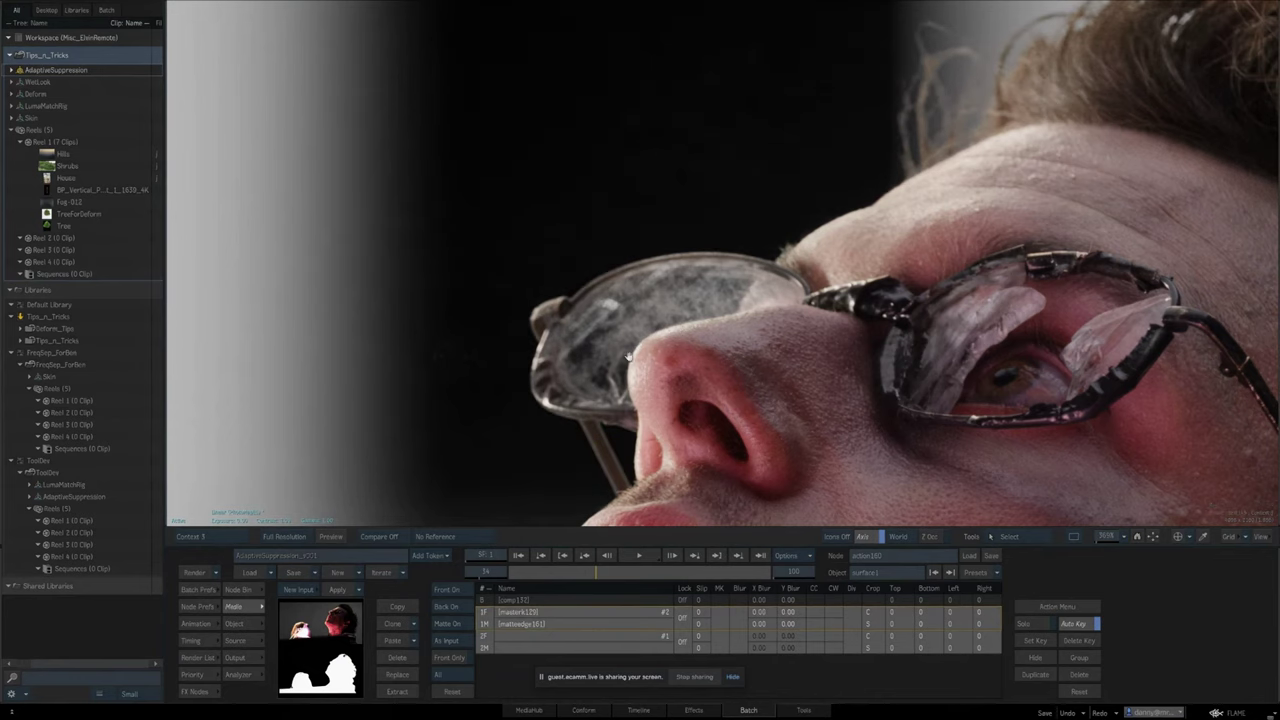
{"action": "key", "text": "4"}
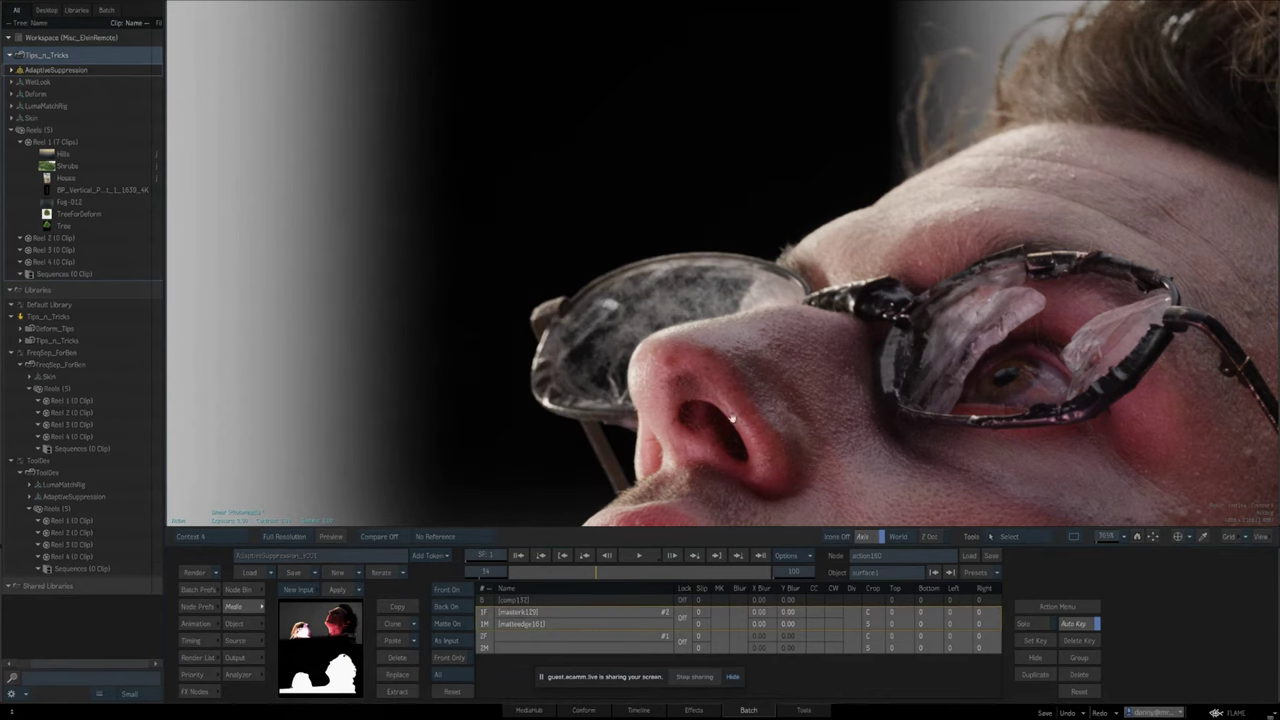
{"action": "key", "text": "3"}
{"action": "key", "text": "4"}
Examine the hair edges in the Adaptive Suppression result and go to frame 67.
{"action": "left_click_drag", "start_coordinate": [1042, 215], "coordinate": [771, 343]}
{"action": "left_click_drag", "start_coordinate": [880, 338], "coordinate": [477, 344]}
{"action": "left_click_drag", "start_coordinate": [762, 362], "coordinate": [636, 291]}
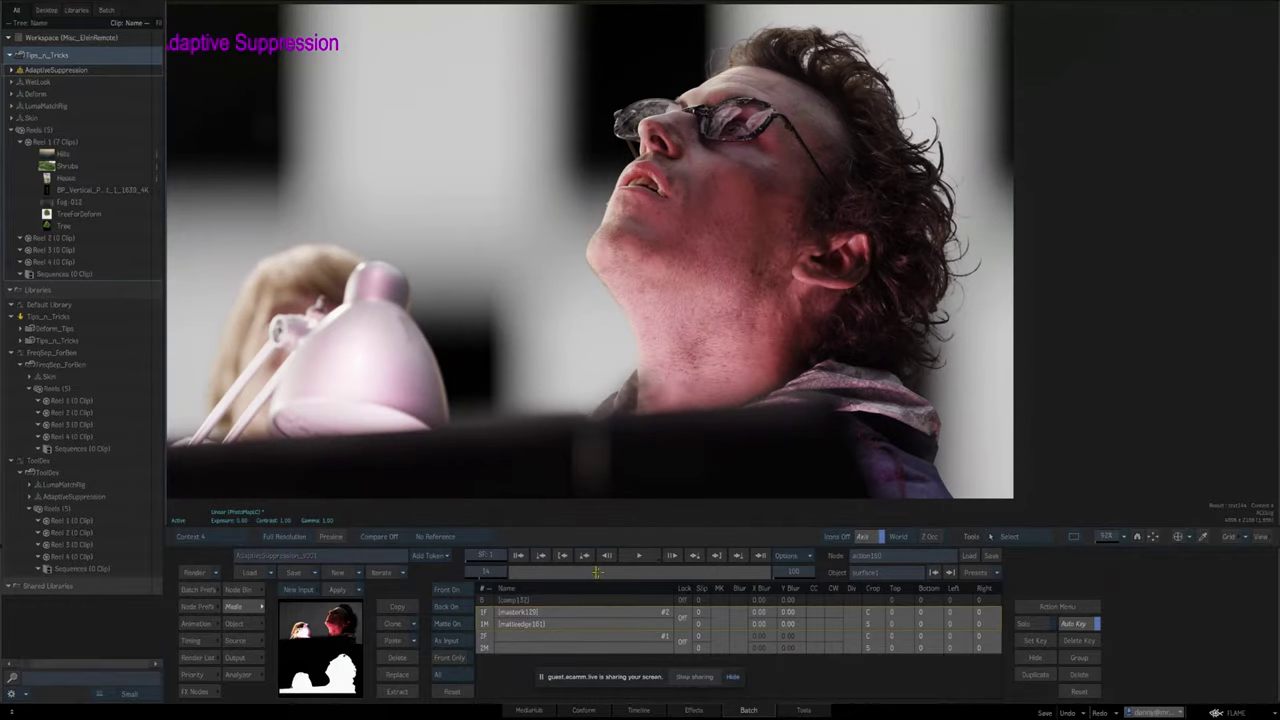
{"action": "left_click_drag", "start_coordinate": [597, 572], "coordinate": [741, 555]}
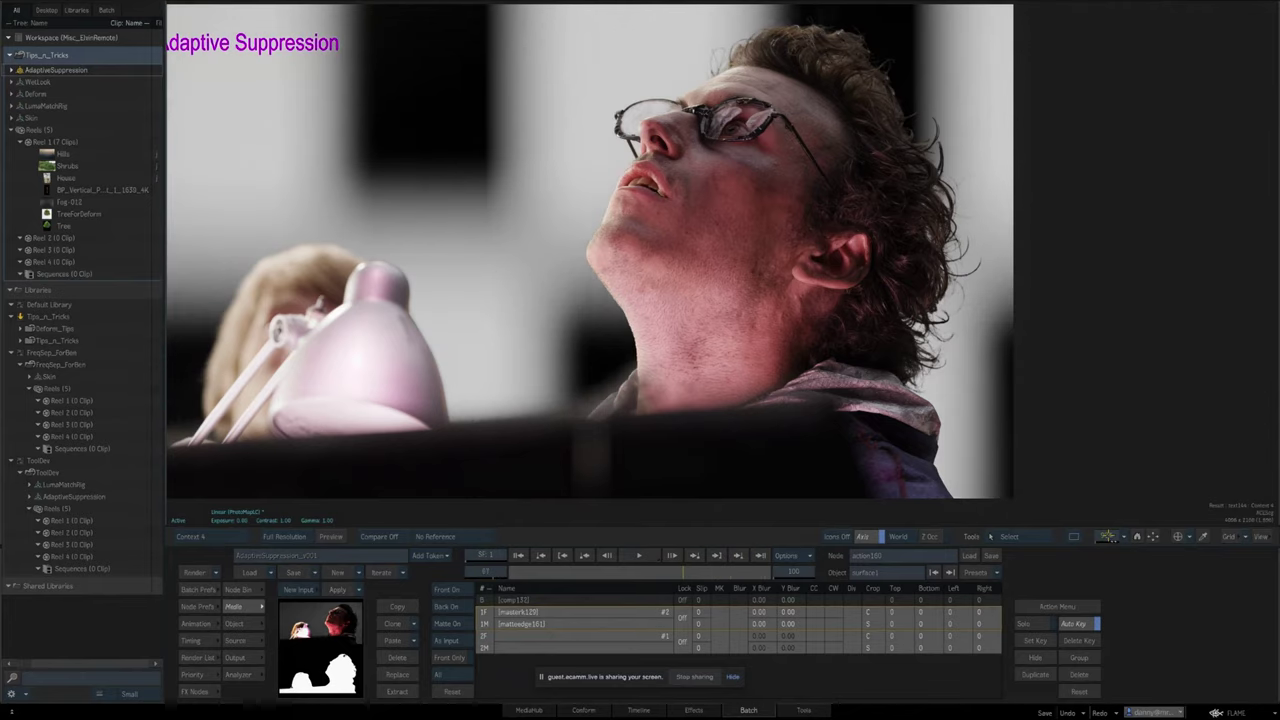
Frame the whole image in Context 4 and compare it with the Masterkeyer Suppression result in Context 3.
{"action": "left_click", "coordinate": [1107, 536]}
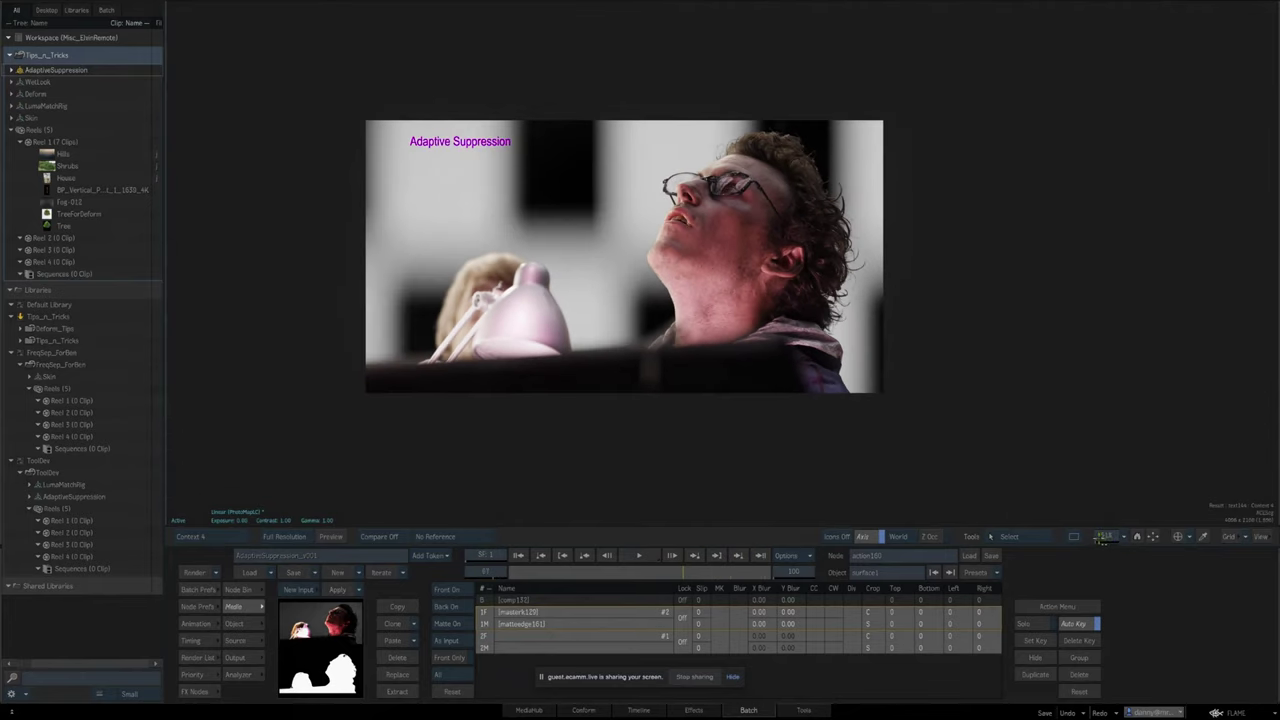
{"action": "left_click_drag", "start_coordinate": [1105, 538], "coordinate": [1116, 532]}
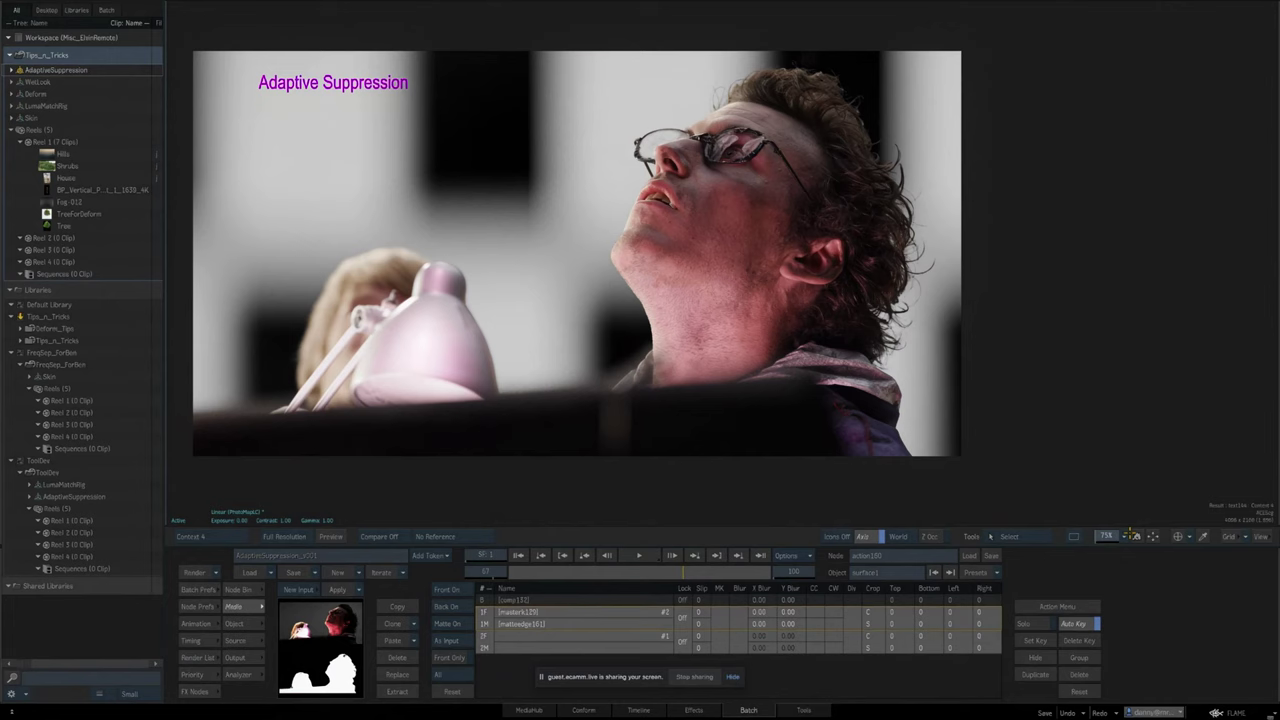
{"action": "left_click_drag", "start_coordinate": [1131, 534], "coordinate": [1135, 534]}
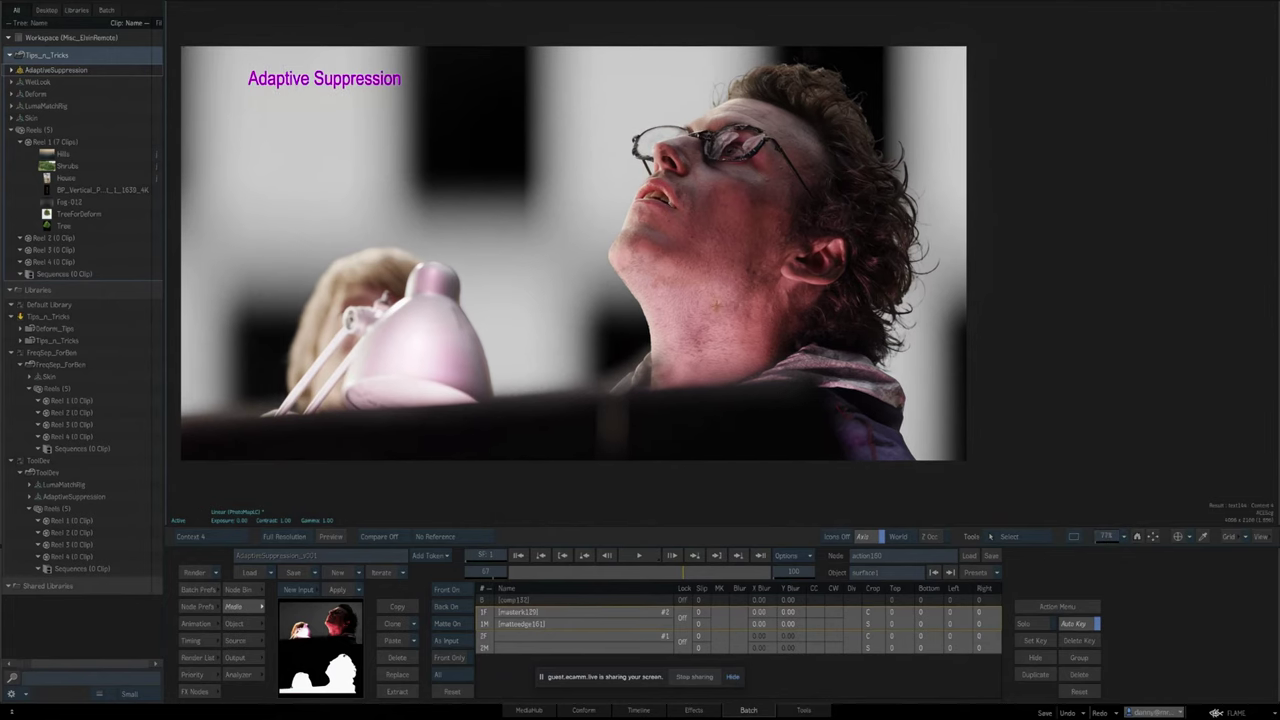
{"action": "key", "text": "3"}
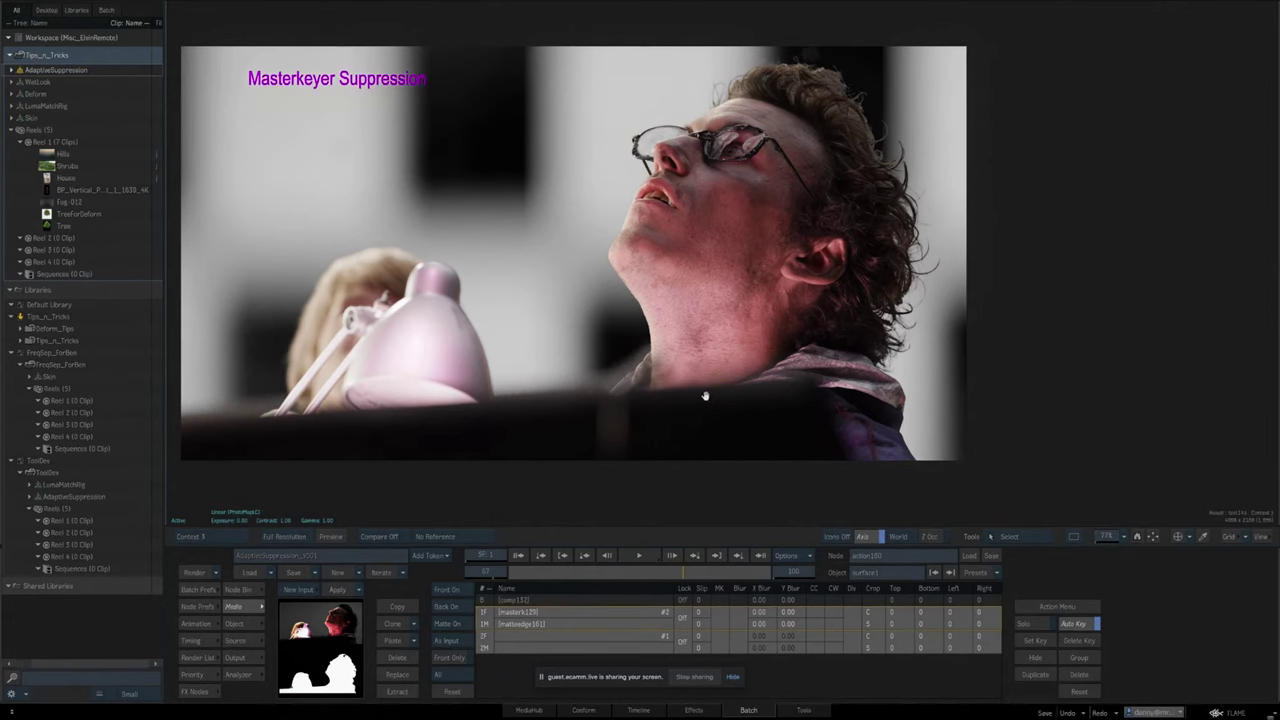
Compare the Context 3 and 4 results on the whole image and close up around the man's chin and neck.
{"action": "key", "text": "4"}
{"action": "key", "text": "3"}
{"action": "left_click_drag", "start_coordinate": [1100, 537], "coordinate": [1185, 537]}
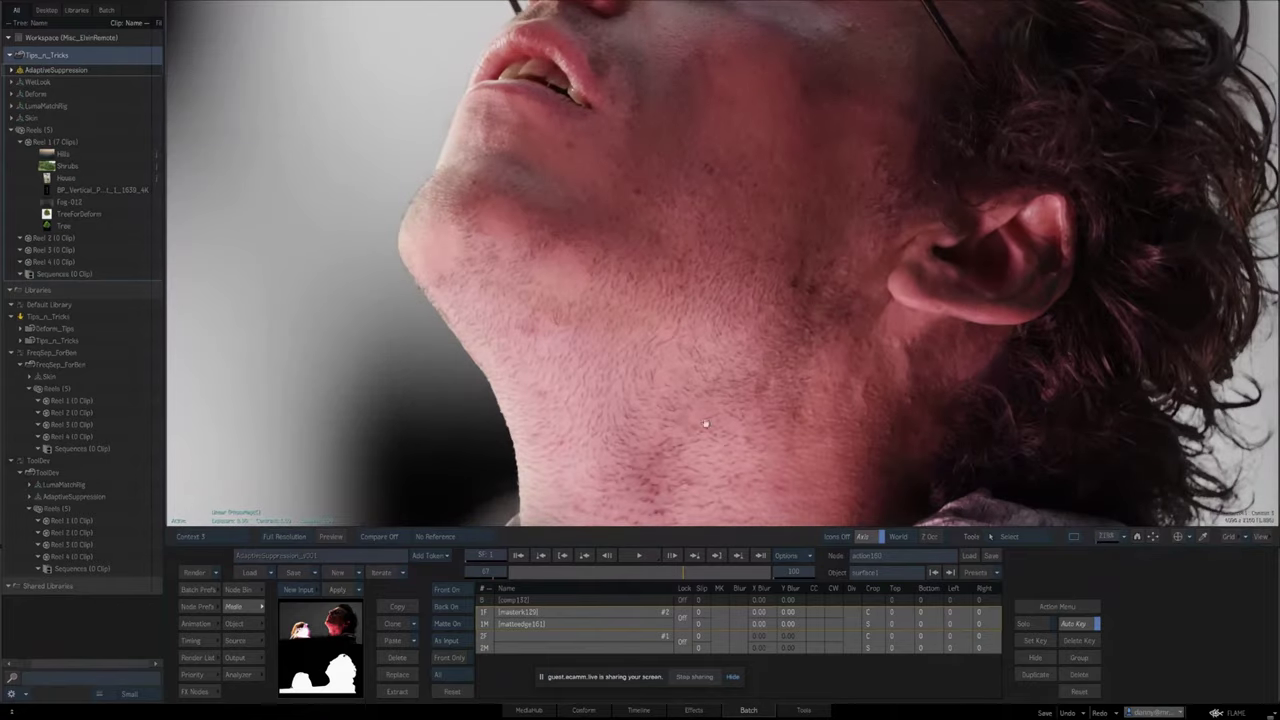
{"action": "left_click_drag", "start_coordinate": [686, 411], "coordinate": [862, 317]}
{"action": "key", "text": "4"}
{"action": "key", "text": "3"}
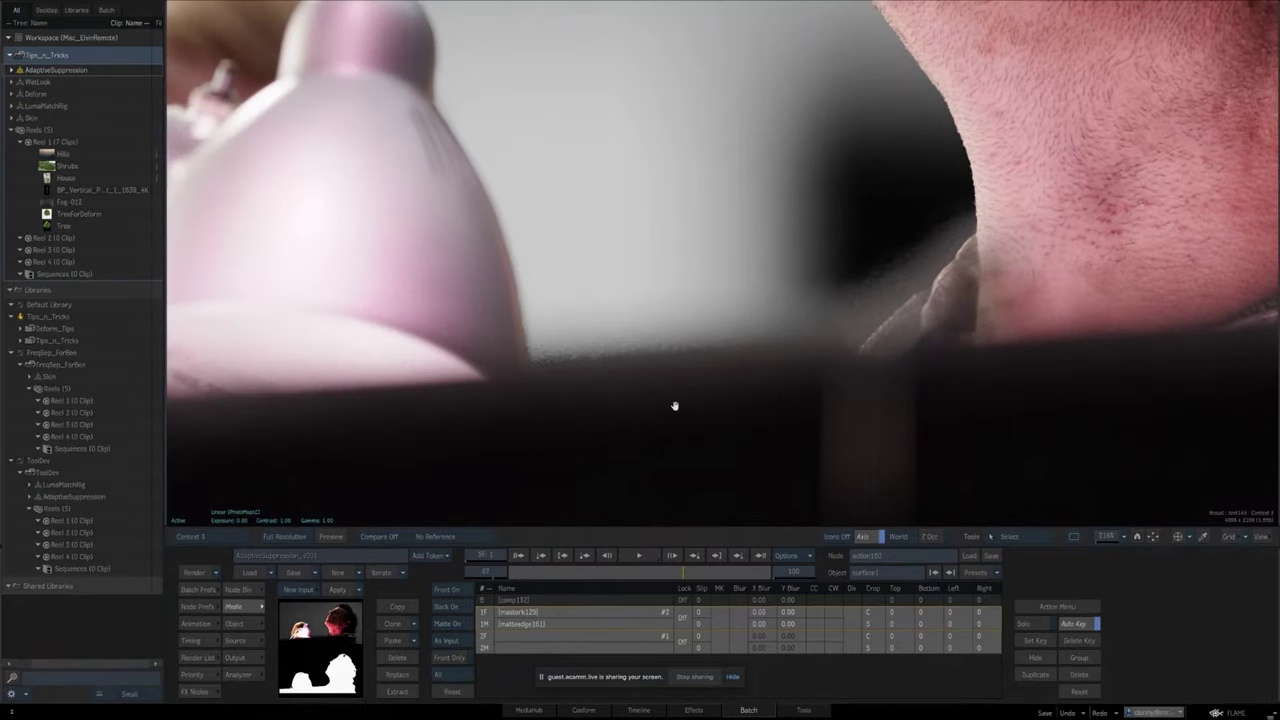
Alternate between Contexts 3 and 4 to compare the soft foreground edge between the lamp and the man's collar.
{"action": "key", "text": "4"}
{"action": "key", "text": "3"}
{"action": "key", "text": "4"}
{"action": "key", "text": "3"}
{"action": "key", "text": "4"}
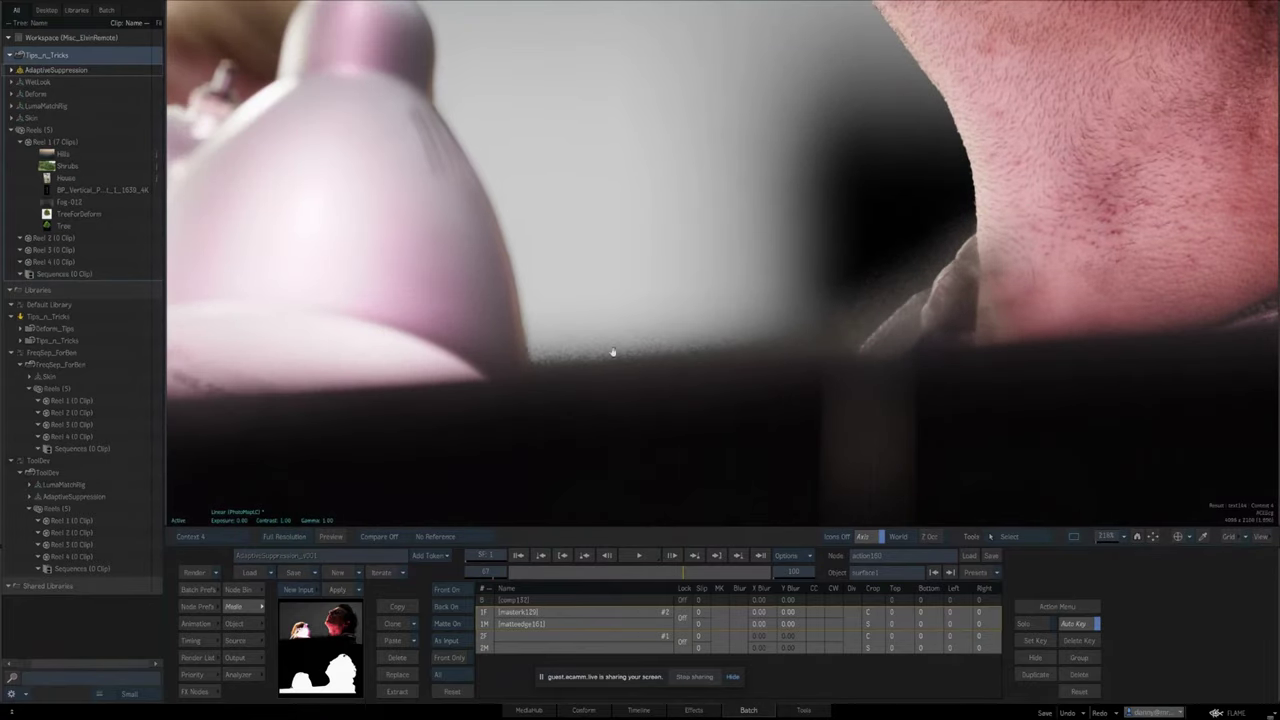
{"action": "left_click_drag", "start_coordinate": [586, 262], "coordinate": [623, 346]}
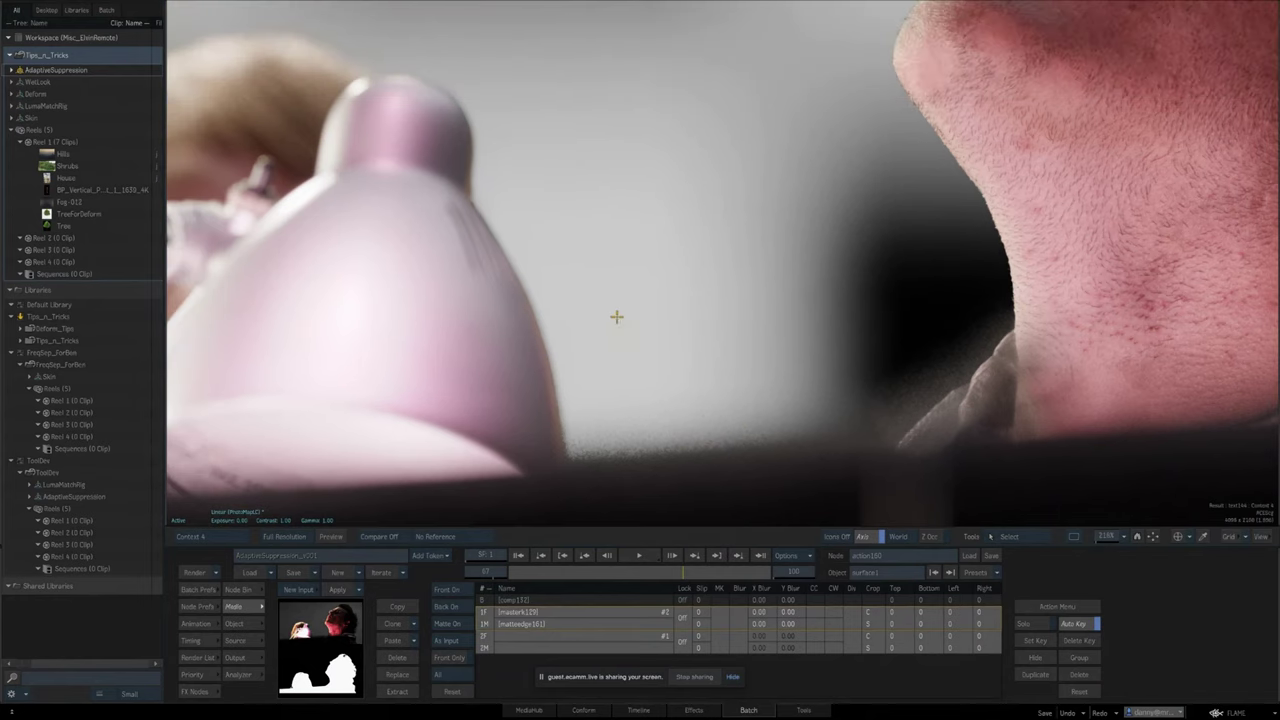
{"action": "left_click_drag", "start_coordinate": [832, 467], "coordinate": [658, 374]}
Compare both suppressions again along the dark foreground's blurred edge, and frame the whole Adaptive Suppression image.
{"action": "key", "text": "3"}
{"action": "key", "text": "4"}
{"action": "key", "text": "3"}
{"action": "key", "text": "4"}
{"action": "key", "text": "3"}
{"action": "key", "text": "4"}
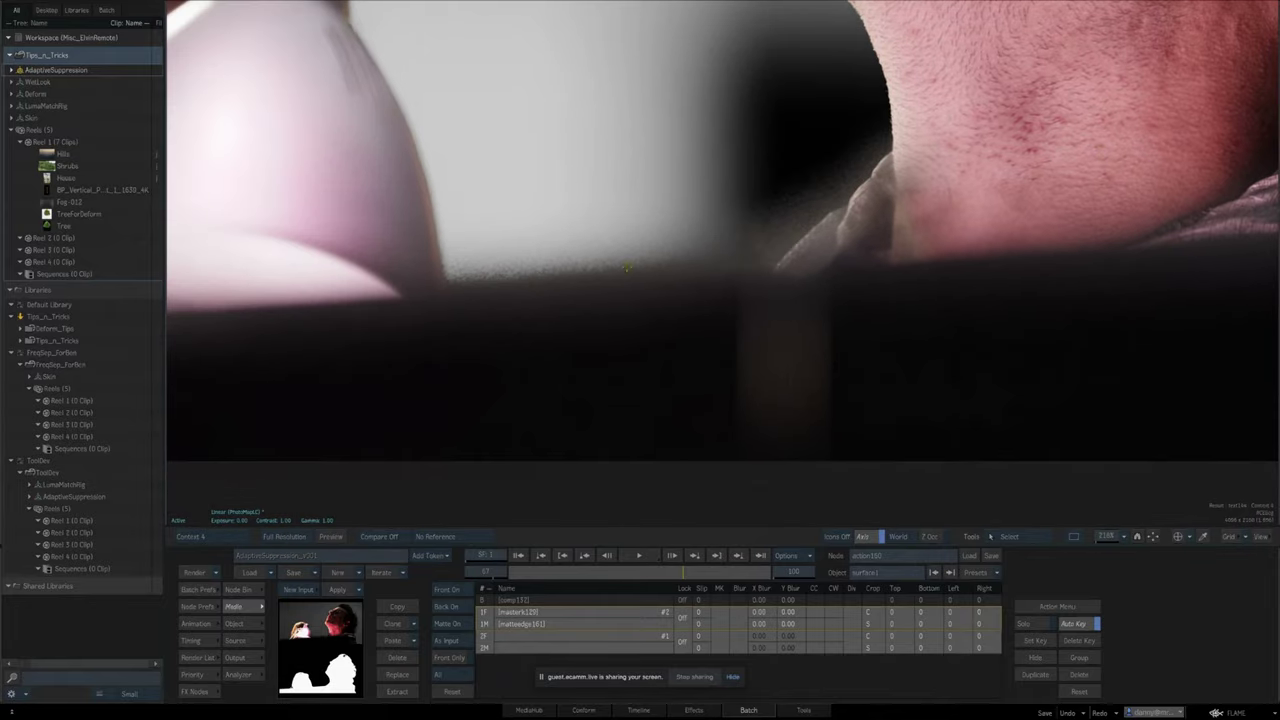
{"action": "left_click_drag", "start_coordinate": [1106, 536], "coordinate": [1020, 536]}
{"action": "left_click_drag", "start_coordinate": [1094, 430], "coordinate": [1073, 519]}
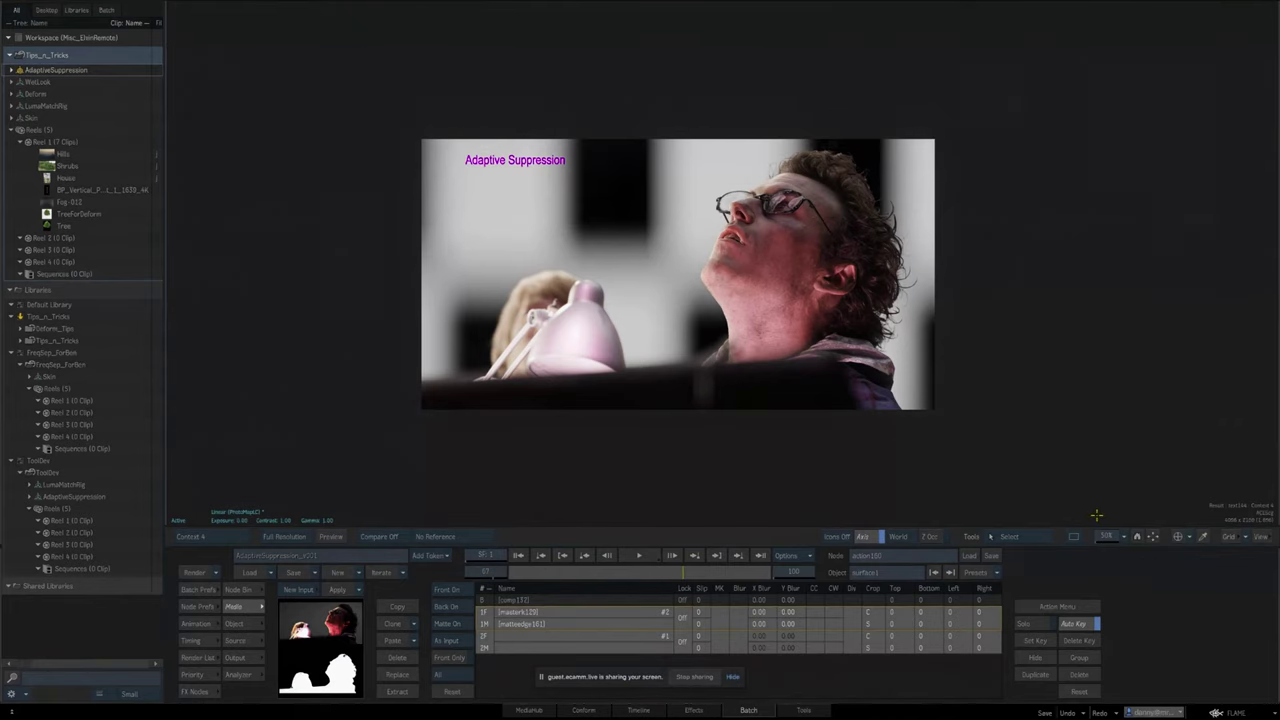
Return to the Batch schematic and view the result of the cc137 Colour Correct node above the comp chain.
{"action": "key", "text": "Escape"}
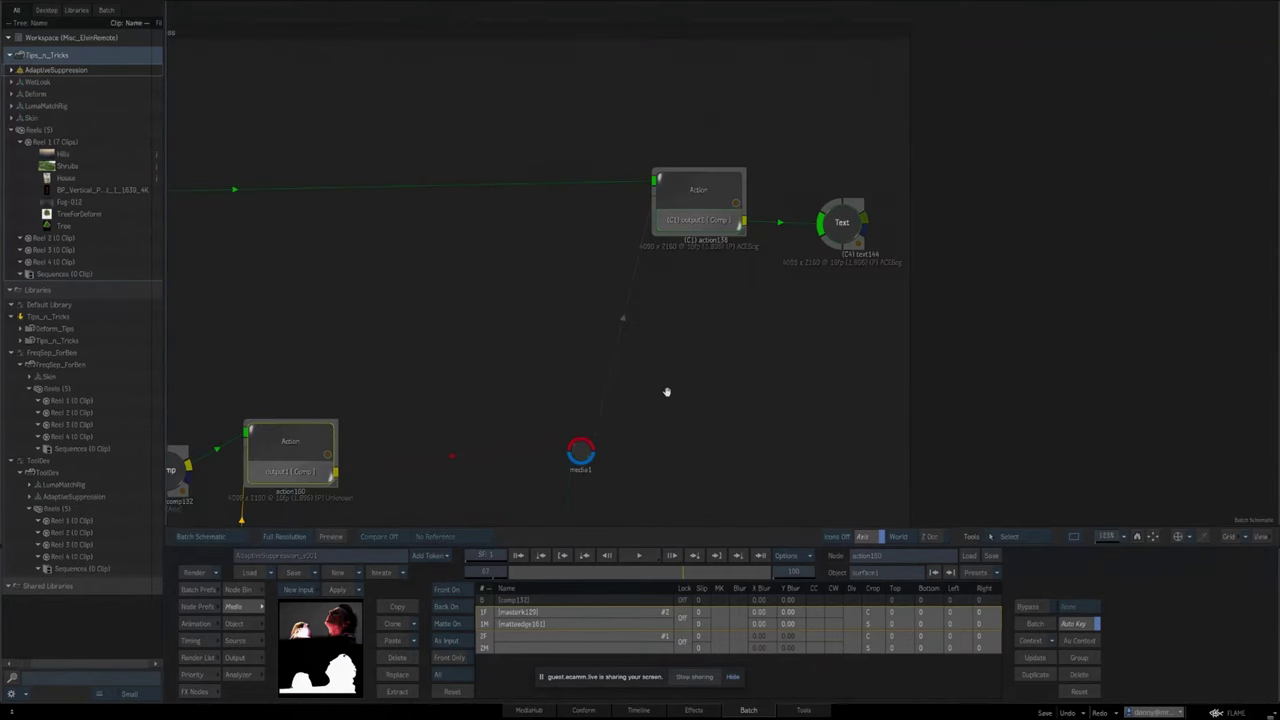
{"action": "left_click_drag", "start_coordinate": [668, 391], "coordinate": [750, 356]}
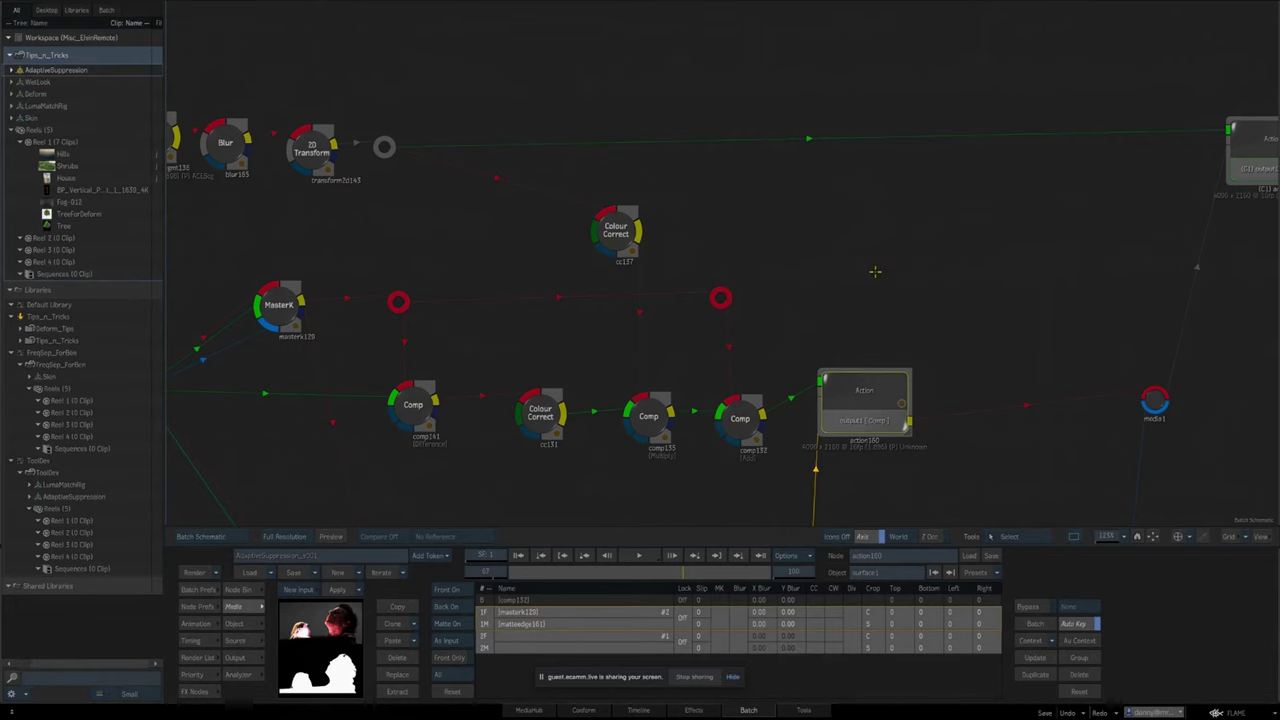
{"action": "left_click_drag", "start_coordinate": [924, 331], "coordinate": [789, 296]}
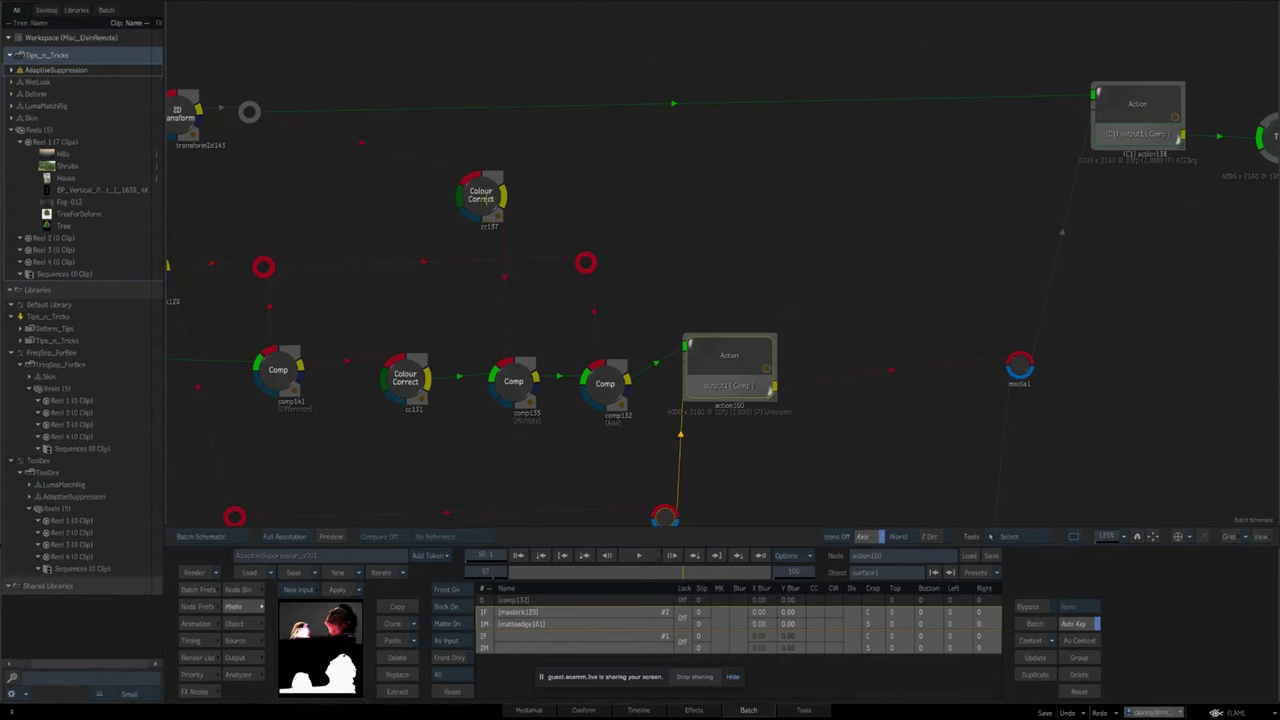
{"action": "left_click", "coordinate": [484, 199]}
{"action": "key", "text": "F4"}
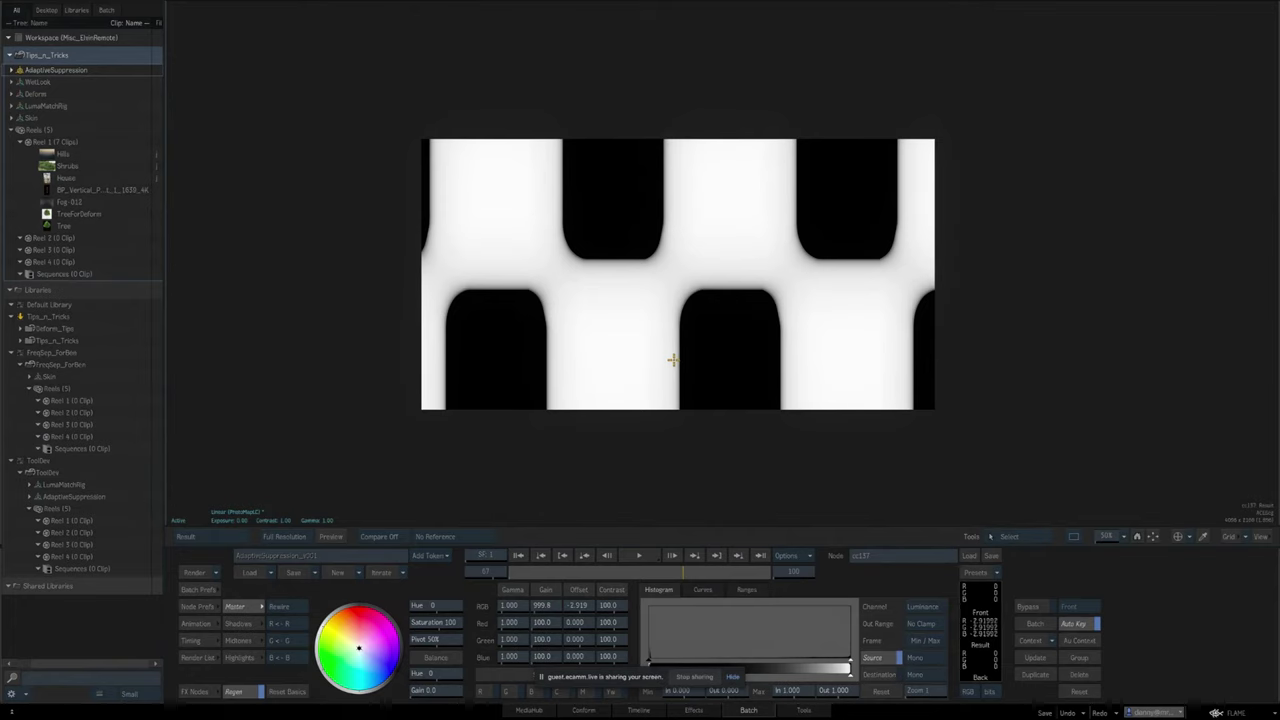
{"action": "key", "text": "Escape"}
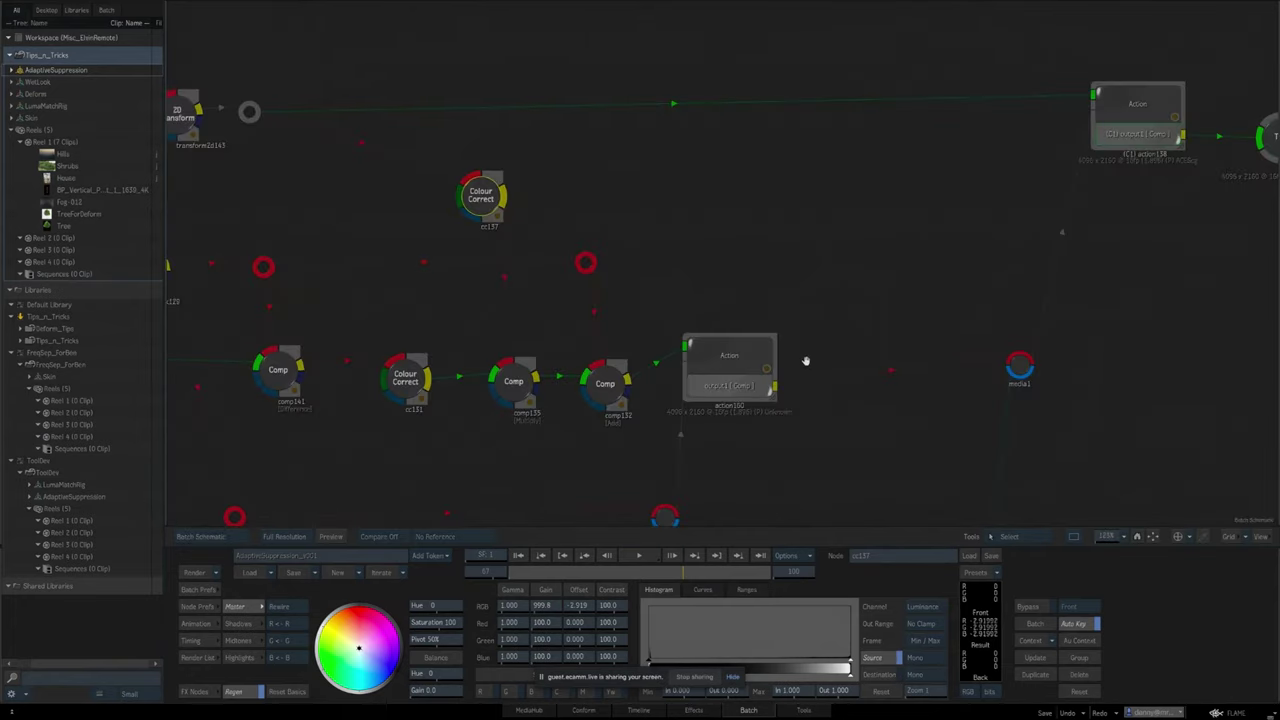
Review the final Action and Text nodes in the schematic, and examine the man's face in the Masterkeyer Suppression result in Context 3.
{"action": "left_click_drag", "start_coordinate": [990, 373], "coordinate": [719, 359]}
{"action": "left_click_drag", "start_coordinate": [815, 356], "coordinate": [760, 402]}
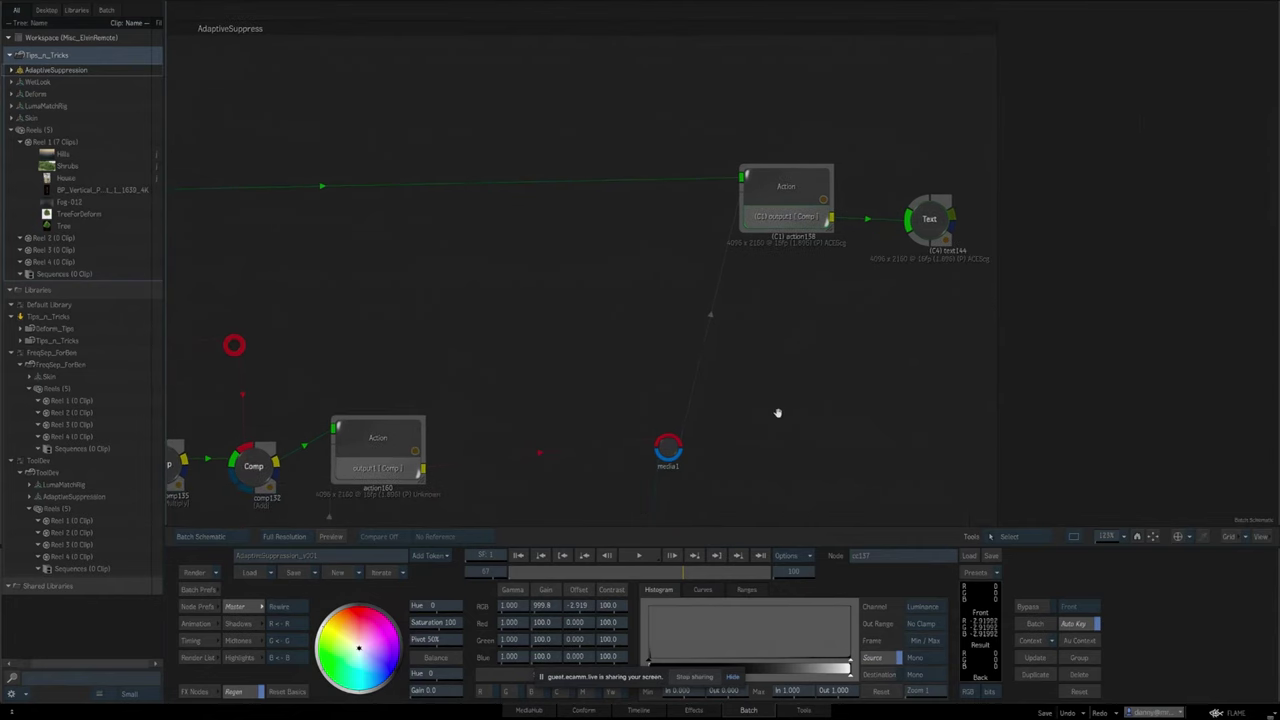
{"action": "key", "text": "4"}
{"action": "key", "text": "3"}
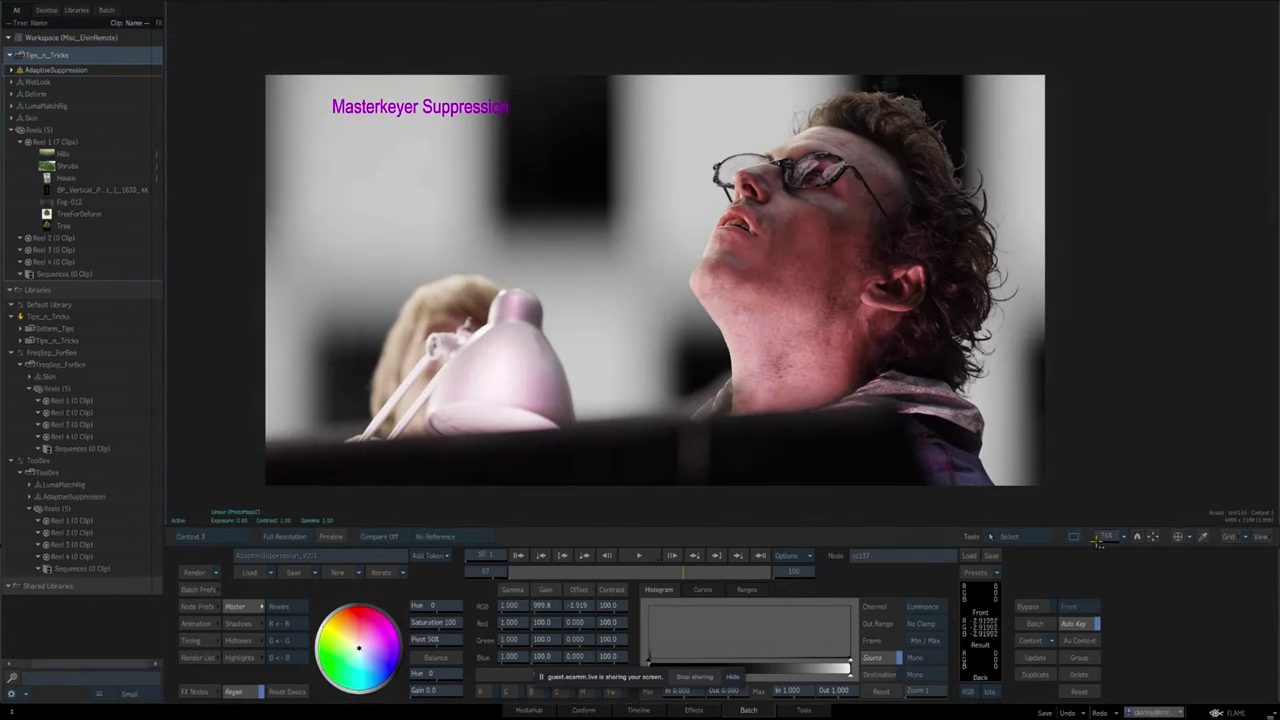
{"action": "left_click_drag", "start_coordinate": [1105, 497], "coordinate": [1031, 557]}
{"action": "left_click_drag", "start_coordinate": [1105, 536], "coordinate": [1120, 538]}
{"action": "scroll", "coordinate": [1060, 430], "scroll_direction": "up", "scroll_amount": 3}
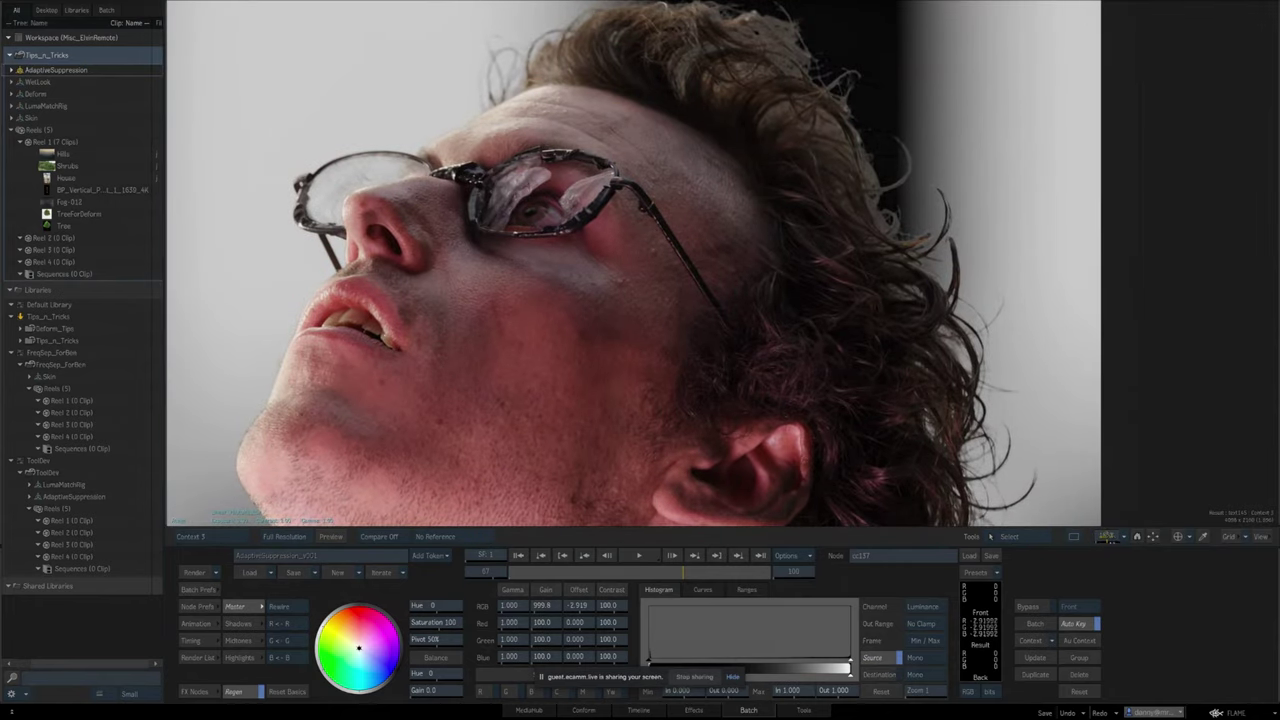
Switch between Contexts 3 and 4 to compare the suppression around the man's hair and glasses.
{"action": "scroll", "coordinate": [1093, 533], "scroll_direction": "down", "scroll_amount": 4}
{"action": "key", "text": "4"}
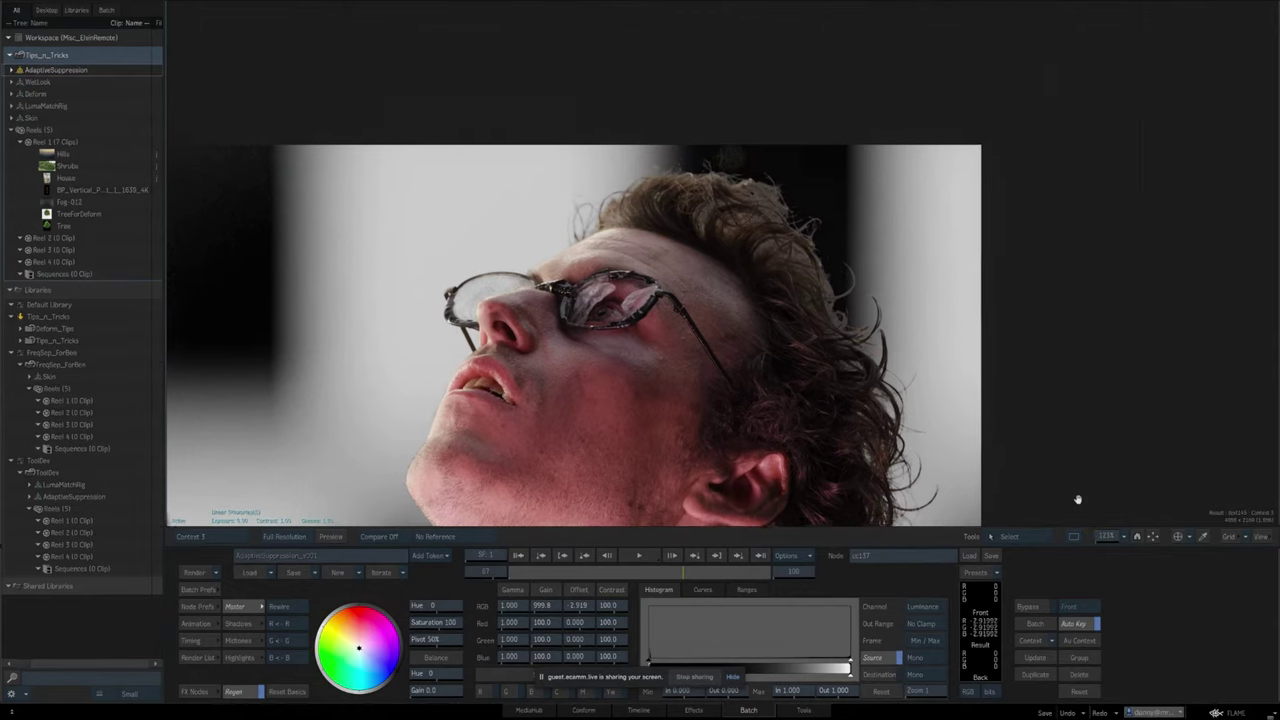
{"action": "key", "text": "3"}
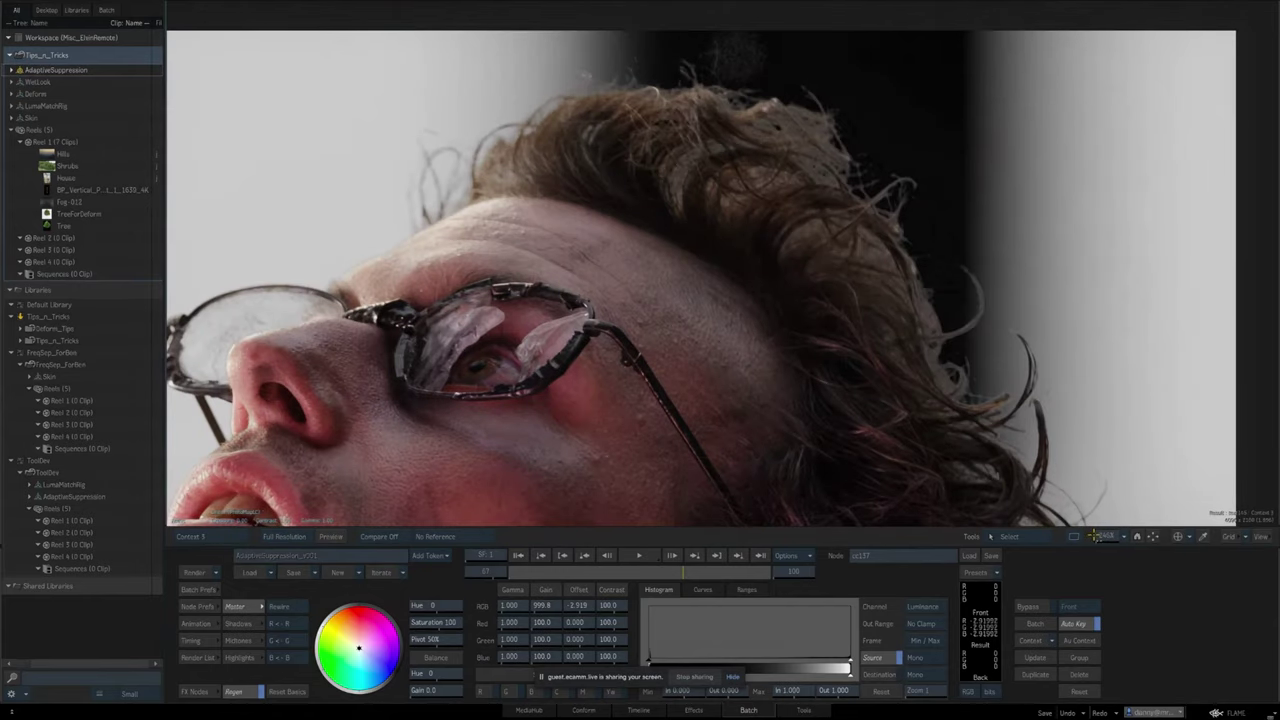
{"action": "key", "text": "4"}
{"action": "mouse_move", "coordinate": [1105, 536]}
{"action": "left_mouse_down"}
{"action": "mouse_move", "coordinate": [1077, 537]}
{"action": "mouse_move", "coordinate": [1122, 537]}
{"action": "mouse_move", "coordinate": [1106, 536]}
{"action": "left_mouse_up"}
{"action": "key", "text": "3"}
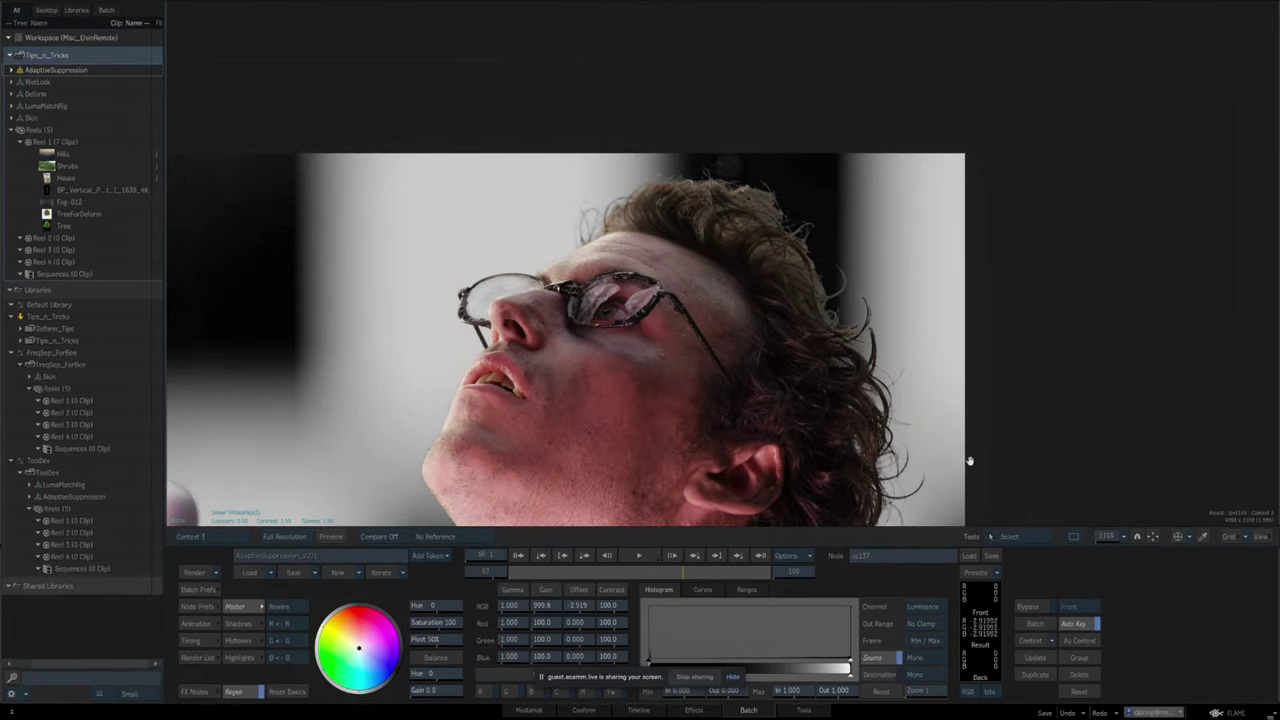
{"action": "key", "text": "4"}
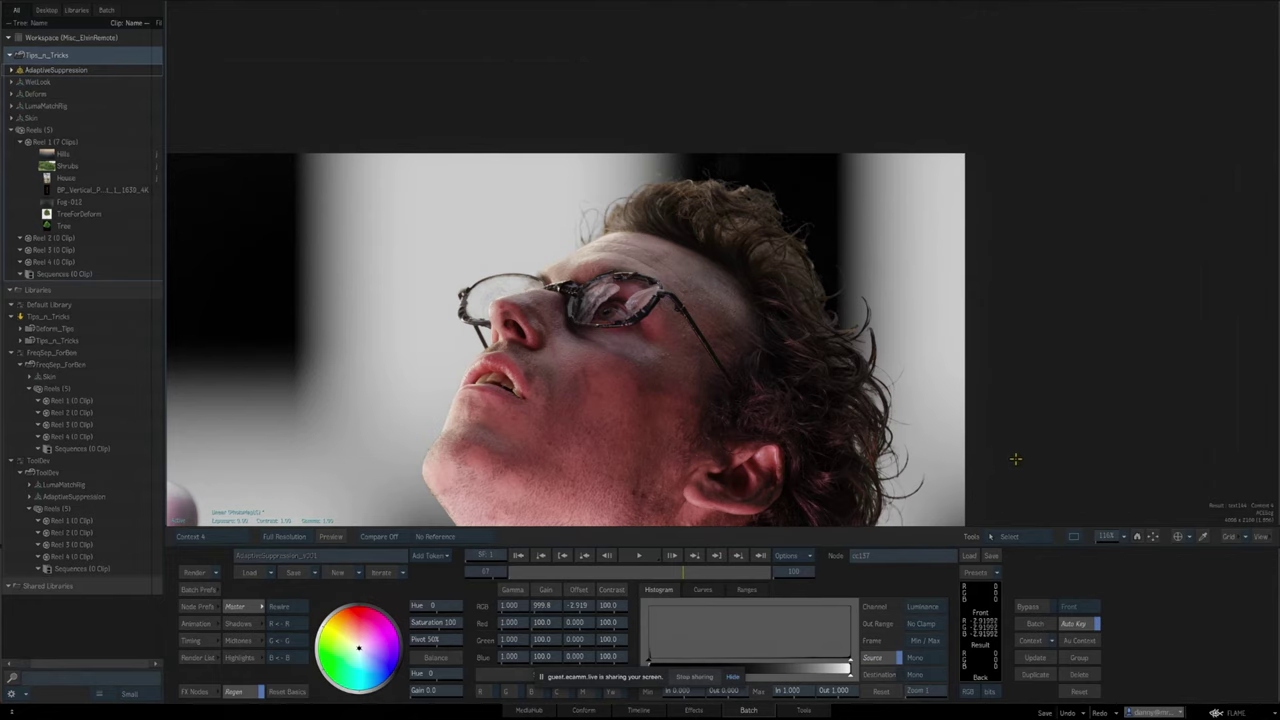
Go back to the schematic, bring the suppression chain into view and check the cc137 Colour Correct result again.
{"action": "key", "text": "Escape"}
{"action": "left_click_drag", "start_coordinate": [537, 397], "coordinate": [687, 425]}
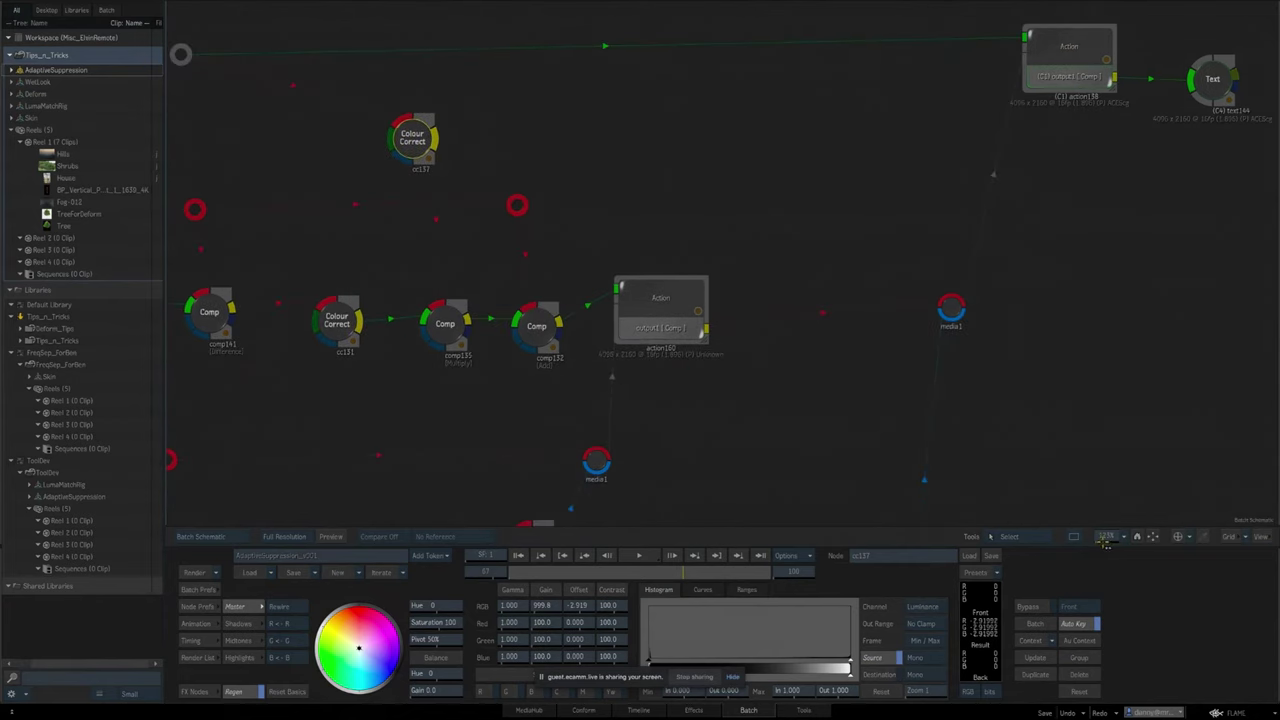
{"action": "left_click_drag", "start_coordinate": [1105, 539], "coordinate": [1078, 539]}
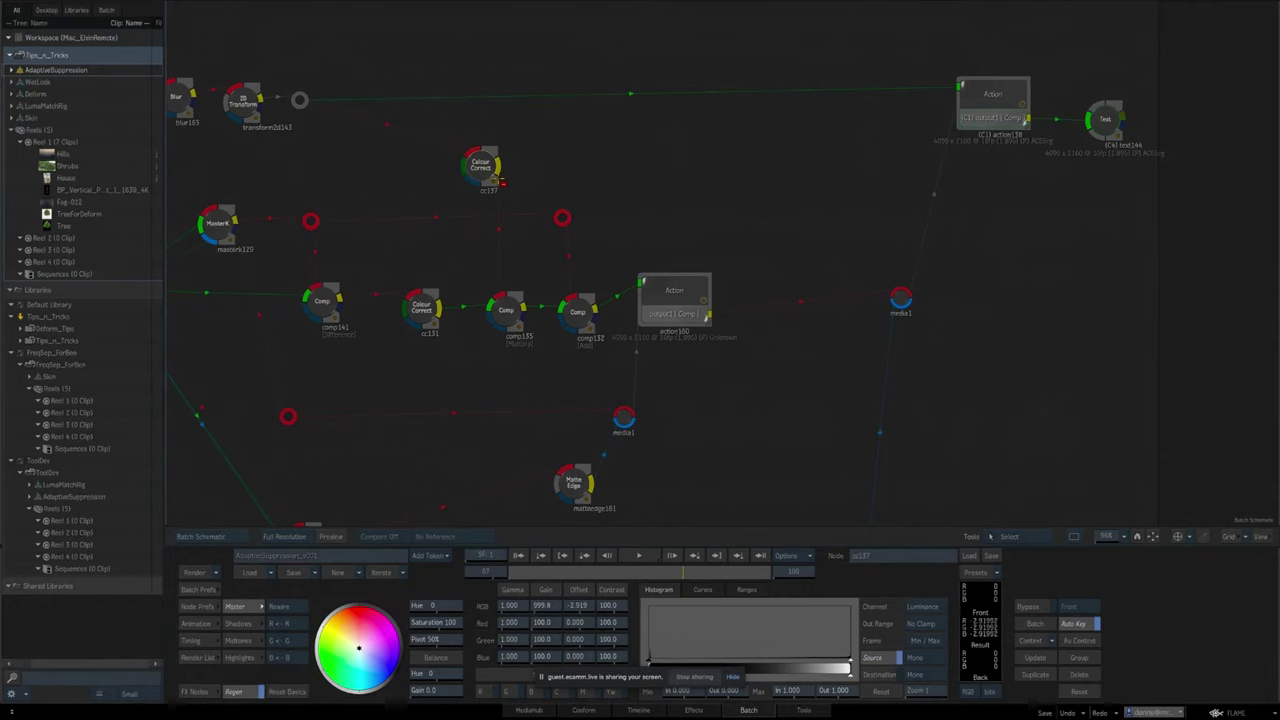
{"action": "key", "text": "F4"}
{"action": "key", "text": "Escape"}
Select the final Action node, action138, and review the comp, Matte Edge and MasterK branches leading to it.
{"action": "left_click_drag", "start_coordinate": [683, 454], "coordinate": [750, 427]}
{"action": "left_click_drag", "start_coordinate": [985, 211], "coordinate": [786, 317]}
{"action": "left_click", "coordinate": [859, 193]}
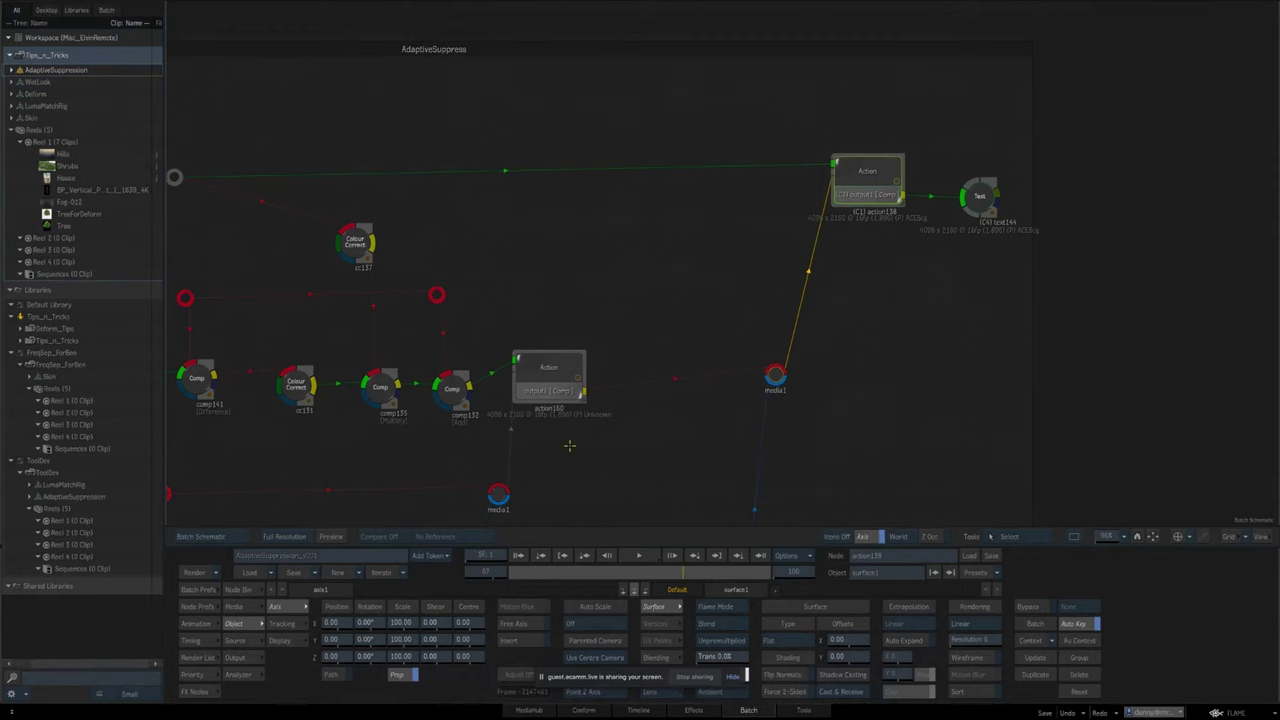
{"action": "left_click_drag", "start_coordinate": [620, 414], "coordinate": [802, 310]}
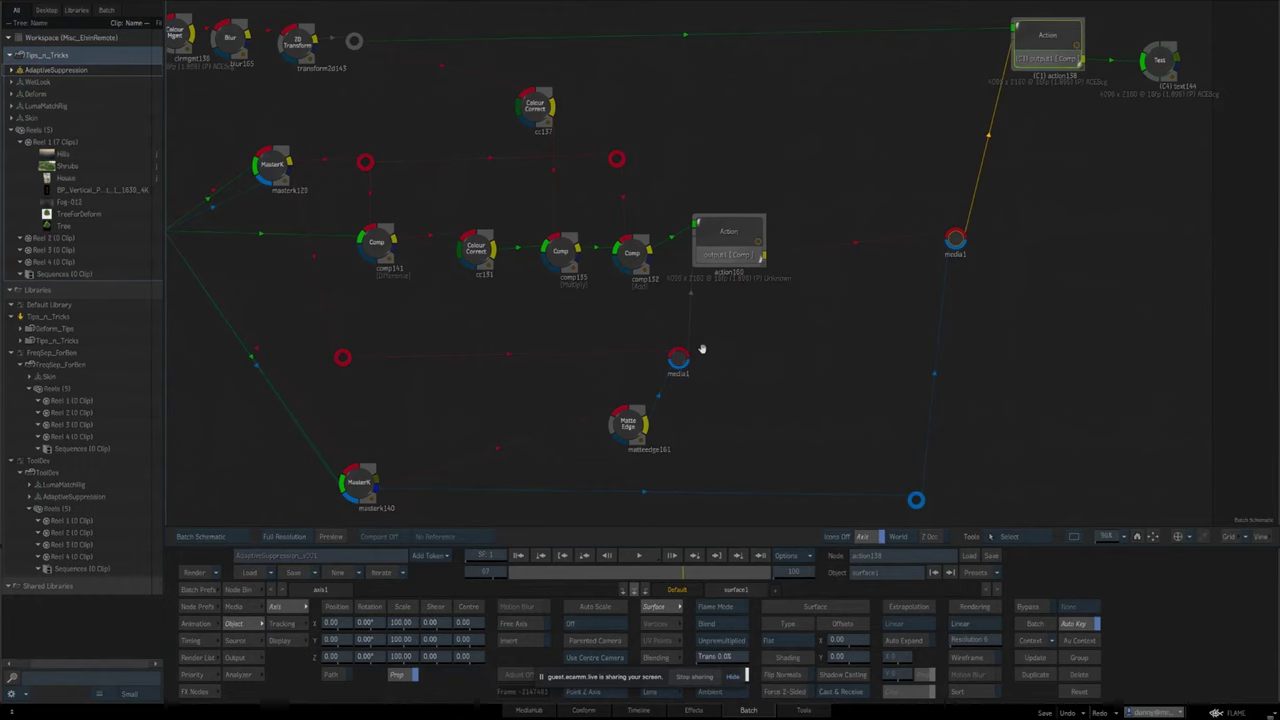
{"action": "mouse_move", "coordinate": [718, 381]}
{"action": "left_mouse_down"}
{"action": "mouse_move", "coordinate": [706, 403]}
{"action": "mouse_move", "coordinate": [728, 380]}
{"action": "left_mouse_up"}
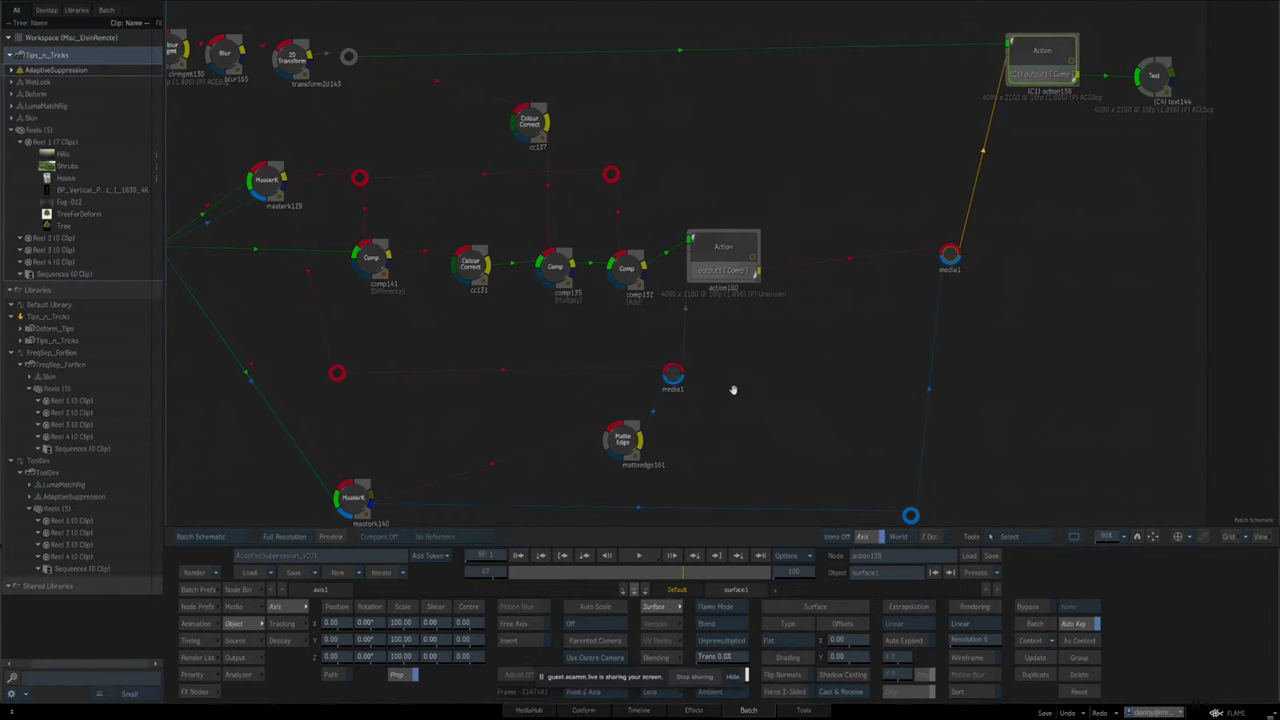
Move the media node feeding action160 slightly lower in the schematic, above the Matte Edge node.
{"action": "left_click_drag", "start_coordinate": [732, 389], "coordinate": [779, 321]}
{"action": "left_click_drag", "start_coordinate": [669, 372], "coordinate": [666, 388]}
{"action": "left_click_drag", "start_coordinate": [718, 306], "coordinate": [718, 324]}
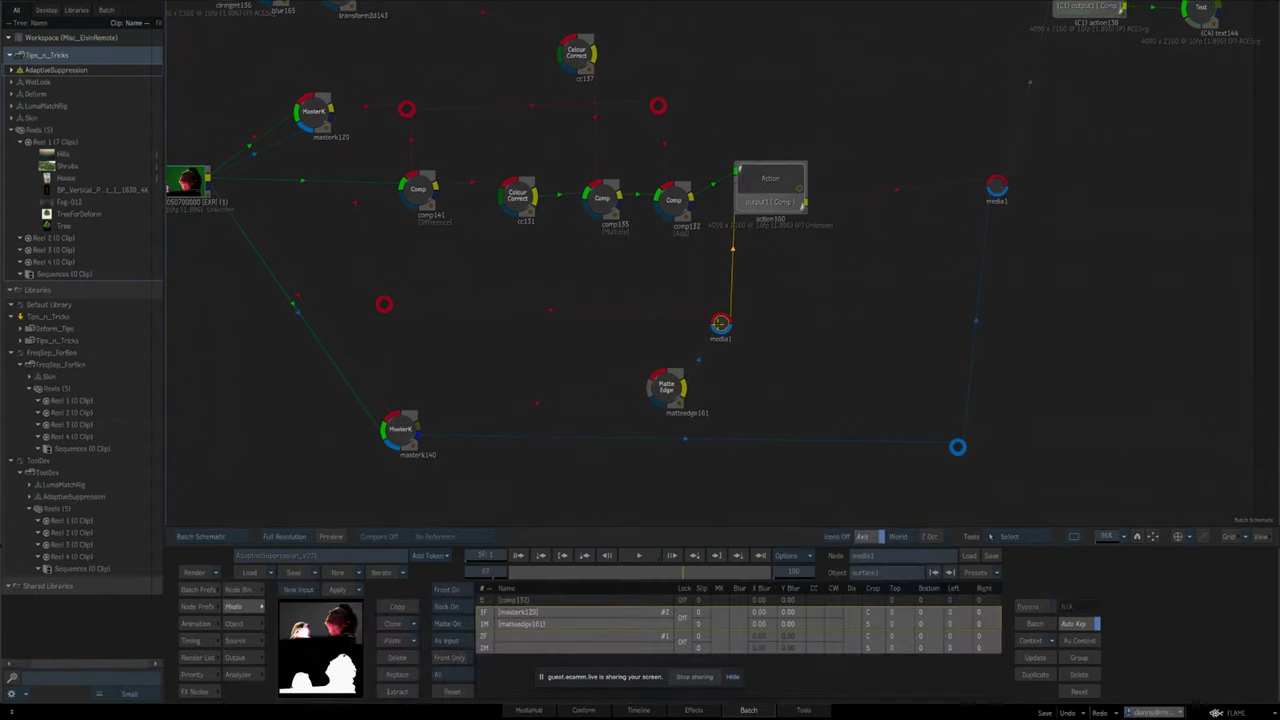
Select the cc137 Colour Correct node together with its connected comp chain and nudge the whole group slightly.
{"action": "left_click_drag", "start_coordinate": [573, 133], "coordinate": [577, 244]}
{"action": "left_click", "coordinate": [582, 172]}
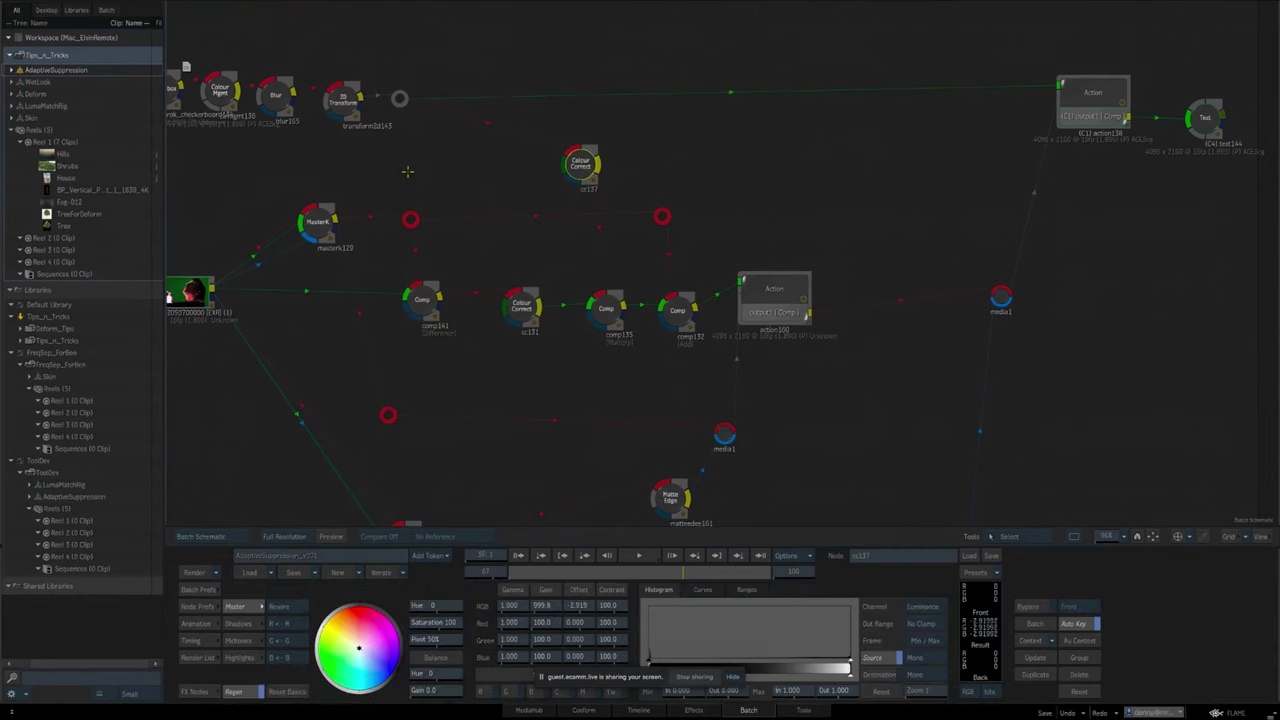
{"action": "left_click_drag", "start_coordinate": [746, 362], "coordinate": [701, 333]}
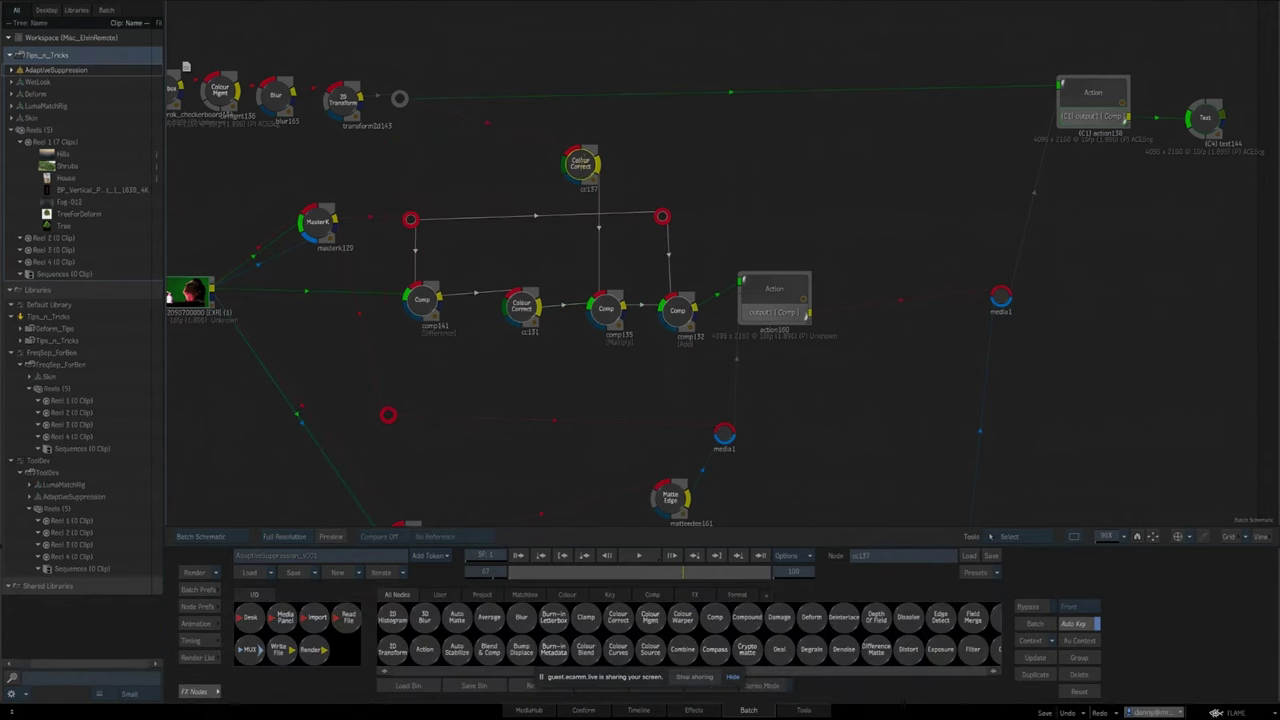
{"action": "left_click_drag", "start_coordinate": [586, 162], "coordinate": [582, 164]}
{"action": "left_click", "coordinate": [630, 378]}
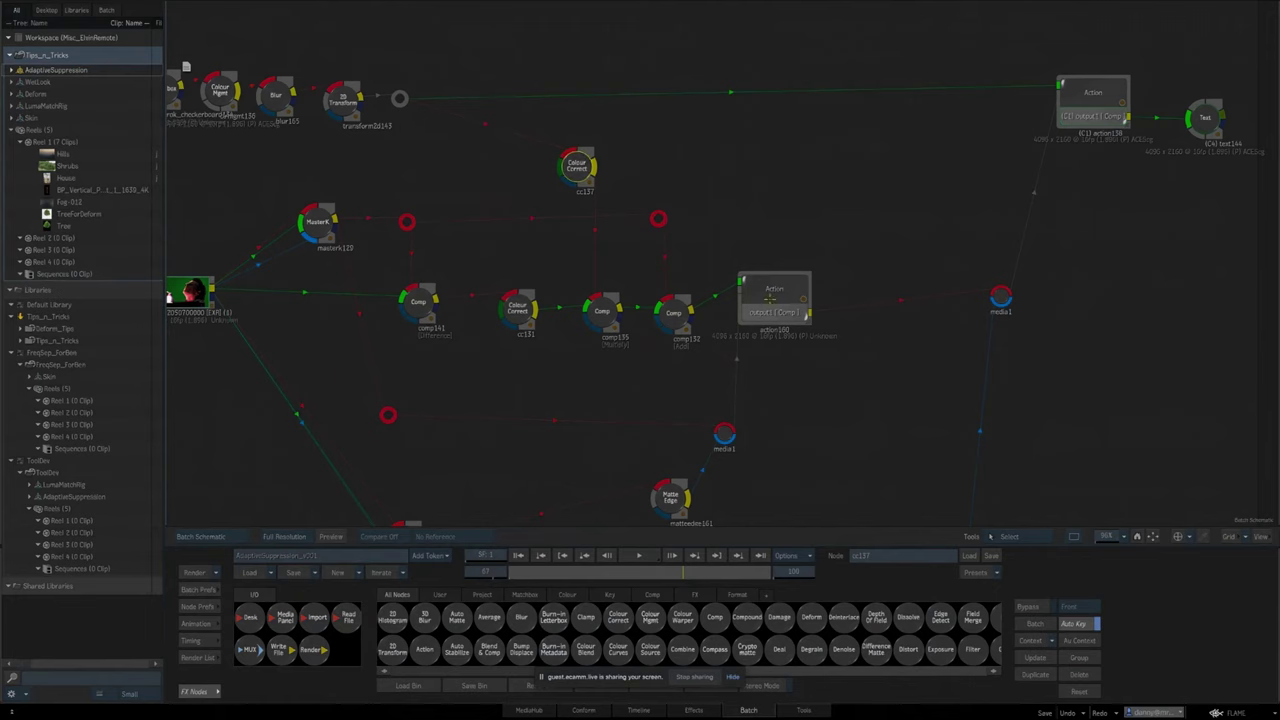
Move the action160 node further away from comp132, in line with the comp chain.
{"action": "left_click", "coordinate": [769, 302]}
{"action": "left_click_drag", "start_coordinate": [769, 302], "coordinate": [774, 318]}
{"action": "left_click_drag", "start_coordinate": [804, 433], "coordinate": [787, 417]}
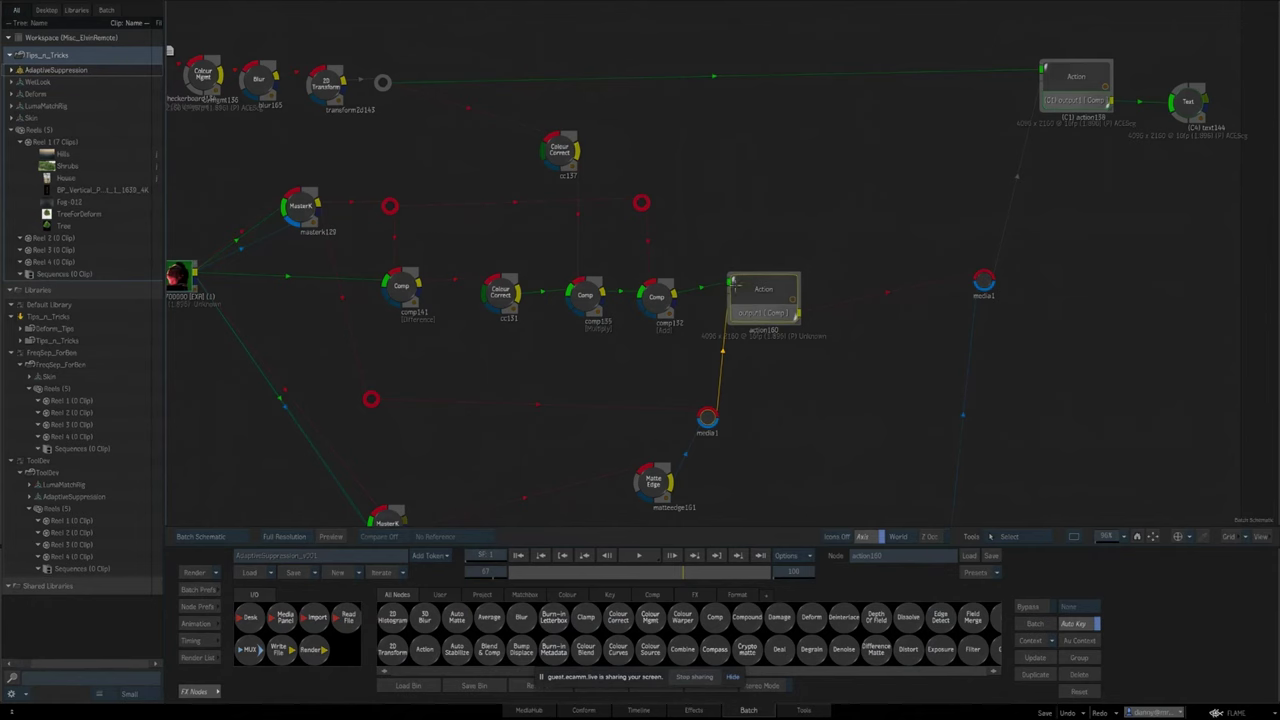
{"action": "left_click_drag", "start_coordinate": [760, 400], "coordinate": [769, 363]}
{"action": "left_click_drag", "start_coordinate": [773, 265], "coordinate": [796, 277]}
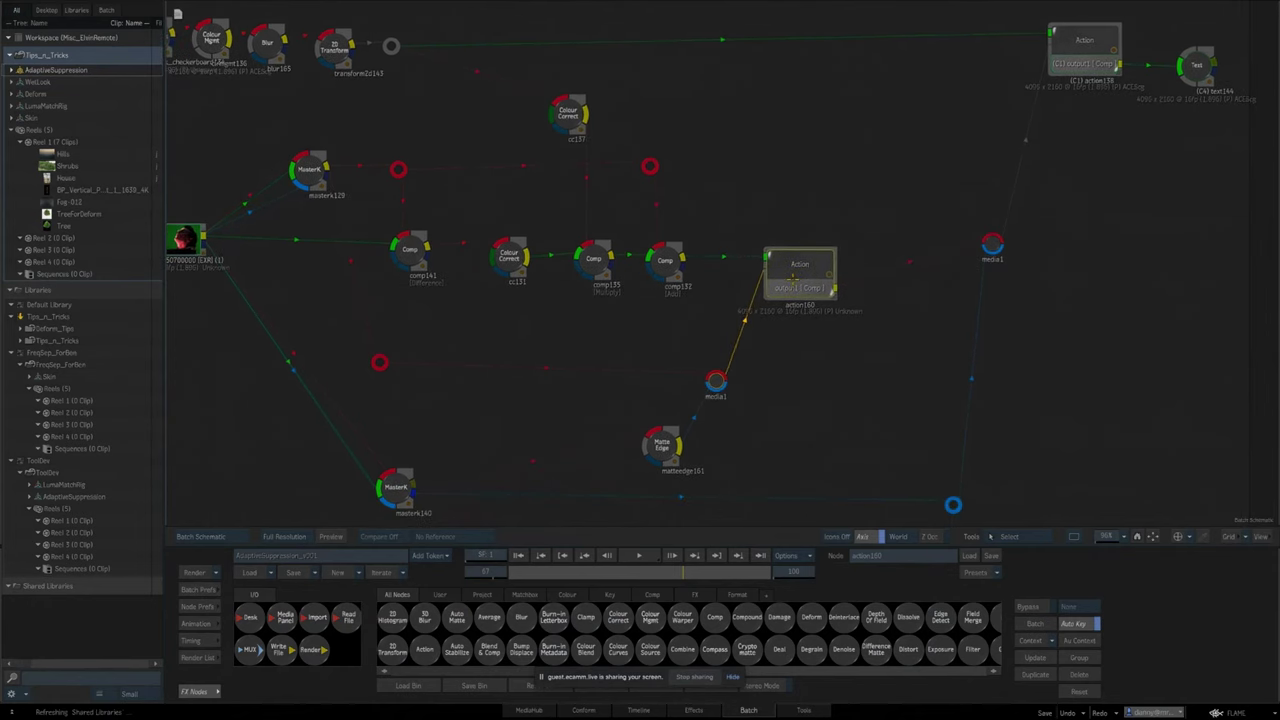
Duplicate the chain of Comp and Colour Correct nodes ending at comp132 and place the copy below the original.
{"action": "left_click_drag", "start_coordinate": [568, 113], "coordinate": [565, 111]}
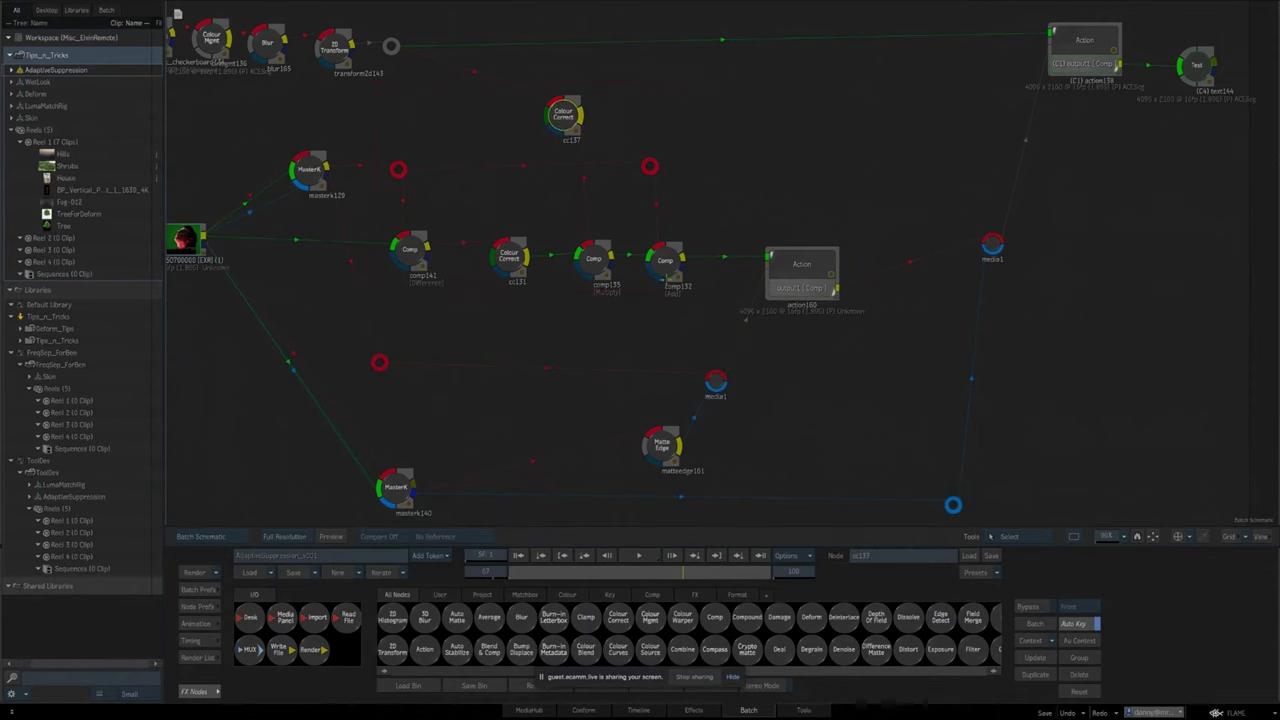
{"action": "left_click_drag", "start_coordinate": [666, 278], "coordinate": [667, 274]}
{"action": "right_click", "coordinate": [667, 268]}
{"action": "left_click", "coordinate": [700, 328]}
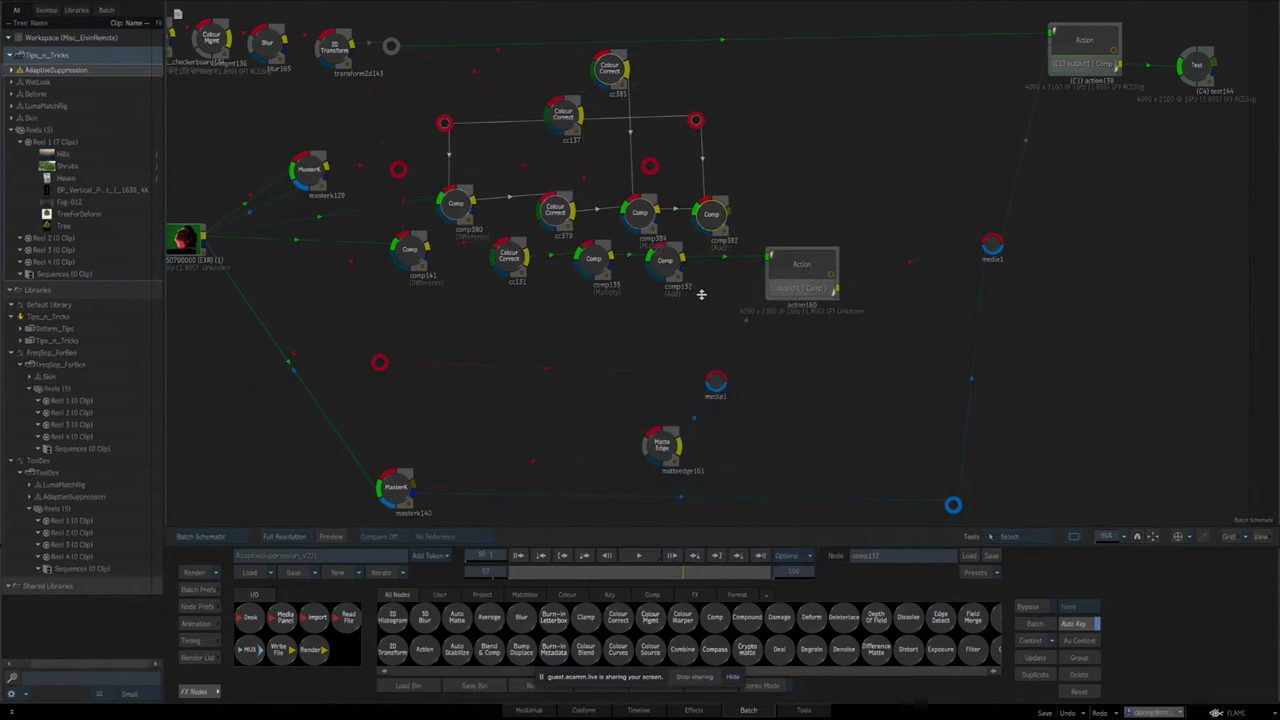
{"action": "left_click_drag", "start_coordinate": [712, 221], "coordinate": [646, 403]}
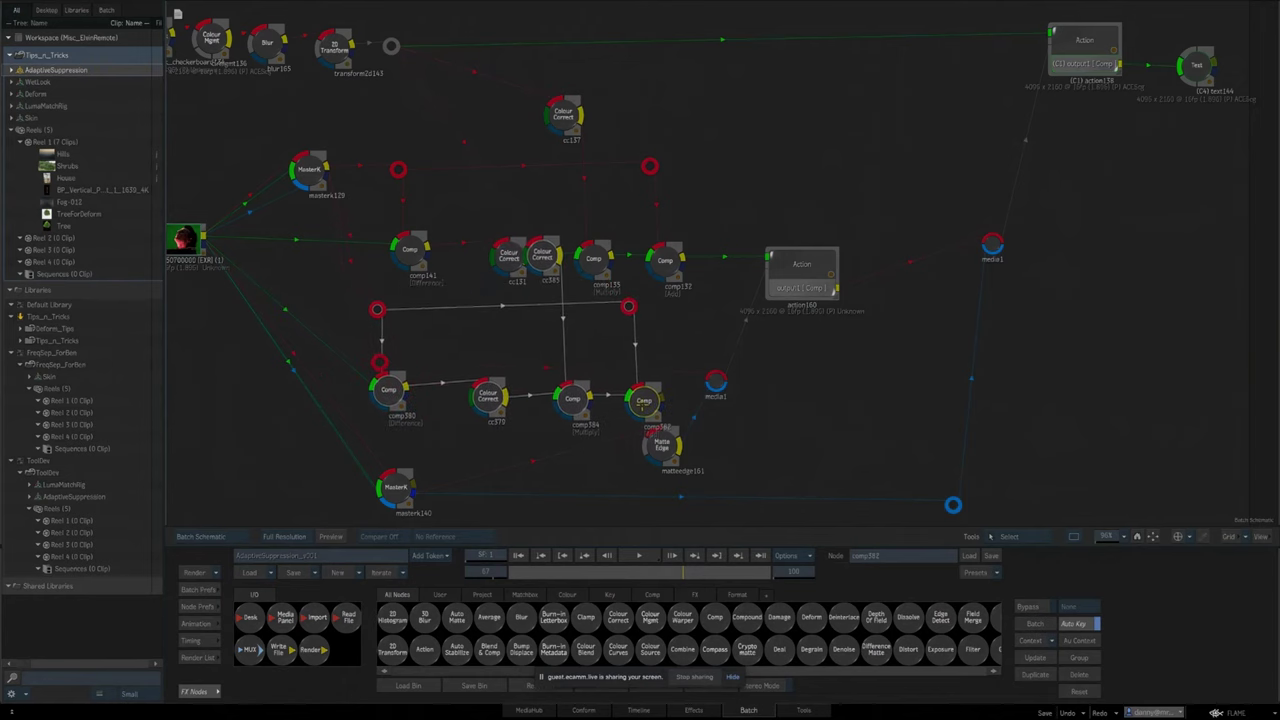
Add another media input to action160 and place it beside its existing media node, near the duplicated chain.
{"action": "left_click_drag", "start_coordinate": [771, 433], "coordinate": [815, 339]}
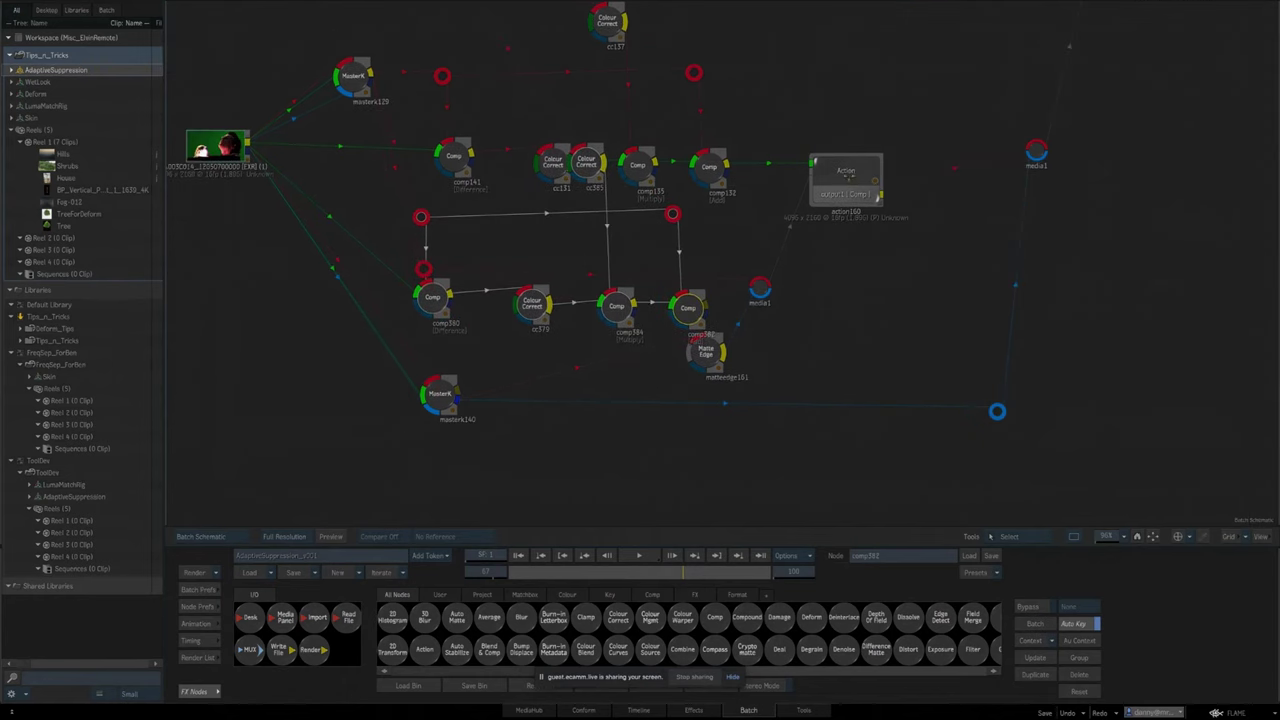
{"action": "left_click", "coordinate": [847, 173]}
{"action": "key", "text": "n"}
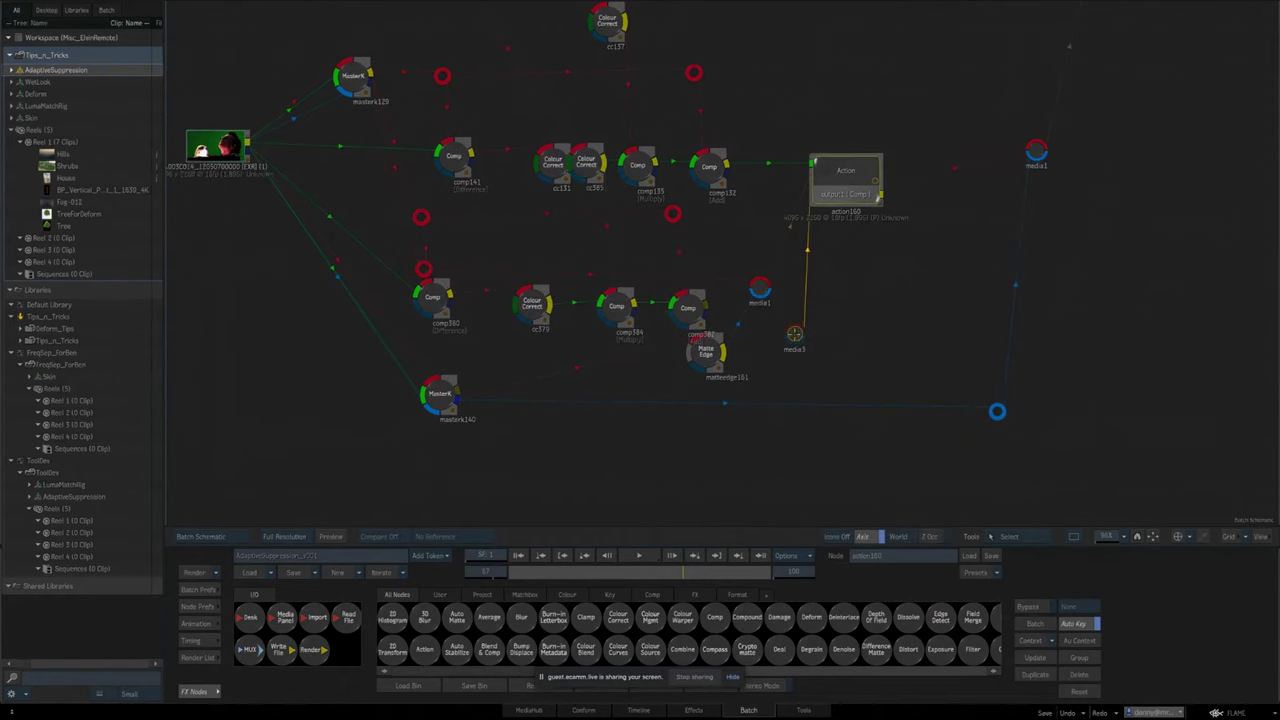
{"action": "left_click_drag", "start_coordinate": [791, 339], "coordinate": [796, 310]}
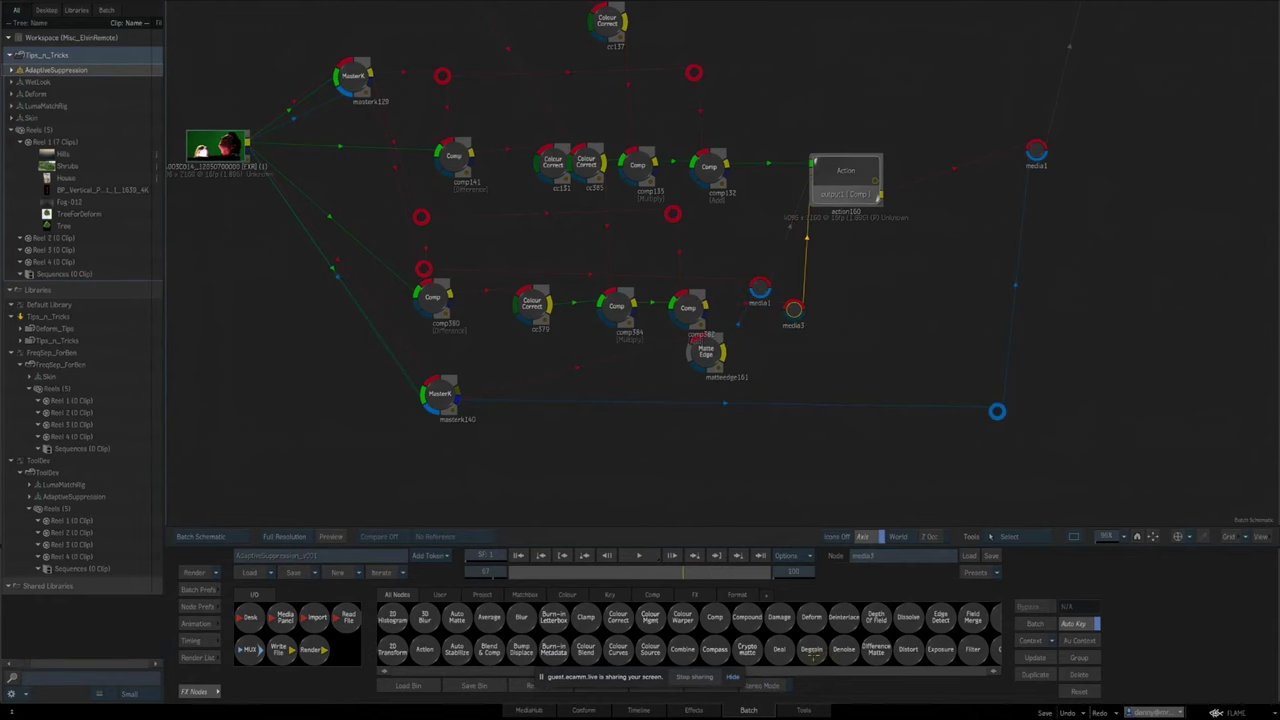
Add a GMask Tracer node beside the Matte Edge node, feed it into media3 as matte, and move media3 slightly aside.
{"action": "key", "text": "g"}
{"action": "left_click_drag", "start_coordinate": [717, 652], "coordinate": [785, 351]}
{"action": "left_click", "coordinate": [780, 350]}
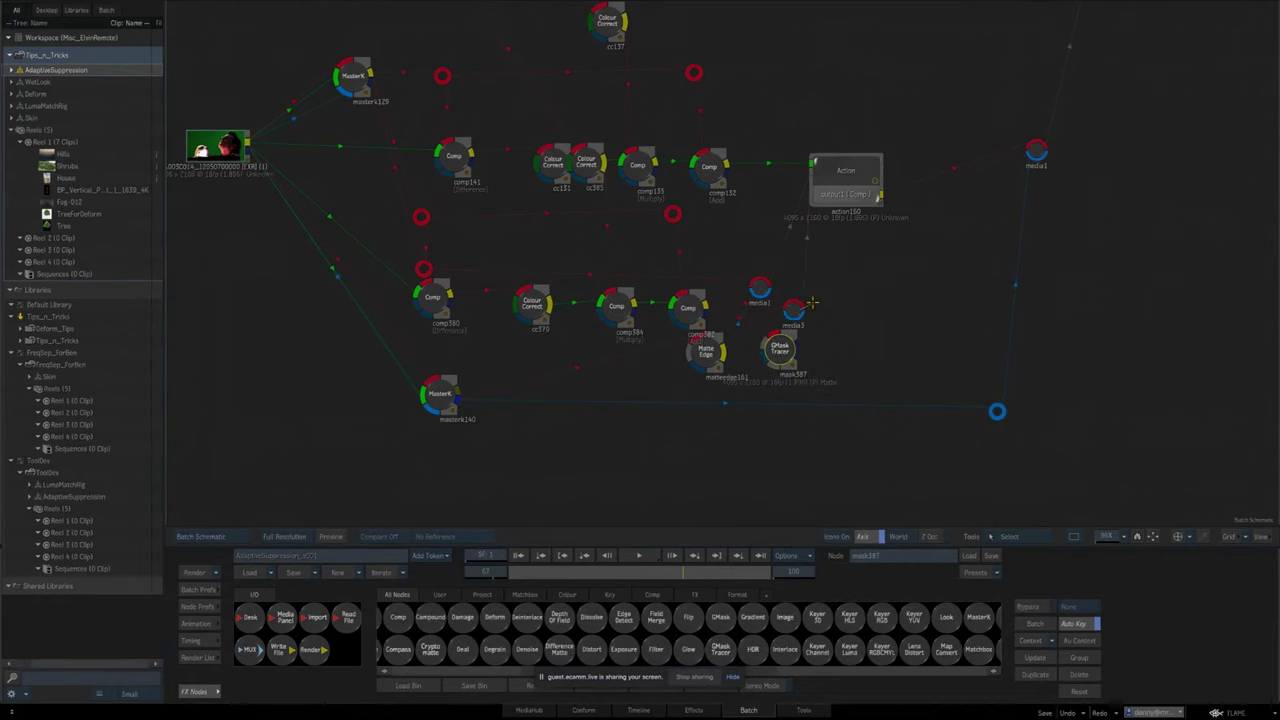
{"action": "left_click_drag", "start_coordinate": [795, 308], "coordinate": [825, 317]}
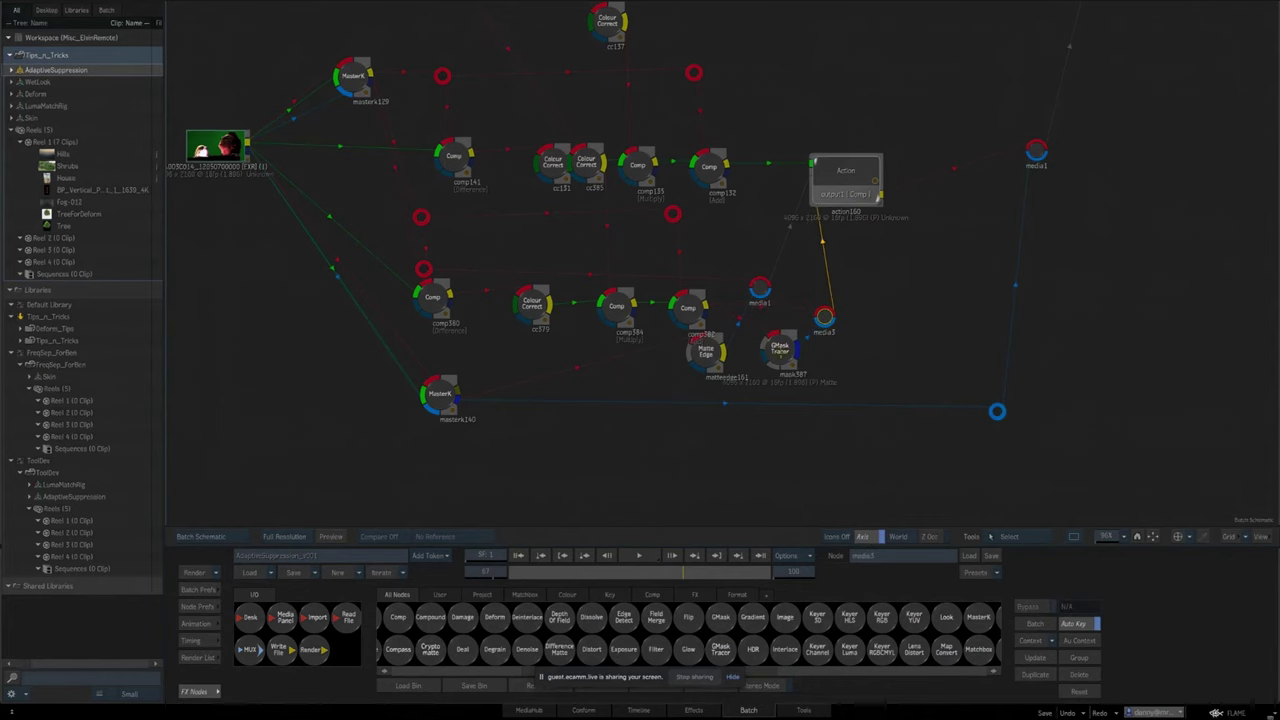
Open the new GMask Tracer and draw a closed mask shape over the man's chin, cheek and eye area in the front view.
{"action": "double_click", "coordinate": [781, 353]}
{"action": "double_click", "coordinate": [679, 628]}
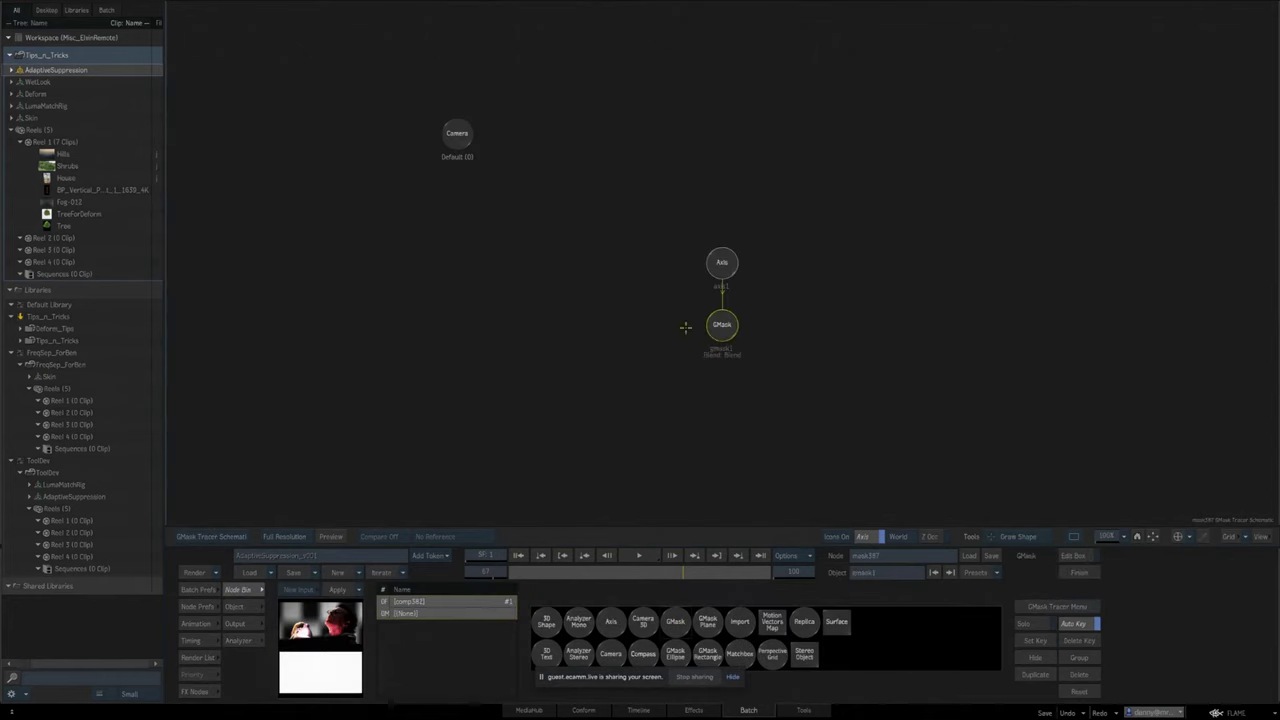
{"action": "key", "text": "F1"}
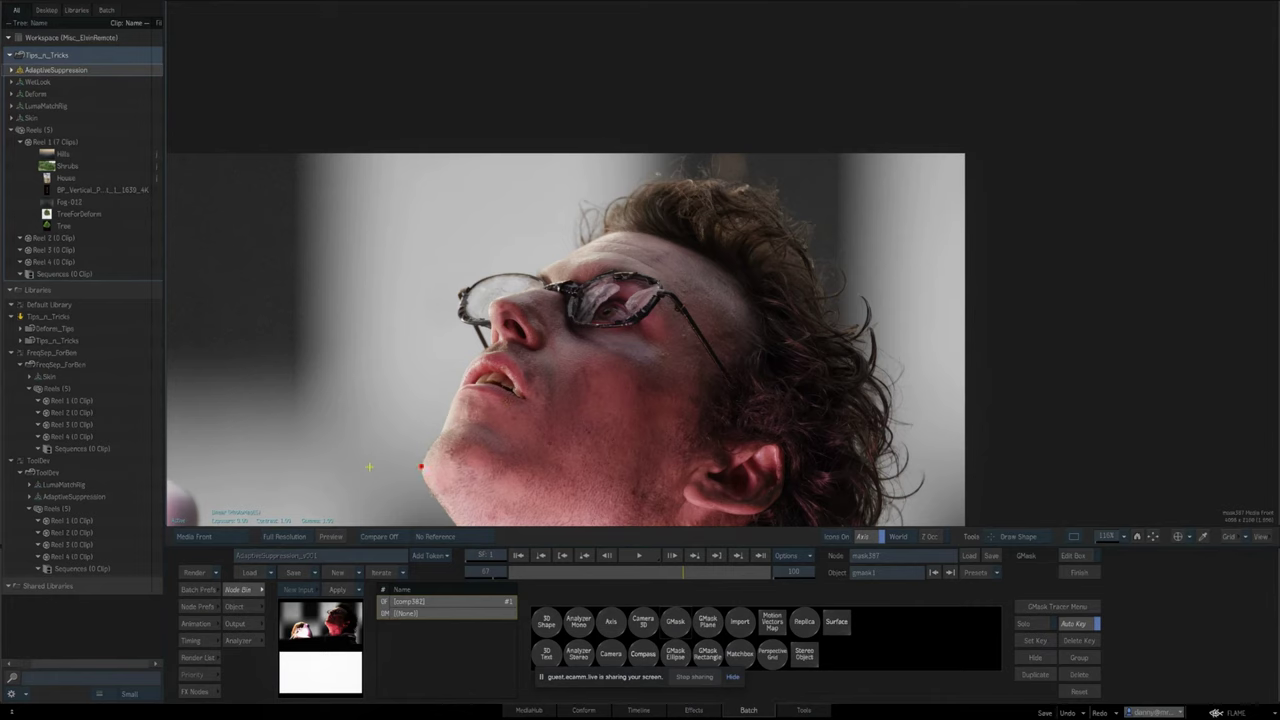
{"action": "left_click", "coordinate": [661, 177]}
{"action": "left_click", "coordinate": [615, 164]}
{"action": "left_click", "coordinate": [563, 158]}
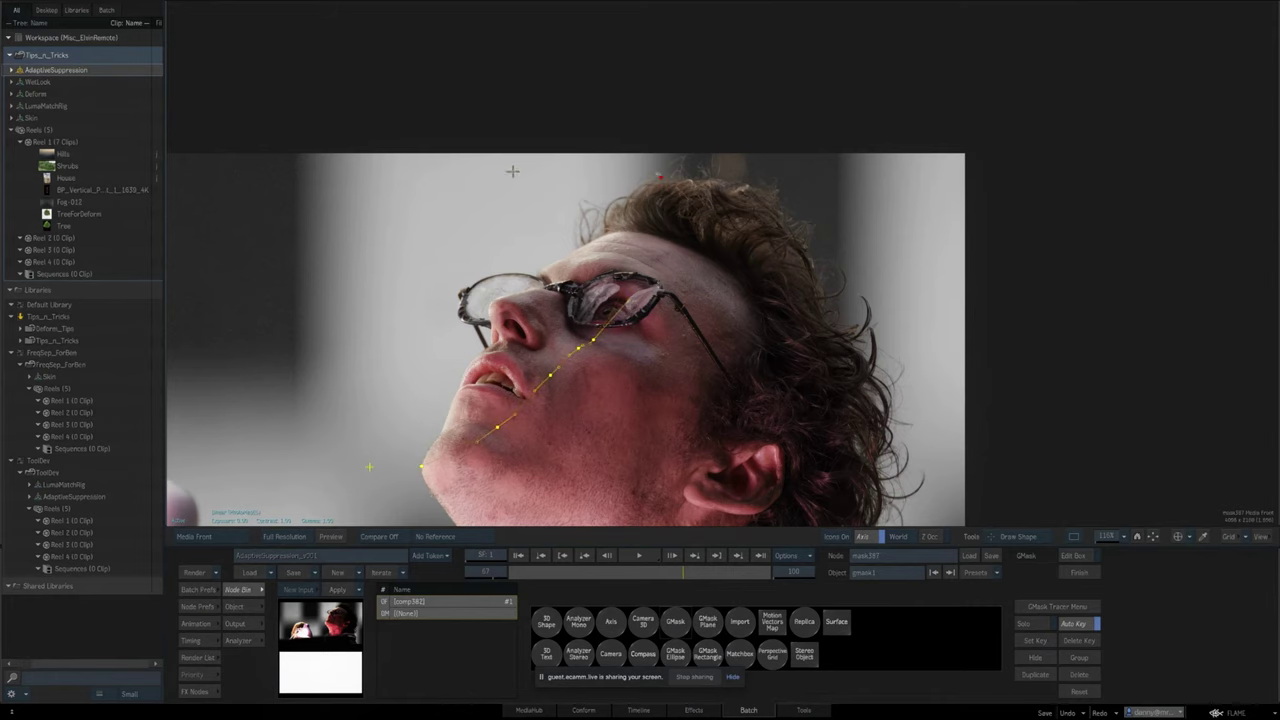
{"action": "left_click", "coordinate": [388, 358]}
{"action": "left_click", "coordinate": [421, 464]}
{"action": "key", "text": "Escape"}
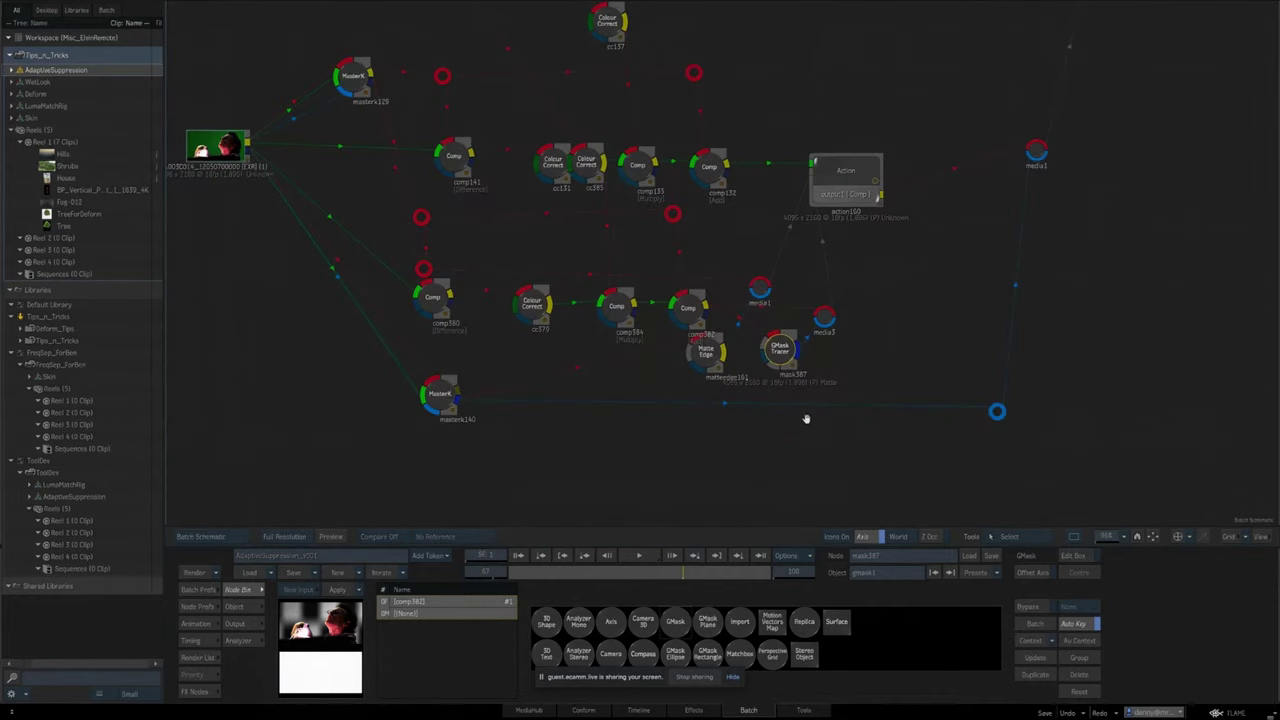
Move the cc385 Colour Correct node out of the first chain to between the two chains, view its result and reset its settings.
{"action": "left_click_drag", "start_coordinate": [806, 419], "coordinate": [753, 462]}
{"action": "left_click", "coordinate": [660, 387]}
{"action": "left_click_drag", "start_coordinate": [743, 322], "coordinate": [825, 391]}
{"action": "left_click_drag", "start_coordinate": [637, 285], "coordinate": [630, 350]}
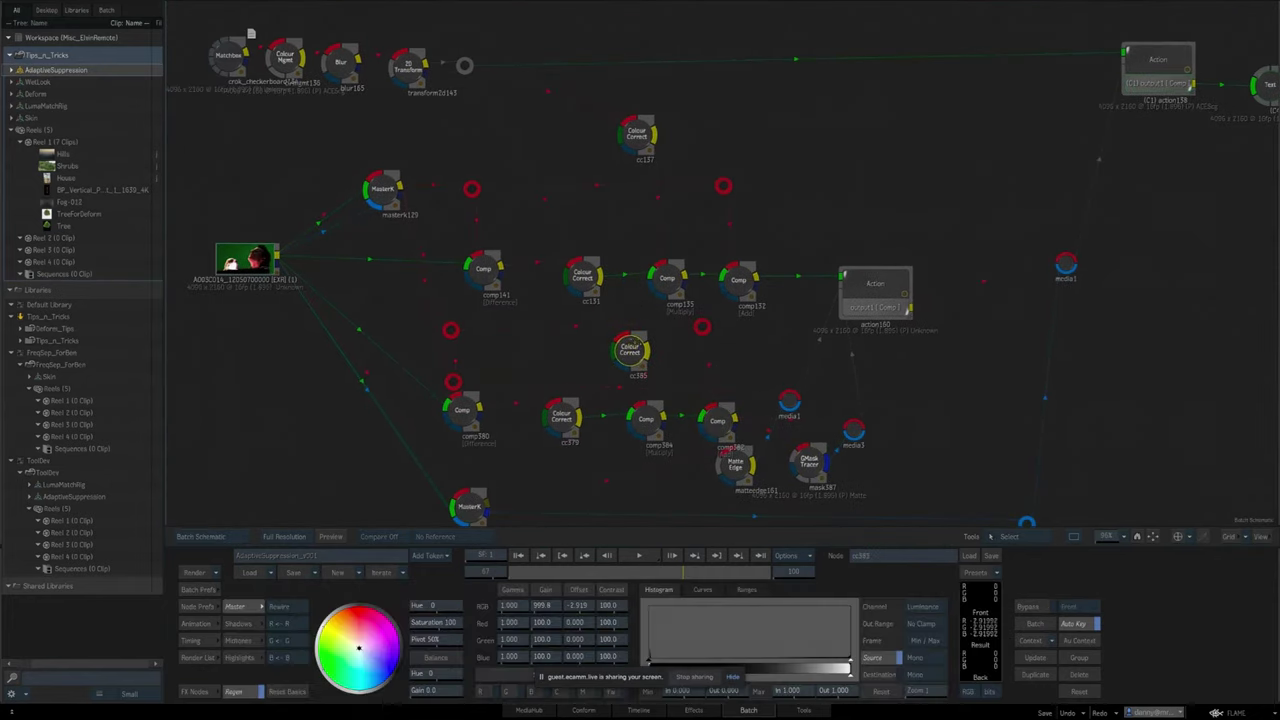
{"action": "key", "text": "F4"}
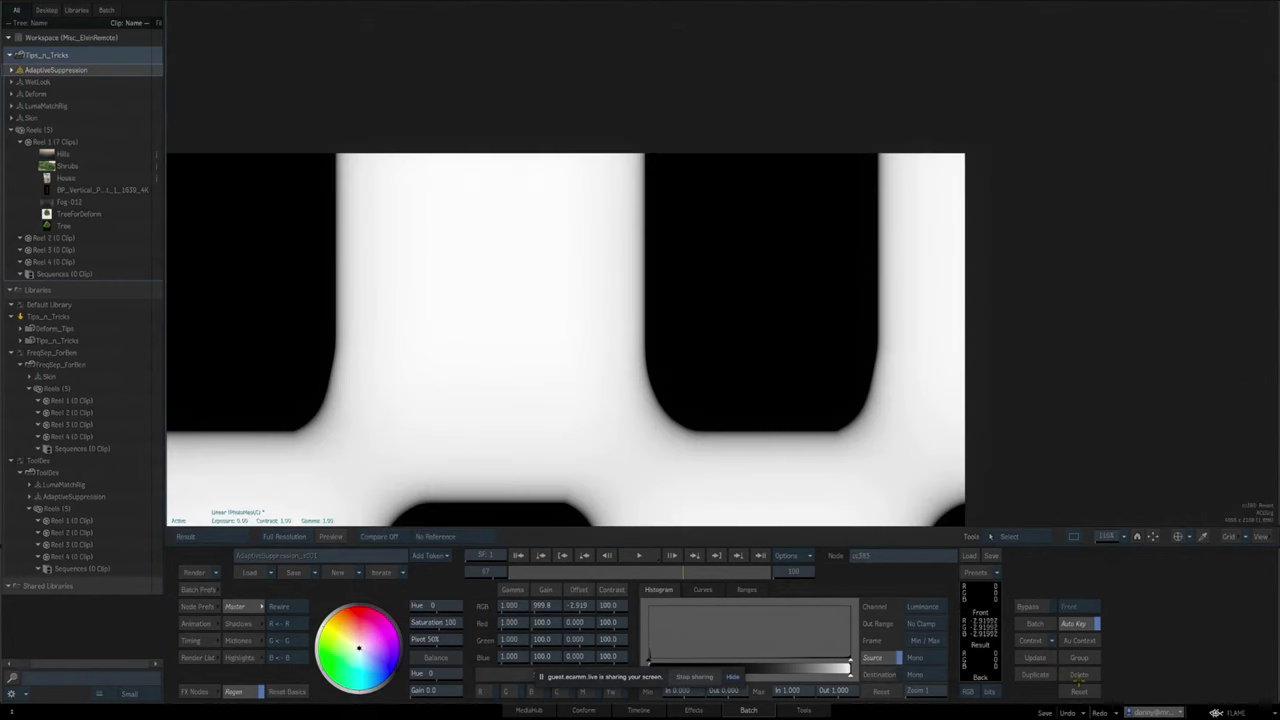
{"action": "key", "text": "Escape"}
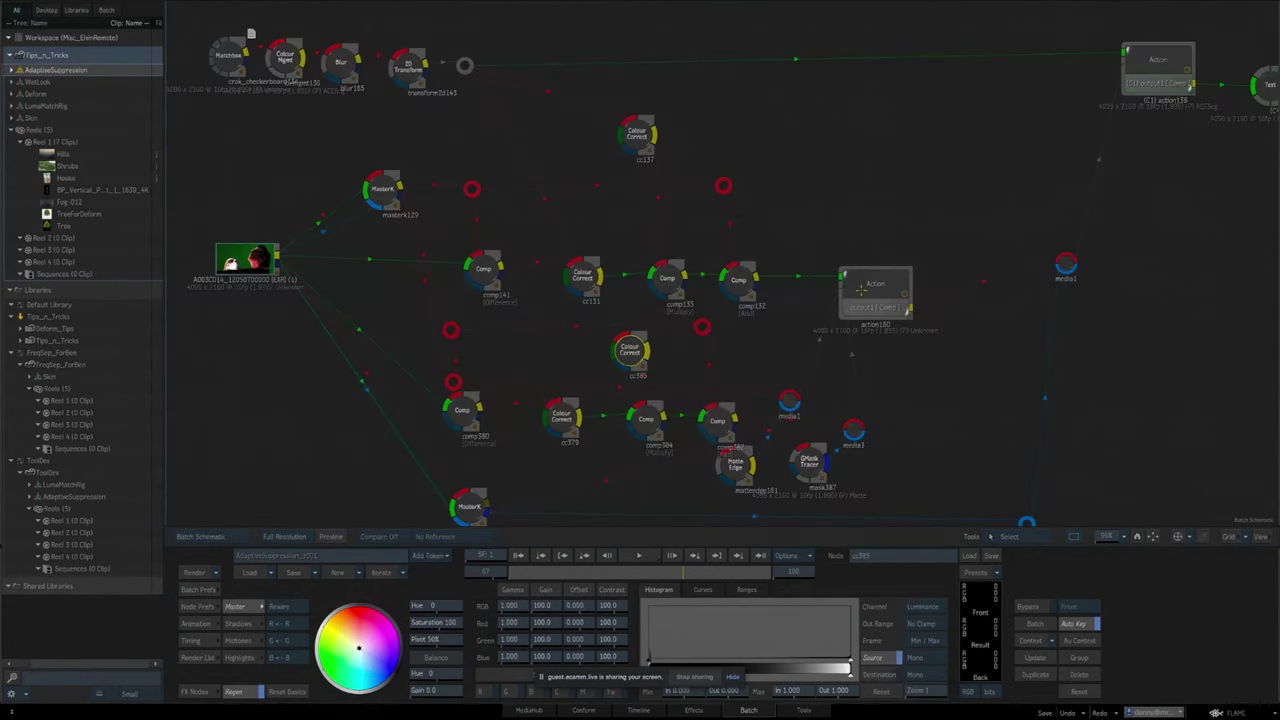
View action160's composite output and compare it repeatedly with its back input on the man's face.
{"action": "left_click", "coordinate": [860, 290]}
{"action": "key", "text": "F4"}
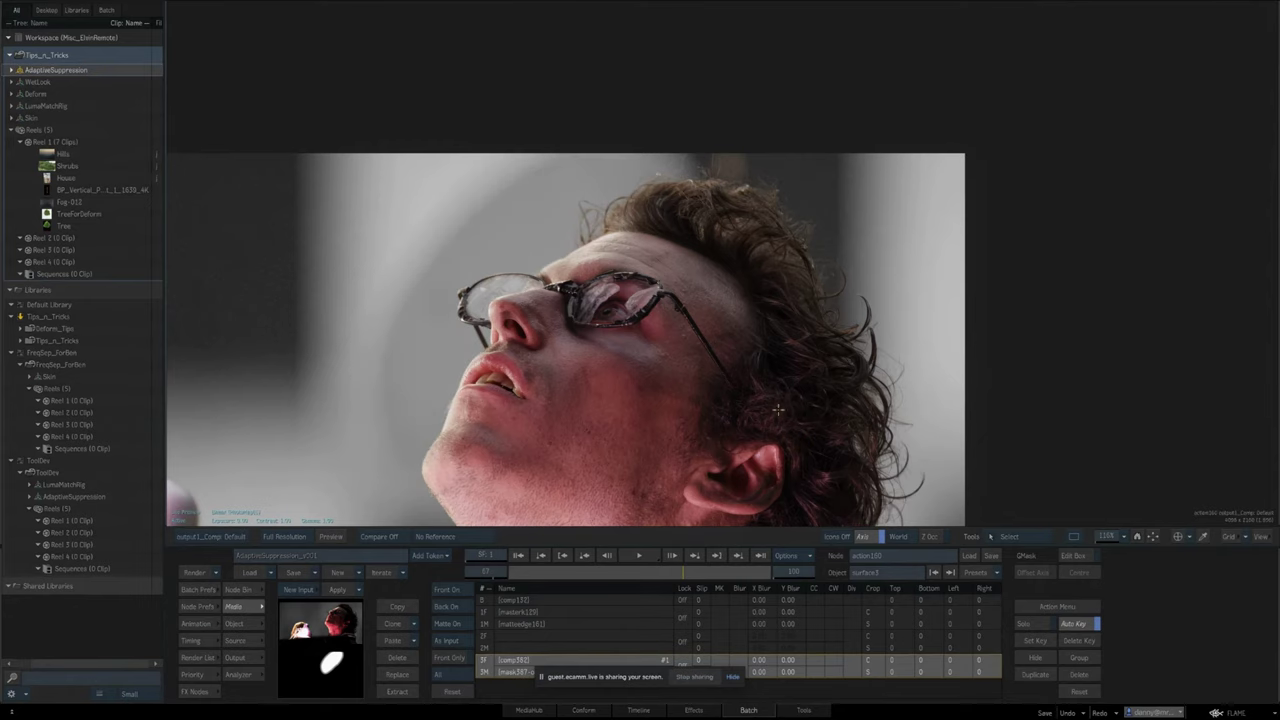
{"action": "left_click_drag", "start_coordinate": [778, 409], "coordinate": [790, 392]}
{"action": "key", "text": "F2"}
{"action": "key", "text": "F4"}
{"action": "key", "text": "F2"}
{"action": "key", "text": "F4"}
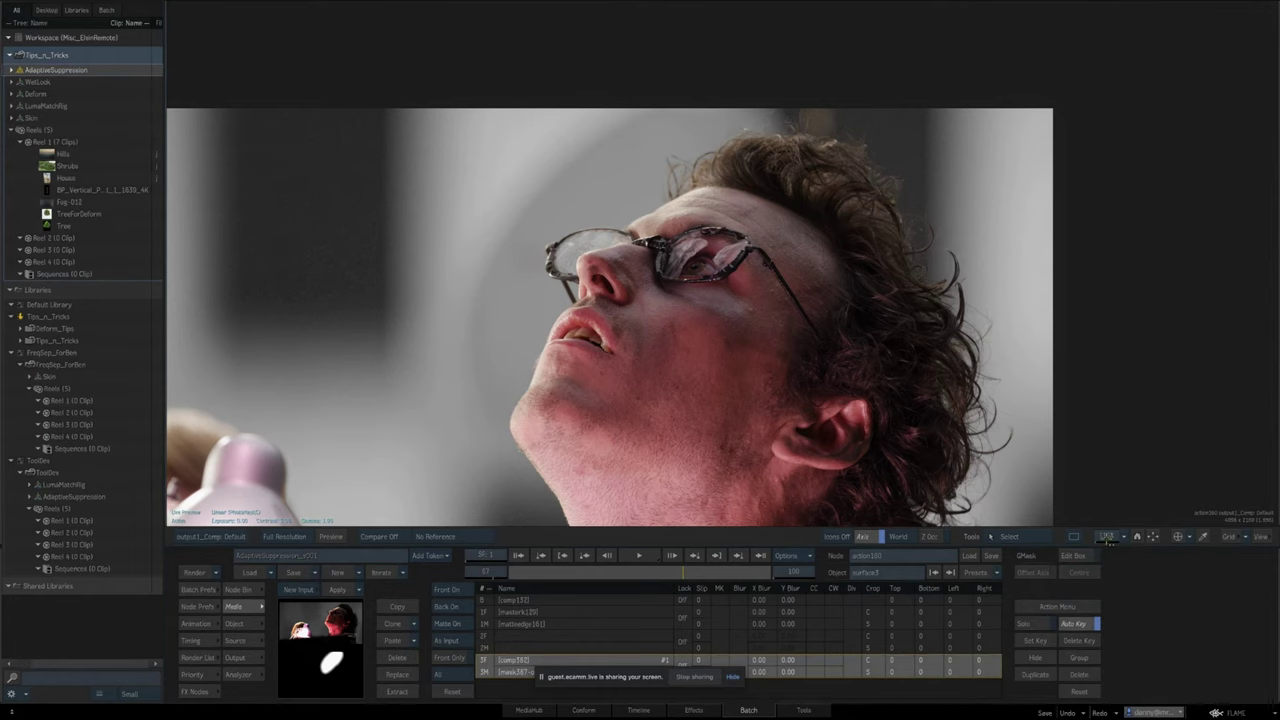
{"action": "left_click", "coordinate": [1105, 537]}
{"action": "key", "text": "Escape"}
Review the settings of the cc137, comp141, comp132 and cc131 nodes in the suppression chain.
{"action": "left_click_drag", "start_coordinate": [756, 376], "coordinate": [744, 346]}
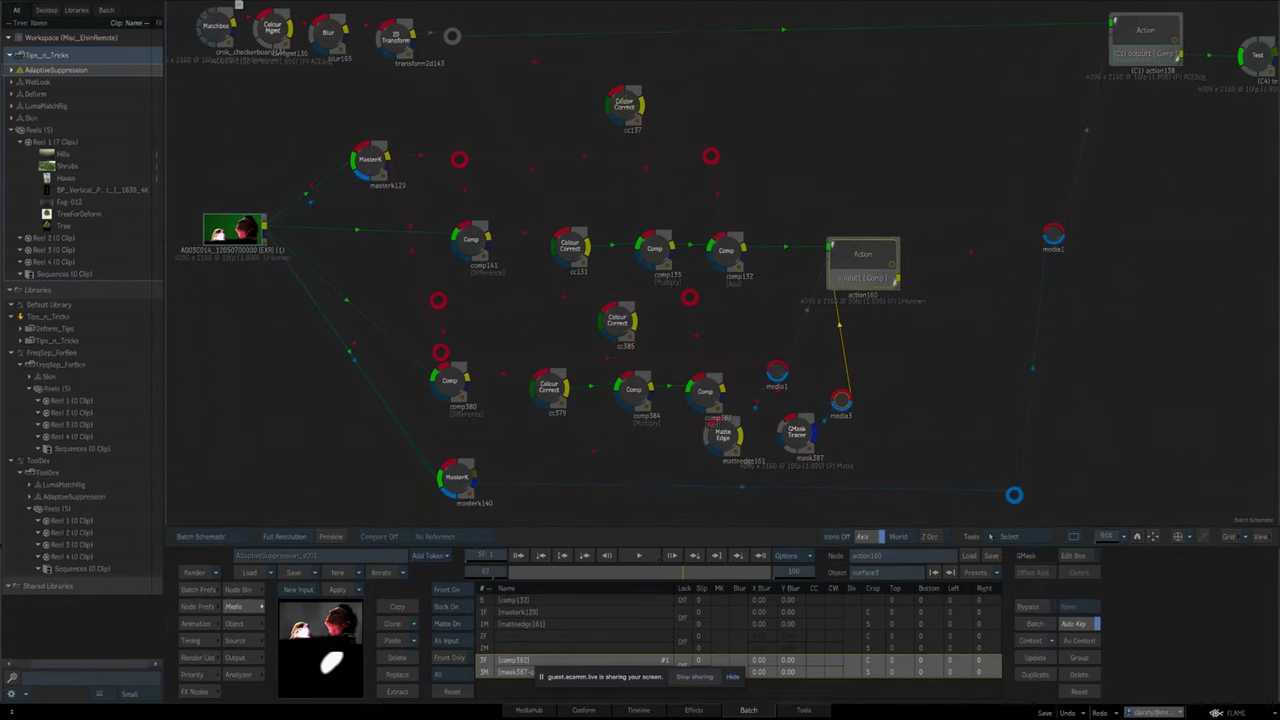
{"action": "left_click", "coordinate": [624, 104]}
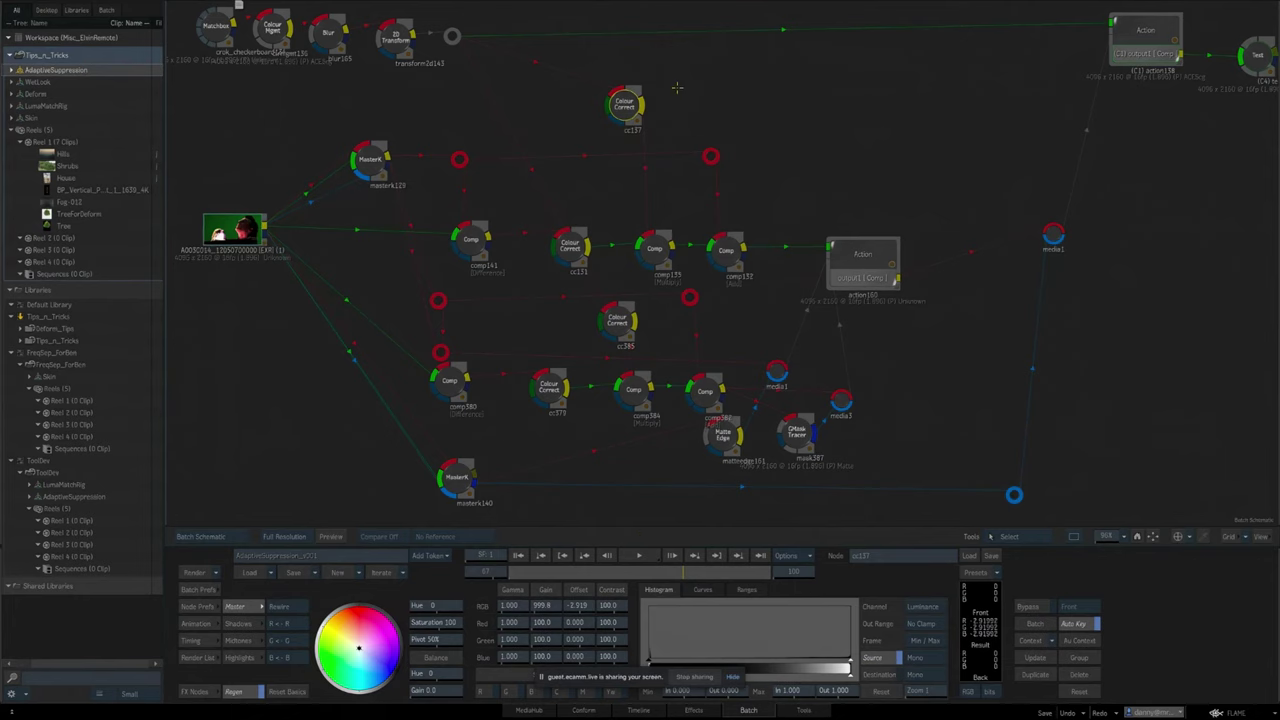
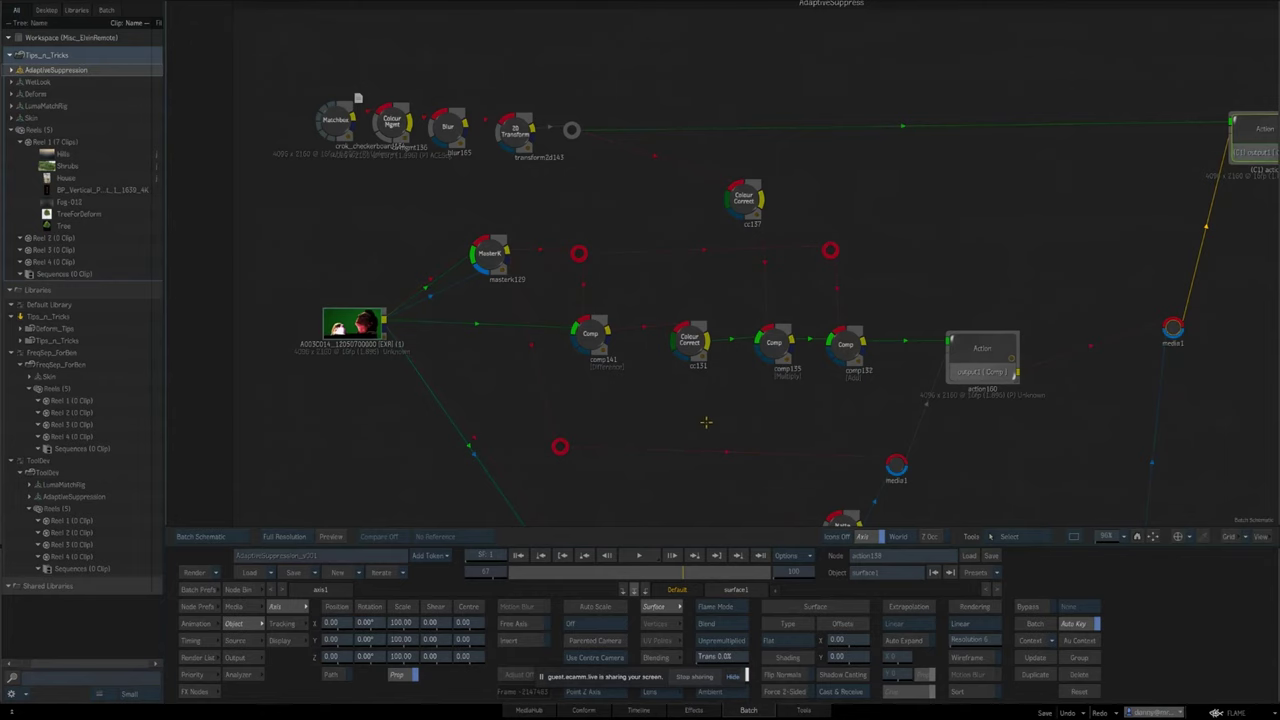
{"action": "left_click", "coordinate": [588, 340]}
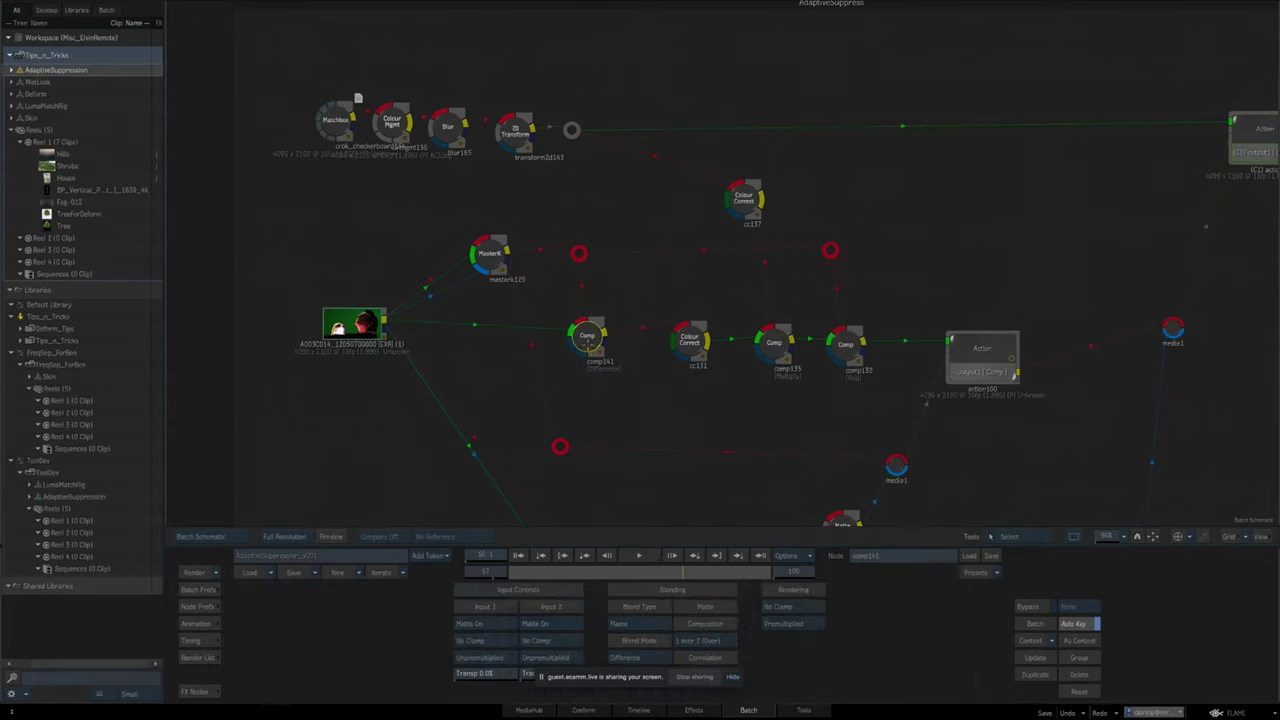
{"action": "left_click", "coordinate": [846, 347]}
{"action": "left_click", "coordinate": [590, 337]}
{"action": "left_click_drag", "start_coordinate": [599, 328], "coordinate": [596, 329]}
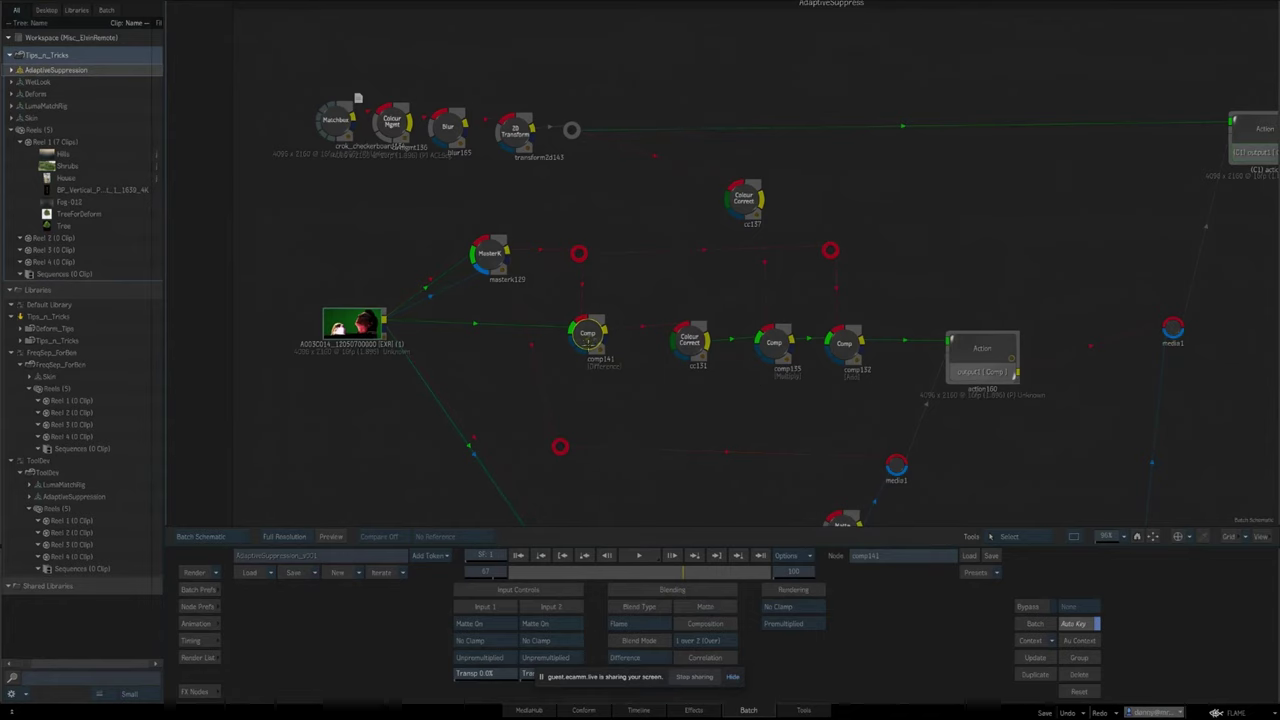
{"action": "left_click_drag", "start_coordinate": [589, 339], "coordinate": [586, 339]}
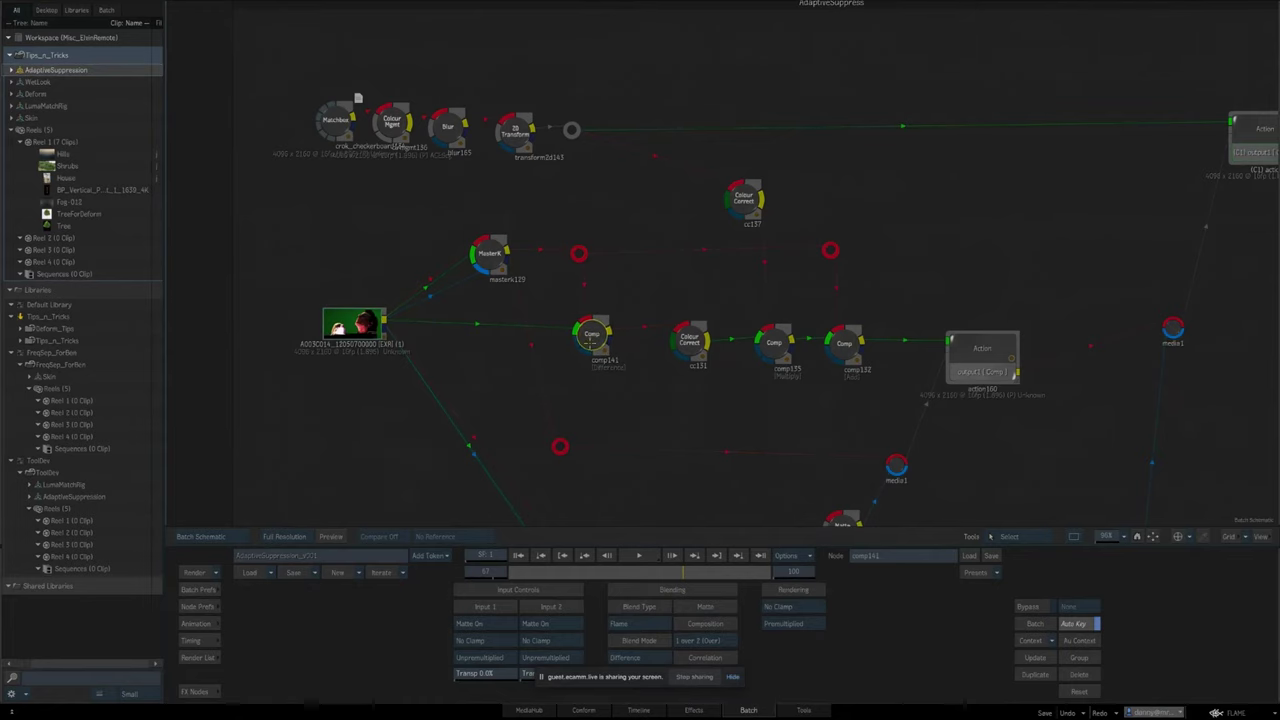
{"action": "left_click_drag", "start_coordinate": [589, 322], "coordinate": [591, 329]}
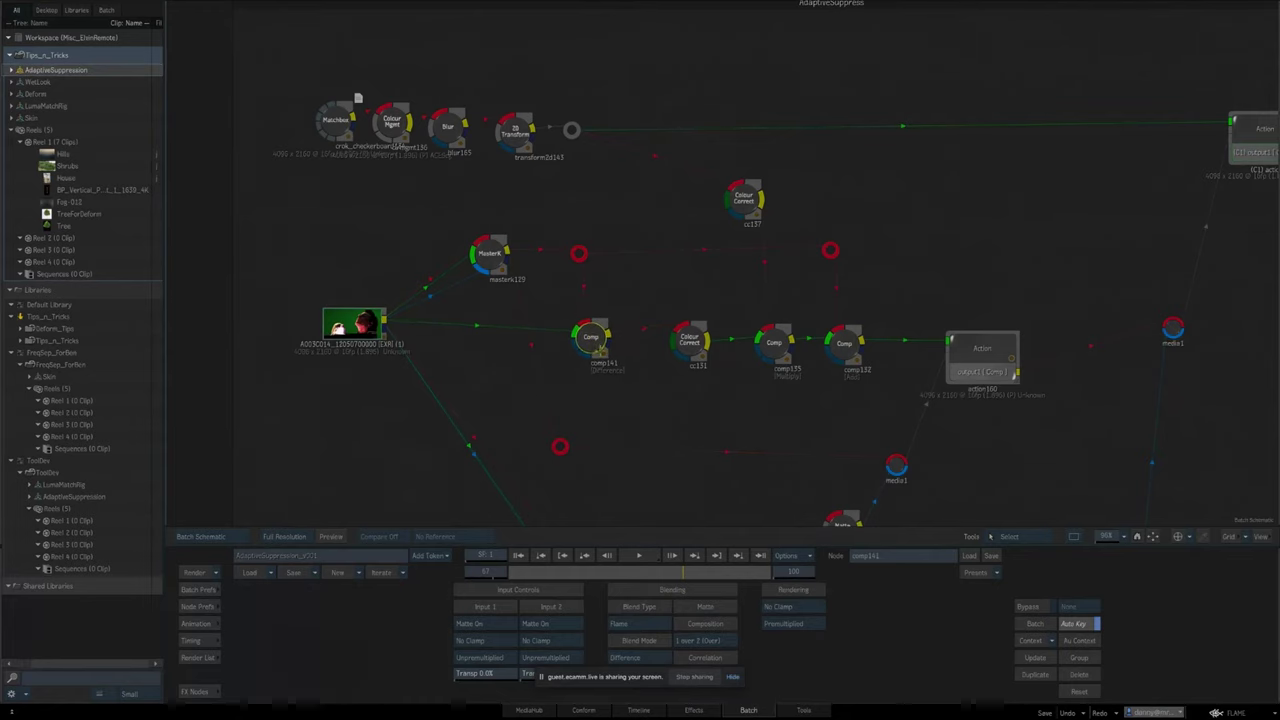
{"action": "left_click_drag", "start_coordinate": [686, 346], "coordinate": [683, 346]}
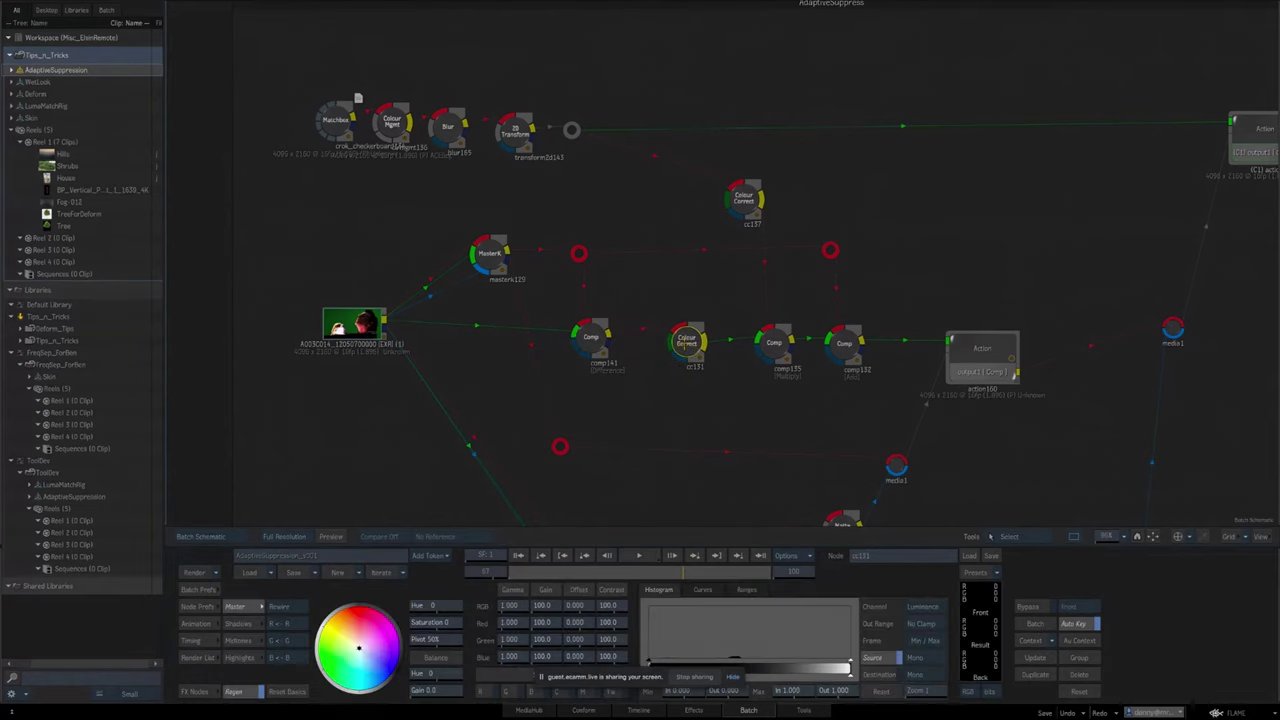
View comp141's result, set its blend mode to Subtract and swap its inputs.
{"action": "left_click", "coordinate": [591, 338]}
{"action": "key", "text": "F4"}
{"action": "left_click", "coordinate": [650, 657]}
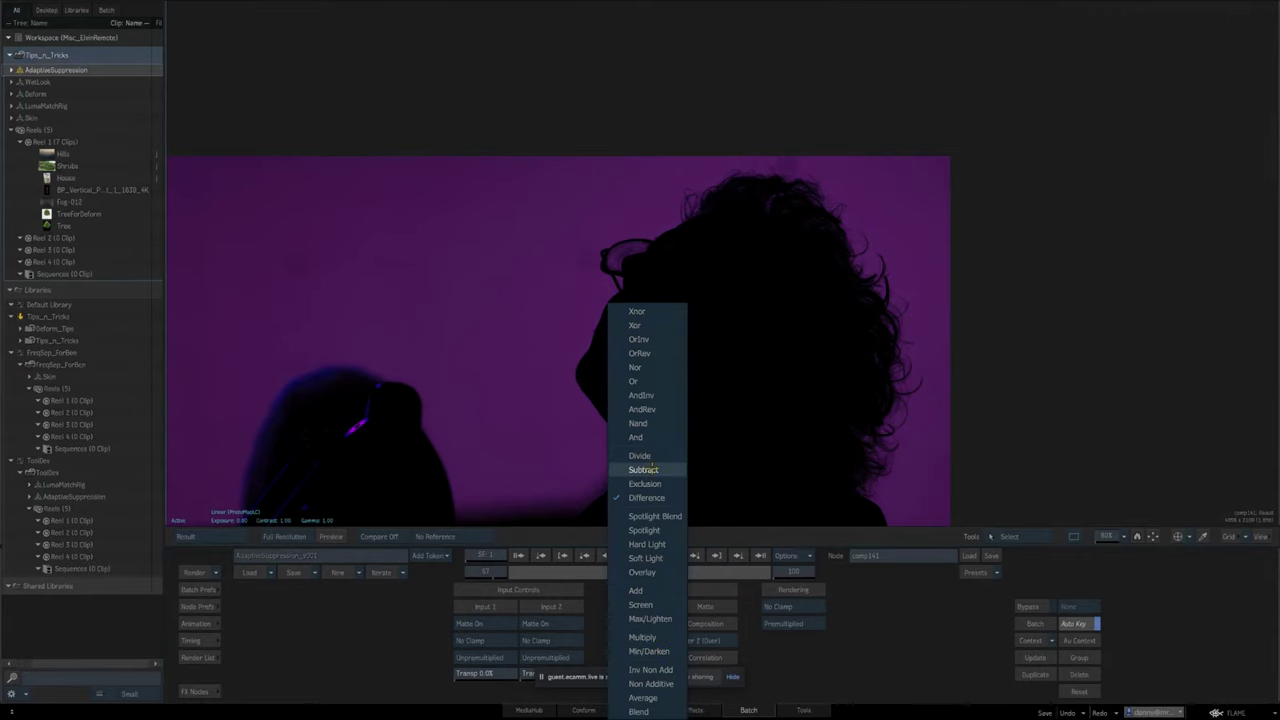
{"action": "left_click", "coordinate": [643, 468]}
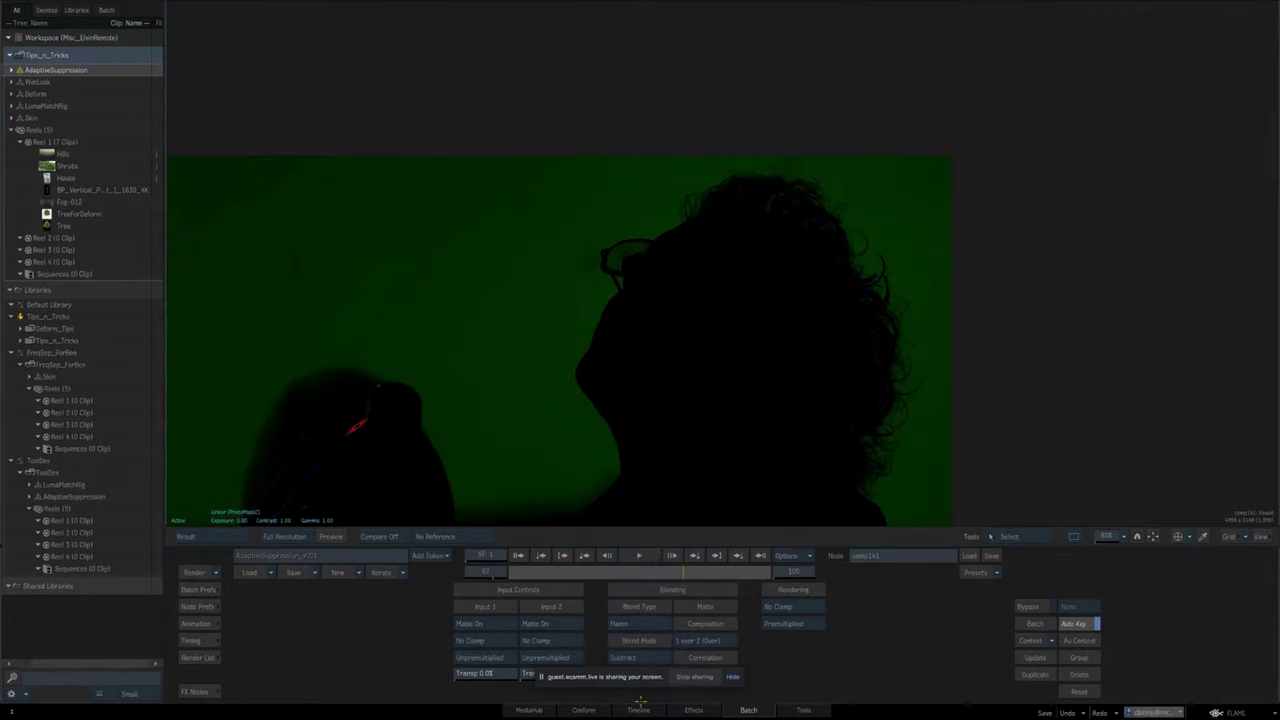
{"action": "left_click_drag", "start_coordinate": [620, 677], "coordinate": [1066, 621]}
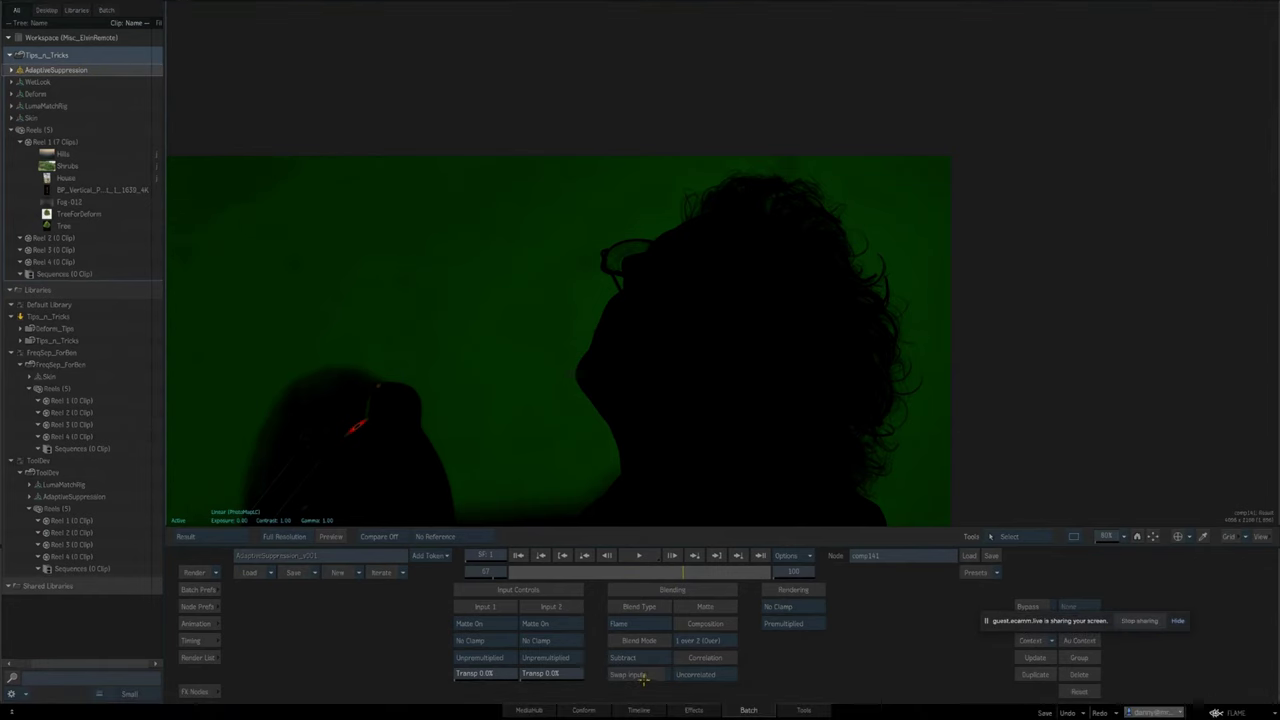
{"action": "left_click", "coordinate": [643, 678]}
Examine the result of the cc131 Colour Correct node fed by the subtracted comp.
{"action": "key", "text": "grave"}
{"action": "left_click", "coordinate": [715, 352]}
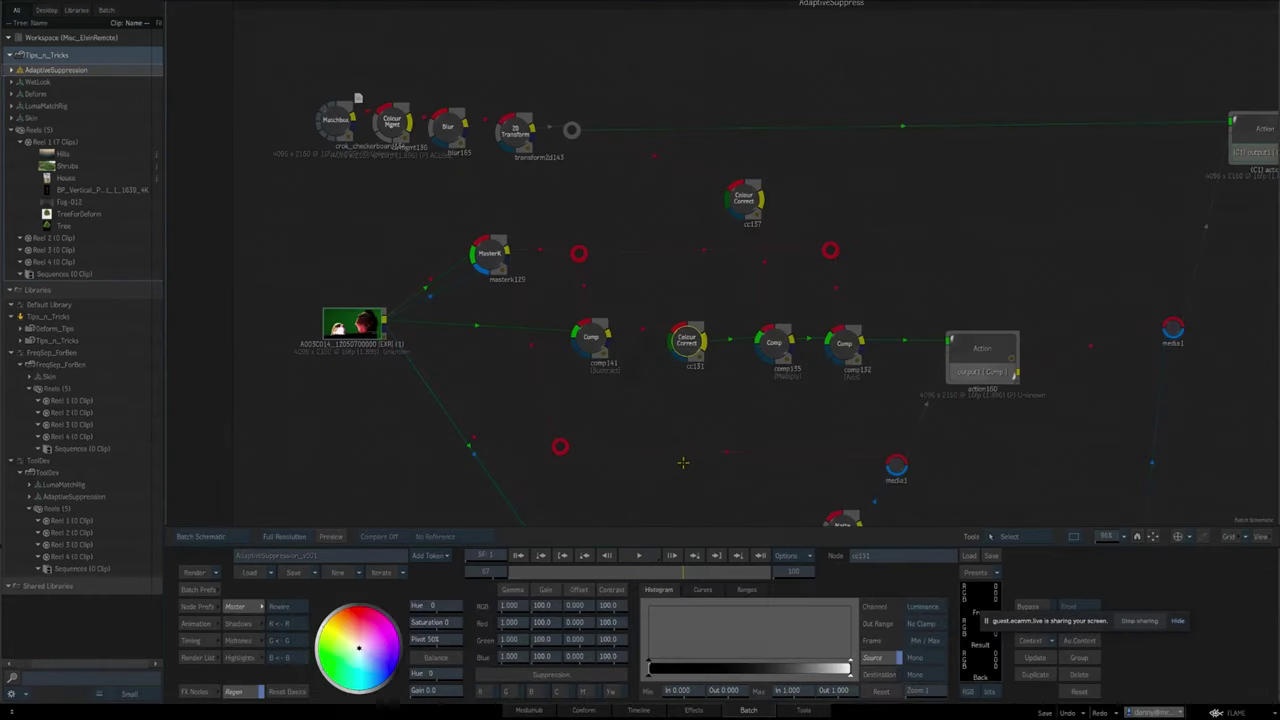
{"action": "key", "text": "grave"}
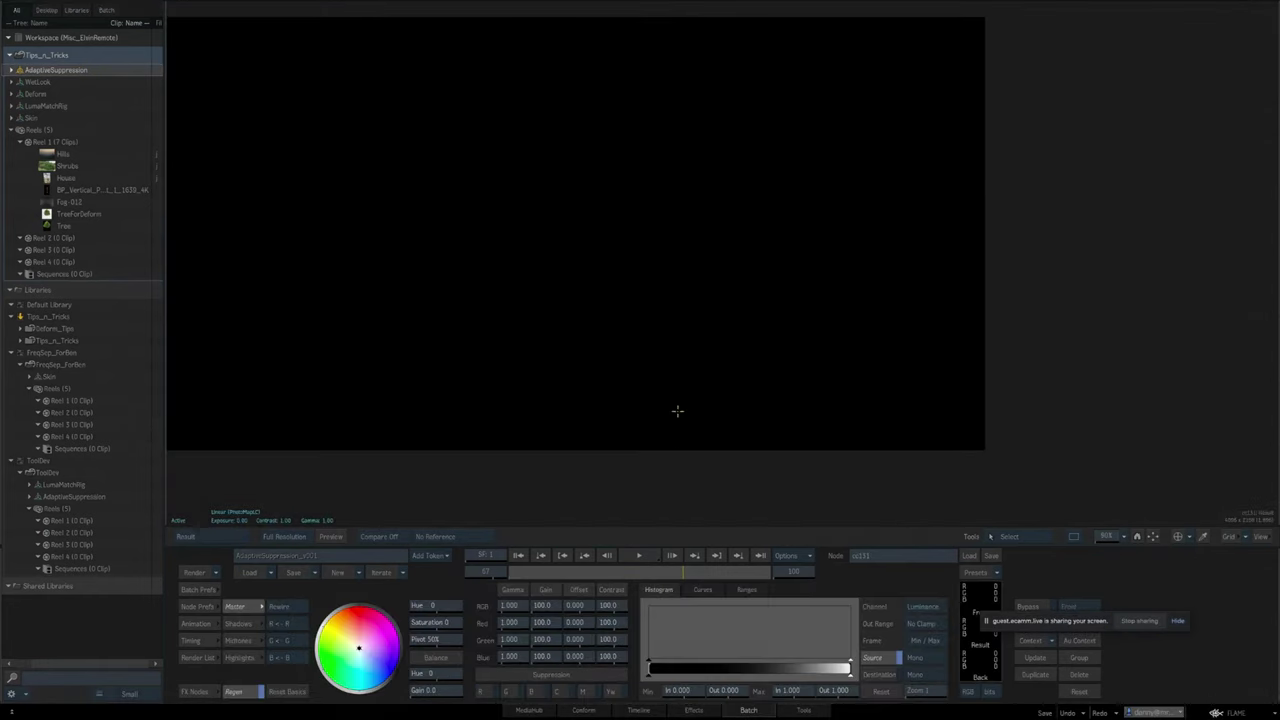
{"action": "left_click_drag", "start_coordinate": [585, 421], "coordinate": [830, 392]}
{"action": "left_click", "coordinate": [370, 520]}
{"action": "key", "text": "grave"}
Set comp141's blend mode to Difference and turn off its input swap.
{"action": "left_click", "coordinate": [600, 333]}
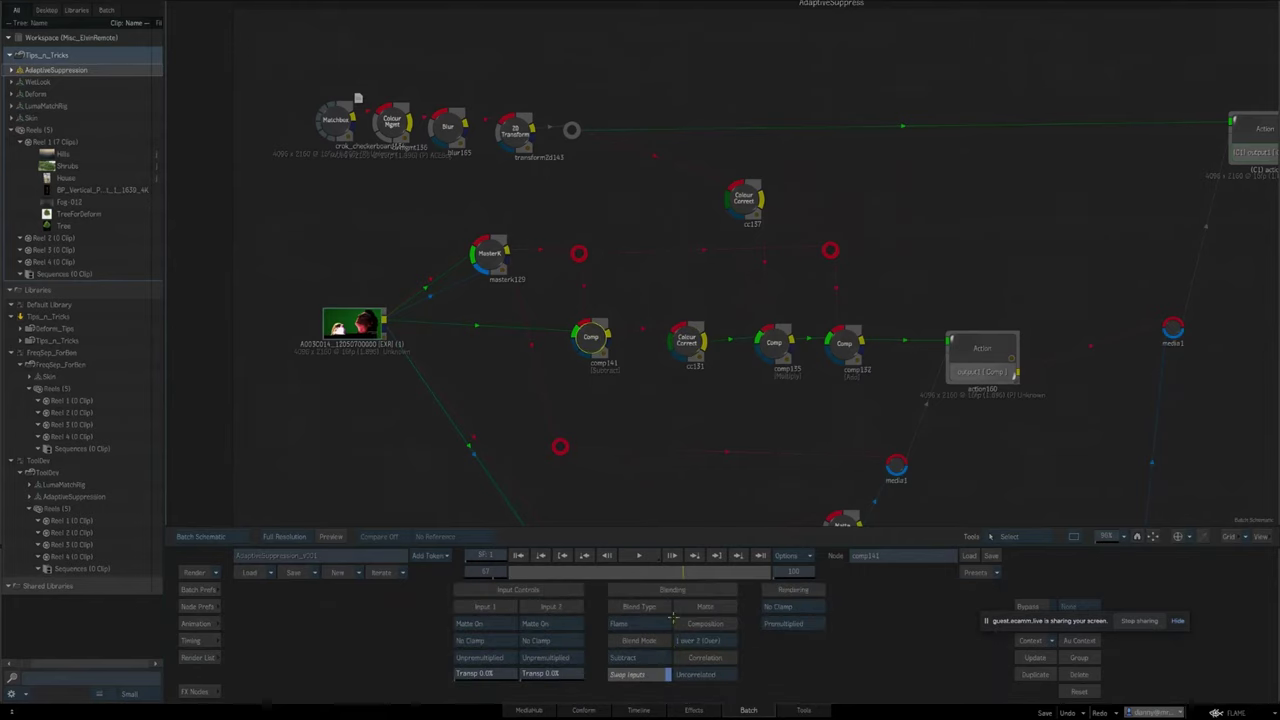
{"action": "key", "text": "F4"}
{"action": "left_click", "coordinate": [649, 657]}
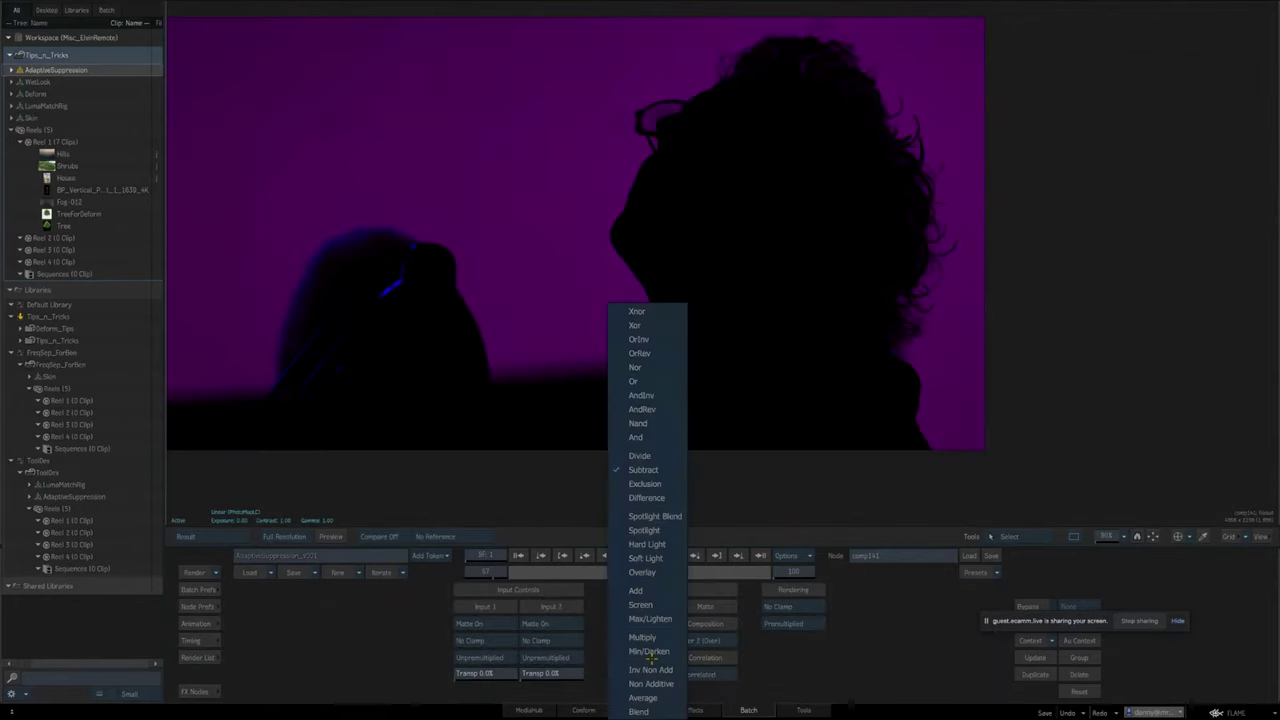
{"action": "left_click", "coordinate": [658, 492]}
{"action": "key", "text": "grave"}
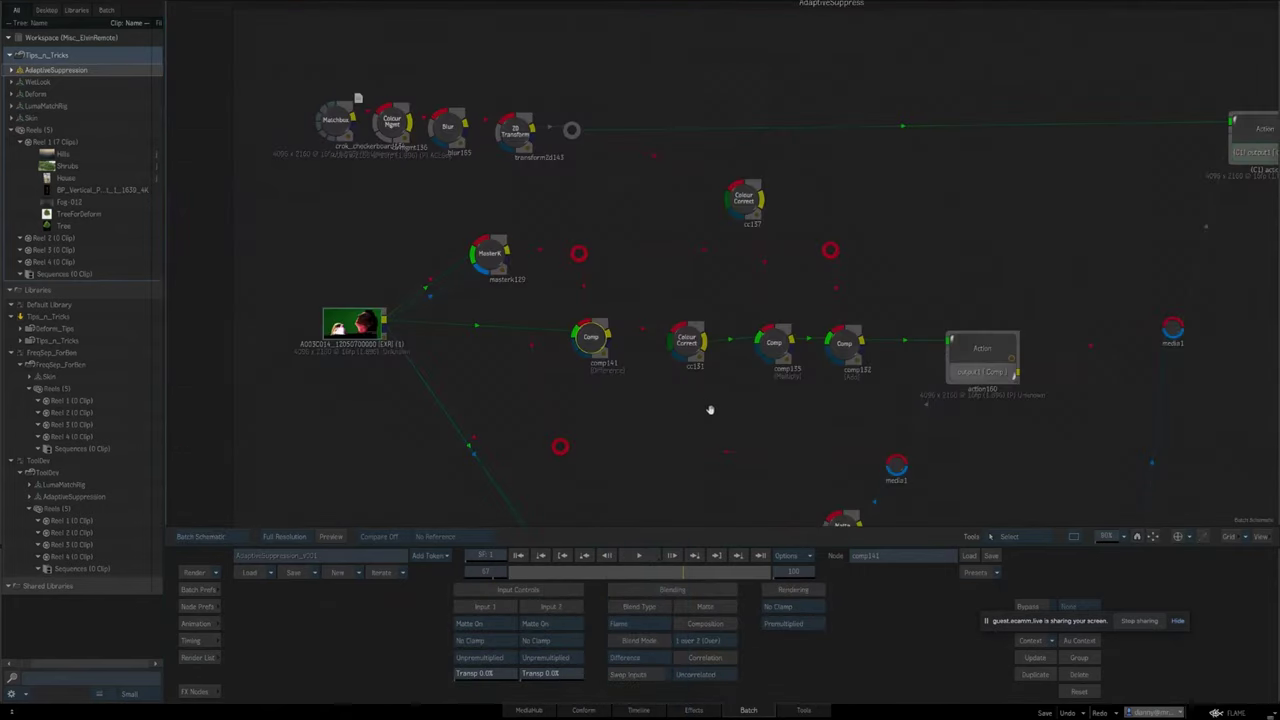
Review the settings of the masterk129 keyer and the comp132 Add node within the whole suppression setup.
{"action": "left_click", "coordinate": [489, 252]}
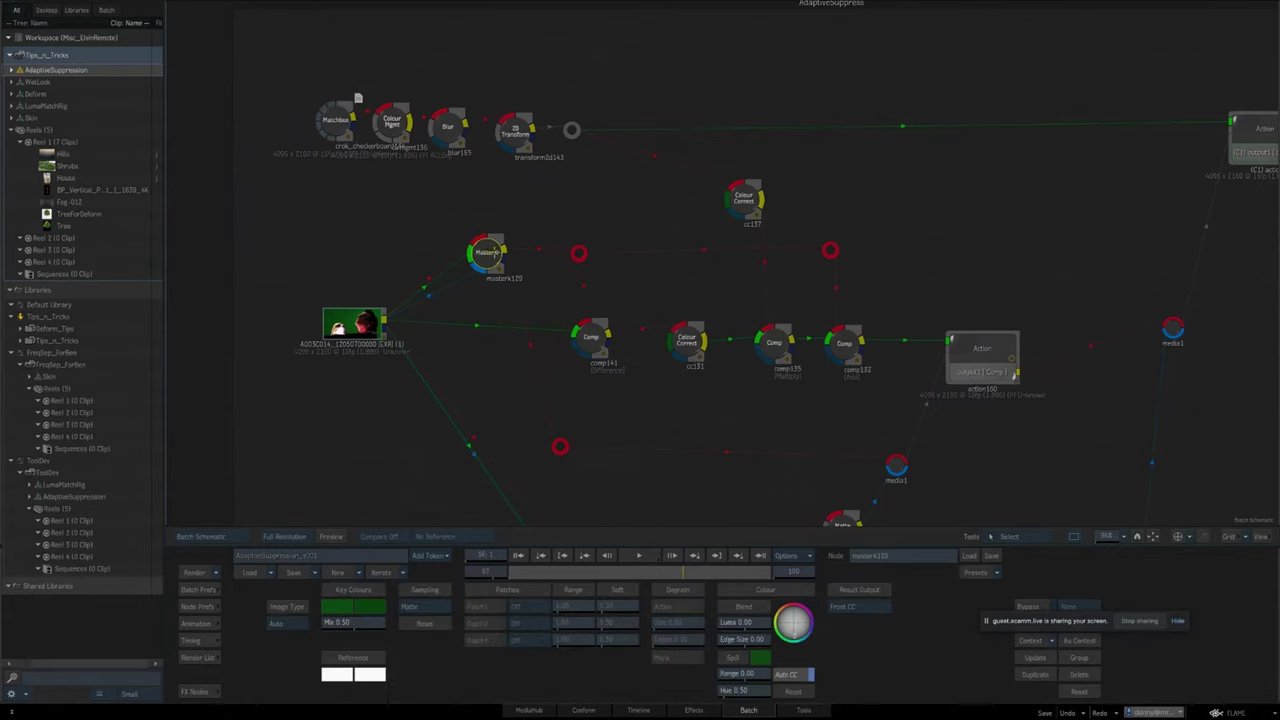
{"action": "left_click_drag", "start_coordinate": [494, 250], "coordinate": [497, 253]}
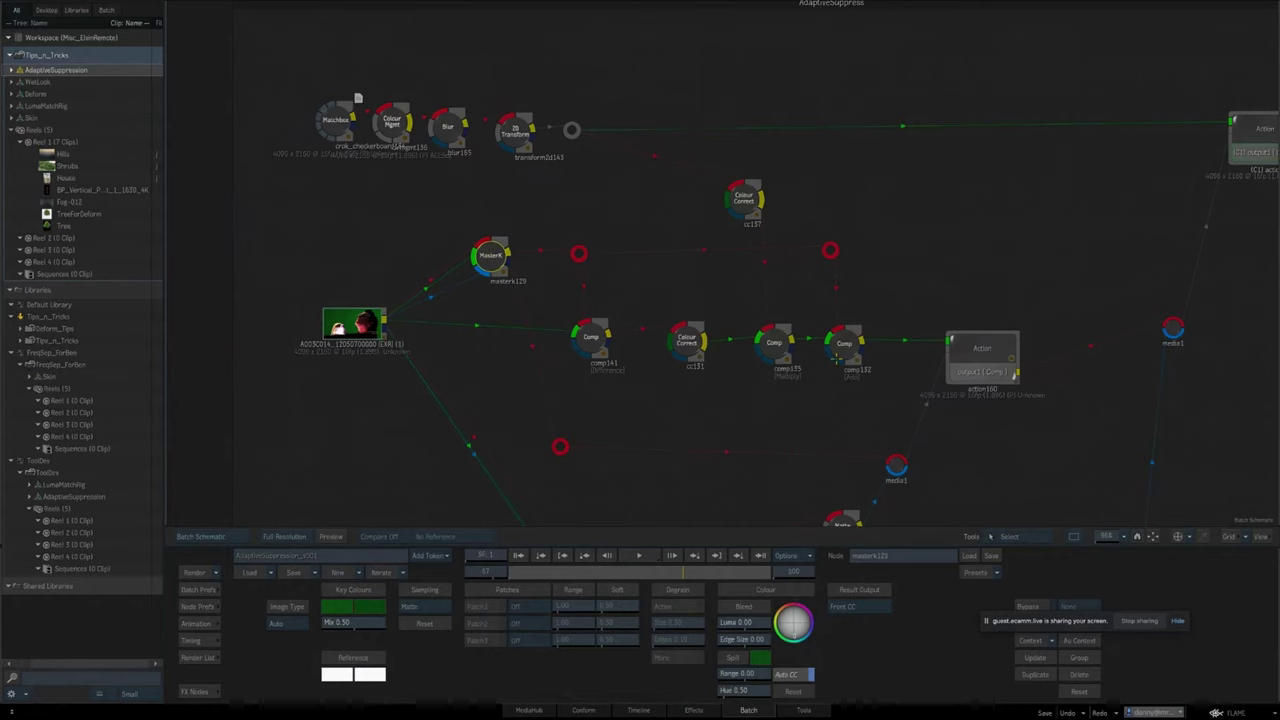
{"action": "left_click_drag", "start_coordinate": [845, 345], "coordinate": [852, 342]}
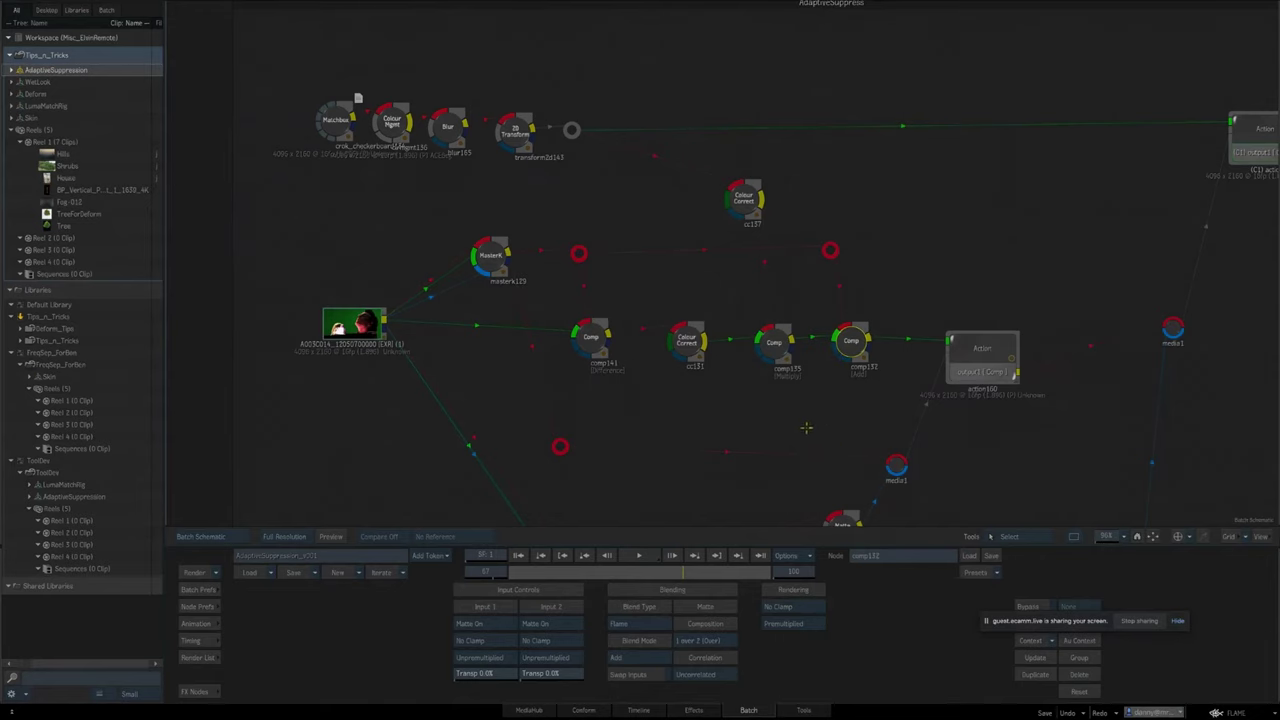
{"action": "left_click", "coordinate": [1088, 536]}
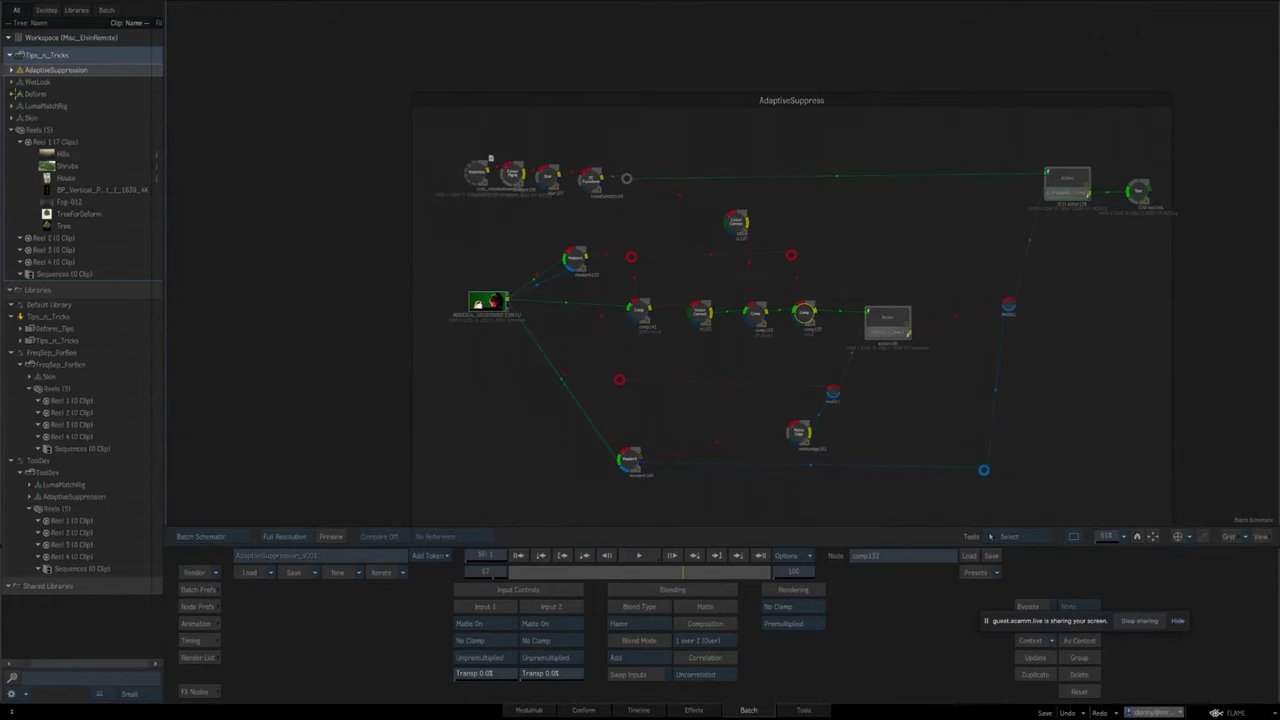
Open the WetLook batch group and frame its node tree around the Substance_Normals_Gmask_Reflection group.
{"action": "double_click", "coordinate": [17, 85]}
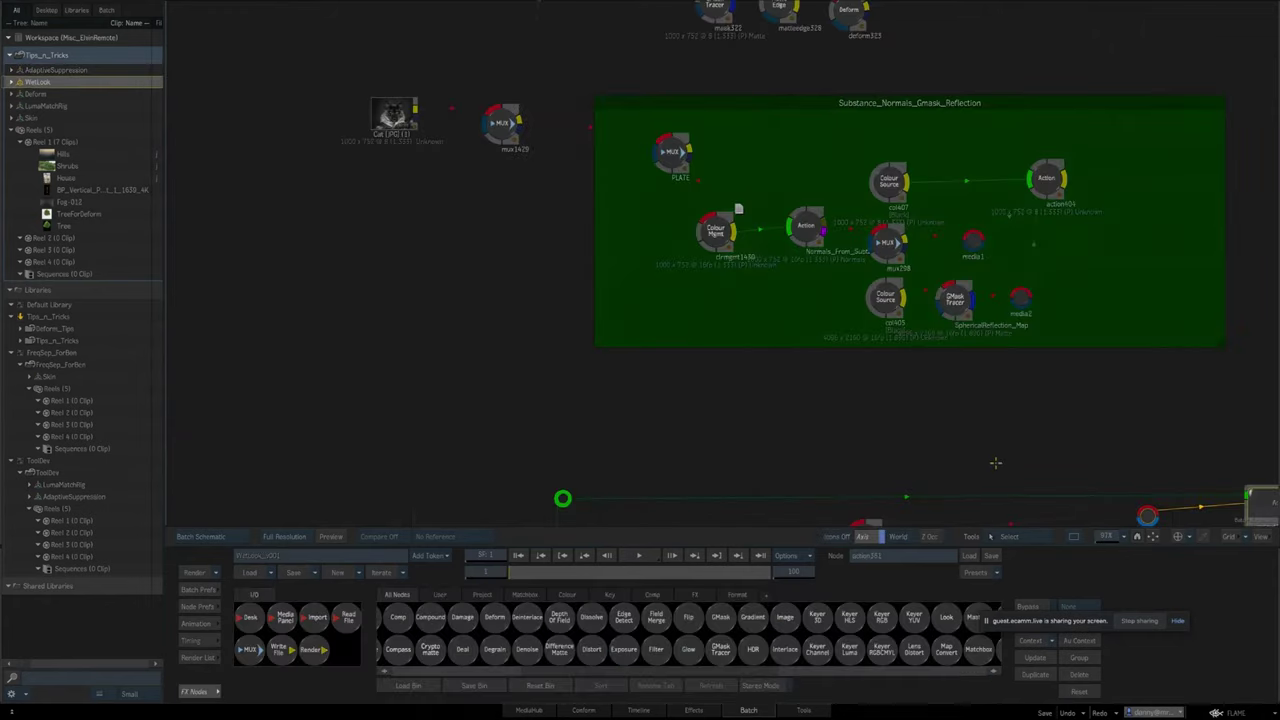
{"action": "left_click_drag", "start_coordinate": [1013, 429], "coordinate": [680, 430]}
{"action": "left_click_drag", "start_coordinate": [911, 411], "coordinate": [733, 426]}
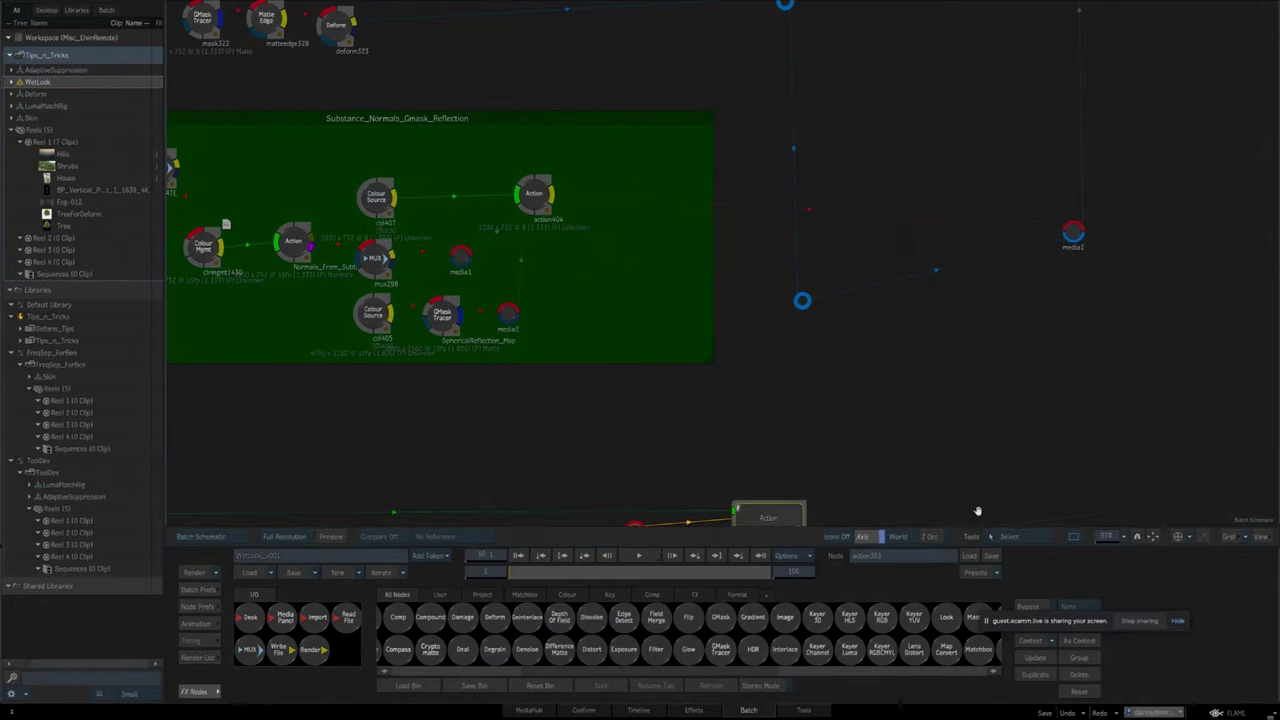
{"action": "left_click_drag", "start_coordinate": [1108, 538], "coordinate": [1058, 538]}
{"action": "left_click_drag", "start_coordinate": [1060, 401], "coordinate": [1056, 478]}
{"action": "left_click_drag", "start_coordinate": [1104, 538], "coordinate": [1130, 538]}
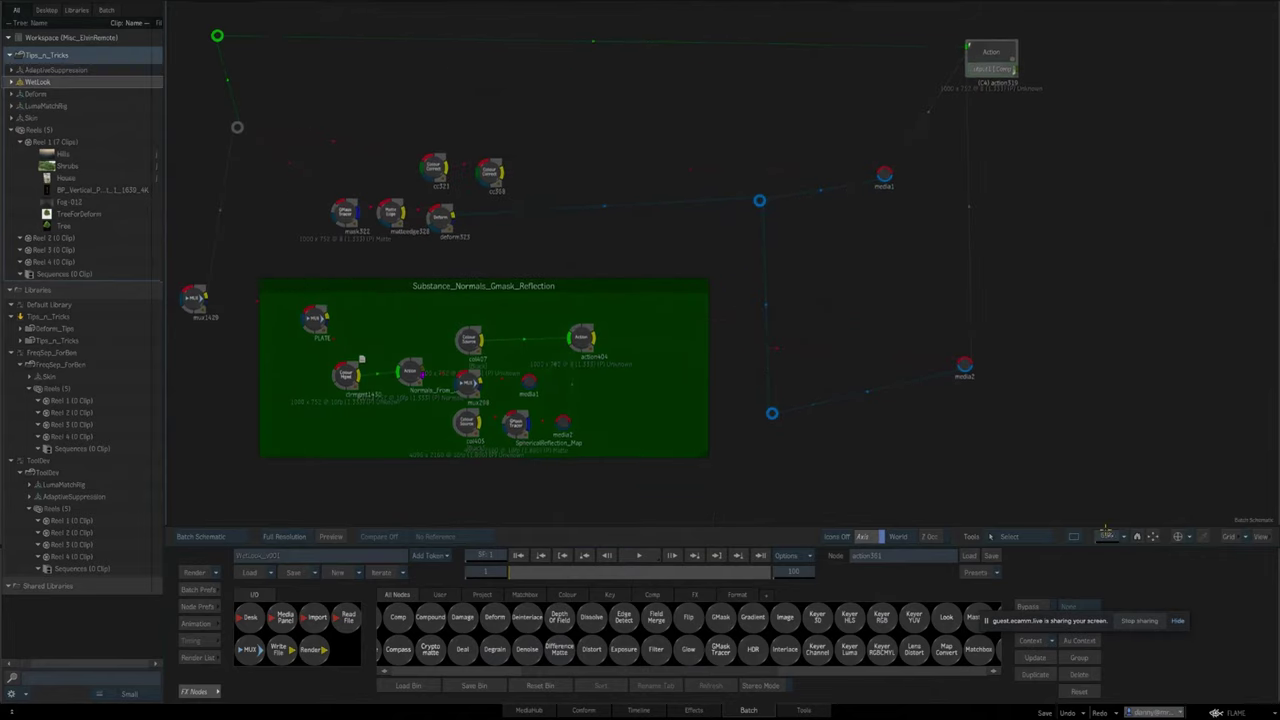
Move the green elbow feeding action319 slightly so that it sits above the grey elbow.
{"action": "left_click_drag", "start_coordinate": [984, 377], "coordinate": [1132, 429]}
{"action": "left_click", "coordinate": [368, 87]}
{"action": "left_click_drag", "start_coordinate": [366, 88], "coordinate": [391, 83]}
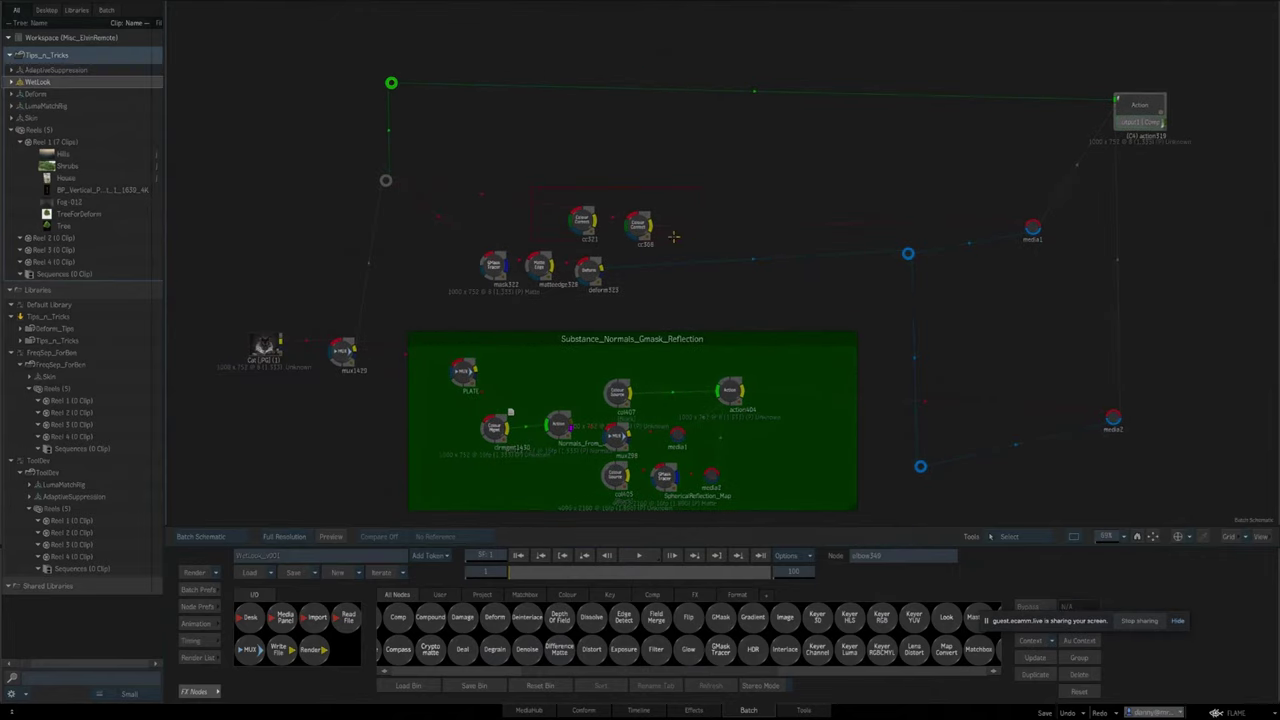
Move the two chained Colour Correct nodes and action319's media1 input slightly higher in the Batch schematic.
{"action": "left_click_drag", "start_coordinate": [638, 228], "coordinate": [648, 186]}
{"action": "left_click", "coordinate": [1032, 227]}
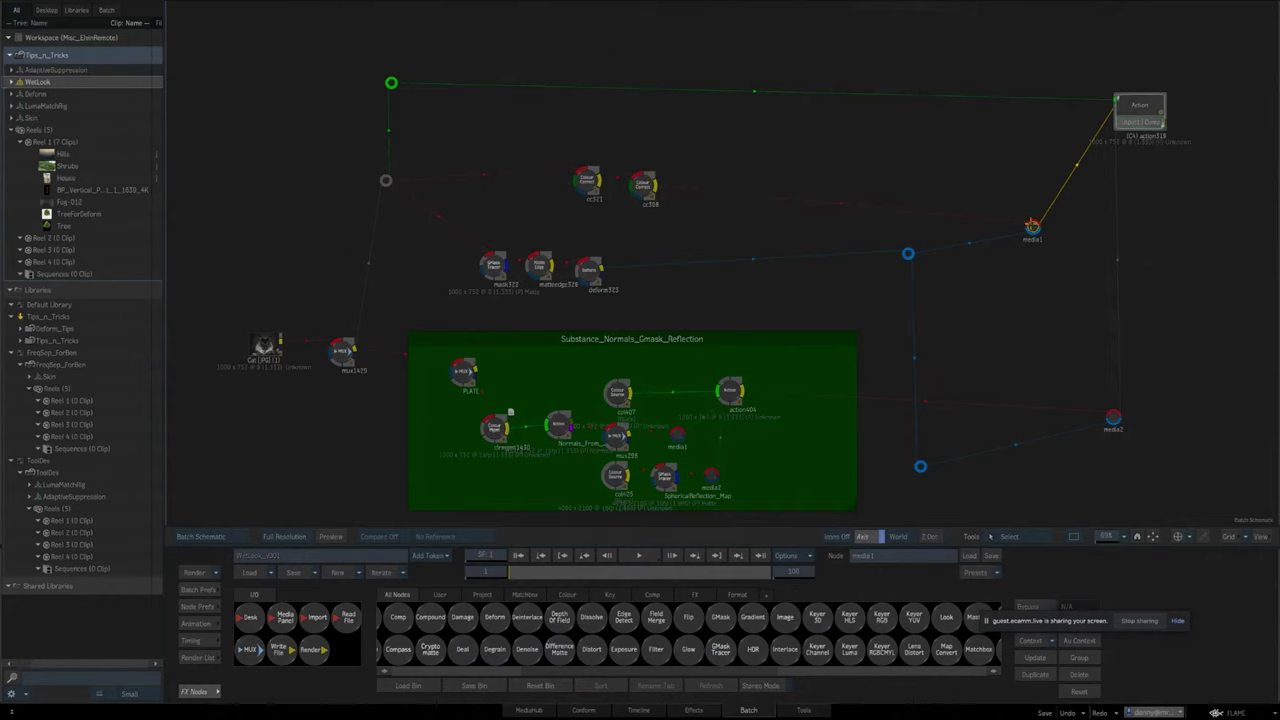
{"action": "left_click_drag", "start_coordinate": [1032, 227], "coordinate": [1035, 199]}
Examine the Substance_Normals_Gmask_Reflection group and its connections, from mux1429 through to the SphericalReflection_Map node.
{"action": "left_click_drag", "start_coordinate": [442, 245], "coordinate": [640, 244]}
{"action": "mouse_move", "coordinate": [603, 307]}
{"action": "left_mouse_down"}
{"action": "mouse_move", "coordinate": [661, 222]}
{"action": "mouse_move", "coordinate": [681, 268]}
{"action": "left_mouse_up"}
{"action": "left_click", "coordinate": [472, 216]}
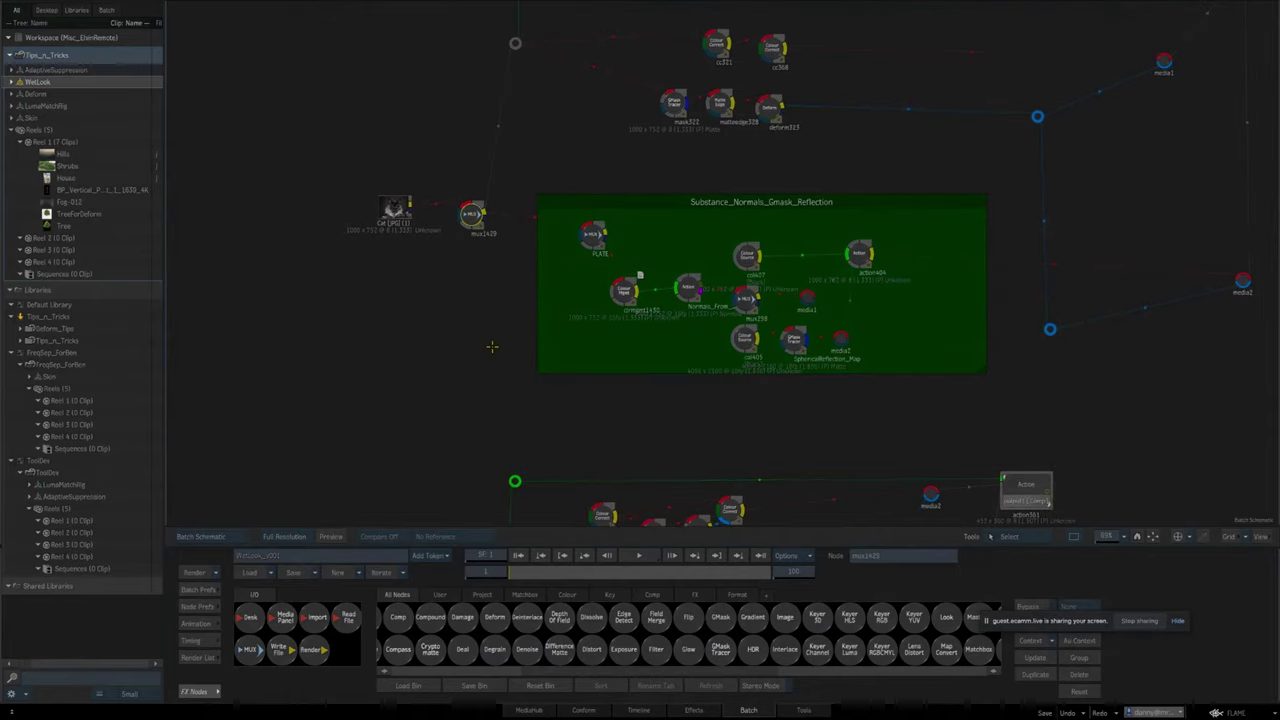
{"action": "scroll", "coordinate": [492, 368], "scroll_direction": "right", "scroll_amount": 2}
{"action": "scroll", "coordinate": [554, 386], "scroll_direction": "right", "scroll_amount": 4}
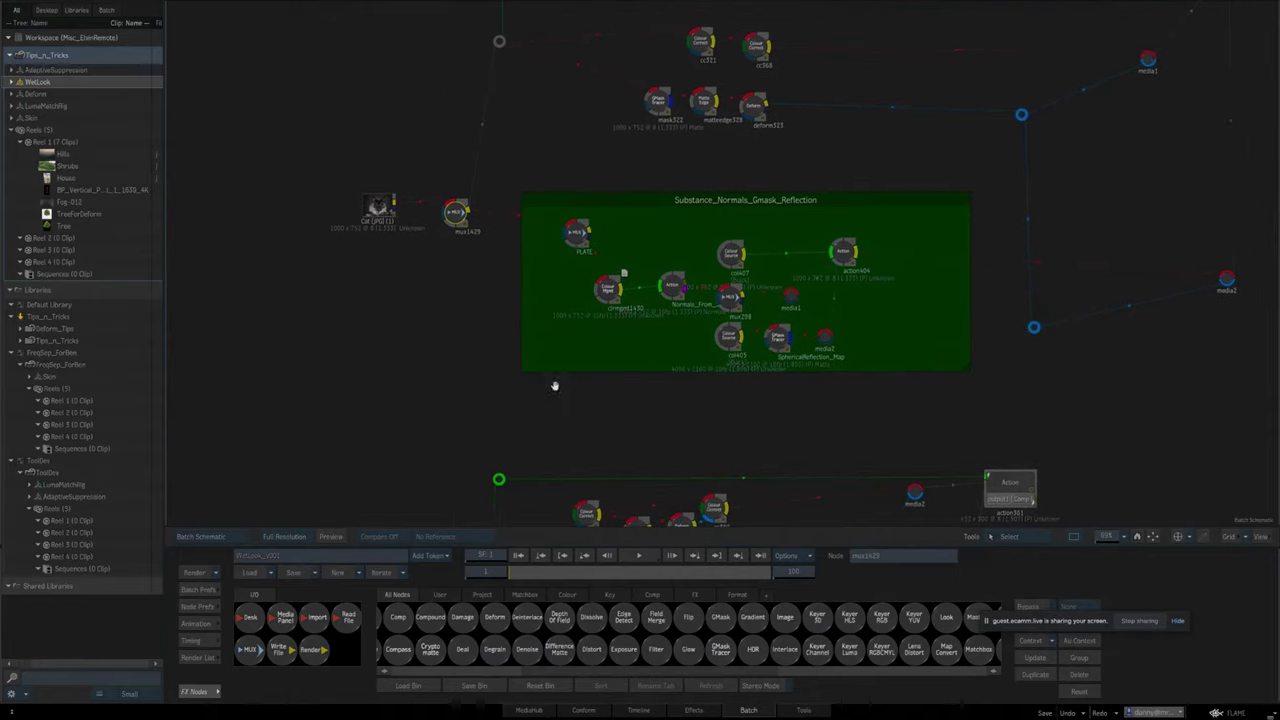
{"action": "scroll", "coordinate": [560, 360], "scroll_direction": "up", "scroll_amount": 2}
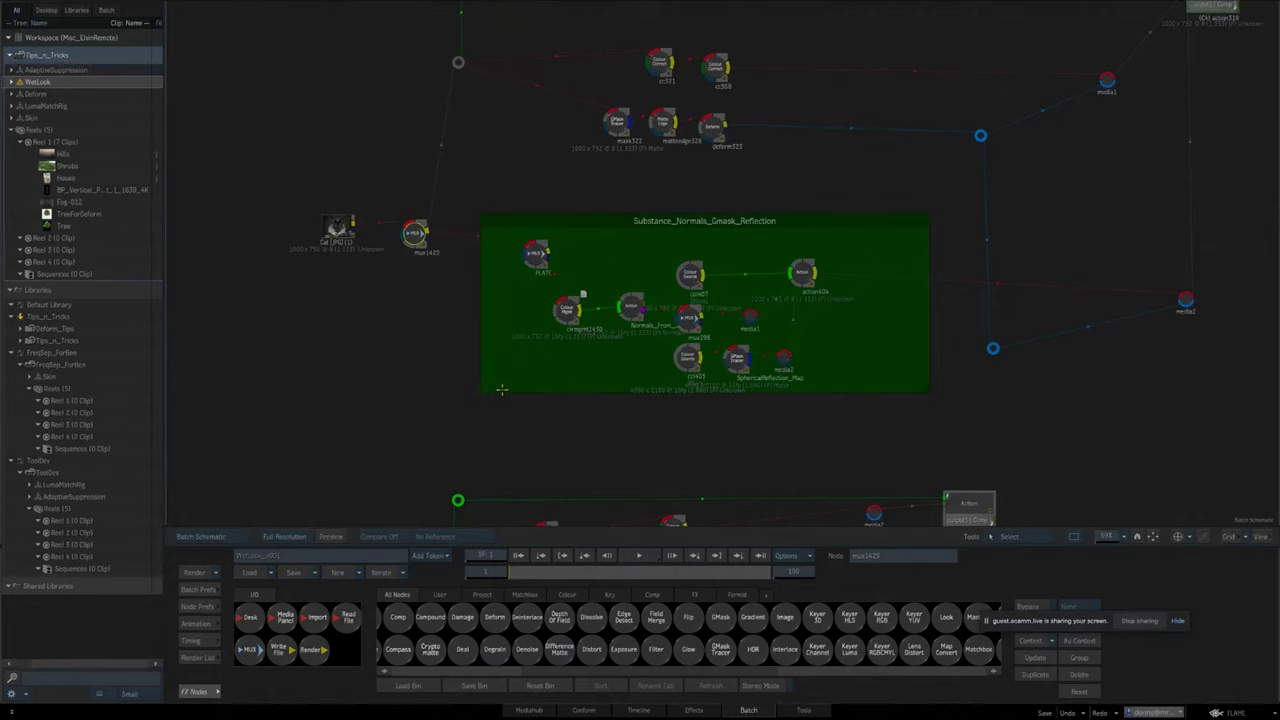
{"action": "scroll", "coordinate": [729, 430], "scroll_direction": "right", "scroll_amount": 6}
{"action": "scroll", "coordinate": [729, 430], "scroll_direction": "down", "scroll_amount": 1}
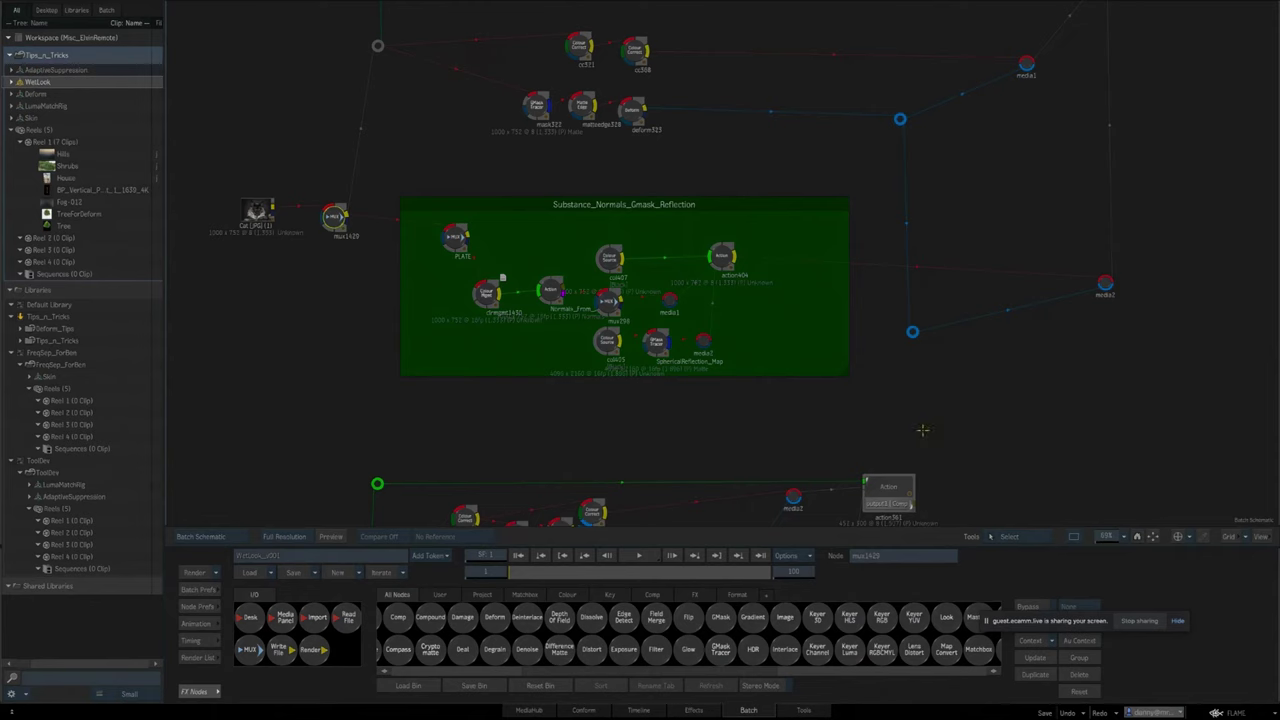
{"action": "left_click_drag", "start_coordinate": [1110, 539], "coordinate": [1109, 536]}
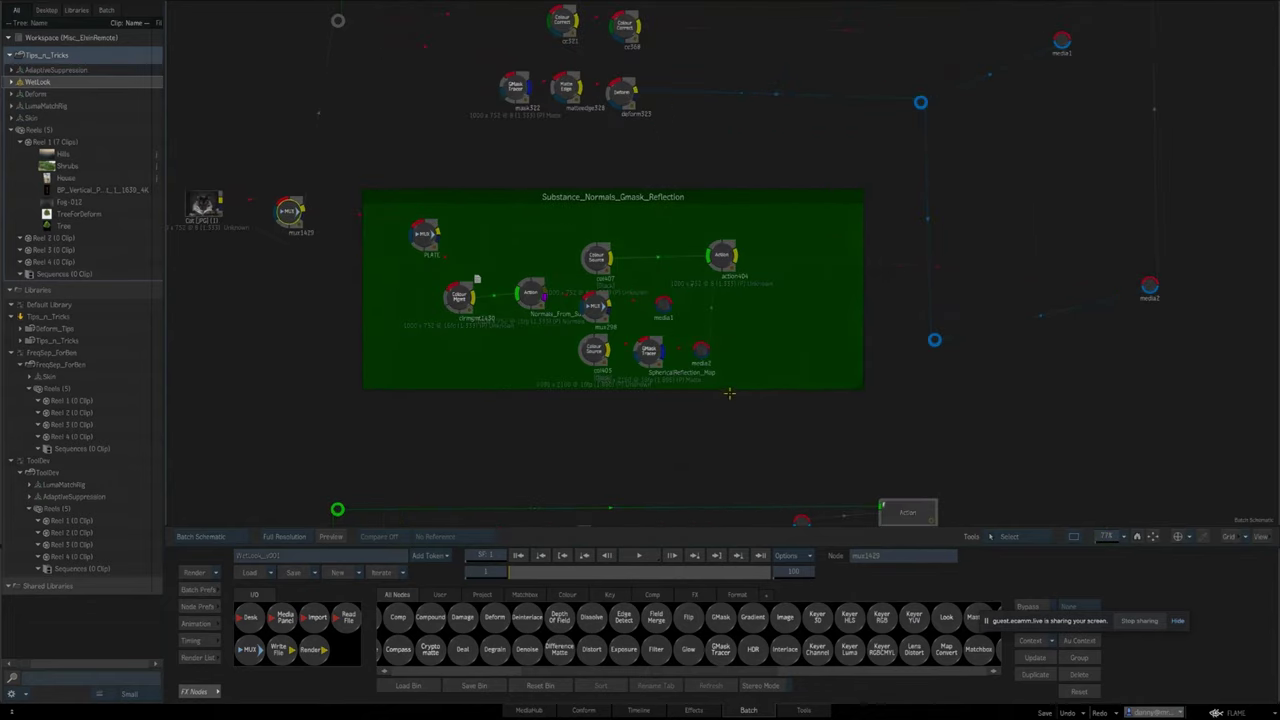
{"action": "left_click_drag", "start_coordinate": [558, 425], "coordinate": [617, 416]}
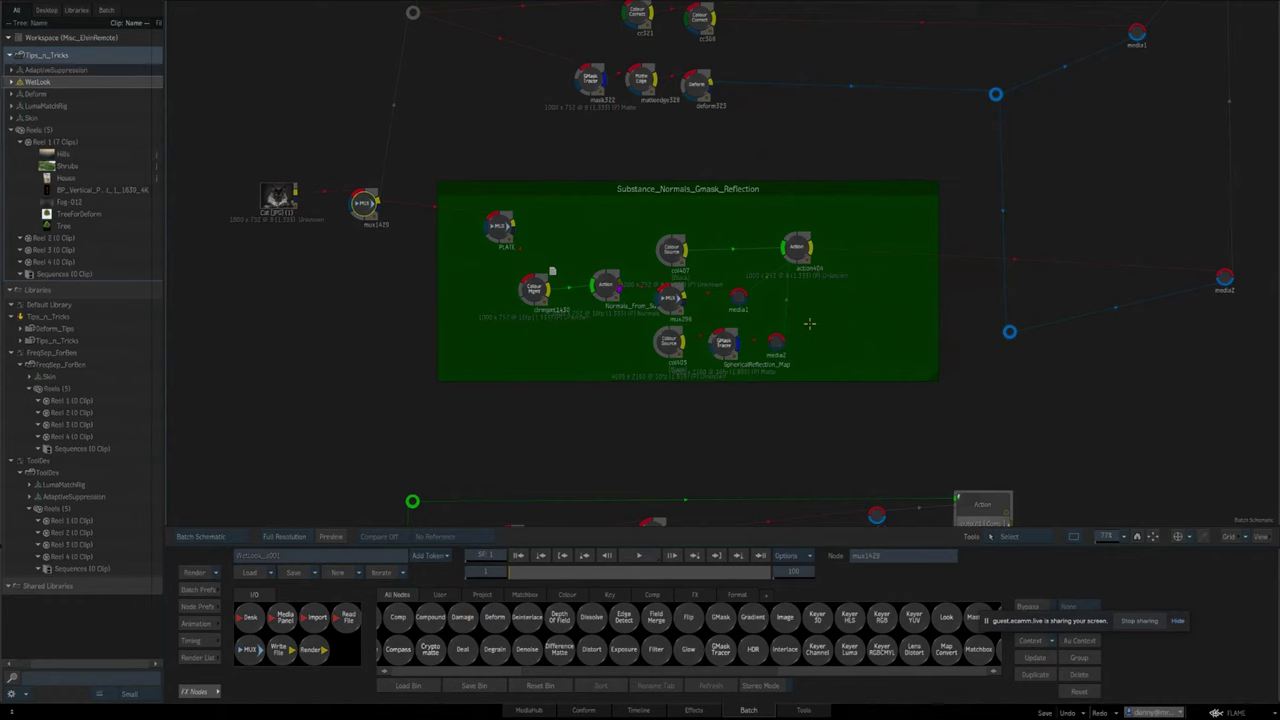
{"action": "left_click_drag", "start_coordinate": [723, 345], "coordinate": [724, 349]}
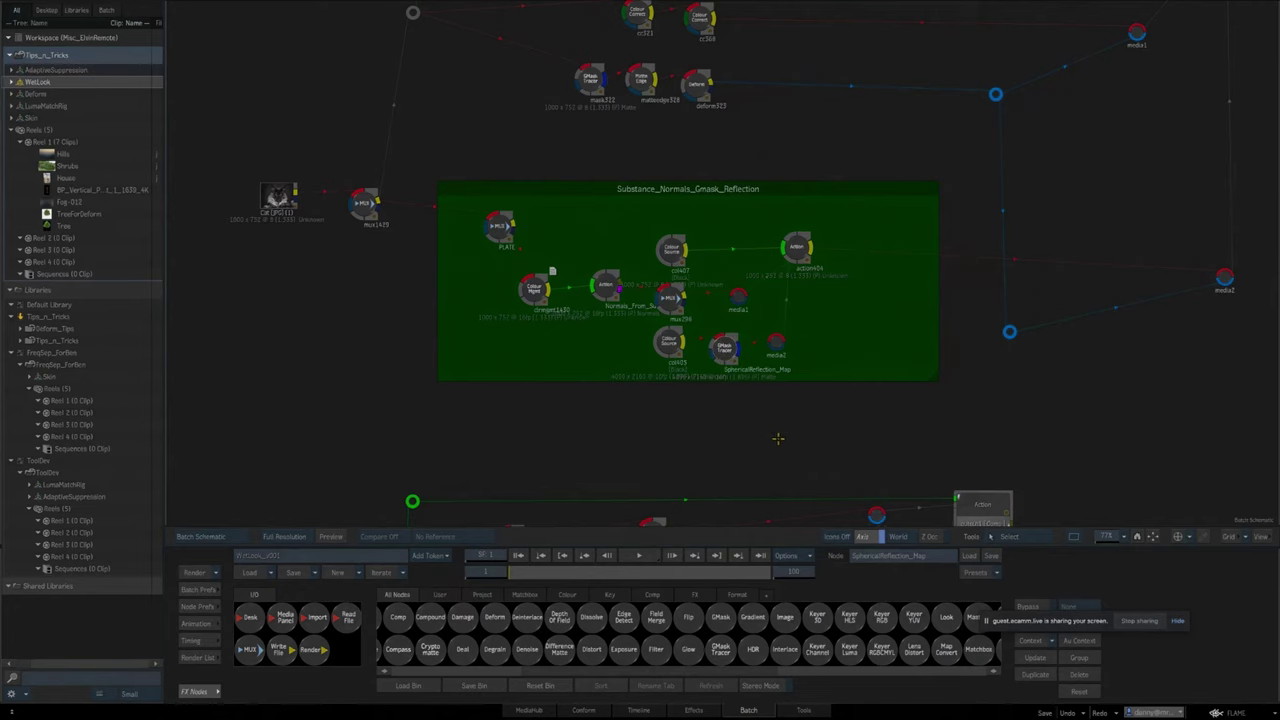
View the Cat source clip enlarged as the original plate.
{"action": "left_click_drag", "start_coordinate": [1103, 537], "coordinate": [1097, 536]}
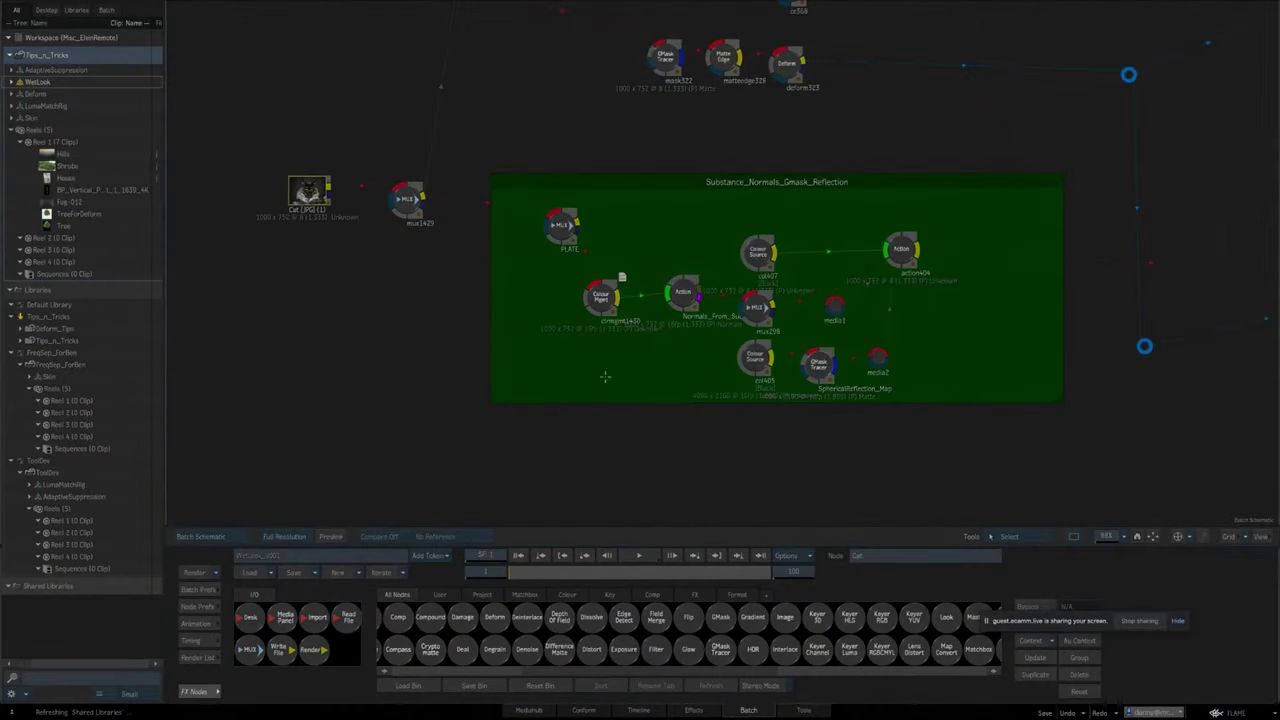
{"action": "key", "text": "F4"}
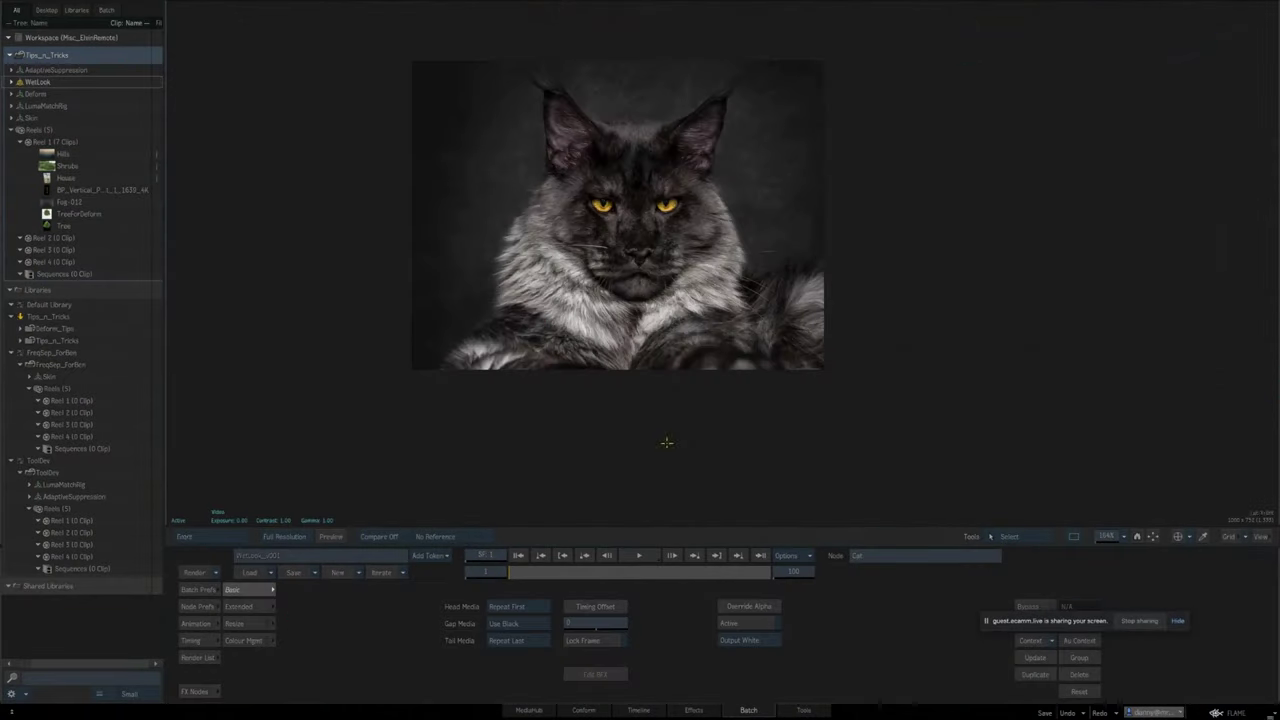
{"action": "left_click_drag", "start_coordinate": [1104, 537], "coordinate": [1113, 536]}
{"action": "left_click_drag", "start_coordinate": [1060, 425], "coordinate": [1111, 535]}
{"action": "left_click_drag", "start_coordinate": [1102, 435], "coordinate": [1093, 480]}
{"action": "left_click_drag", "start_coordinate": [1106, 538], "coordinate": [1102, 536]}
{"action": "left_click_drag", "start_coordinate": [1090, 491], "coordinate": [1081, 443]}
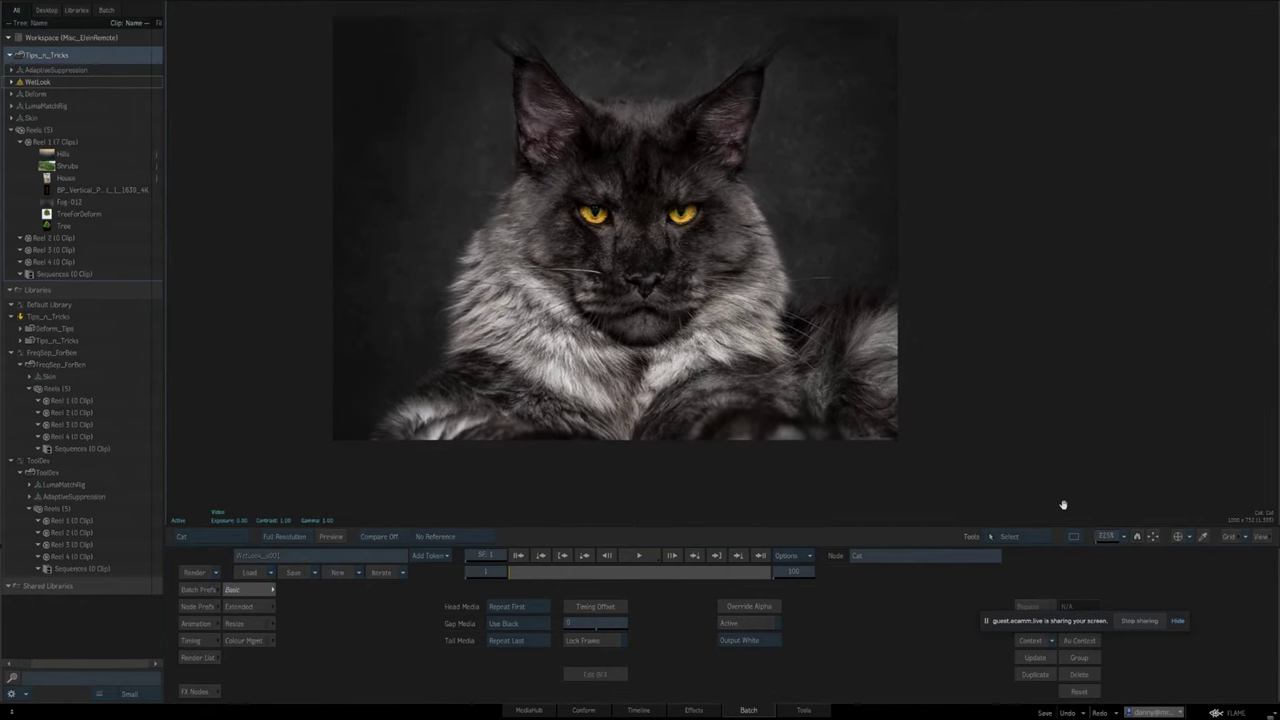
{"action": "left_click_drag", "start_coordinate": [1107, 541], "coordinate": [1102, 540]}
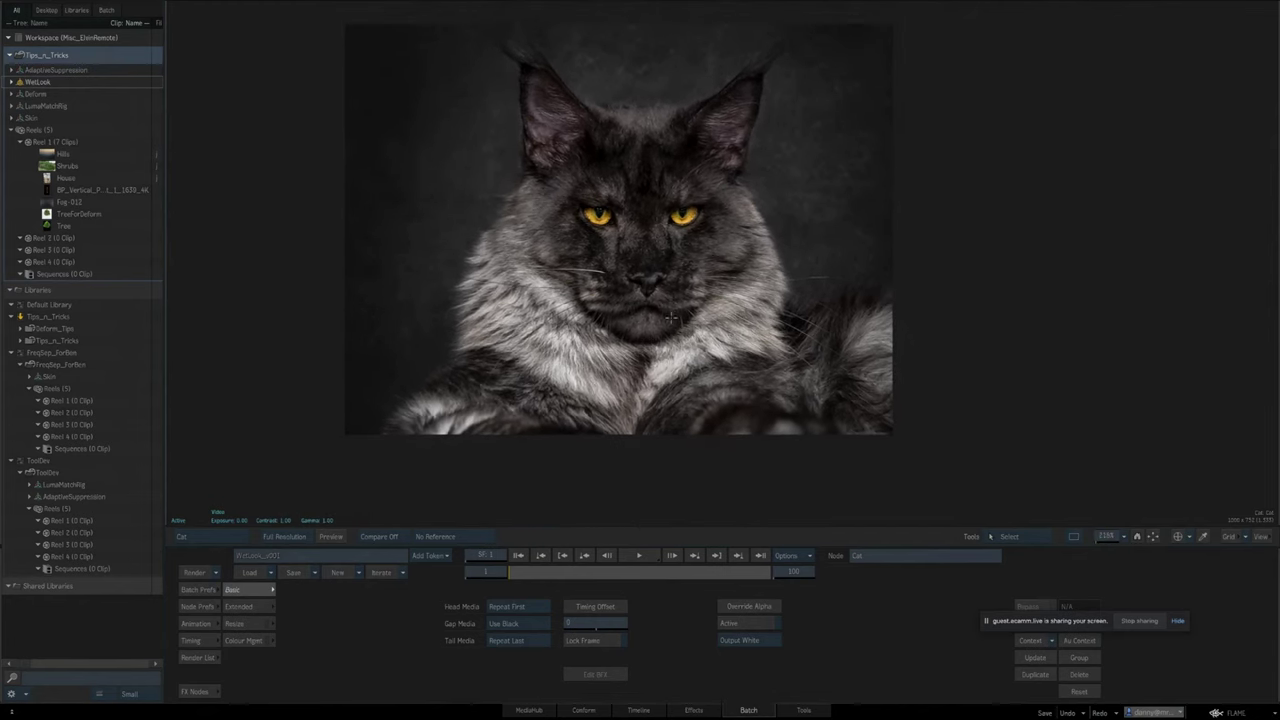
{"action": "key", "text": "Escape"}
Select the clrmgmt1430 Colour Mgmt node to show its Lin to Log settings.
{"action": "left_click_drag", "start_coordinate": [668, 387], "coordinate": [682, 425]}
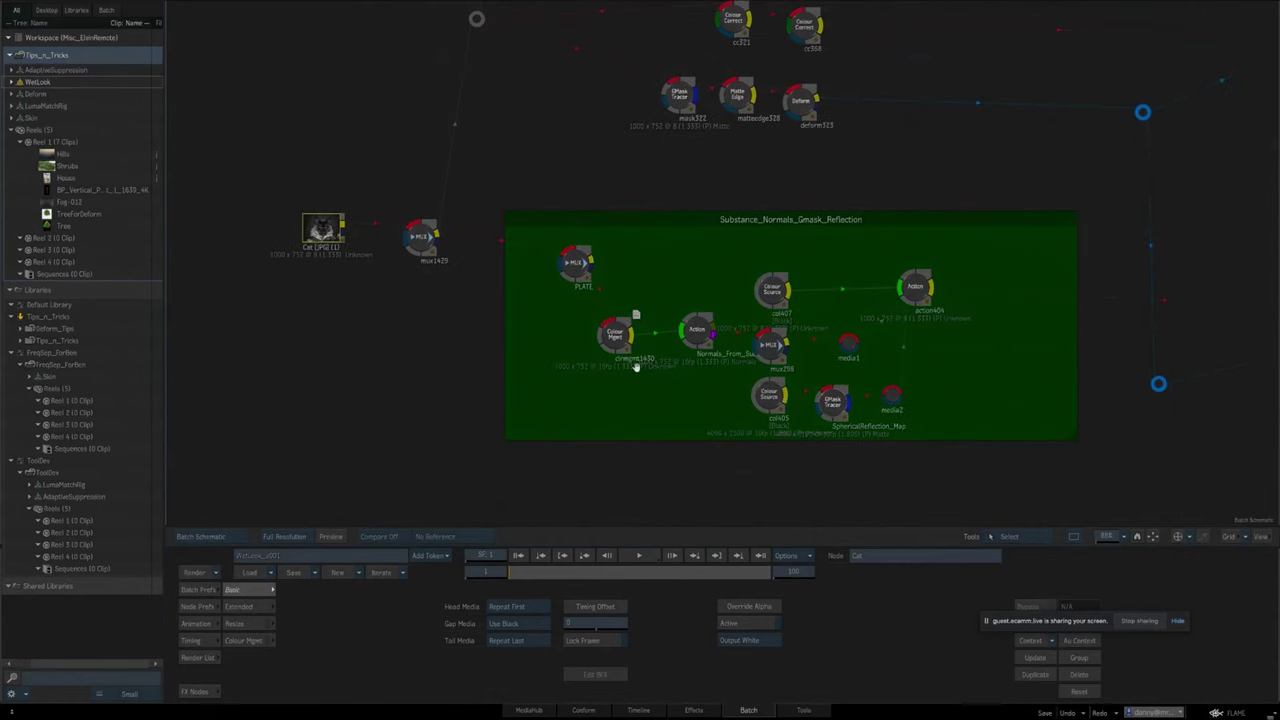
{"action": "left_click", "coordinate": [634, 351]}
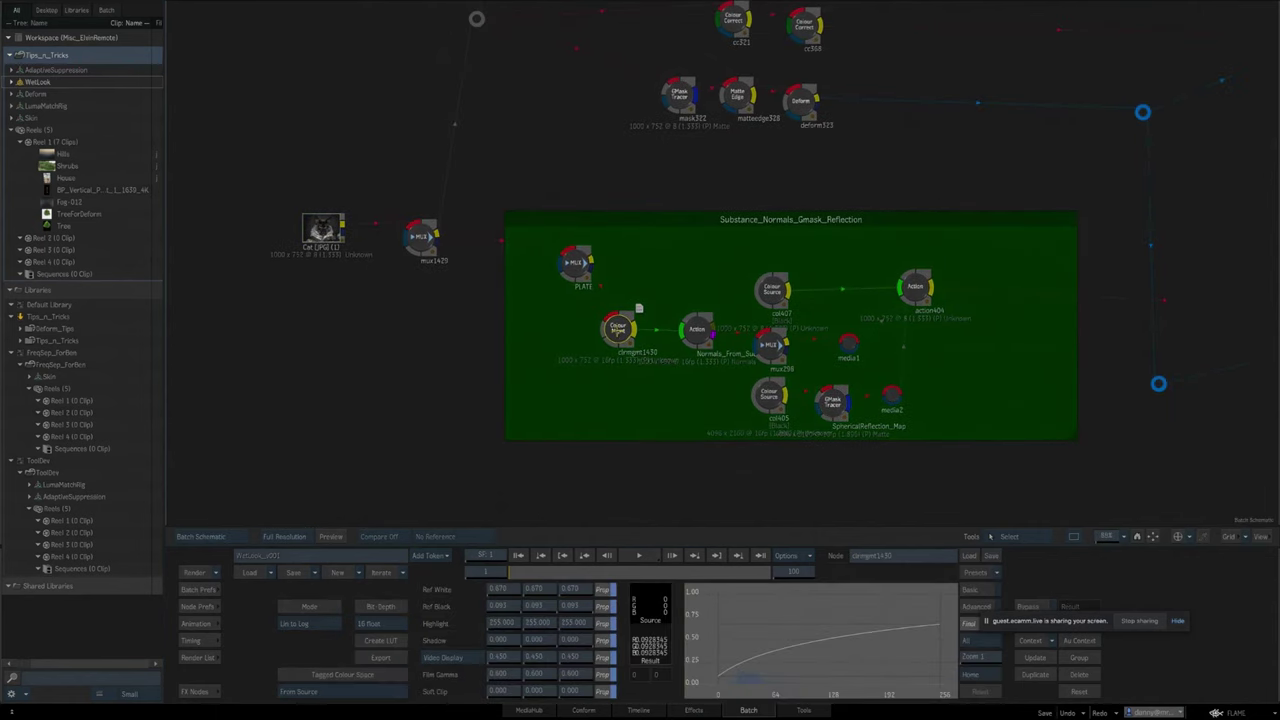
{"action": "left_click_drag", "start_coordinate": [648, 391], "coordinate": [608, 389]}
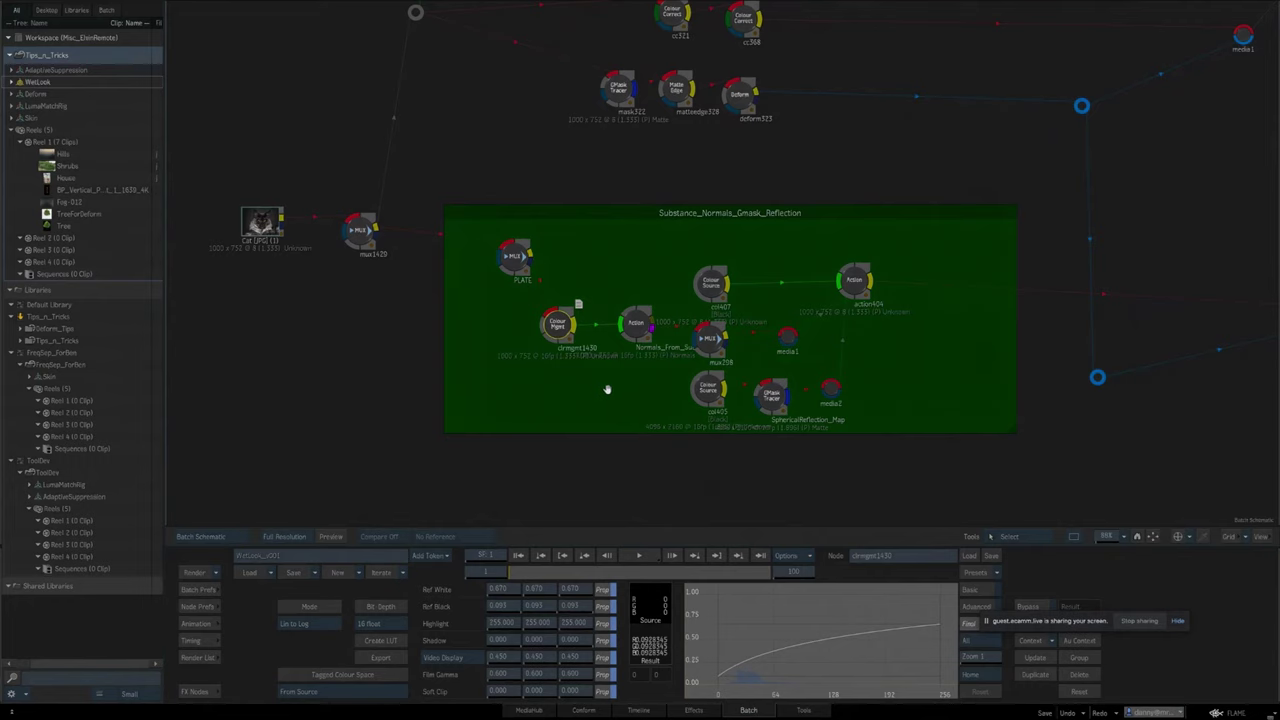
Inspect surface1 in action319's schematic and view the composite result close up on the cat's mouth.
{"action": "left_click_drag", "start_coordinate": [991, 334], "coordinate": [890, 529]}
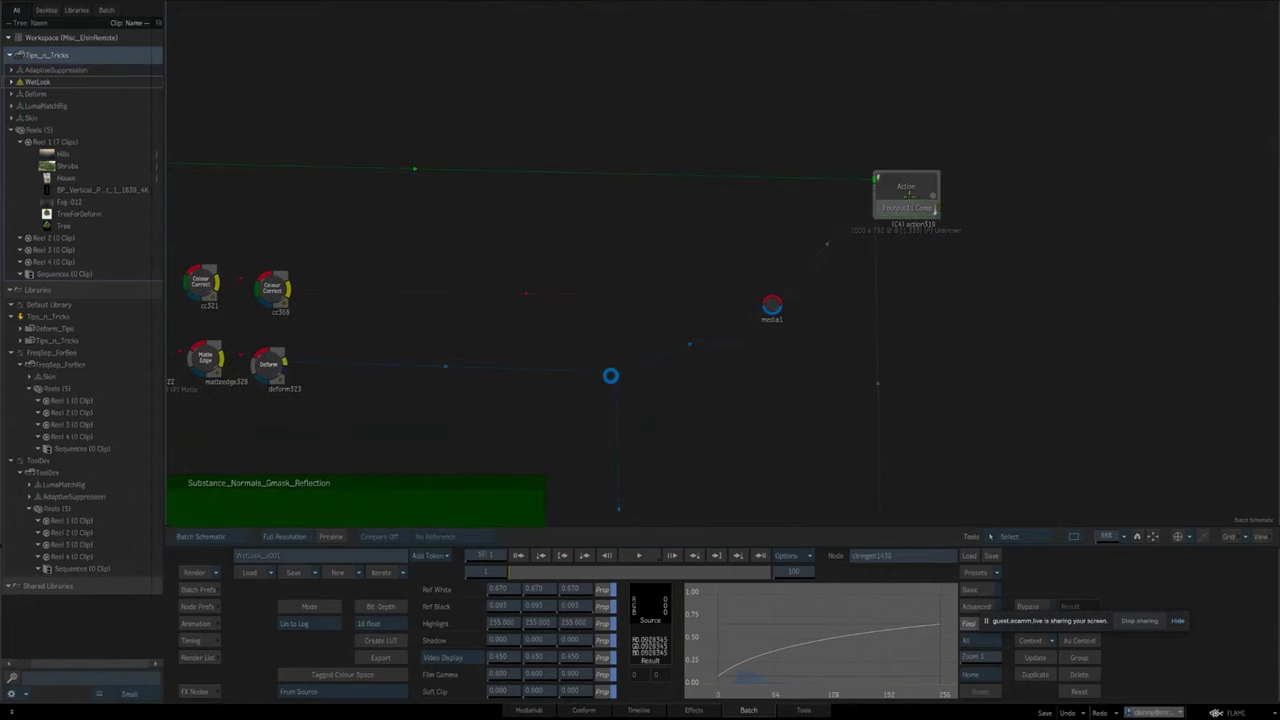
{"action": "left_click", "coordinate": [909, 196]}
{"action": "key", "text": "grave"}
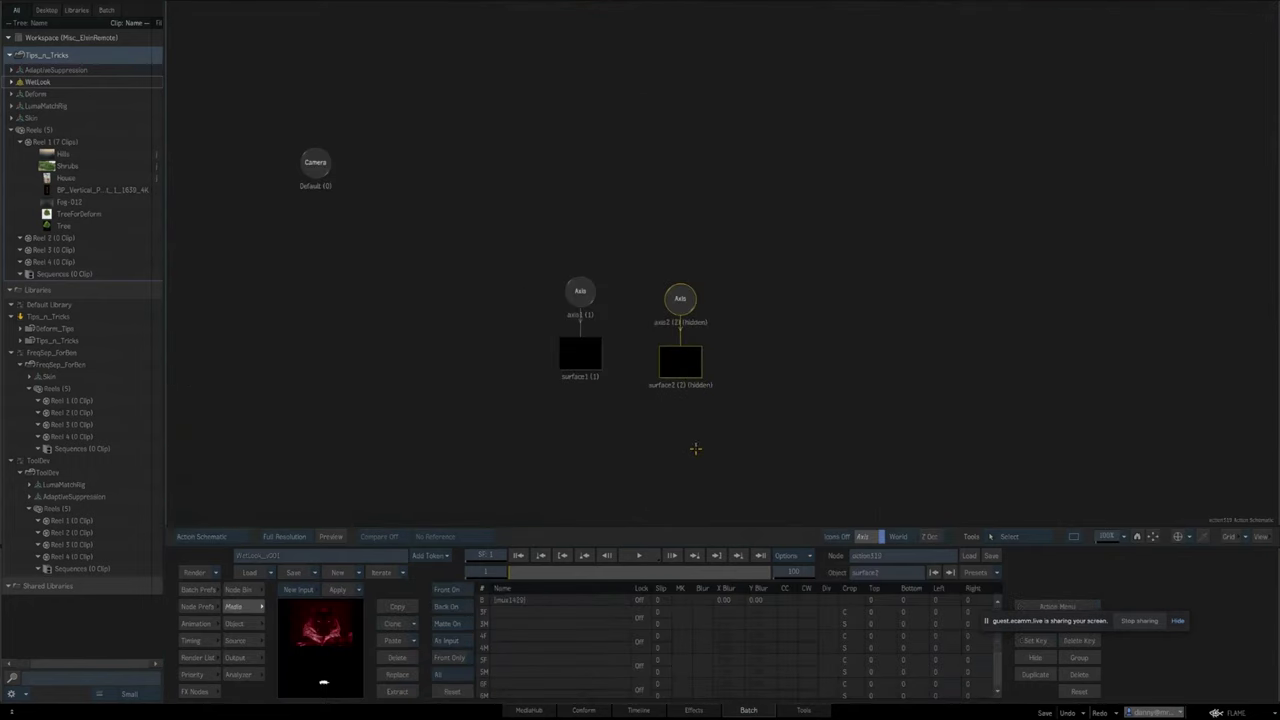
{"action": "left_click", "coordinate": [722, 365]}
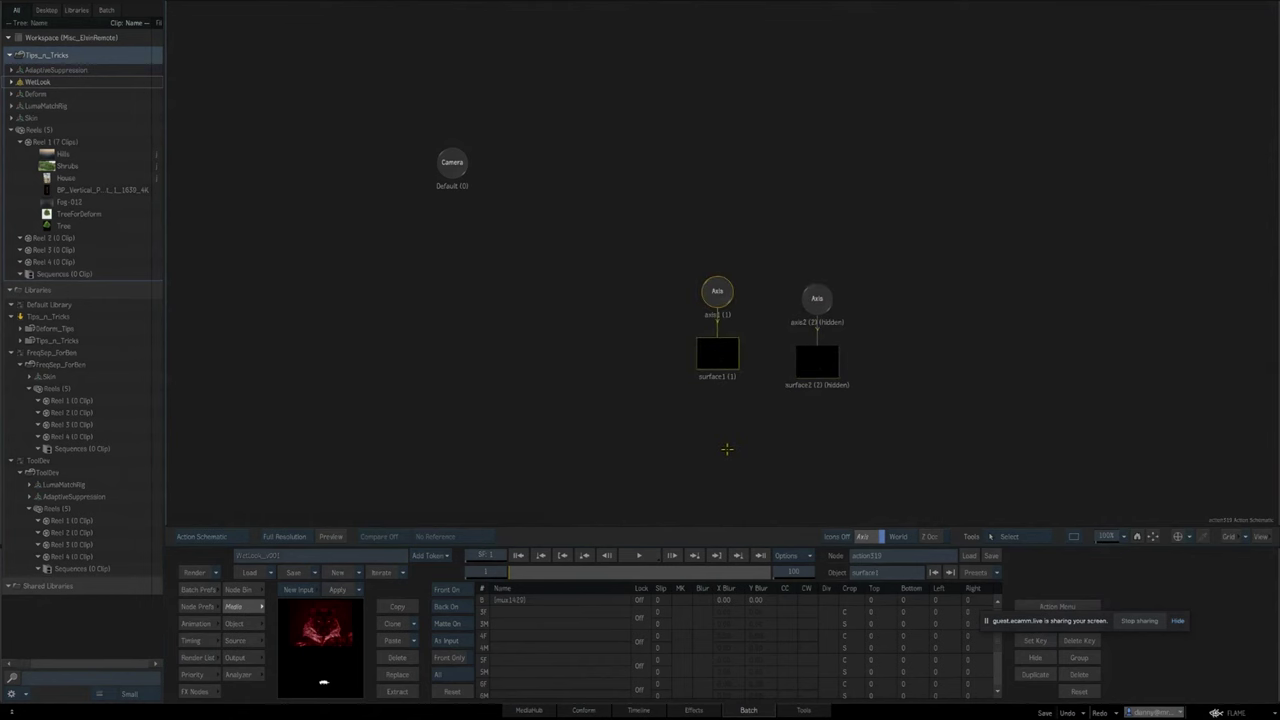
{"action": "key", "text": "F4"}
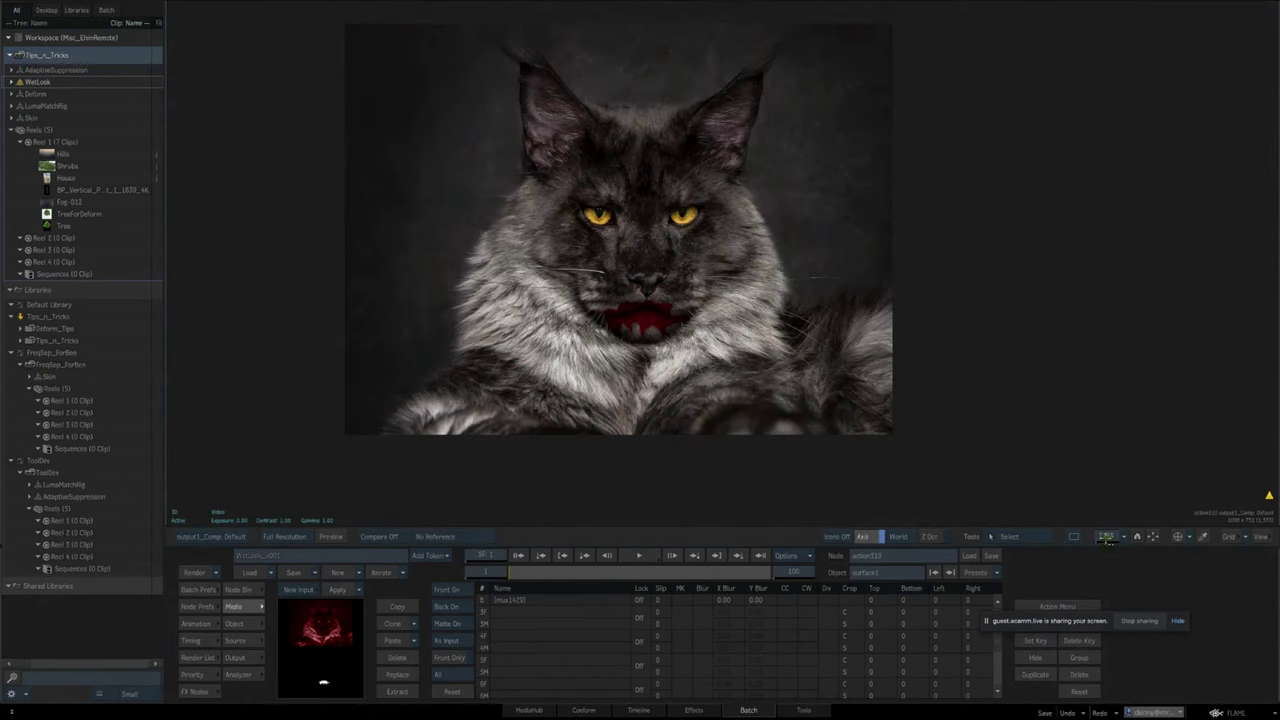
{"action": "left_click_drag", "start_coordinate": [1107, 538], "coordinate": [1150, 538]}
{"action": "left_click_drag", "start_coordinate": [650, 400], "coordinate": [738, 322]}
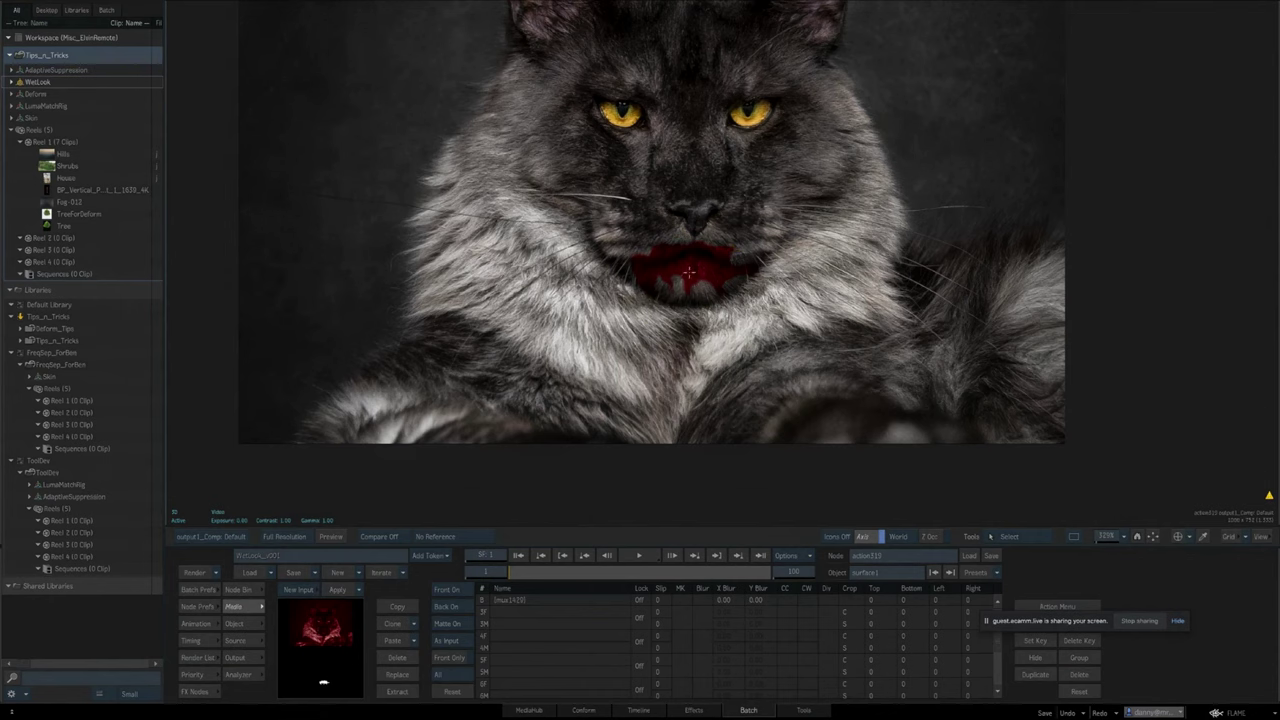
Review the second Colour Correct node and the deform323 node that feed action319's media1 input.
{"action": "key", "text": "Escape"}
{"action": "left_click_drag", "start_coordinate": [690, 376], "coordinate": [965, 360]}
{"action": "left_click_drag", "start_coordinate": [542, 302], "coordinate": [675, 309]}
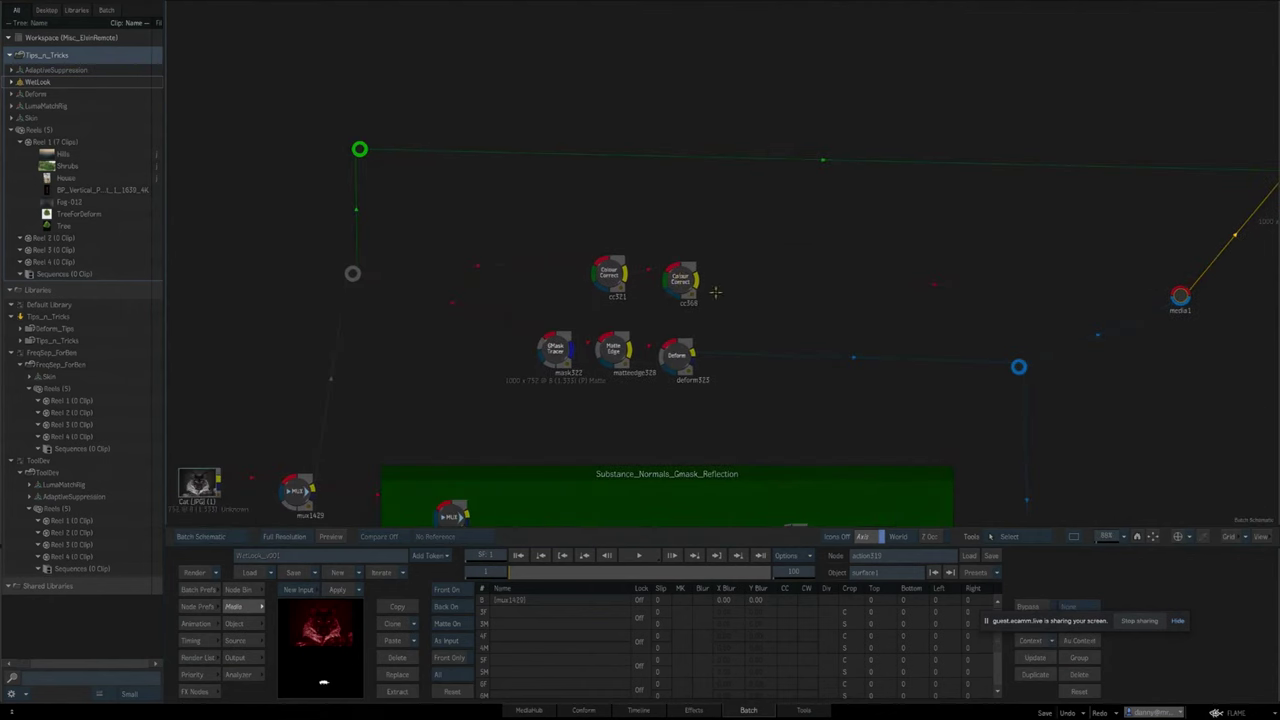
{"action": "left_click", "coordinate": [683, 282]}
{"action": "key", "text": "F4"}
{"action": "key", "text": "Escape"}
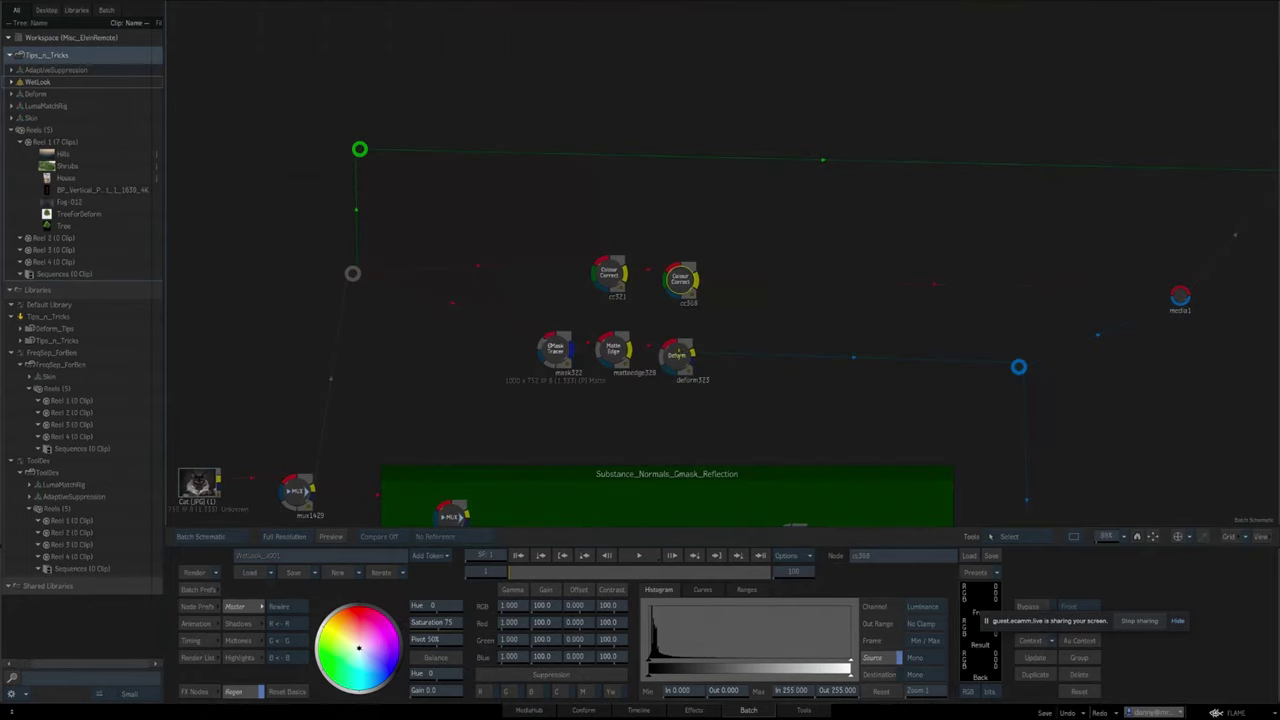
{"action": "left_click", "coordinate": [677, 356]}
{"action": "key", "text": "Tab"}
{"action": "key", "text": "Tab"}
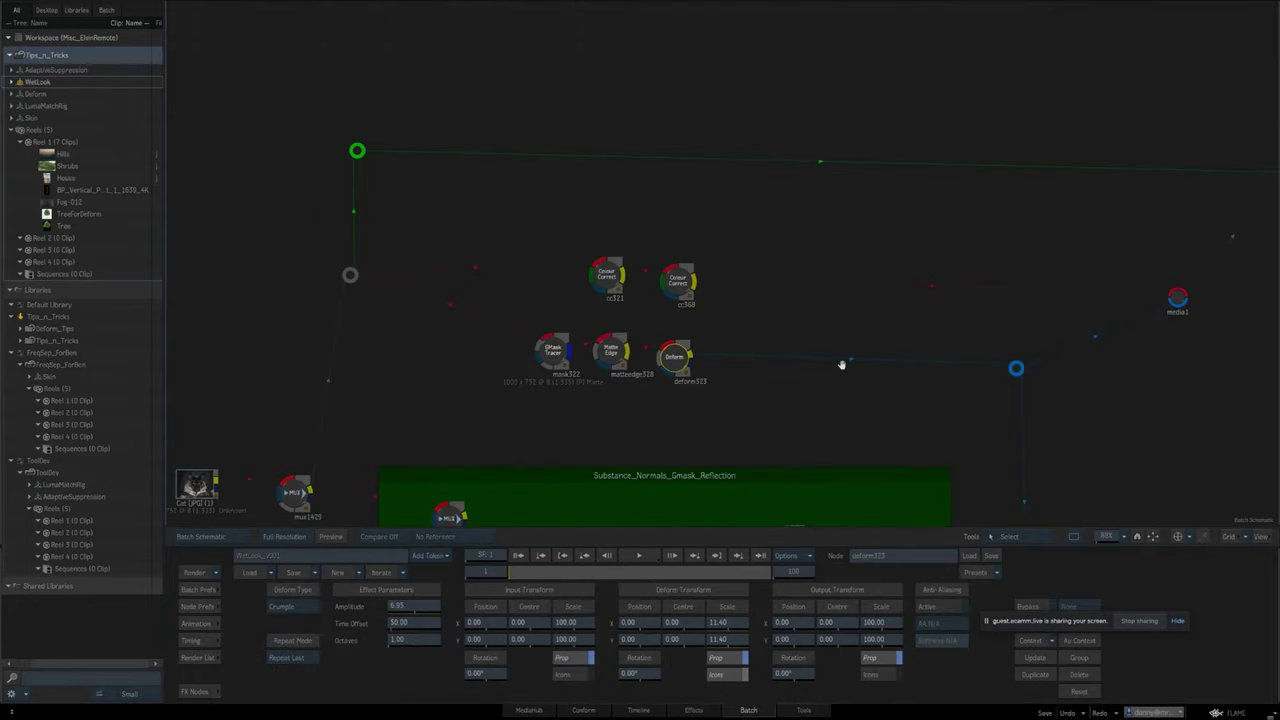
Compare action319's input views with its composited result on the cat and check its surface layout.
{"action": "left_click_drag", "start_coordinate": [842, 364], "coordinate": [452, 376]}
{"action": "left_click", "coordinate": [924, 202]}
{"action": "key", "text": "F1"}
{"action": "key", "text": "F4"}
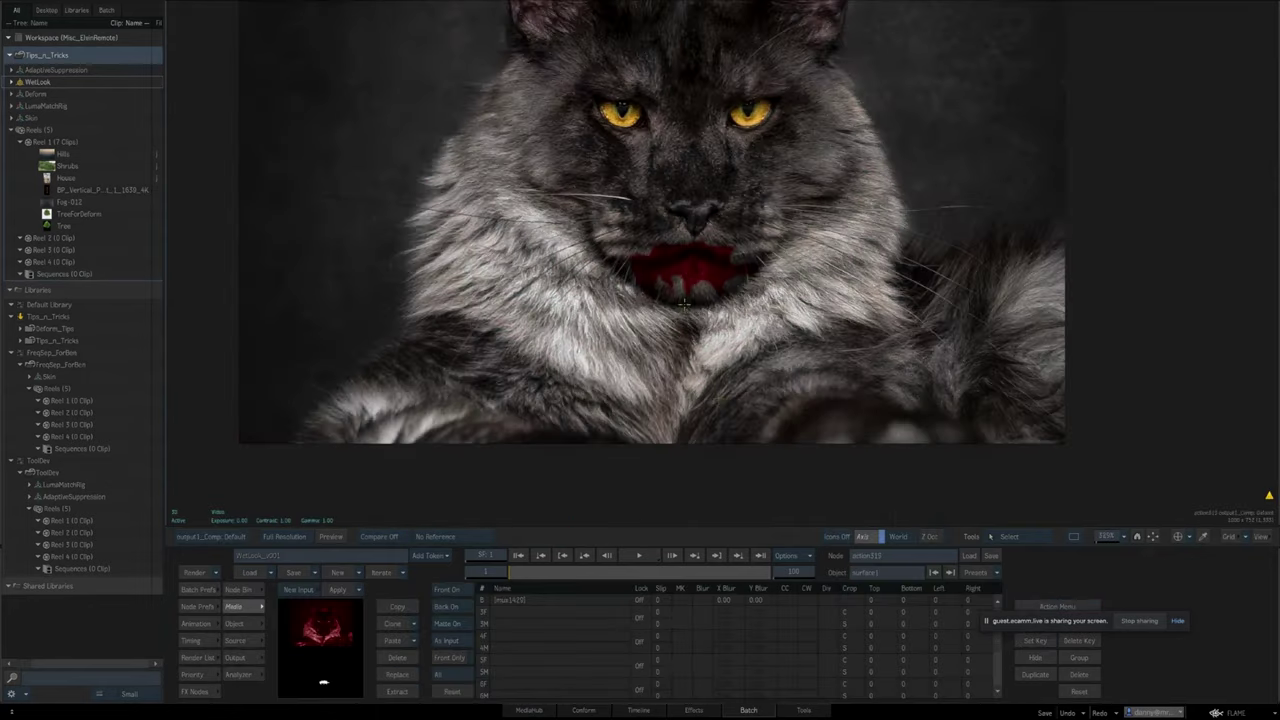
{"action": "key", "text": "F2"}
{"action": "key", "text": "F4"}
{"action": "key", "text": "Escape"}
{"action": "key", "text": "F8"}
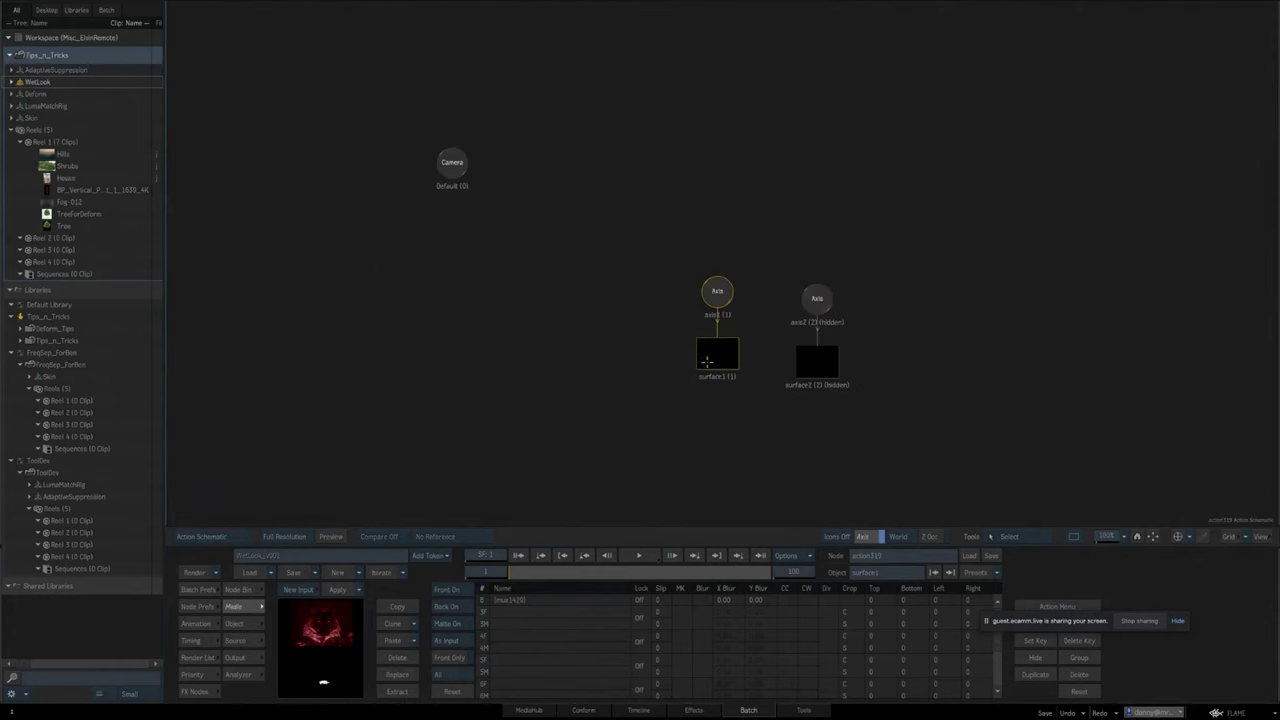
{"action": "key", "text": "Escape"}
{"action": "key", "text": "Tab"}
{"action": "key", "text": "F1"}
{"action": "key", "text": "F4"}
{"action": "left_click_drag", "start_coordinate": [1107, 539], "coordinate": [1069, 539]}
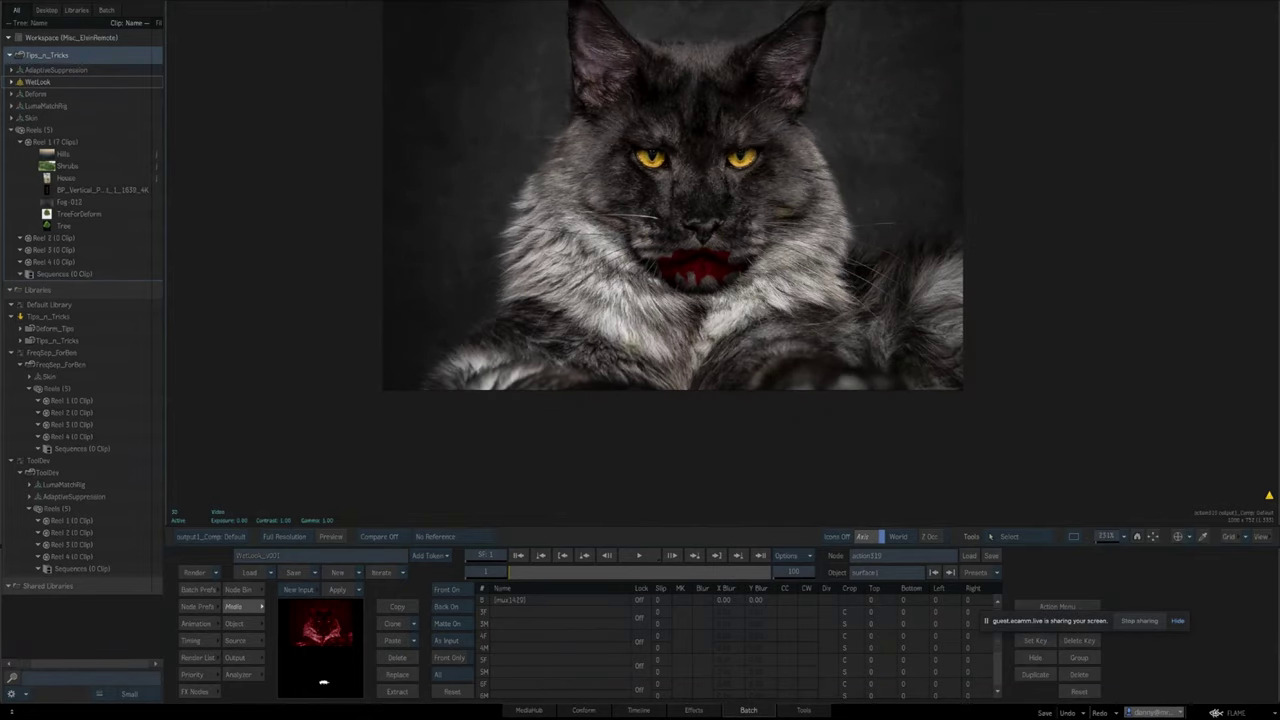
Return to the Batch schematic and compare clrmgmt1430's front input with its Lin to Log result.
{"action": "key", "text": "Escape"}
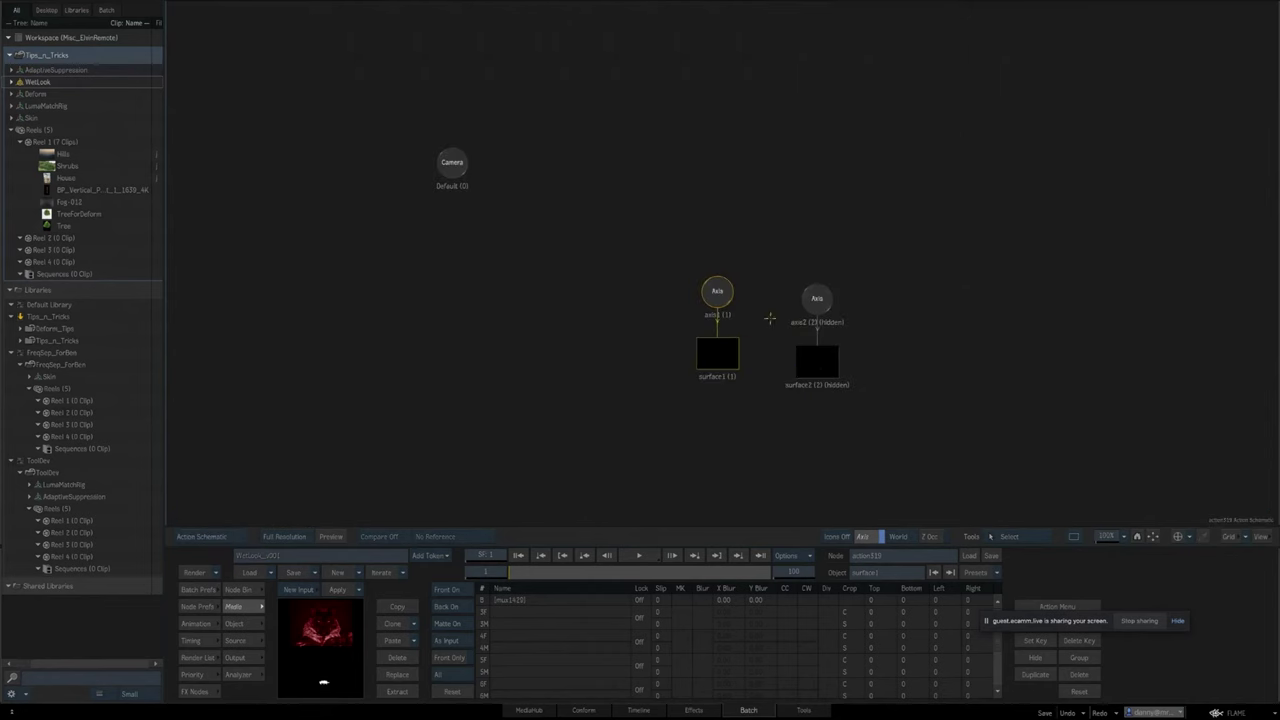
{"action": "left_click_drag", "start_coordinate": [771, 425], "coordinate": [724, 346]}
{"action": "key", "text": "grave"}
{"action": "left_click_drag", "start_coordinate": [697, 420], "coordinate": [1144, 202]}
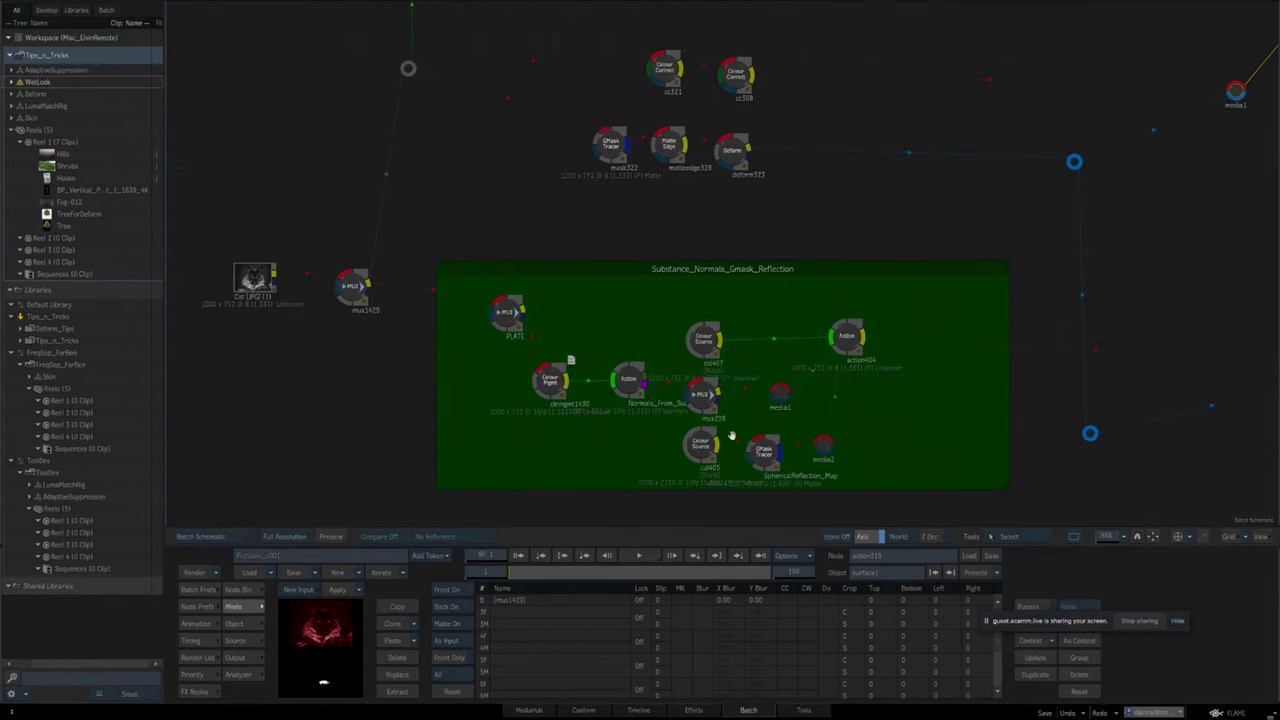
{"action": "left_click_drag", "start_coordinate": [581, 443], "coordinate": [668, 366]}
{"action": "left_click", "coordinate": [700, 328]}
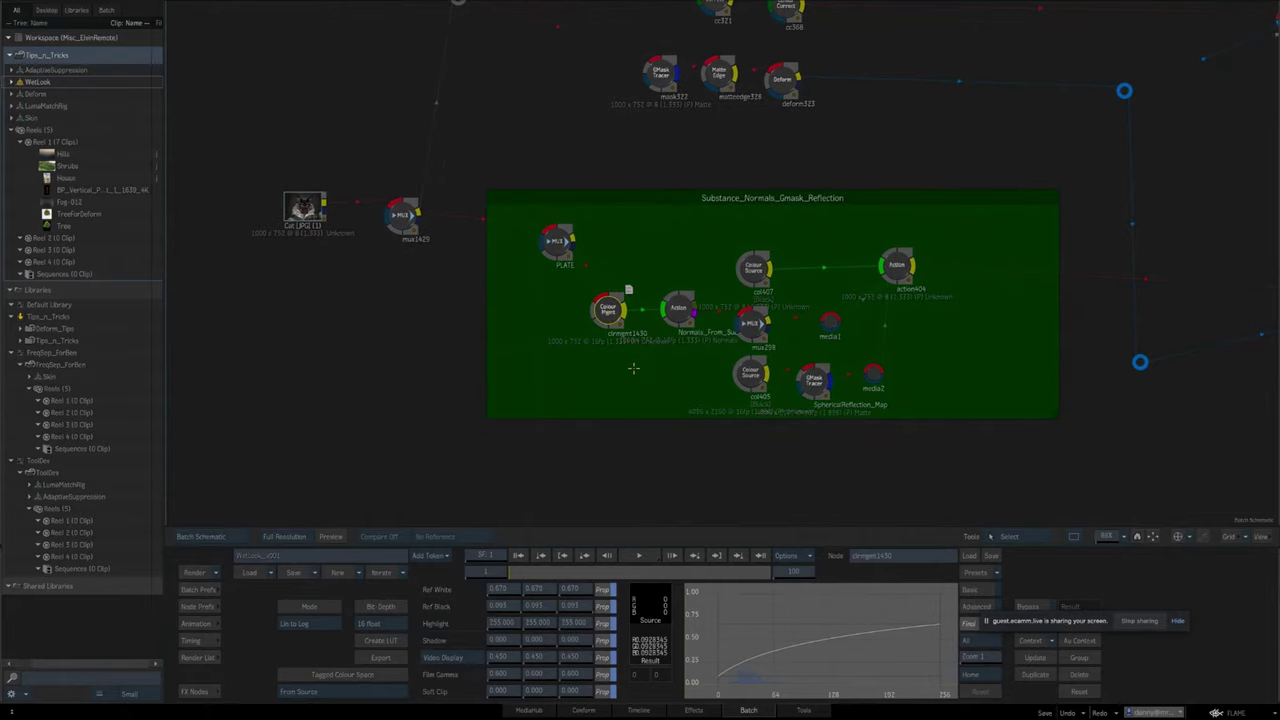
{"action": "key", "text": "F1"}
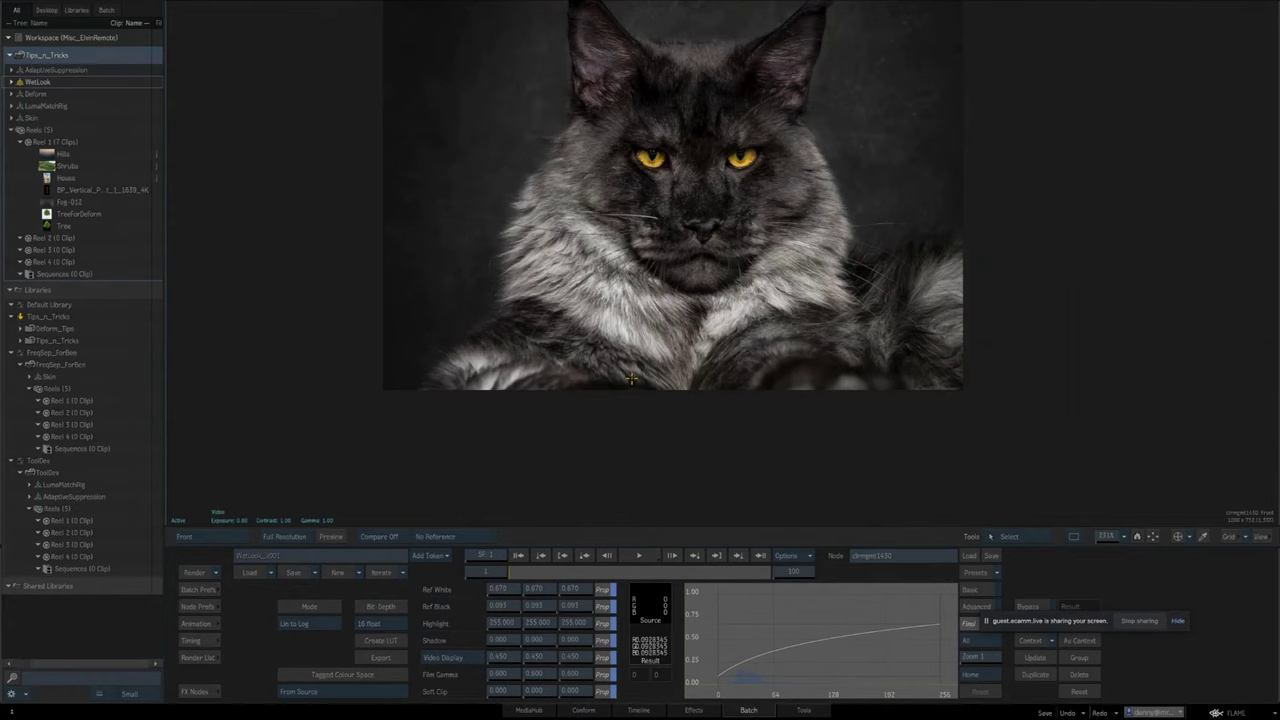
{"action": "key", "text": "F4"}
{"action": "left_click_drag", "start_coordinate": [1107, 543], "coordinate": [1093, 536]}
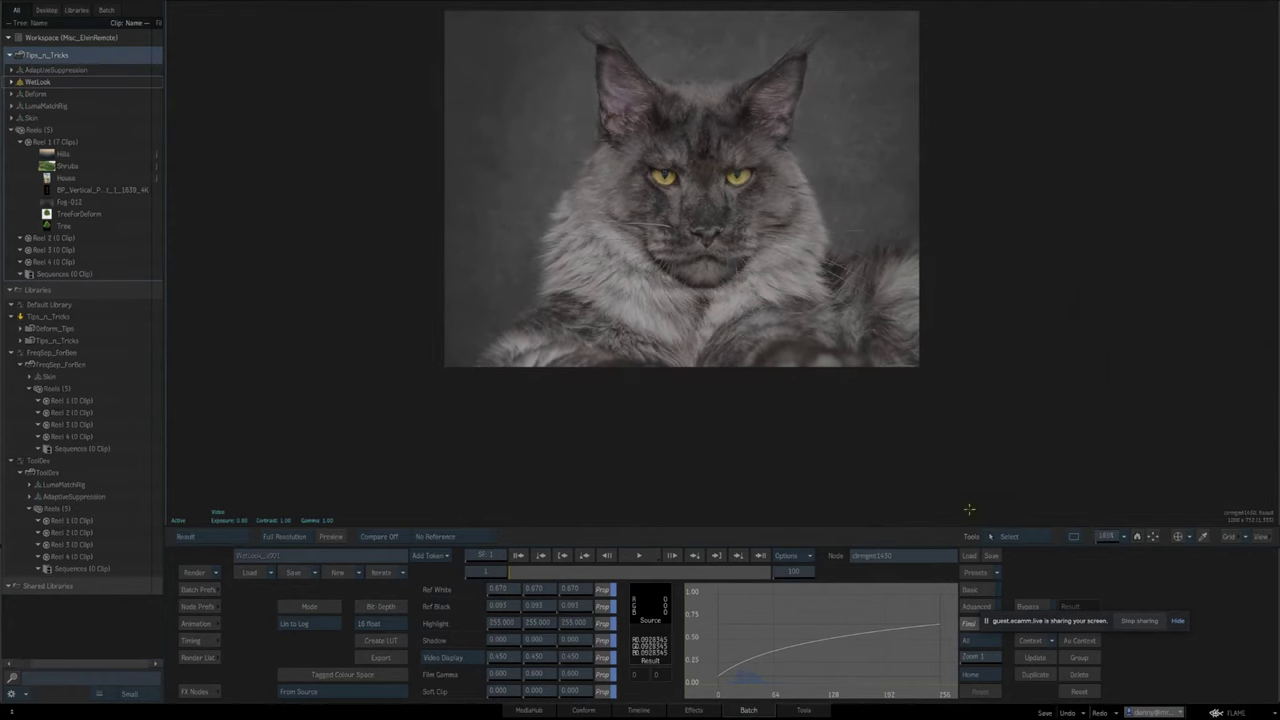
{"action": "key", "text": "grave"}
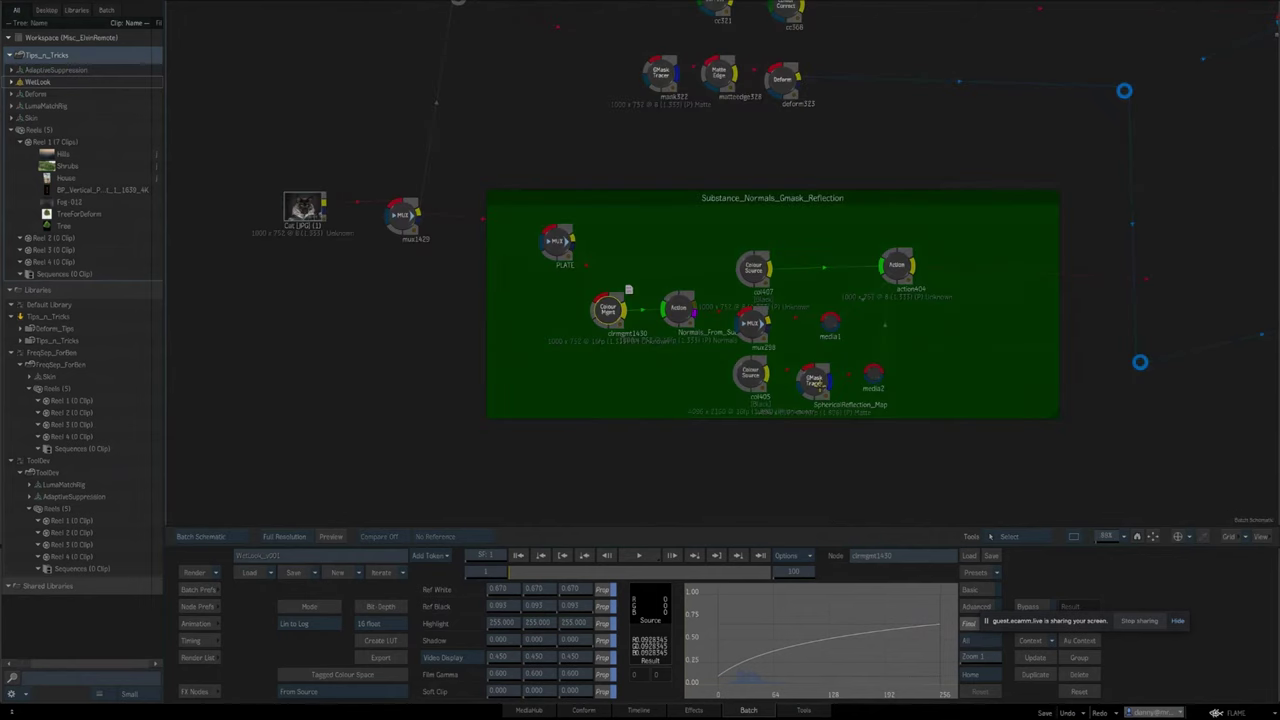
Open the Normals_From_Substance Action node's schematic and frame its whole tree around substance1 and its maps.
{"action": "left_click_drag", "start_coordinate": [763, 412], "coordinate": [669, 392]}
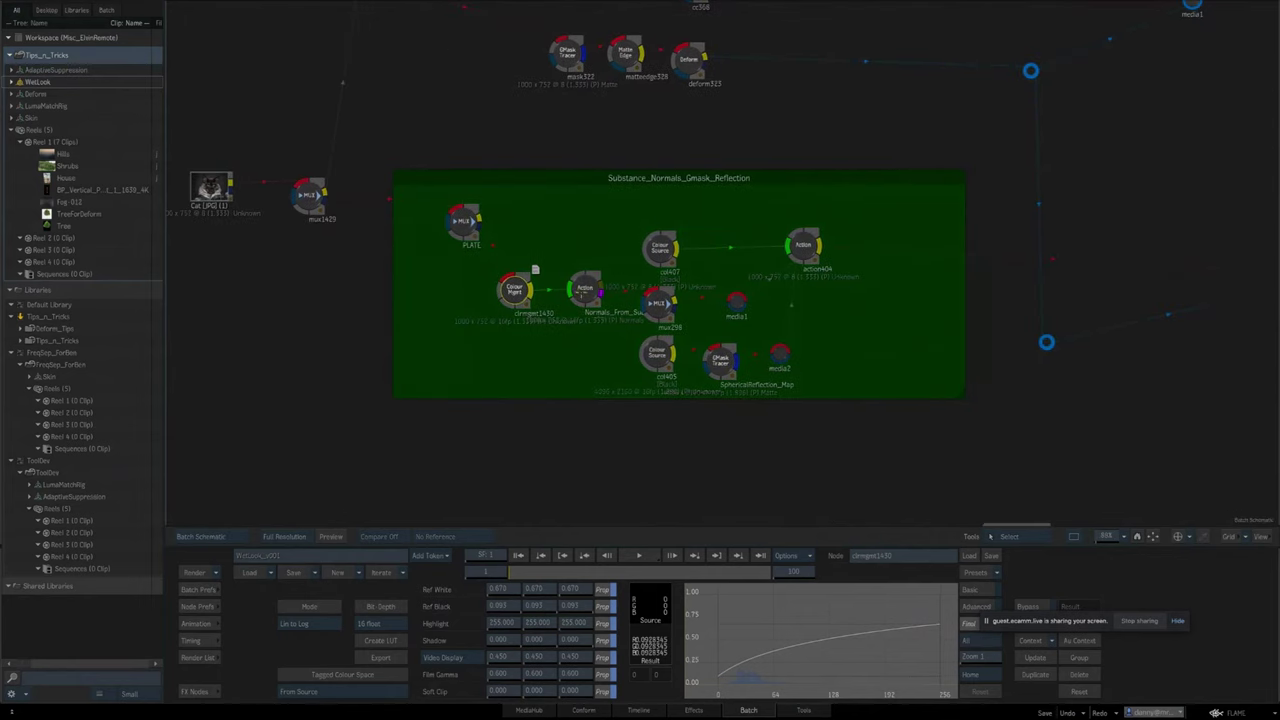
{"action": "left_click", "coordinate": [582, 292]}
{"action": "key", "text": "F4"}
{"action": "key", "text": "grave"}
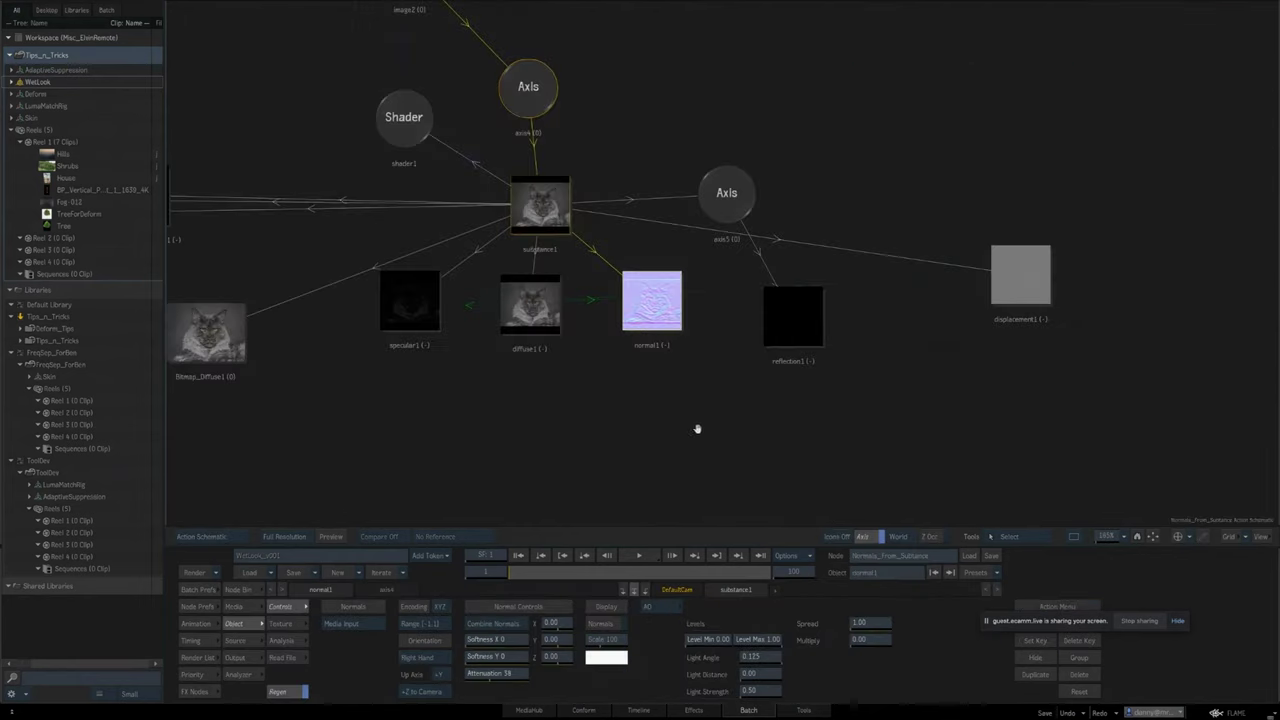
{"action": "left_click_drag", "start_coordinate": [697, 429], "coordinate": [818, 460]}
{"action": "left_click_drag", "start_coordinate": [1105, 538], "coordinate": [1081, 538]}
{"action": "left_click_drag", "start_coordinate": [985, 370], "coordinate": [966, 432]}
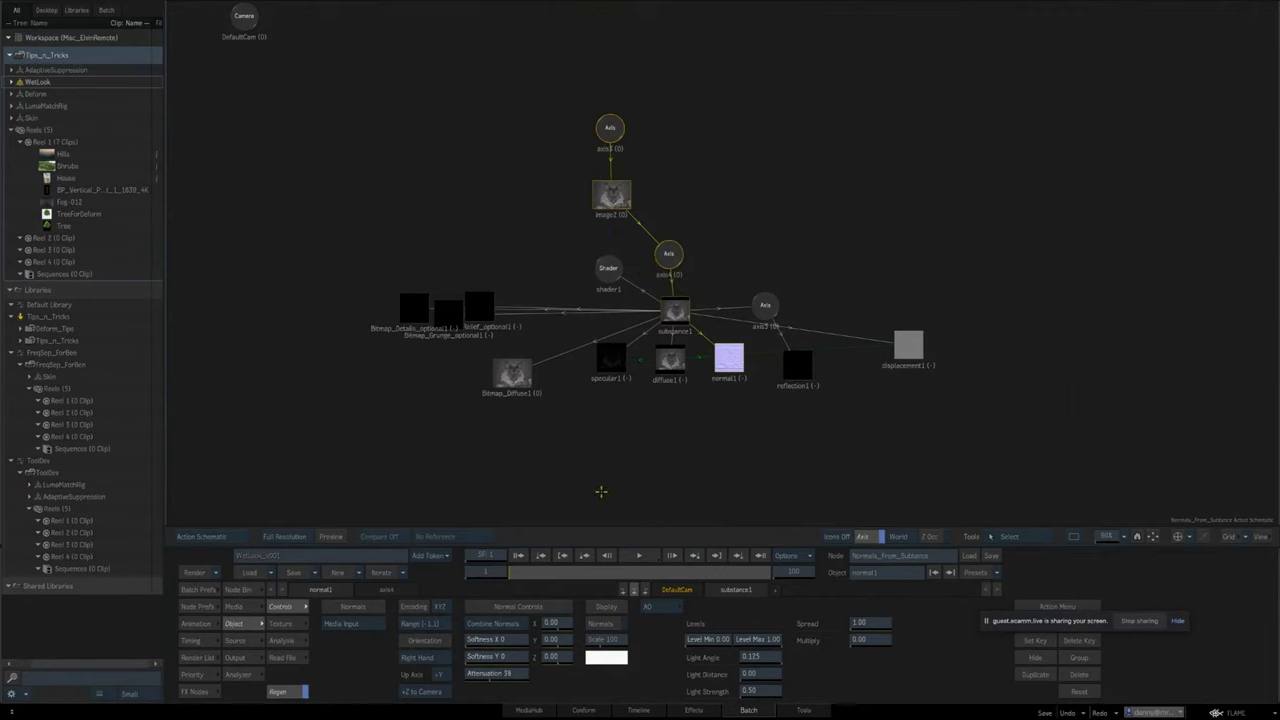
Examine the substance1 node and its normal1 map in the Normals_From_Substance schematic.
{"action": "left_click", "coordinate": [676, 316]}
{"action": "mouse_move", "coordinate": [1109, 538]}
{"action": "left_mouse_down"}
{"action": "mouse_move", "coordinate": [1121, 538]}
{"action": "mouse_move", "coordinate": [1106, 538]}
{"action": "left_mouse_up"}
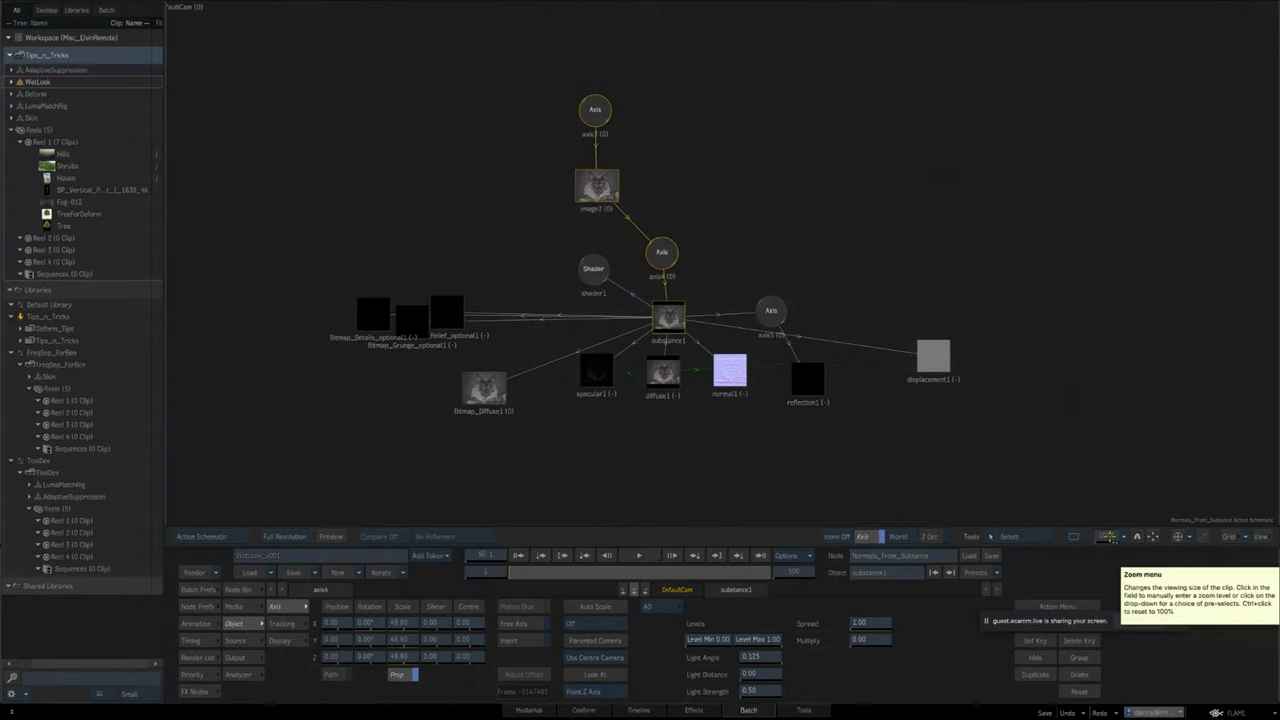
{"action": "left_click_drag", "start_coordinate": [1110, 535], "coordinate": [1108, 535]}
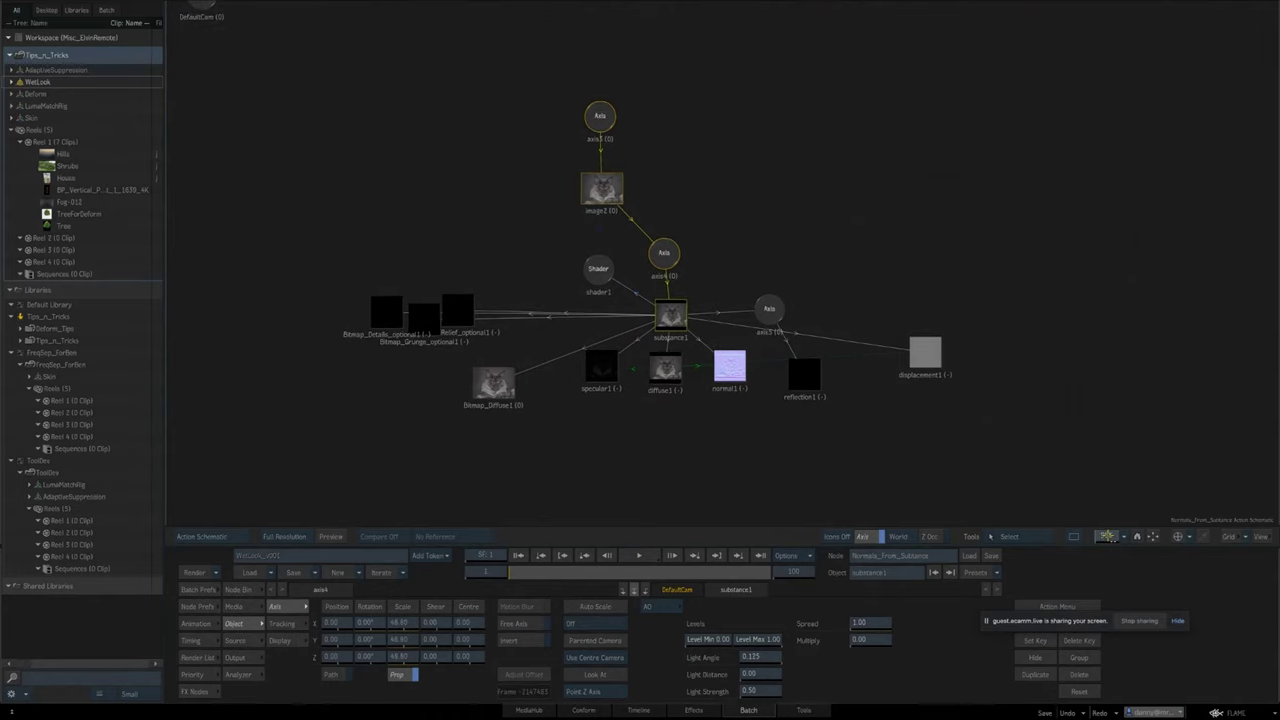
{"action": "scroll", "coordinate": [719, 300], "scroll_direction": "up", "scroll_amount": 5}
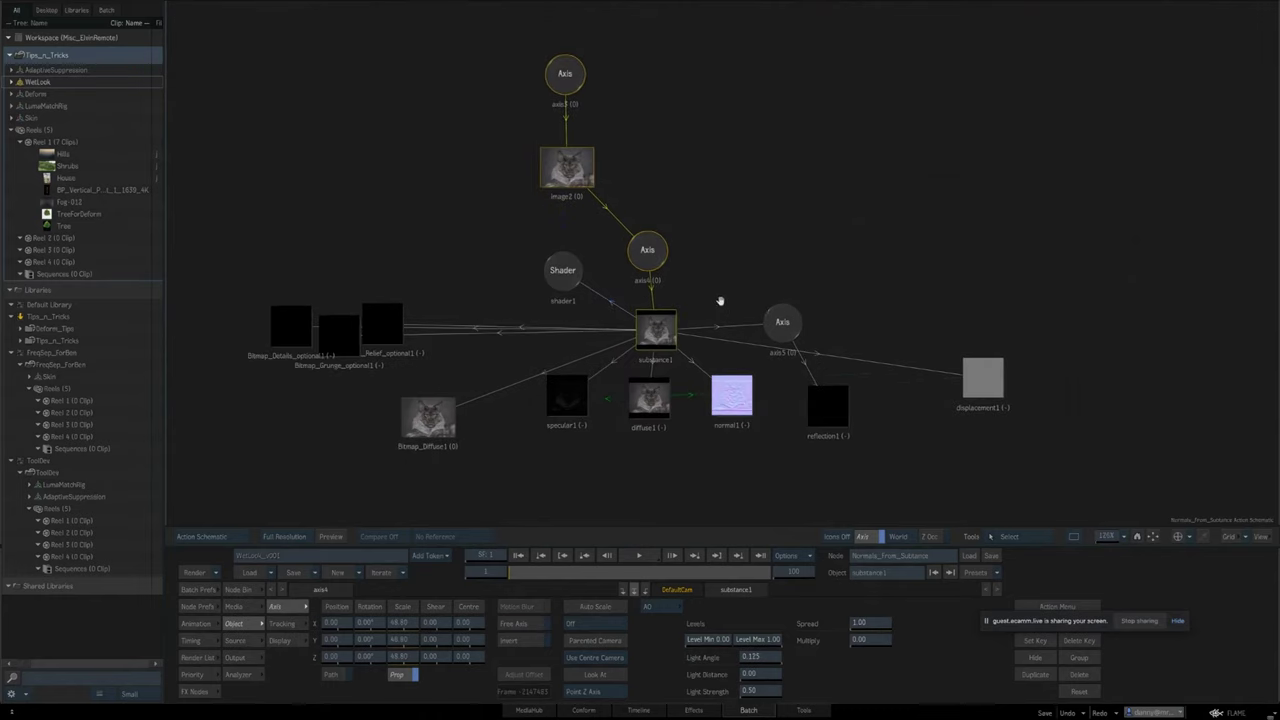
{"action": "left_click_drag", "start_coordinate": [720, 300], "coordinate": [718, 177]}
{"action": "left_click_drag", "start_coordinate": [717, 363], "coordinate": [760, 436]}
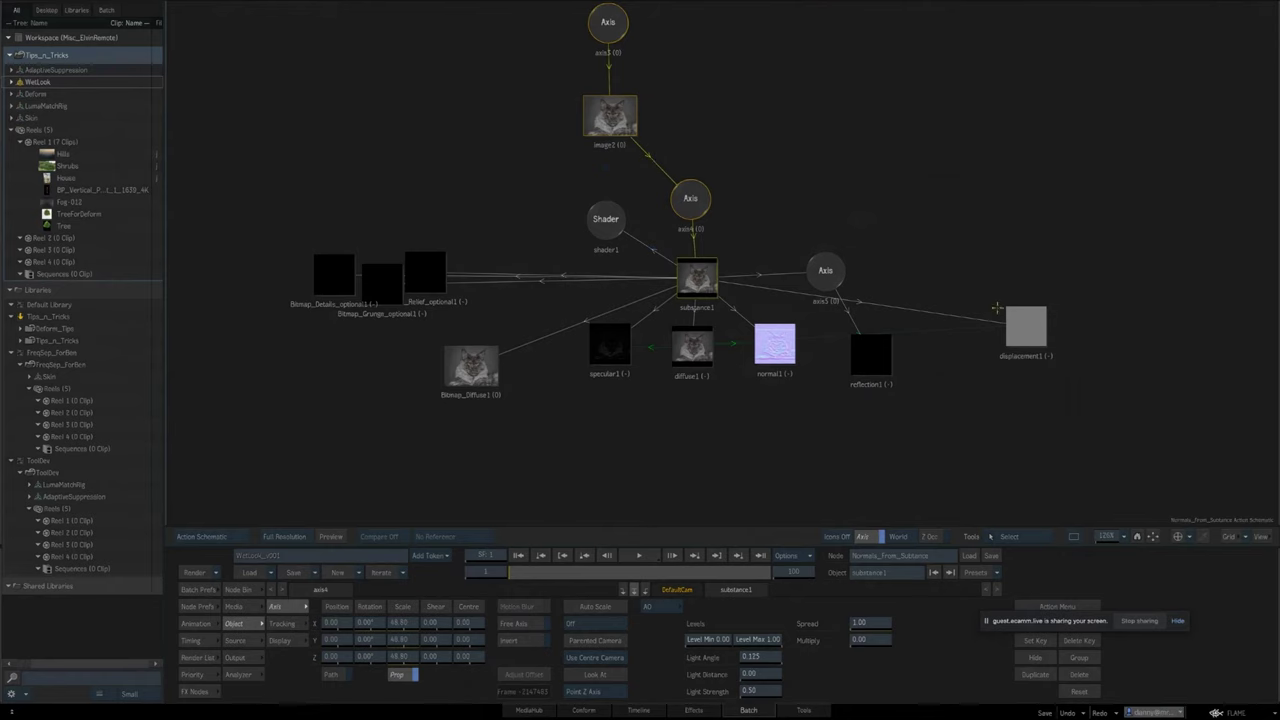
{"action": "left_click_drag", "start_coordinate": [775, 422], "coordinate": [706, 437]}
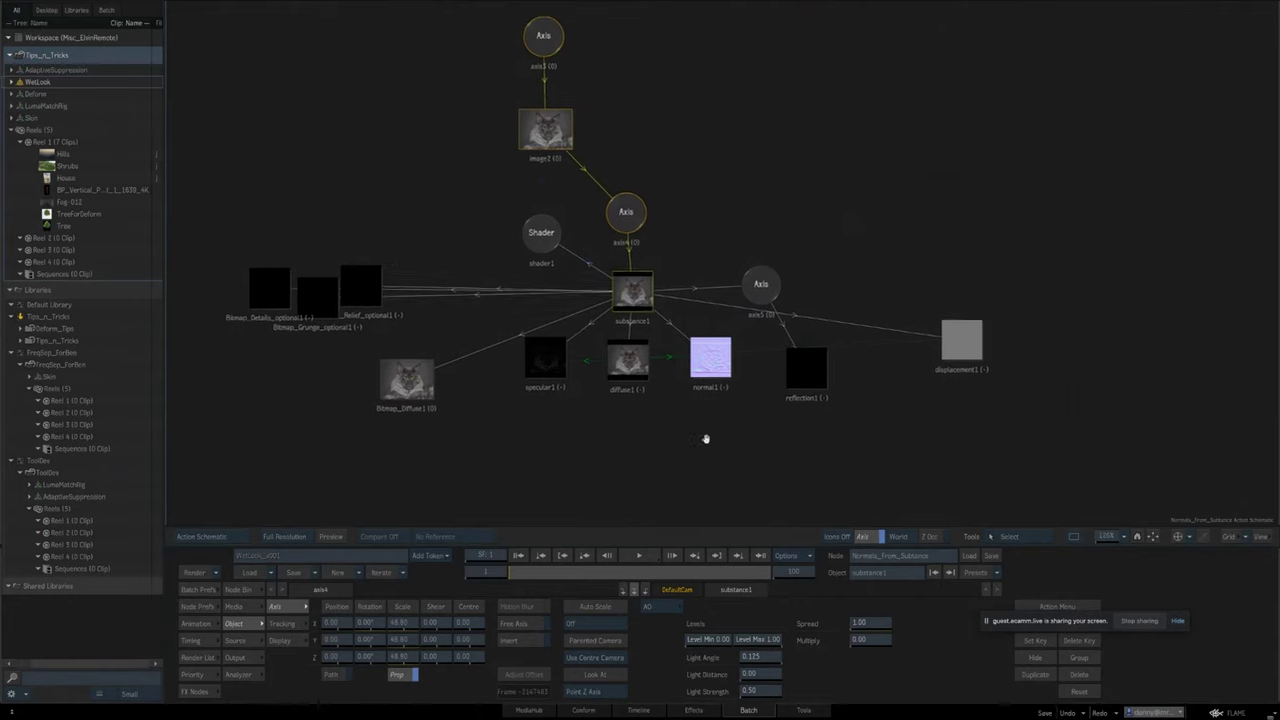
{"action": "left_click", "coordinate": [704, 362]}
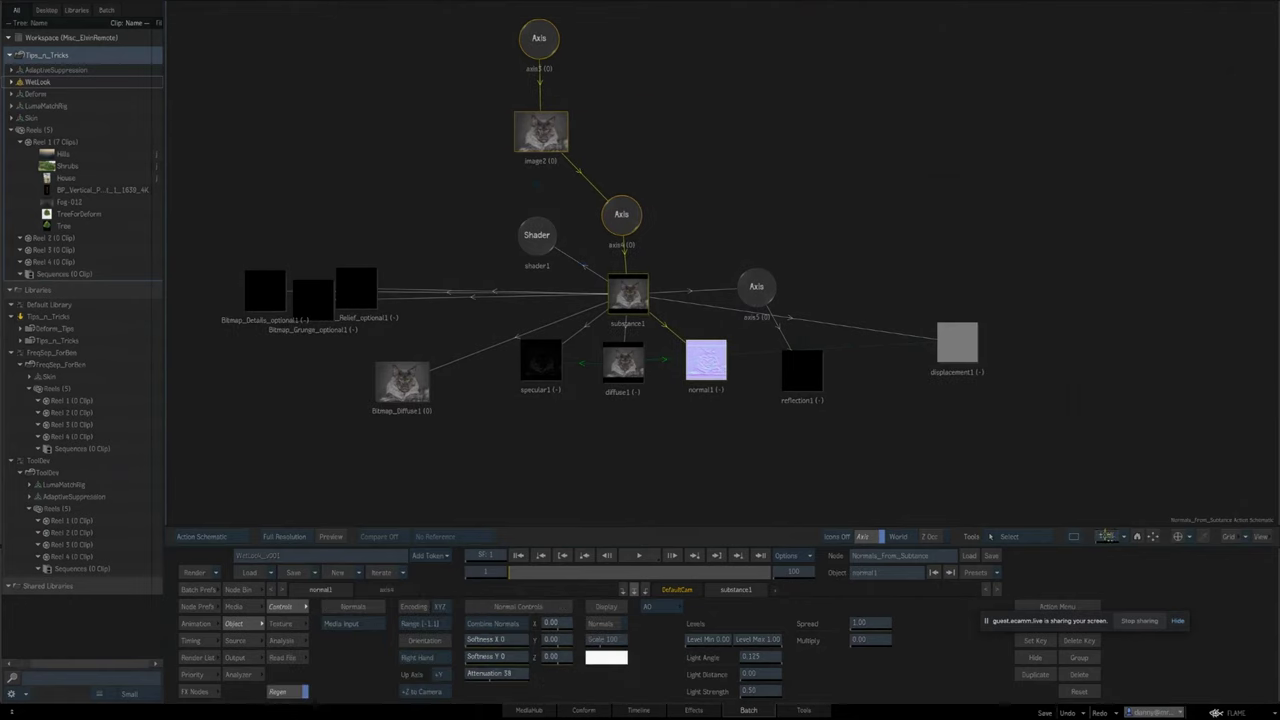
{"action": "left_click_drag", "start_coordinate": [1106, 536], "coordinate": [1120, 523]}
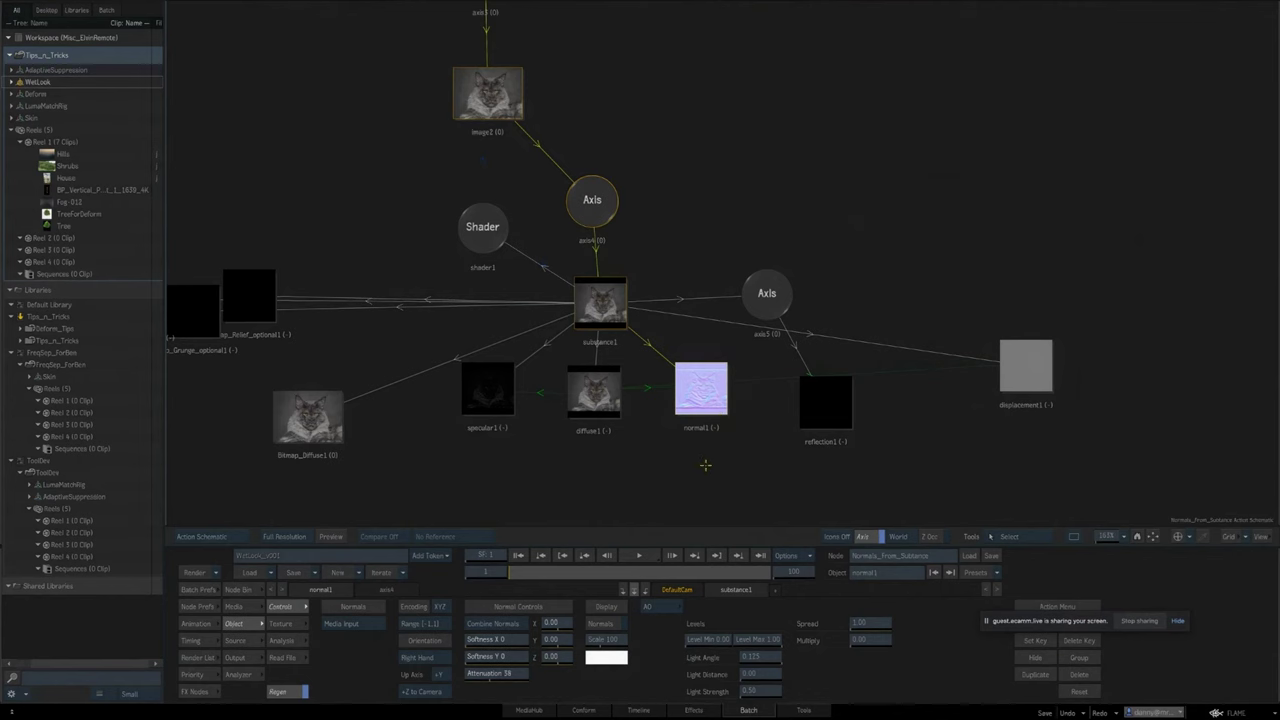
Compare the Normals_From_Substance node's normals output with its front media of the cat, and return to its schematic.
{"action": "key", "text": "F4"}
{"action": "key", "text": "F4"}
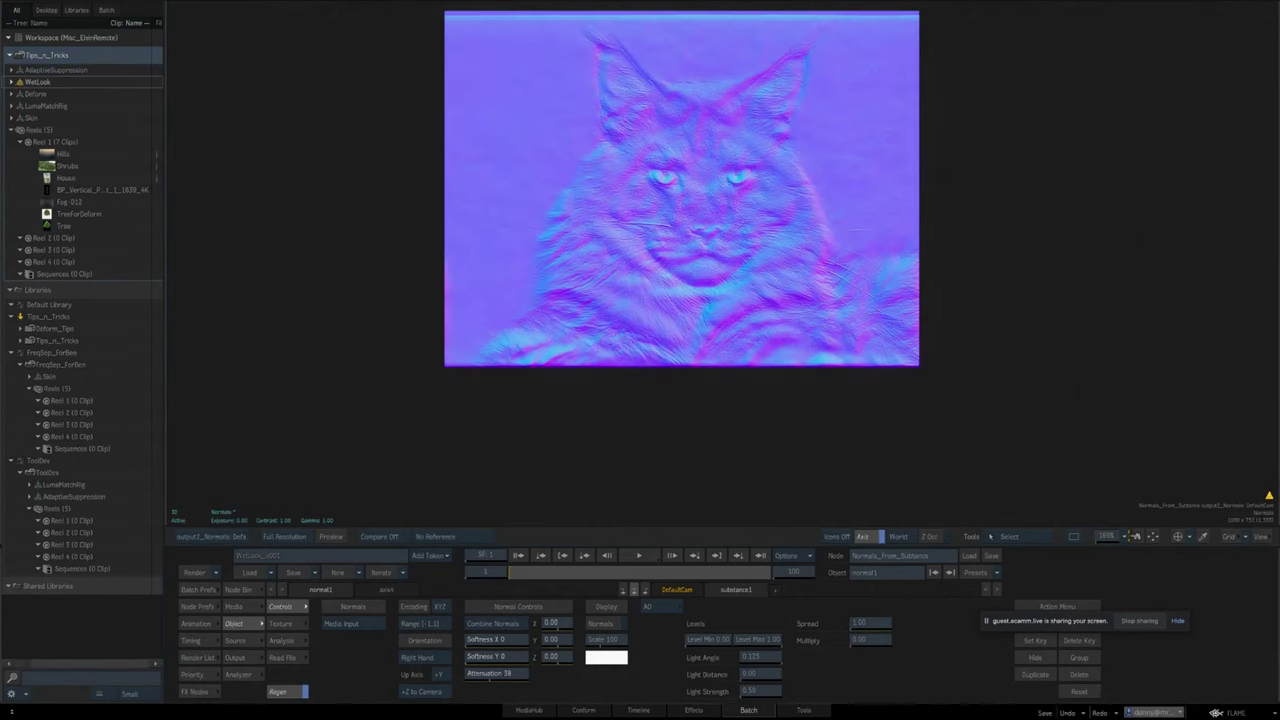
{"action": "left_click_drag", "start_coordinate": [1108, 536], "coordinate": [1113, 536]}
{"action": "left_click_drag", "start_coordinate": [1111, 473], "coordinate": [1079, 393]}
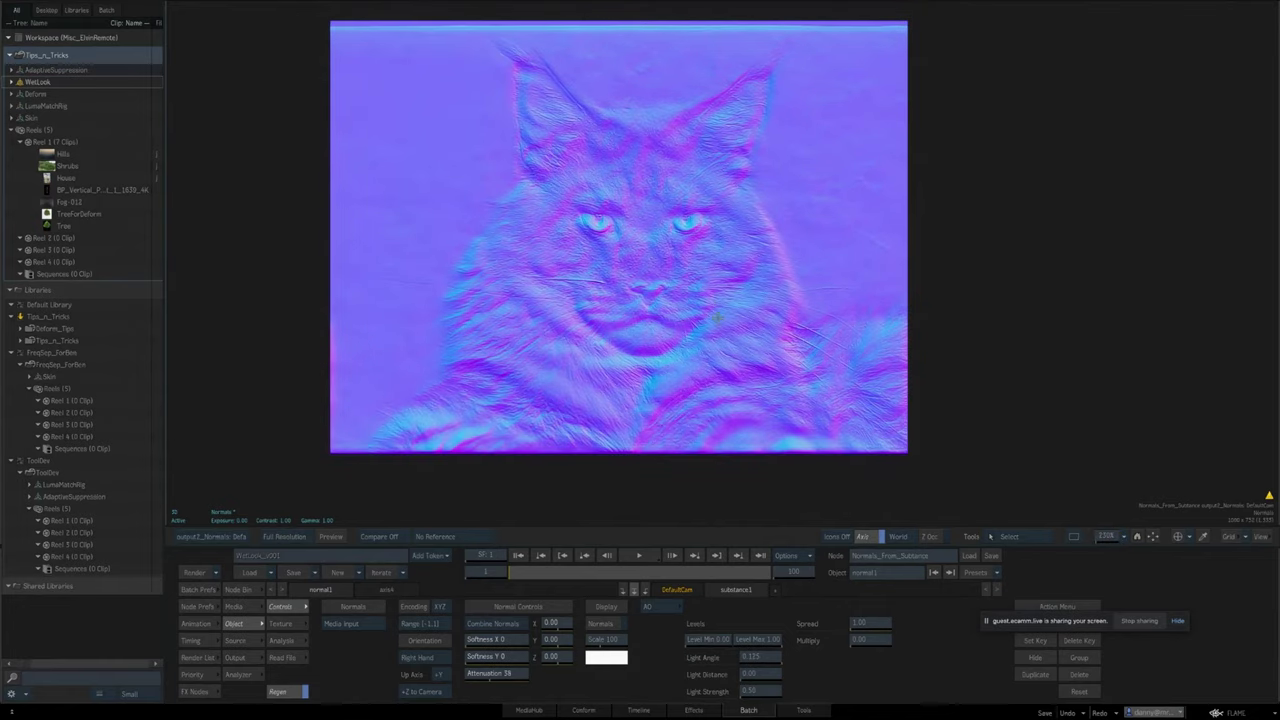
{"action": "key", "text": "F4"}
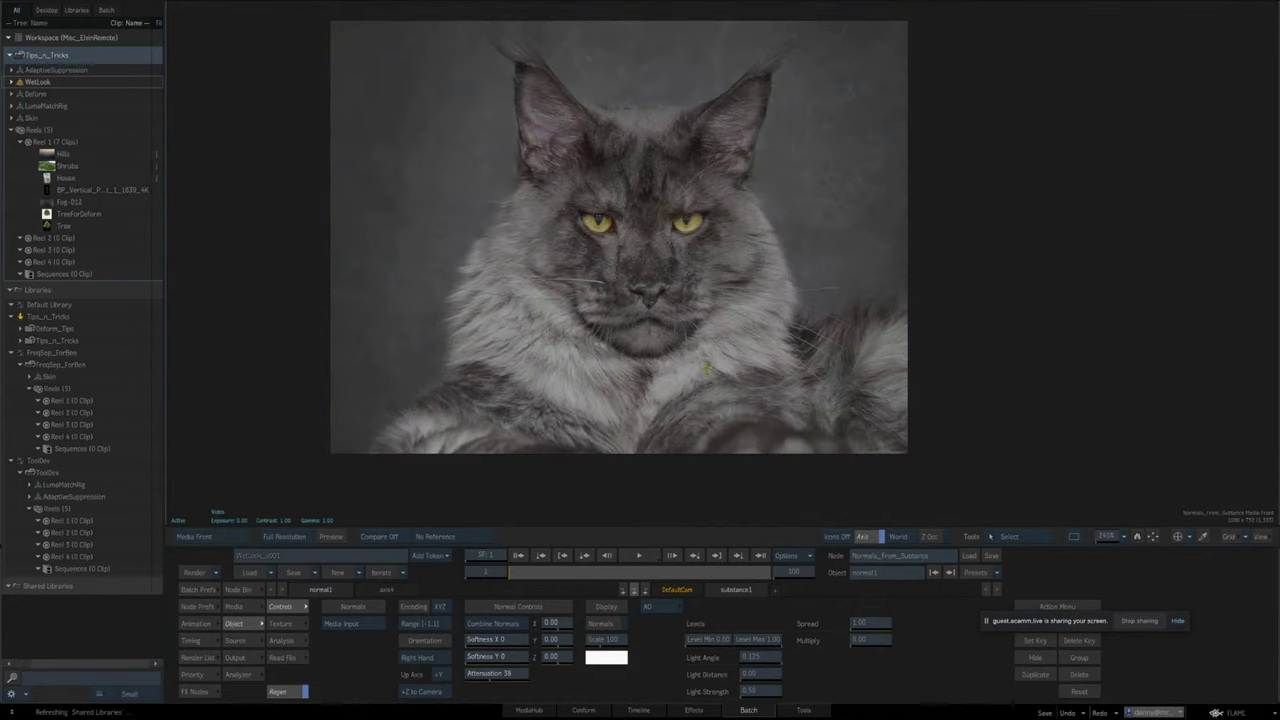
{"action": "key", "text": "F4"}
{"action": "key", "text": "Escape"}
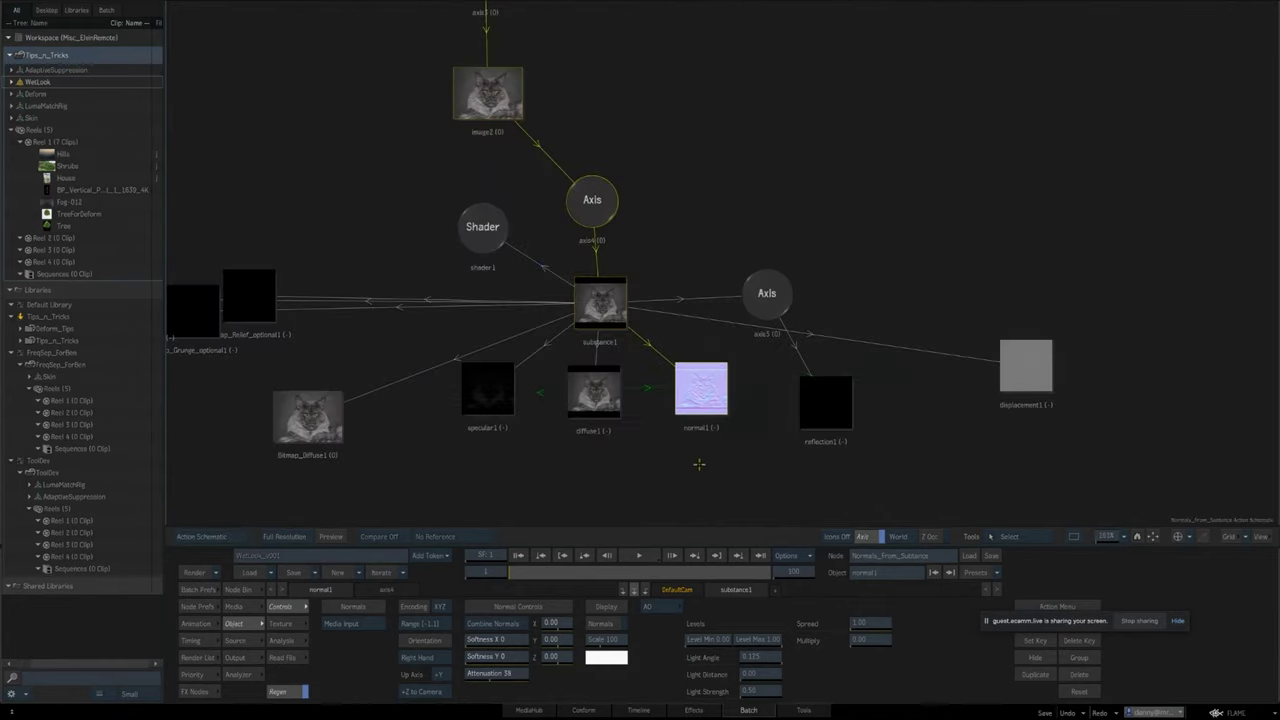
Review the output2 Normals render layer settings and view that output for the Normals_From_Substance node.
{"action": "left_click", "coordinate": [238, 658]}
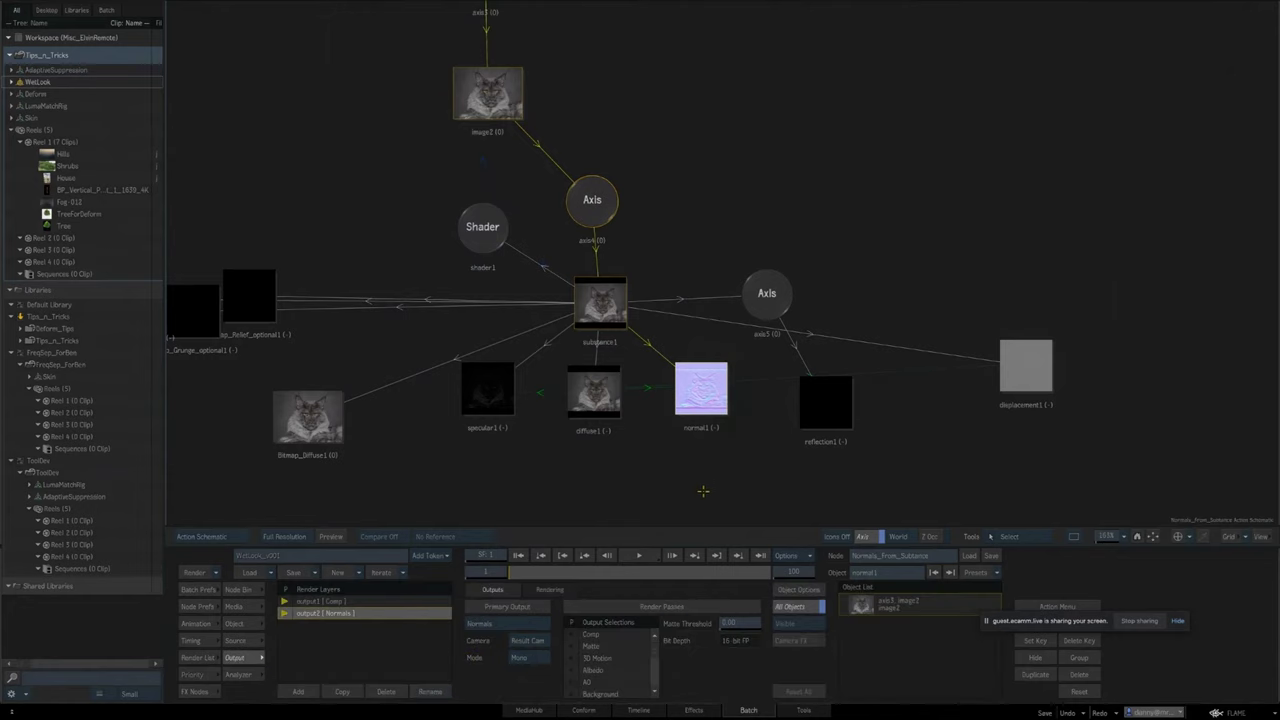
{"action": "key", "text": "F4"}
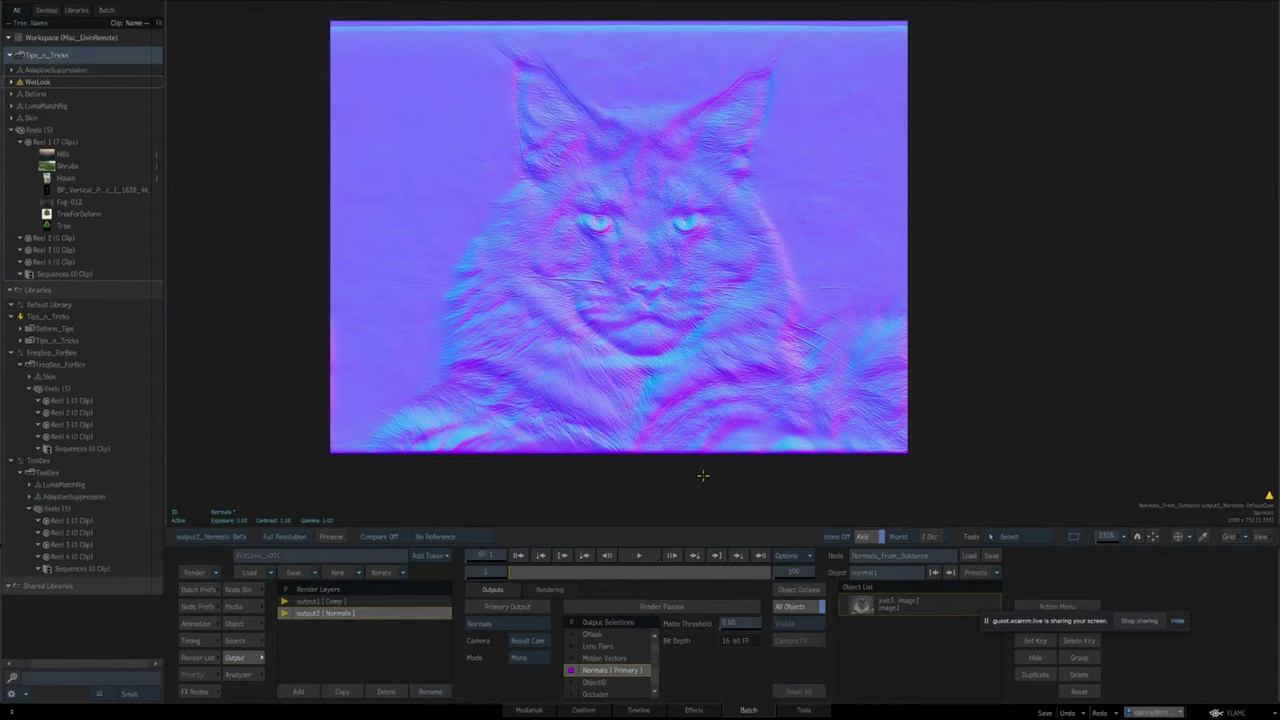
{"action": "key", "text": "Escape"}
View the result of the Colour Source node col407 in the Substance_Normals_Gmask_Reflection group, and return to the Batch schematic.
{"action": "left_click_drag", "start_coordinate": [751, 443], "coordinate": [803, 383]}
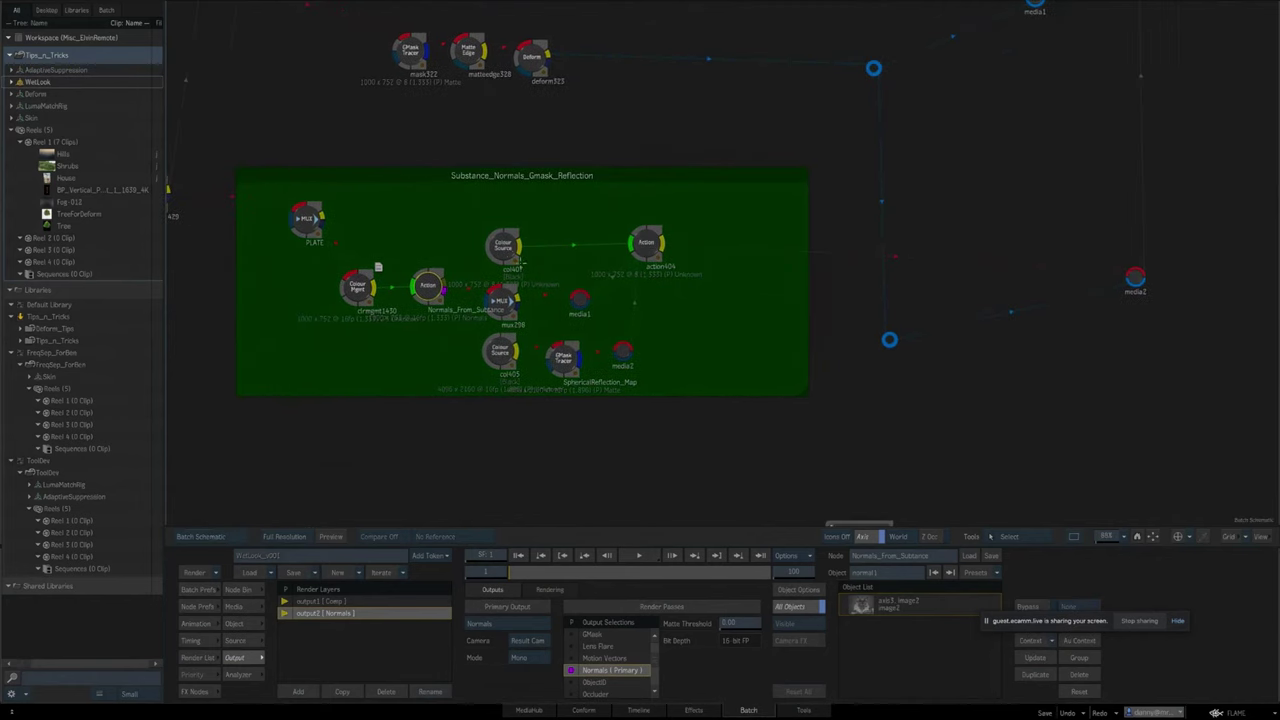
{"action": "left_click", "coordinate": [516, 253]}
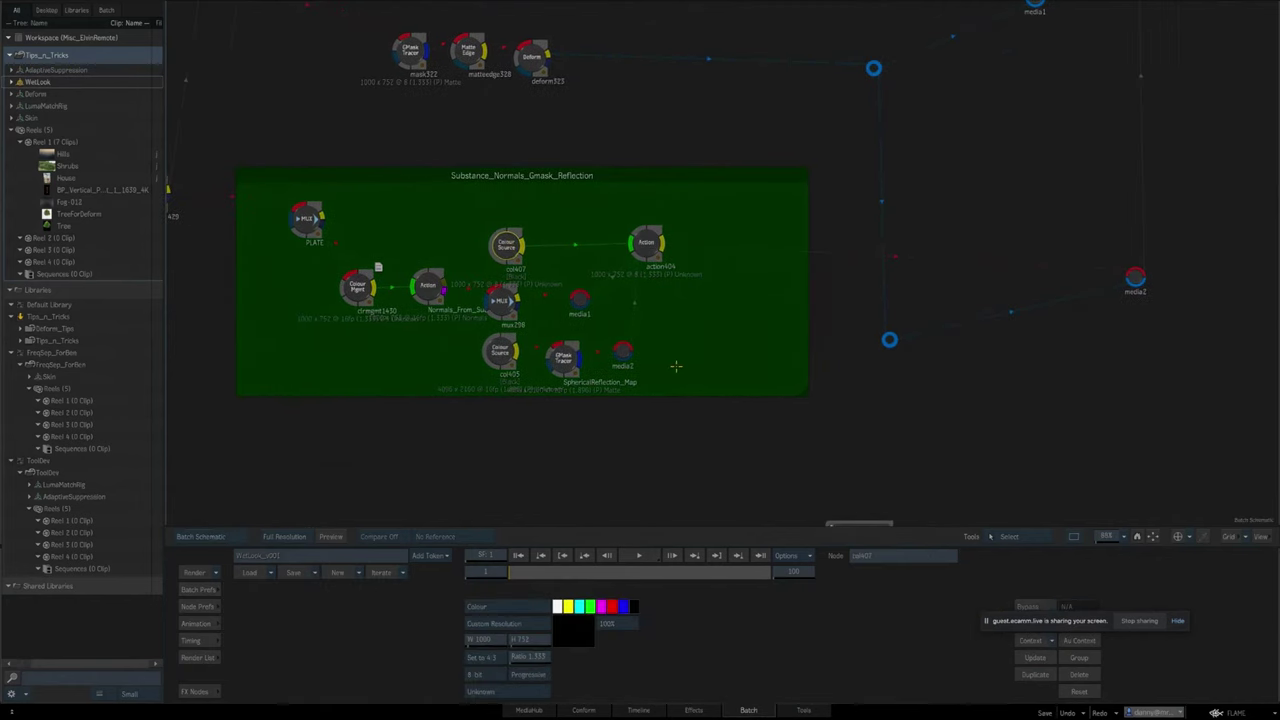
{"action": "key", "text": "F4"}
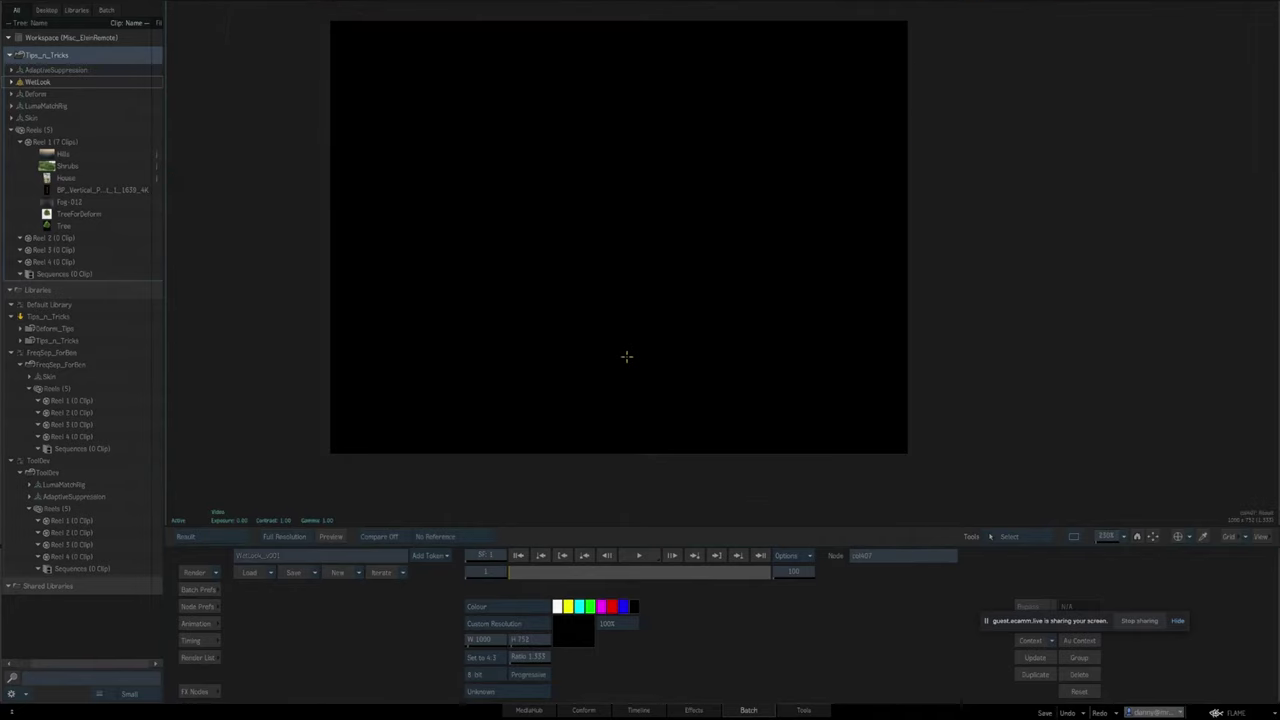
{"action": "key", "text": "F8"}
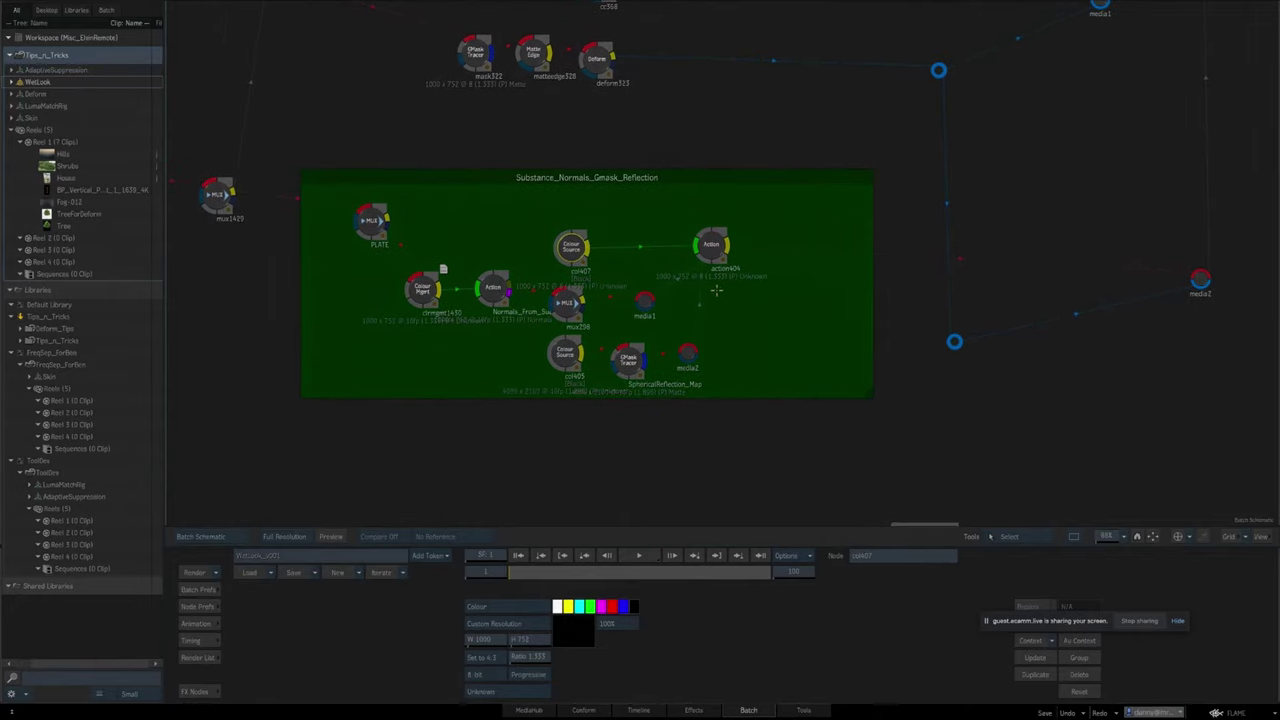
Open action404's schematic to check its normal1 and reflection1 maps and its SphericalReflection_Map matte input.
{"action": "left_click_drag", "start_coordinate": [731, 248], "coordinate": [740, 250]}
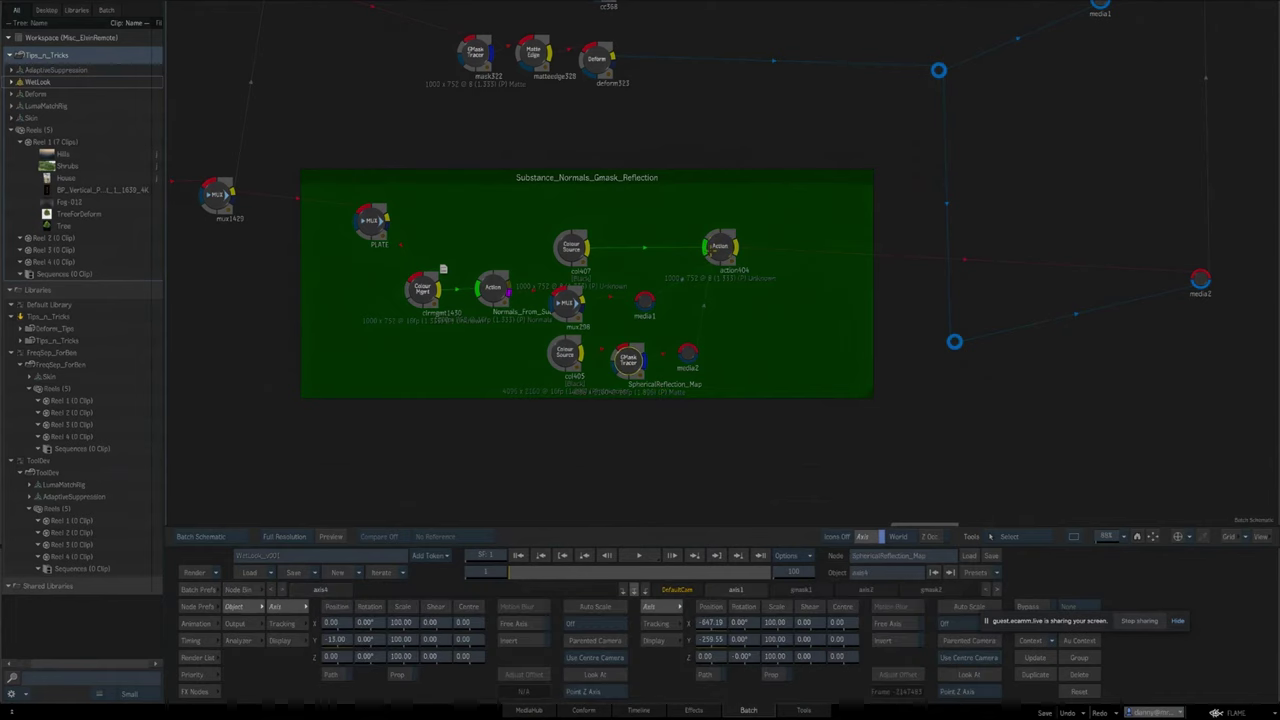
{"action": "double_click", "coordinate": [721, 278]}
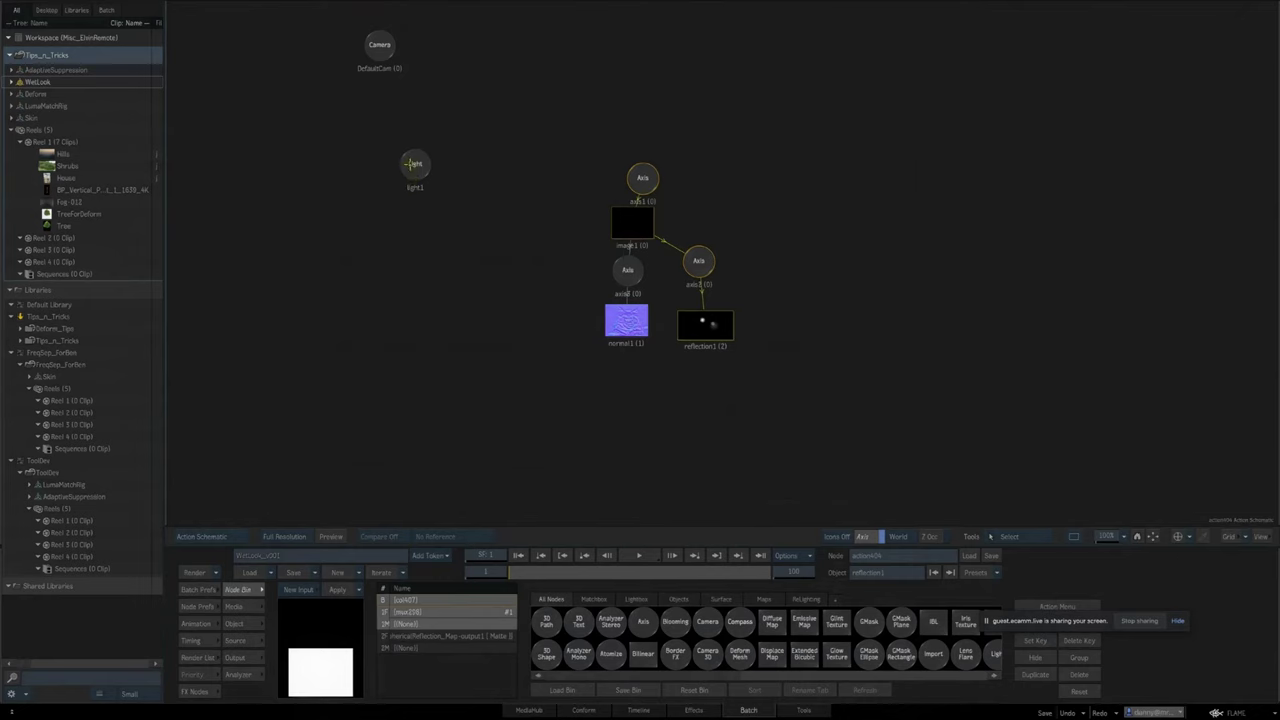
{"action": "left_click_drag", "start_coordinate": [703, 322], "coordinate": [710, 335]}
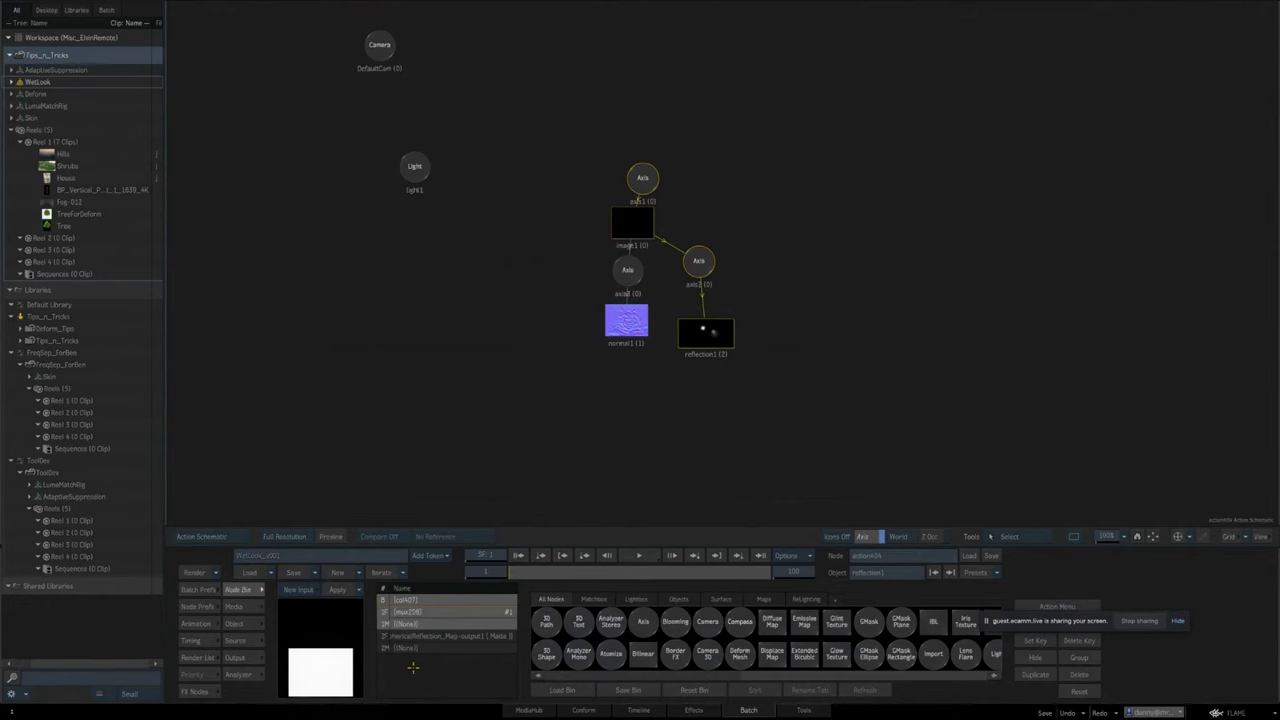
{"action": "left_click", "coordinate": [413, 636]}
{"action": "key", "text": "Escape"}
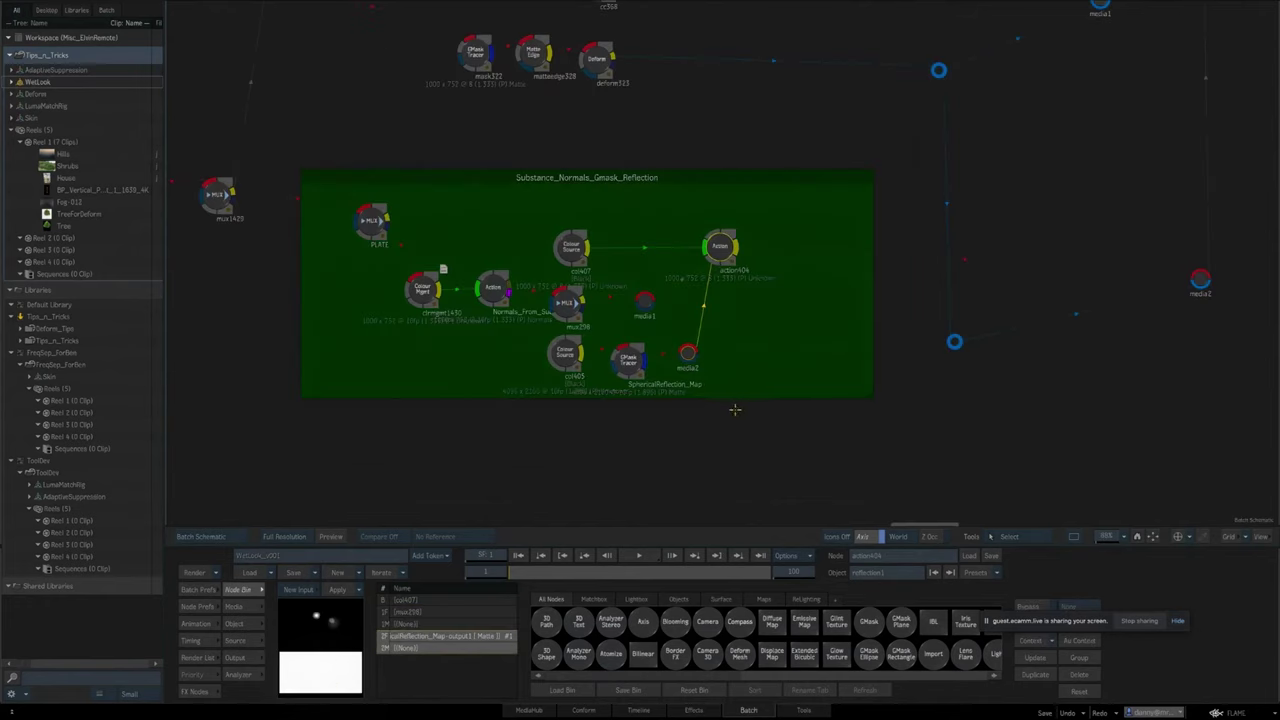
Examine the axis and GMask tree of the SphericalReflection_Map GMask Tracer and its matte output.
{"action": "left_click_drag", "start_coordinate": [706, 408], "coordinate": [748, 390]}
{"action": "left_click", "coordinate": [670, 344]}
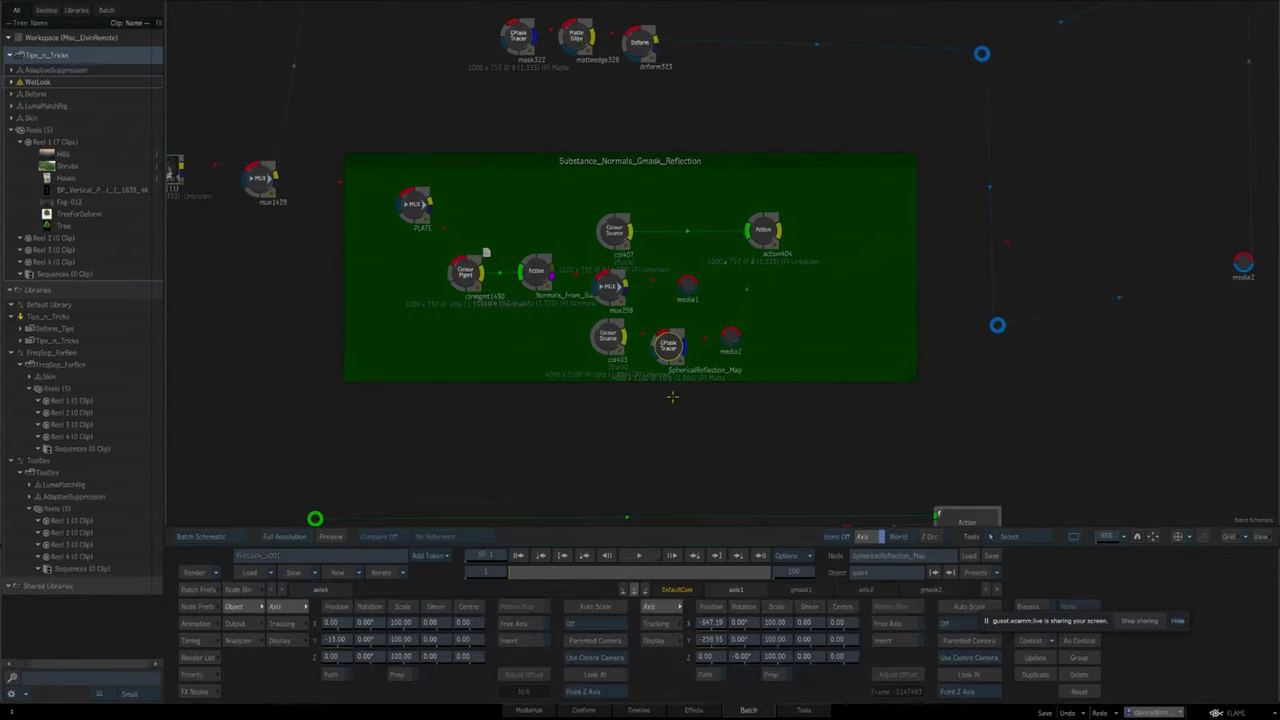
{"action": "key", "text": "F4"}
{"action": "key", "text": "grave"}
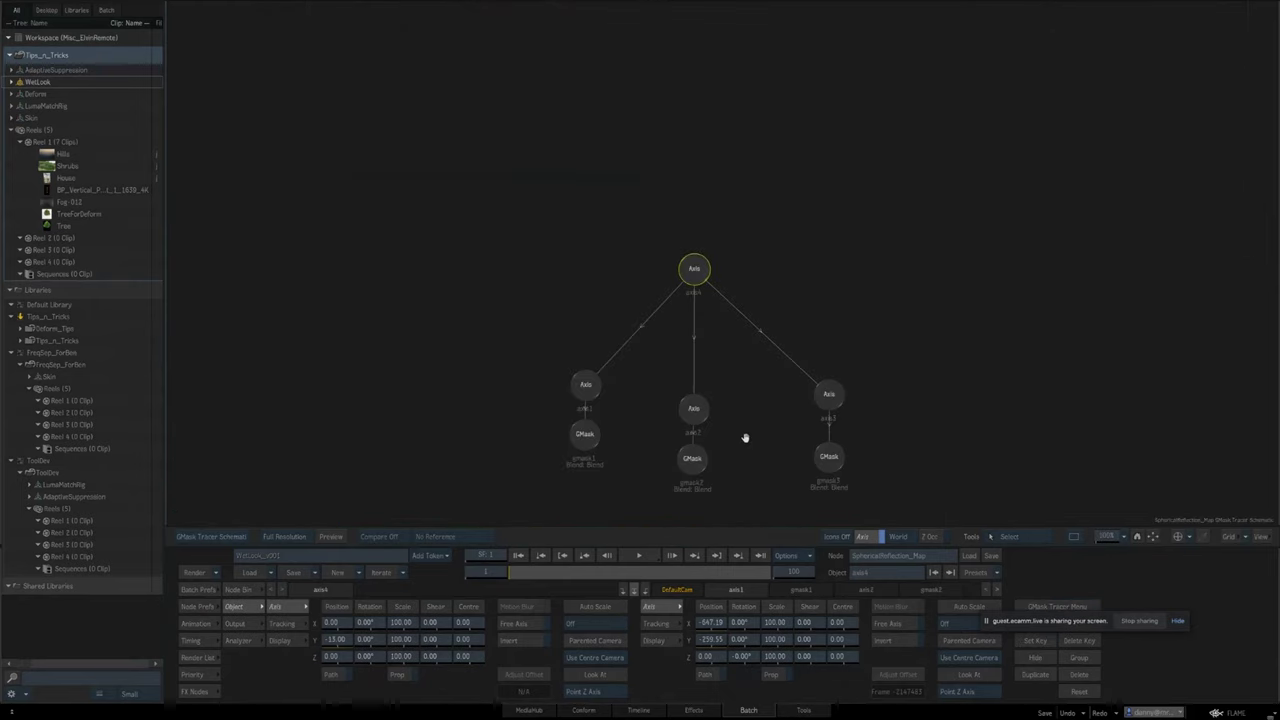
{"action": "left_click_drag", "start_coordinate": [746, 438], "coordinate": [686, 390]}
{"action": "key", "text": "F4"}
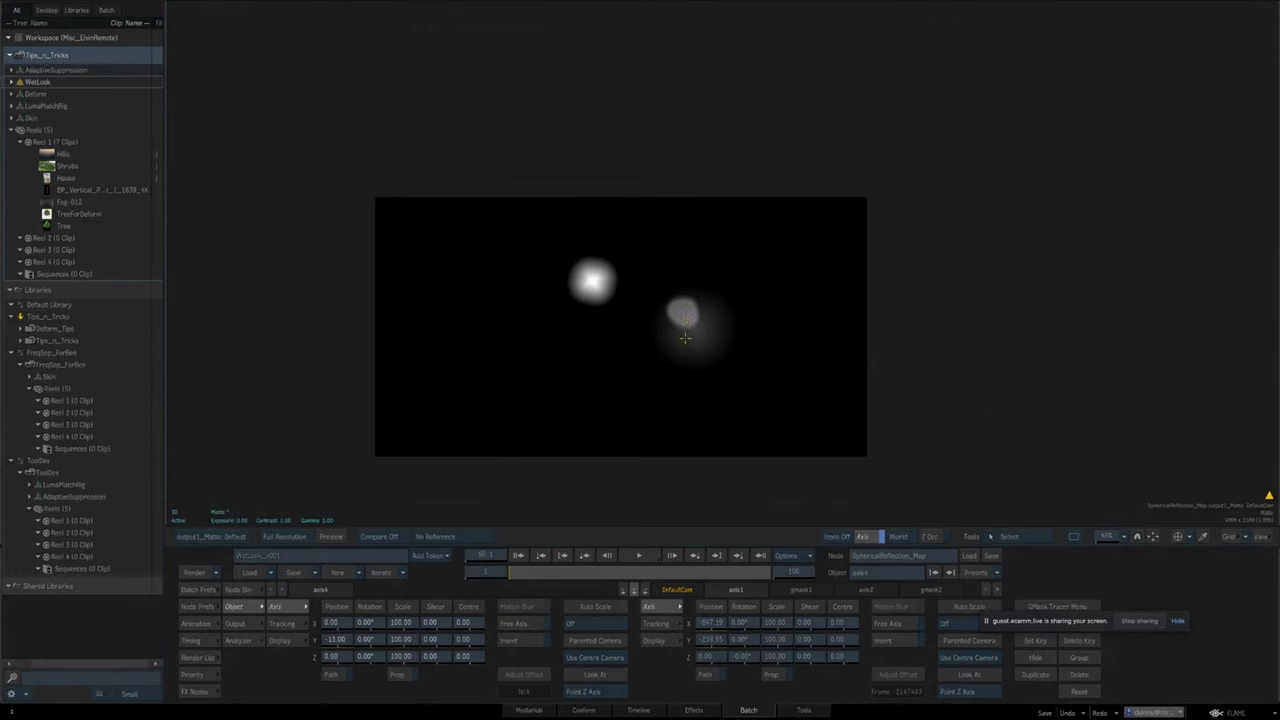
{"action": "key", "text": "F4"}
Open action319 and examine the reflections on the cat's red mouth up close in its composited result.
{"action": "left_click_drag", "start_coordinate": [795, 335], "coordinate": [550, 391]}
{"action": "left_click", "coordinate": [706, 309]}
{"action": "left_click_drag", "start_coordinate": [861, 292], "coordinate": [735, 540]}
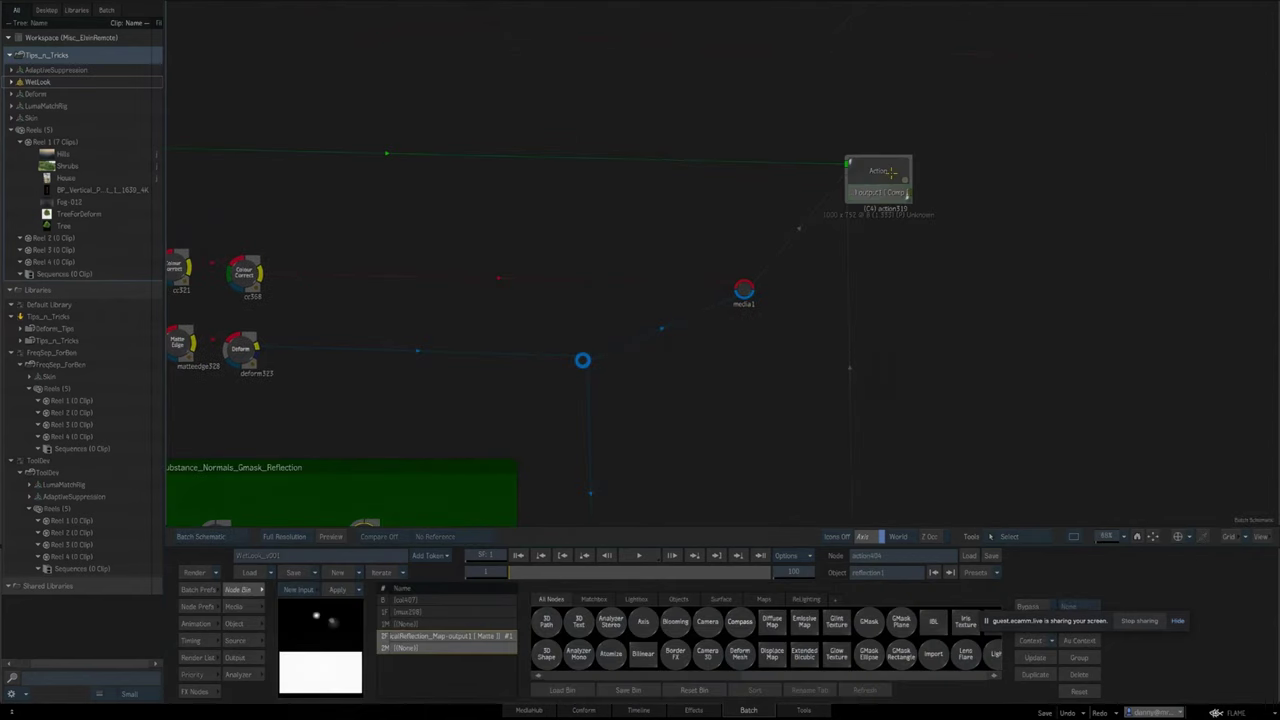
{"action": "left_click", "coordinate": [868, 176]}
{"action": "key", "text": "F8"}
{"action": "left_click_drag", "start_coordinate": [770, 437], "coordinate": [736, 471]}
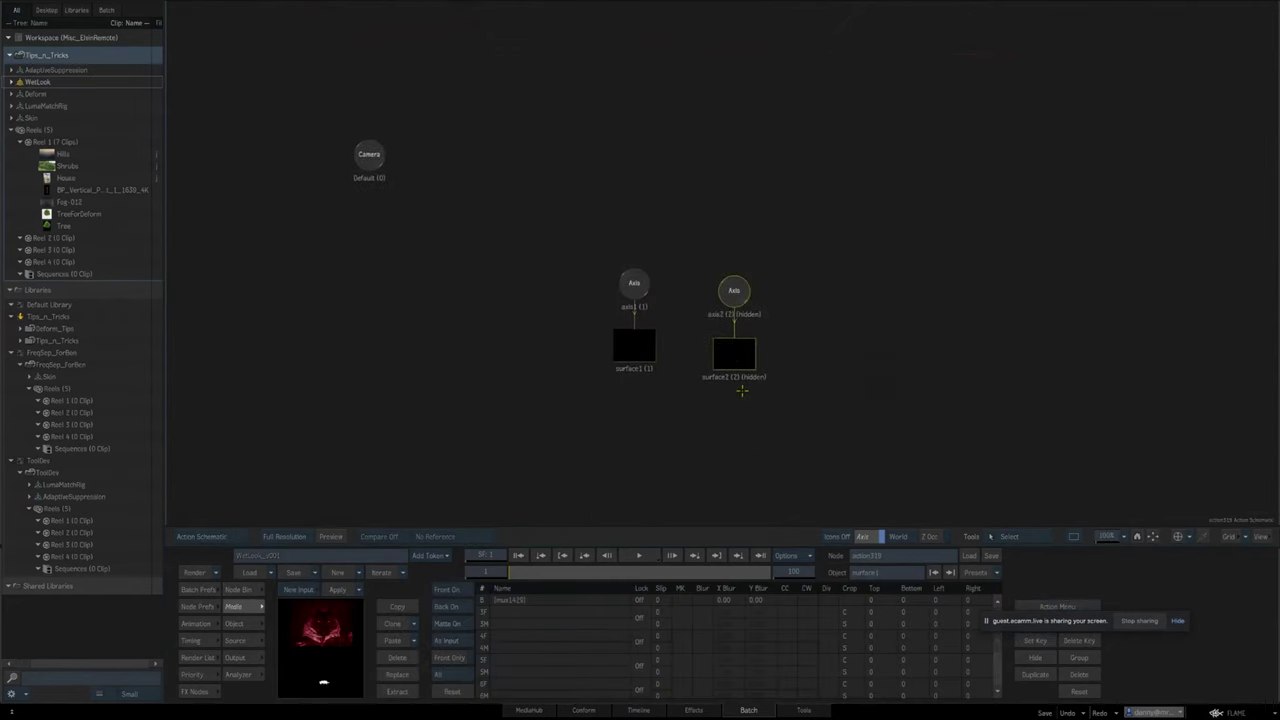
{"action": "key", "text": "F4"}
{"action": "left_click_drag", "start_coordinate": [1104, 537], "coordinate": [1180, 537]}
{"action": "scroll", "coordinate": [1106, 536], "scroll_direction": "down", "scroll_amount": 3}
{"action": "scroll", "coordinate": [1106, 536], "scroll_direction": "up", "scroll_amount": 6}
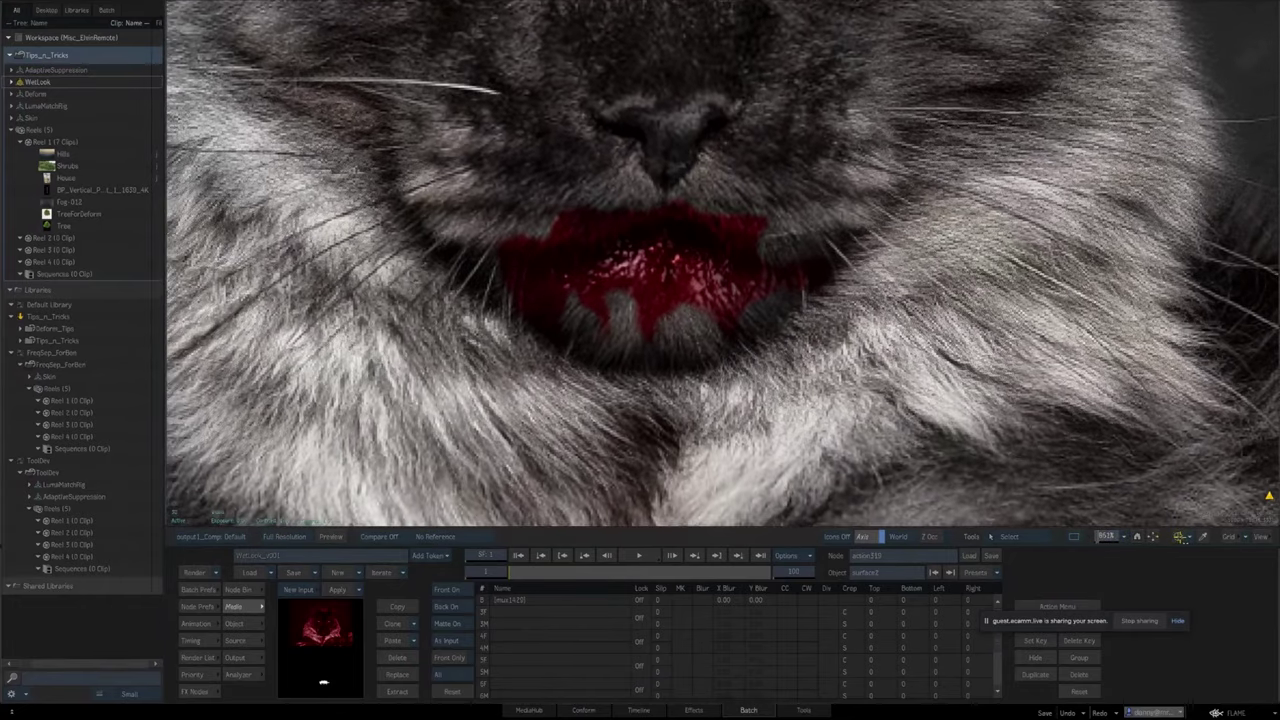
{"action": "scroll", "coordinate": [1138, 538], "scroll_direction": "down", "scroll_amount": 4}
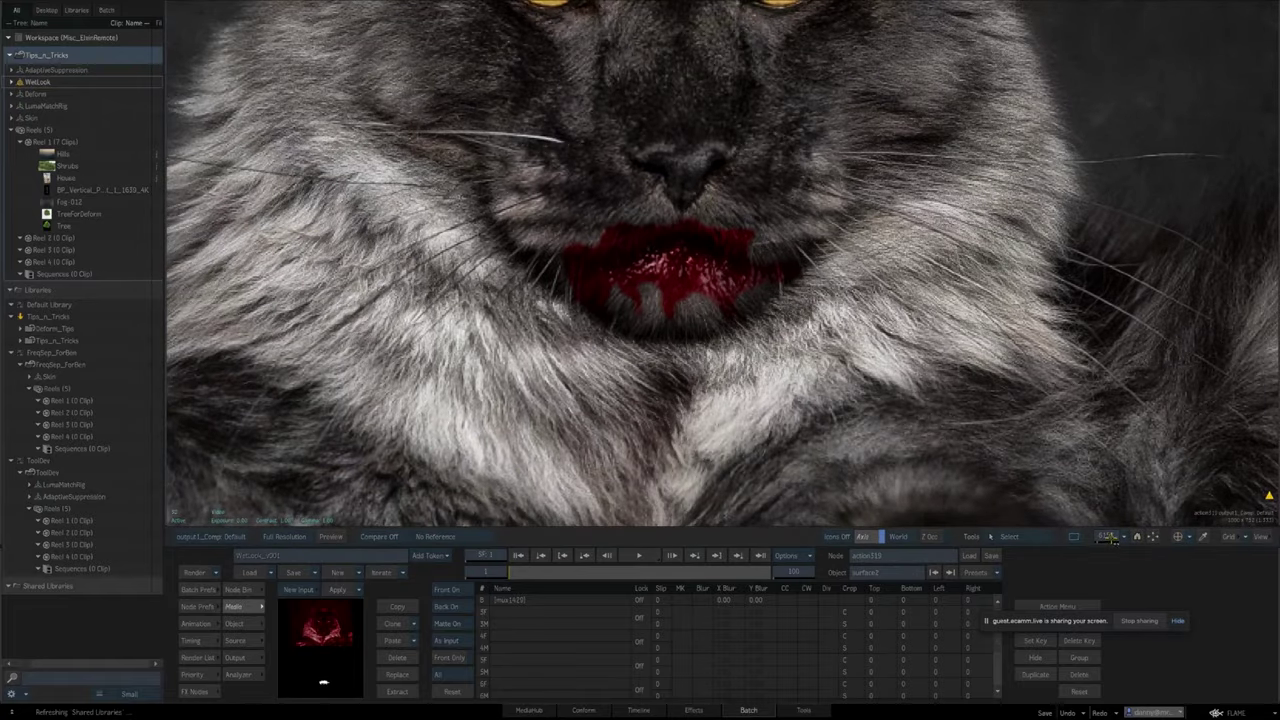
{"action": "left_click_drag", "start_coordinate": [1112, 540], "coordinate": [1012, 549]}
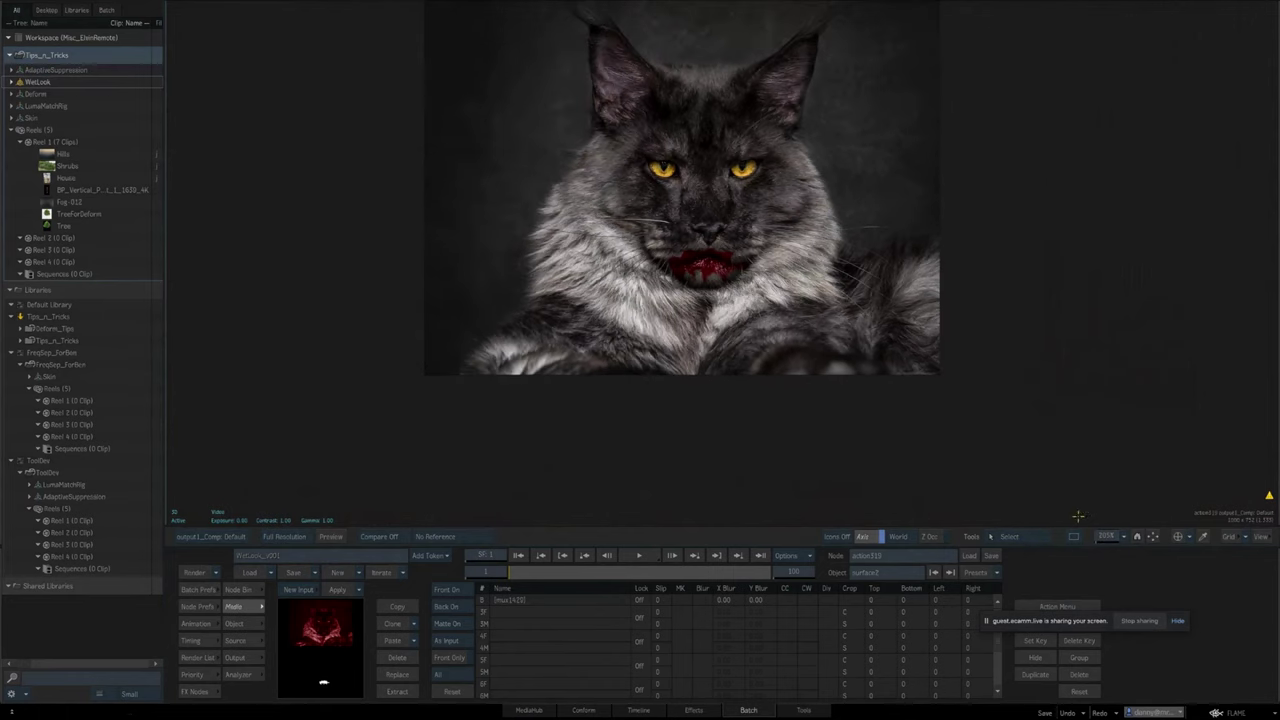
Return to the SphericalReflection_Map mask schematic and display the action319 composite as Context 4.
{"action": "key", "text": "Escape"}
{"action": "left_click_drag", "start_coordinate": [714, 426], "coordinate": [645, 357]}
{"action": "key", "text": "F8"}
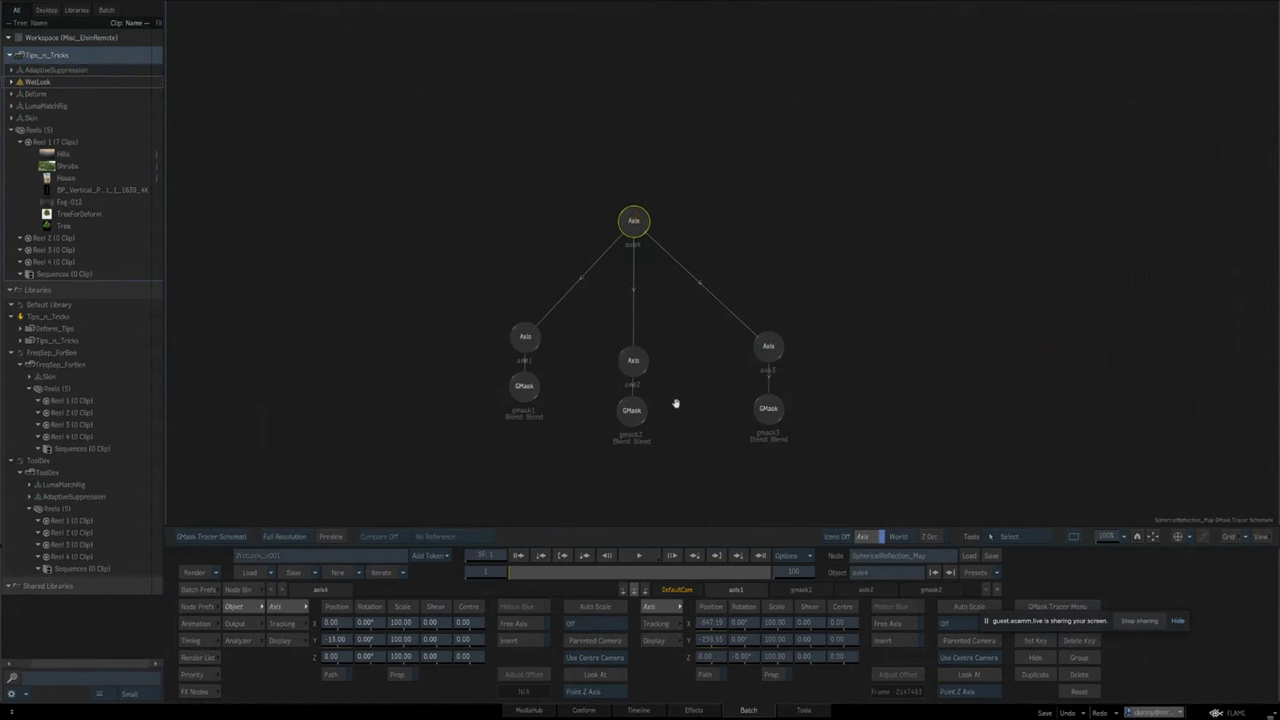
{"action": "key", "text": "4"}
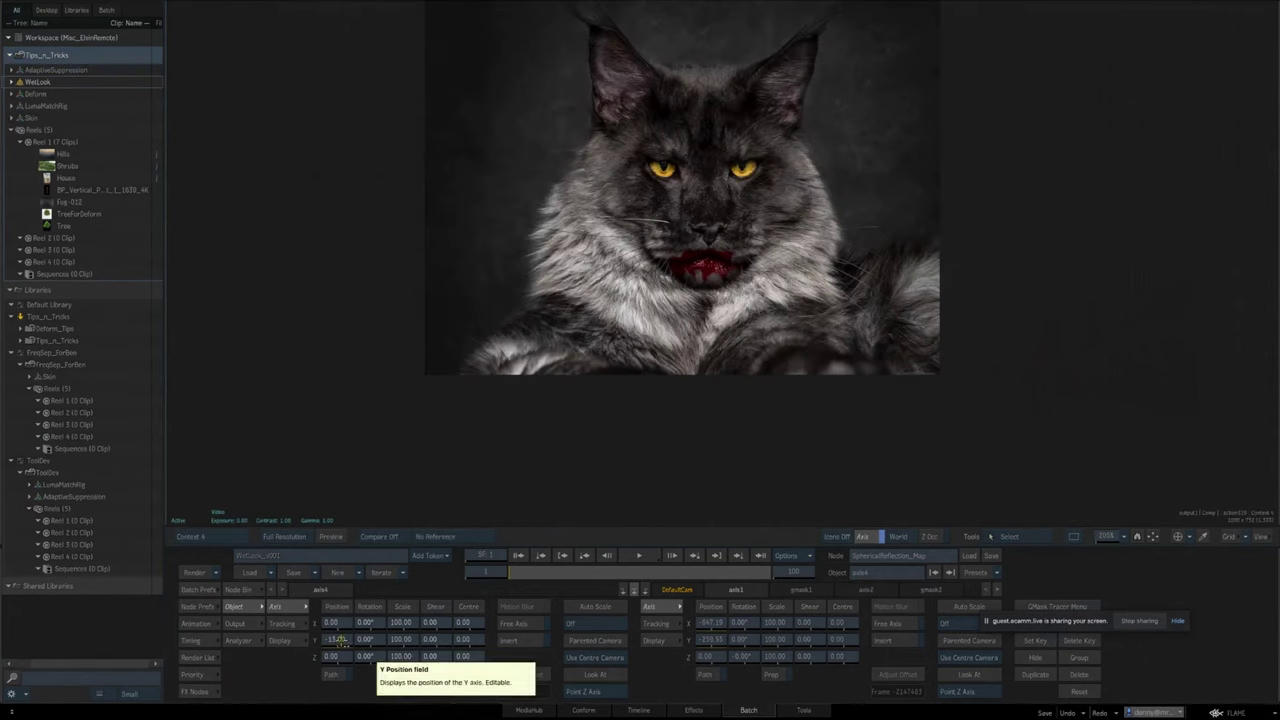
Try different position values on axis4 of SphericalReflection_Map to shift the mouth reflections, and undo the changes.
{"action": "mouse_move", "coordinate": [338, 641]}
{"action": "left_mouse_down"}
{"action": "mouse_move", "coordinate": [254, 635]}
{"action": "mouse_move", "coordinate": [367, 632]}
{"action": "mouse_move", "coordinate": [326, 642]}
{"action": "left_mouse_up"}
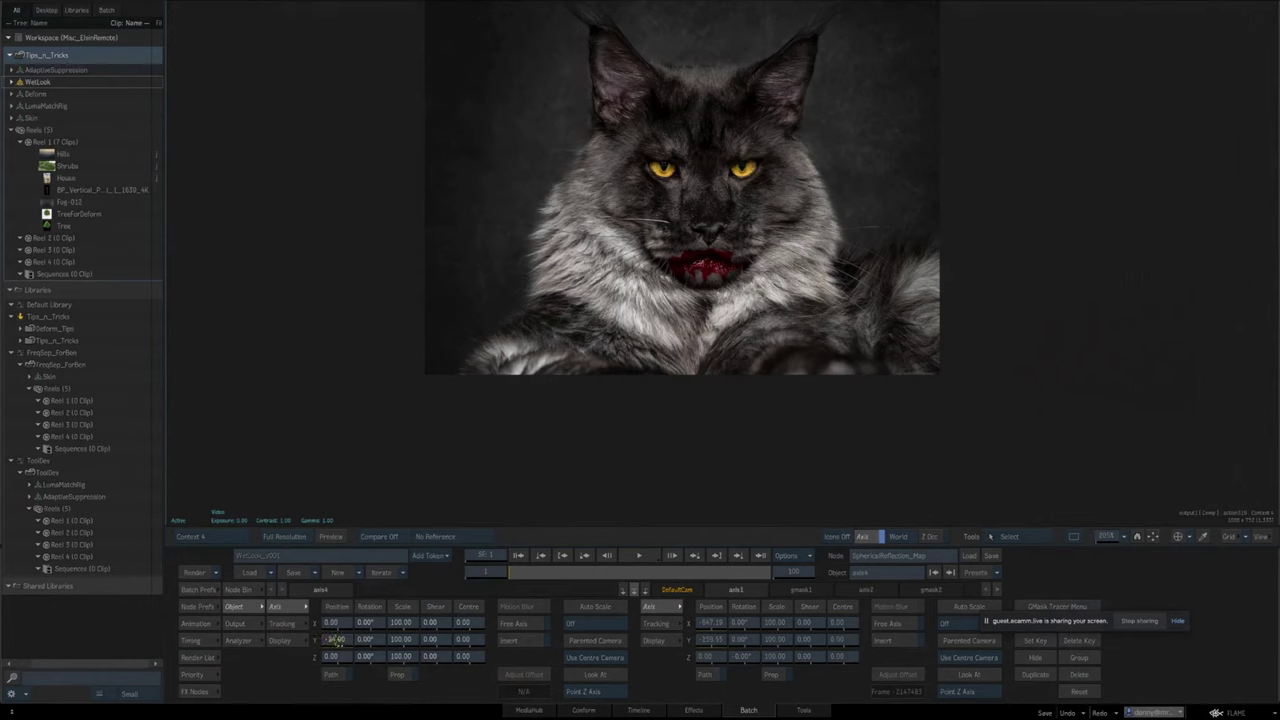
{"action": "mouse_move", "coordinate": [326, 638]}
{"action": "left_mouse_down"}
{"action": "mouse_move", "coordinate": [310, 640]}
{"action": "mouse_move", "coordinate": [331, 639]}
{"action": "left_mouse_up"}
{"action": "left_click_drag", "start_coordinate": [350, 639], "coordinate": [370, 622]}
{"action": "left_click", "coordinate": [1066, 713]}
{"action": "left_click", "coordinate": [1067, 712]}
Set axis4's Y position to 8.00 in SphericalReflection_Map and return to the Batch schematic.
{"action": "mouse_move", "coordinate": [335, 640]}
{"action": "left_mouse_down"}
{"action": "mouse_move", "coordinate": [353, 638]}
{"action": "mouse_move", "coordinate": [303, 646]}
{"action": "mouse_move", "coordinate": [333, 645]}
{"action": "left_mouse_up"}
{"action": "left_click_drag", "start_coordinate": [332, 641], "coordinate": [333, 641]}
{"action": "left_click_drag", "start_coordinate": [1108, 537], "coordinate": [1106, 536]}
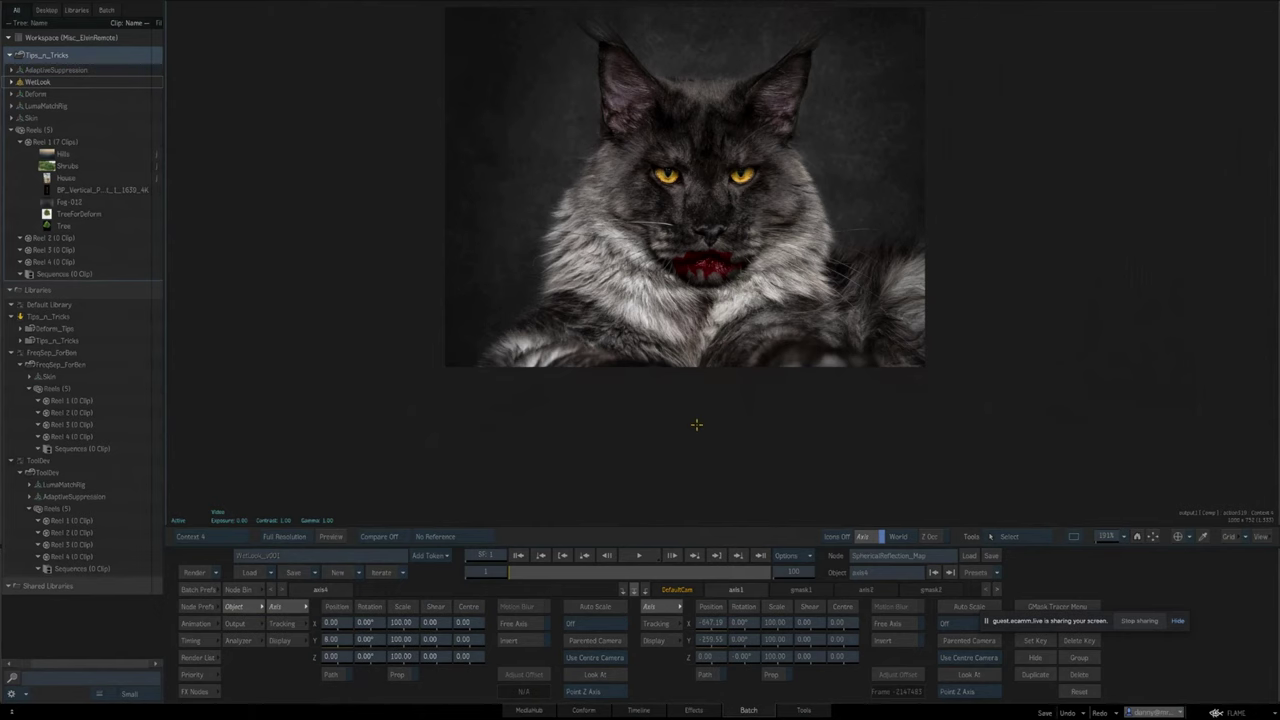
{"action": "key", "text": "Escape"}
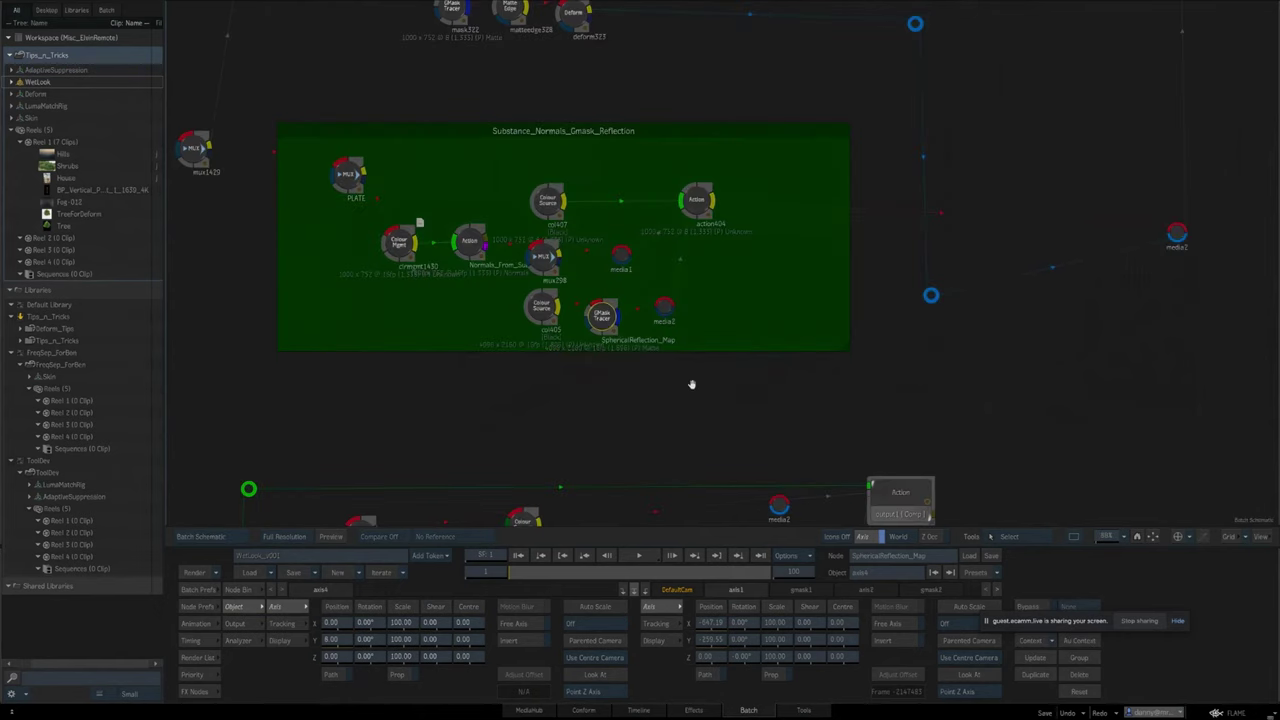
{"action": "left_click_drag", "start_coordinate": [775, 398], "coordinate": [932, 424]}
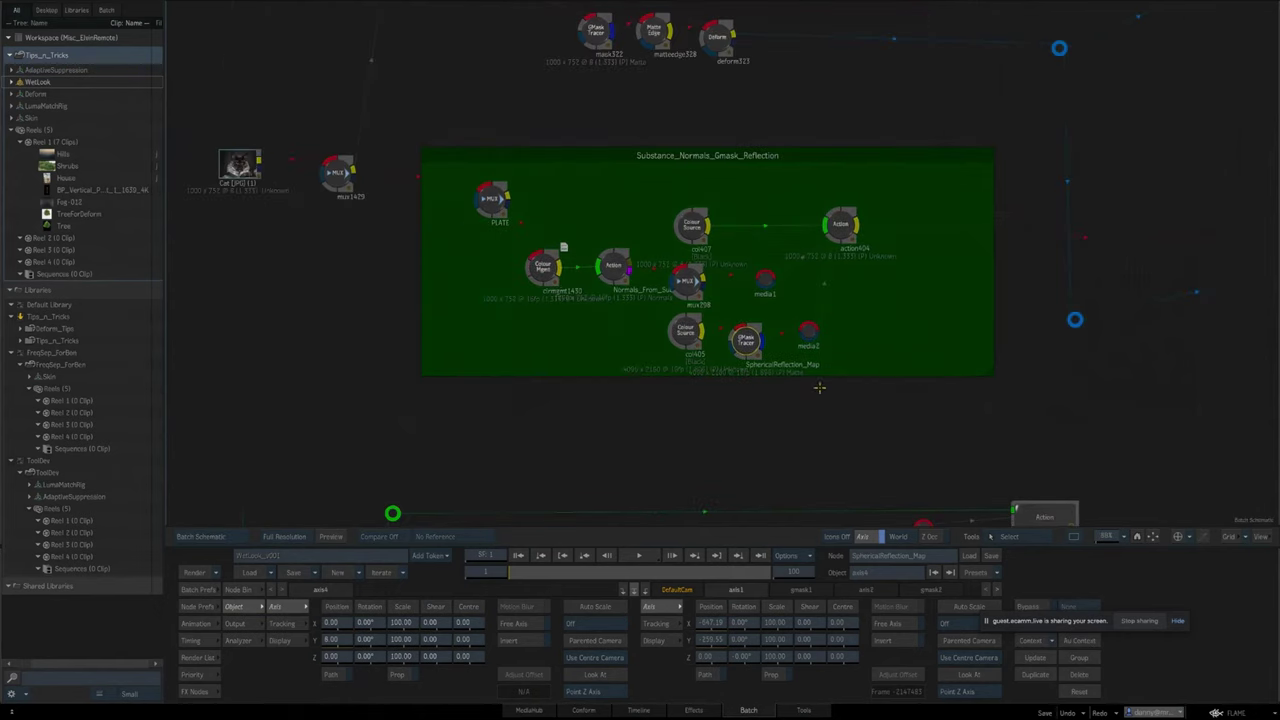
Open the Meat clip and examine the source plate up close before returning to the Batch schematic.
{"action": "left_click", "coordinate": [808, 331]}
{"action": "left_click_drag", "start_coordinate": [769, 285], "coordinate": [722, 134]}
{"action": "left_click_drag", "start_coordinate": [749, 426], "coordinate": [800, 223]}
{"action": "left_click_drag", "start_coordinate": [285, 332], "coordinate": [489, 298]}
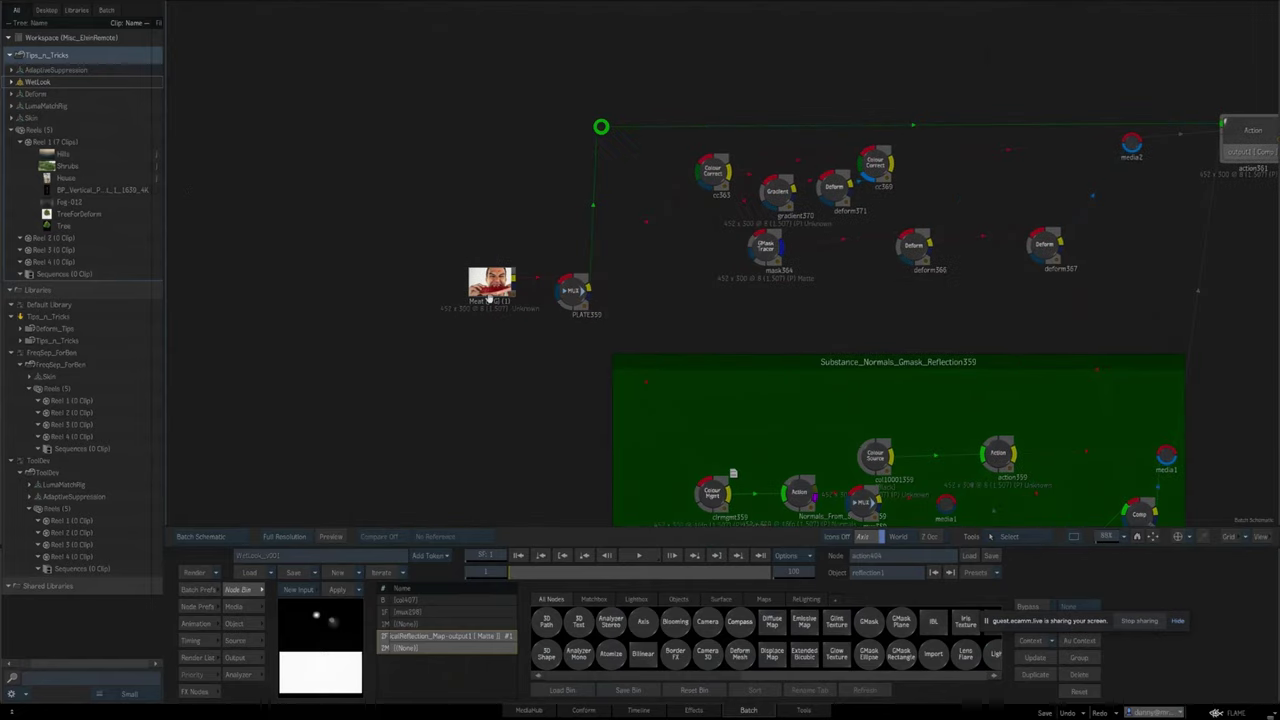
{"action": "left_click", "coordinate": [489, 298]}
{"action": "key", "text": "grave"}
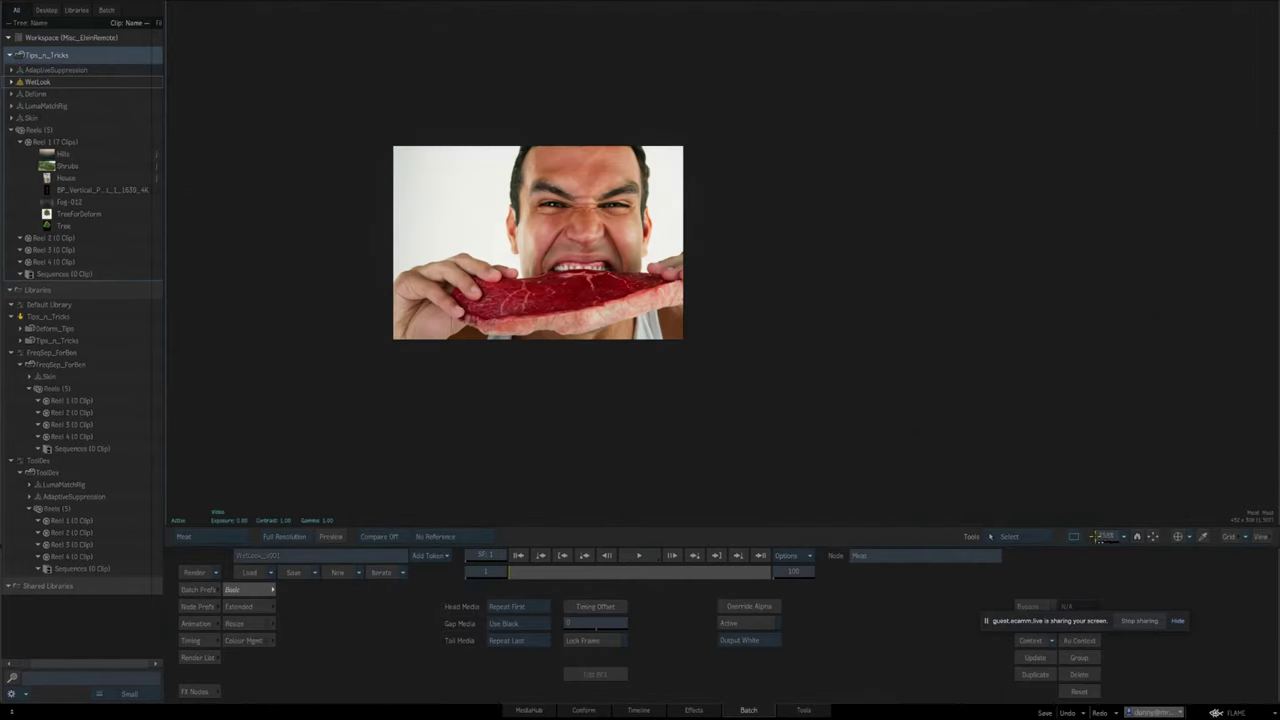
{"action": "left_click_drag", "start_coordinate": [1098, 537], "coordinate": [1109, 536]}
{"action": "left_click_drag", "start_coordinate": [874, 369], "coordinate": [1032, 445]}
{"action": "left_click_drag", "start_coordinate": [1098, 536], "coordinate": [1117, 538]}
{"action": "left_click_drag", "start_coordinate": [1079, 482], "coordinate": [1012, 415]}
{"action": "left_click_drag", "start_coordinate": [1110, 540], "coordinate": [1087, 533]}
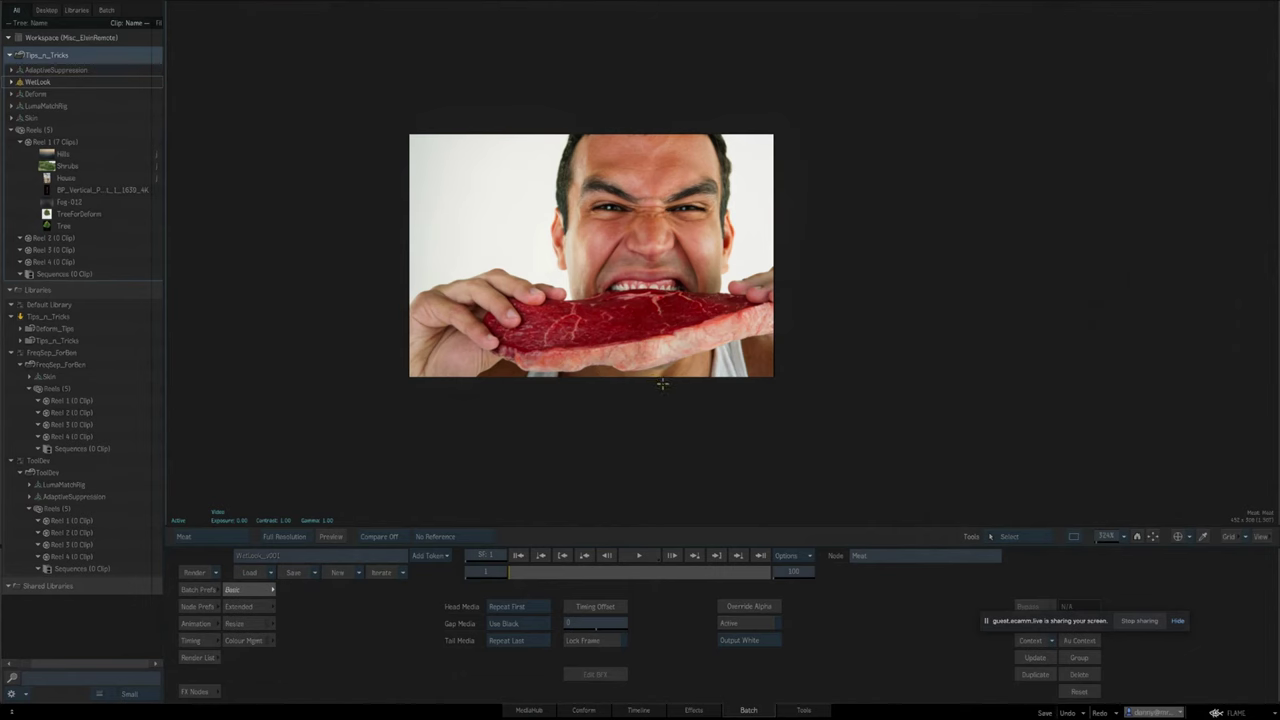
{"action": "key", "text": "Escape"}
View the result of colour correct cc369 and compare it with the original Meat plate.
{"action": "left_click_drag", "start_coordinate": [759, 407], "coordinate": [555, 317]}
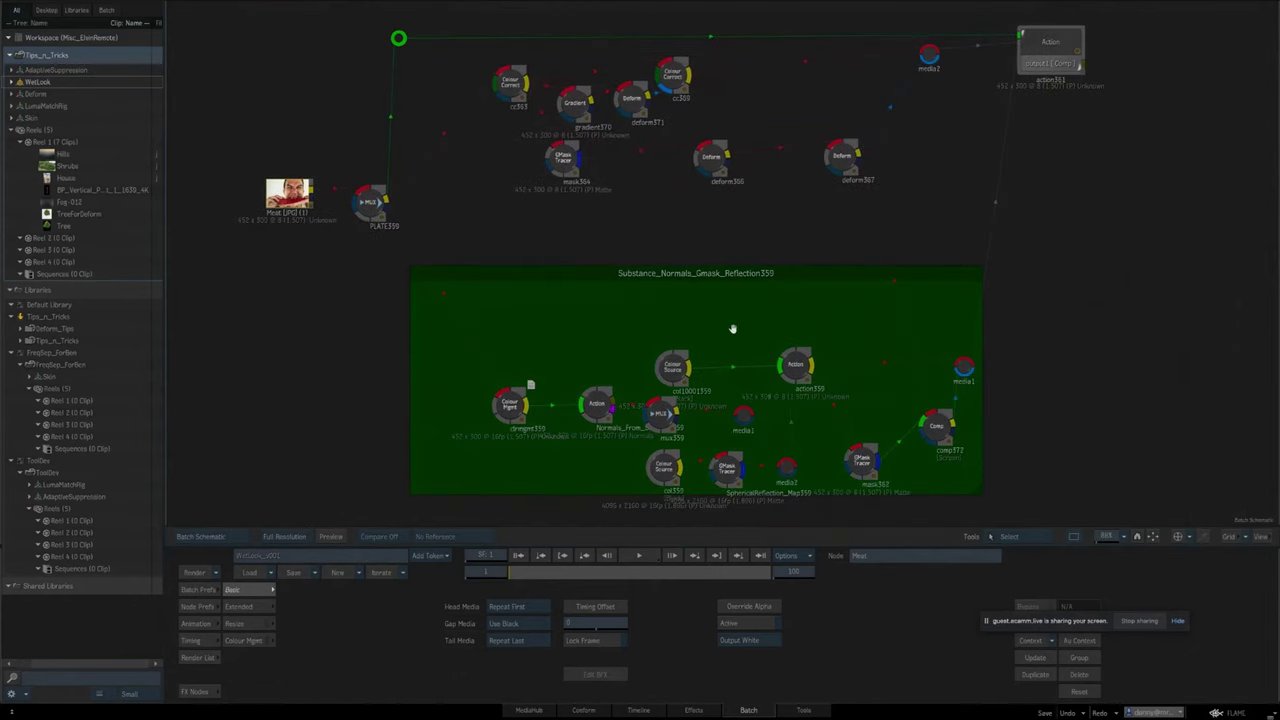
{"action": "left_click_drag", "start_coordinate": [716, 281], "coordinate": [734, 426]}
{"action": "left_click", "coordinate": [690, 221]}
{"action": "key", "text": "Tab"}
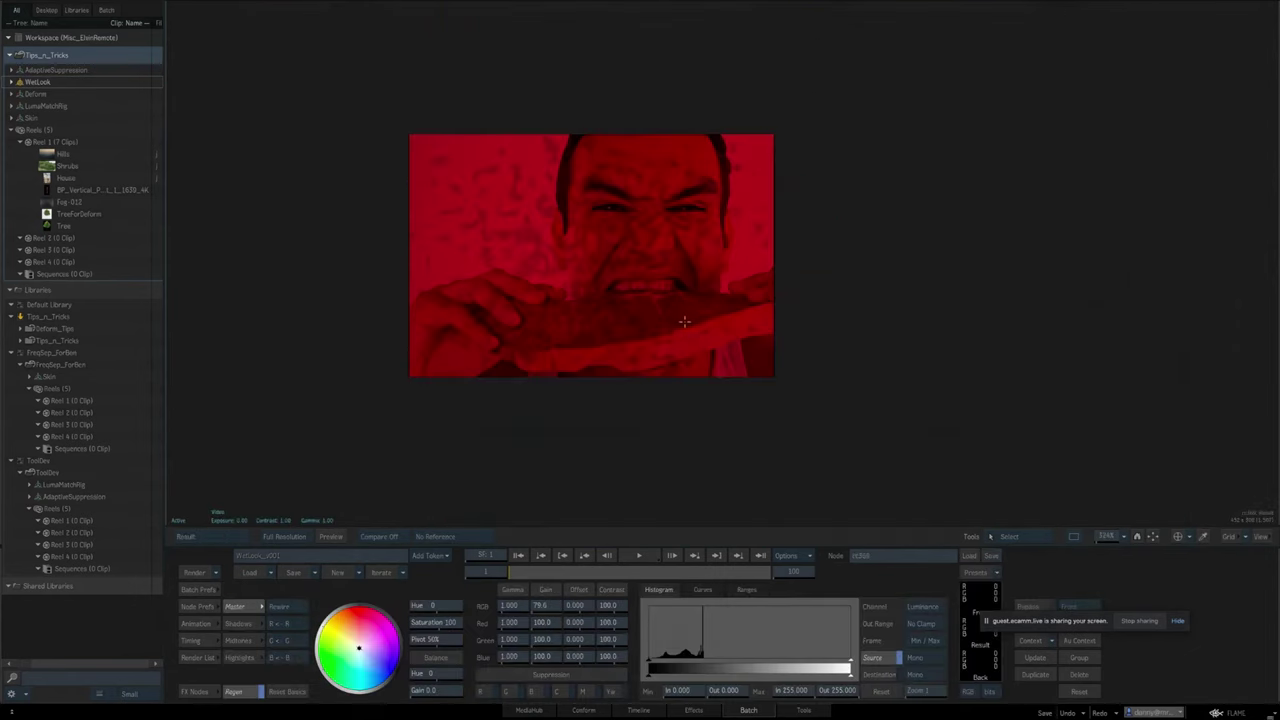
{"action": "key", "text": "Tab"}
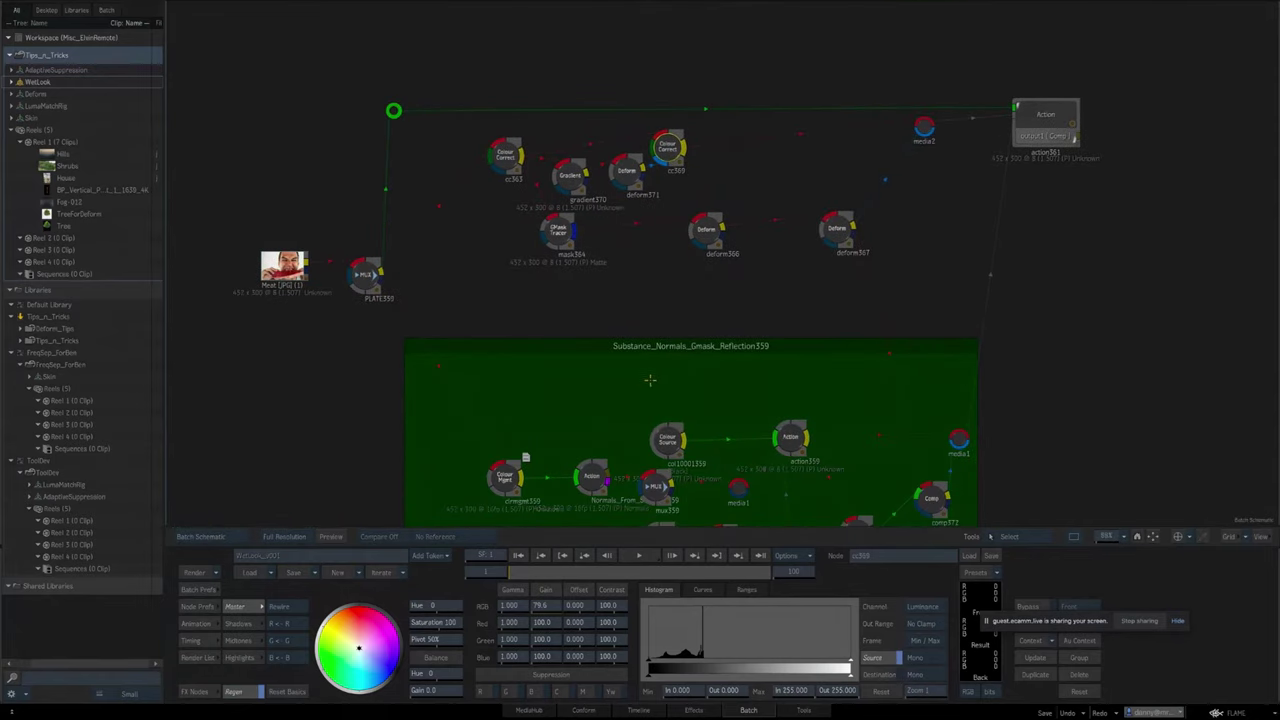
{"action": "left_click", "coordinate": [275, 257]}
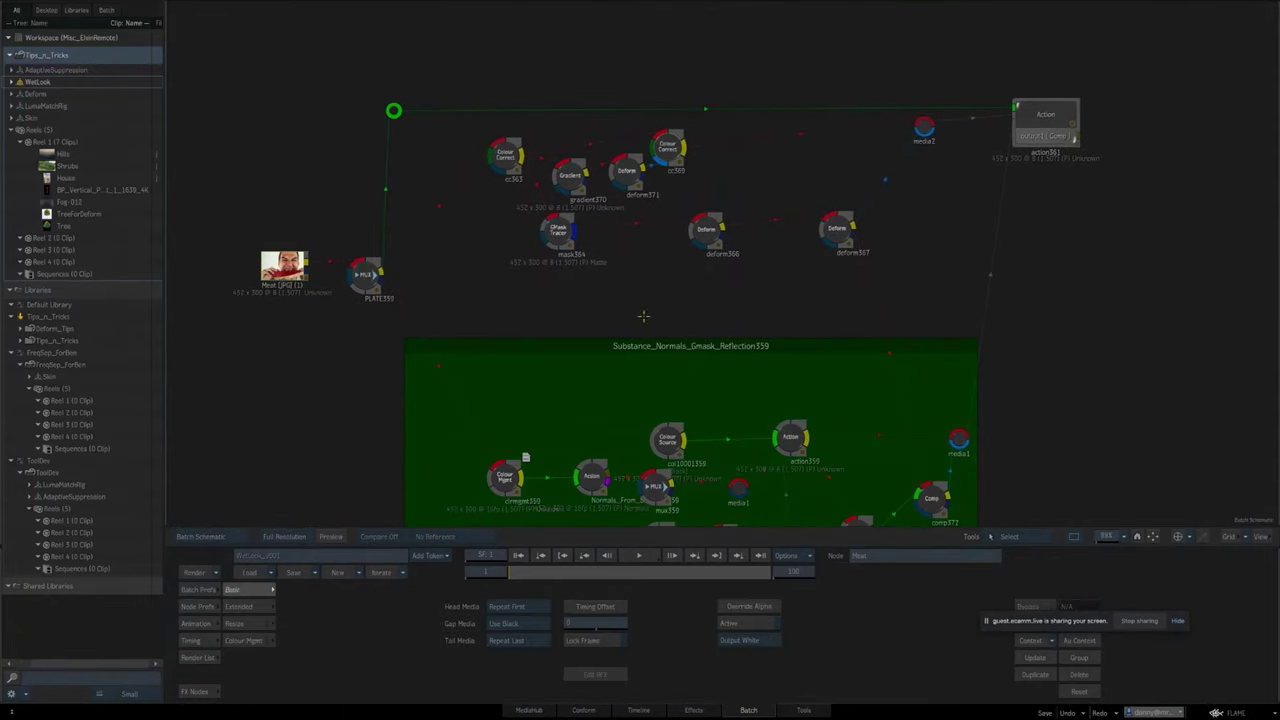
{"action": "key", "text": "Tab"}
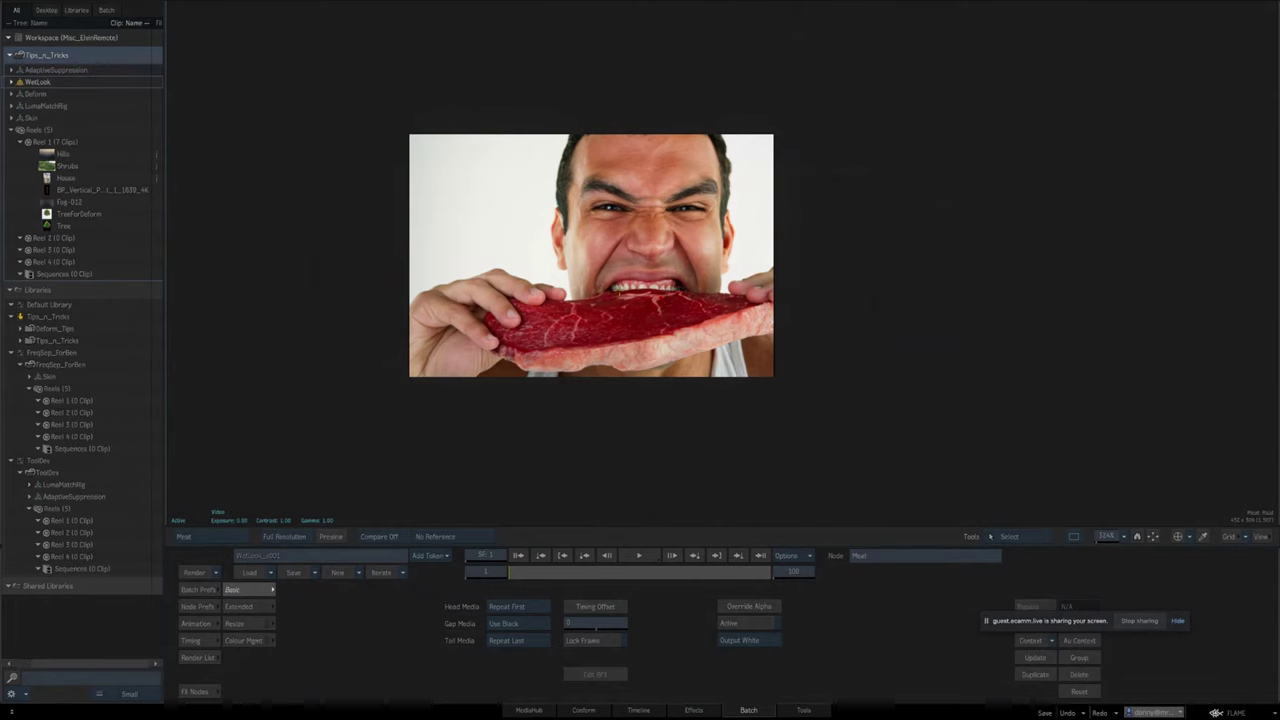
{"action": "key", "text": "Tab"}
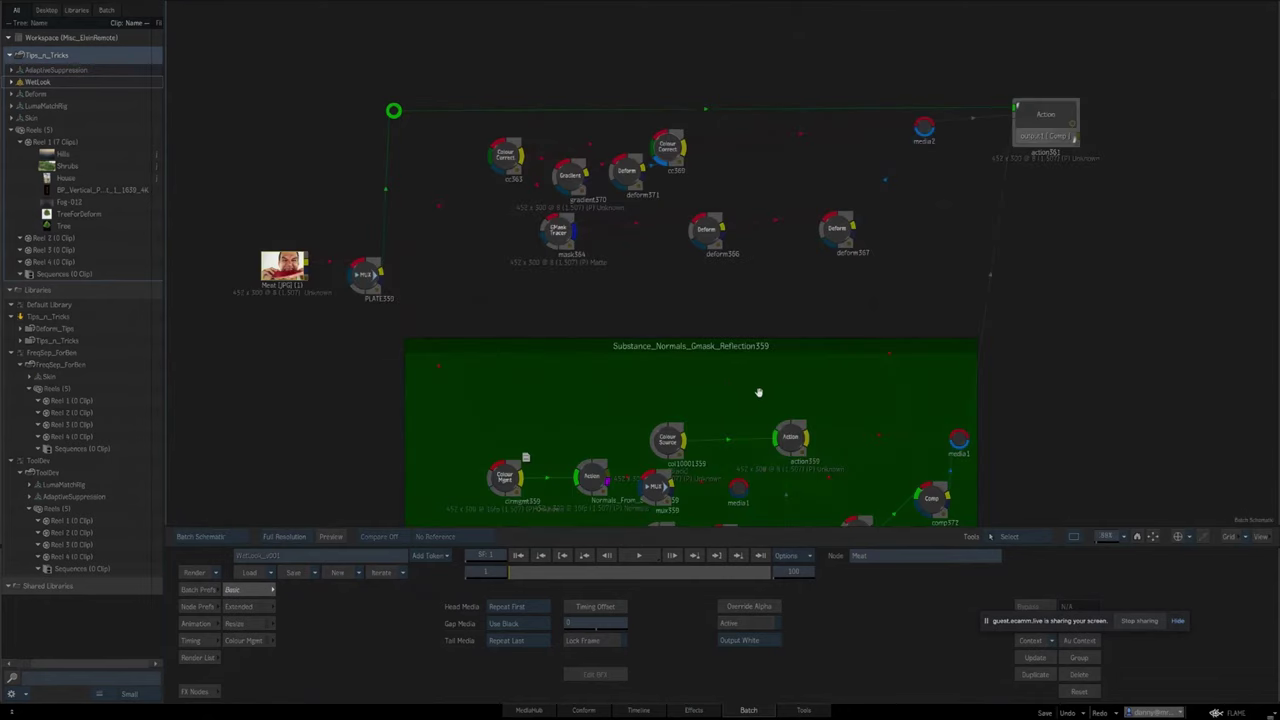
View the matte that mask364 feeds through deform366 and deform367, and return to the Batch schematic.
{"action": "left_click", "coordinate": [467, 224]}
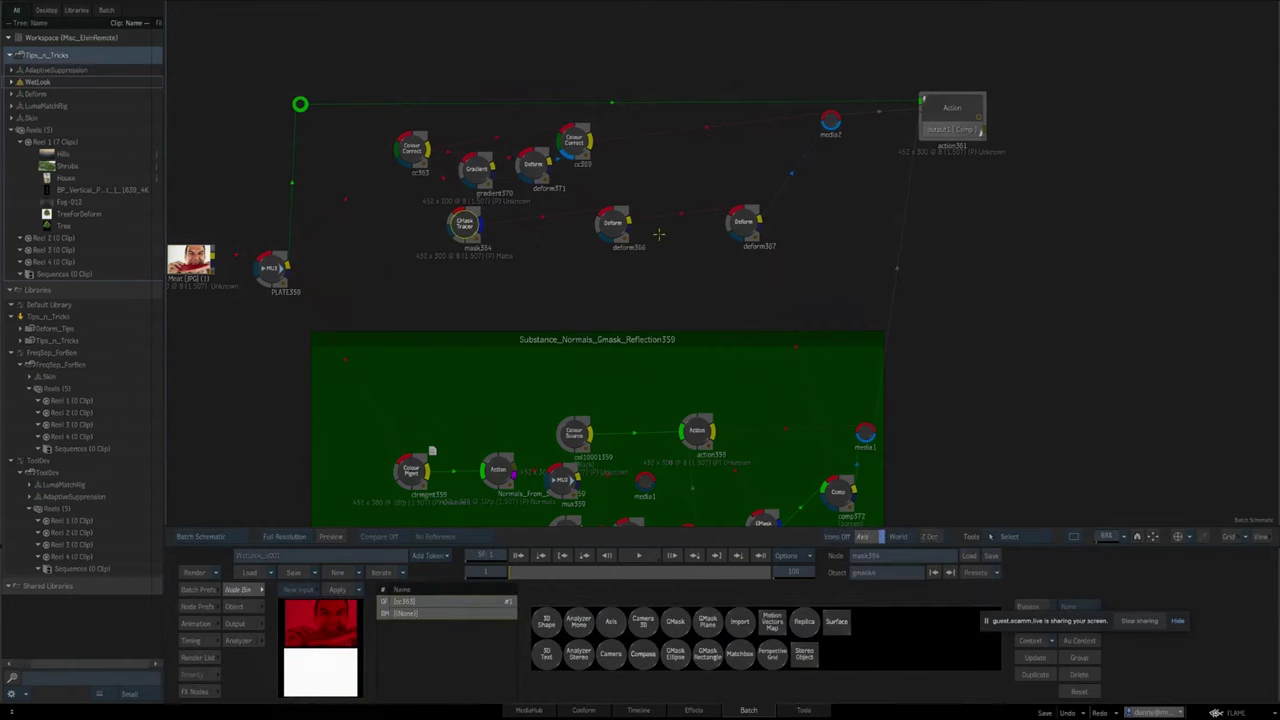
{"action": "left_click", "coordinate": [646, 225]}
{"action": "left_click", "coordinate": [743, 223]}
{"action": "key", "text": "Tab"}
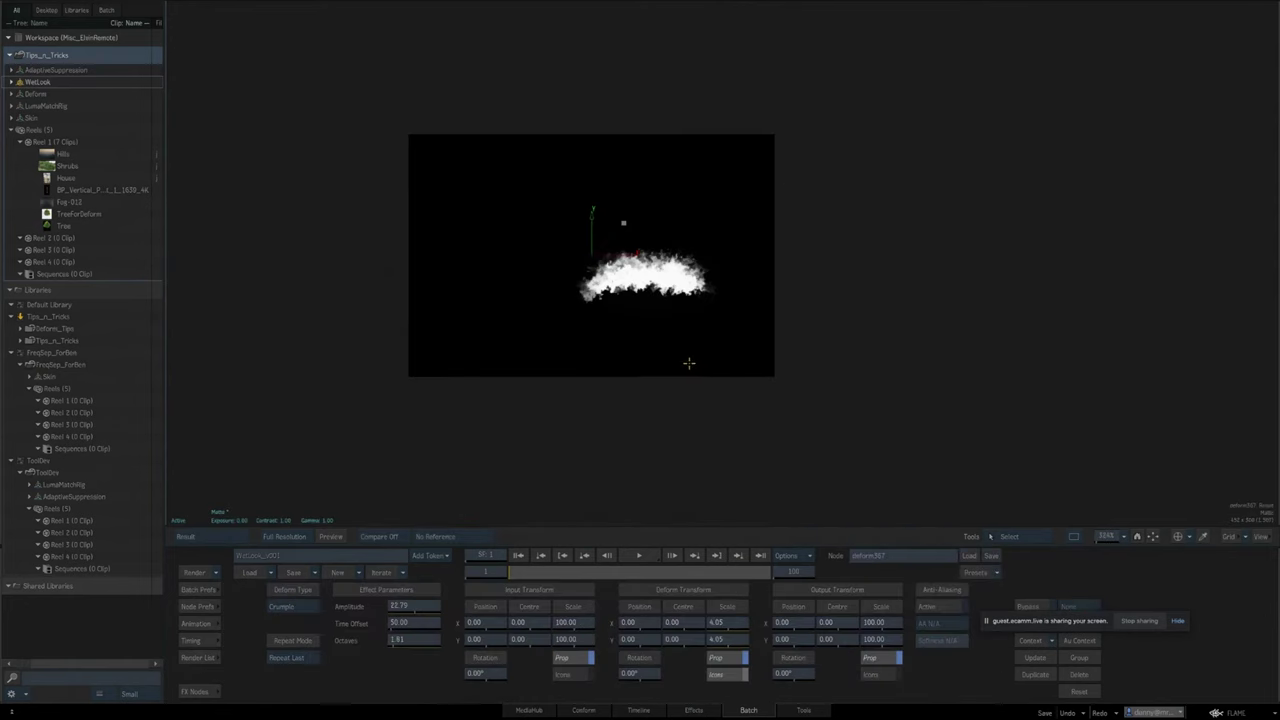
{"action": "key", "text": "Tab"}
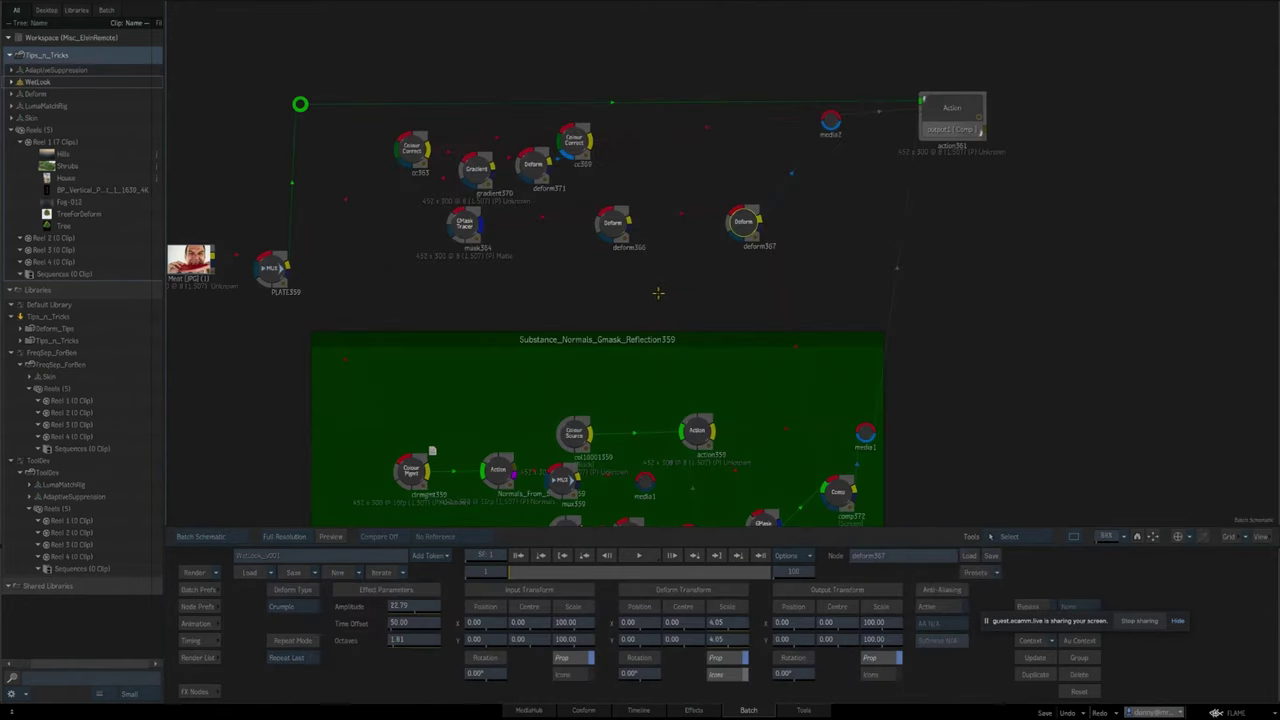
Check the cc369 colour correction result again and return to the schematic.
{"action": "left_click_drag", "start_coordinate": [677, 297], "coordinate": [705, 357]}
{"action": "left_click", "coordinate": [610, 201]}
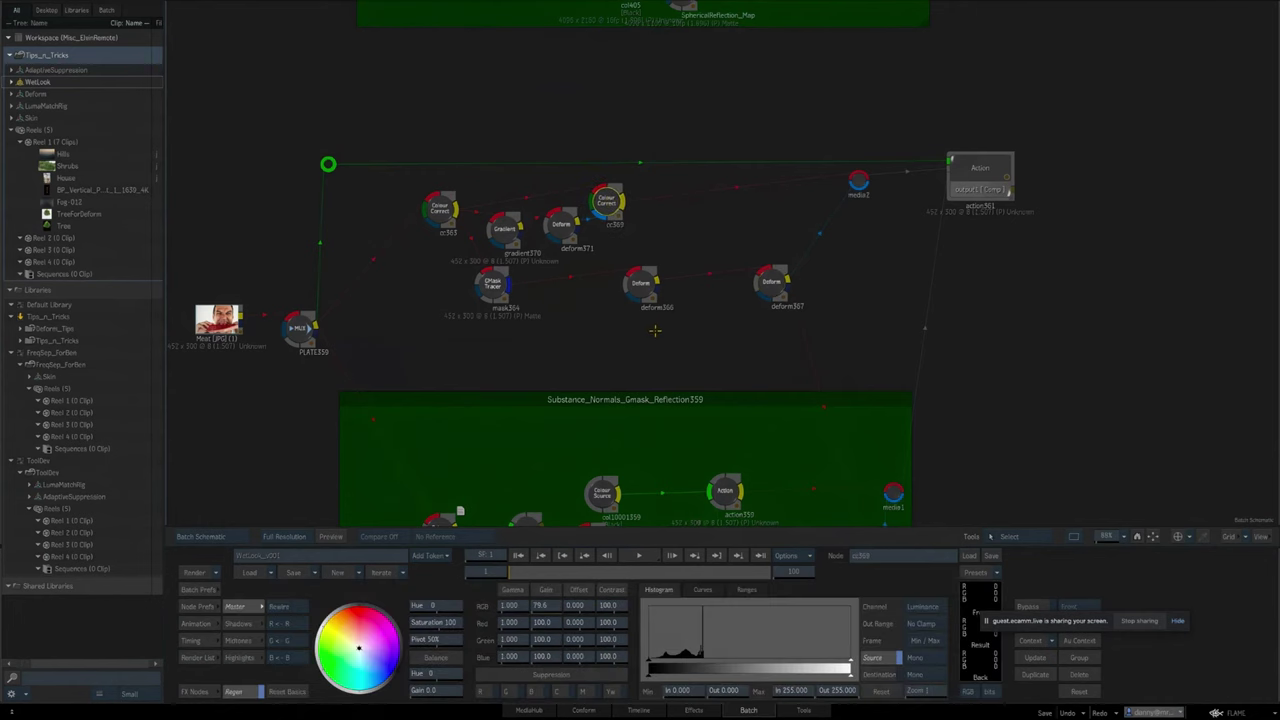
{"action": "key", "text": "Tab"}
{"action": "key", "text": "Tab"}
Inspect the nodes in the Substance_Normals_Gmask_Reflection359 group and view the result of action359.
{"action": "left_click_drag", "start_coordinate": [720, 358], "coordinate": [690, 209]}
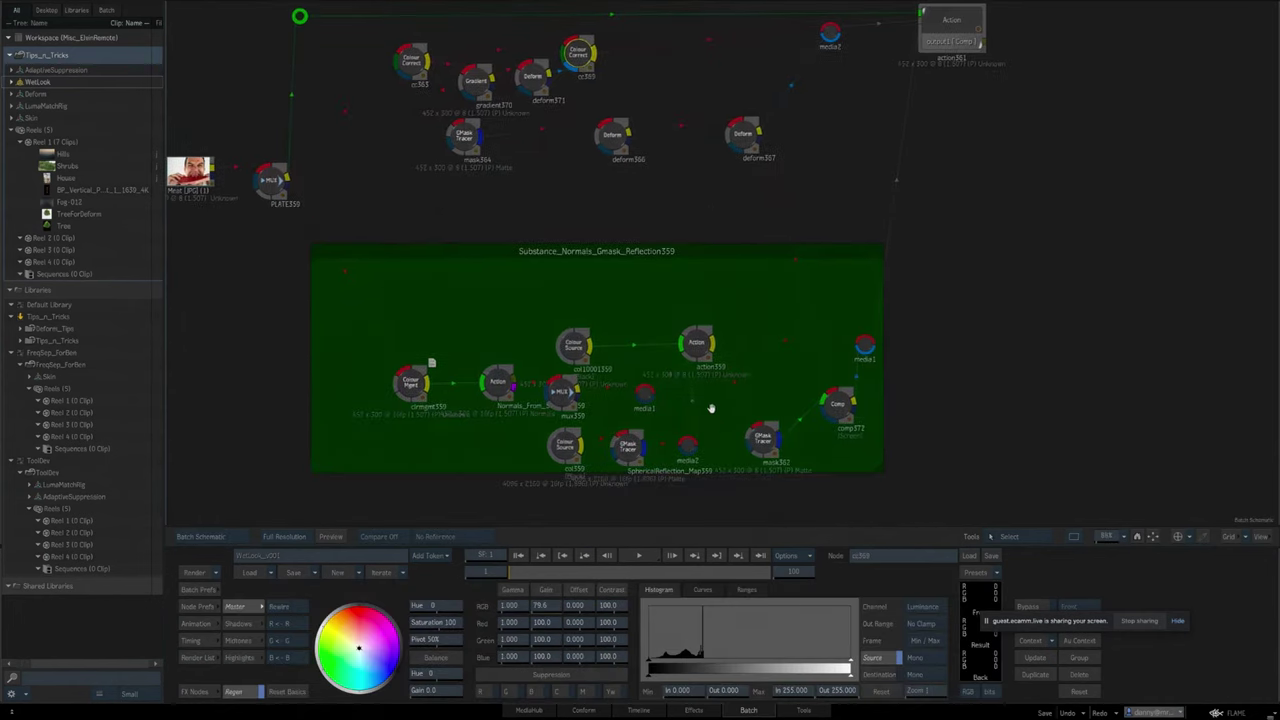
{"action": "left_click_drag", "start_coordinate": [736, 427], "coordinate": [725, 338]}
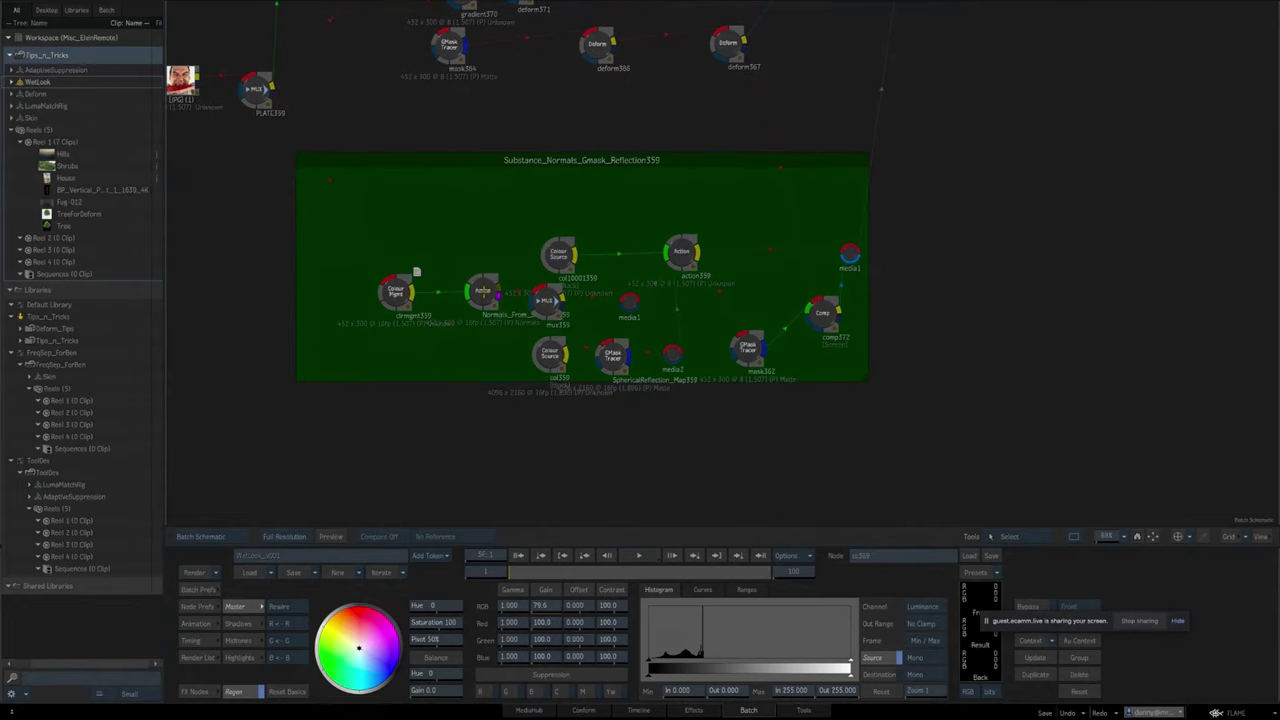
{"action": "left_click", "coordinate": [483, 291]}
{"action": "left_click", "coordinate": [619, 355]}
{"action": "left_click", "coordinate": [683, 254]}
{"action": "key", "text": "F4"}
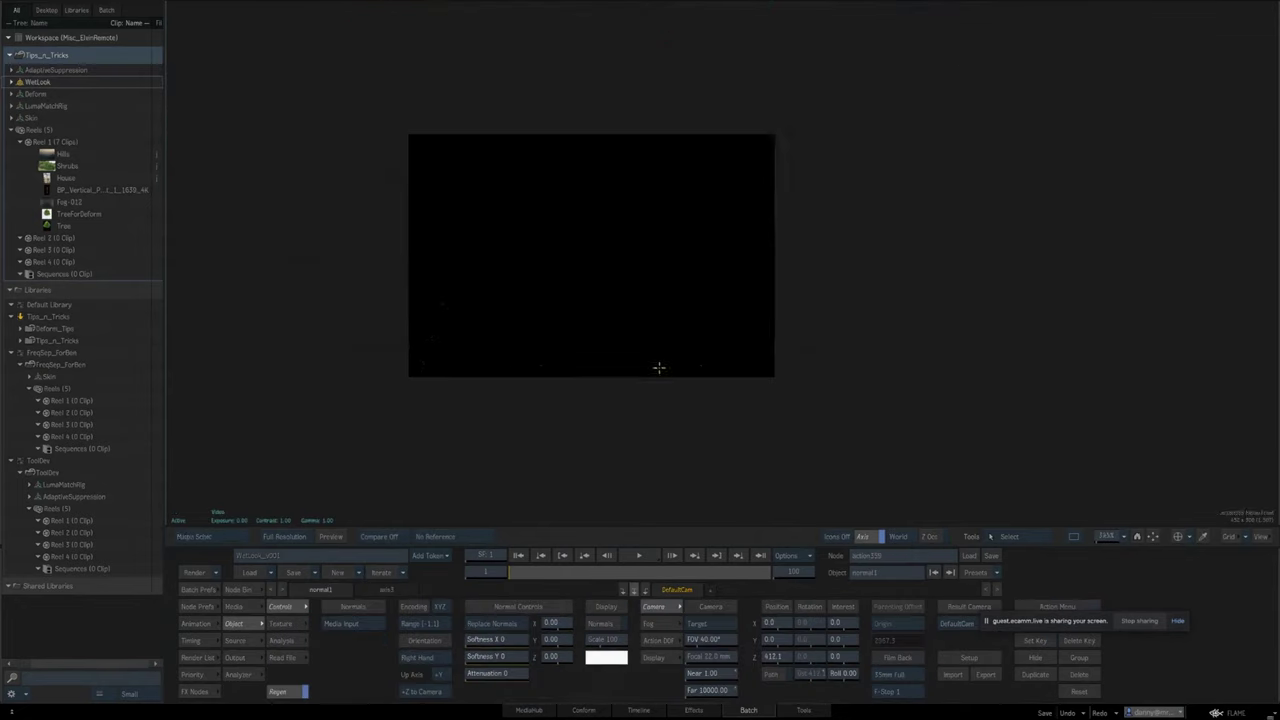
{"action": "key", "text": "Escape"}
Display the normals output of the Normals_From_Substance359 Action node for the Meat plate.
{"action": "left_click", "coordinate": [560, 257]}
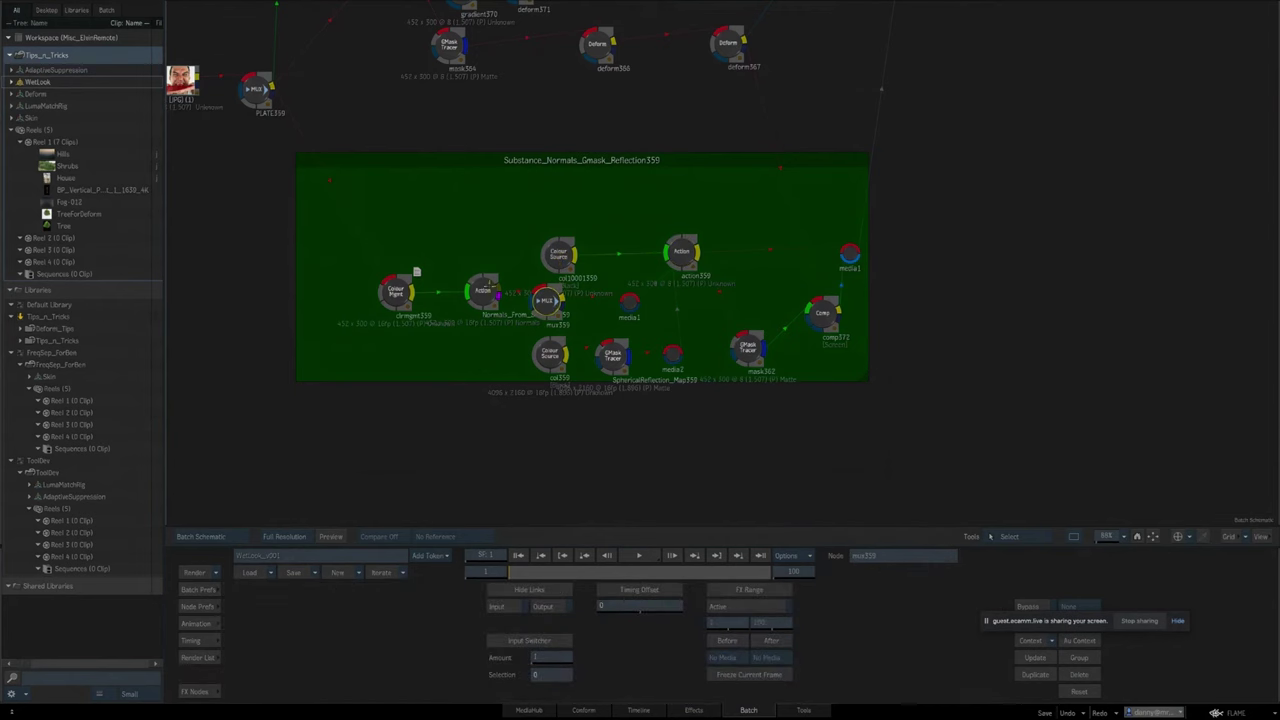
{"action": "left_click", "coordinate": [483, 291]}
{"action": "key", "text": "F4"}
{"action": "key", "text": "F4"}
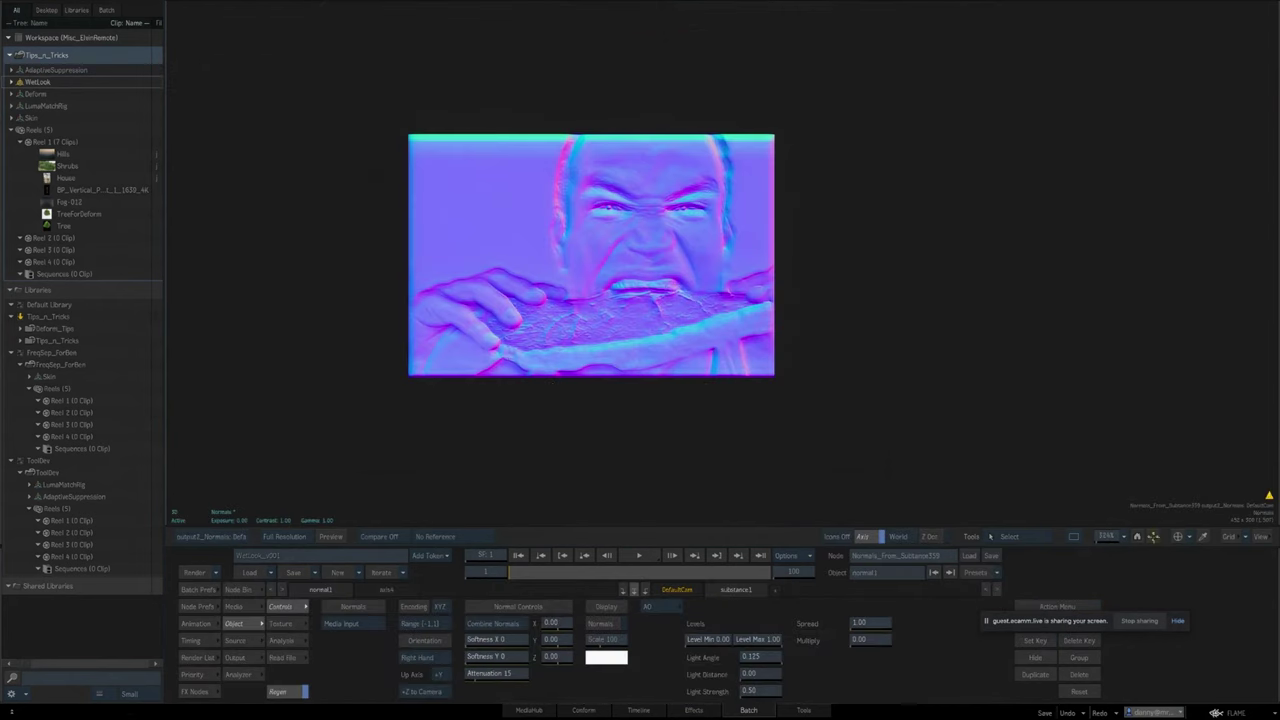
Examine the normals output of the Normals_From_Substance359 Action and its internal schematic.
{"action": "left_click_drag", "start_coordinate": [556, 363], "coordinate": [736, 432]}
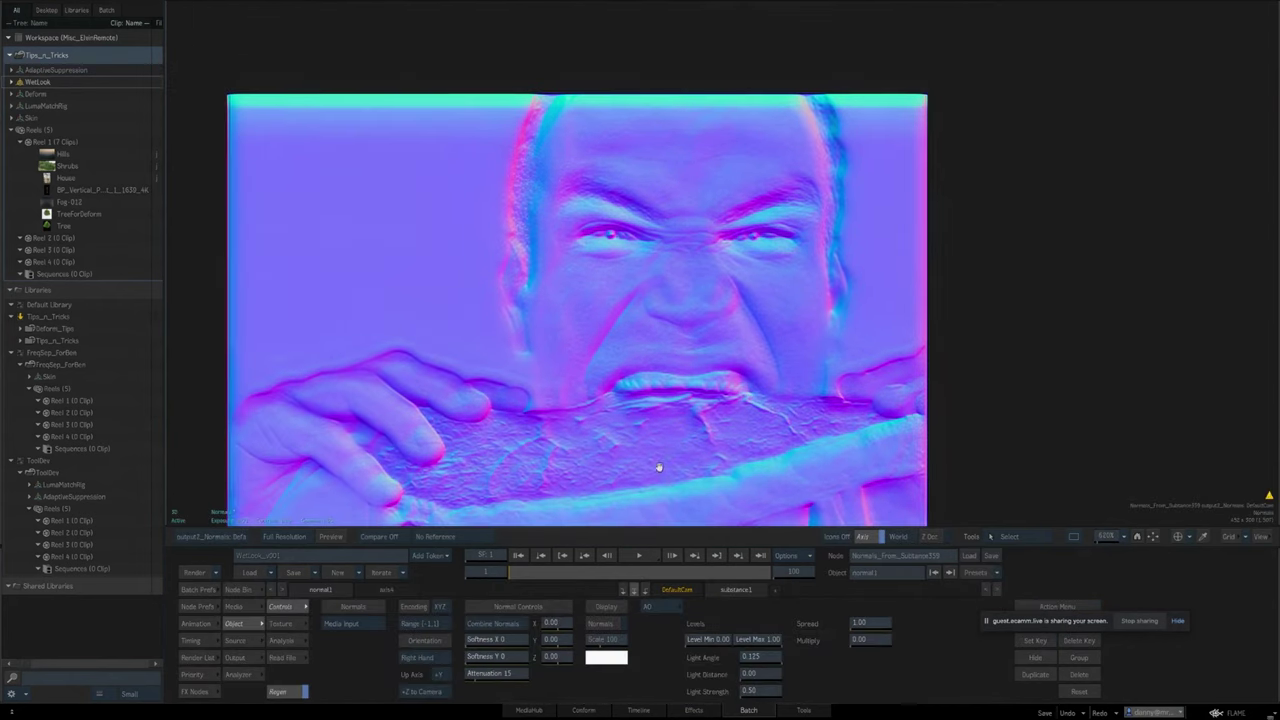
{"action": "left_click_drag", "start_coordinate": [658, 467], "coordinate": [668, 353]}
{"action": "key", "text": "grave"}
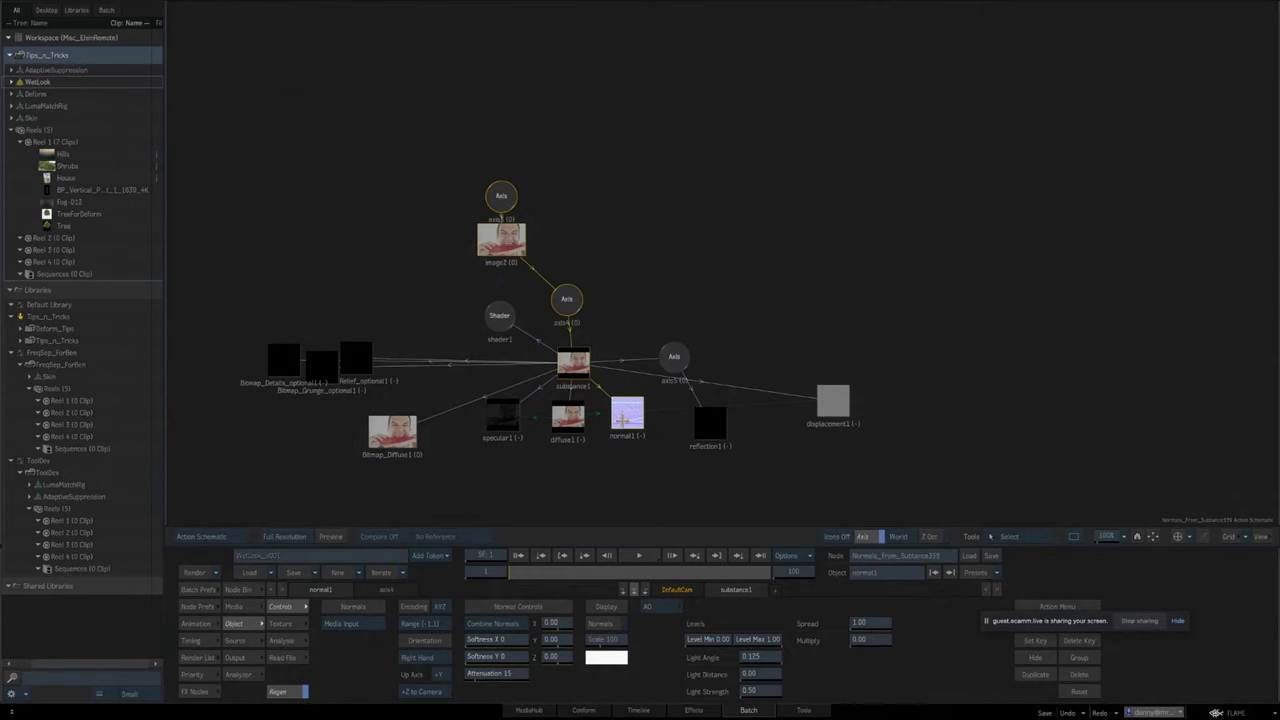
{"action": "left_click_drag", "start_coordinate": [623, 419], "coordinate": [627, 419]}
{"action": "key", "text": "Escape"}
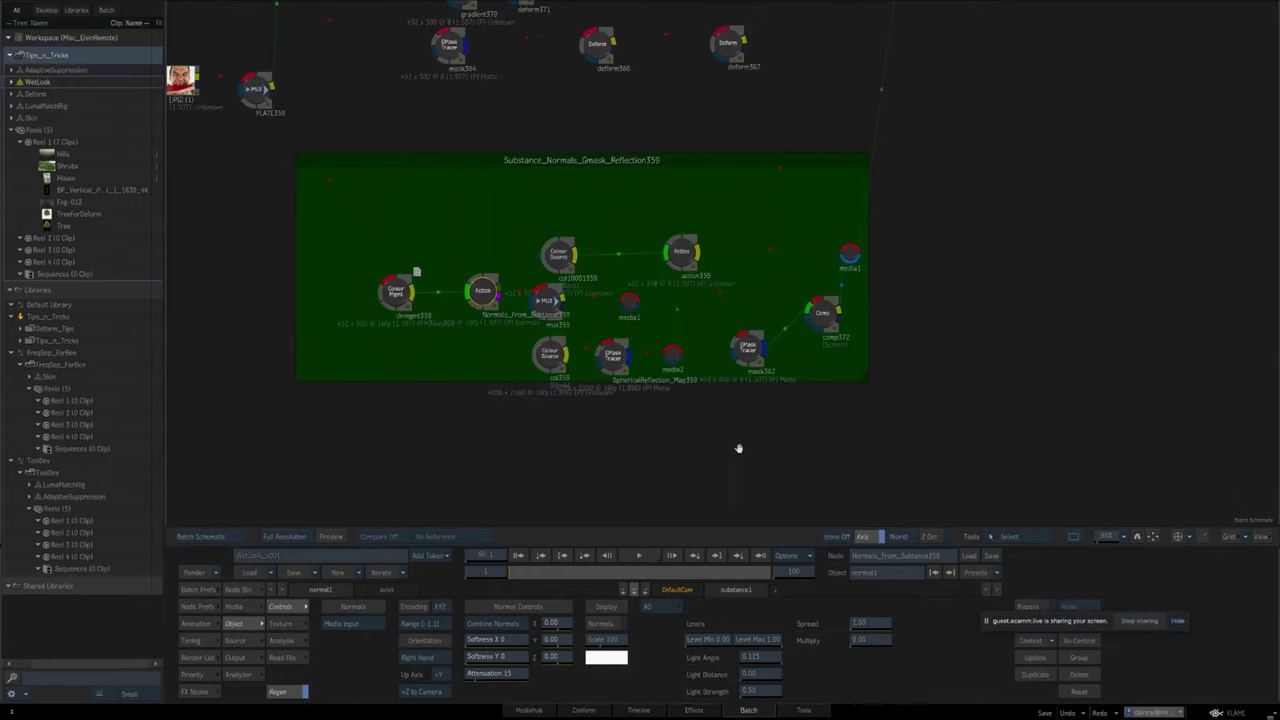
View the matte result of the SphericalReflection_Map359 GMask Tracer in the Substance_Normals_Gmask_Reflection359 group.
{"action": "left_click_drag", "start_coordinate": [737, 447], "coordinate": [683, 461]}
{"action": "left_click", "coordinate": [555, 373]}
{"action": "key", "text": "F4"}
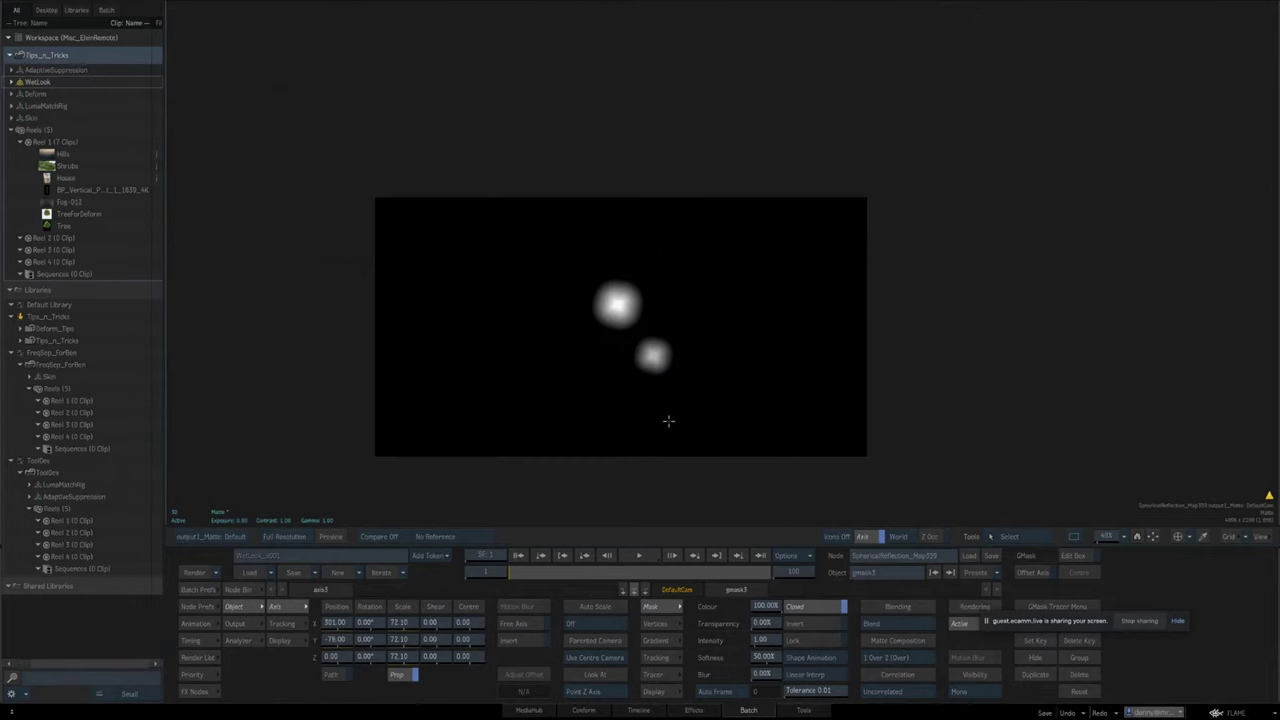
{"action": "key", "text": "Escape"}
View the reflection output of the action359 node, framed so the whole image fits.
{"action": "left_click_drag", "start_coordinate": [633, 273], "coordinate": [684, 334]}
{"action": "left_click", "coordinate": [685, 333]}
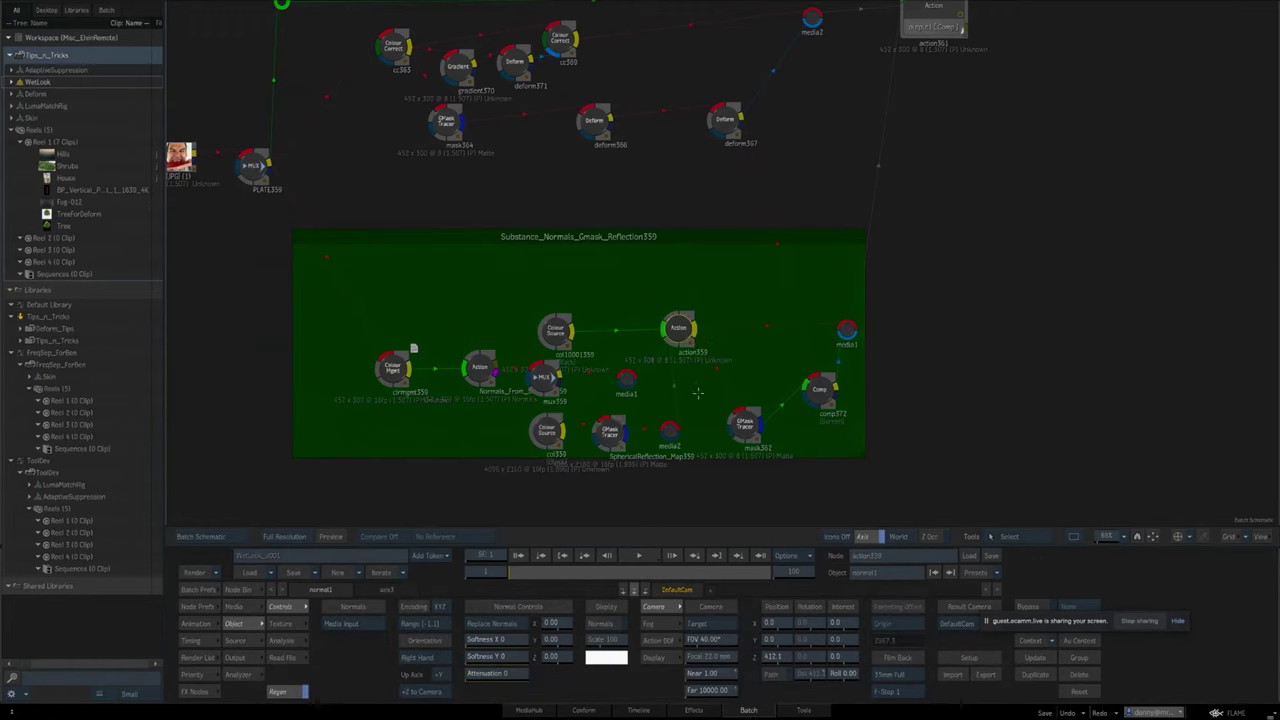
{"action": "key", "text": "F4"}
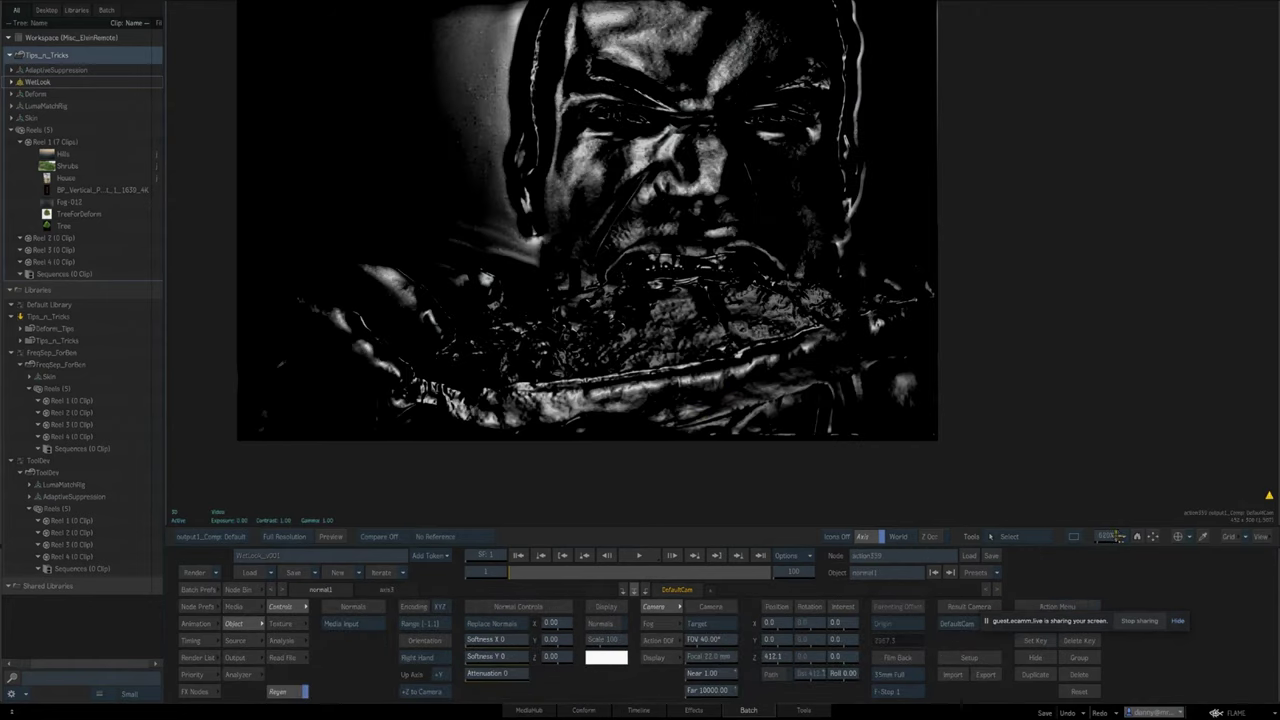
{"action": "left_click_drag", "start_coordinate": [1117, 537], "coordinate": [1048, 512]}
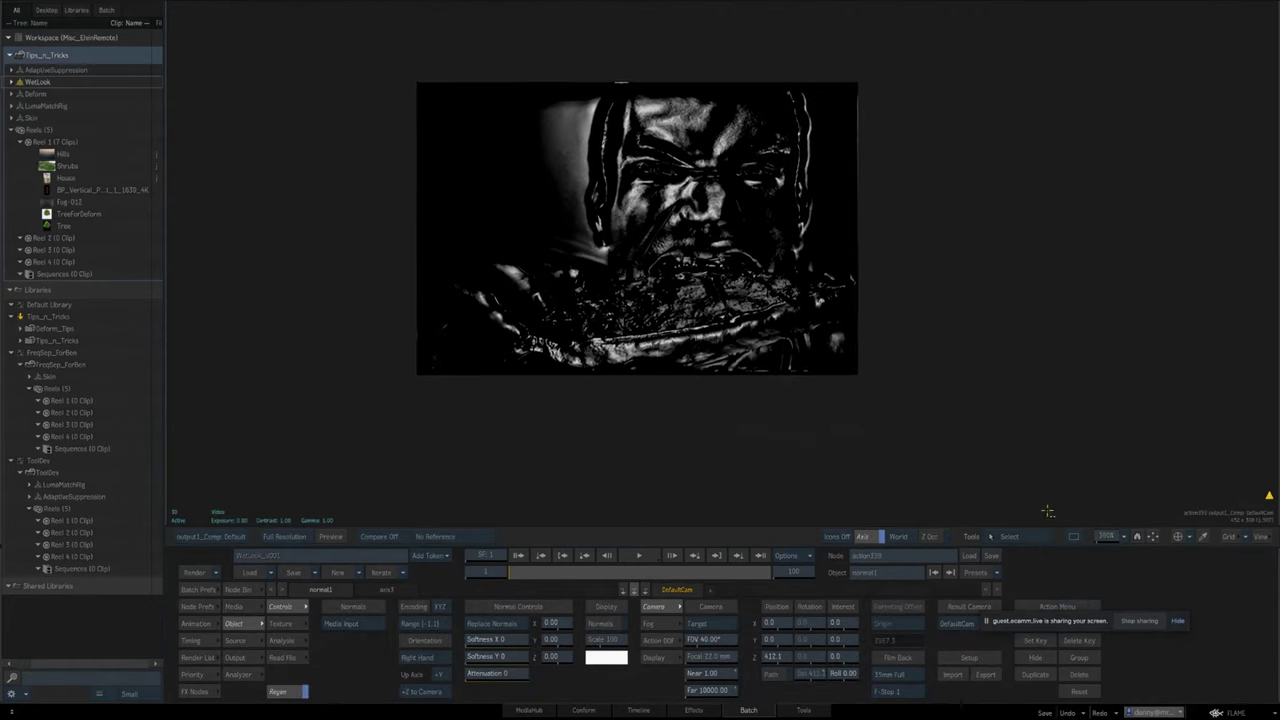
{"action": "left_click_drag", "start_coordinate": [1035, 400], "coordinate": [1035, 478]}
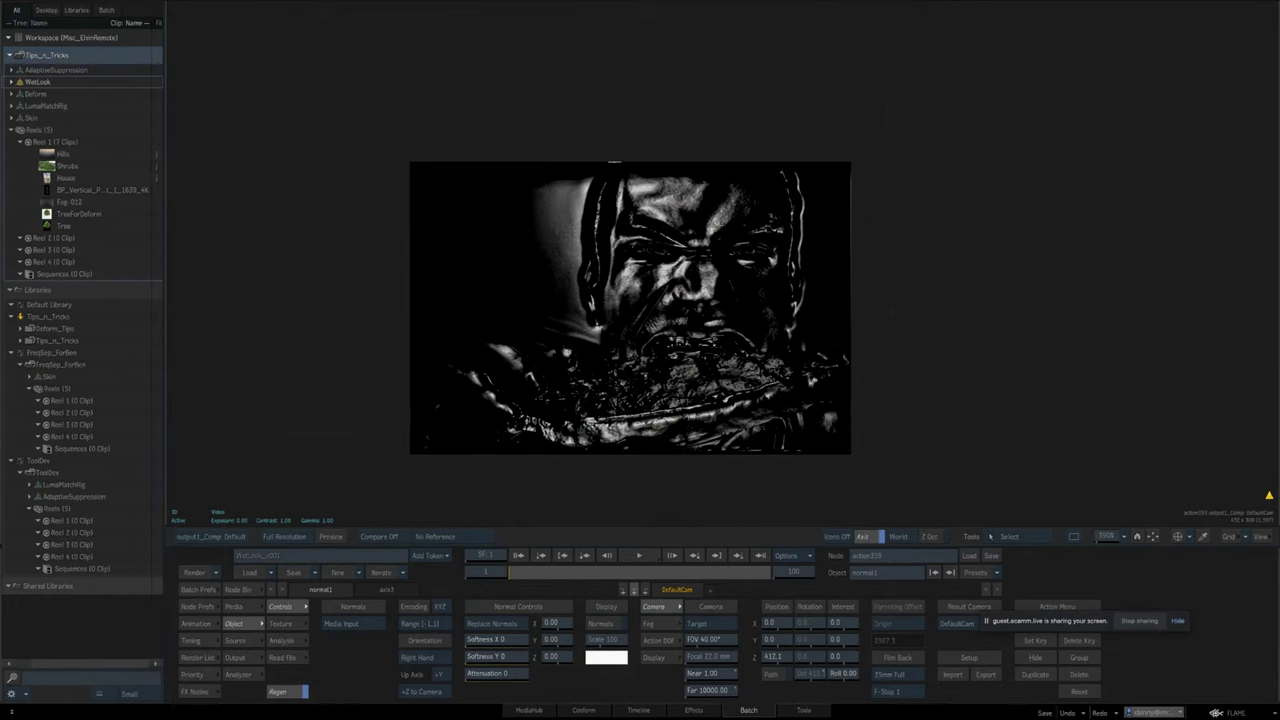
{"action": "key", "text": "Escape"}
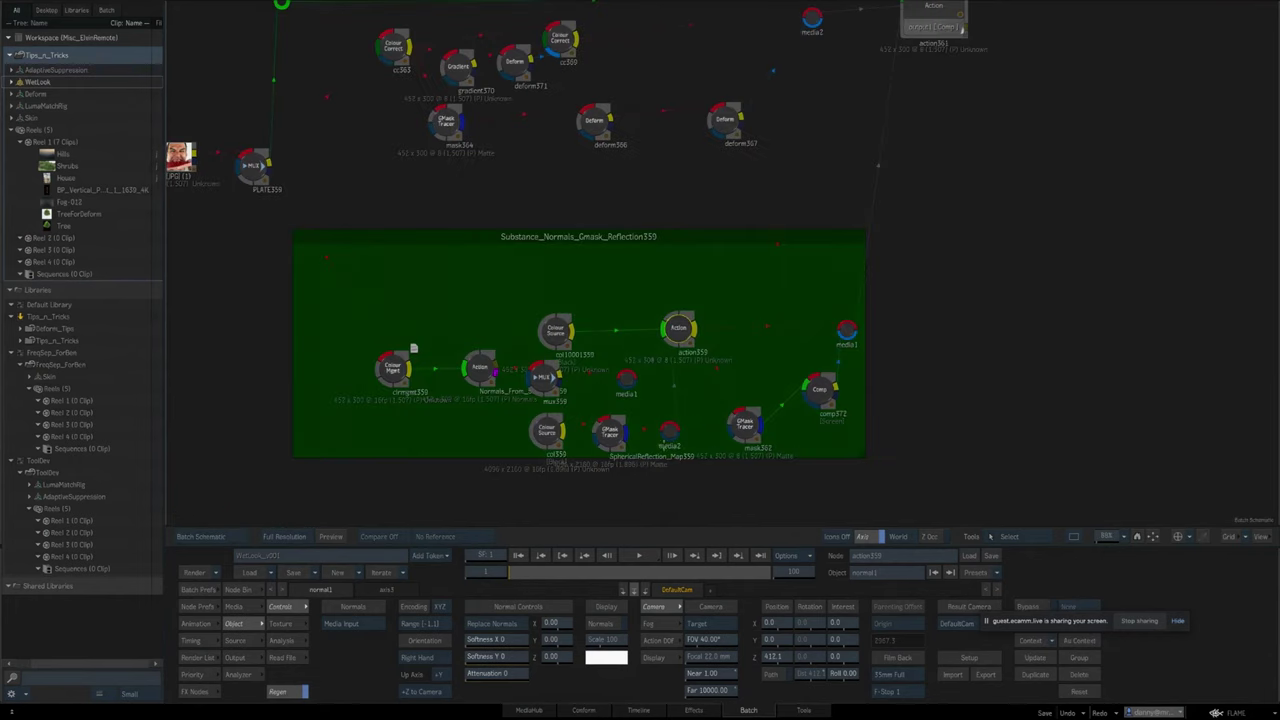
Inspect the mask362 garbage mask around the meat and the matte combined in the comp372 node.
{"action": "left_click_drag", "start_coordinate": [725, 467], "coordinate": [665, 460]}
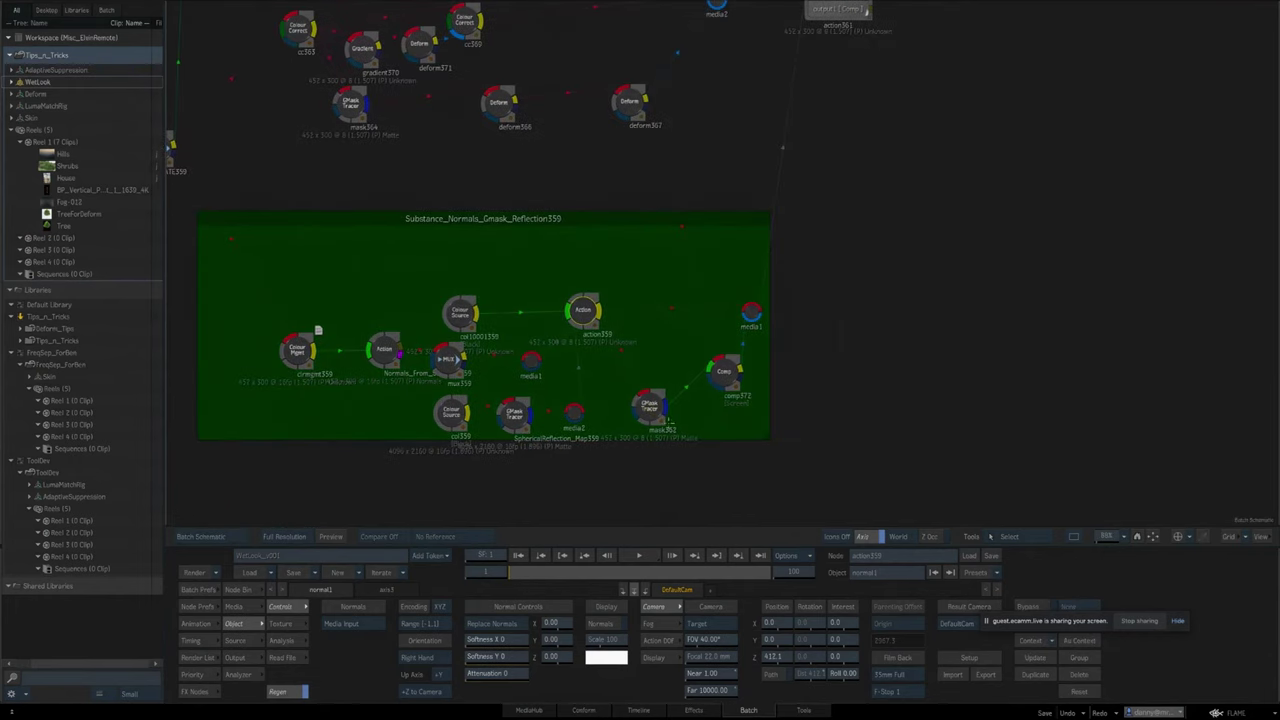
{"action": "left_click", "coordinate": [667, 419]}
{"action": "key", "text": "F4"}
{"action": "key", "text": "F1"}
{"action": "key", "text": "F4"}
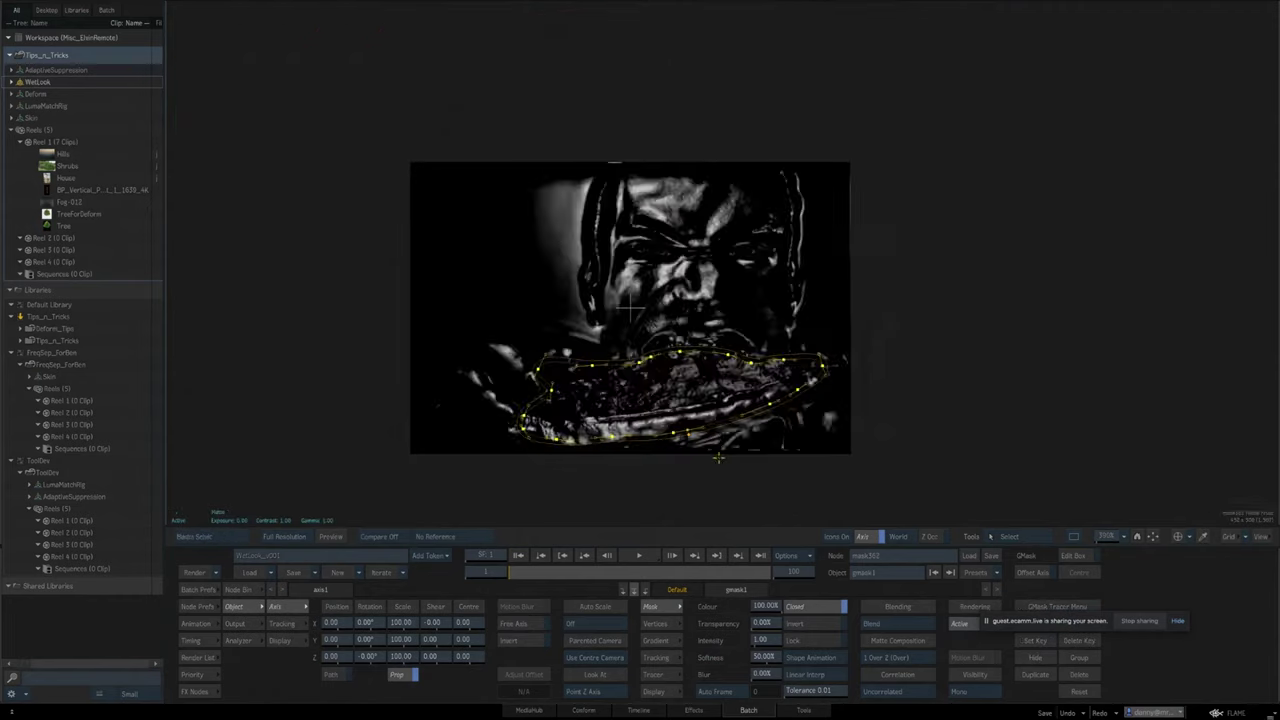
{"action": "key", "text": "F4"}
{"action": "left_click", "coordinate": [717, 387]}
{"action": "key", "text": "F1"}
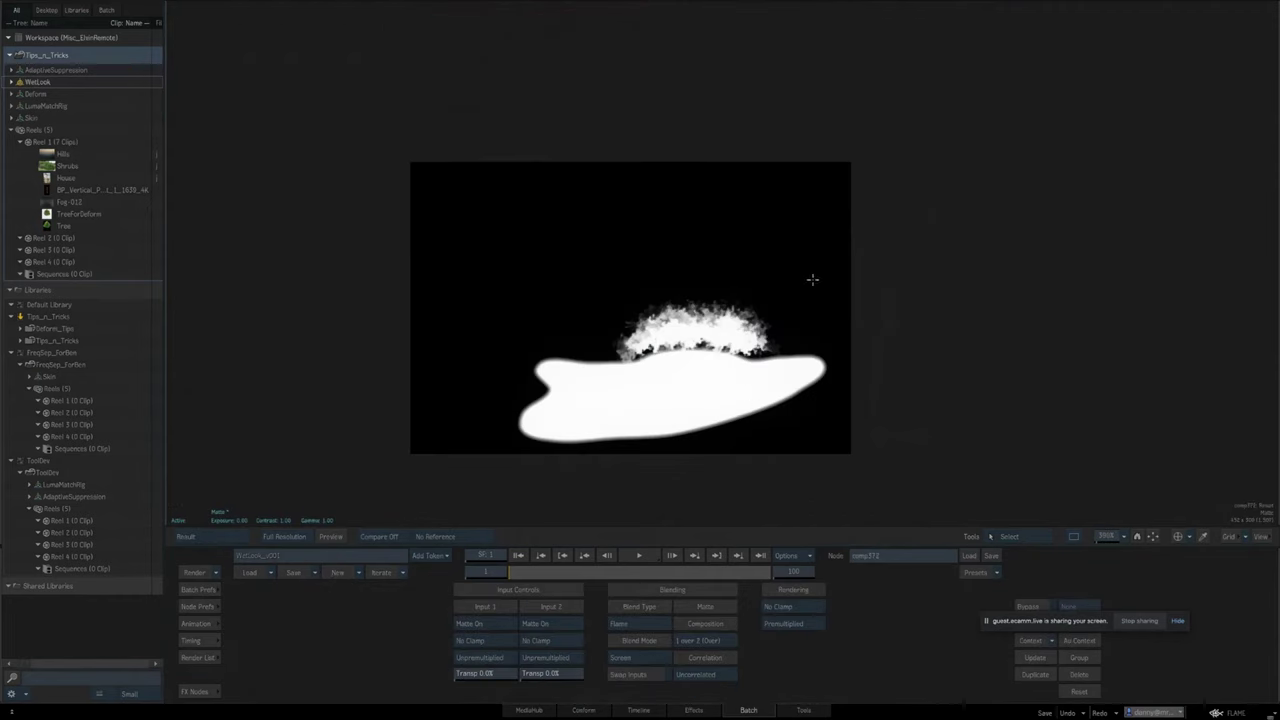
{"action": "key", "text": "Escape"}
Hide surface1 and surface2 in the action361 schematic and view the composite without them.
{"action": "left_click_drag", "start_coordinate": [813, 280], "coordinate": [825, 530]}
{"action": "left_click", "coordinate": [815, 282]}
{"action": "key", "text": "F8"}
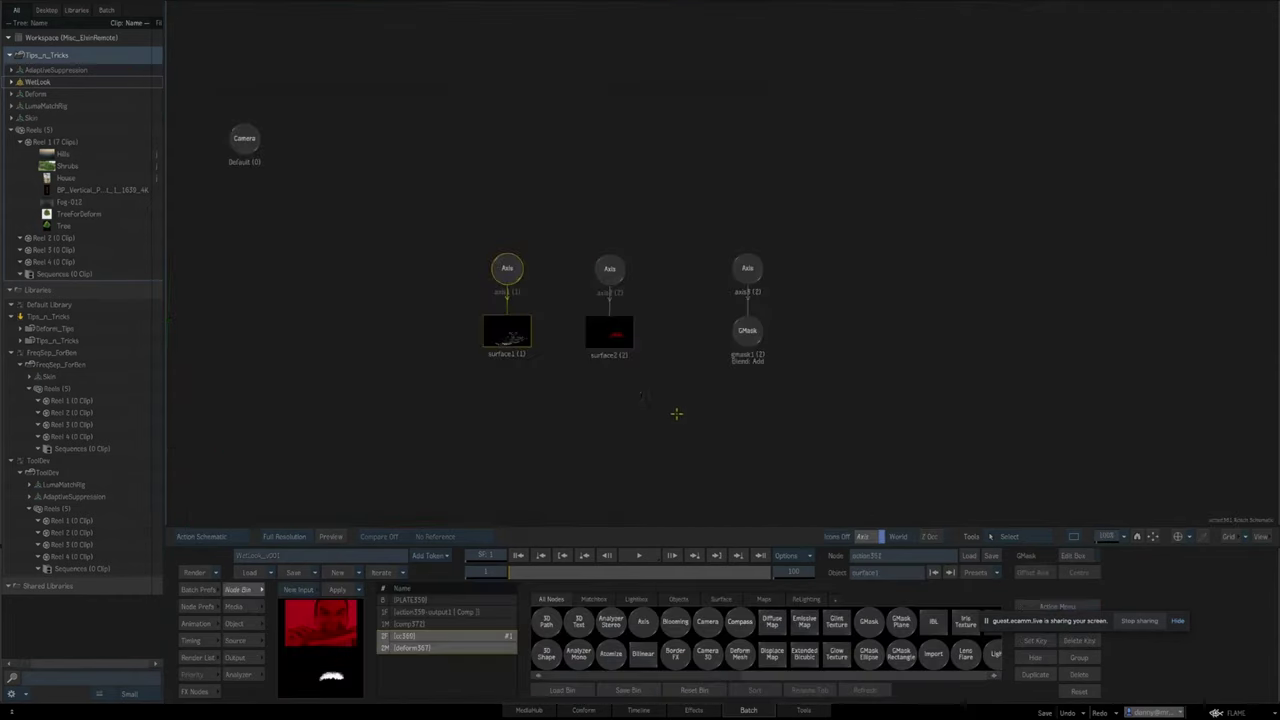
{"action": "left_click_drag", "start_coordinate": [456, 302], "coordinate": [679, 367]}
{"action": "key", "text": "h"}
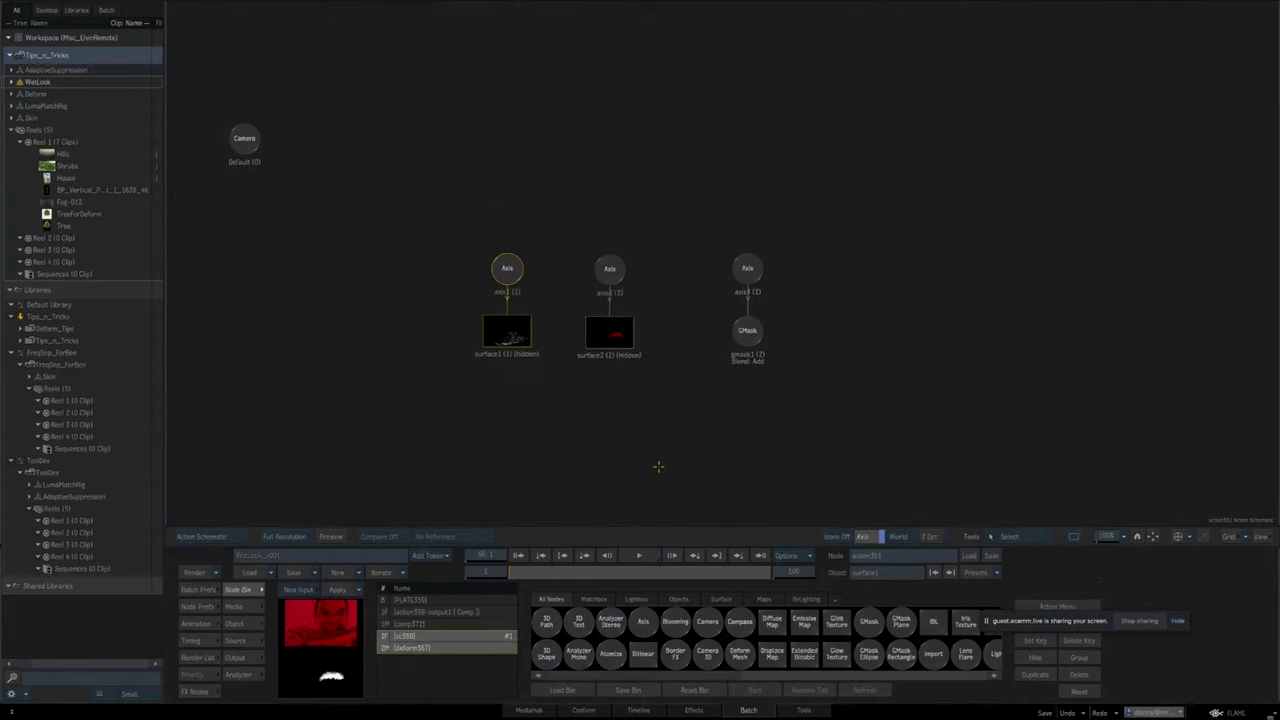
{"action": "left_click_drag", "start_coordinate": [646, 427], "coordinate": [750, 455]}
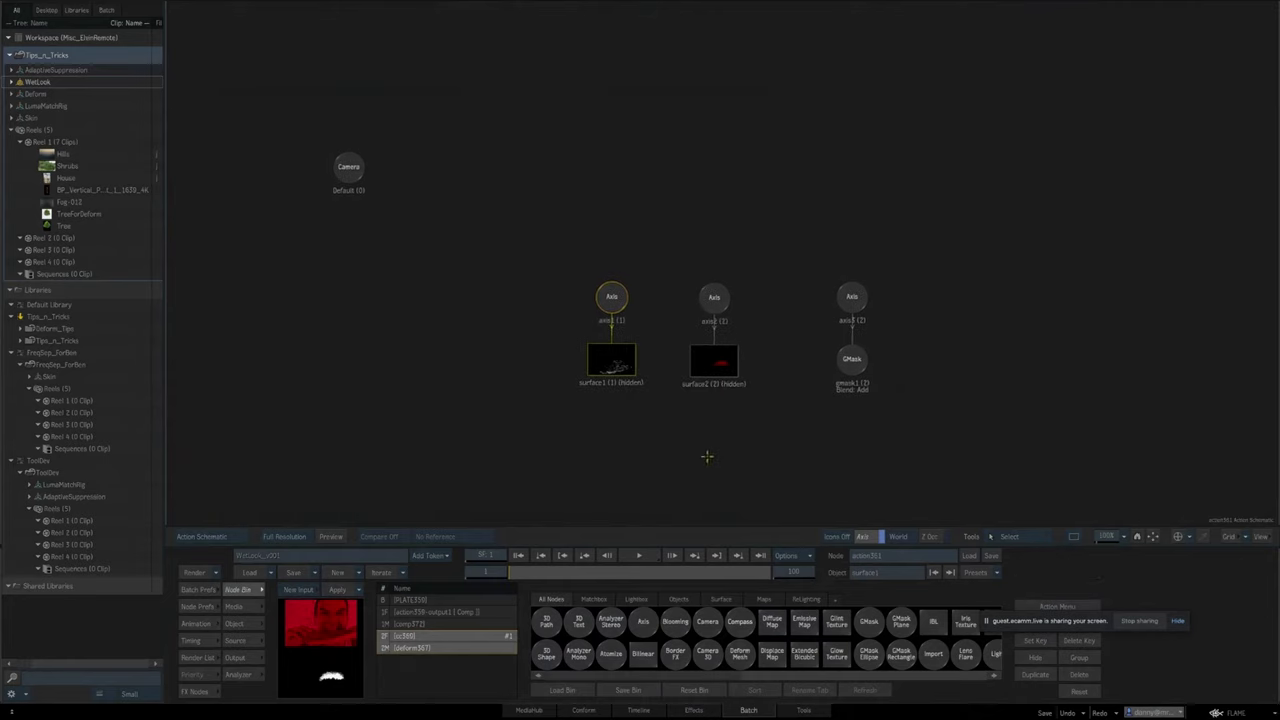
{"action": "key", "text": "F1"}
{"action": "key", "text": "F4"}
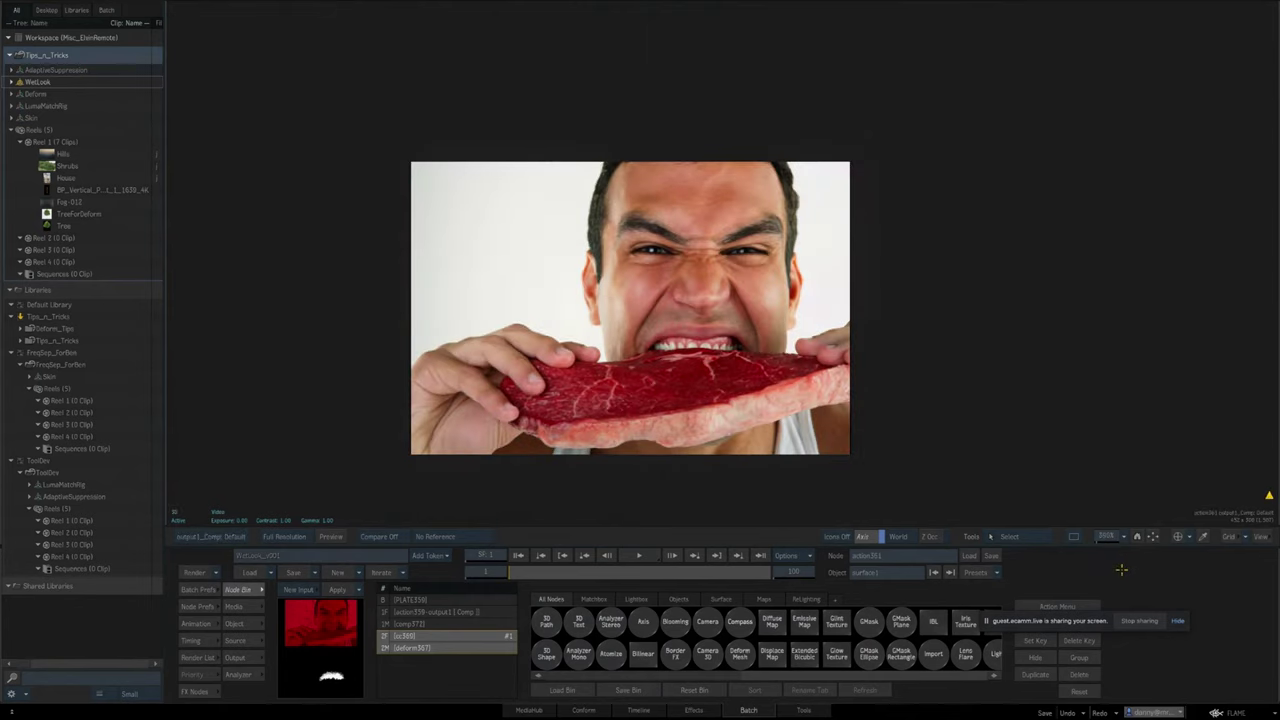
{"action": "left_click_drag", "start_coordinate": [1109, 537], "coordinate": [1080, 538]}
{"action": "left_click_drag", "start_coordinate": [1058, 469], "coordinate": [1023, 429]}
{"action": "left_click_drag", "start_coordinate": [873, 404], "coordinate": [866, 437]}
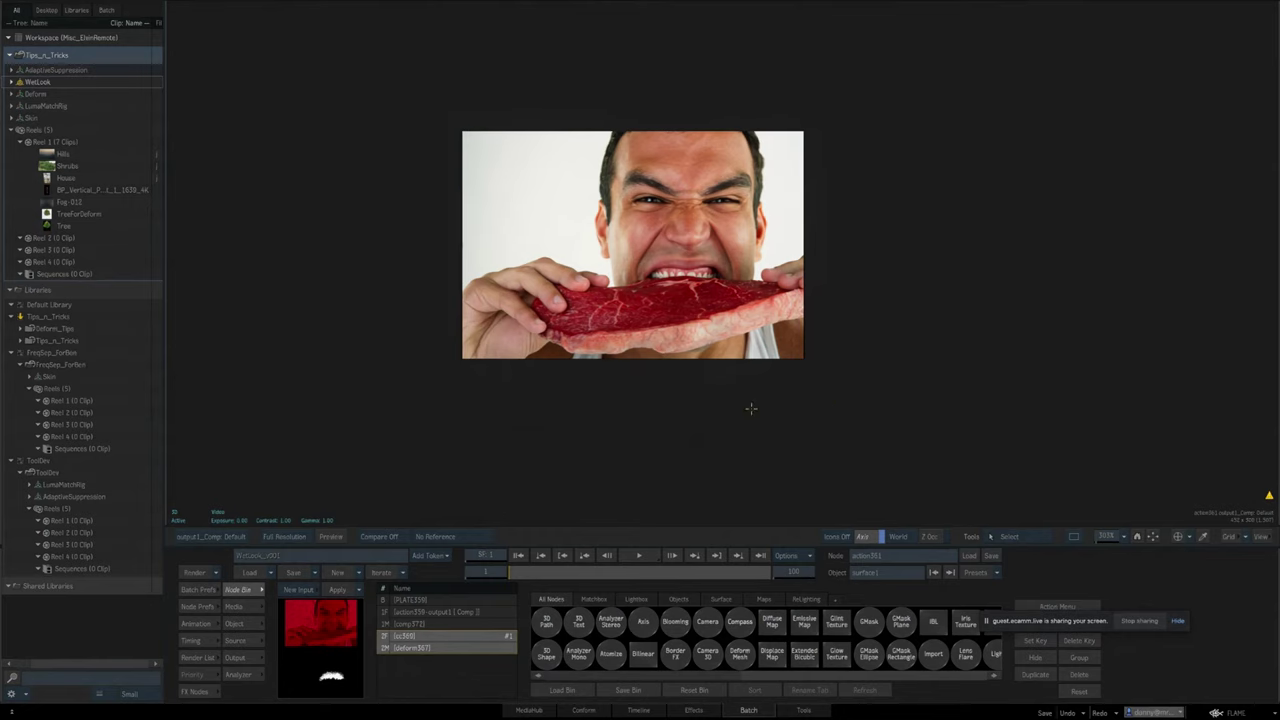
Show surface2 and then surface1 again in action361, checking the wet look on the mouth and meat up close.
{"action": "key", "text": "Escape"}
{"action": "key", "text": "F4"}
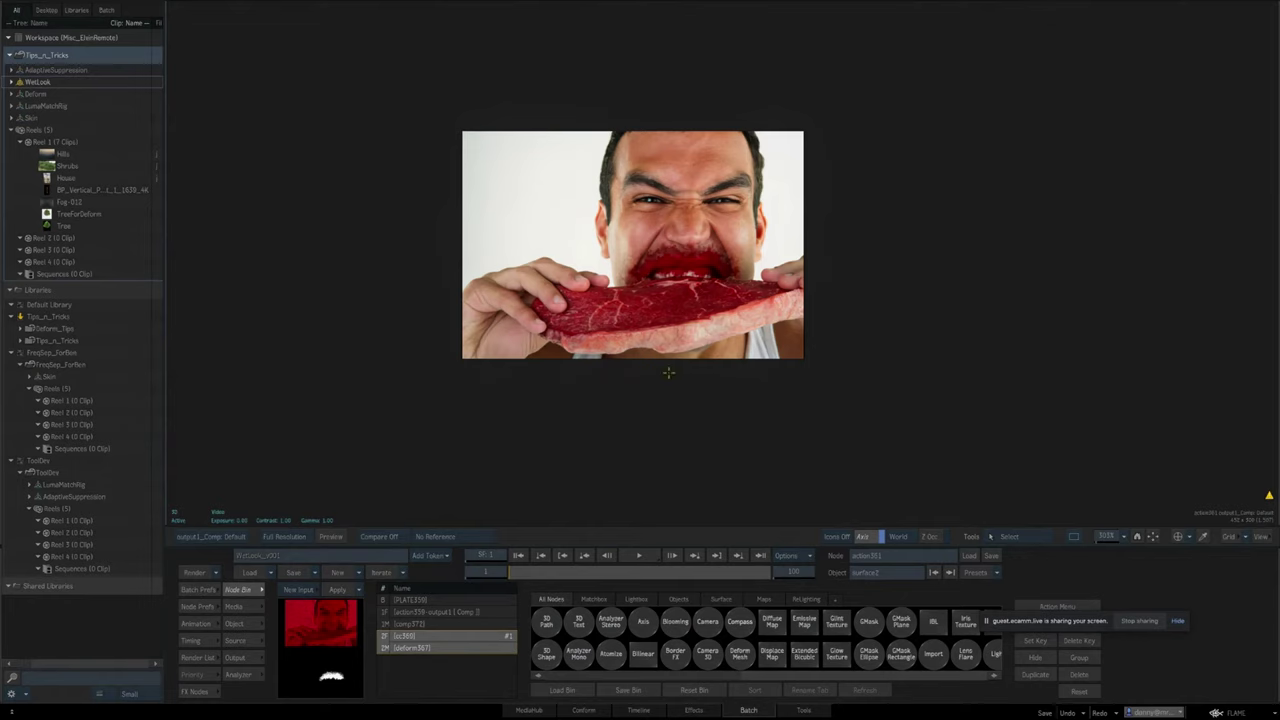
{"action": "key", "text": "F8"}
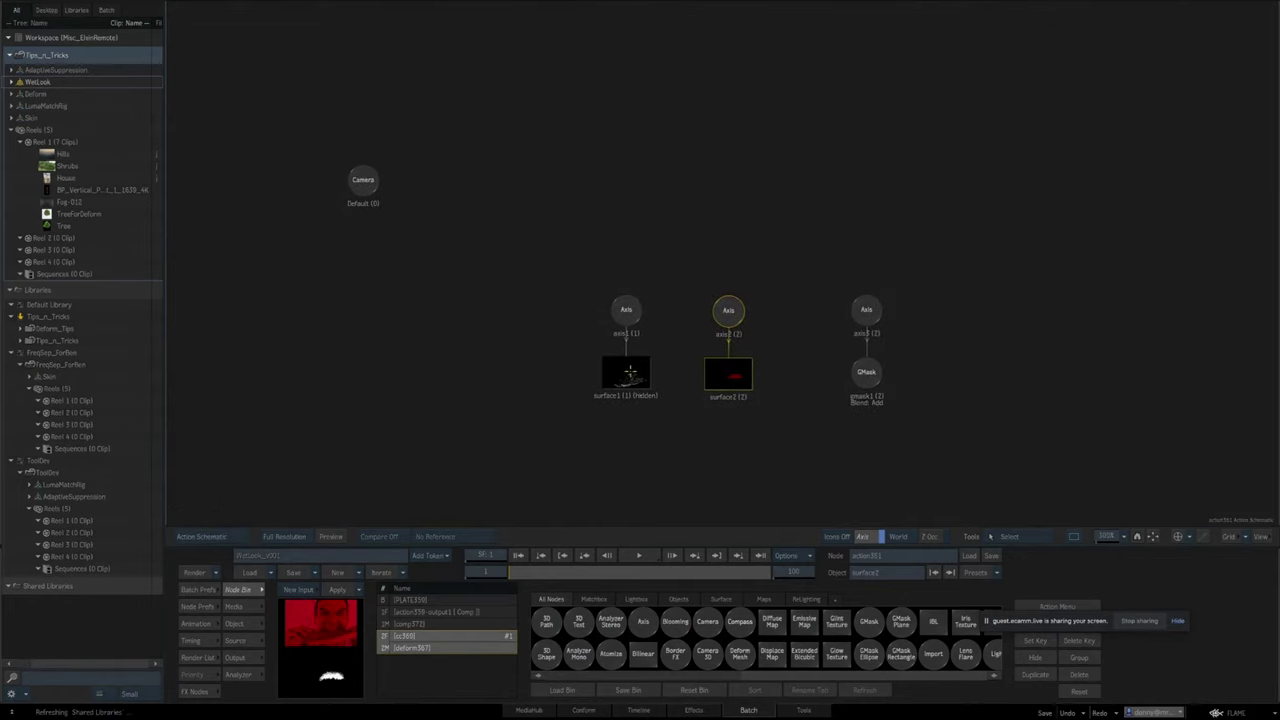
{"action": "key", "text": "F4"}
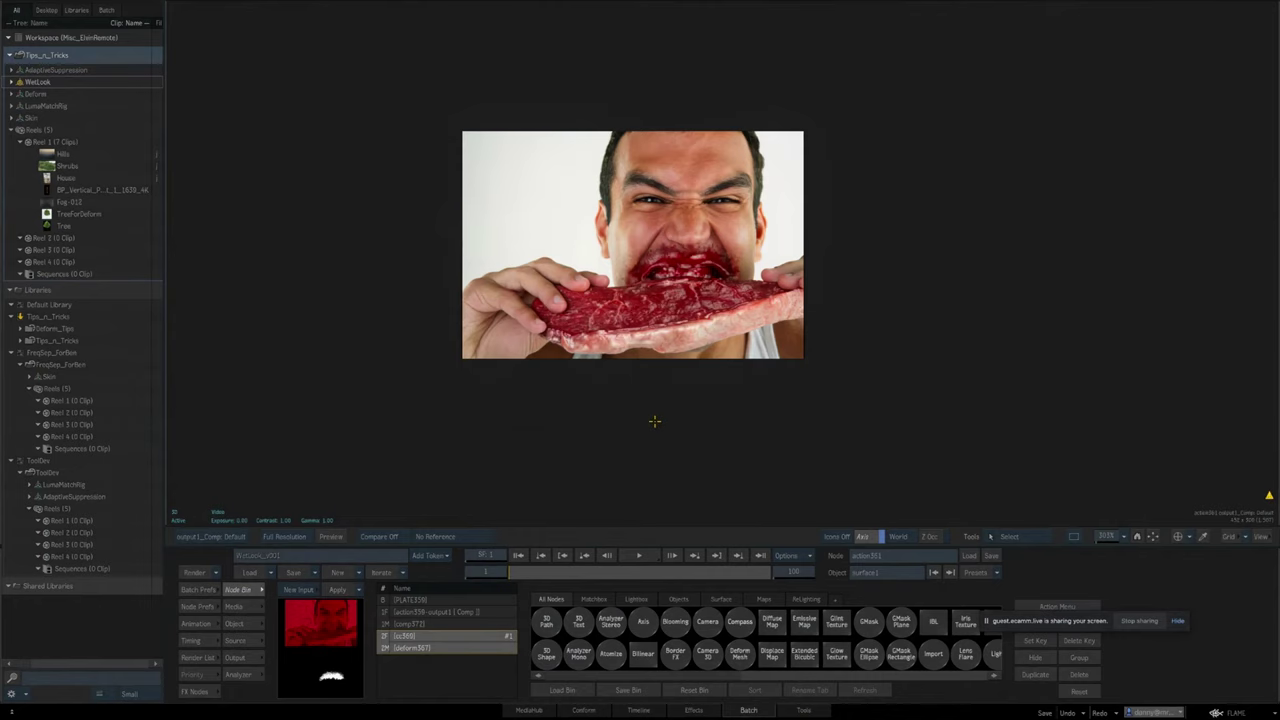
{"action": "left_click_drag", "start_coordinate": [1104, 537], "coordinate": [1150, 535]}
{"action": "left_click_drag", "start_coordinate": [740, 401], "coordinate": [828, 335]}
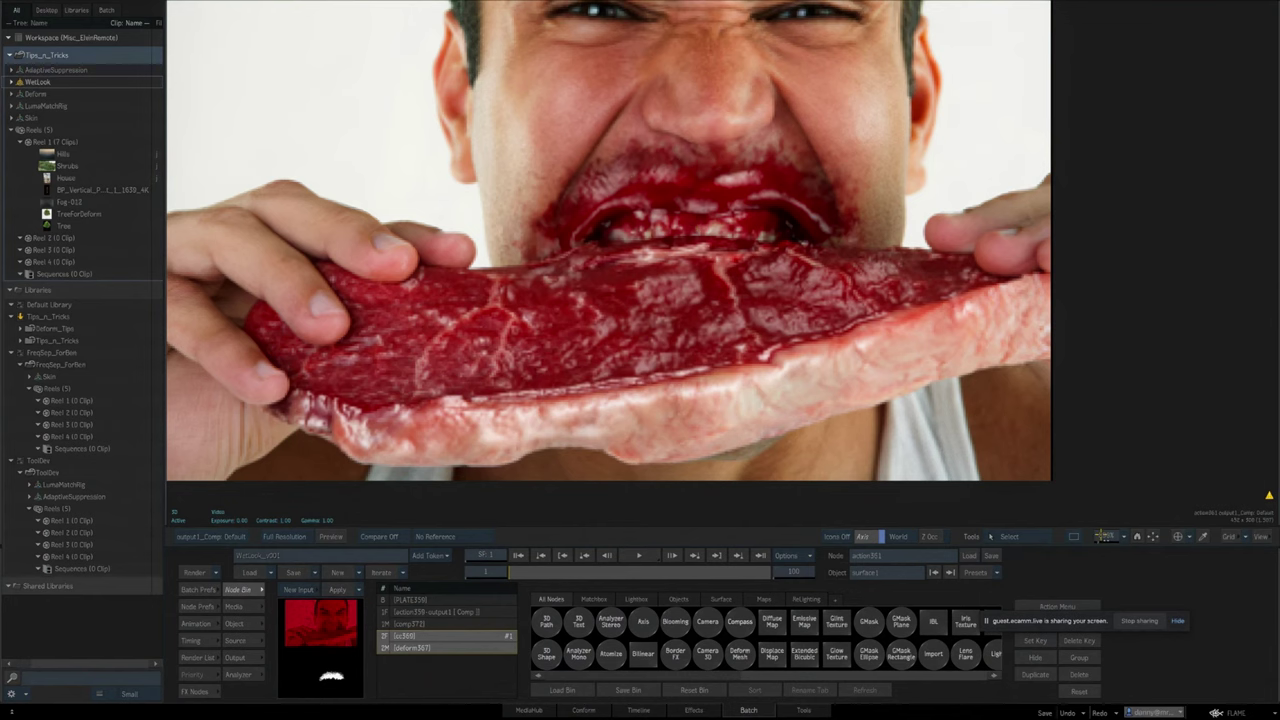
{"action": "left_click_drag", "start_coordinate": [1102, 536], "coordinate": [1065, 536]}
{"action": "key", "text": "Escape"}
Open the SphericalReflection_Map359 GMask Tracer schematic and select the parent axis4 that drives all the masks.
{"action": "left_click_drag", "start_coordinate": [671, 438], "coordinate": [756, 223]}
{"action": "double_click", "coordinate": [622, 390]}
{"action": "key", "text": "F8"}
{"action": "left_click_drag", "start_coordinate": [708, 440], "coordinate": [669, 685]}
{"action": "left_click", "coordinate": [630, 220]}
{"action": "key", "text": "Escape"}
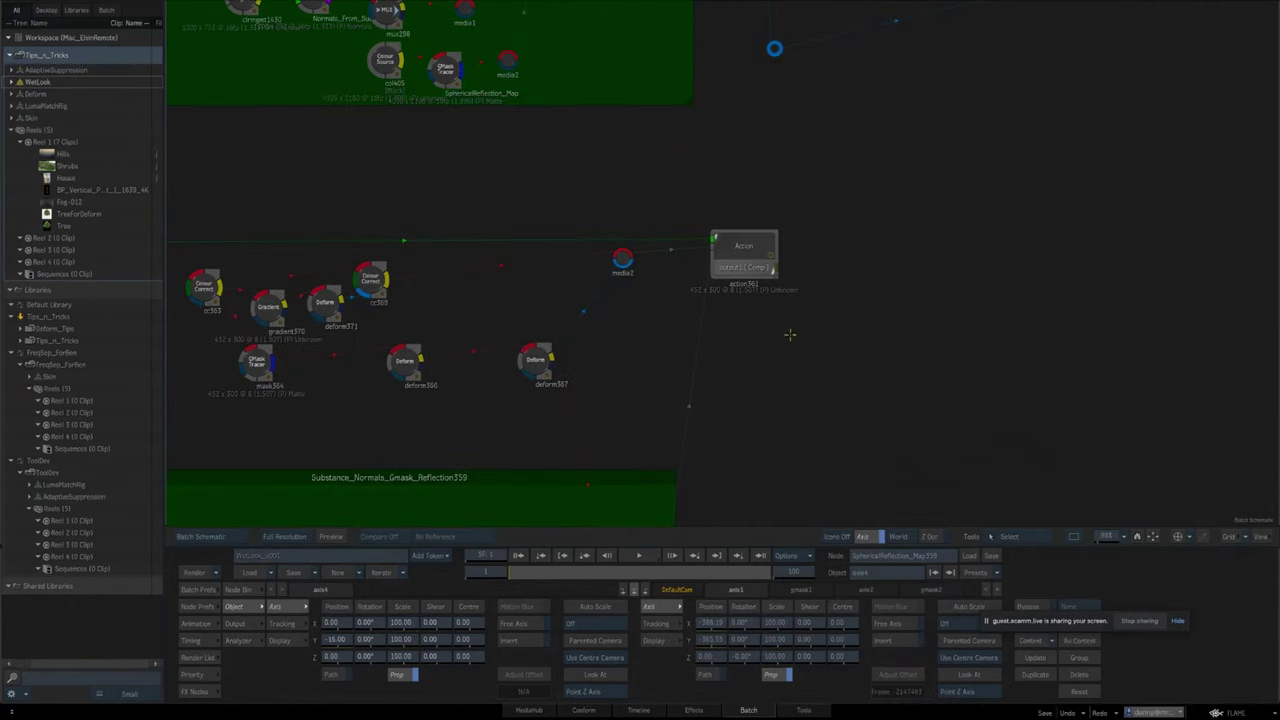
Set the action361 composite node as Context 3.
{"action": "right_click", "coordinate": [752, 255]}
{"action": "mouse_move", "coordinate": [862, 439]}
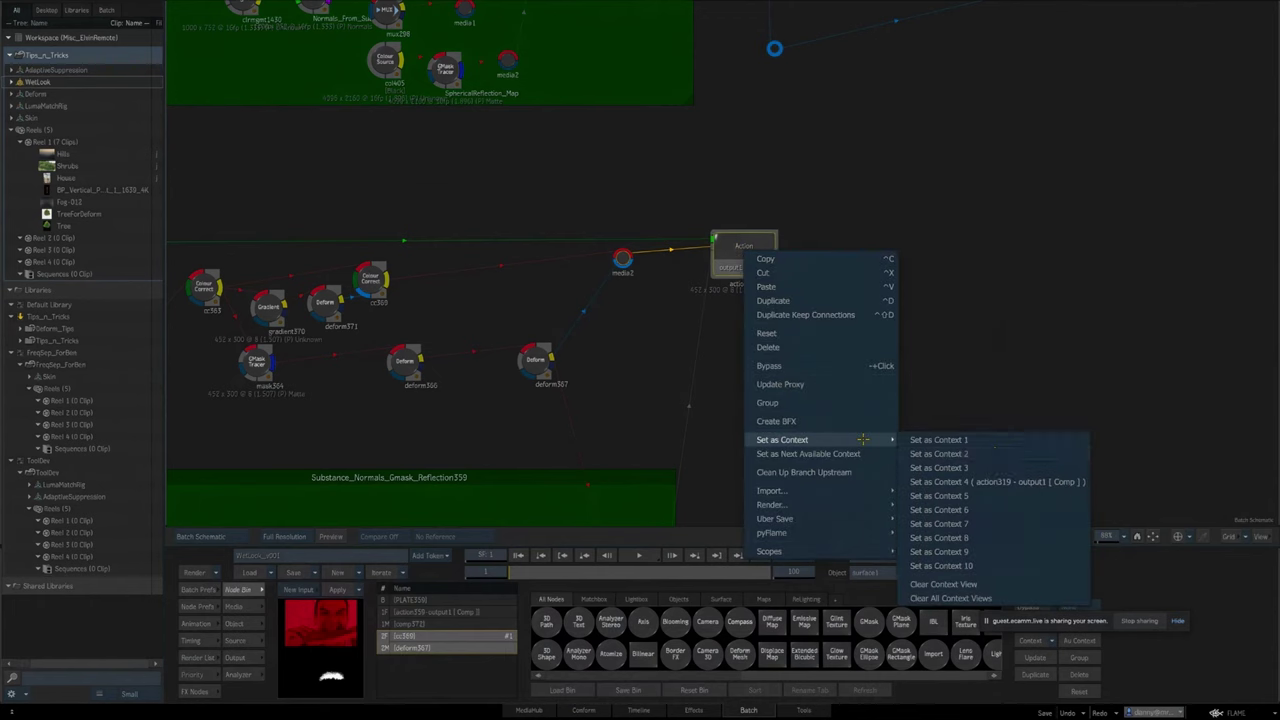
{"action": "left_click", "coordinate": [988, 466]}
{"action": "left_click_drag", "start_coordinate": [783, 457], "coordinate": [921, 315]}
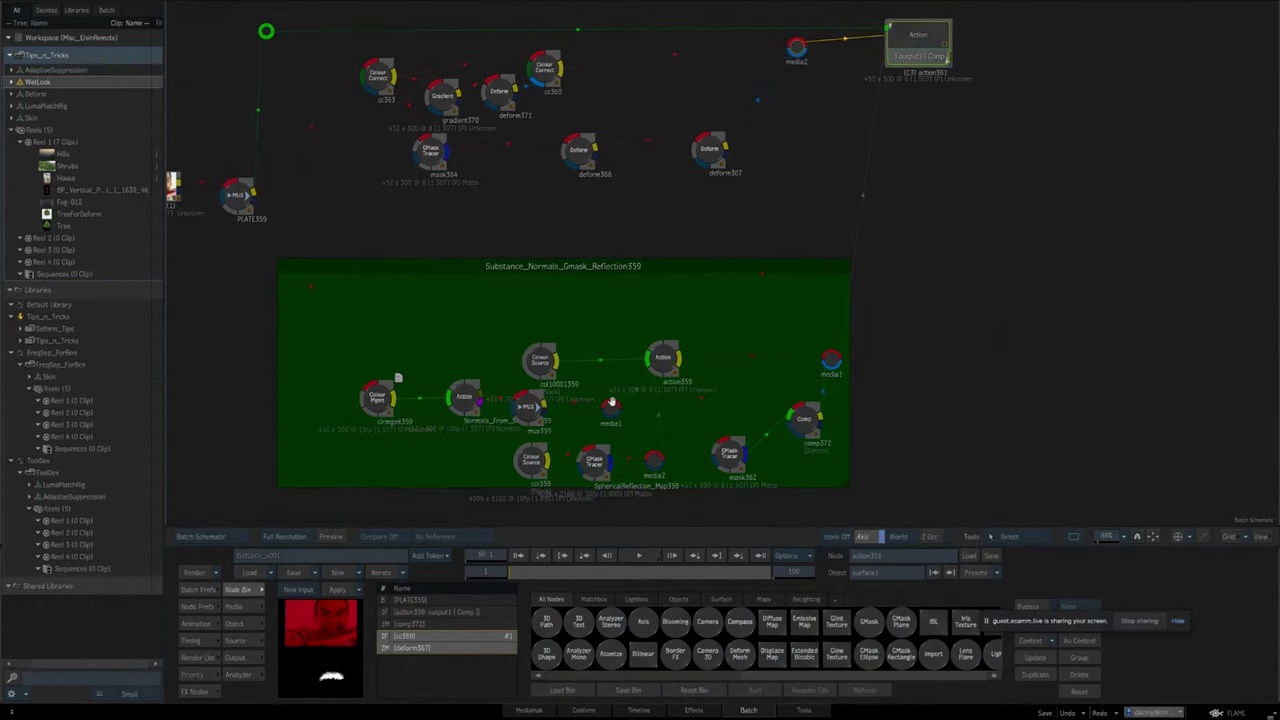
Reopen the SphericalReflection_Map359 node with its axis4 controls and display the full Context 3 image.
{"action": "double_click", "coordinate": [596, 473]}
{"action": "key", "text": "grave"}
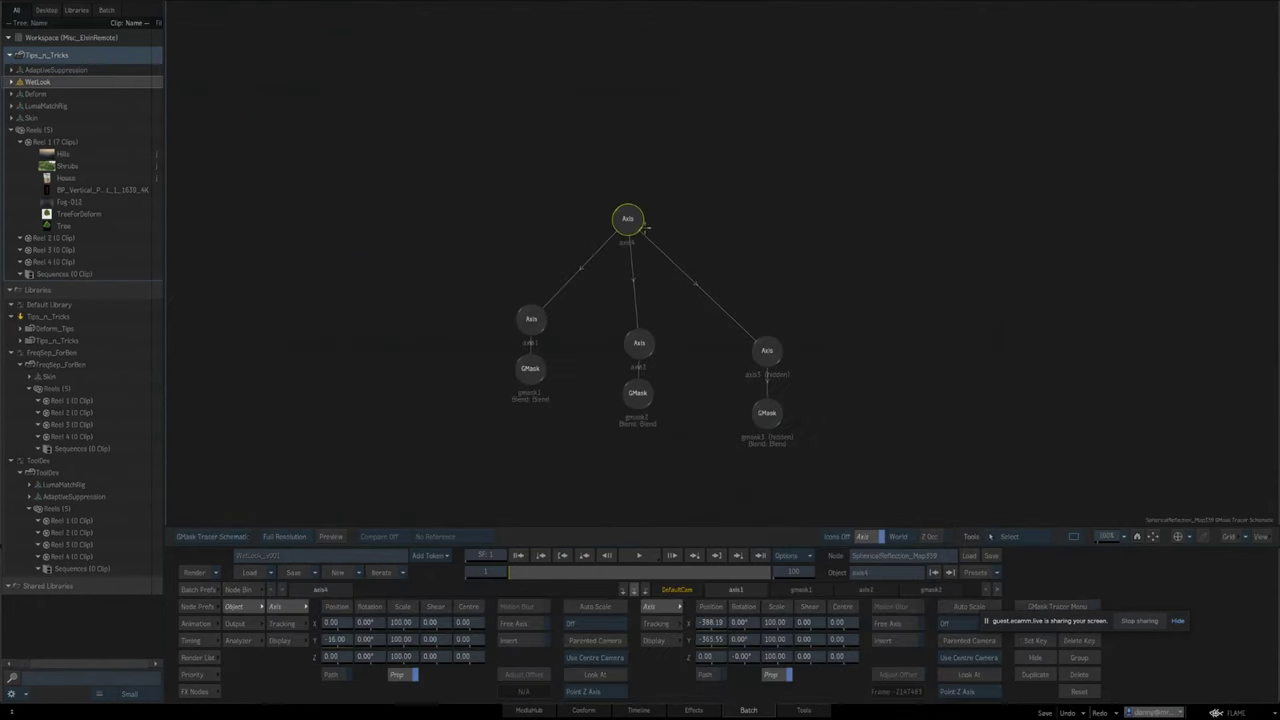
{"action": "key", "text": "3"}
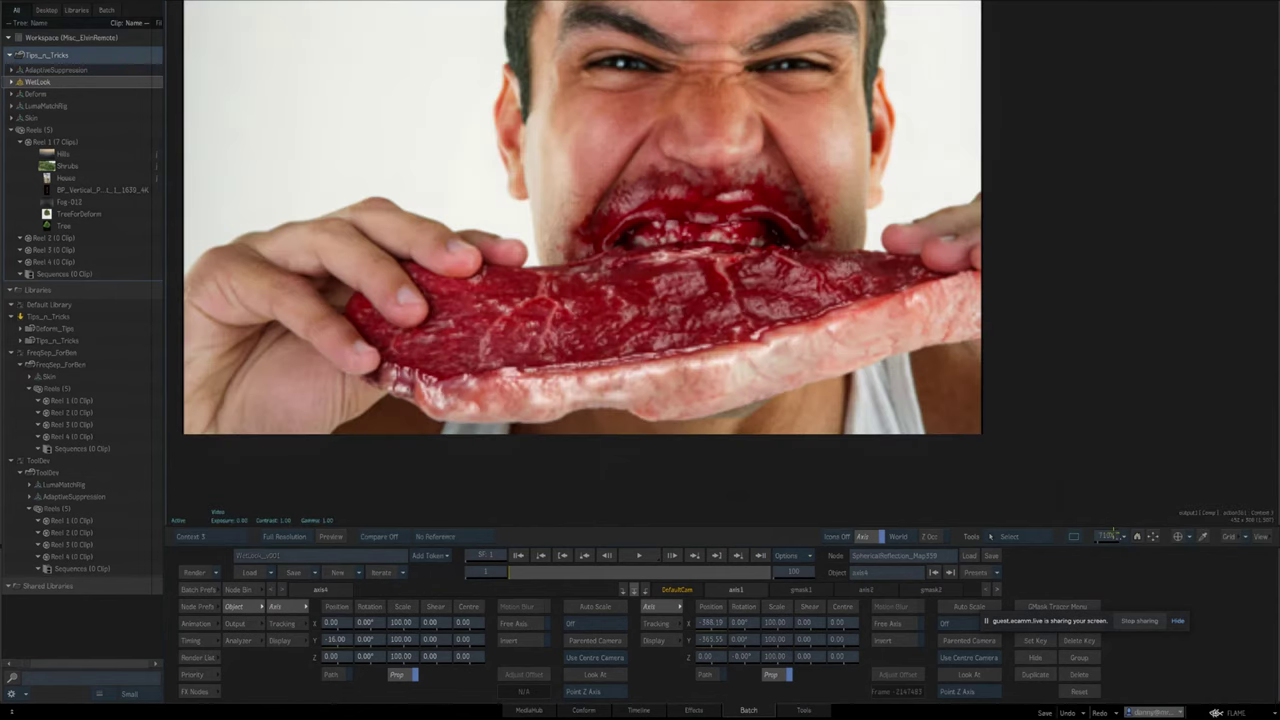
{"action": "left_click_drag", "start_coordinate": [1114, 535], "coordinate": [1019, 551]}
{"action": "left_click_drag", "start_coordinate": [1087, 450], "coordinate": [1023, 438]}
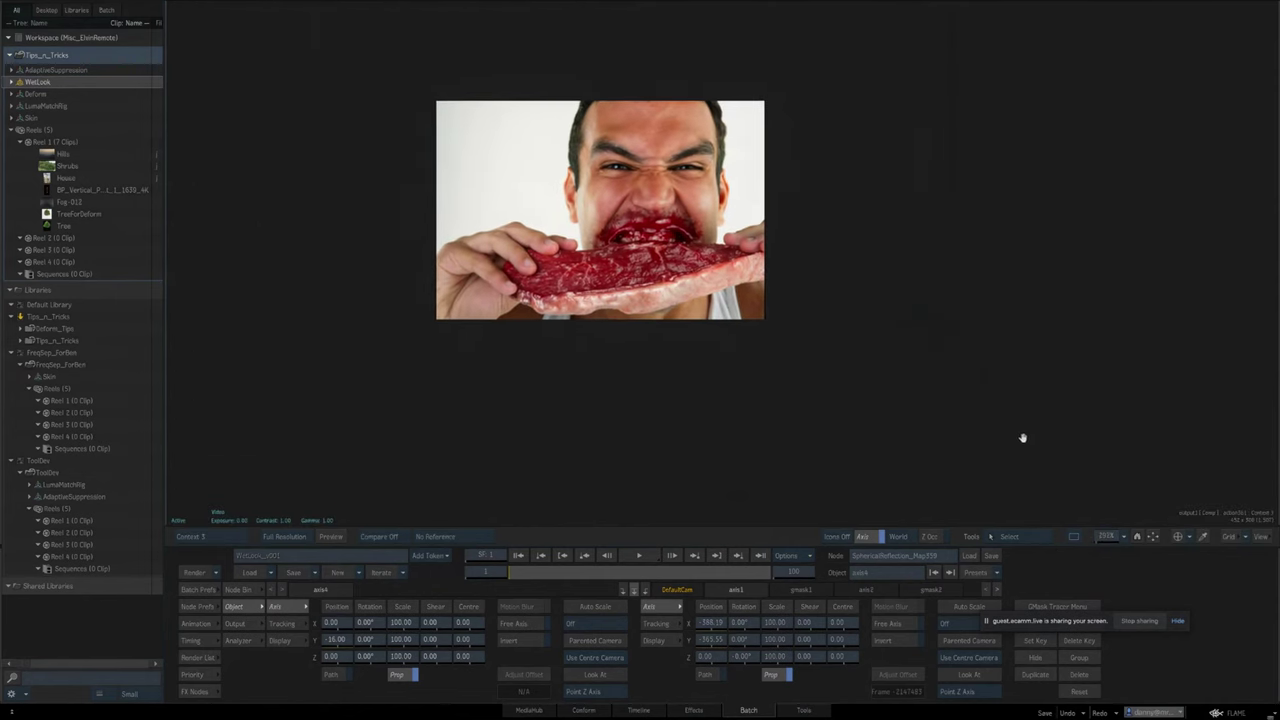
Shift the reflection highlights by adjusting axis4's position to X -56.00 and Y 0.00, checking the composite up close.
{"action": "mouse_move", "coordinate": [338, 643]}
{"action": "left_mouse_down"}
{"action": "mouse_move", "coordinate": [250, 639]}
{"action": "mouse_move", "coordinate": [338, 638]}
{"action": "mouse_move", "coordinate": [282, 640]}
{"action": "mouse_move", "coordinate": [256, 624]}
{"action": "mouse_move", "coordinate": [413, 622]}
{"action": "mouse_move", "coordinate": [297, 633]}
{"action": "mouse_move", "coordinate": [320, 628]}
{"action": "left_mouse_up"}
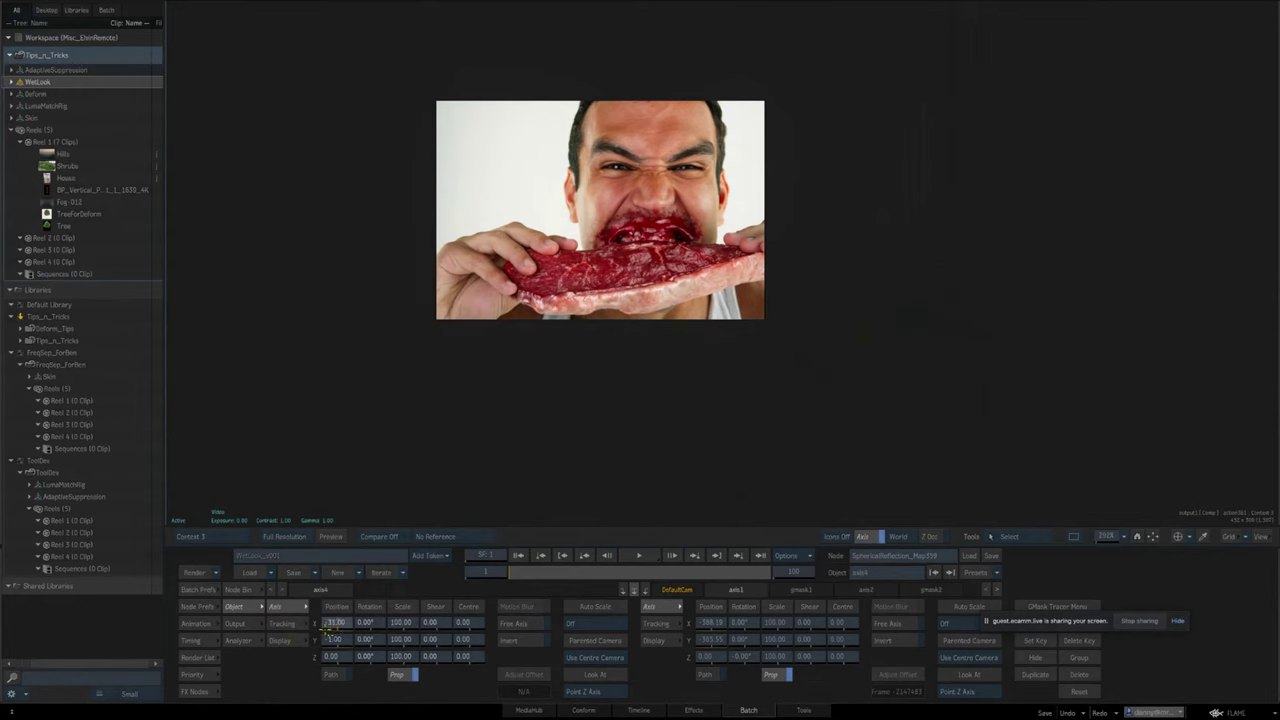
{"action": "left_click_drag", "start_coordinate": [316, 630], "coordinate": [308, 629]}
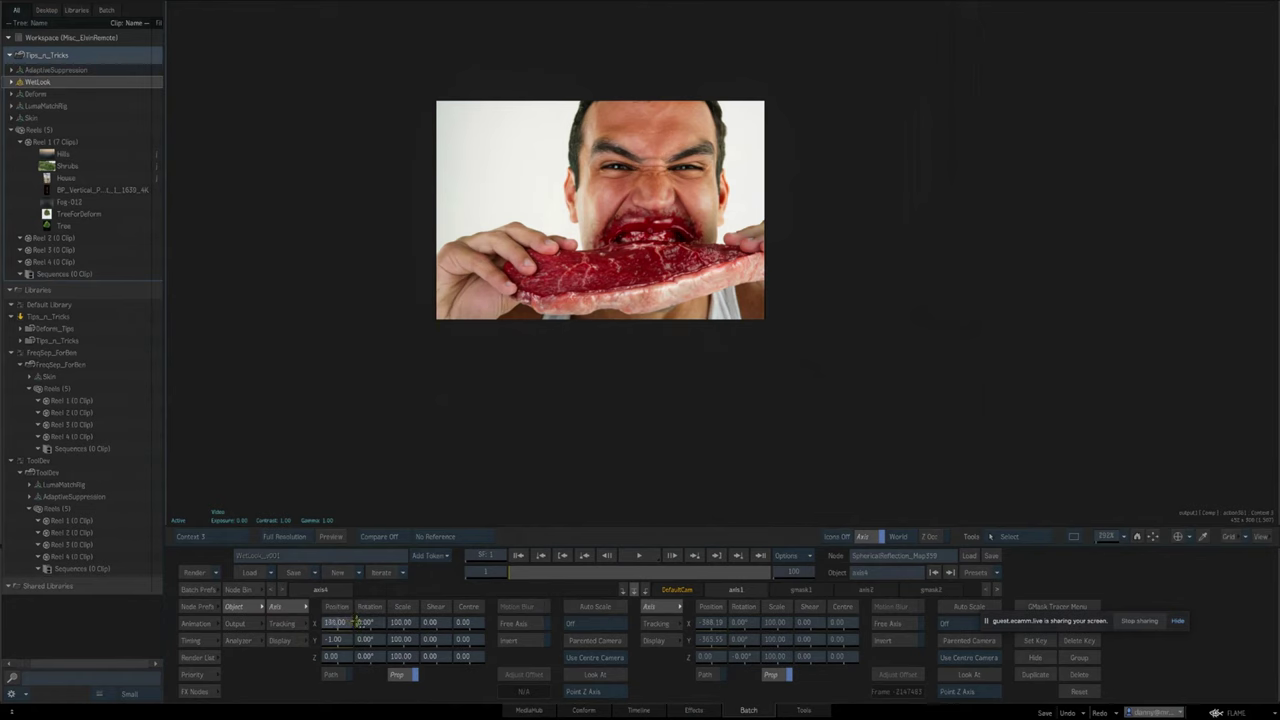
{"action": "mouse_move", "coordinate": [363, 622]}
{"action": "left_mouse_down"}
{"action": "mouse_move", "coordinate": [382, 622]}
{"action": "mouse_move", "coordinate": [366, 622]}
{"action": "left_mouse_up"}
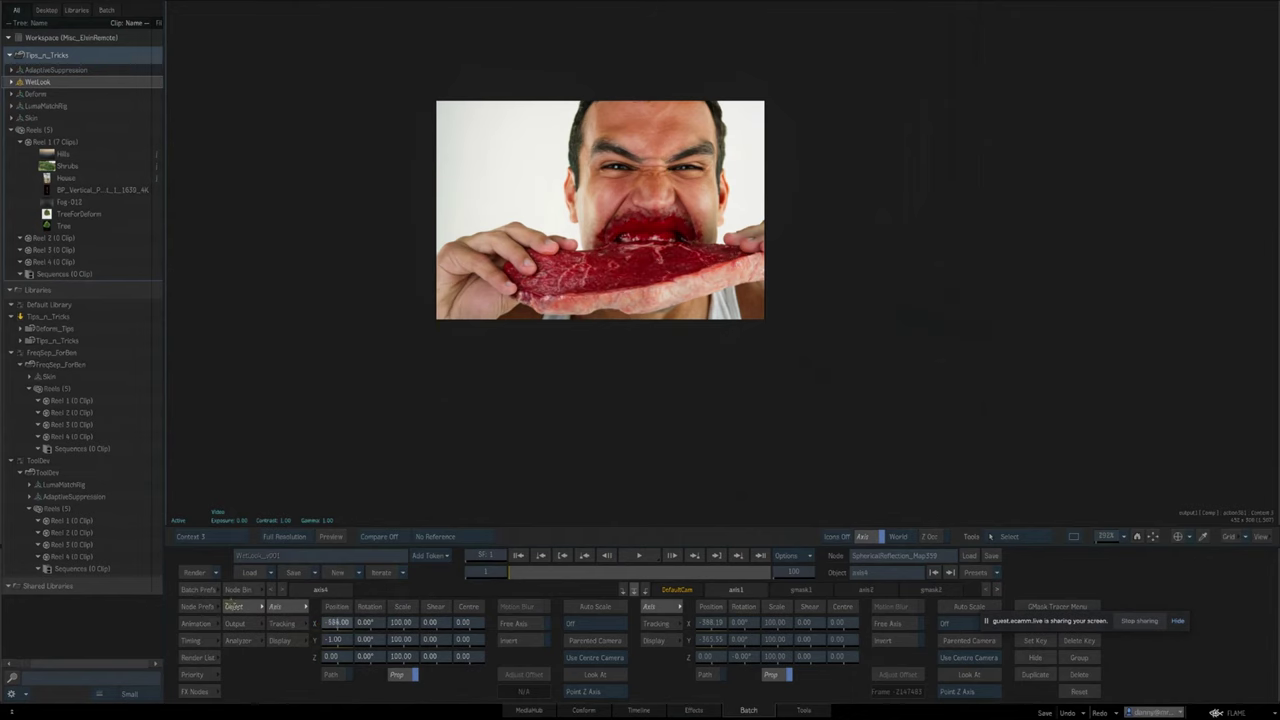
{"action": "left_click_drag", "start_coordinate": [393, 598], "coordinate": [312, 616]}
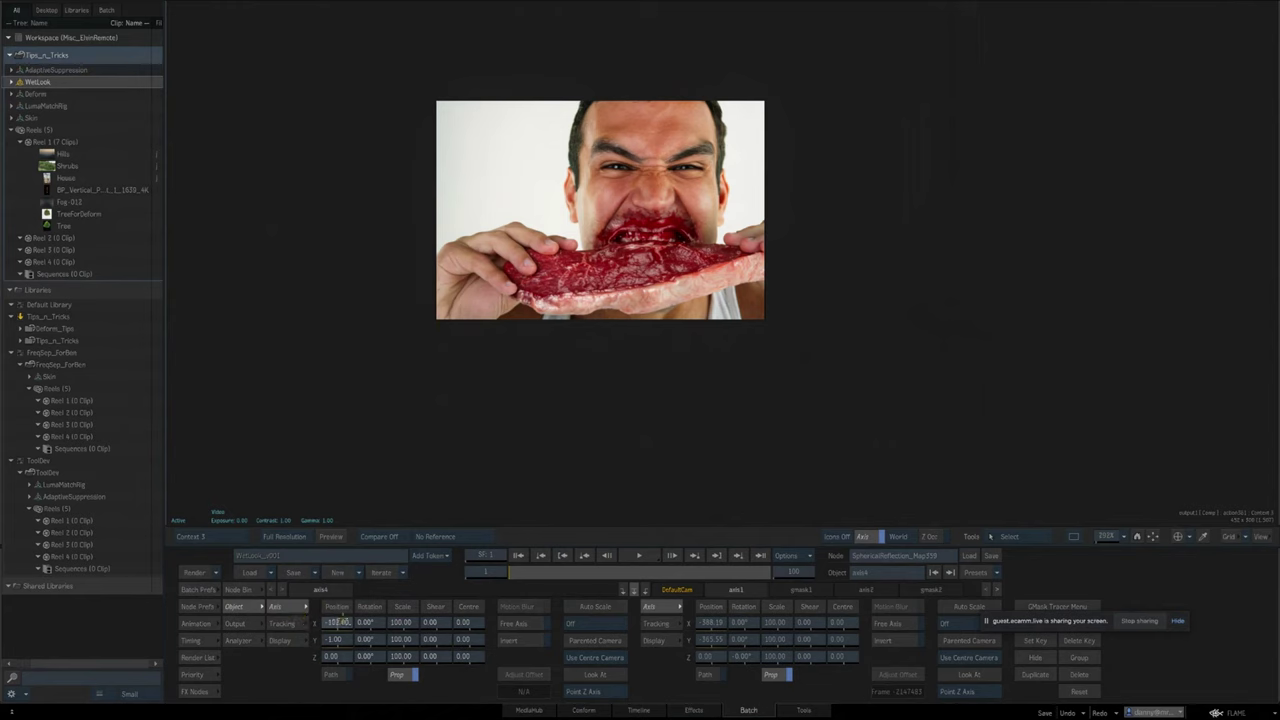
{"action": "left_click_drag", "start_coordinate": [356, 616], "coordinate": [339, 638]}
{"action": "left_click_drag", "start_coordinate": [232, 522], "coordinate": [295, 524]}
{"action": "mouse_move", "coordinate": [333, 630]}
{"action": "left_mouse_down"}
{"action": "mouse_move", "coordinate": [398, 607]}
{"action": "mouse_move", "coordinate": [314, 620]}
{"action": "mouse_move", "coordinate": [335, 621]}
{"action": "left_mouse_up"}
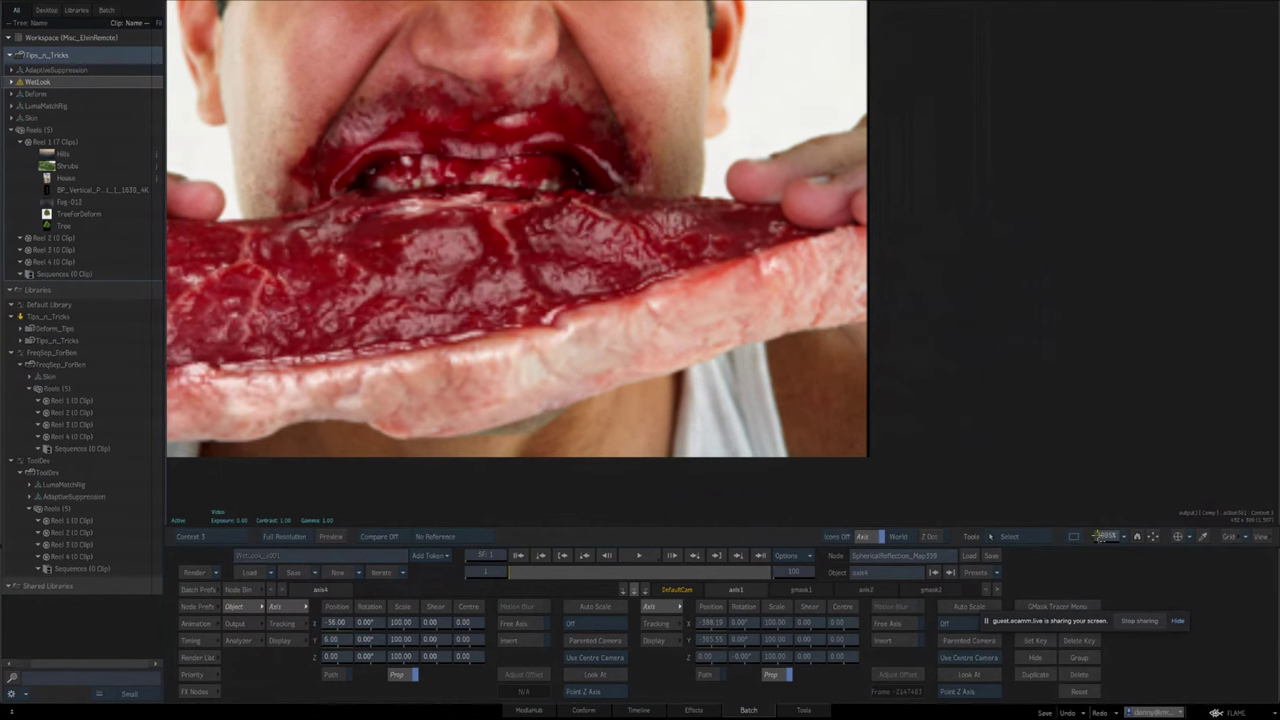
{"action": "left_click_drag", "start_coordinate": [1106, 537], "coordinate": [1080, 537]}
Return to the batch schematic and select the Normals_From_Substance359 Action, bringing the reflection group's nodes into closer view.
{"action": "key", "text": "Escape"}
{"action": "left_click_drag", "start_coordinate": [680, 450], "coordinate": [663, 405]}
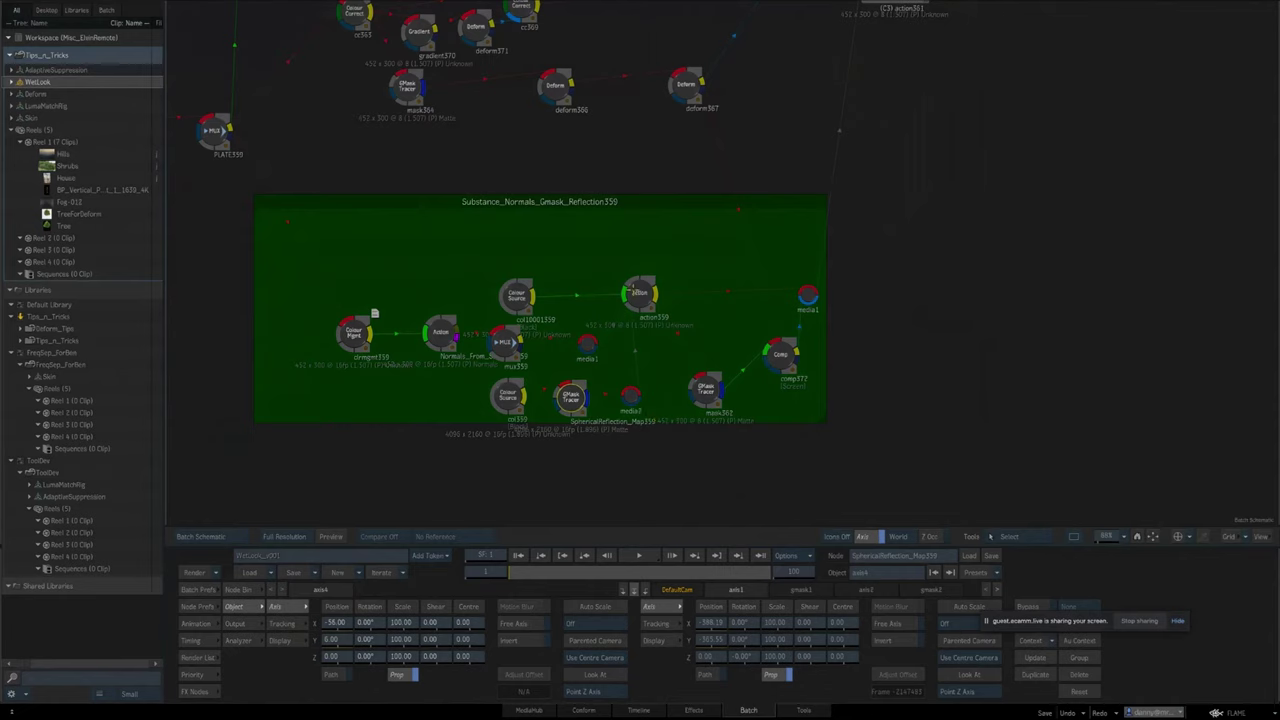
{"action": "left_click", "coordinate": [633, 289]}
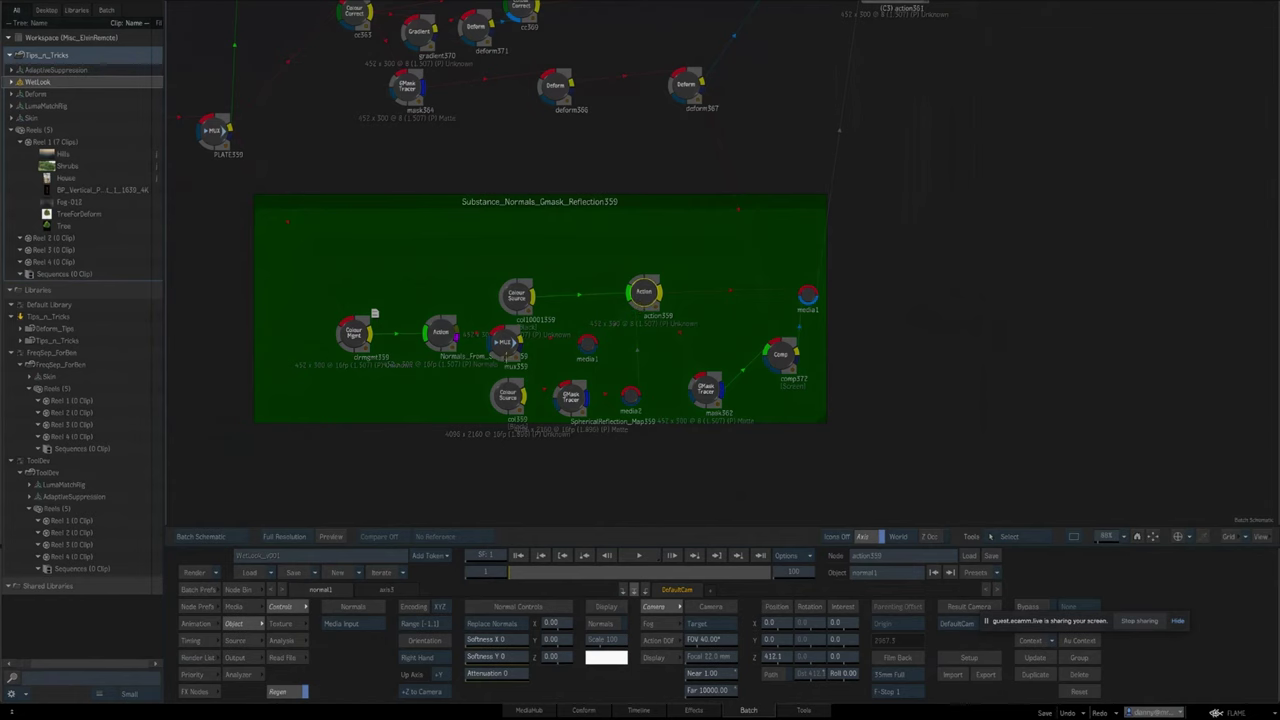
{"action": "left_click", "coordinate": [441, 333]}
{"action": "left_click_drag", "start_coordinate": [445, 334], "coordinate": [581, 304]}
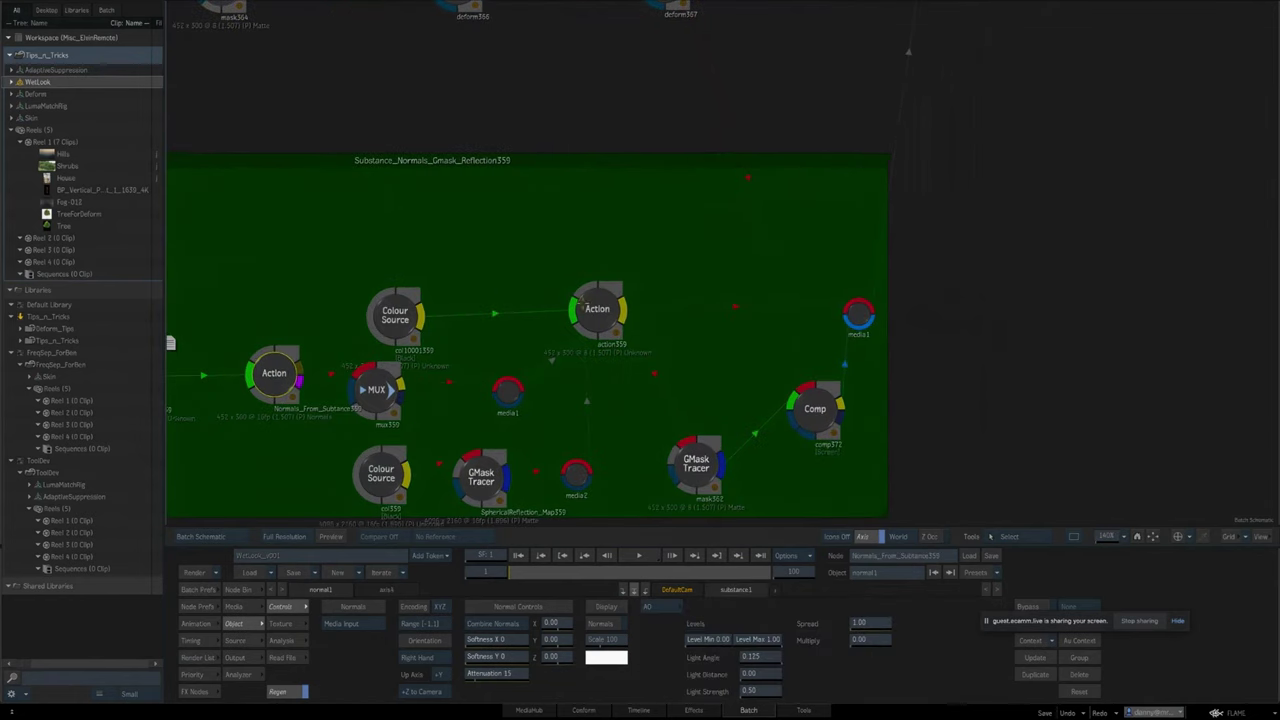
View the full normals output of the Normals_From_Substance359 Action, then return to the batch schematic.
{"action": "left_click_drag", "start_coordinate": [506, 425], "coordinate": [779, 417]}
{"action": "left_click_drag", "start_coordinate": [583, 356], "coordinate": [530, 358]}
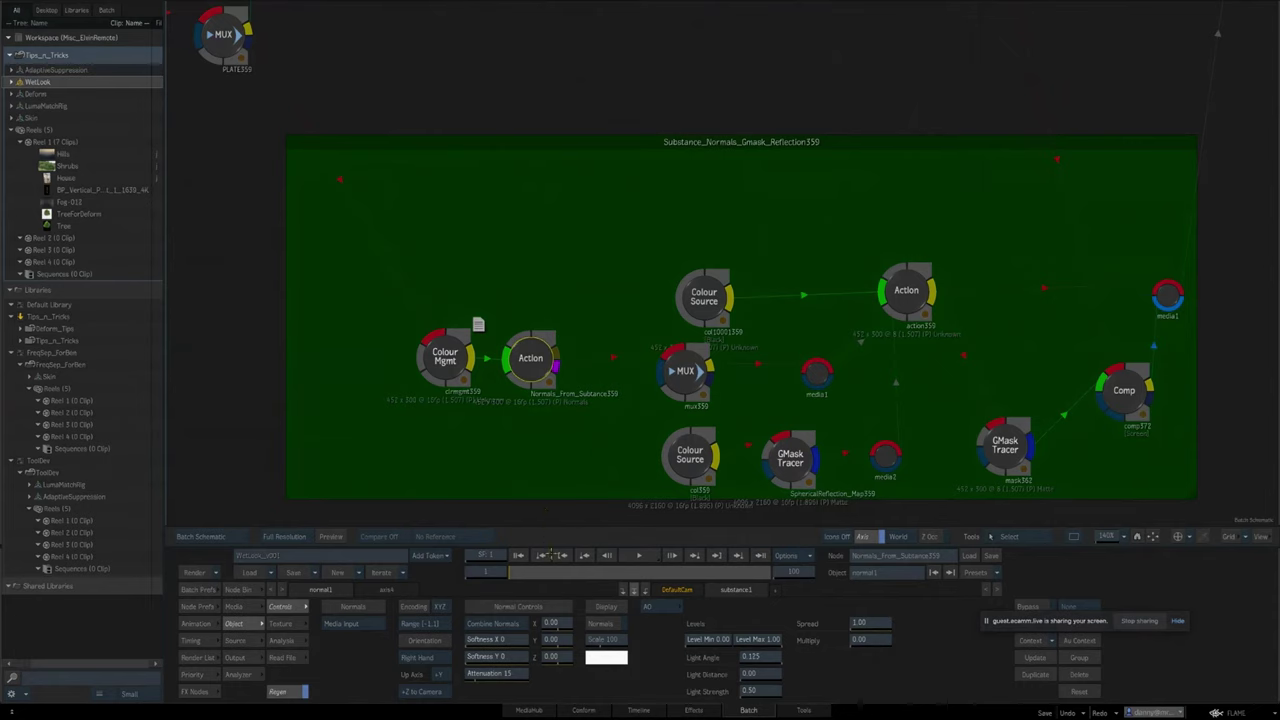
{"action": "key", "text": "F1"}
{"action": "key", "text": "F4"}
{"action": "key", "text": "F4"}
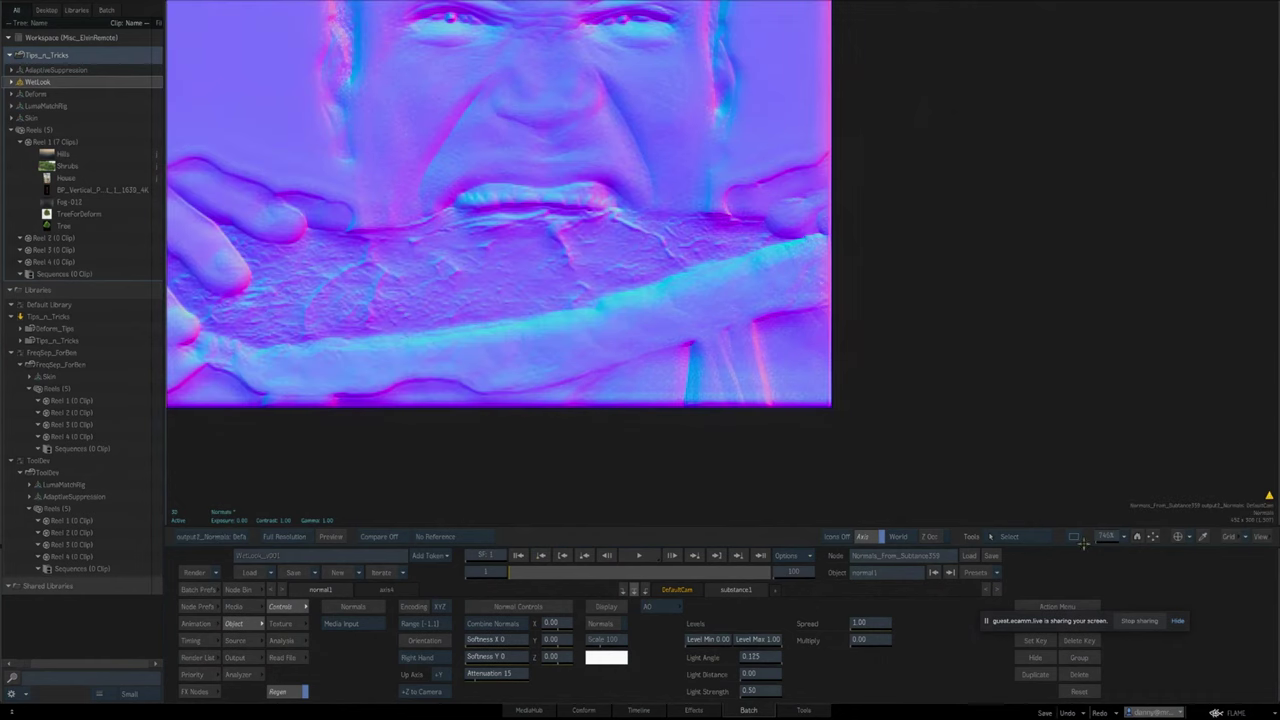
{"action": "left_click_drag", "start_coordinate": [1105, 538], "coordinate": [998, 517]}
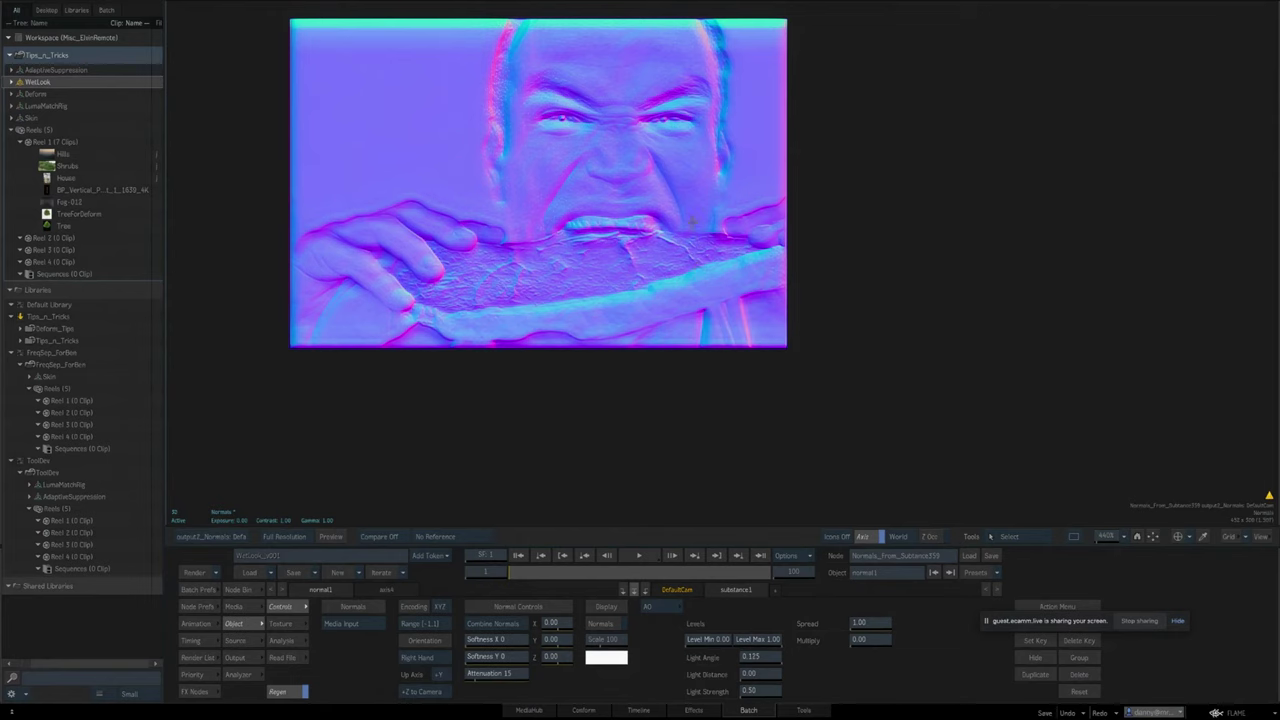
{"action": "key", "text": "Escape"}
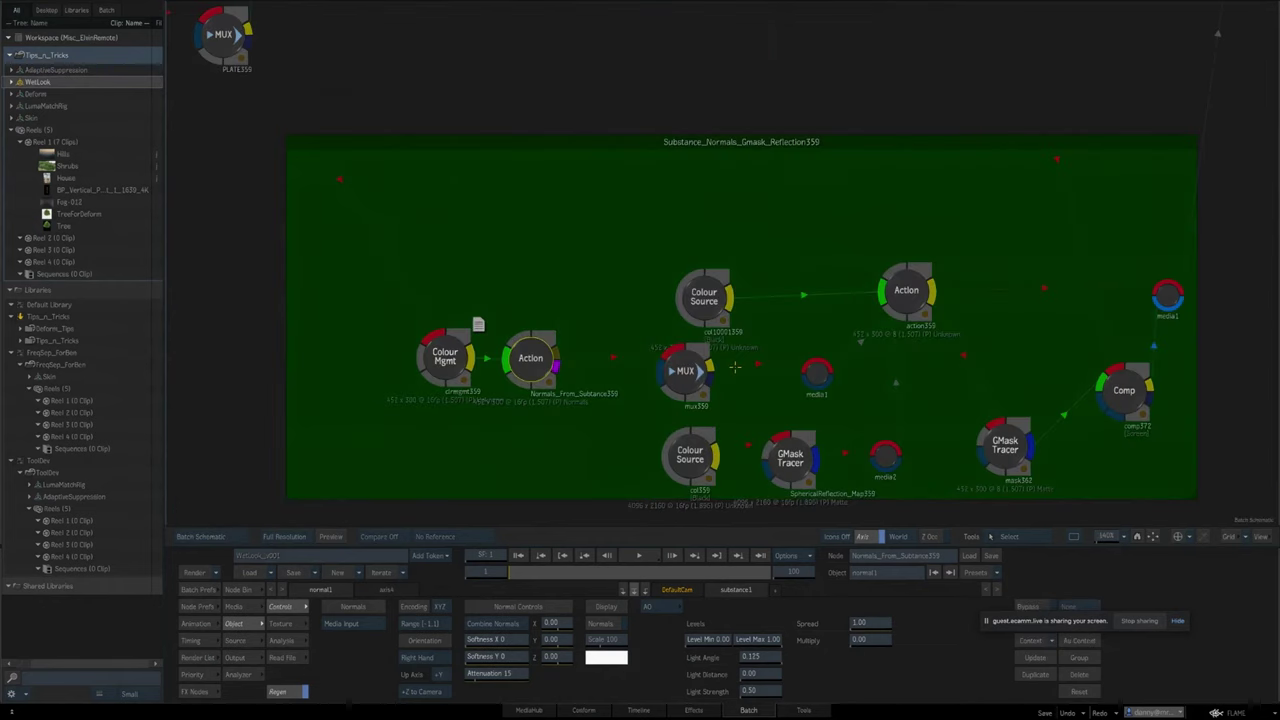
Examine the WetLook schematic, covering both Substance normals reflection groups and the Deform branch feeding the action361 composite.
{"action": "left_click_drag", "start_coordinate": [757, 245], "coordinate": [622, 642]}
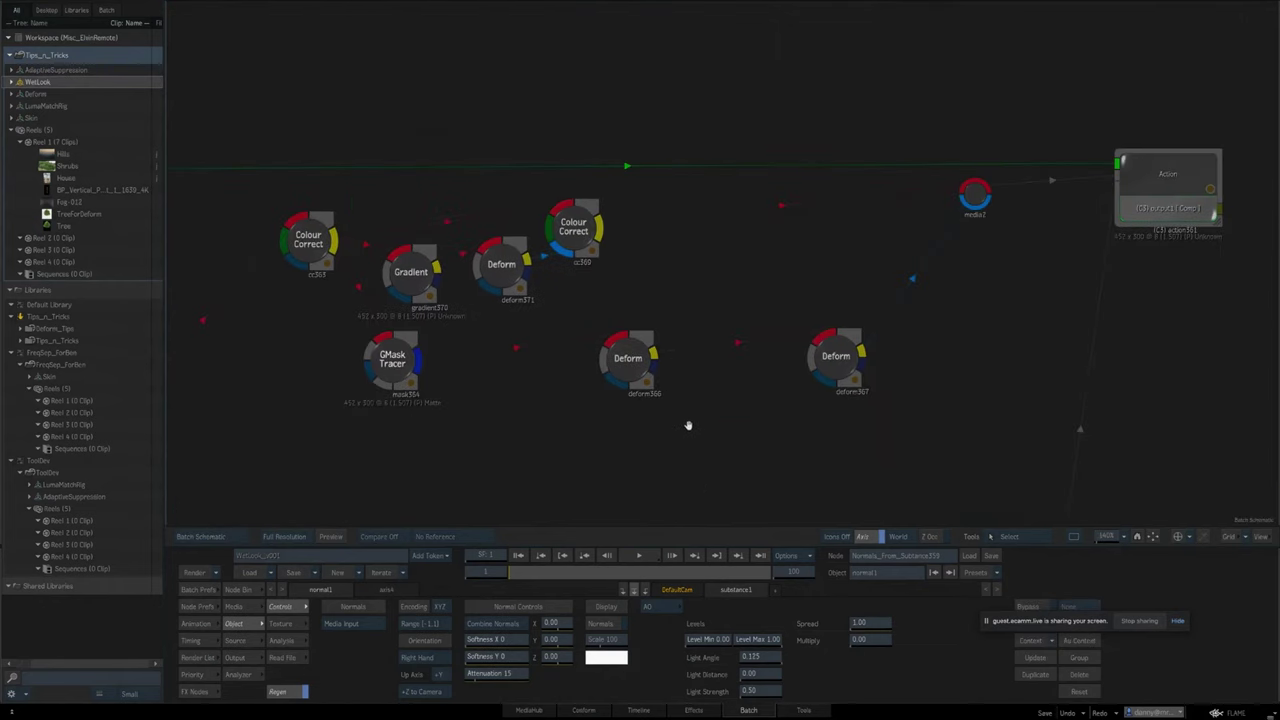
{"action": "left_click_drag", "start_coordinate": [688, 425], "coordinate": [748, 540]}
{"action": "left_click_drag", "start_coordinate": [747, 463], "coordinate": [647, 372]}
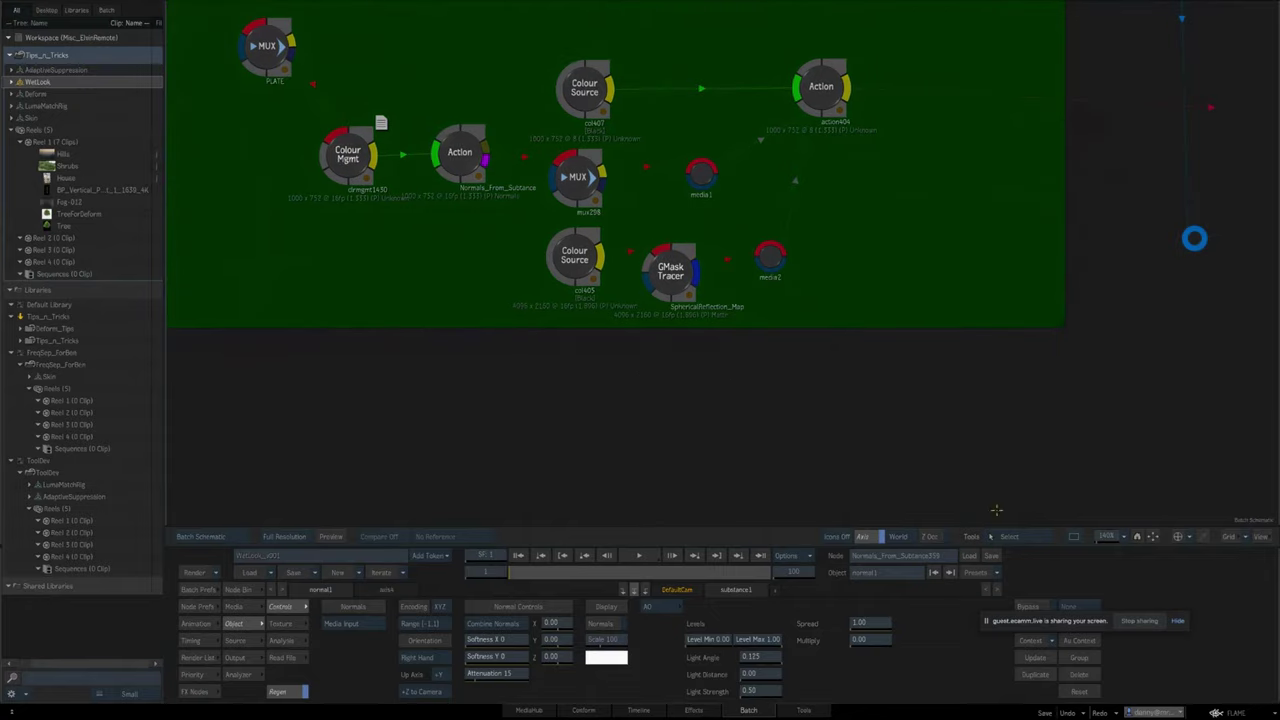
{"action": "left_click_drag", "start_coordinate": [1112, 541], "coordinate": [1006, 357]}
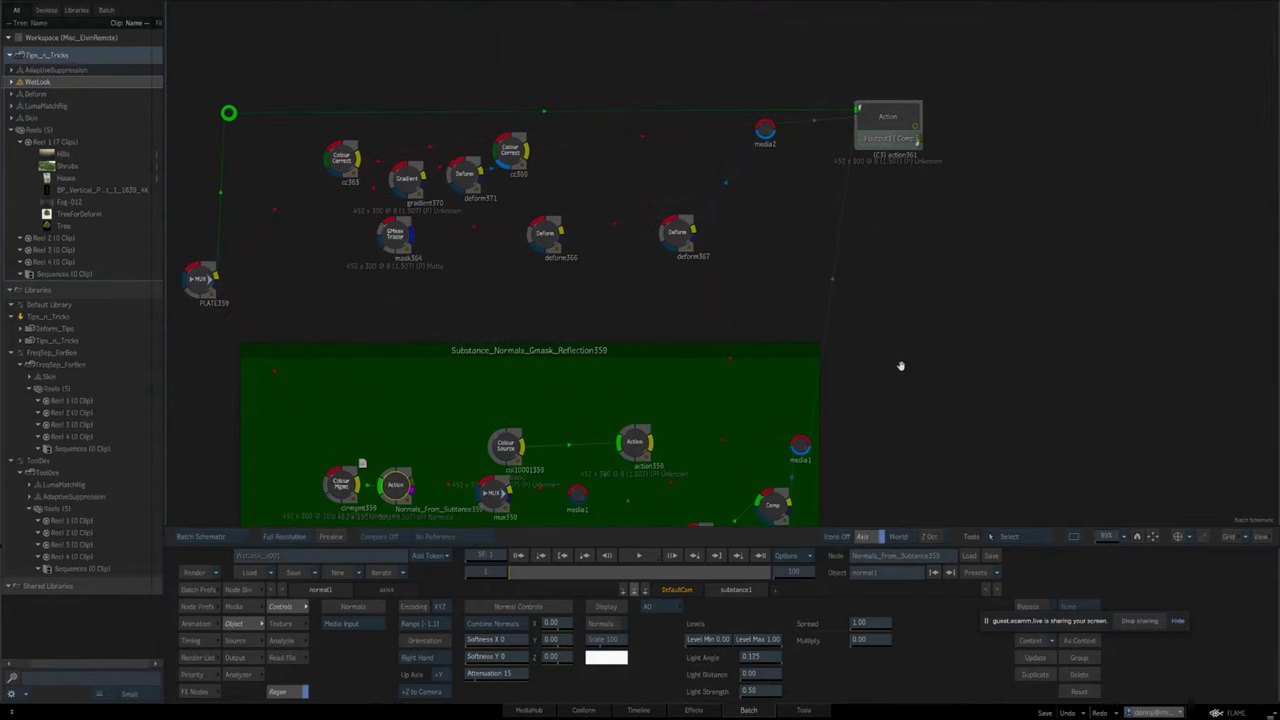
{"action": "left_click_drag", "start_coordinate": [920, 426], "coordinate": [991, 491]}
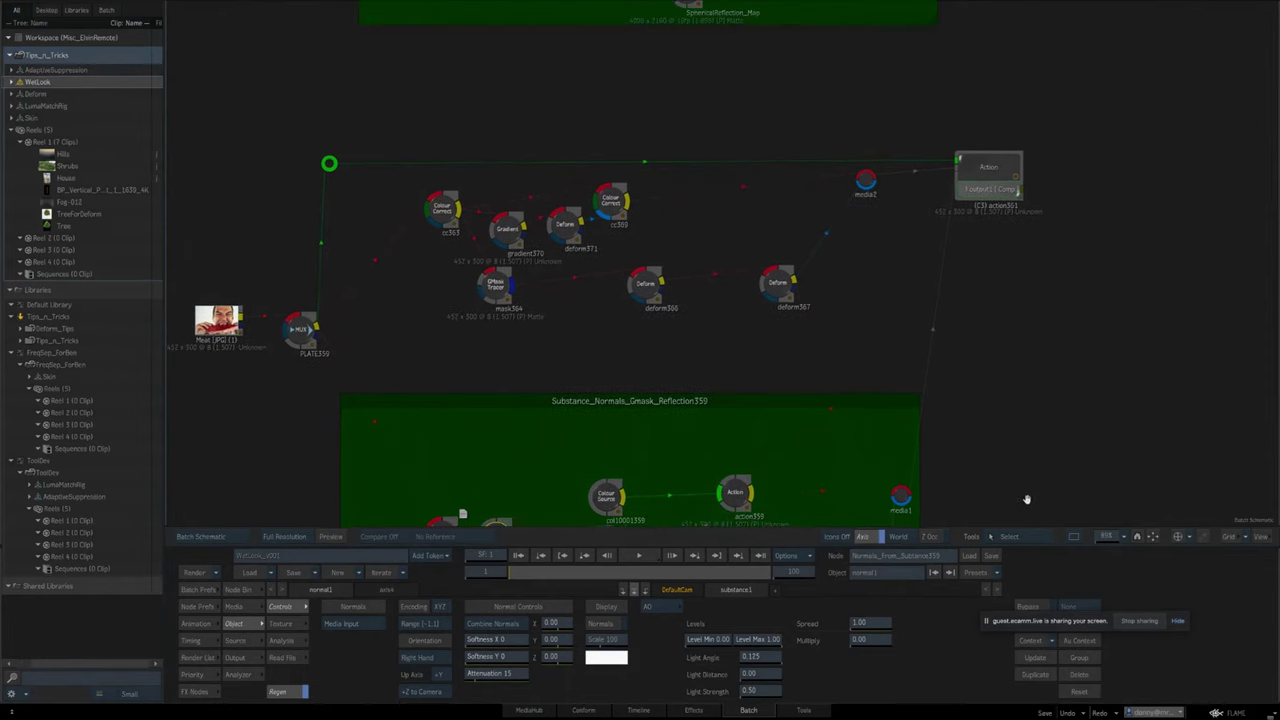
{"action": "left_click_drag", "start_coordinate": [1106, 537], "coordinate": [1100, 537]}
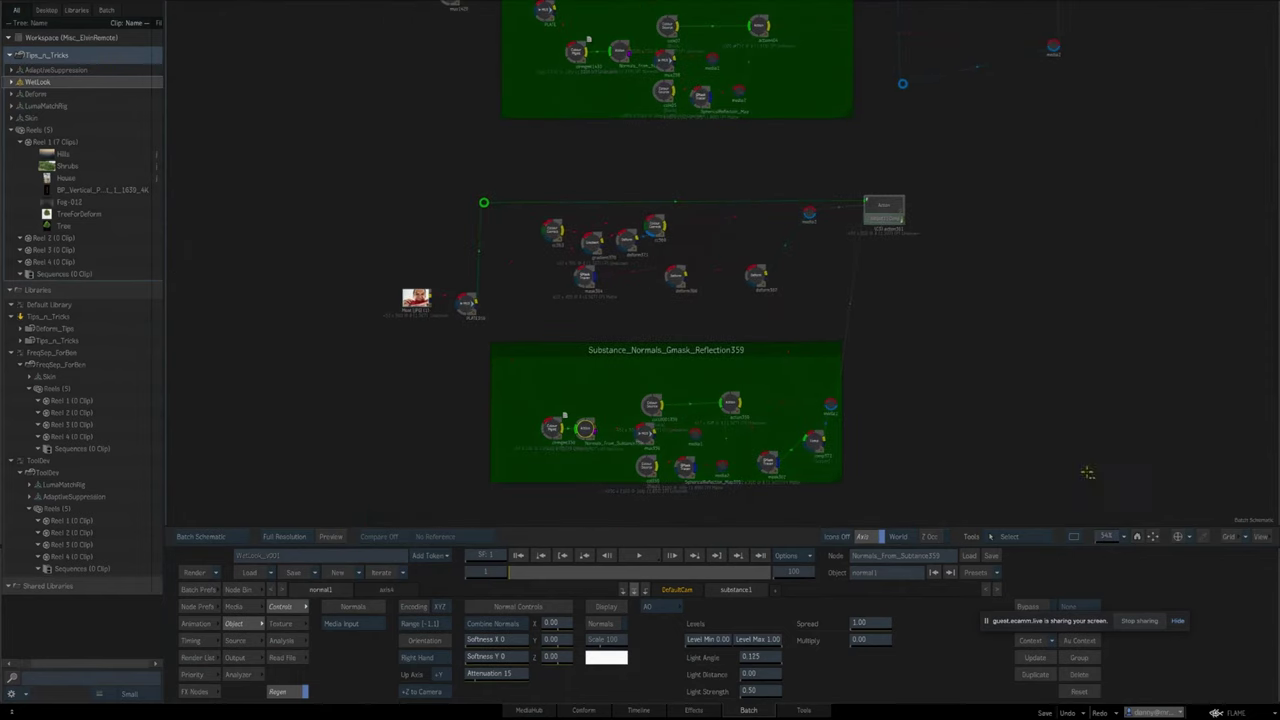
{"action": "left_click_drag", "start_coordinate": [1080, 357], "coordinate": [1023, 443]}
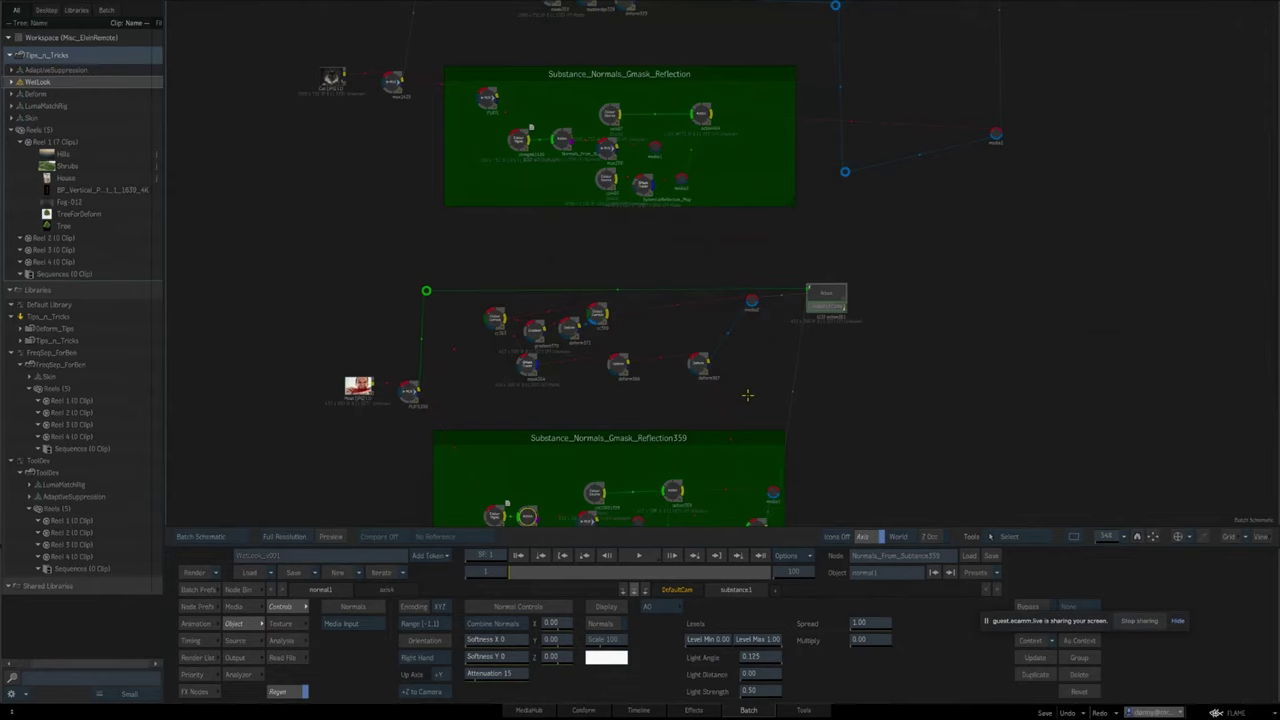
{"action": "scroll", "coordinate": [600, 395], "scroll_direction": "down", "scroll_amount": 3}
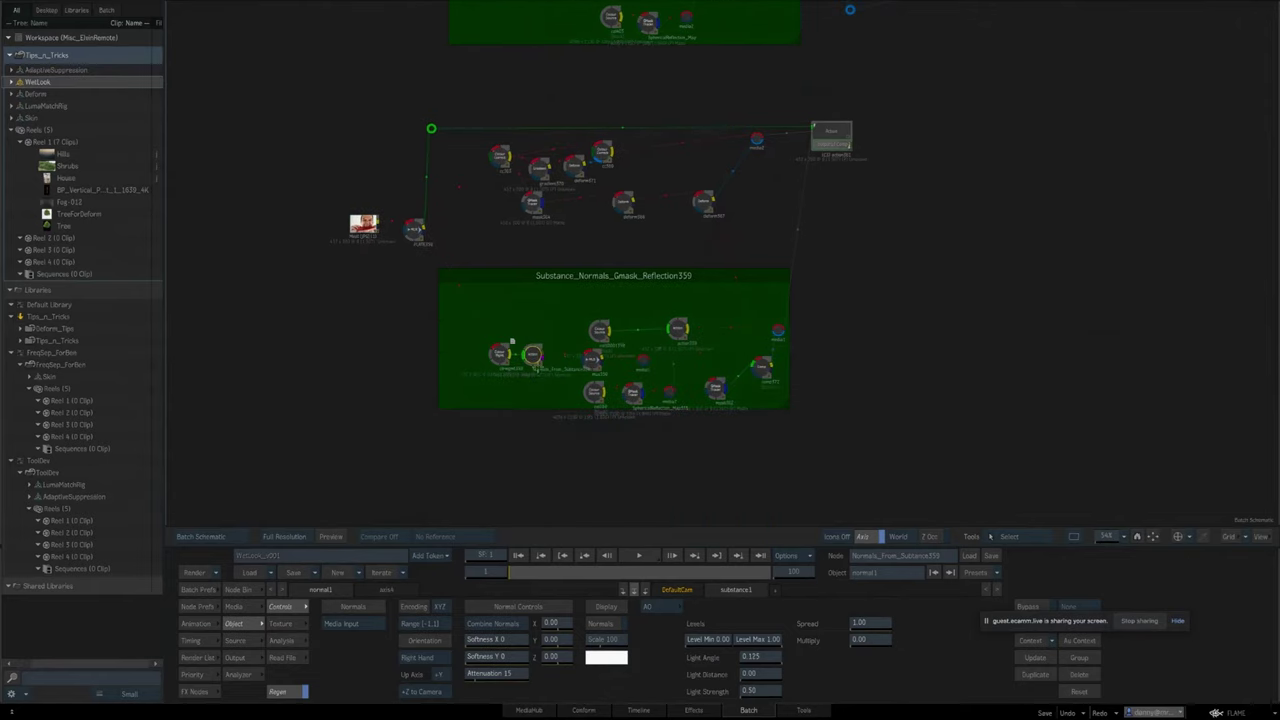
{"action": "key", "text": "F1"}
{"action": "key", "text": "F4"}
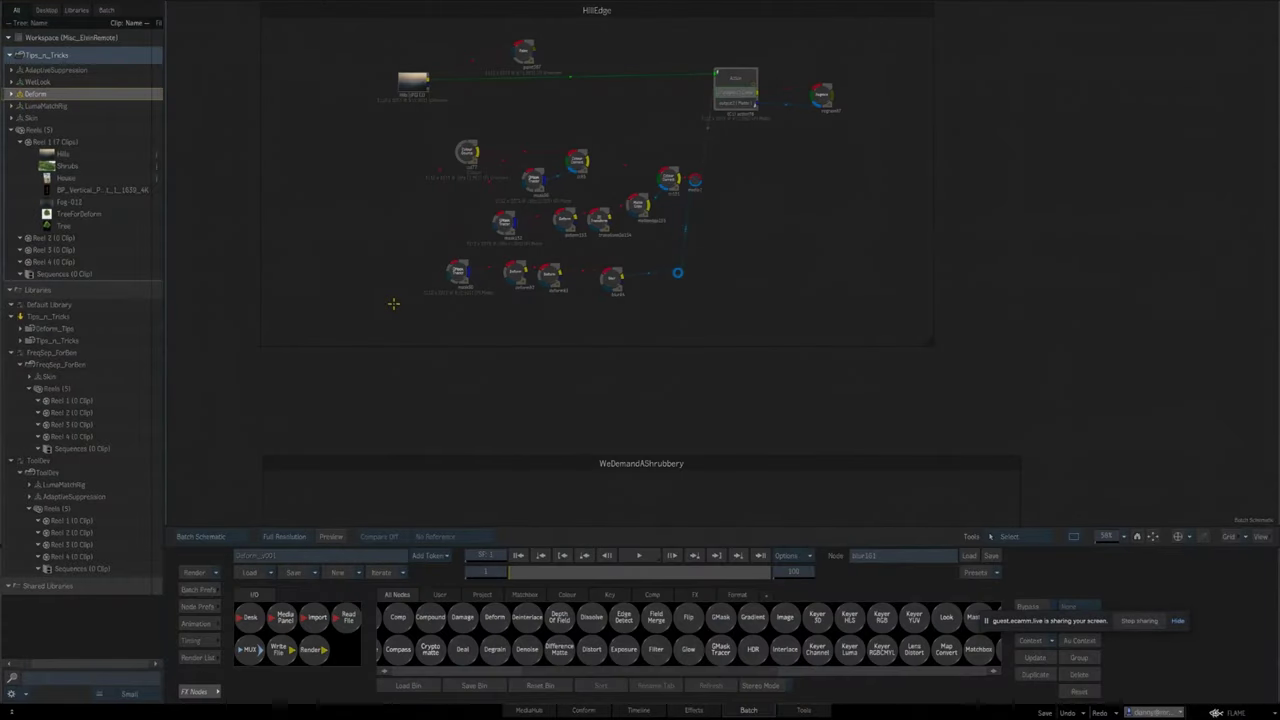
Examine the HillEdge group's node tree in the Deform batch, singling out the deform82 and deform83 nodes.
{"action": "left_click_drag", "start_coordinate": [746, 325], "coordinate": [709, 391]}
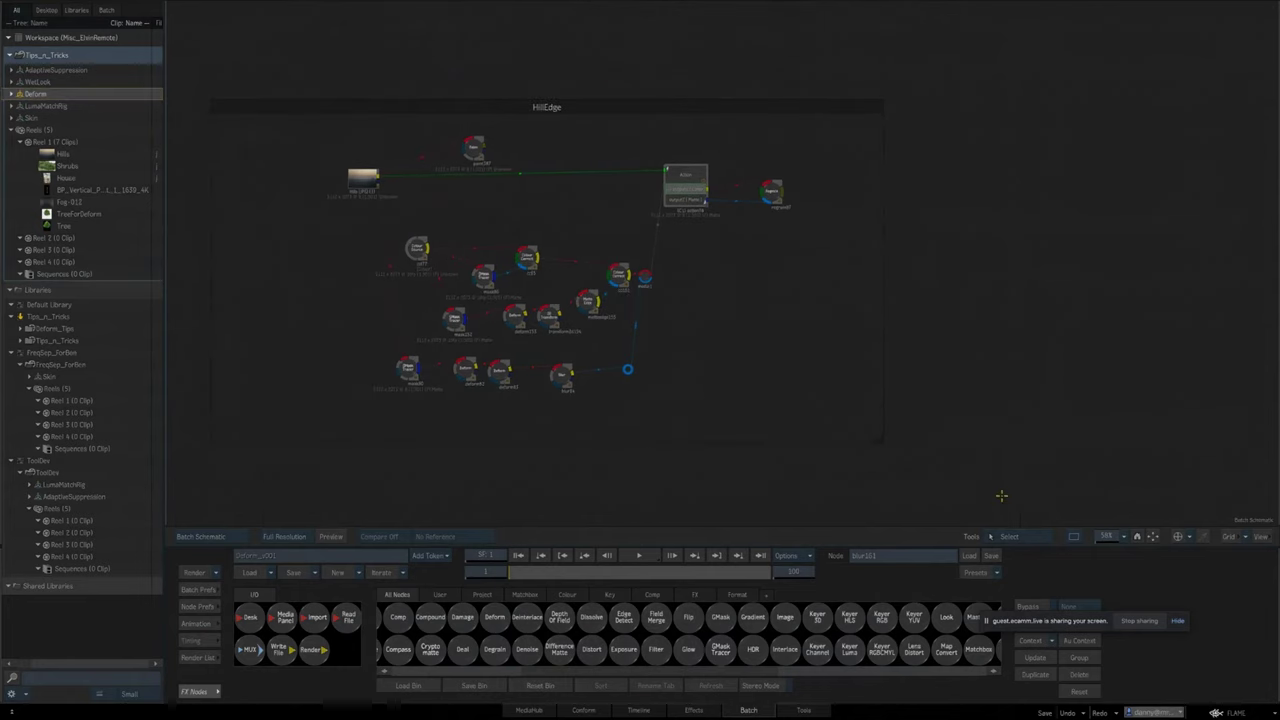
{"action": "left_click_drag", "start_coordinate": [1105, 539], "coordinate": [1101, 537]}
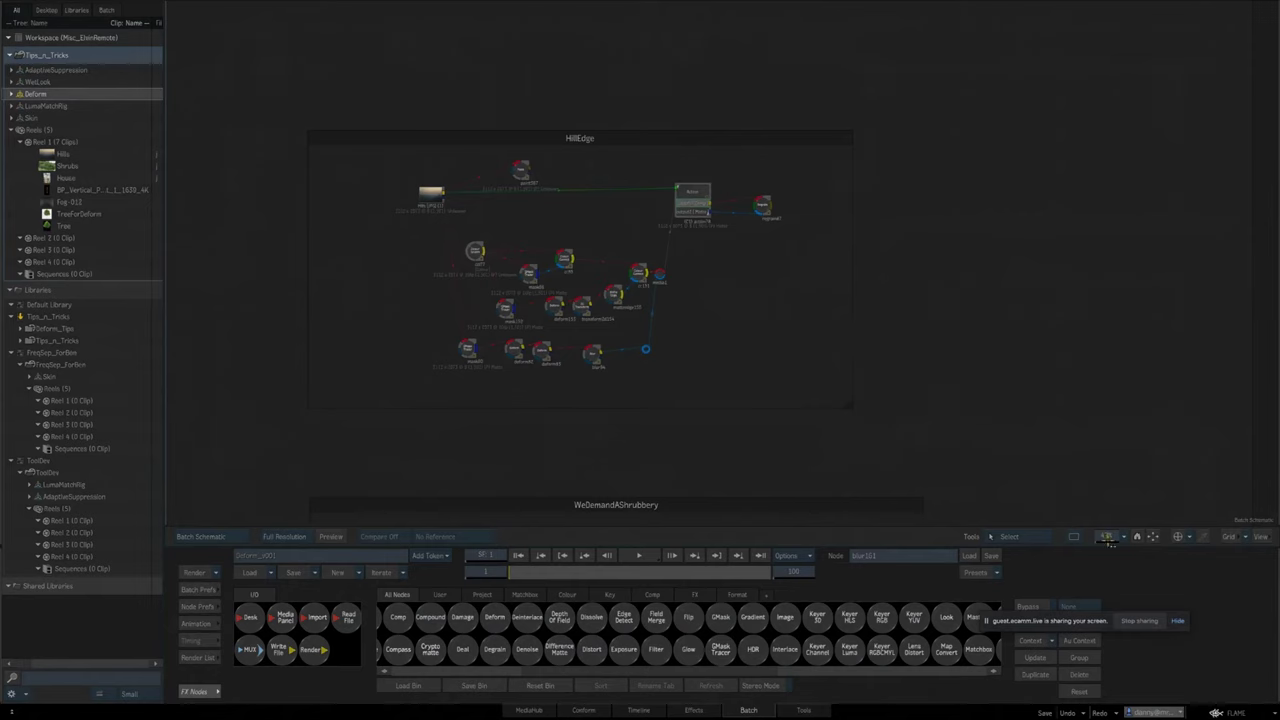
{"action": "left_click", "coordinate": [1106, 536]}
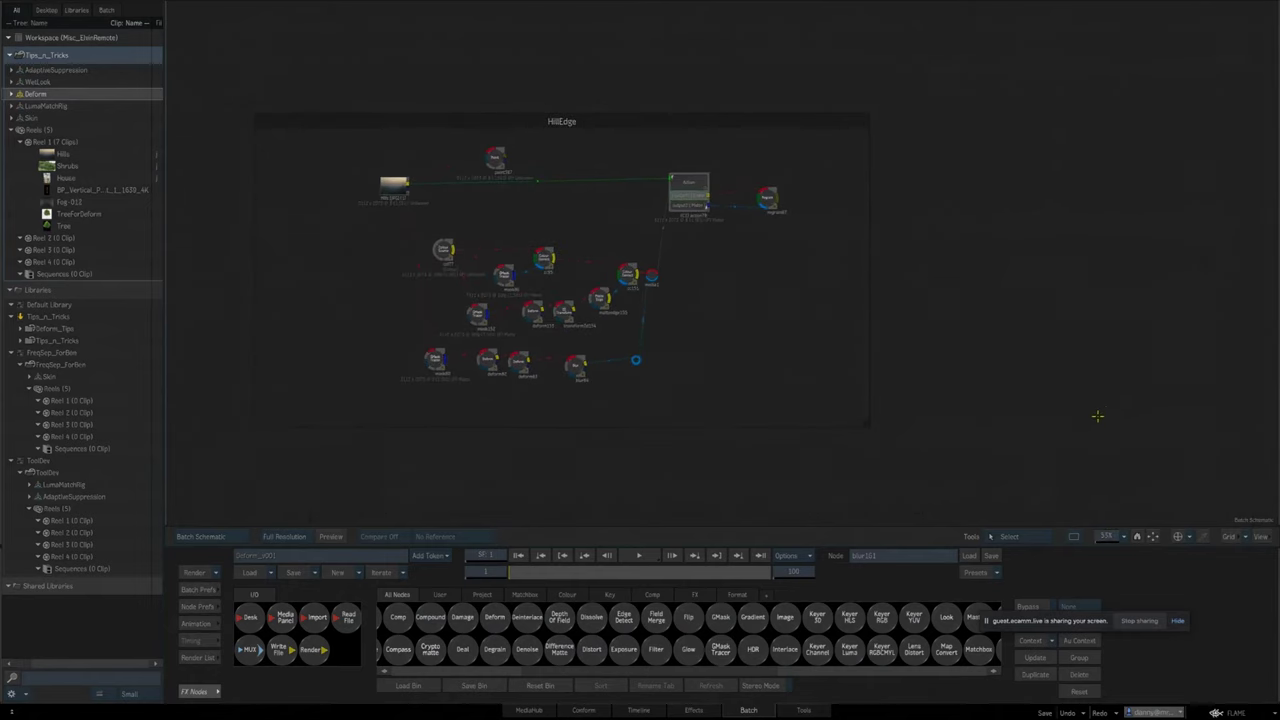
{"action": "left_click_drag", "start_coordinate": [740, 367], "coordinate": [823, 390]}
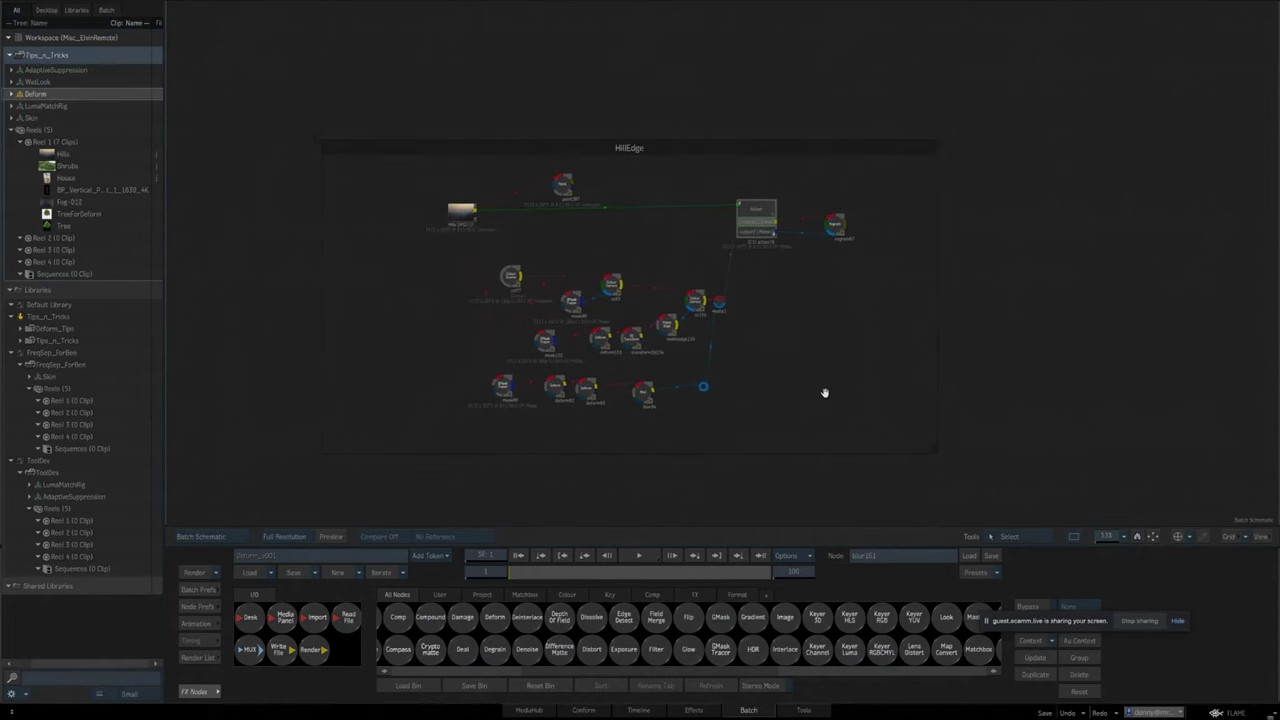
{"action": "left_click_drag", "start_coordinate": [1109, 537], "coordinate": [1116, 536]}
{"action": "left_click_drag", "start_coordinate": [649, 347], "coordinate": [867, 343]}
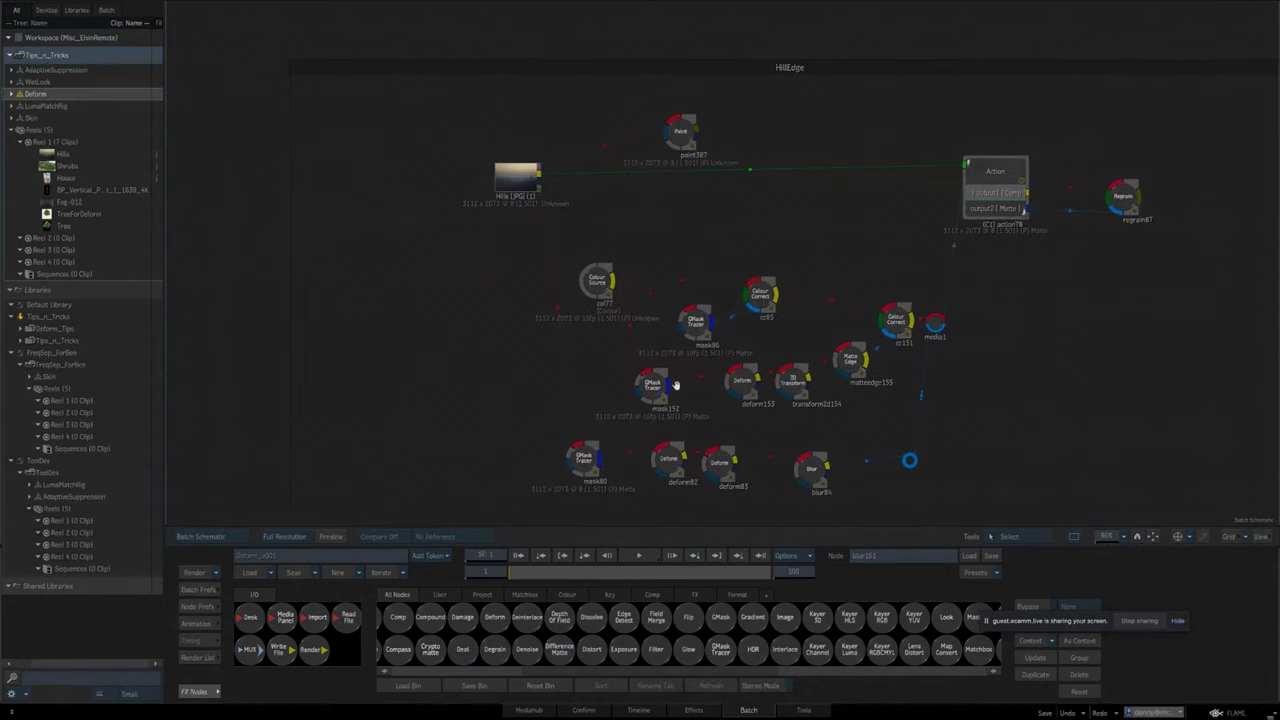
{"action": "left_click_drag", "start_coordinate": [709, 444], "coordinate": [684, 332]}
{"action": "left_click", "coordinate": [633, 357]}
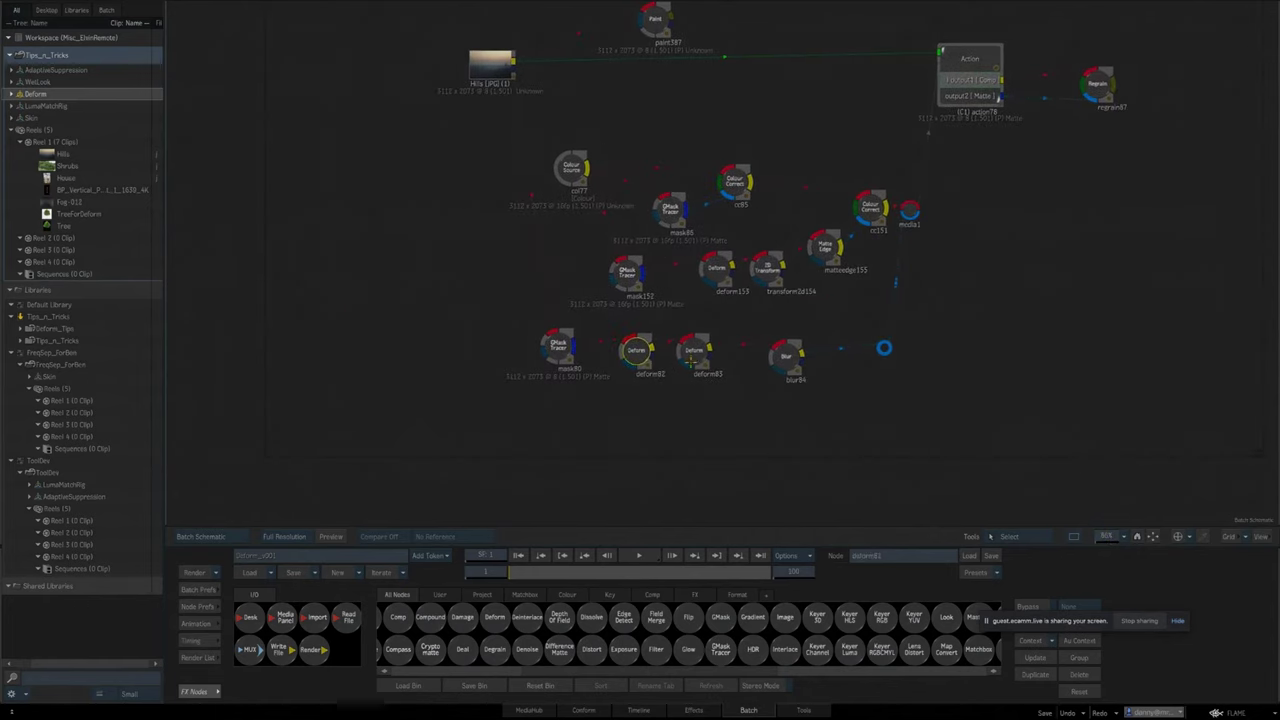
{"action": "left_click", "coordinate": [694, 351]}
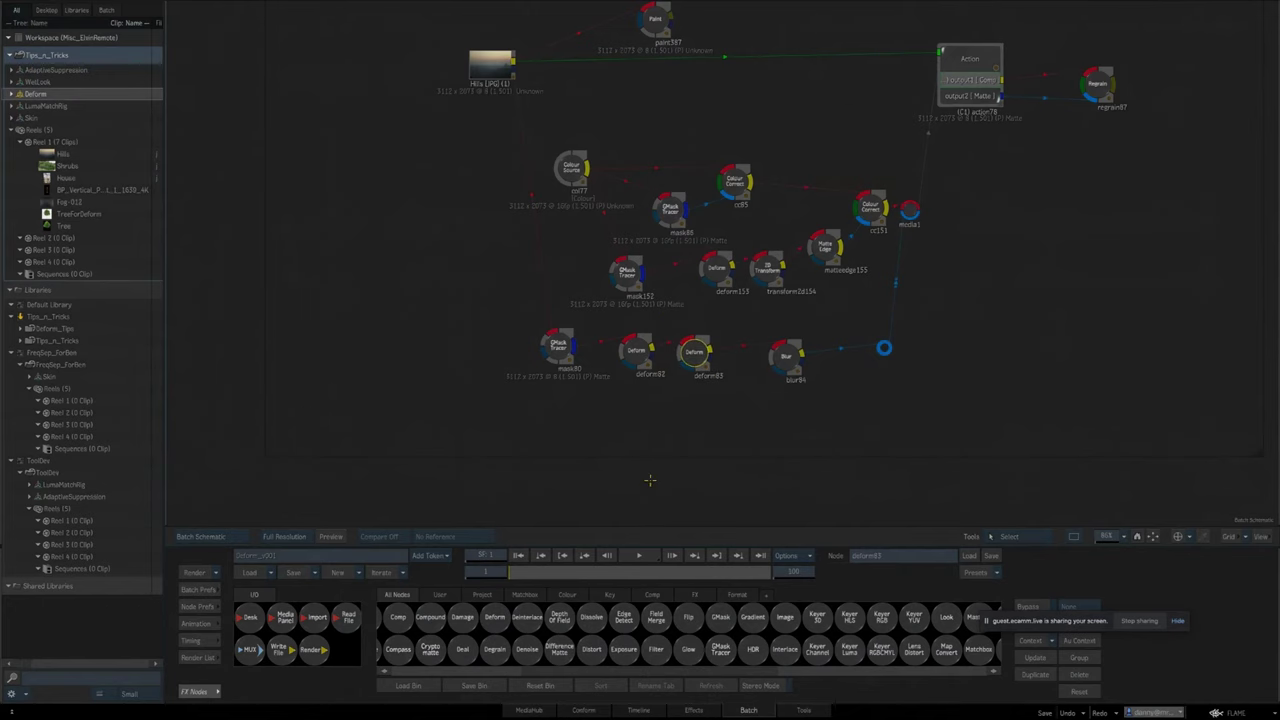
{"action": "mouse_move", "coordinate": [652, 446]}
{"action": "left_mouse_down"}
{"action": "mouse_move", "coordinate": [609, 414]}
{"action": "mouse_move", "coordinate": [644, 462]}
{"action": "left_mouse_up"}
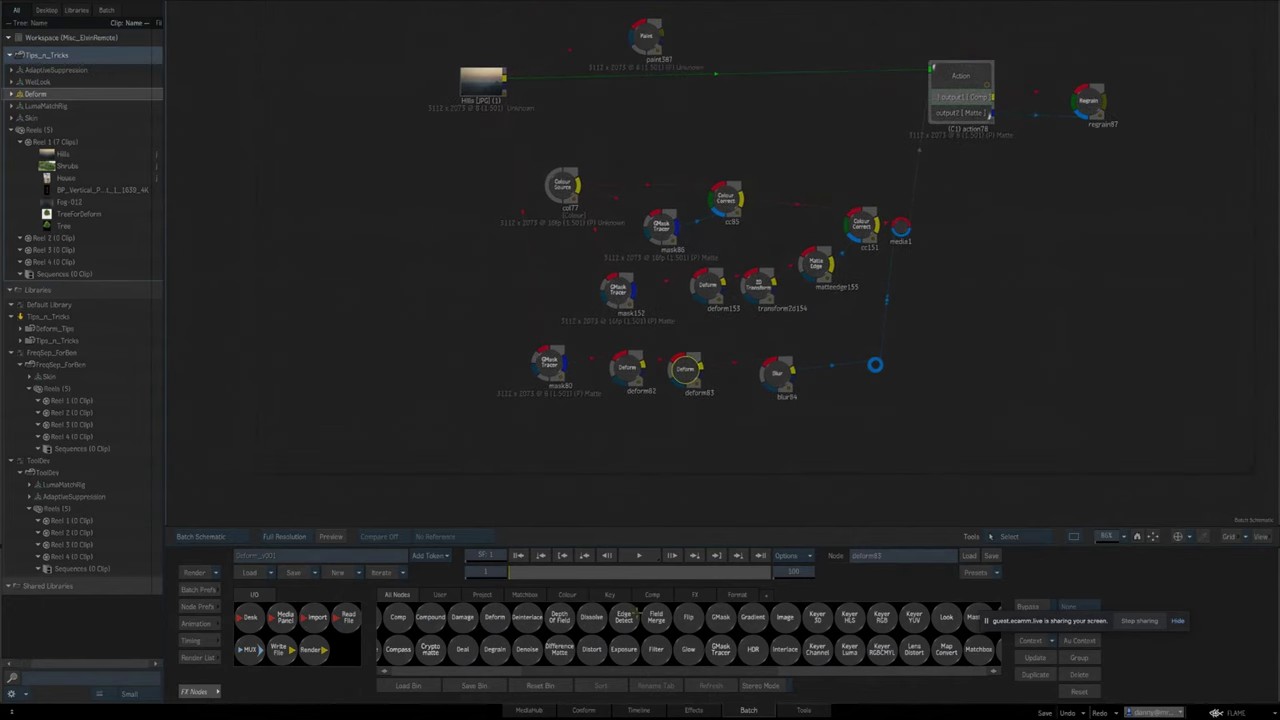
Add a trial Deform node to the HillEdge setup and display its Hills front image in full.
{"action": "key", "text": "d"}
{"action": "left_click_drag", "start_coordinate": [716, 628], "coordinate": [528, 432]}
{"action": "key", "text": "F1"}
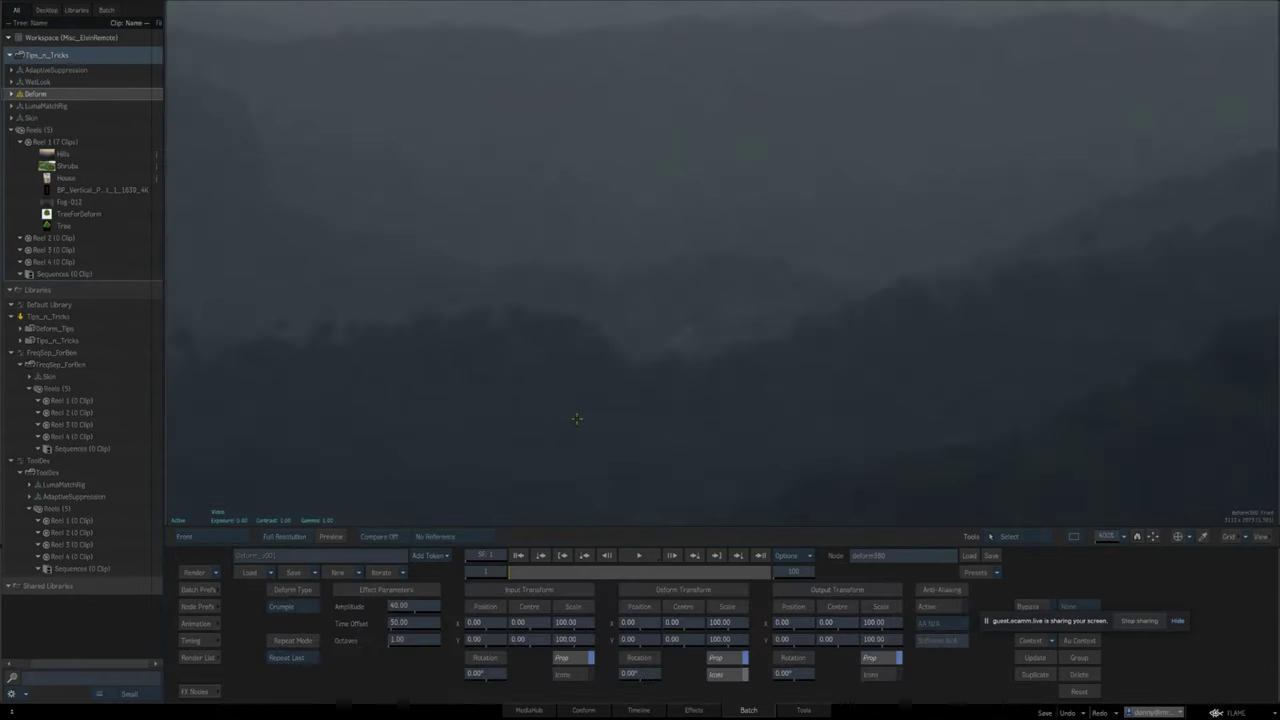
{"action": "left_click_drag", "start_coordinate": [1111, 537], "coordinate": [1035, 540]}
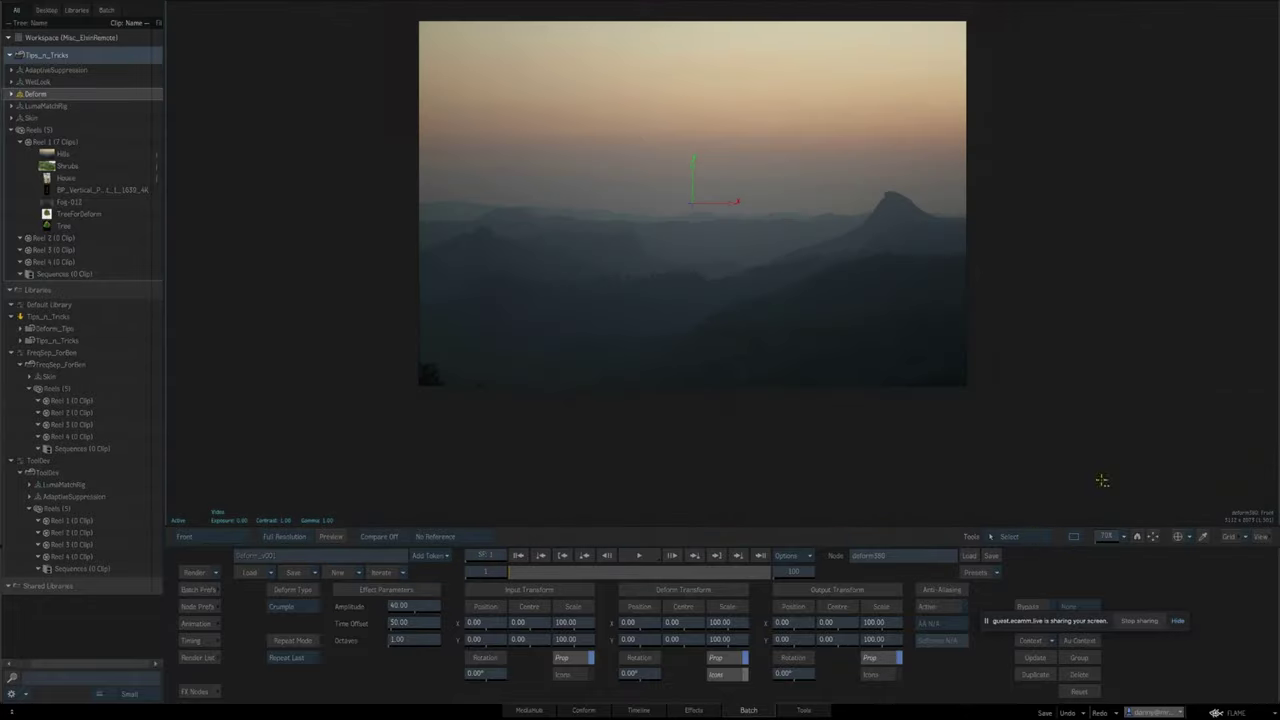
{"action": "left_click_drag", "start_coordinate": [1104, 412], "coordinate": [1067, 461]}
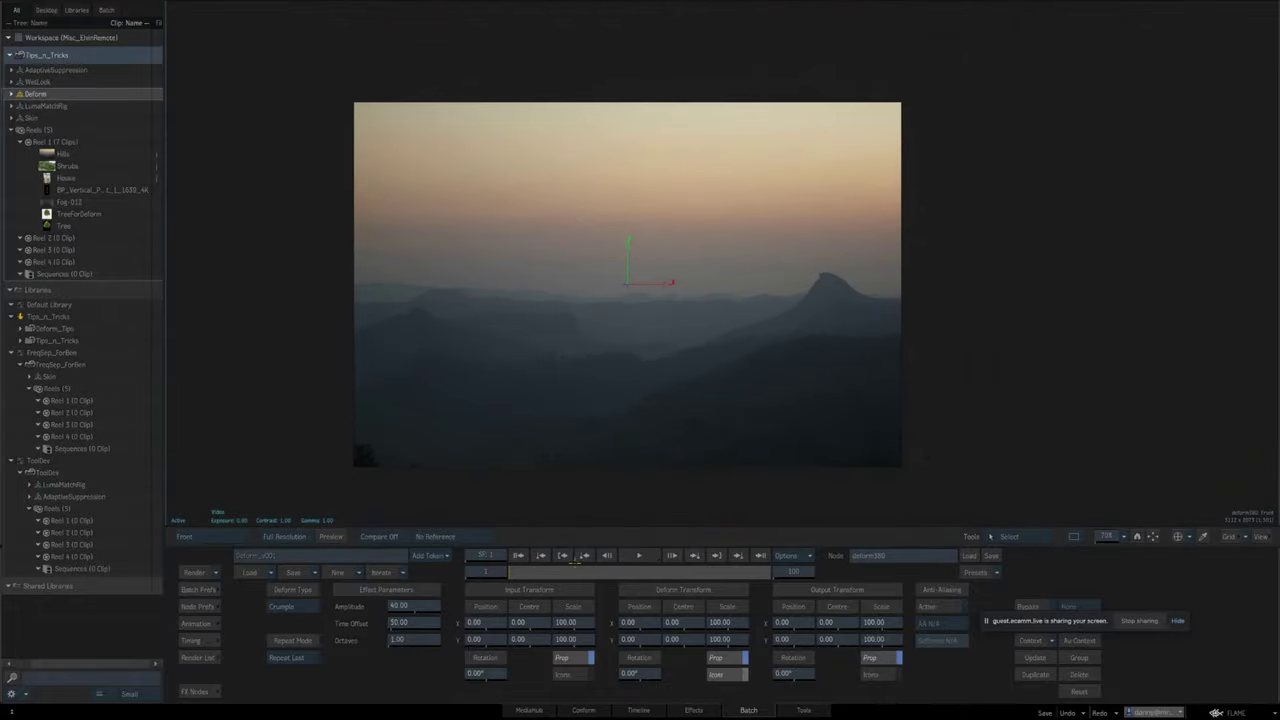
Compare the Deform node's Crumple result with the undistorted Hills front image several times.
{"action": "key", "text": "F4"}
{"action": "key", "text": "F1"}
{"action": "key", "text": "F4"}
{"action": "key", "text": "F1"}
{"action": "key", "text": "F4"}
{"action": "key", "text": "F1"}
{"action": "key", "text": "F4"}
Try a Deform Transform scale of 182.40 with different amplitudes, then reset the scale to 100.00 and the amplitude to 40.00.
{"action": "left_click_drag", "start_coordinate": [721, 623], "coordinate": [836, 623]}
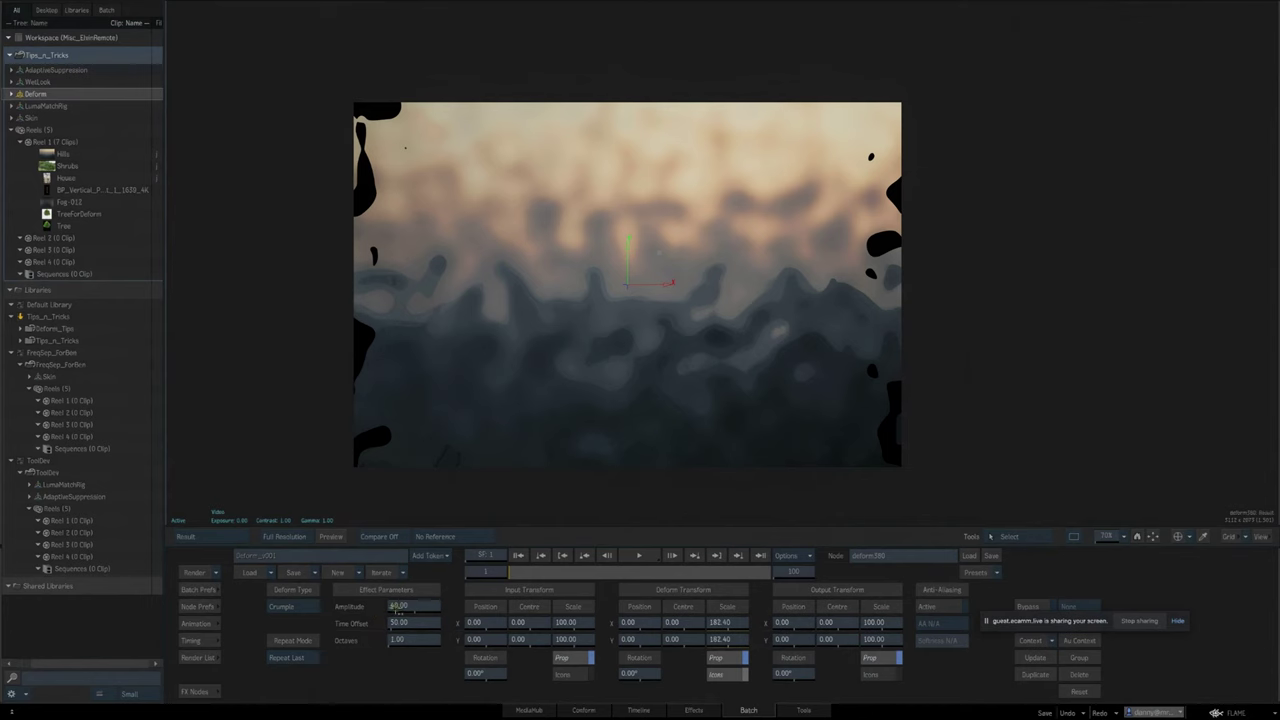
{"action": "left_click_drag", "start_coordinate": [397, 608], "coordinate": [1129, 567]}
{"action": "left_click_drag", "start_coordinate": [391, 608], "coordinate": [565, 603]}
{"action": "left_click", "coordinate": [400, 606], "text": "alt"}
{"action": "left_click", "coordinate": [732, 641], "text": "alt"}
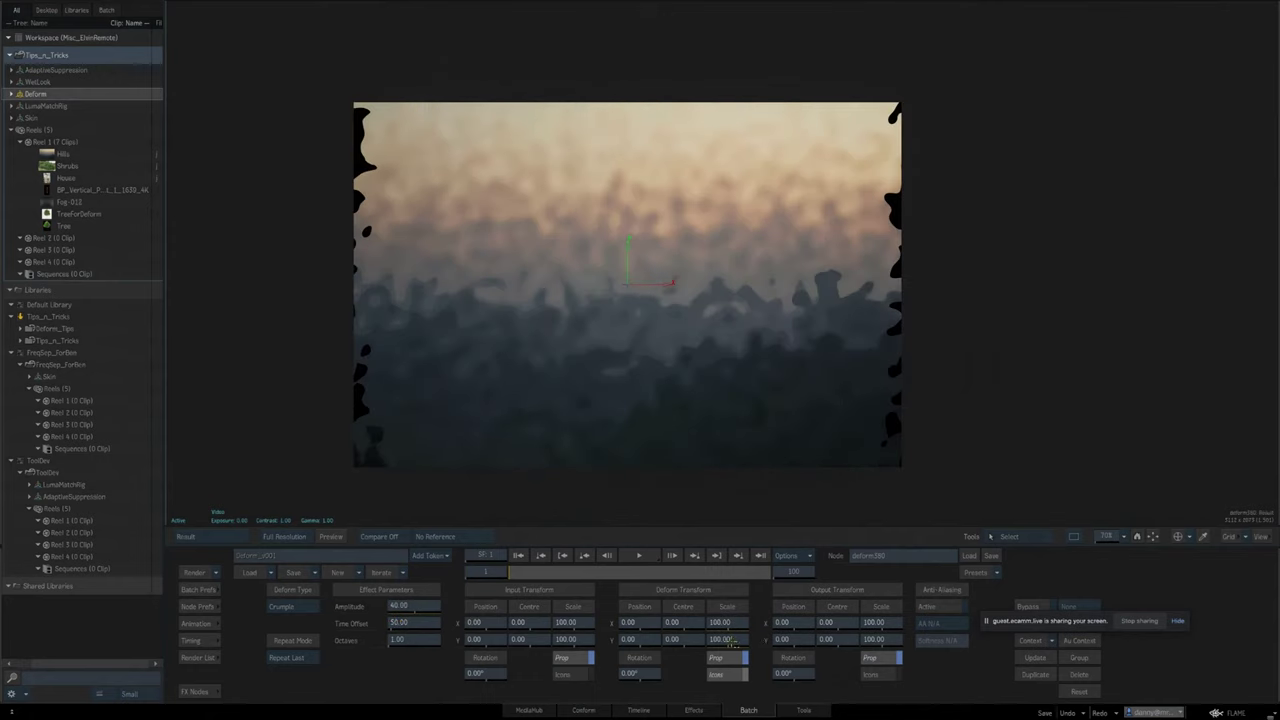
Return to the batch schematic and delete the trial Deform node.
{"action": "key", "text": "Escape"}
{"action": "left_click_drag", "start_coordinate": [590, 430], "coordinate": [647, 435]}
{"action": "key", "text": "d"}
{"action": "left_click", "coordinate": [577, 430]}
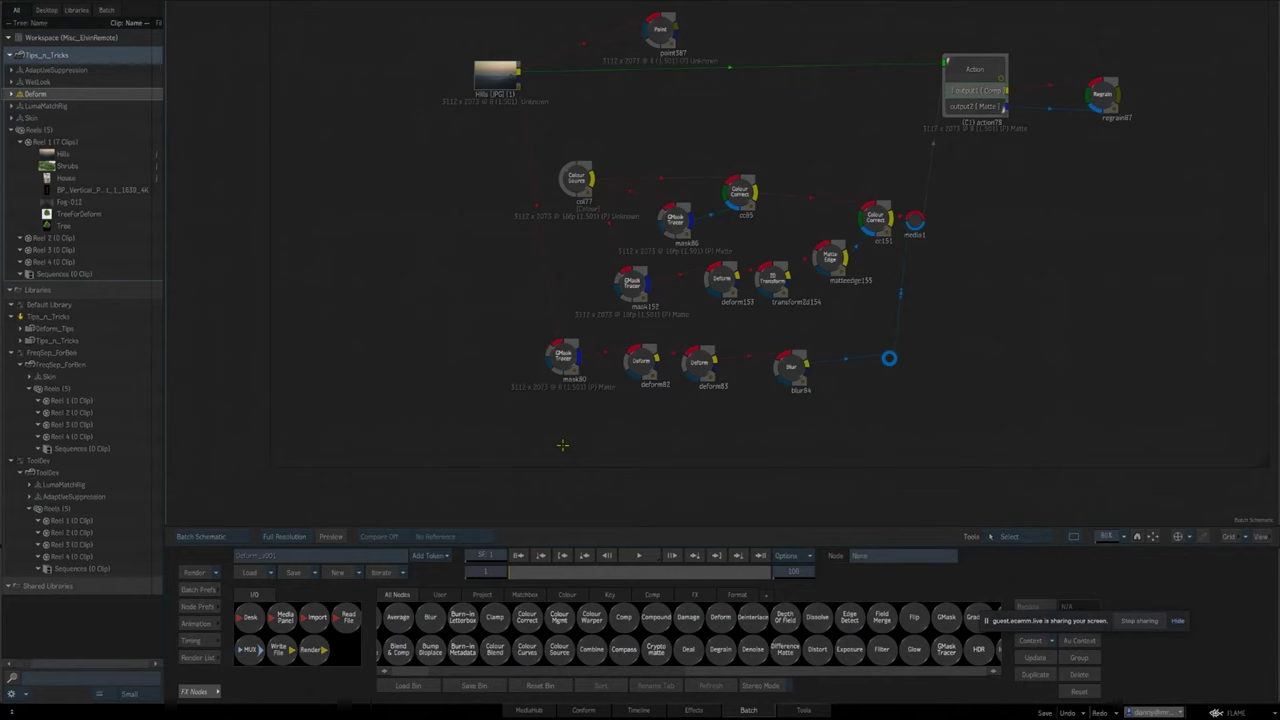
Select the Hills clip in the HillEdge group and view its image, then return to the batch schematic.
{"action": "left_click_drag", "start_coordinate": [1104, 537], "coordinate": [1126, 537]}
{"action": "left_click_drag", "start_coordinate": [505, 189], "coordinate": [762, 358]}
{"action": "mouse_move", "coordinate": [656, 224]}
{"action": "left_mouse_down"}
{"action": "mouse_move", "coordinate": [627, 333]}
{"action": "mouse_move", "coordinate": [566, 369]}
{"action": "left_mouse_up"}
{"action": "left_click", "coordinate": [573, 307]}
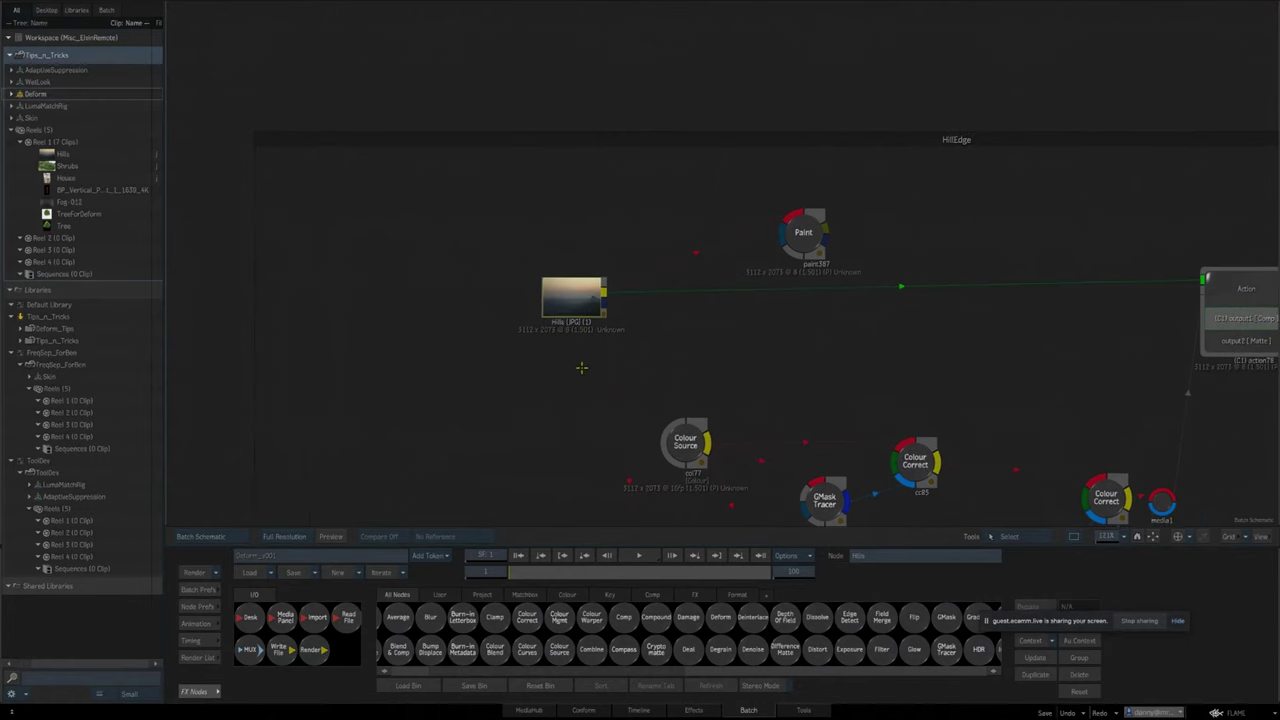
{"action": "key", "text": "F1"}
{"action": "left_click_drag", "start_coordinate": [1100, 538], "coordinate": [1106, 537]}
{"action": "key", "text": "Escape"}
{"action": "left_click_drag", "start_coordinate": [663, 409], "coordinate": [611, 337]}
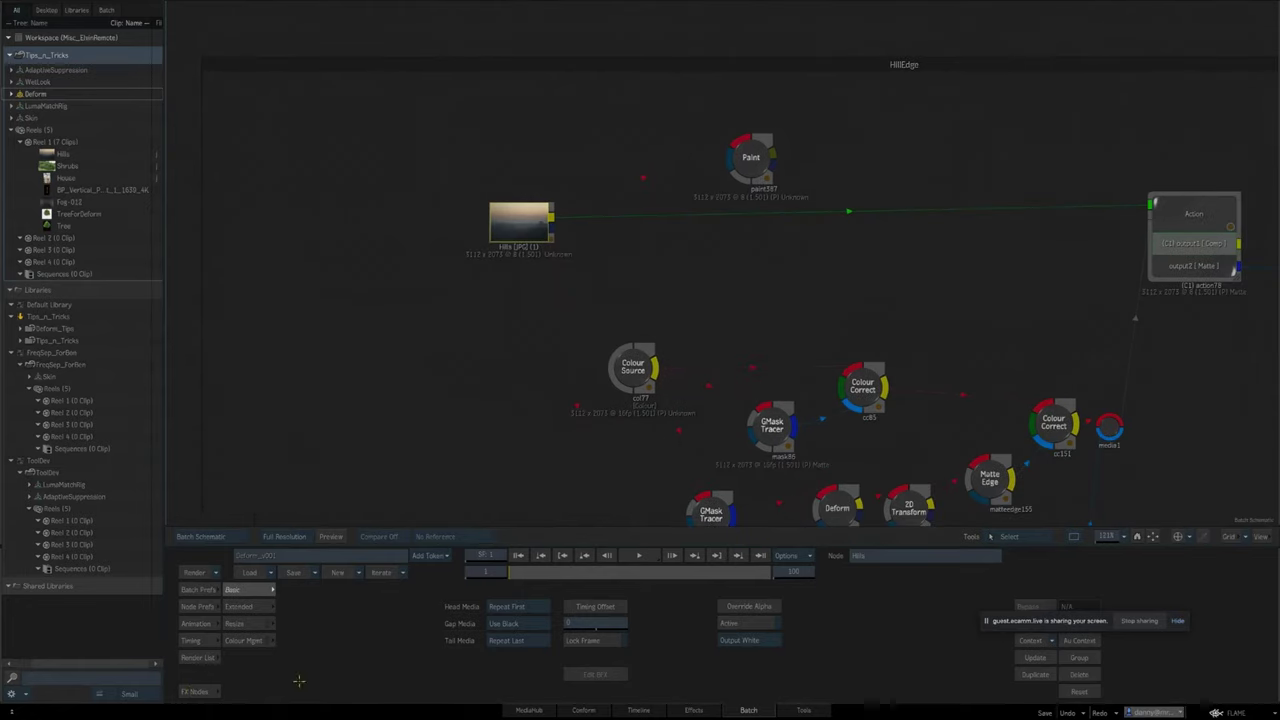
Add a Paint node above the Hills clip and open its front image zoomed in on the misty ridges.
{"action": "left_click", "coordinate": [200, 691]}
{"action": "key", "text": "p"}
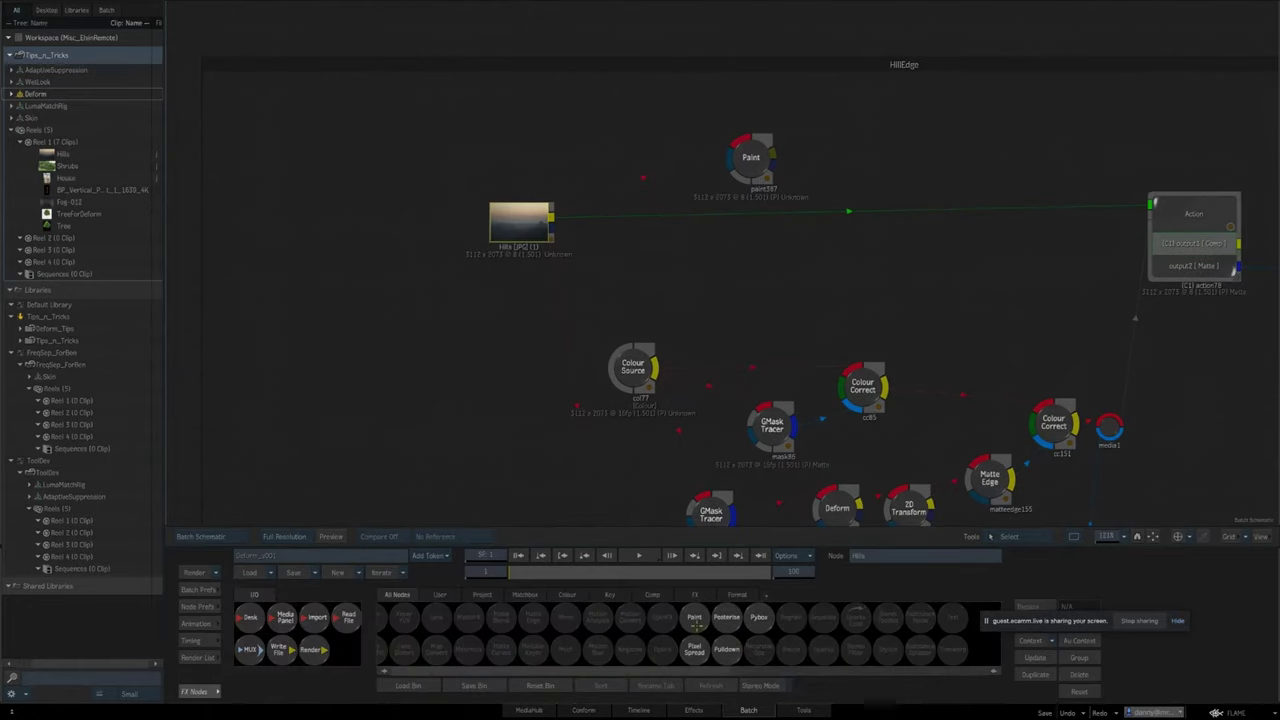
{"action": "mouse_move", "coordinate": [695, 622]}
{"action": "left_mouse_down"}
{"action": "mouse_move", "coordinate": [586, 243]}
{"action": "mouse_move", "coordinate": [614, 134]}
{"action": "mouse_move", "coordinate": [605, 118]}
{"action": "left_mouse_up"}
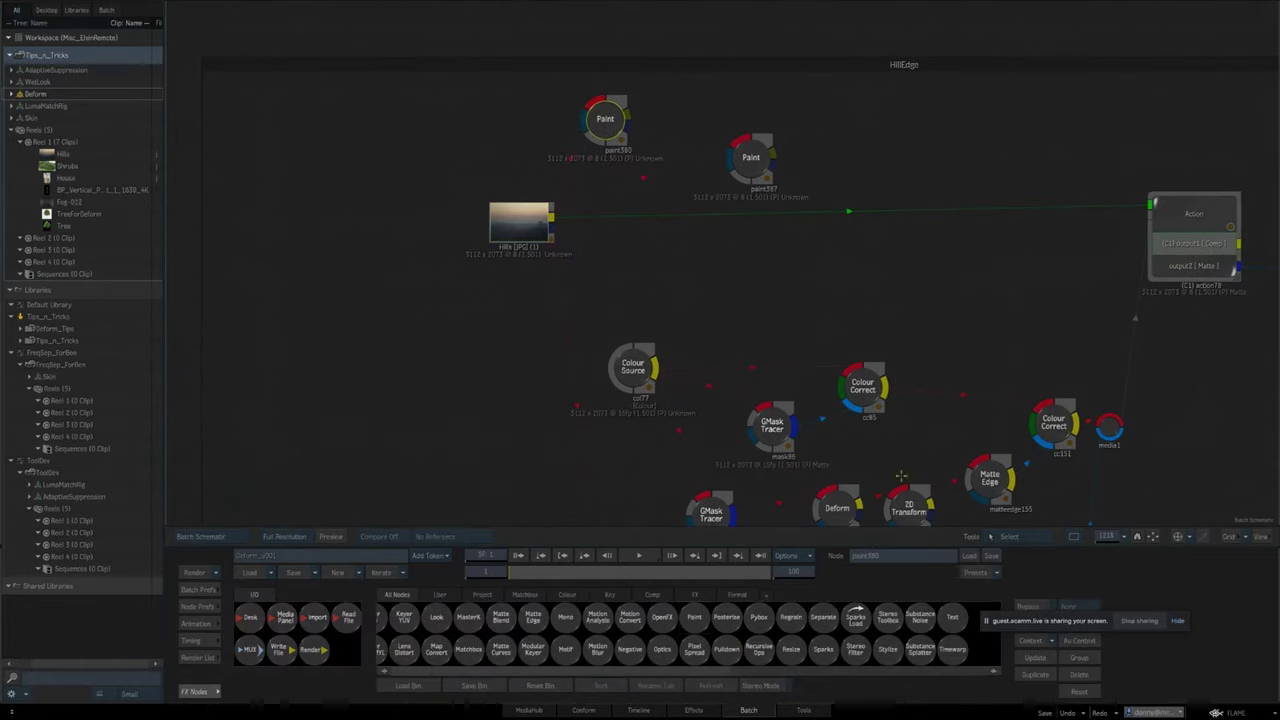
{"action": "key", "text": "F1"}
{"action": "left_click_drag", "start_coordinate": [1107, 537], "coordinate": [1128, 537]}
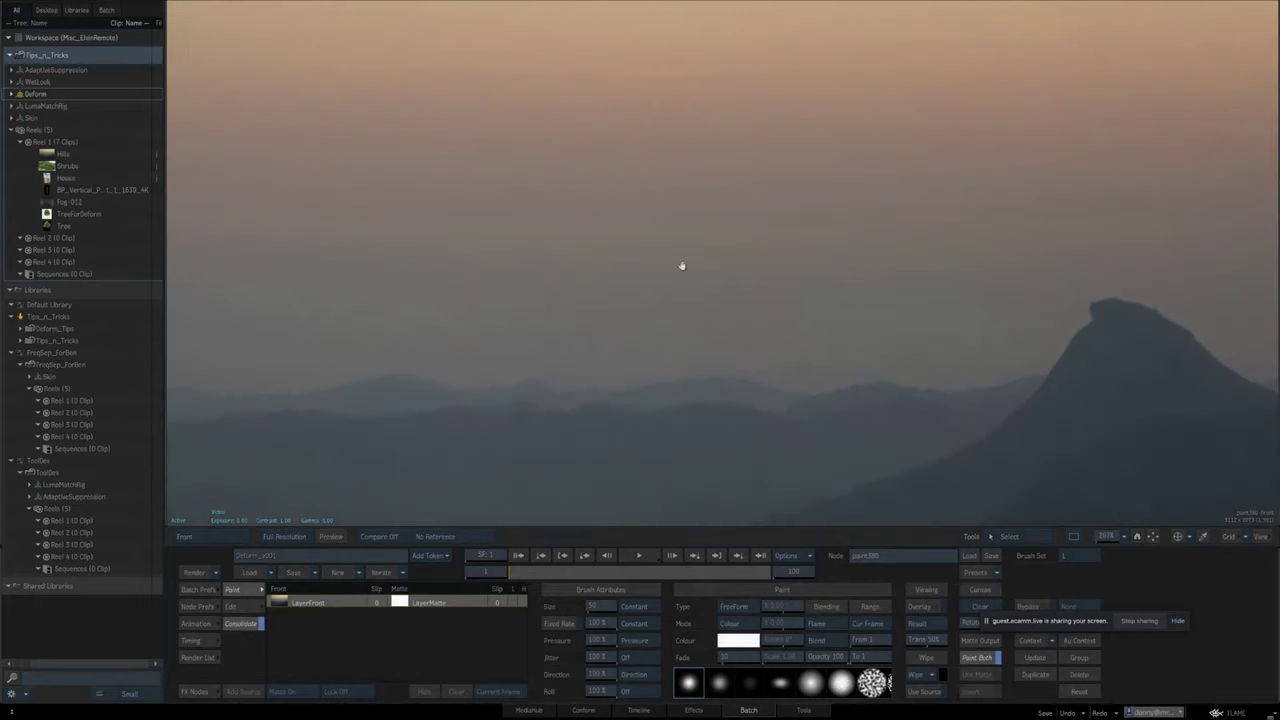
{"action": "left_click_drag", "start_coordinate": [448, 518], "coordinate": [866, 276]}
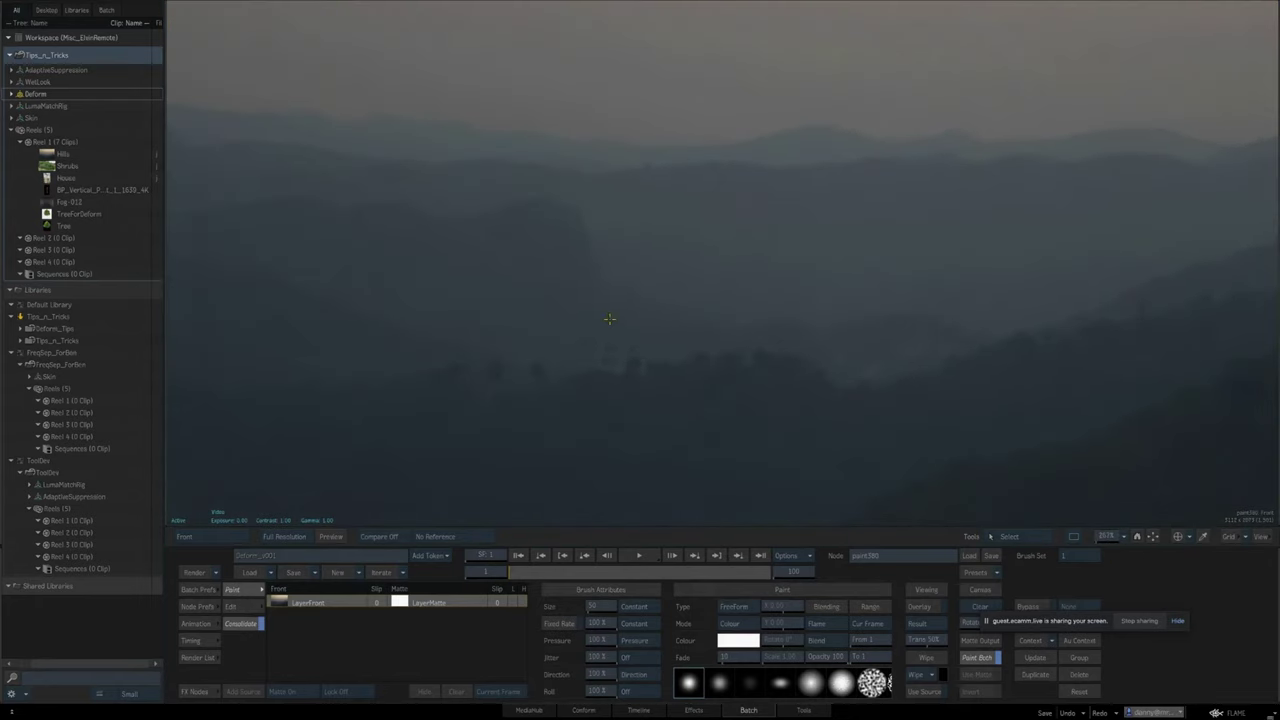
Set the paint colour to yellow and trace the mid-distance ridge line with freehand strokes on the result image.
{"action": "key", "text": "F4"}
{"action": "left_click", "coordinate": [752, 643]}
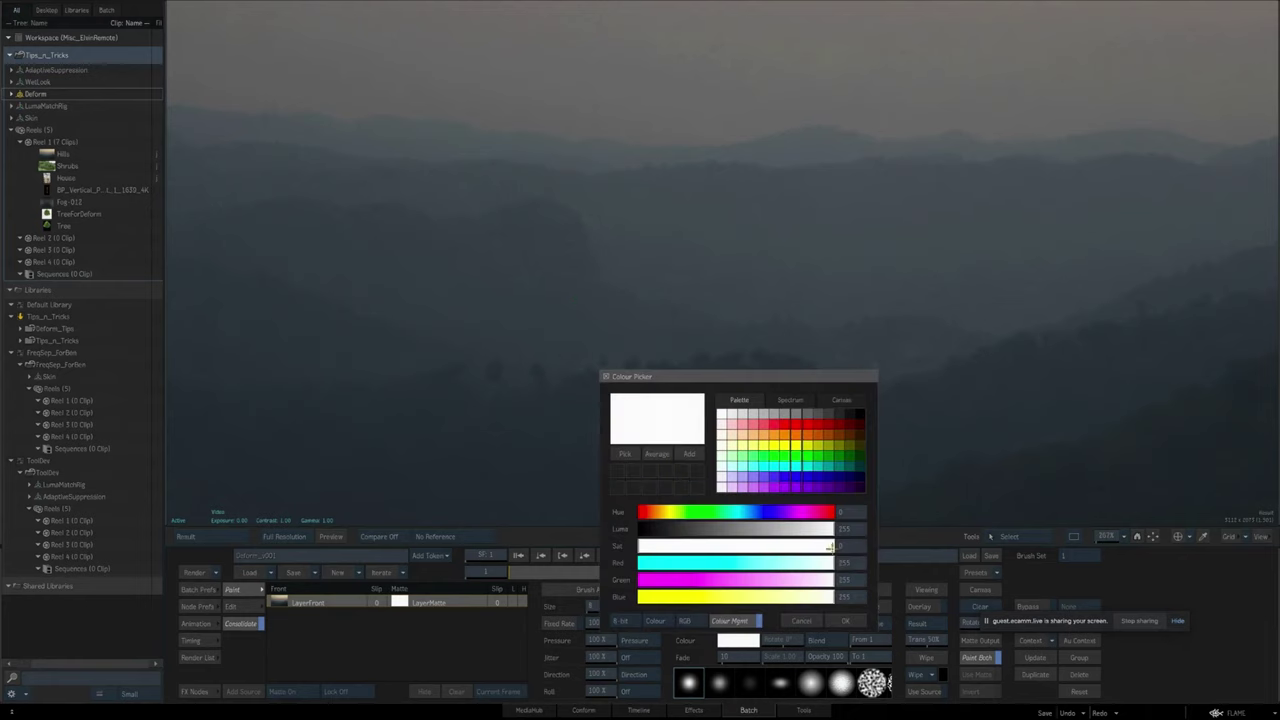
{"action": "left_click", "coordinate": [775, 444]}
{"action": "left_click", "coordinate": [846, 621]}
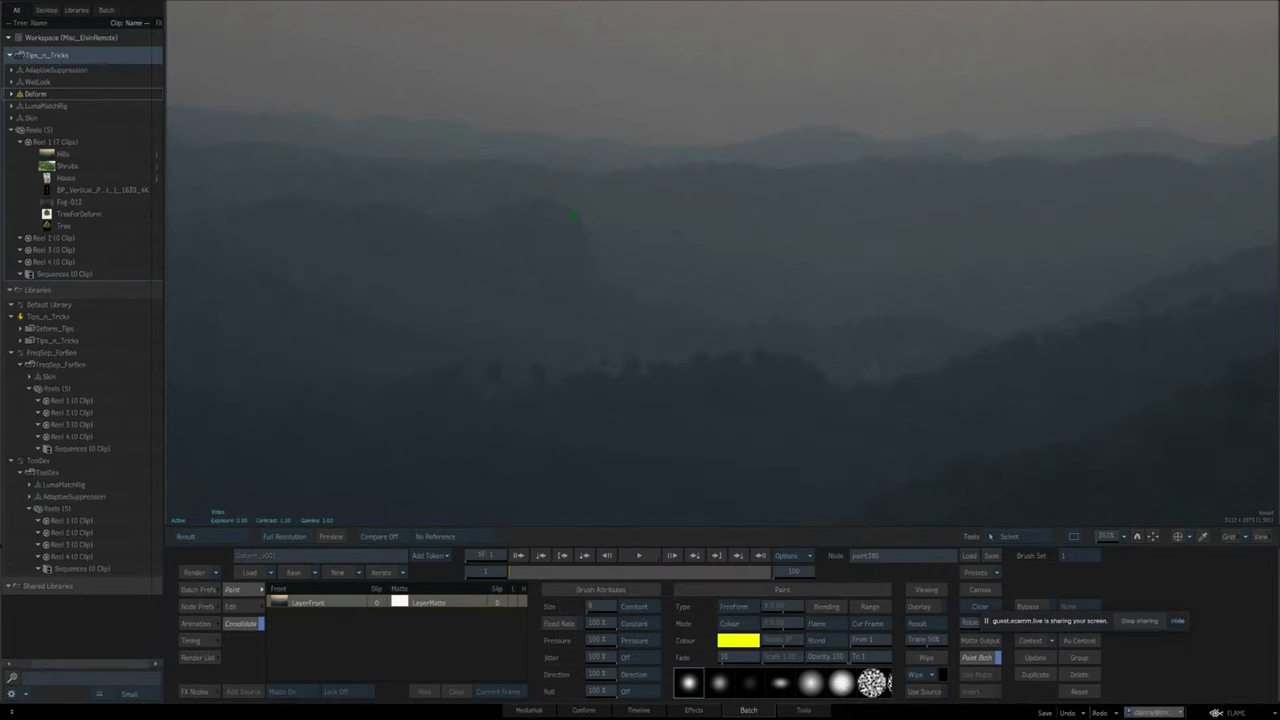
{"action": "mouse_move", "coordinate": [595, 272]}
{"action": "left_mouse_down"}
{"action": "mouse_move", "coordinate": [577, 217]}
{"action": "mouse_move", "coordinate": [528, 201]}
{"action": "mouse_move", "coordinate": [485, 213]}
{"action": "left_mouse_up"}
{"action": "mouse_move", "coordinate": [598, 276]}
{"action": "left_mouse_down"}
{"action": "mouse_move", "coordinate": [751, 323]}
{"action": "mouse_move", "coordinate": [966, 317]}
{"action": "mouse_move", "coordinate": [995, 336]}
{"action": "left_mouse_up"}
Set the paint colour to purple and draw a nearly straight stroke bridging the dip in the yellow ridge line.
{"action": "left_click", "coordinate": [750, 637]}
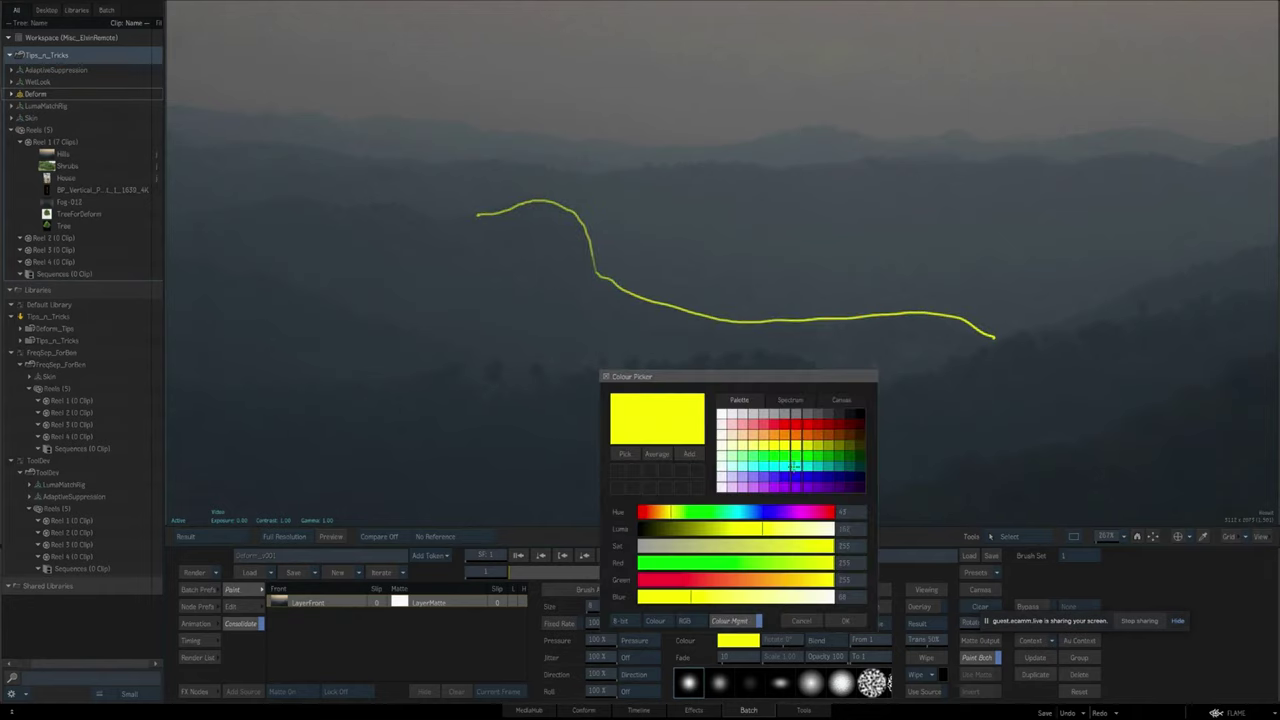
{"action": "left_click", "coordinate": [797, 487]}
{"action": "left_click", "coordinate": [858, 620]}
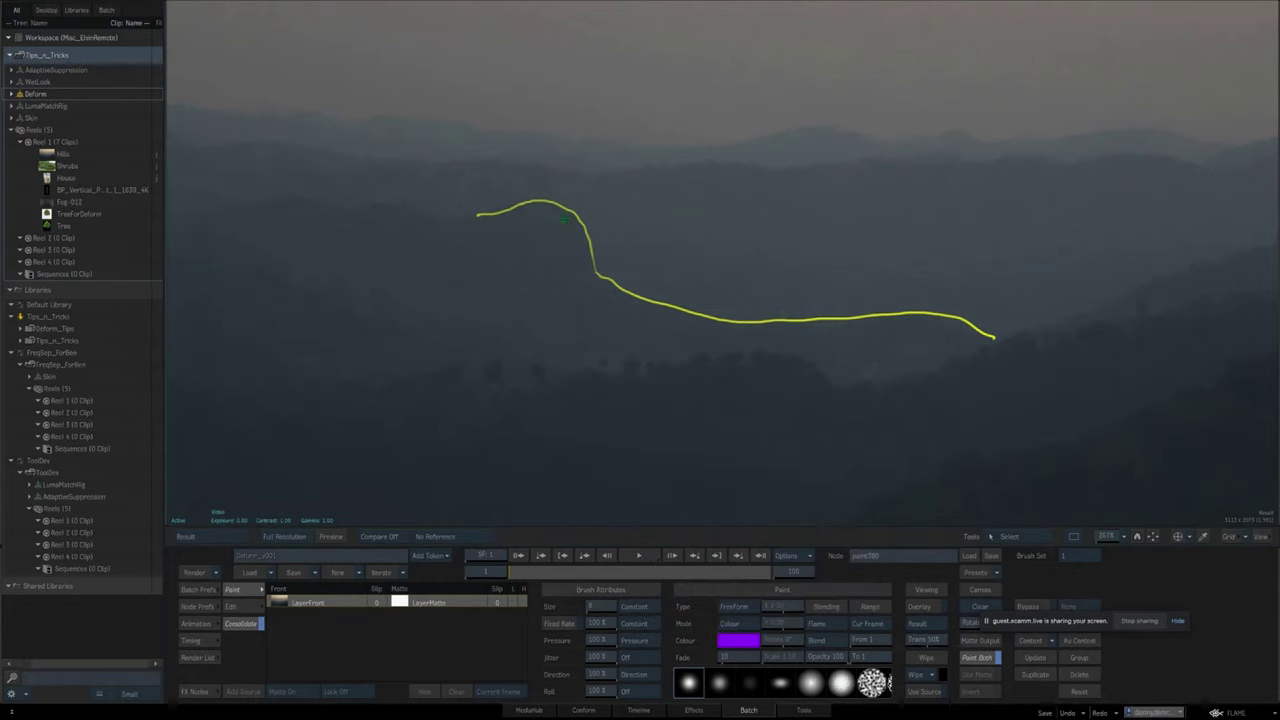
{"action": "left_click_drag", "start_coordinate": [575, 213], "coordinate": [970, 318]}
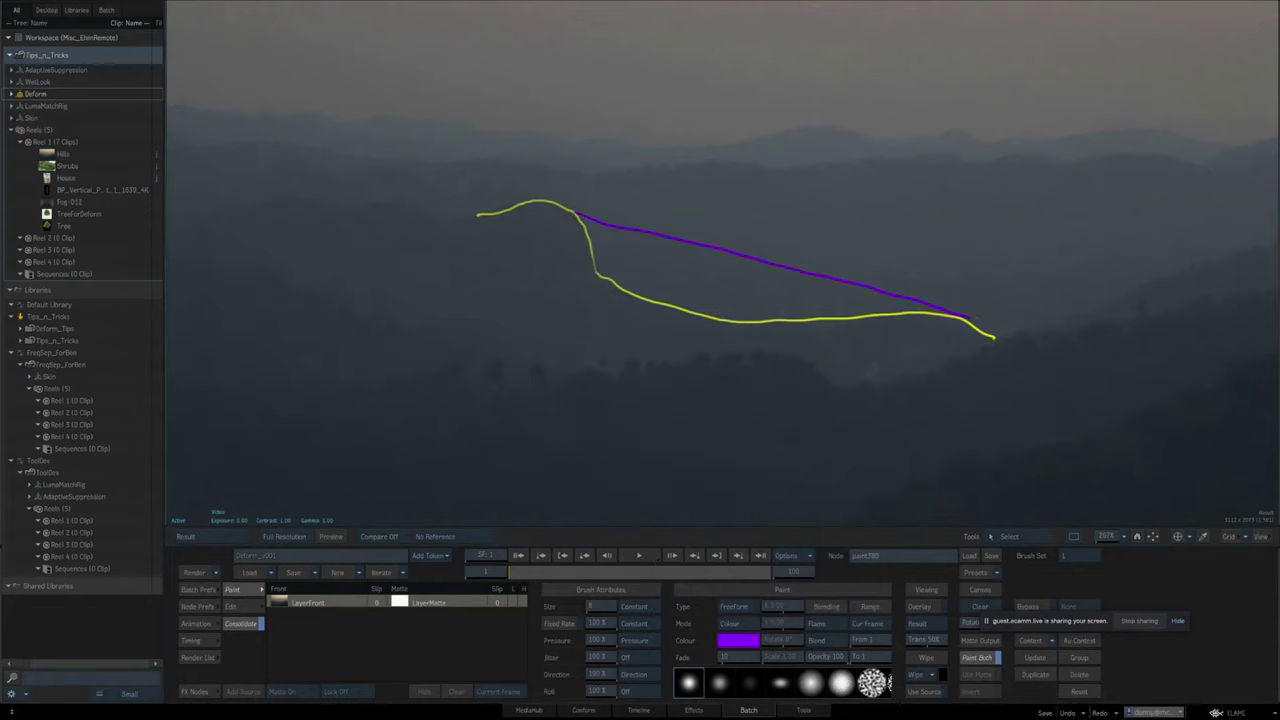
Show the Paint node's unmarked front image, then return to the batch schematic.
{"action": "left_click_drag", "start_coordinate": [1106, 537], "coordinate": [1000, 530]}
{"action": "key", "text": "F1"}
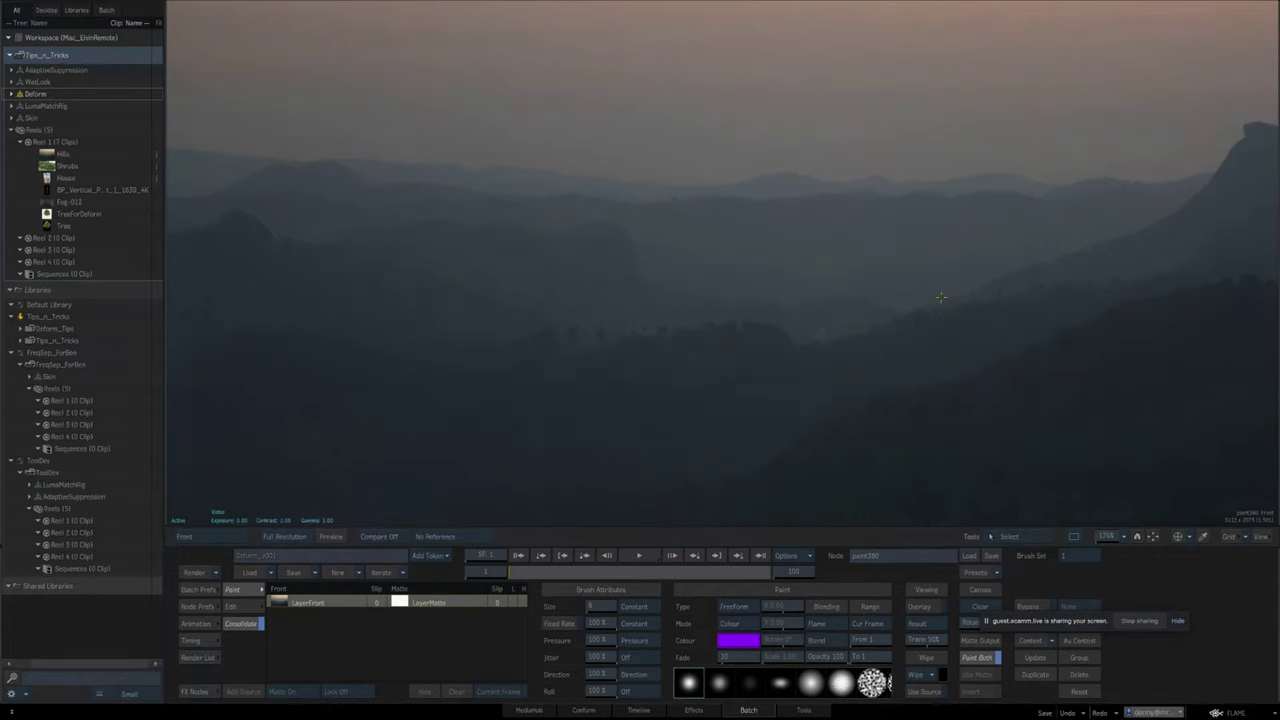
{"action": "key", "text": "Escape"}
Examine the bottom-row GMask Tracer's matte and its spline over the misty ridges, then return to the batch schematic.
{"action": "left_click_drag", "start_coordinate": [735, 435], "coordinate": [609, 280]}
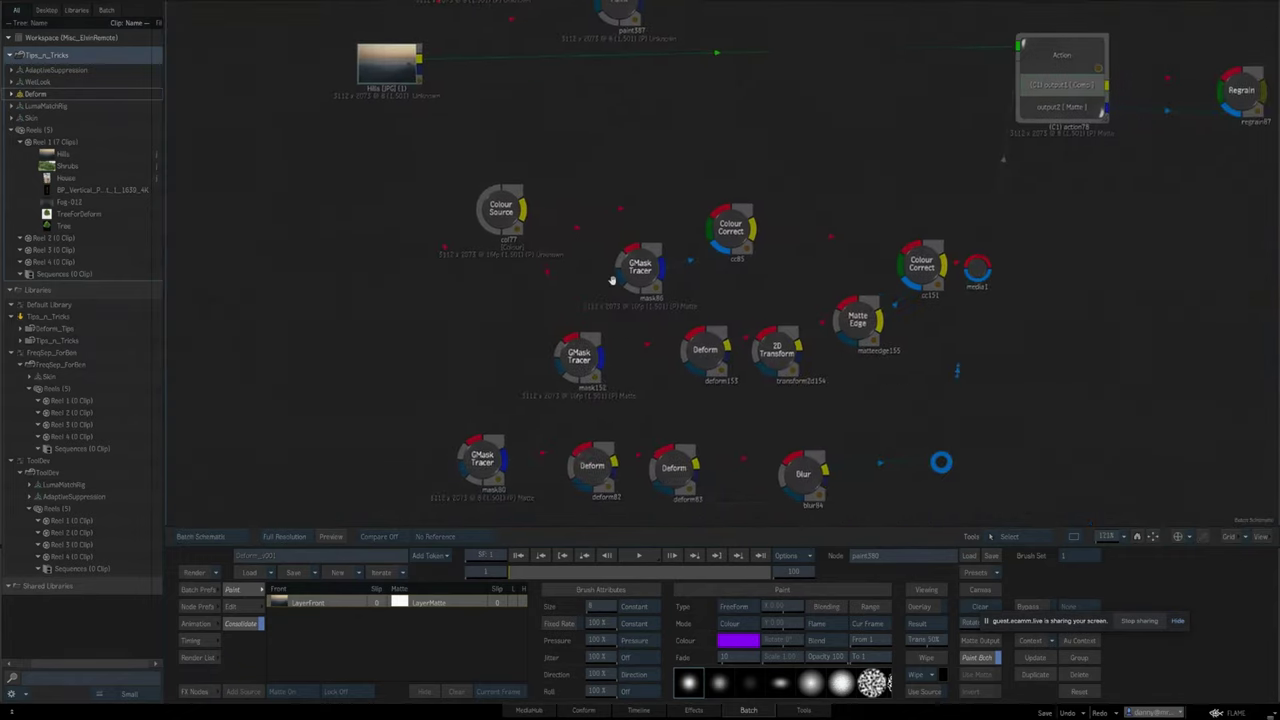
{"action": "left_click_drag", "start_coordinate": [685, 438], "coordinate": [685, 320]}
{"action": "mouse_move", "coordinate": [692, 375]}
{"action": "left_mouse_down"}
{"action": "mouse_move", "coordinate": [687, 437]}
{"action": "mouse_move", "coordinate": [697, 397]}
{"action": "left_mouse_up"}
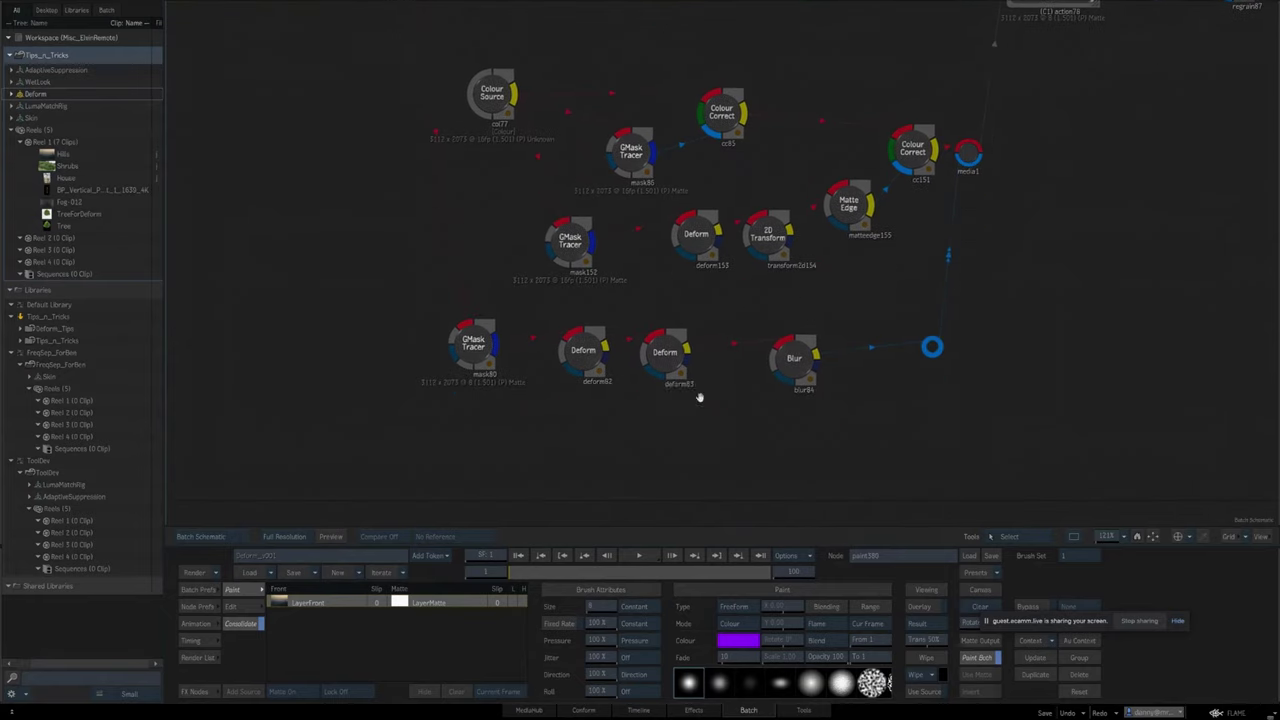
{"action": "left_click", "coordinate": [490, 336]}
{"action": "key", "text": "F1"}
{"action": "key", "text": "F4"}
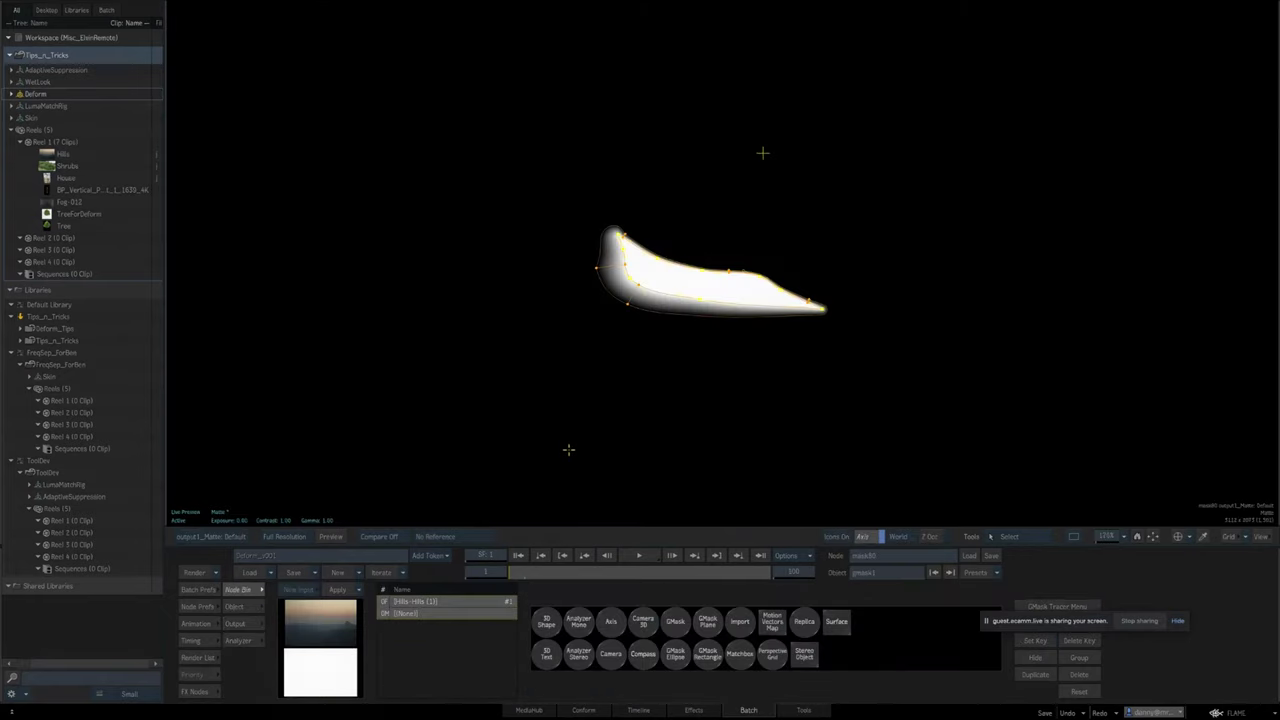
{"action": "key", "text": "F1"}
{"action": "left_click_drag", "start_coordinate": [840, 432], "coordinate": [997, 449]}
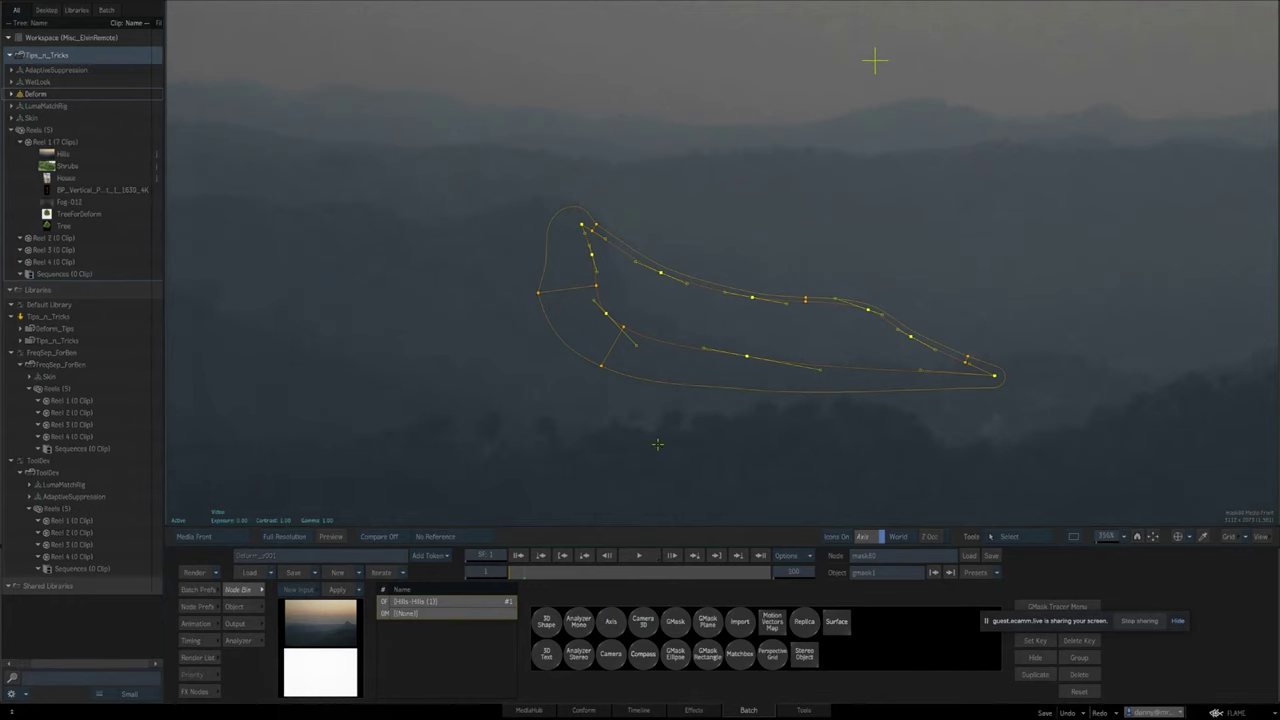
{"action": "key", "text": "Escape"}
Compare the front matte with the crumpled result of the first Deform node in the bottom row.
{"action": "left_click_drag", "start_coordinate": [659, 432], "coordinate": [711, 388]}
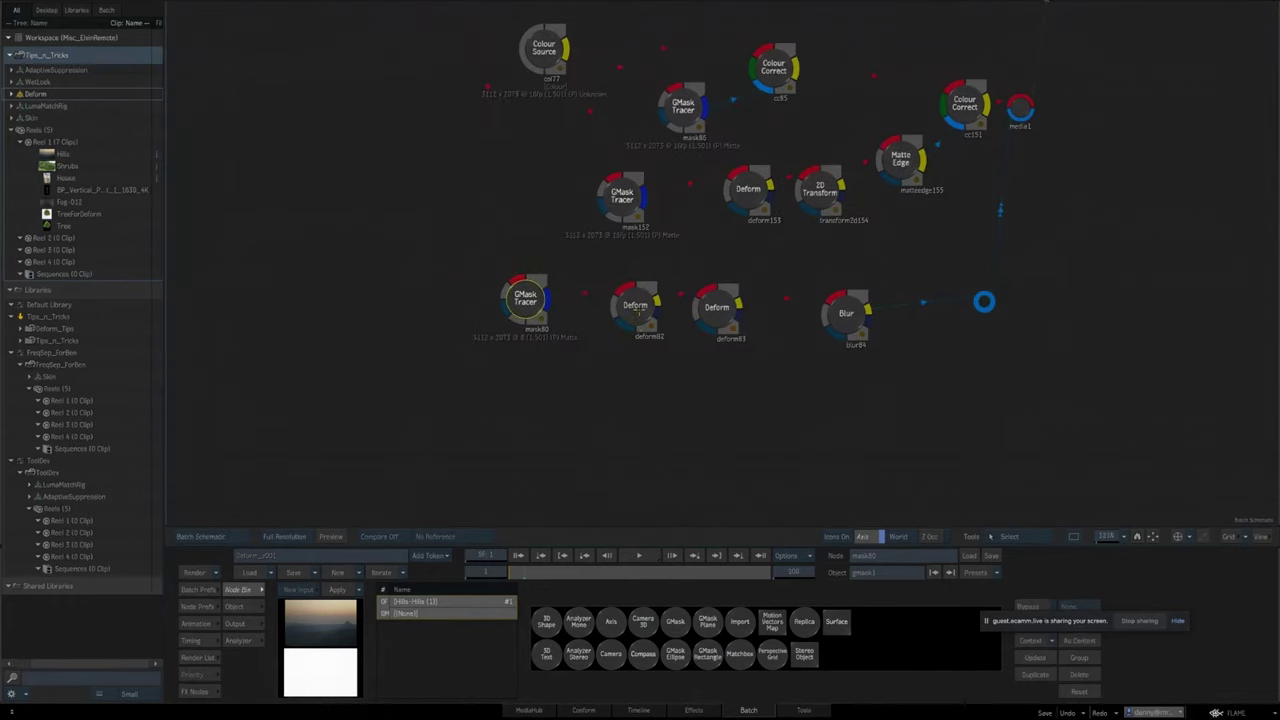
{"action": "left_click", "coordinate": [635, 308]}
{"action": "key", "text": "grave"}
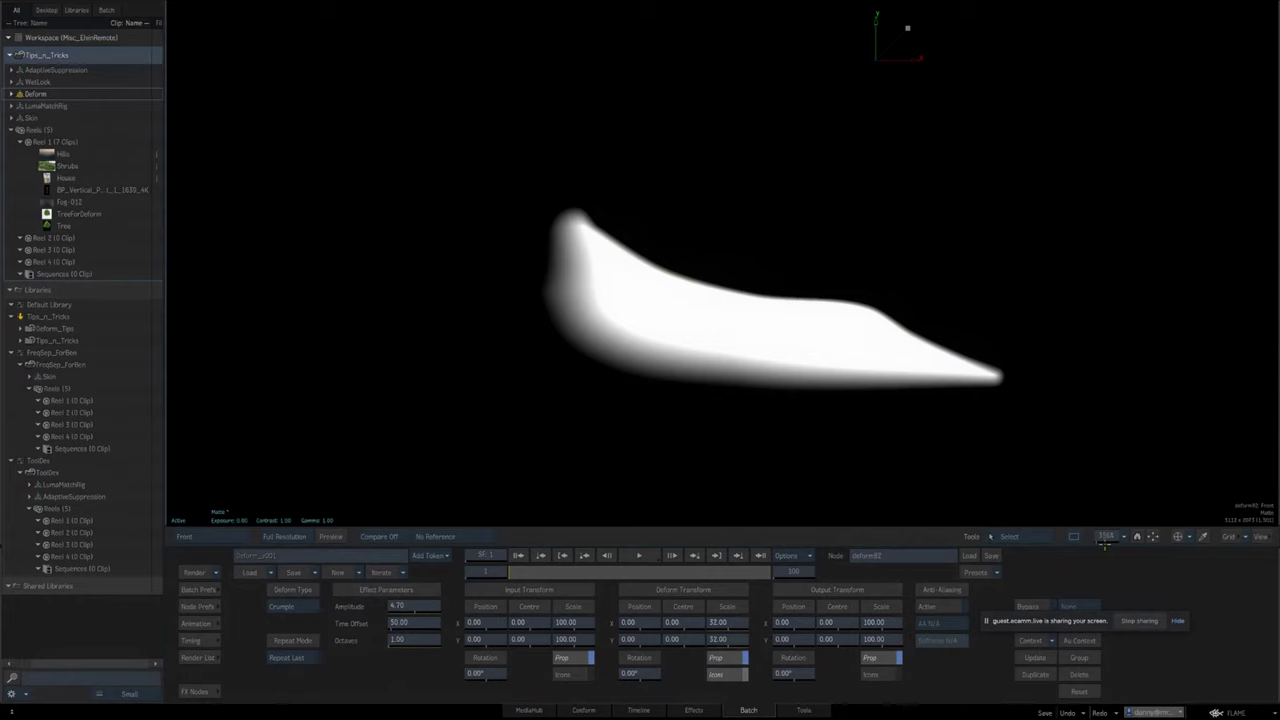
{"action": "left_click_drag", "start_coordinate": [1105, 541], "coordinate": [1077, 528]}
{"action": "left_click_drag", "start_coordinate": [1119, 475], "coordinate": [1023, 461]}
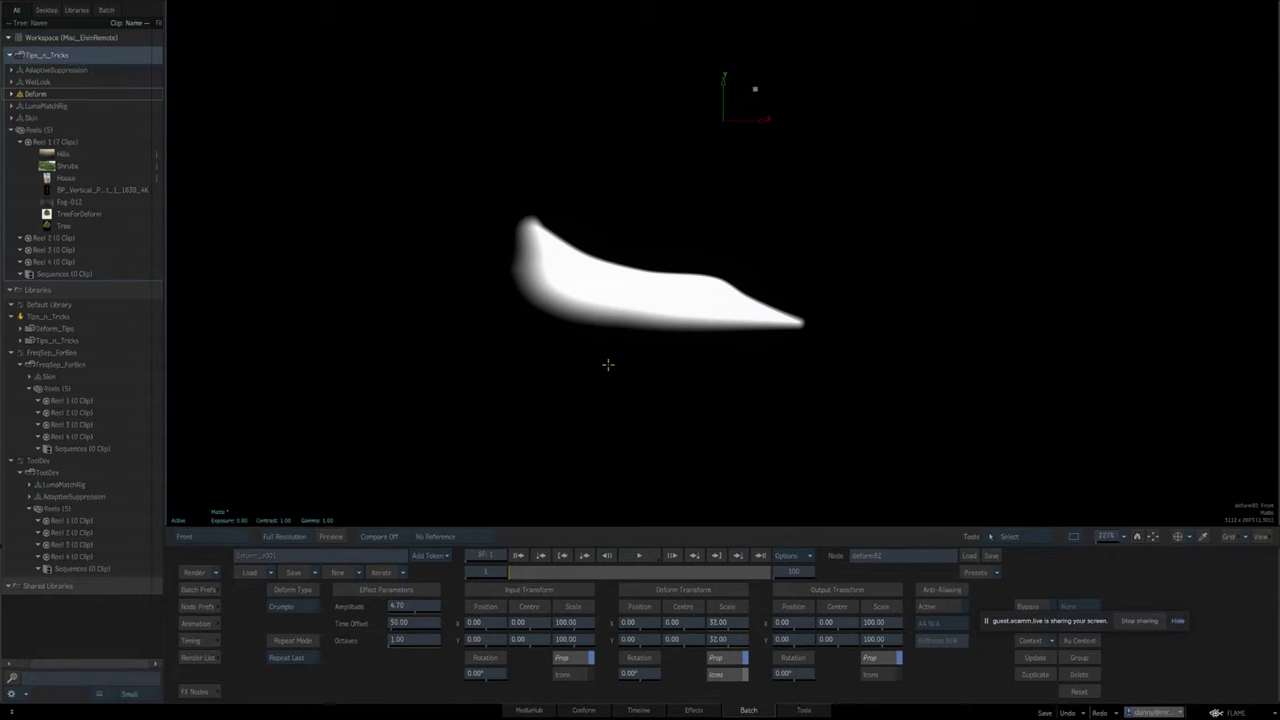
{"action": "key", "text": "F4"}
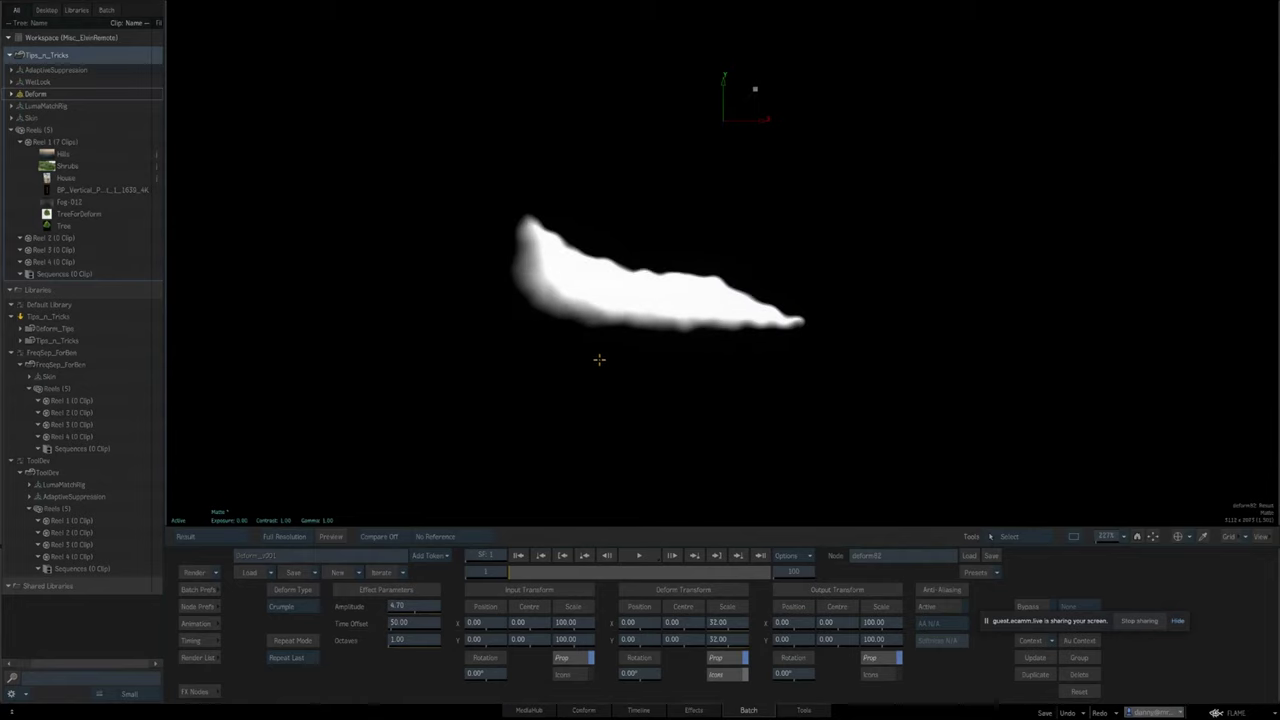
{"action": "left_click_drag", "start_coordinate": [1103, 536], "coordinate": [1140, 536]}
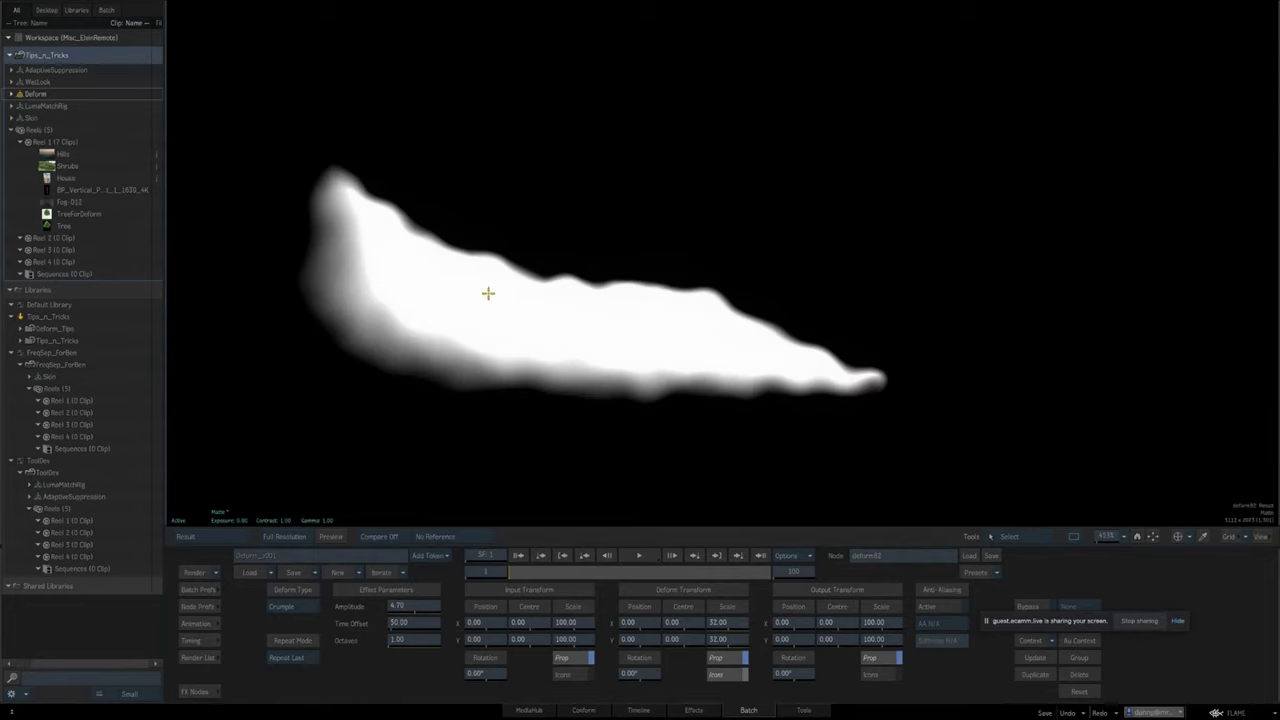
{"action": "key", "text": "F1"}
{"action": "key", "text": "F4"}
{"action": "left_click_drag", "start_coordinate": [1104, 539], "coordinate": [1078, 539]}
{"action": "key", "text": "Escape"}
Examine the matte's edge close up in the result of the second Deform node in the bottom row.
{"action": "left_click_drag", "start_coordinate": [738, 410], "coordinate": [617, 399]}
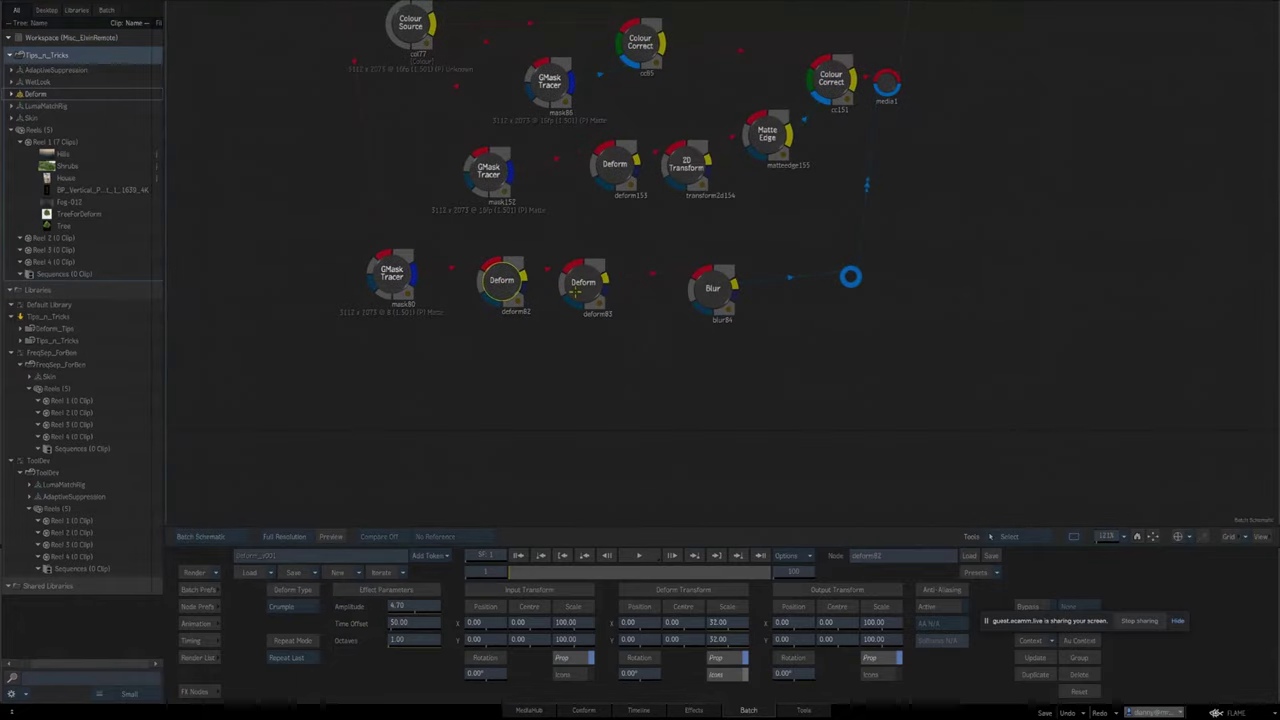
{"action": "left_click", "coordinate": [583, 284]}
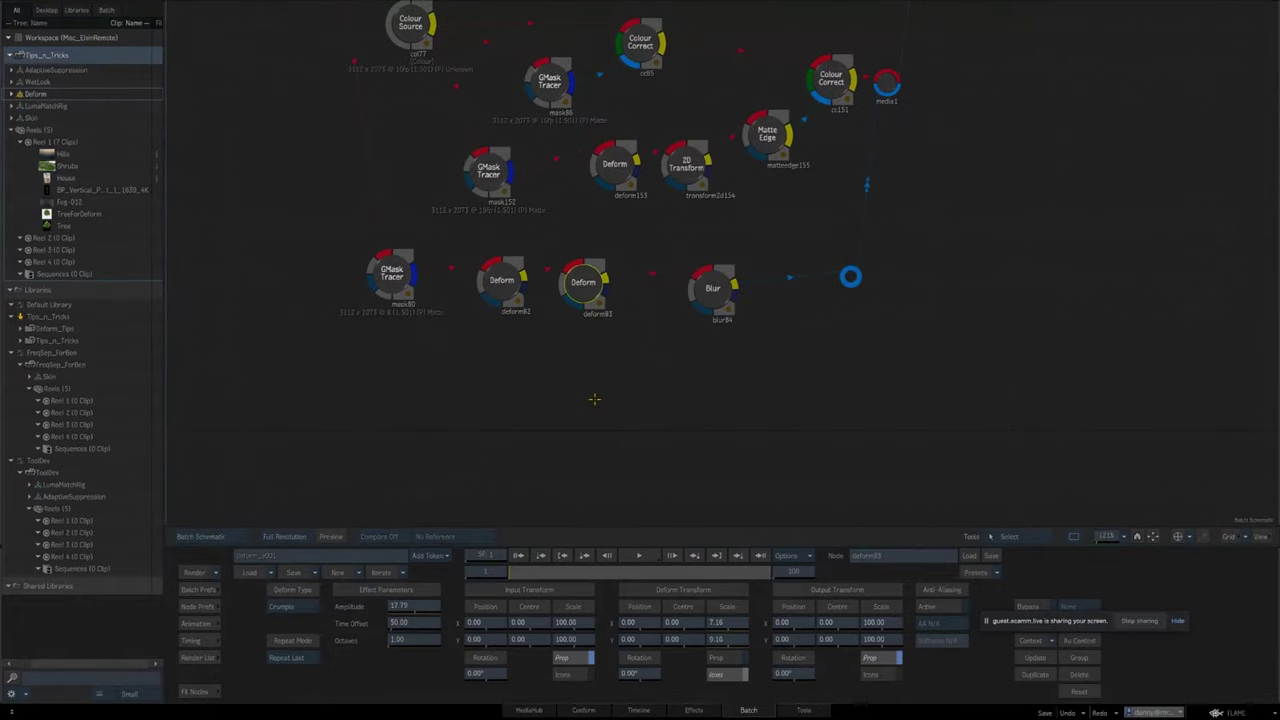
{"action": "key", "text": "grave"}
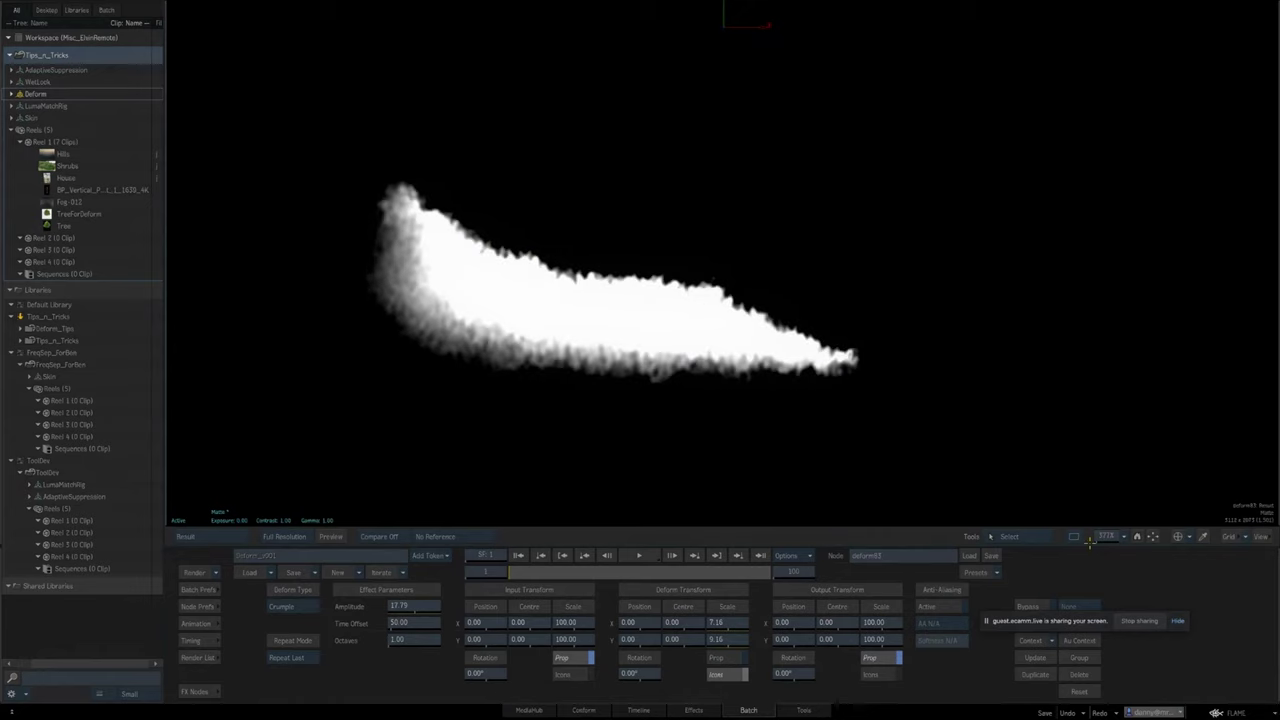
{"action": "left_click_drag", "start_coordinate": [1099, 536], "coordinate": [1128, 536]}
{"action": "left_click_drag", "start_coordinate": [520, 343], "coordinate": [508, 278]}
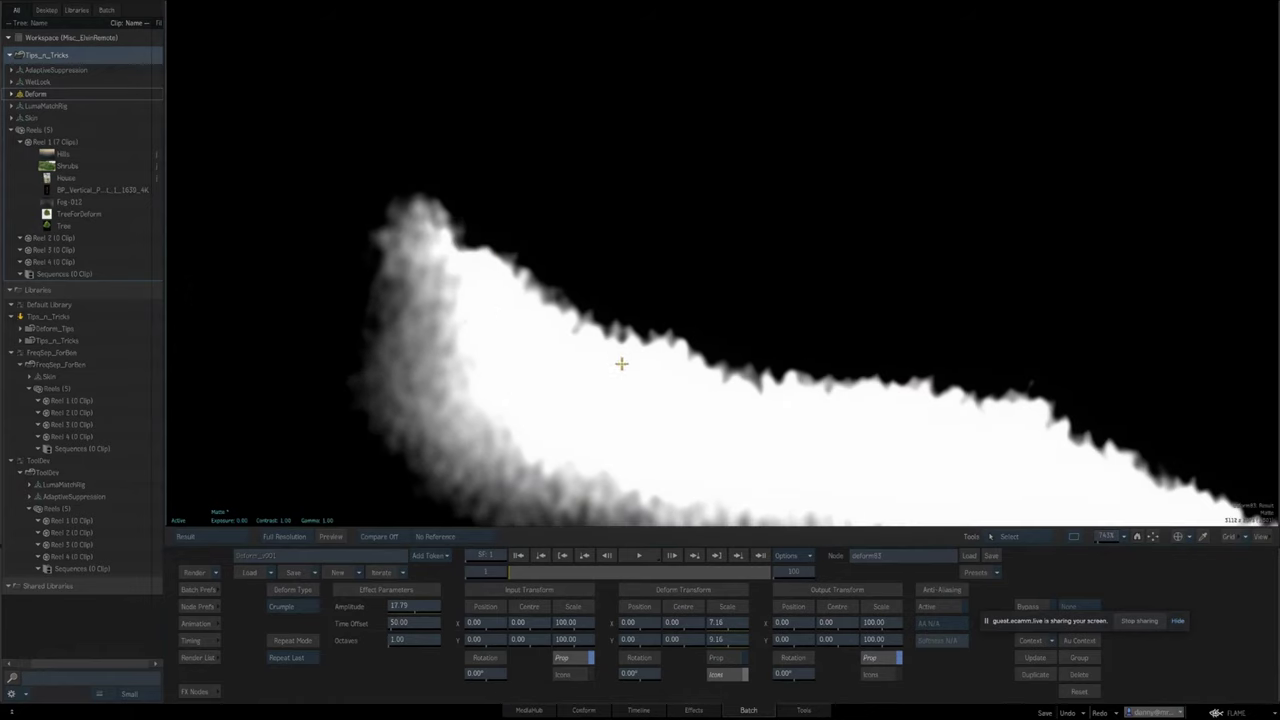
{"action": "left_click_drag", "start_coordinate": [619, 388], "coordinate": [577, 313]}
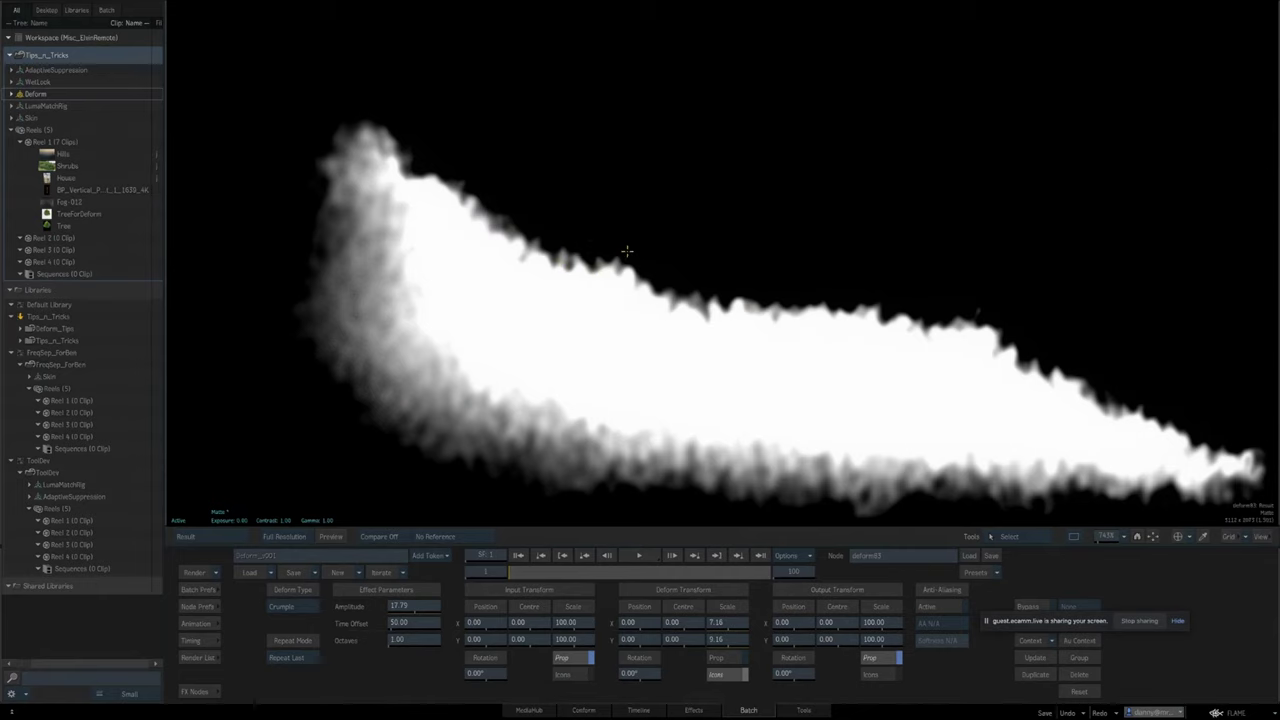
{"action": "left_click_drag", "start_coordinate": [886, 394], "coordinate": [852, 378]}
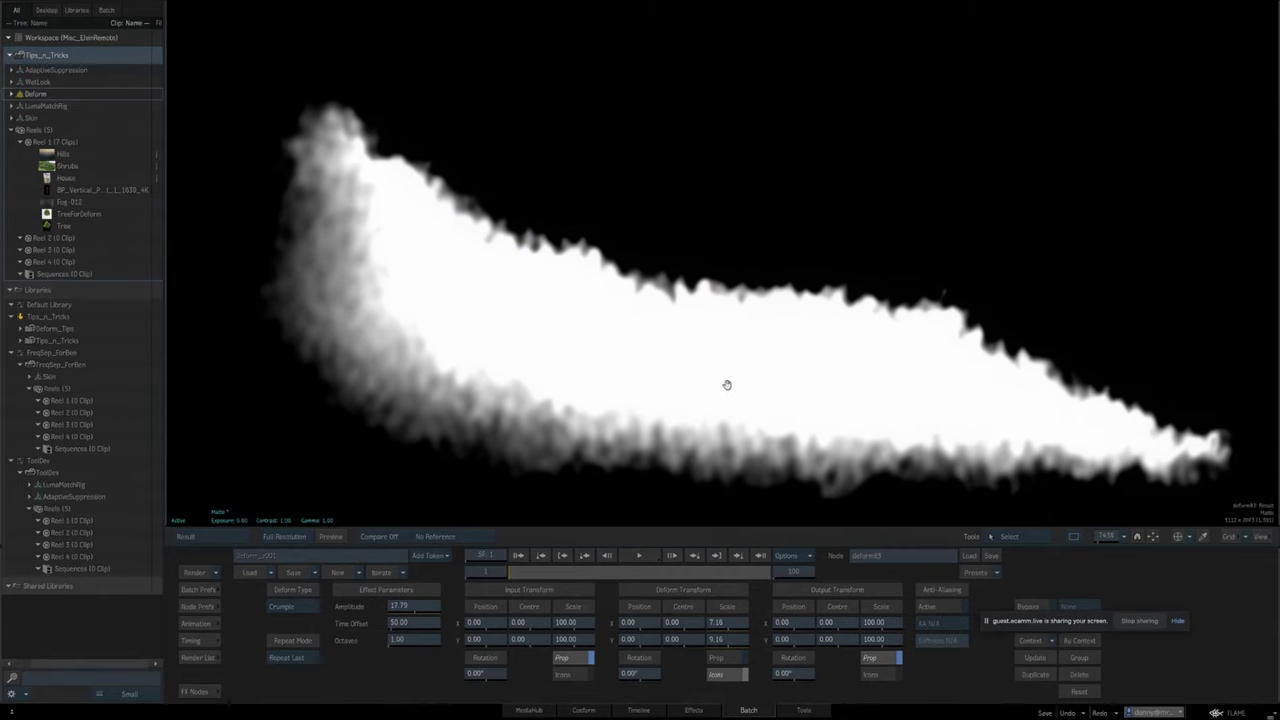
{"action": "key", "text": "Escape"}
Reopen the first Deform node in the bottom row and view its front matte and deformed result.
{"action": "left_click_drag", "start_coordinate": [543, 342], "coordinate": [594, 391]}
{"action": "left_click", "coordinate": [552, 328]}
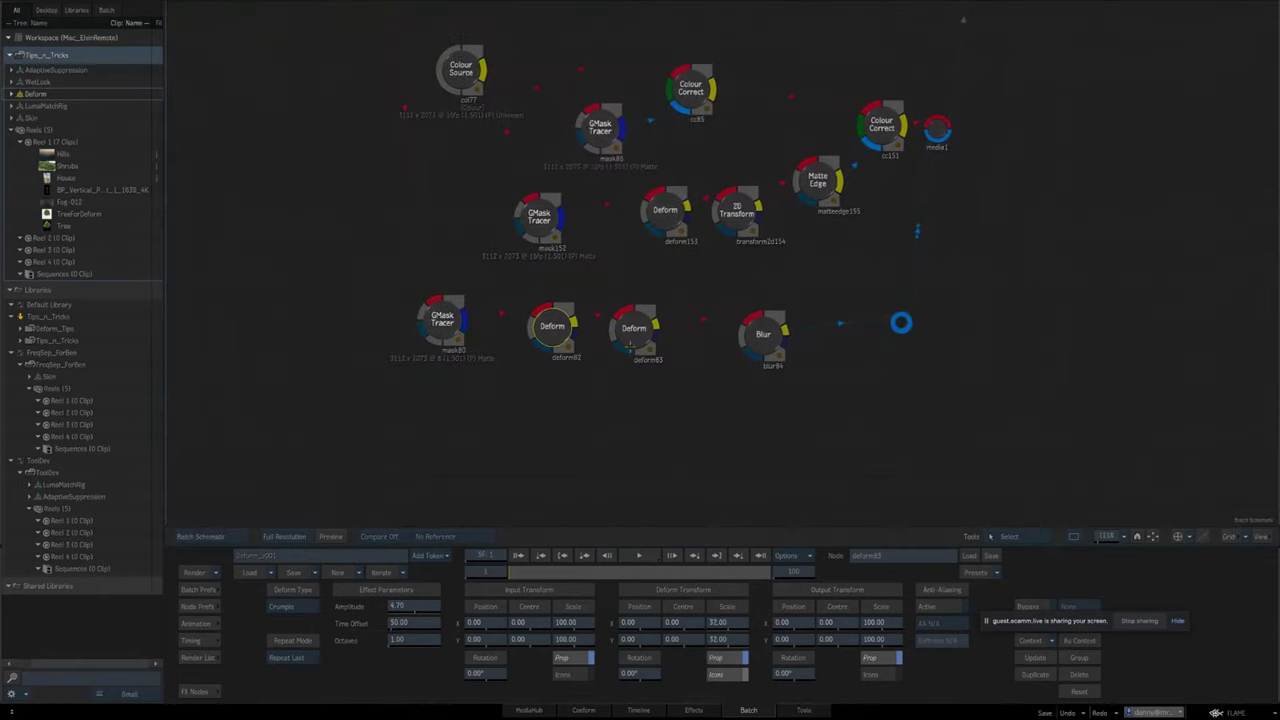
{"action": "key", "text": "grave"}
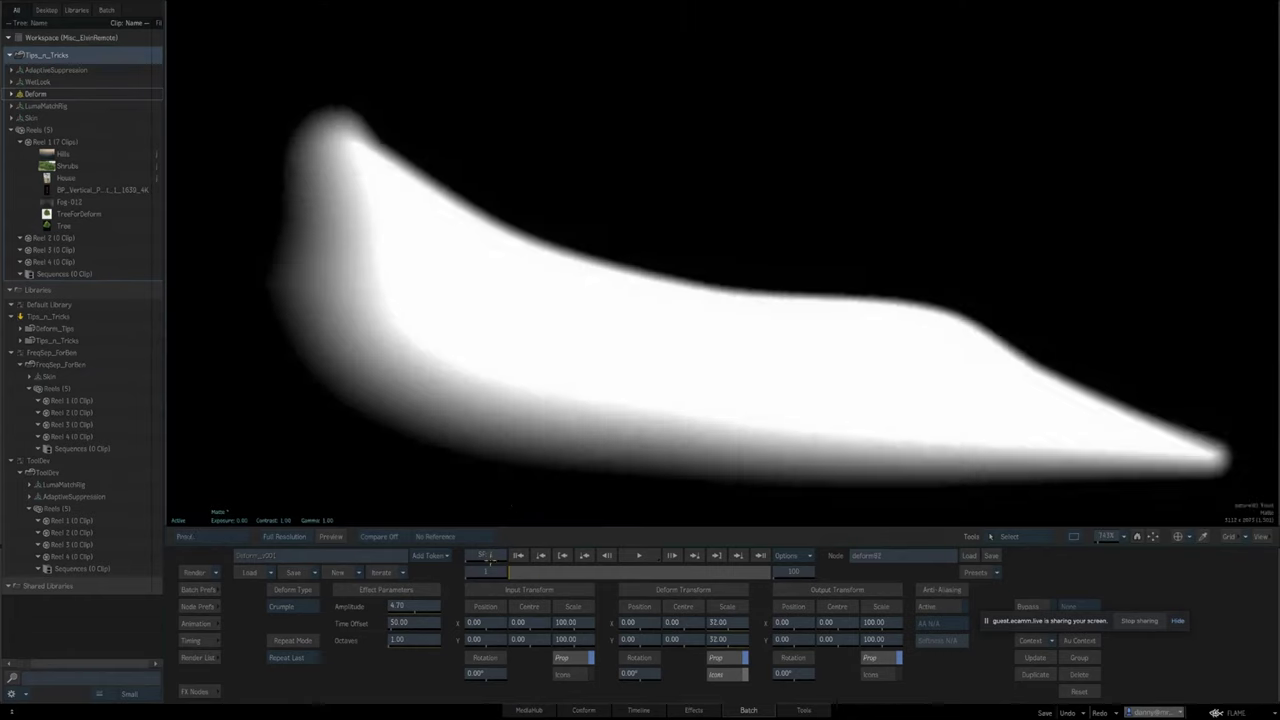
{"action": "left_click_drag", "start_coordinate": [1097, 536], "coordinate": [1090, 537]}
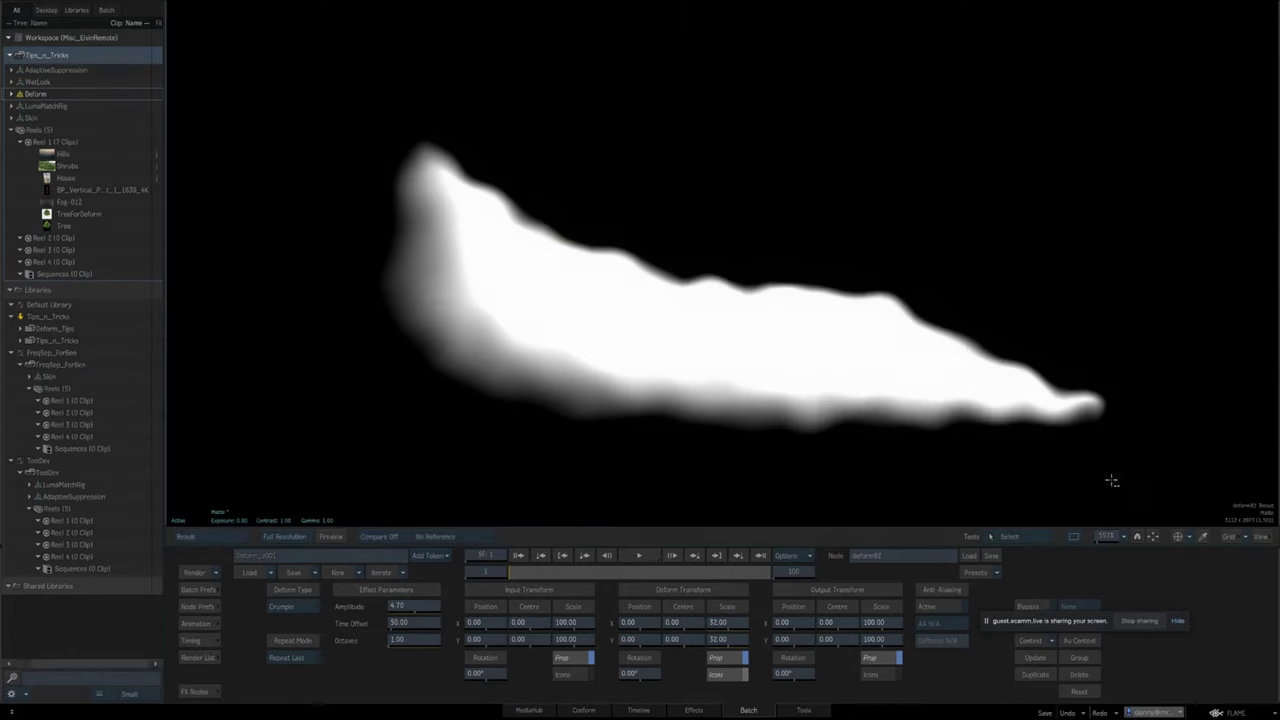
{"action": "left_click_drag", "start_coordinate": [1112, 481], "coordinate": [737, 509]}
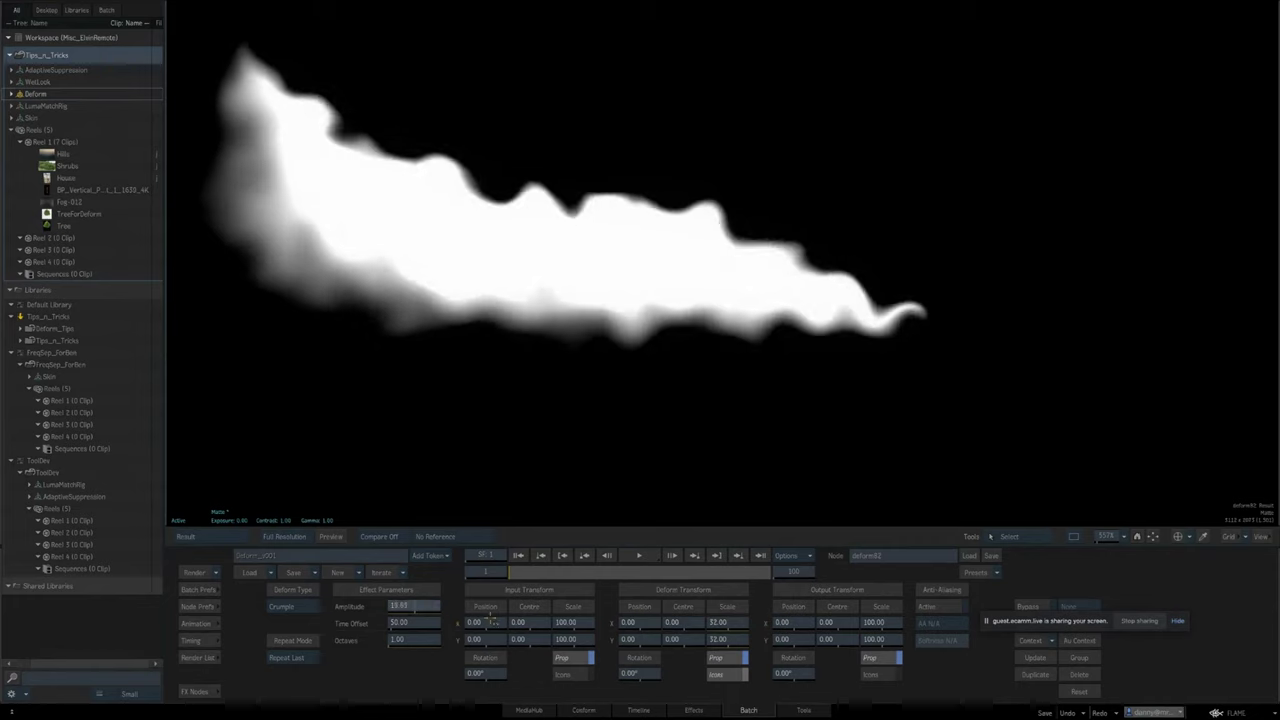
Try an amplitude of 19.76, a lower amplitude and a different deform scale on the first Deform node, undoing each change.
{"action": "left_click_drag", "start_coordinate": [418, 605], "coordinate": [764, 631]}
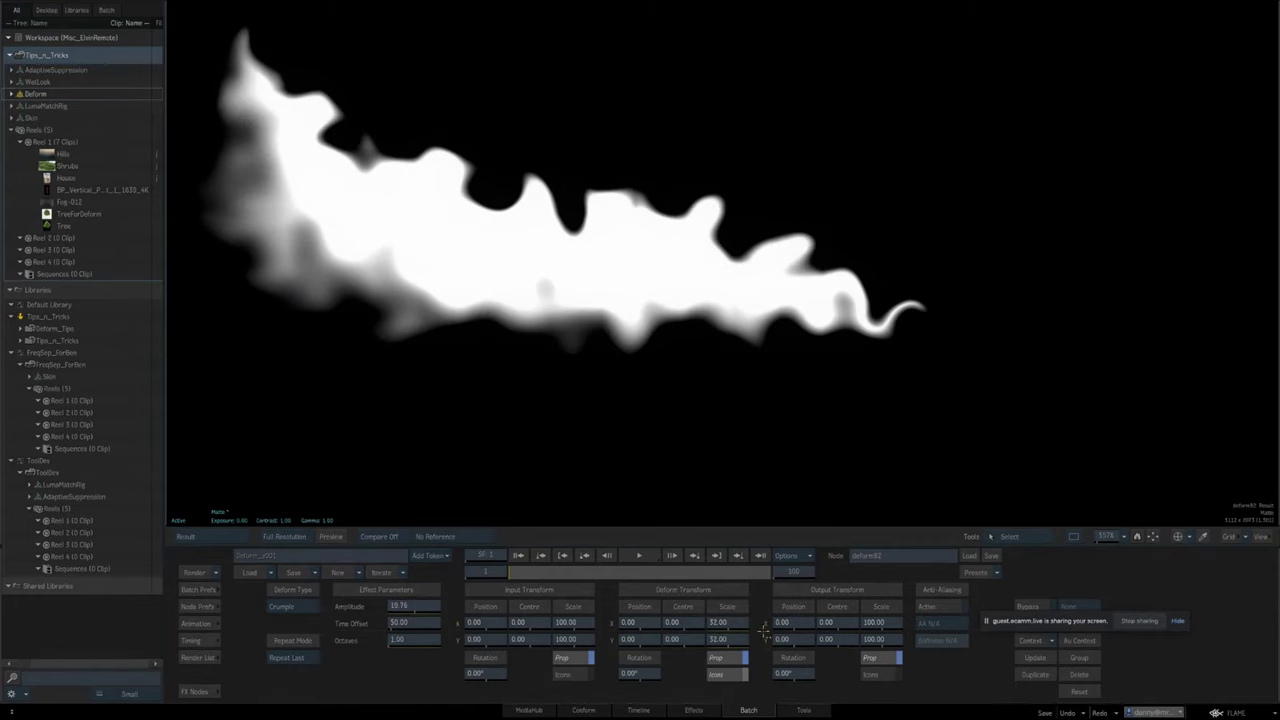
{"action": "left_click", "coordinate": [1072, 712]}
{"action": "left_click_drag", "start_coordinate": [413, 608], "coordinate": [369, 606]}
{"action": "left_click", "coordinate": [1074, 714]}
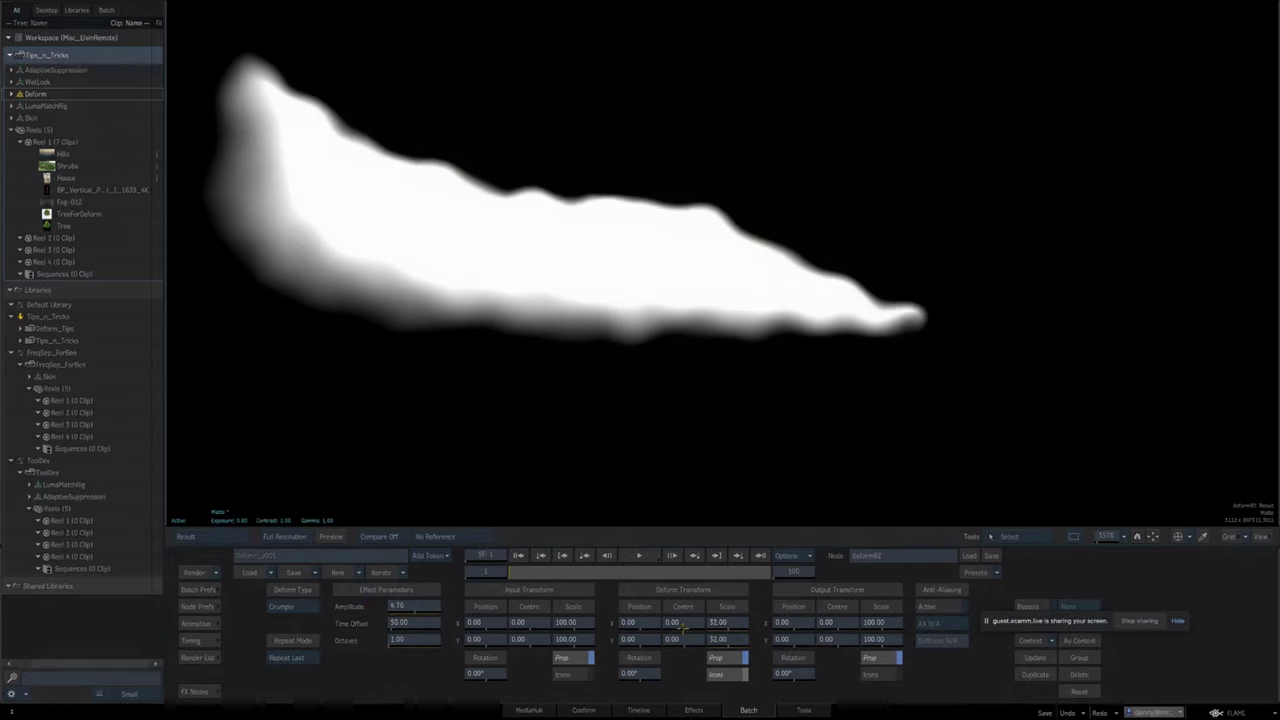
{"action": "mouse_move", "coordinate": [722, 622]}
{"action": "left_mouse_down"}
{"action": "mouse_move", "coordinate": [1100, 583]}
{"action": "mouse_move", "coordinate": [726, 616]}
{"action": "left_mouse_up"}
{"action": "left_click", "coordinate": [1068, 712]}
View the result of the second Deform node in the bottom row, then return to the batch schematic.
{"action": "key", "text": "Tab"}
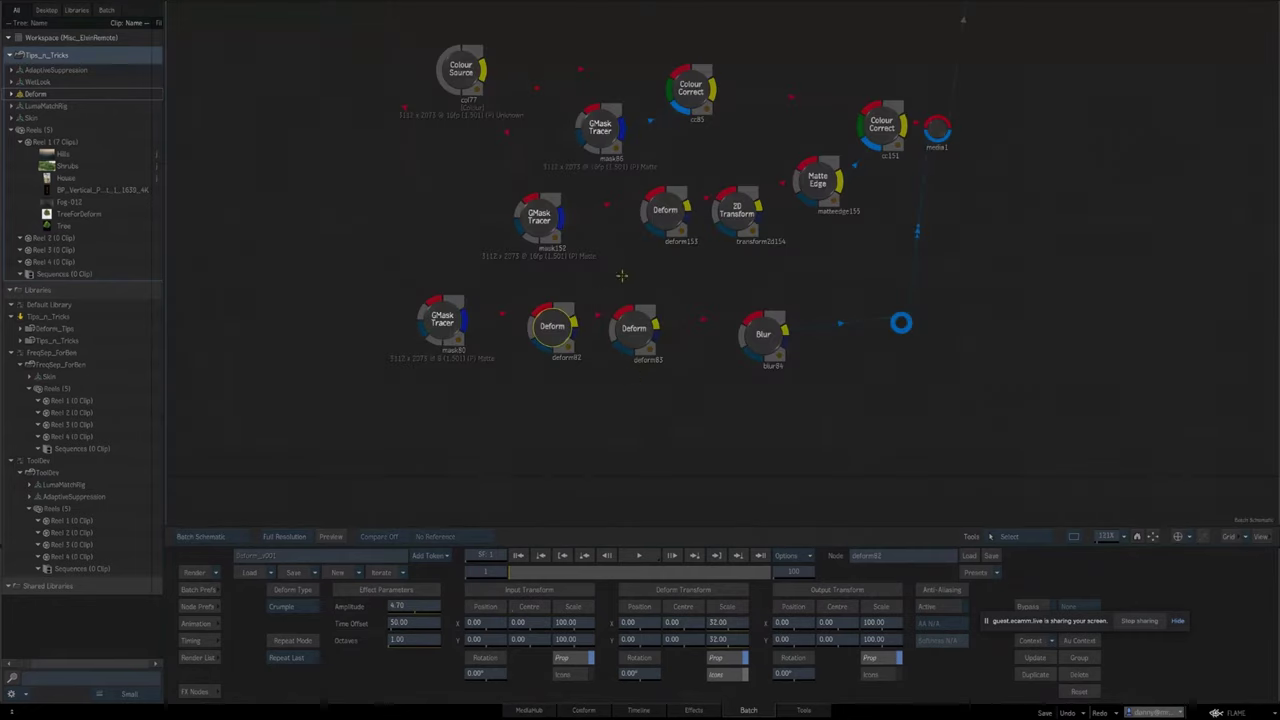
{"action": "left_click", "coordinate": [616, 378]}
{"action": "key", "text": "Tab"}
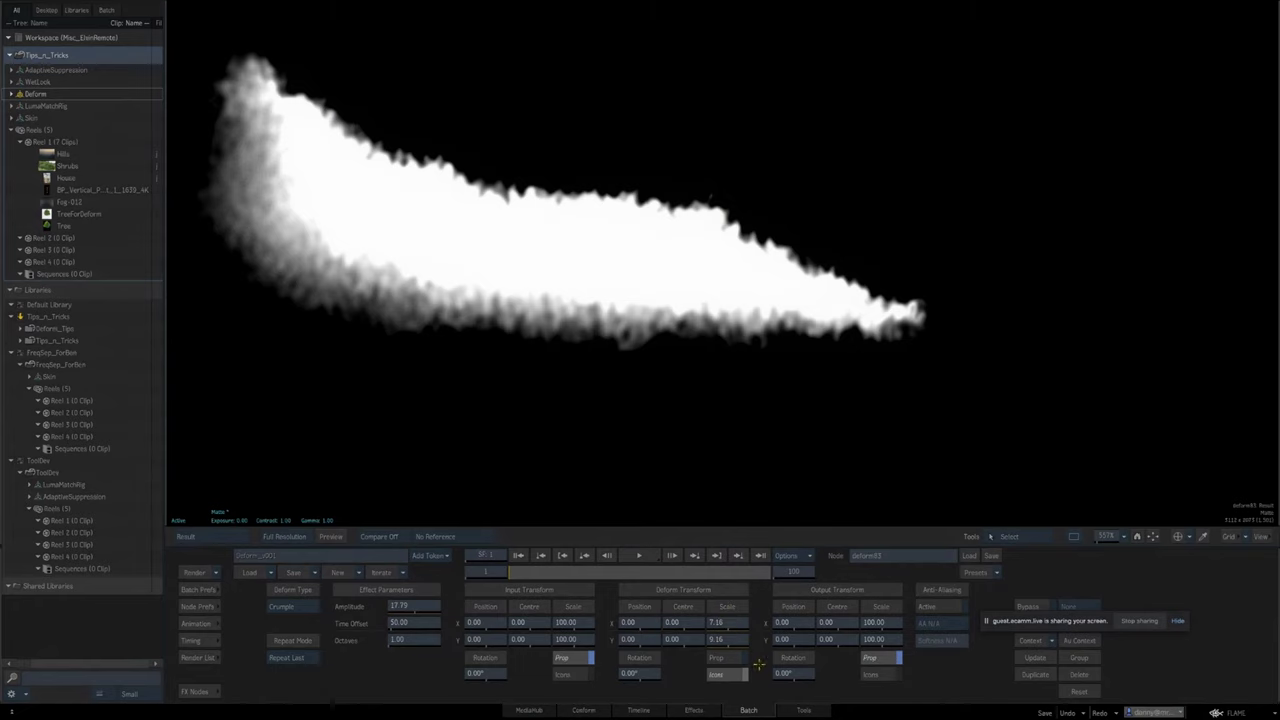
{"action": "key", "text": "Escape"}
Follow the HillEdge node chain and show the settings of the upper Colour Correct and the Colour Source.
{"action": "left_click_drag", "start_coordinate": [846, 421], "coordinate": [651, 403]}
{"action": "left_click_drag", "start_coordinate": [778, 392], "coordinate": [757, 509]}
{"action": "left_click_drag", "start_coordinate": [742, 427], "coordinate": [747, 662]}
{"action": "left_click", "coordinate": [798, 328]}
{"action": "left_click", "coordinate": [968, 307]}
{"action": "left_click_drag", "start_coordinate": [849, 444], "coordinate": [972, 352]}
{"action": "left_click_drag", "start_coordinate": [617, 410], "coordinate": [582, 309]}
{"action": "left_click", "coordinate": [558, 254]}
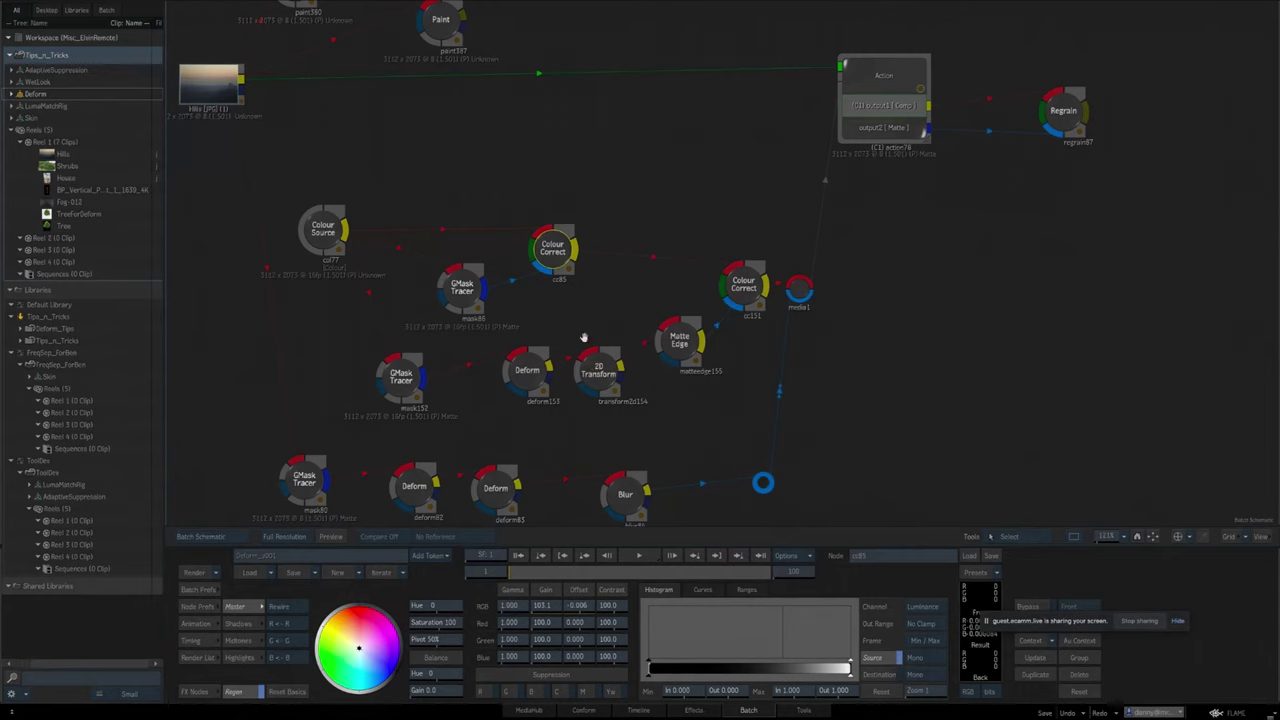
{"action": "scroll", "coordinate": [586, 338], "scroll_direction": "left", "scroll_amount": 4}
{"action": "scroll", "coordinate": [586, 338], "scroll_direction": "up", "scroll_amount": 1}
{"action": "left_click", "coordinate": [508, 268]}
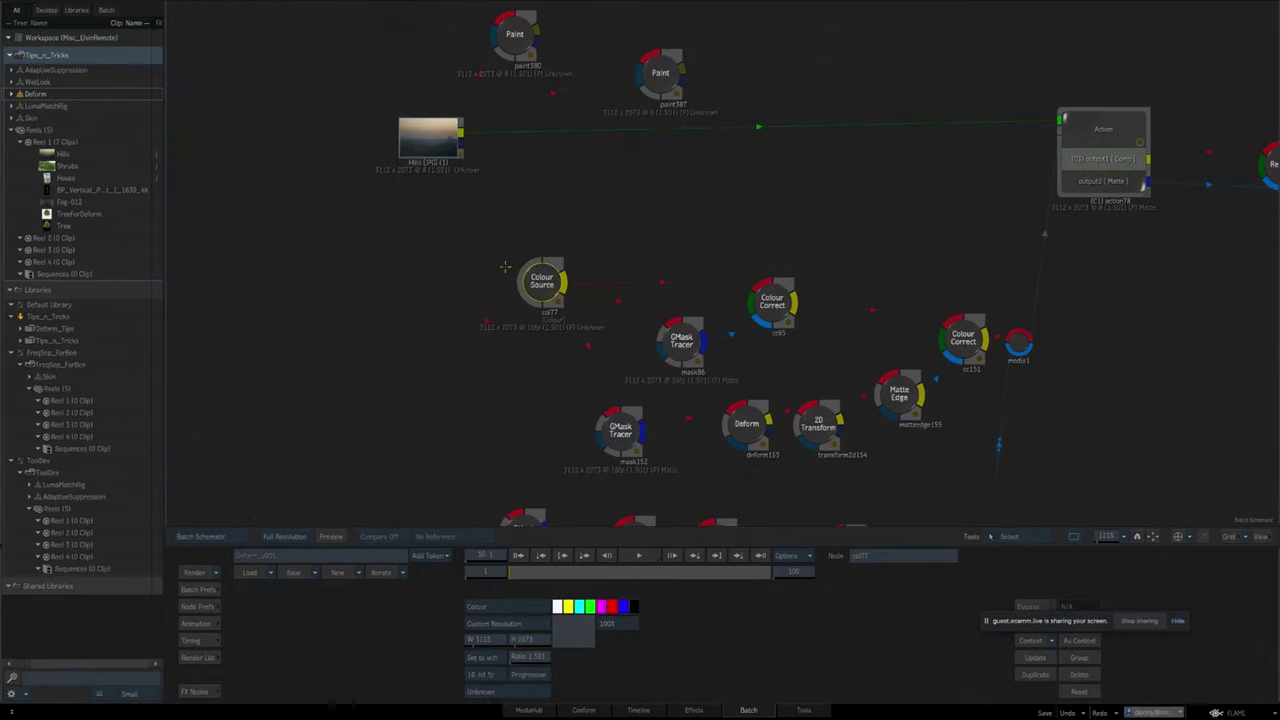
View the original Hills clip around the ridges and return to the batch schematic.
{"action": "left_click", "coordinate": [434, 140]}
{"action": "key", "text": "F4"}
{"action": "left_click_drag", "start_coordinate": [650, 463], "coordinate": [785, 343]}
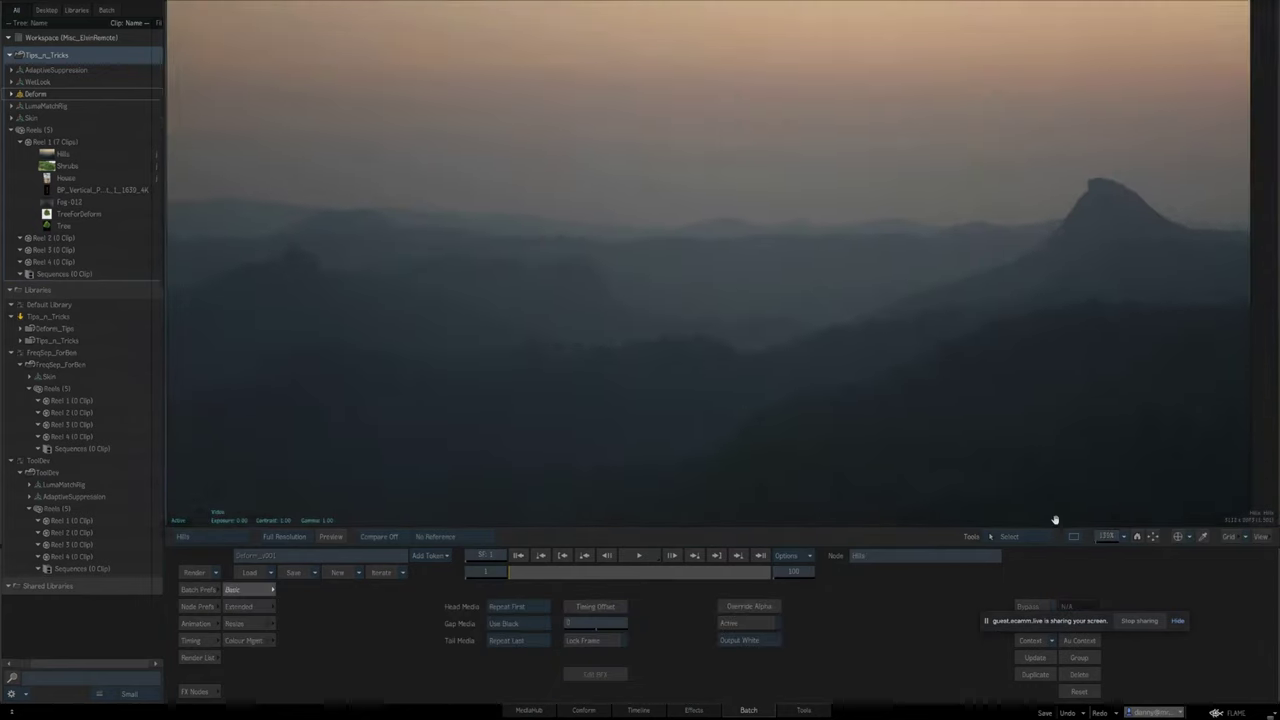
{"action": "key", "text": "Escape"}
View the output of the Colour Correct node fed by the Colour Source, then return to the batch schematic.
{"action": "left_click_drag", "start_coordinate": [703, 451], "coordinate": [566, 454]}
{"action": "left_click", "coordinate": [637, 304]}
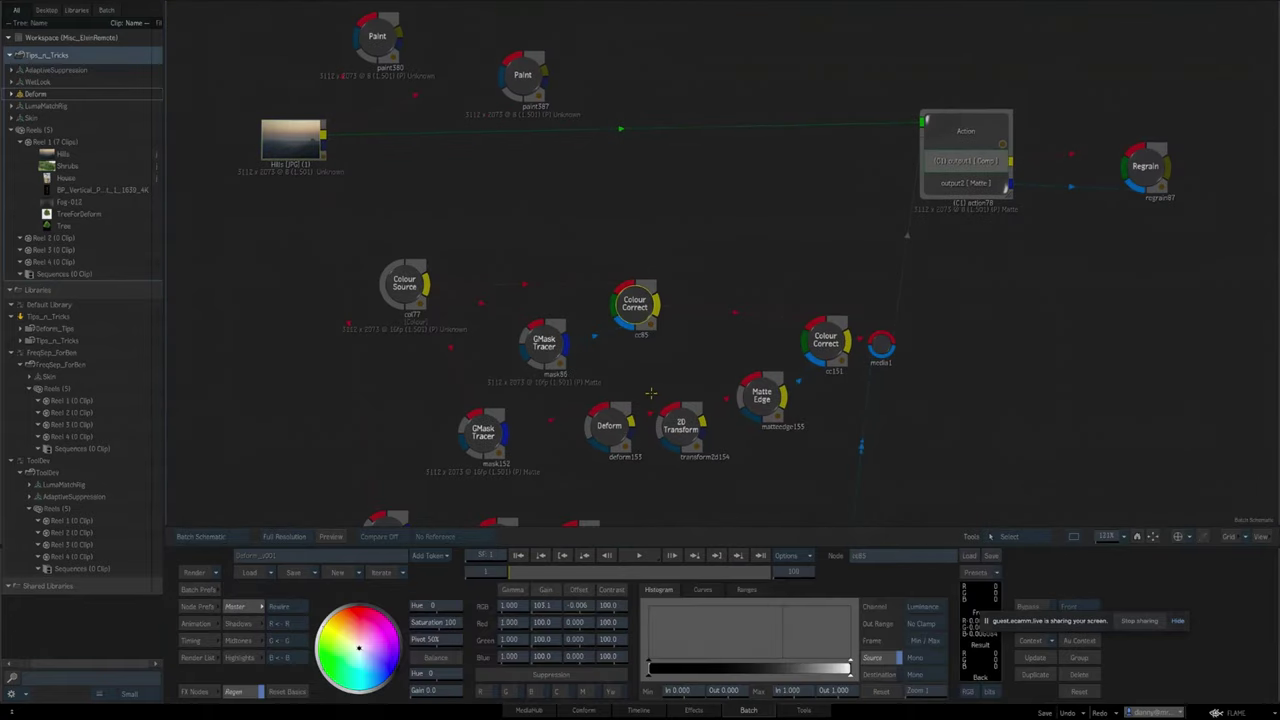
{"action": "key", "text": "F4"}
{"action": "key", "text": "Escape"}
View the output of the second Colour Correct node, which takes the Matte Edge matte and feeds the Action media.
{"action": "left_click_drag", "start_coordinate": [743, 443], "coordinate": [643, 430]}
{"action": "left_click", "coordinate": [721, 327]}
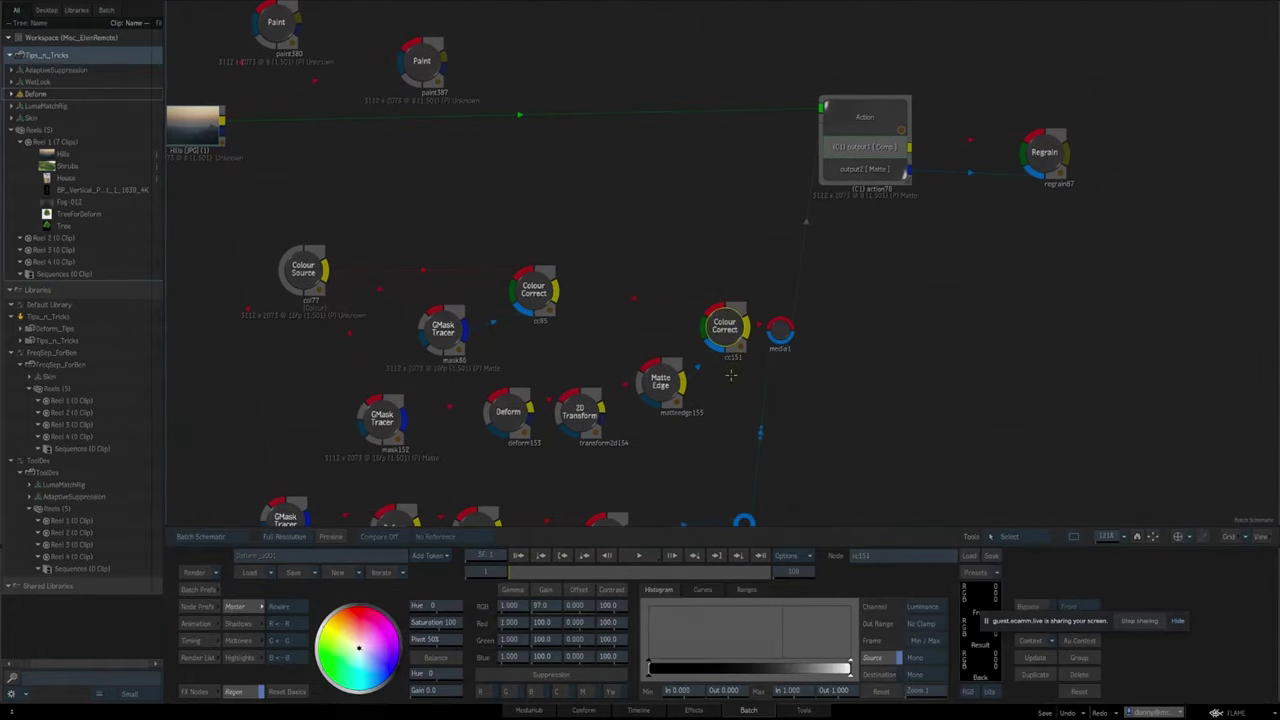
{"action": "key", "text": "F4"}
{"action": "left_click_drag", "start_coordinate": [1117, 536], "coordinate": [1098, 536]}
{"action": "left_click_drag", "start_coordinate": [1110, 455], "coordinate": [1057, 543]}
{"action": "key", "text": "F4"}
View the final composite in the Regrain node's result and examine the added hill edge close up.
{"action": "double_click", "coordinate": [778, 311]}
{"action": "double_click", "coordinate": [963, 285]}
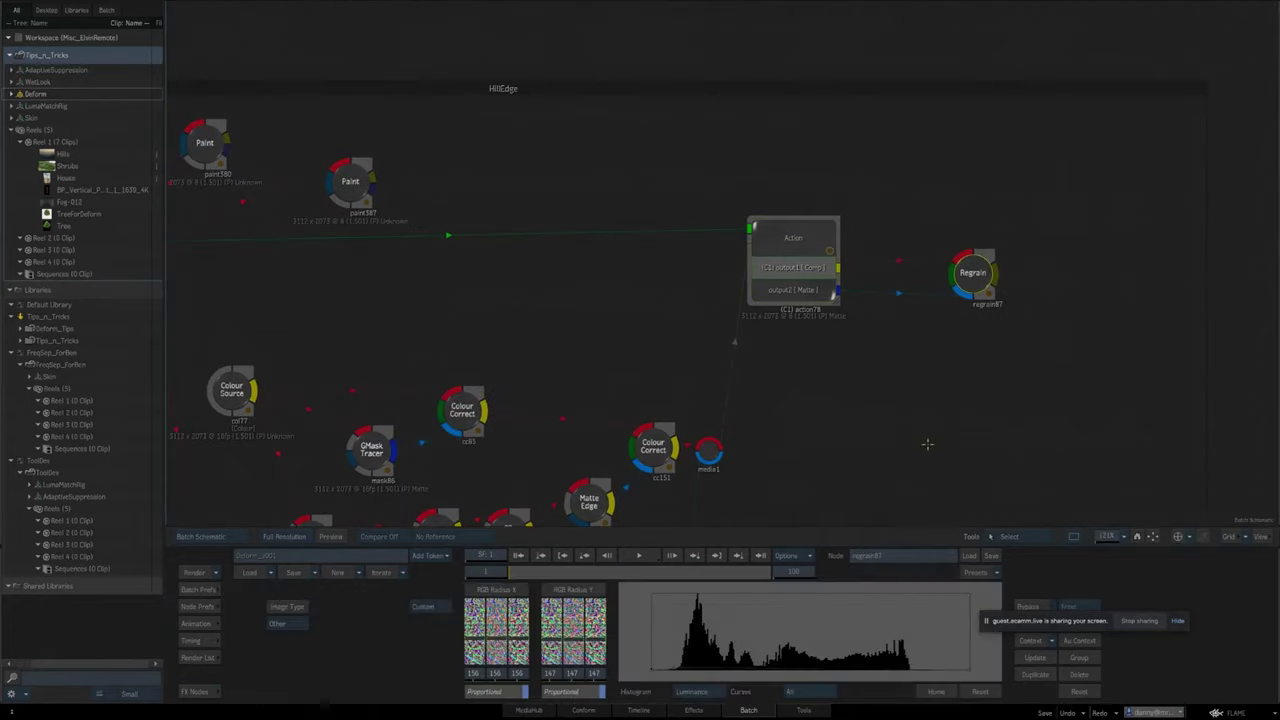
{"action": "key", "text": "F1"}
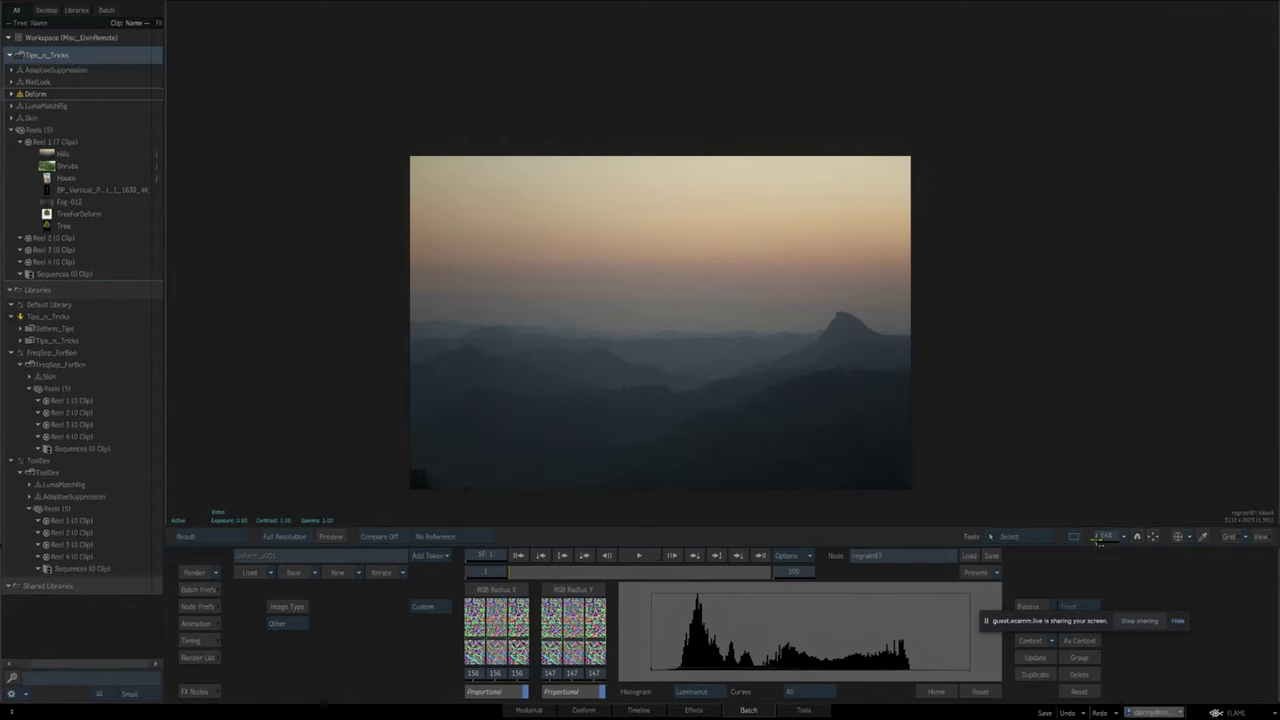
{"action": "left_click_drag", "start_coordinate": [1098, 540], "coordinate": [1112, 538]}
{"action": "left_click_drag", "start_coordinate": [860, 459], "coordinate": [1020, 43]}
{"action": "left_click_drag", "start_coordinate": [720, 510], "coordinate": [854, 400]}
{"action": "left_click_drag", "start_coordinate": [697, 383], "coordinate": [1047, 431]}
Return to the batch schematic and set the Hills clip as Context 1.
{"action": "key", "text": "Escape"}
{"action": "left_click_drag", "start_coordinate": [764, 416], "coordinate": [1014, 408]}
{"action": "right_click", "coordinate": [553, 253]}
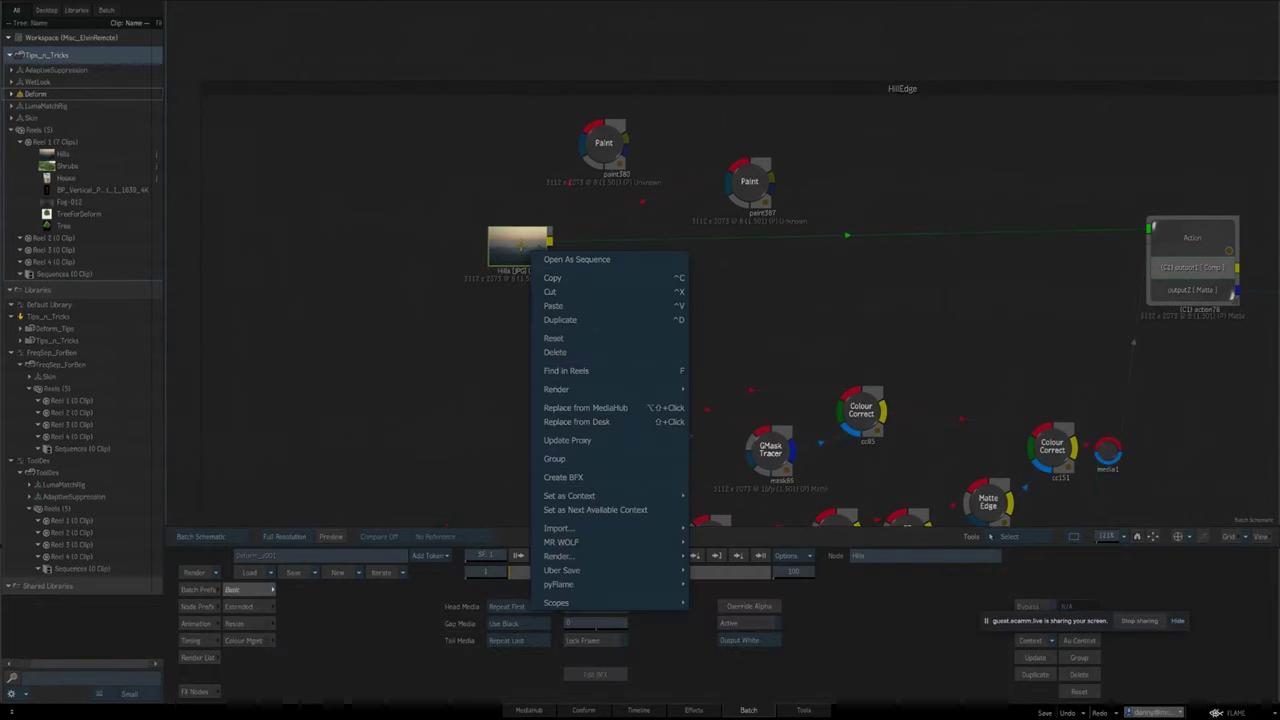
{"action": "mouse_move", "coordinate": [600, 496]}
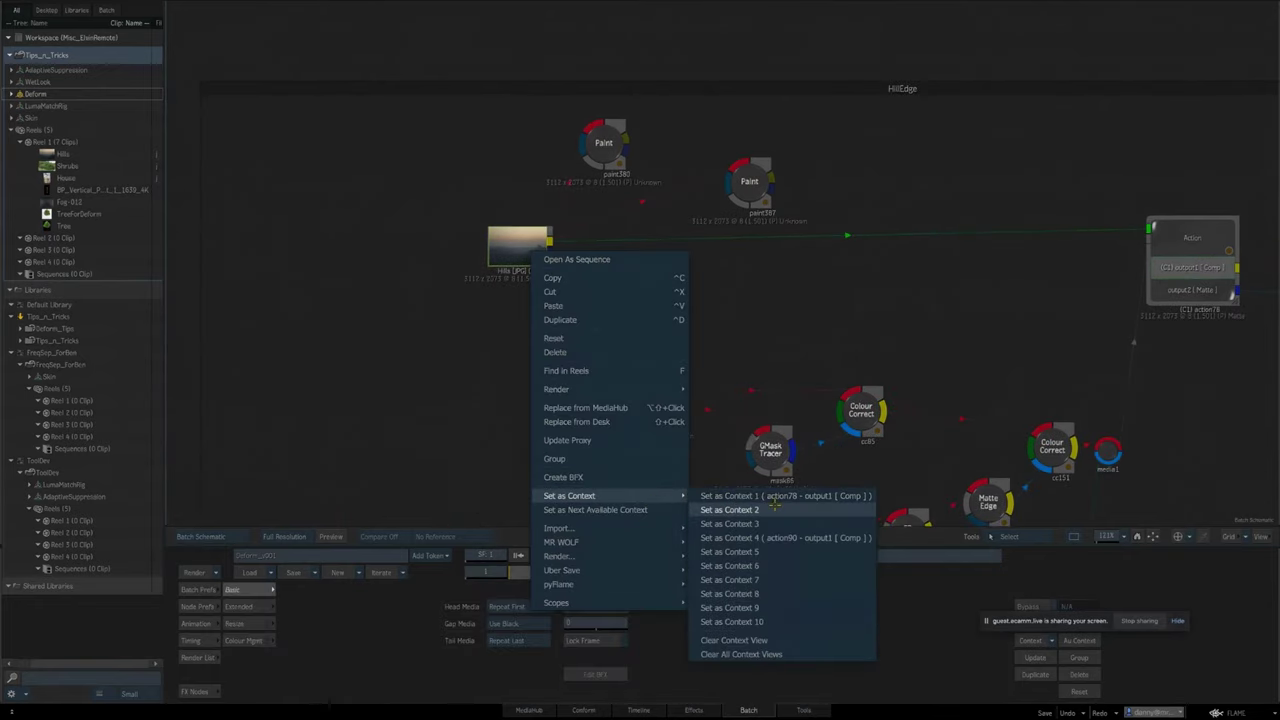
{"action": "left_click", "coordinate": [775, 496]}
Set the Regrain node at the end of the HillEdge setup as Context 2.
{"action": "left_click", "coordinate": [706, 268]}
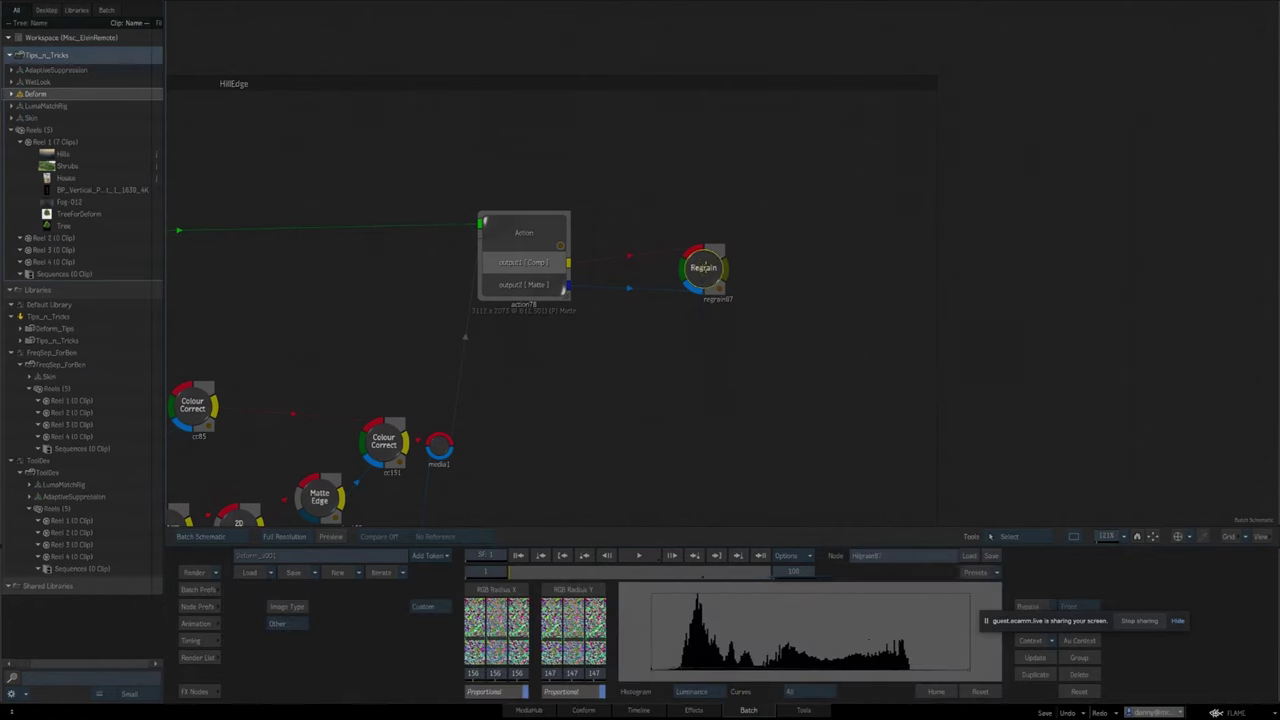
{"action": "right_click", "coordinate": [711, 271]}
{"action": "mouse_move", "coordinate": [794, 458]}
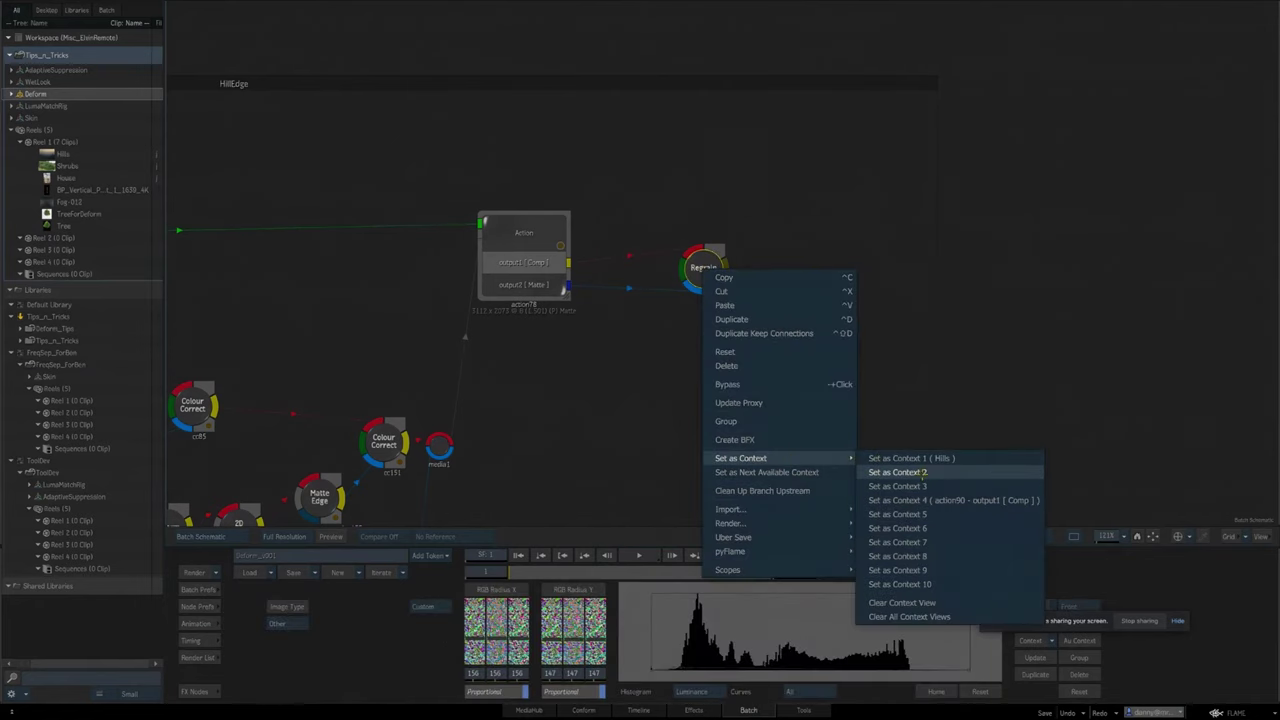
{"action": "left_click", "coordinate": [878, 471]}
Compare the original hills in Context 1 with the composite in Context 2 around the added ridge, then return to the schematic.
{"action": "key", "text": "1"}
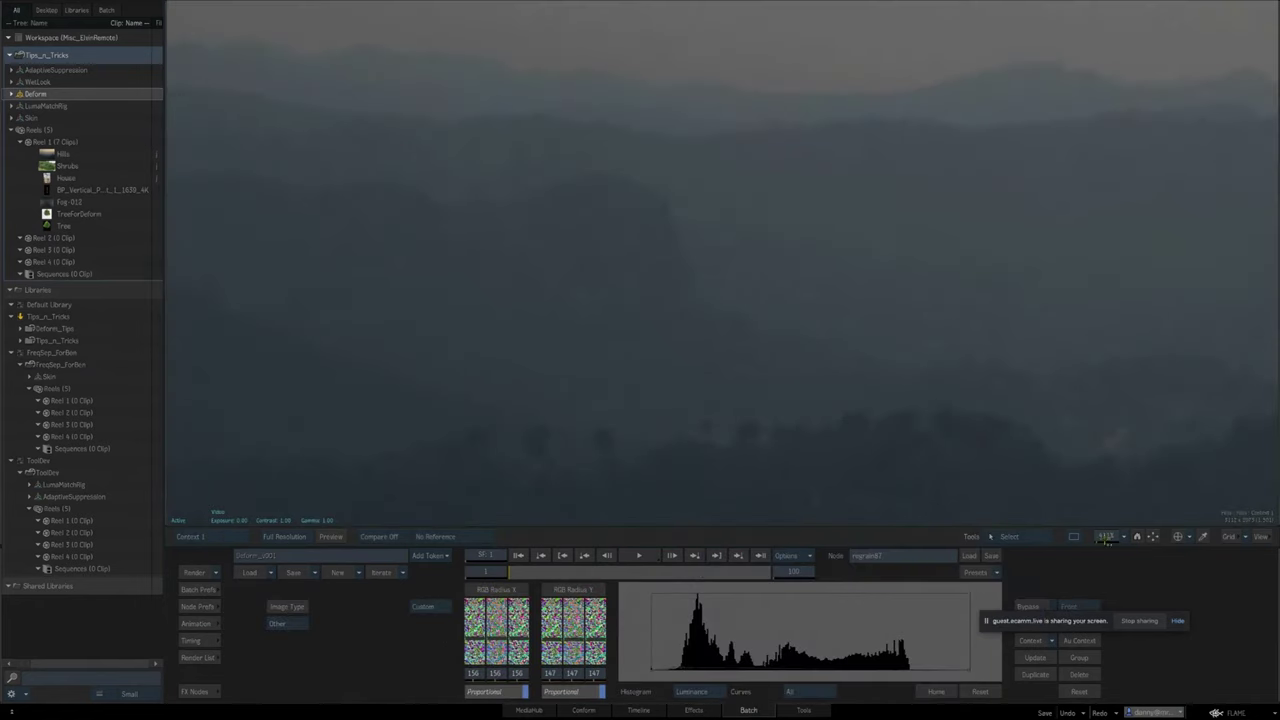
{"action": "left_click_drag", "start_coordinate": [1107, 540], "coordinate": [1000, 494]}
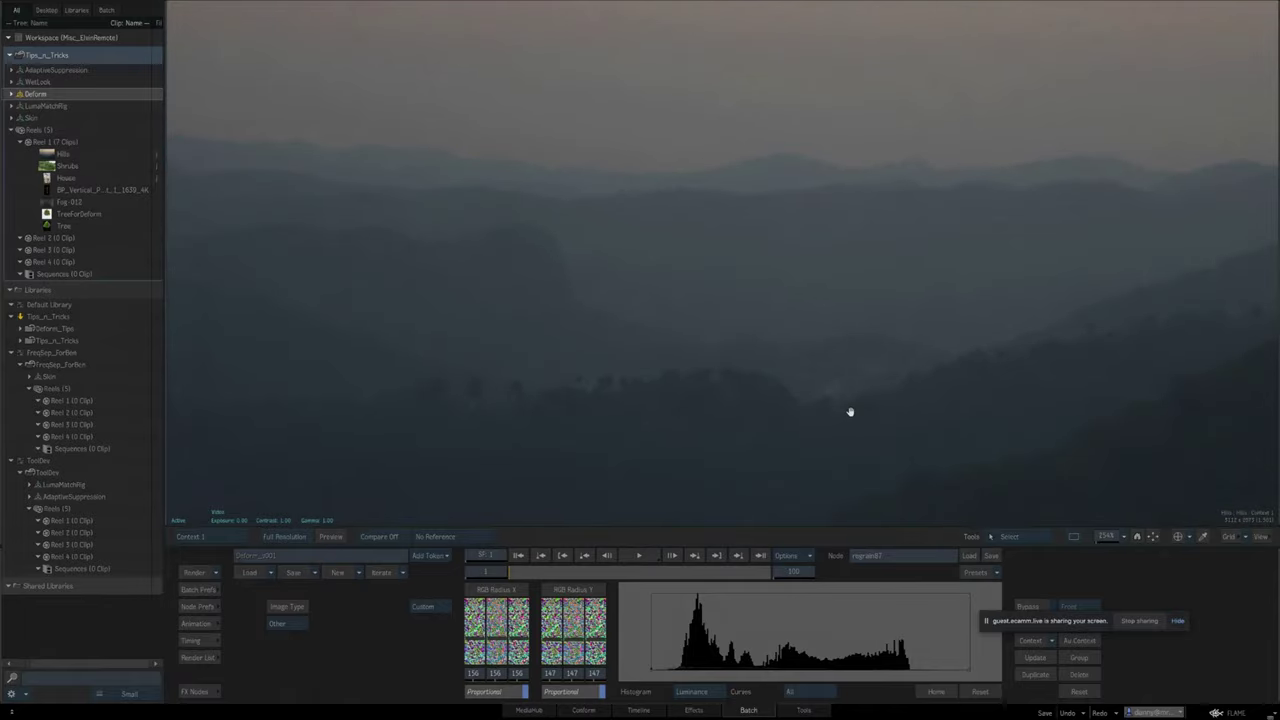
{"action": "key", "text": "F4"}
{"action": "left_click_drag", "start_coordinate": [1107, 538], "coordinate": [1169, 533]}
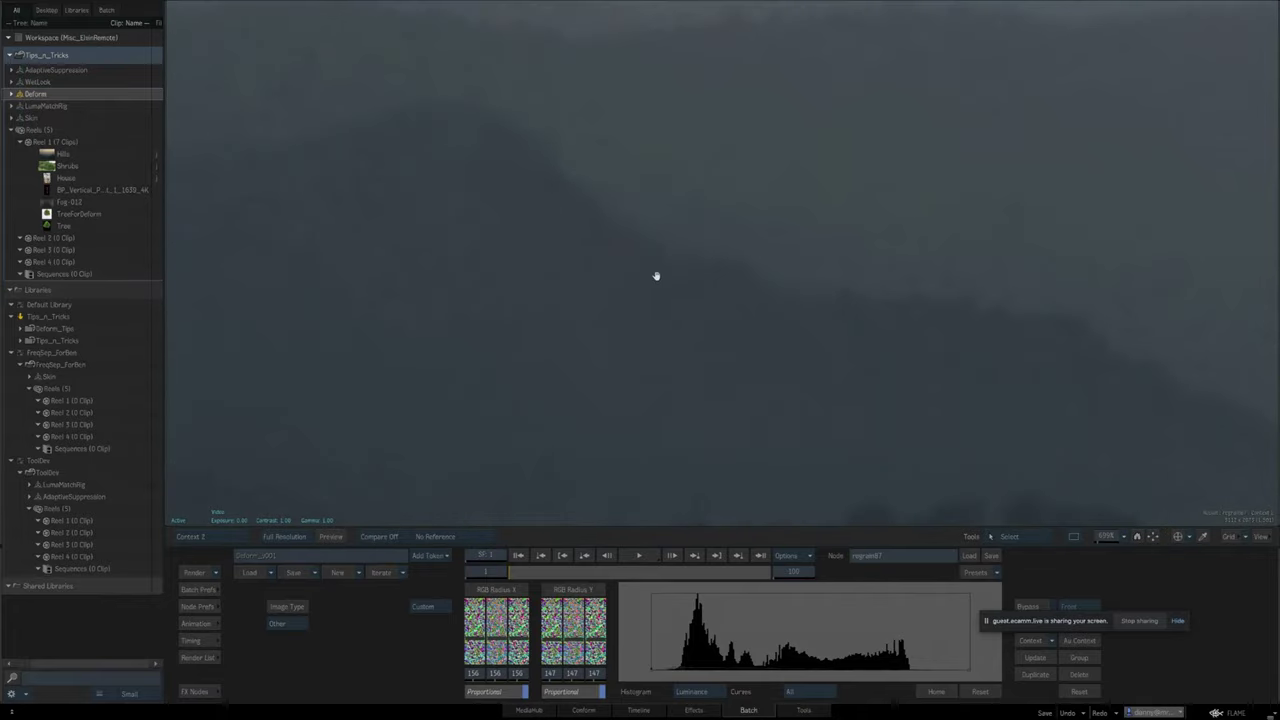
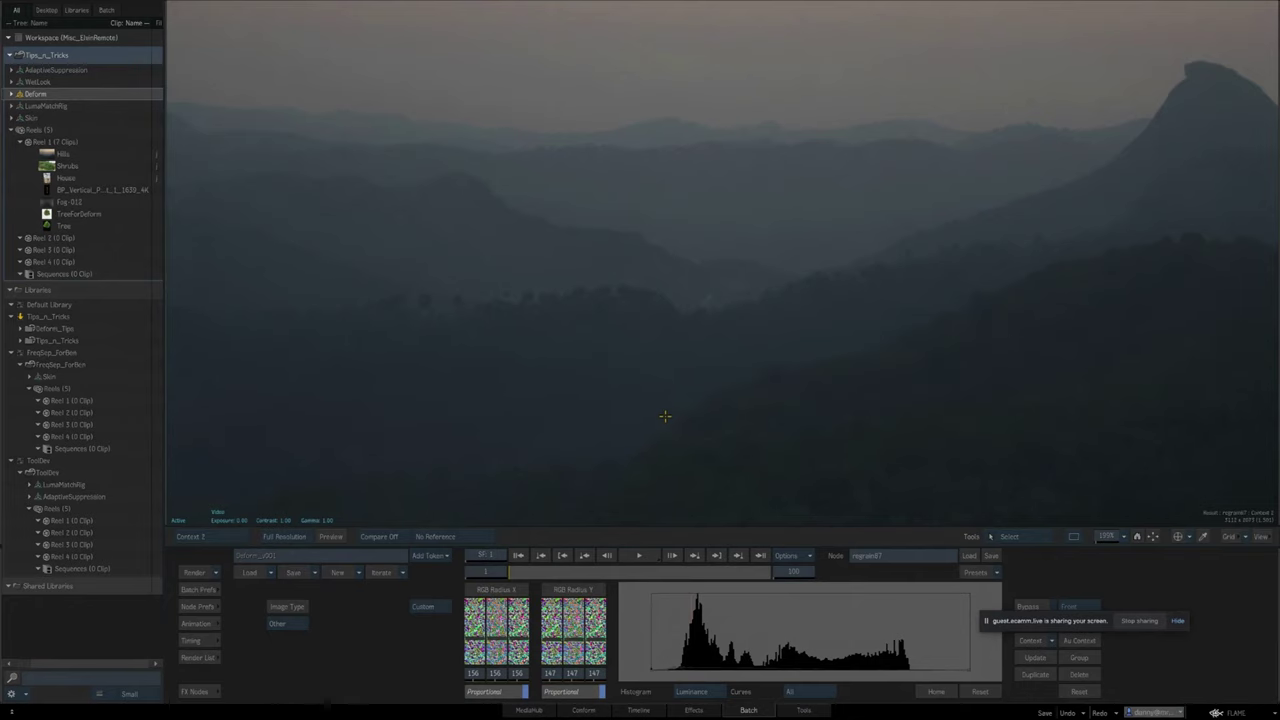
{"action": "key", "text": "Escape"}
Locate the WeDemandAShrubbery setup and its source clips in the batch schematic.
{"action": "left_click_drag", "start_coordinate": [607, 403], "coordinate": [848, 259]}
{"action": "left_click_drag", "start_coordinate": [1106, 537], "coordinate": [1066, 537]}
{"action": "left_click_drag", "start_coordinate": [718, 343], "coordinate": [860, 135]}
{"action": "left_click_drag", "start_coordinate": [713, 441], "coordinate": [710, 296]}
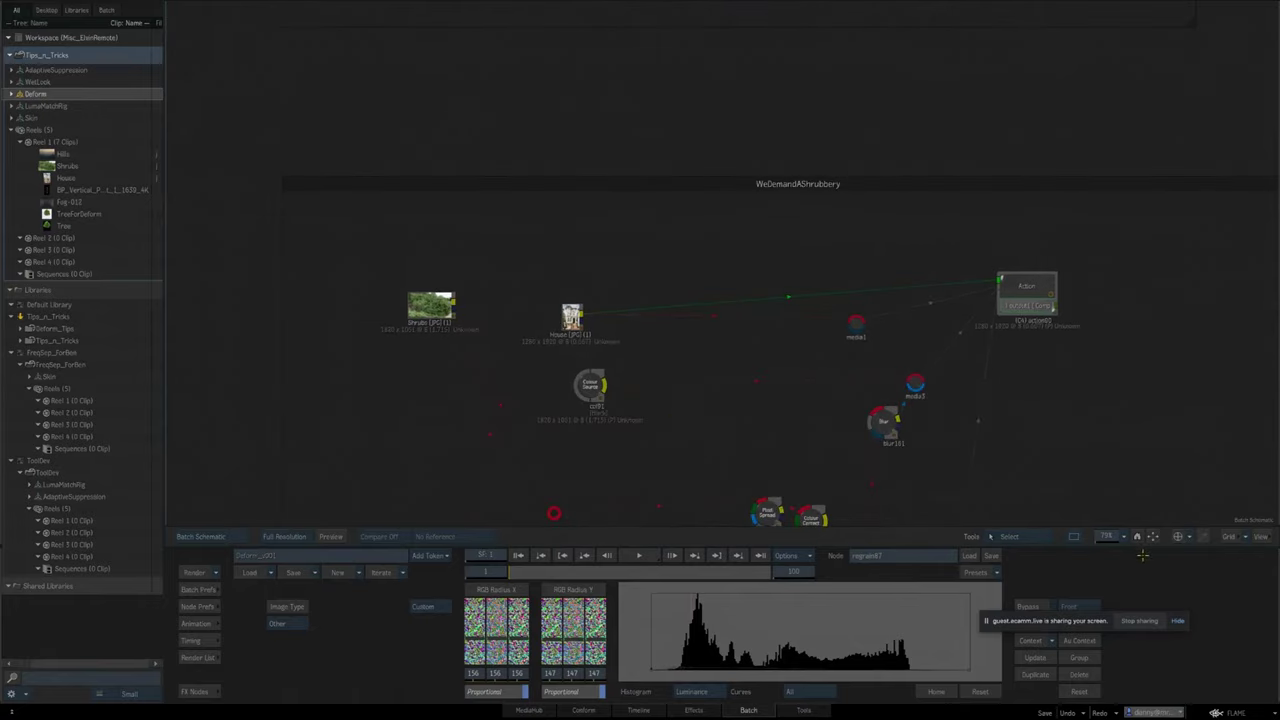
{"action": "left_click_drag", "start_coordinate": [1102, 535], "coordinate": [1140, 535]}
{"action": "left_click_drag", "start_coordinate": [388, 506], "coordinate": [655, 469]}
View the Shrubs source clip full frame and return to the batch schematic.
{"action": "left_click", "coordinate": [560, 285]}
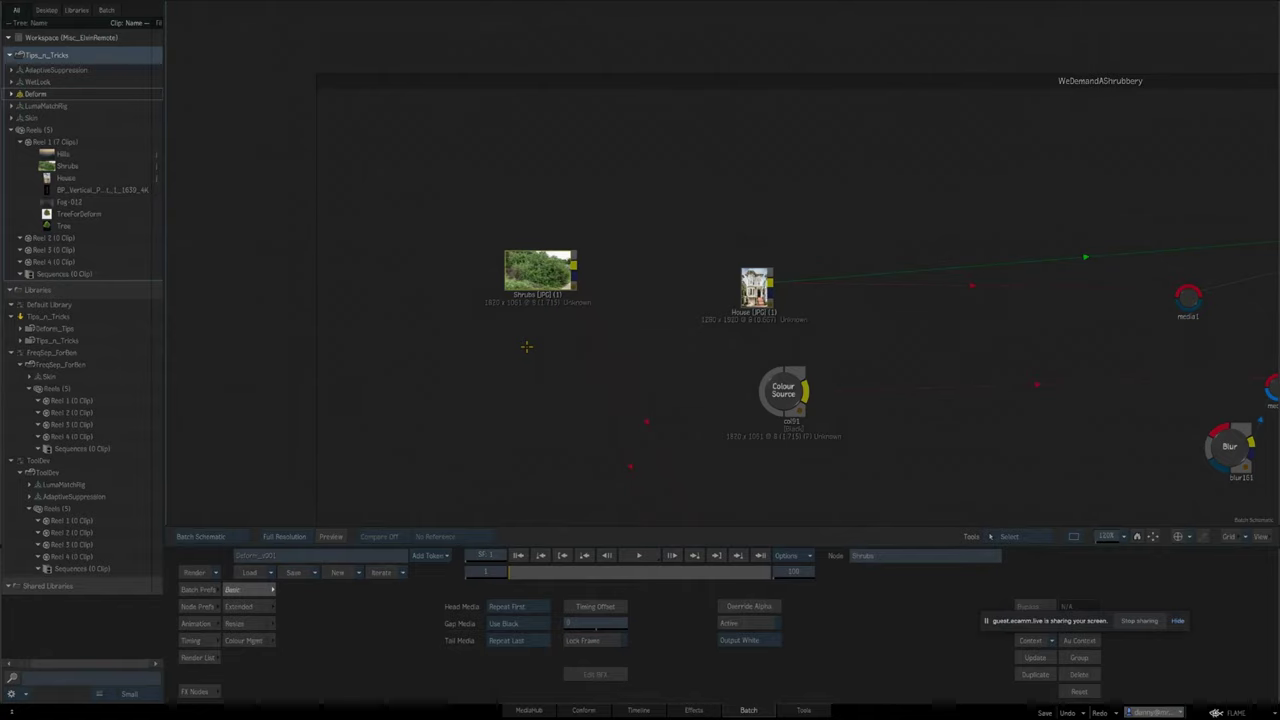
{"action": "left_click_drag", "start_coordinate": [1097, 537], "coordinate": [1211, 537]}
{"action": "left_click_drag", "start_coordinate": [652, 427], "coordinate": [886, 436]}
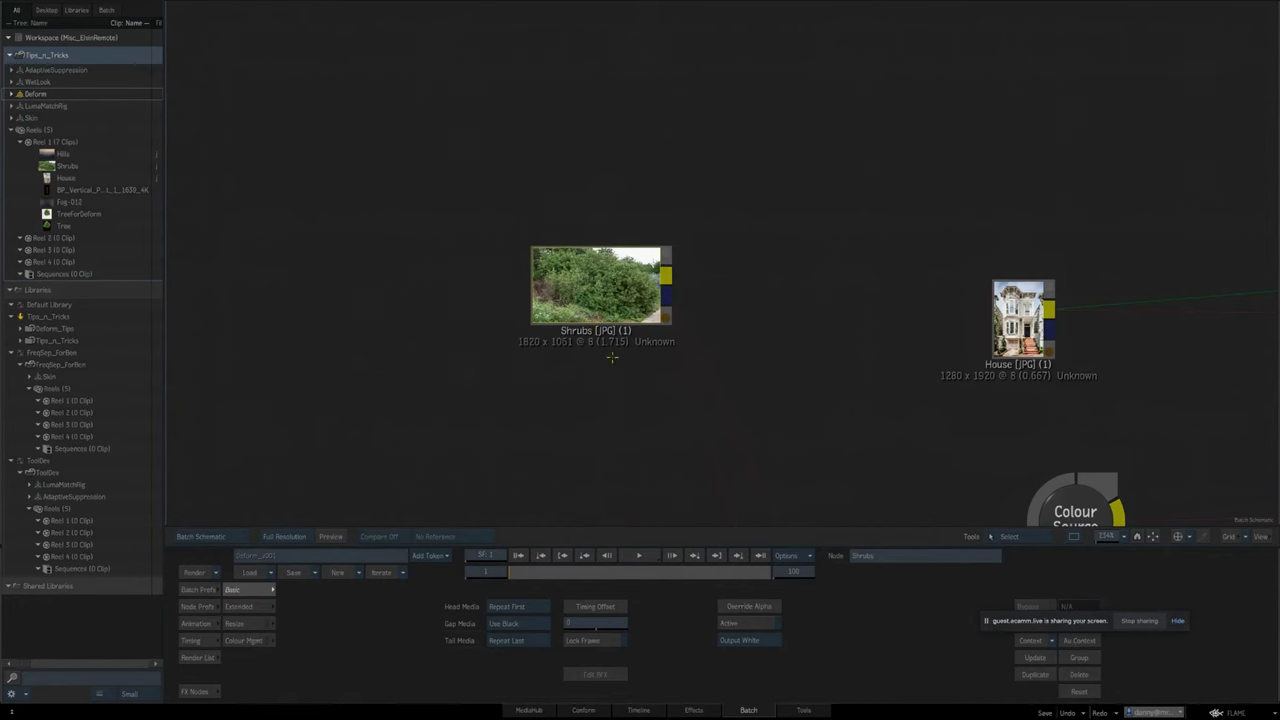
{"action": "key", "text": "F1"}
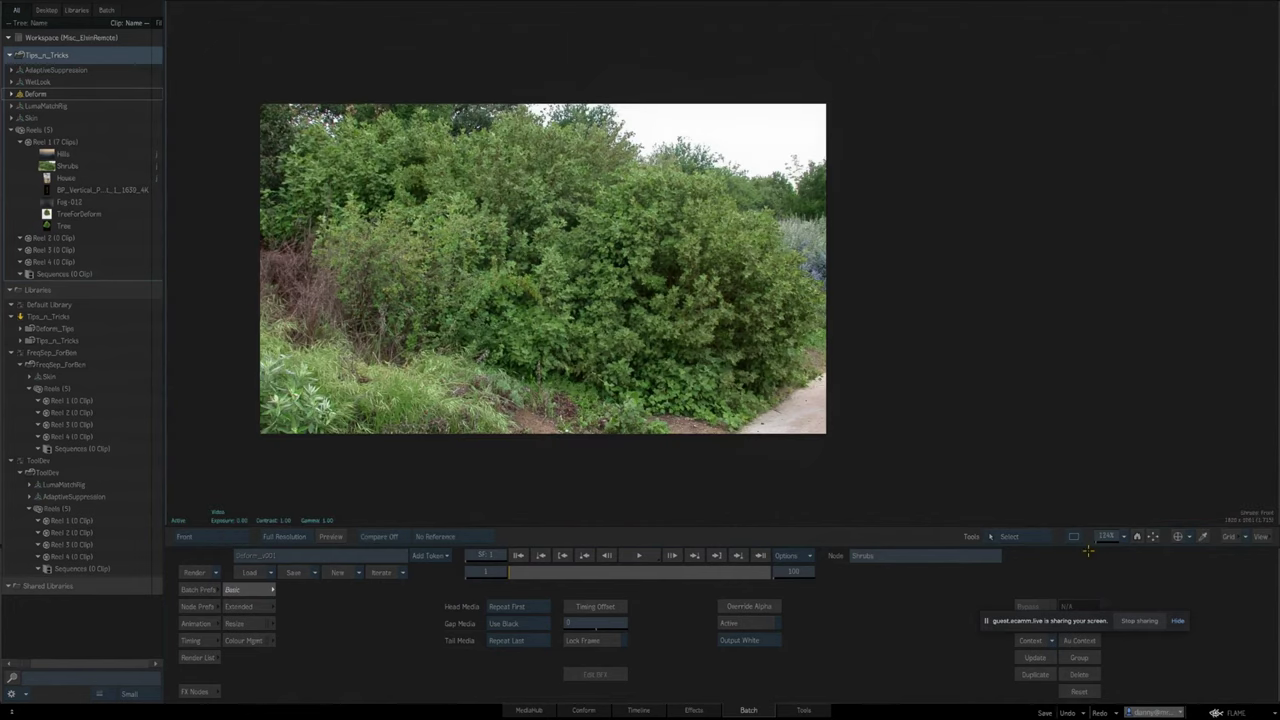
{"action": "key", "text": "F4"}
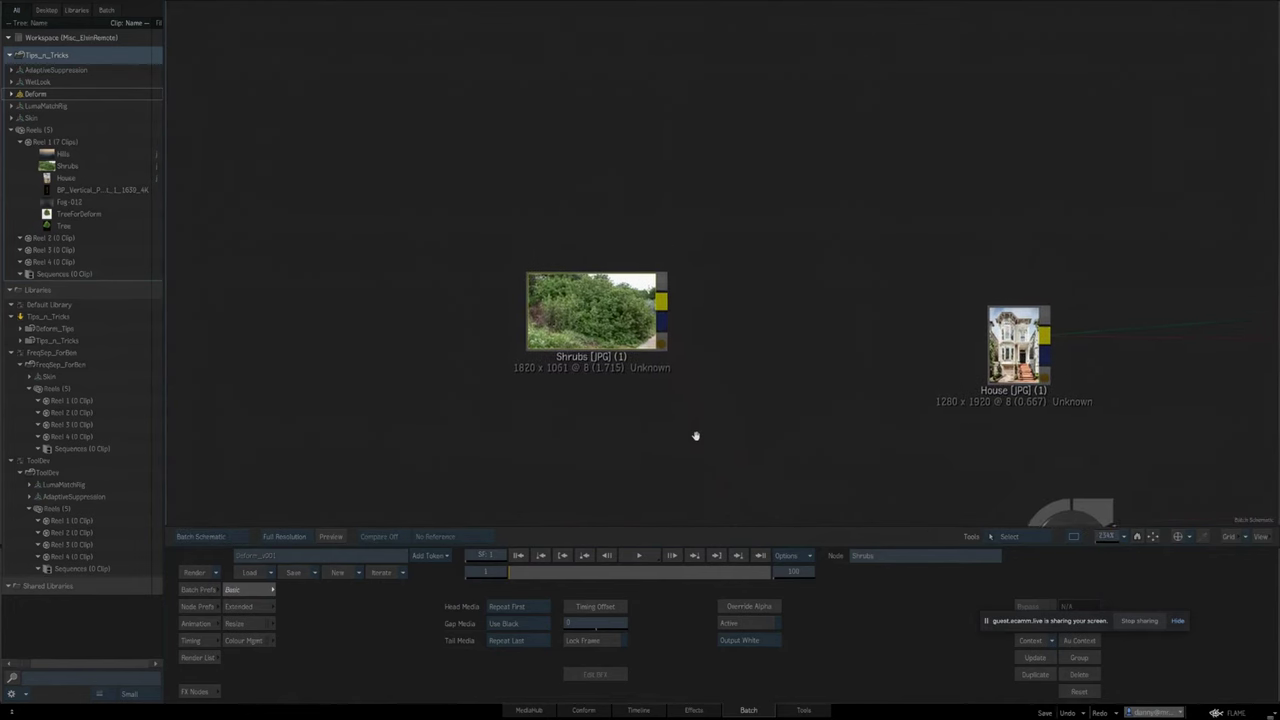
{"action": "left_click_drag", "start_coordinate": [781, 404], "coordinate": [608, 386]}
{"action": "key", "text": "F4"}
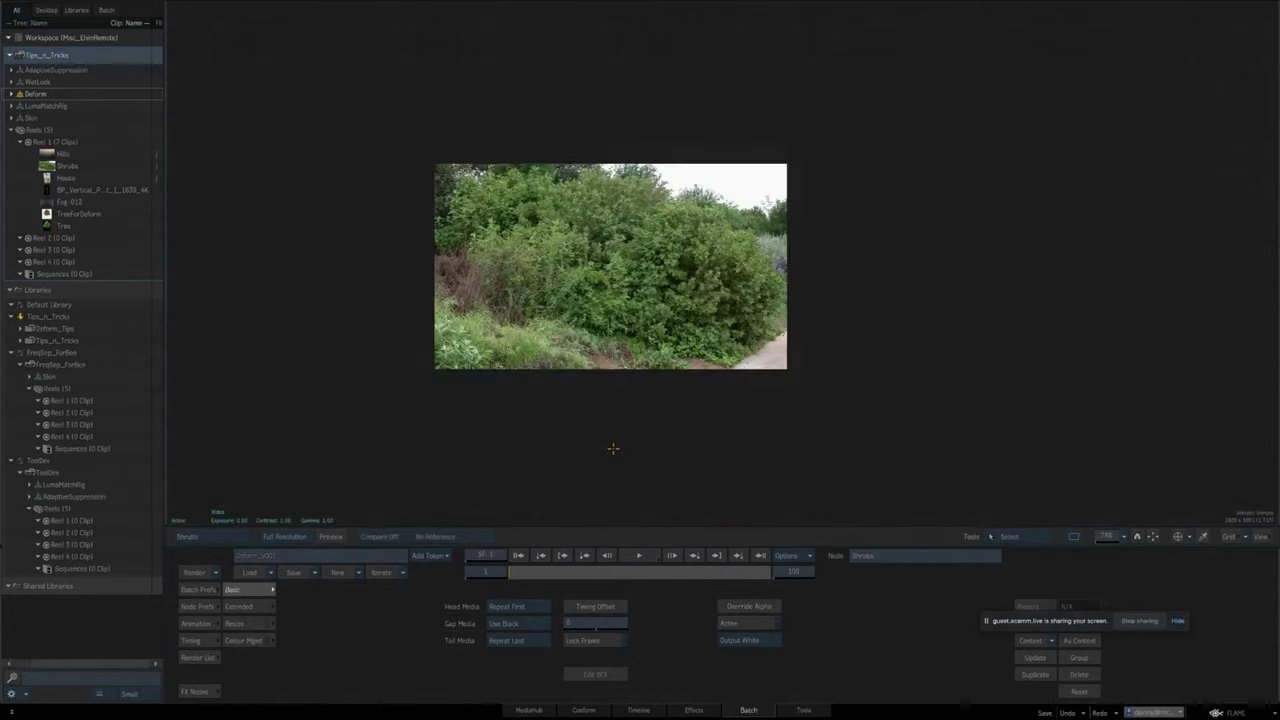
{"action": "key", "text": "F4"}
View the House clip and examine the garage, plants and front steps close up, then return to the schematic.
{"action": "left_click_drag", "start_coordinate": [691, 457], "coordinate": [511, 449]}
{"action": "left_click", "coordinate": [700, 353]}
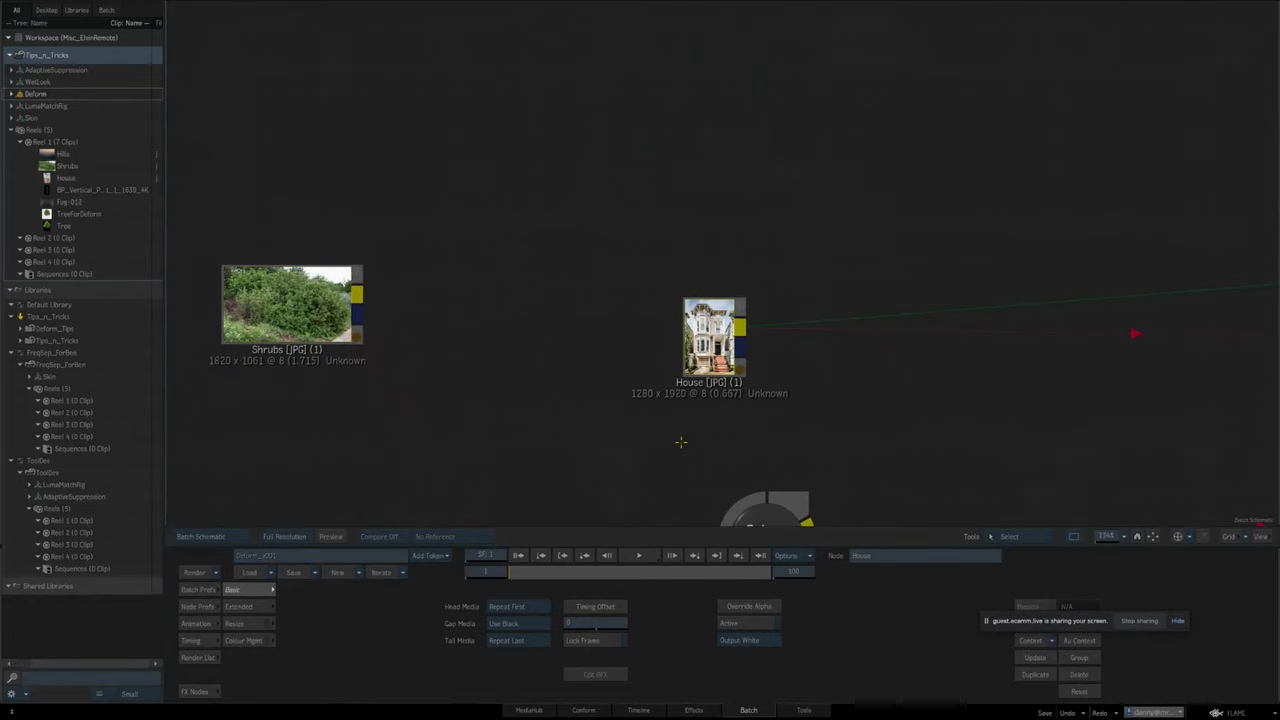
{"action": "key", "text": "F4"}
{"action": "left_click_drag", "start_coordinate": [695, 426], "coordinate": [700, 452]}
{"action": "left_click_drag", "start_coordinate": [1112, 539], "coordinate": [1196, 539]}
{"action": "left_click_drag", "start_coordinate": [722, 400], "coordinate": [819, 310]}
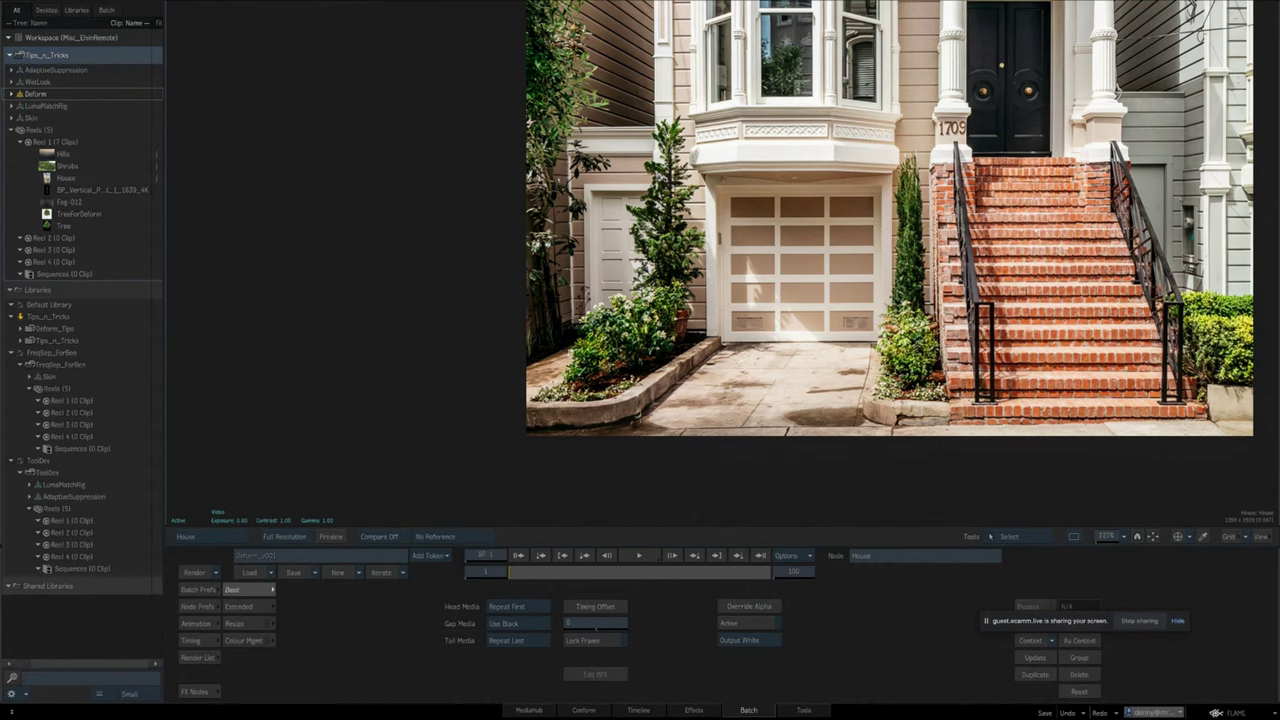
{"action": "key", "text": "Escape"}
View the GMask Tracer's mask outline over the Shrubs image and examine how it surrounds the bush.
{"action": "left_click_drag", "start_coordinate": [594, 466], "coordinate": [506, 273]}
{"action": "left_click_drag", "start_coordinate": [1106, 538], "coordinate": [1040, 538]}
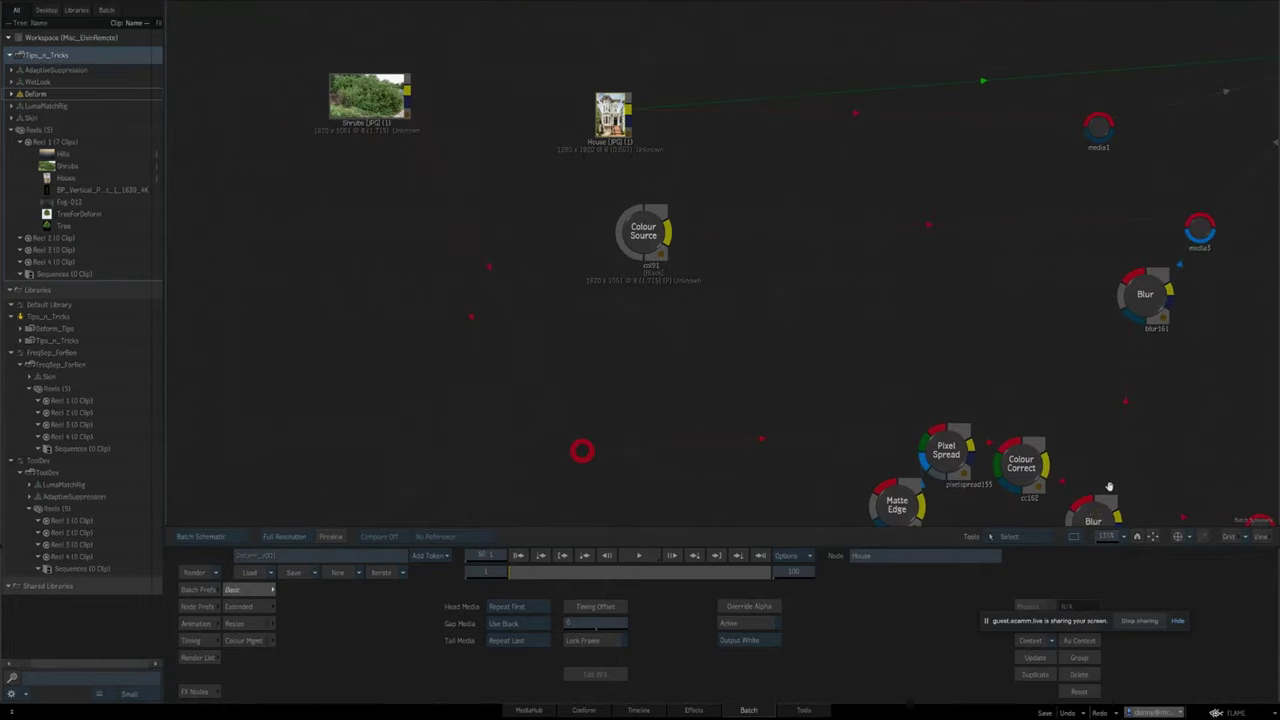
{"action": "left_click_drag", "start_coordinate": [1109, 487], "coordinate": [948, 372]}
{"action": "left_click_drag", "start_coordinate": [648, 338], "coordinate": [672, 375]}
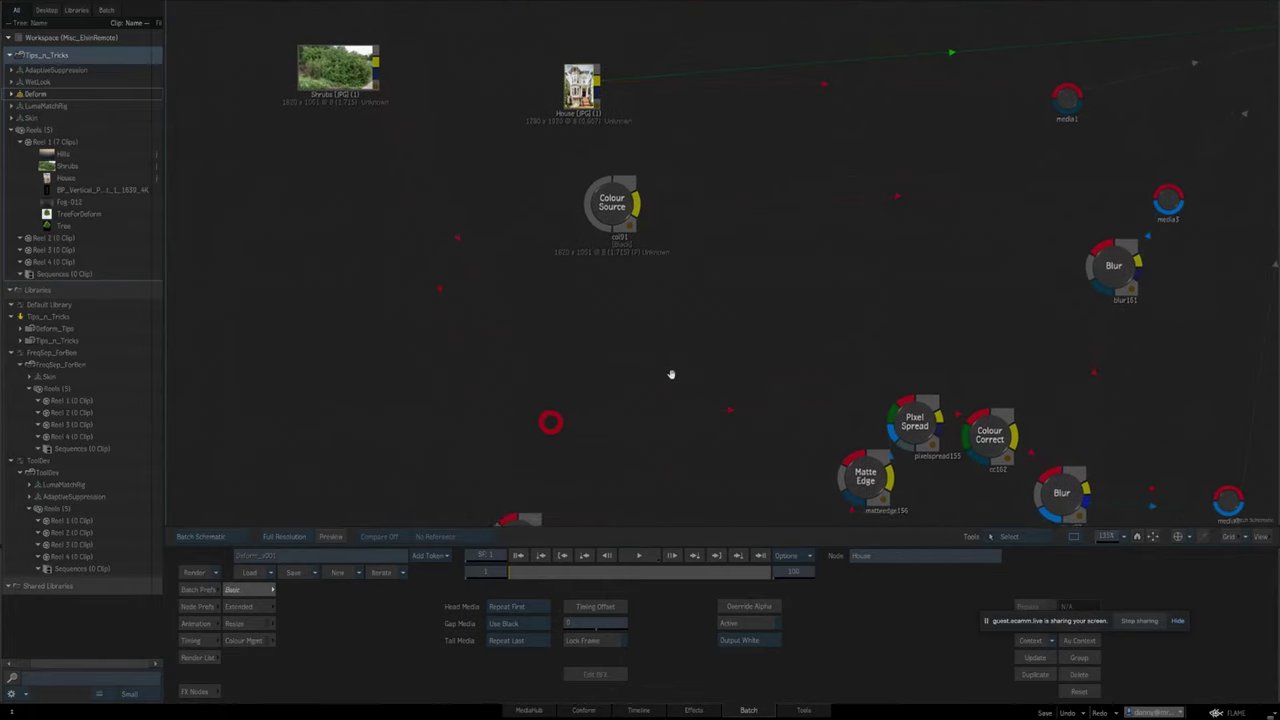
{"action": "scroll", "coordinate": [669, 383], "scroll_direction": "down", "scroll_amount": 5}
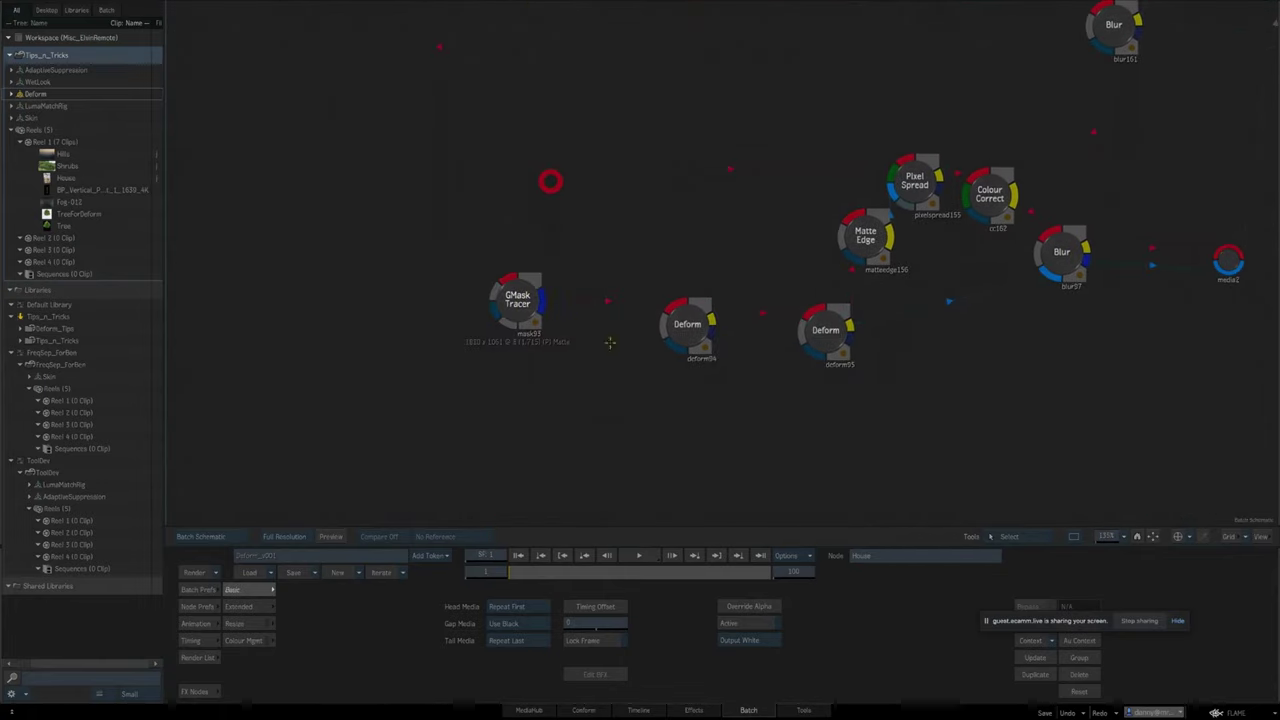
{"action": "left_click", "coordinate": [518, 300]}
{"action": "key", "text": "F4"}
{"action": "key", "text": "F1"}
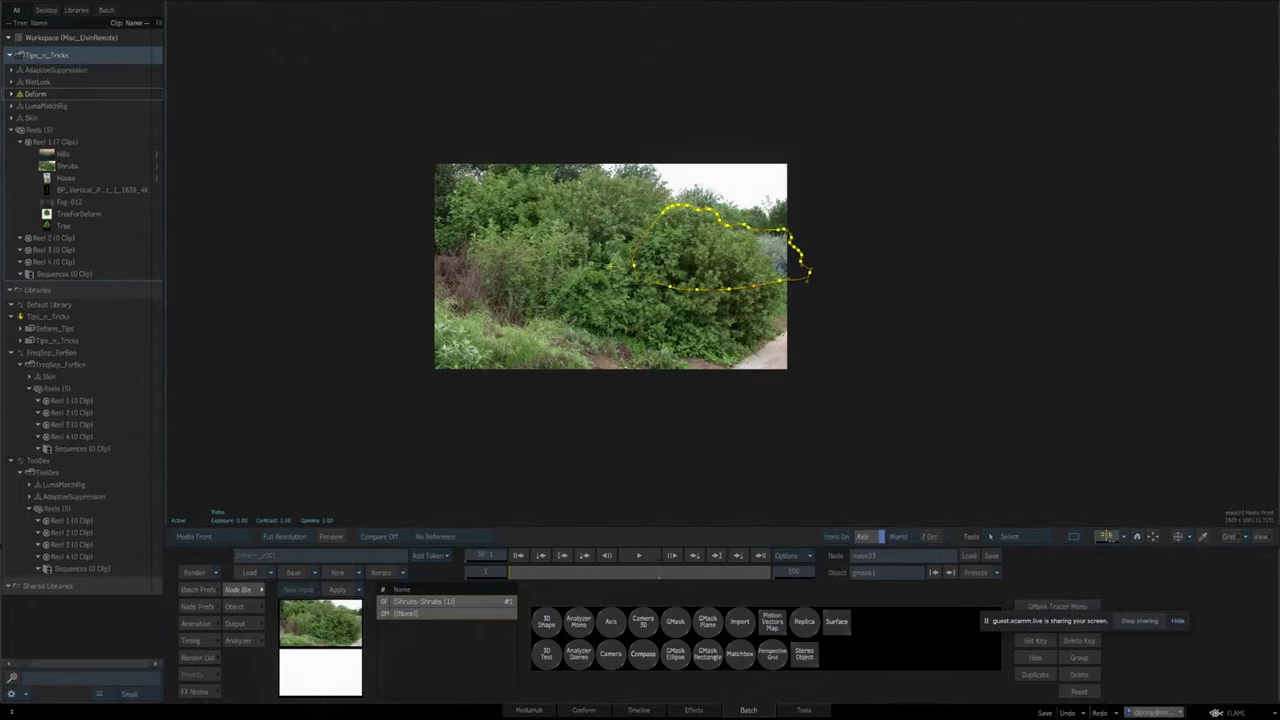
{"action": "mouse_move", "coordinate": [1106, 536]}
{"action": "left_mouse_down"}
{"action": "mouse_move", "coordinate": [1120, 534]}
{"action": "mouse_move", "coordinate": [1106, 526]}
{"action": "left_mouse_up"}
{"action": "left_click_drag", "start_coordinate": [1097, 433], "coordinate": [1111, 534]}
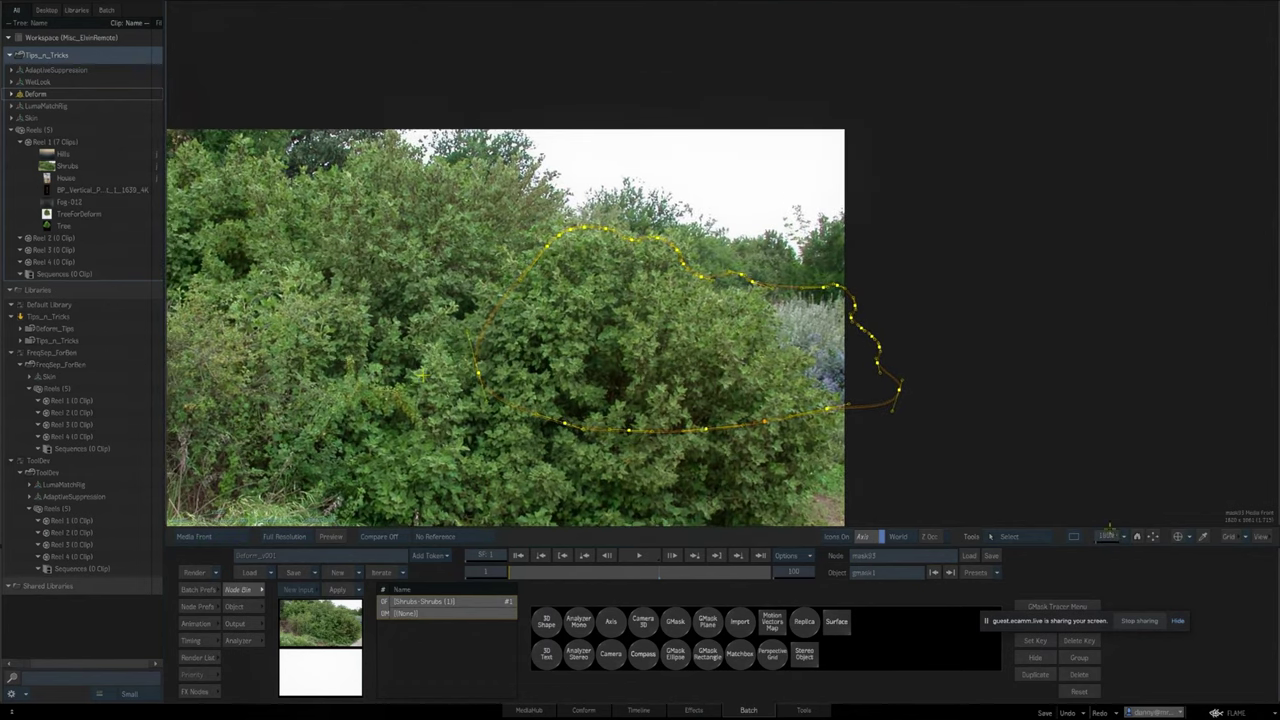
{"action": "left_click_drag", "start_coordinate": [1070, 493], "coordinate": [1073, 453]}
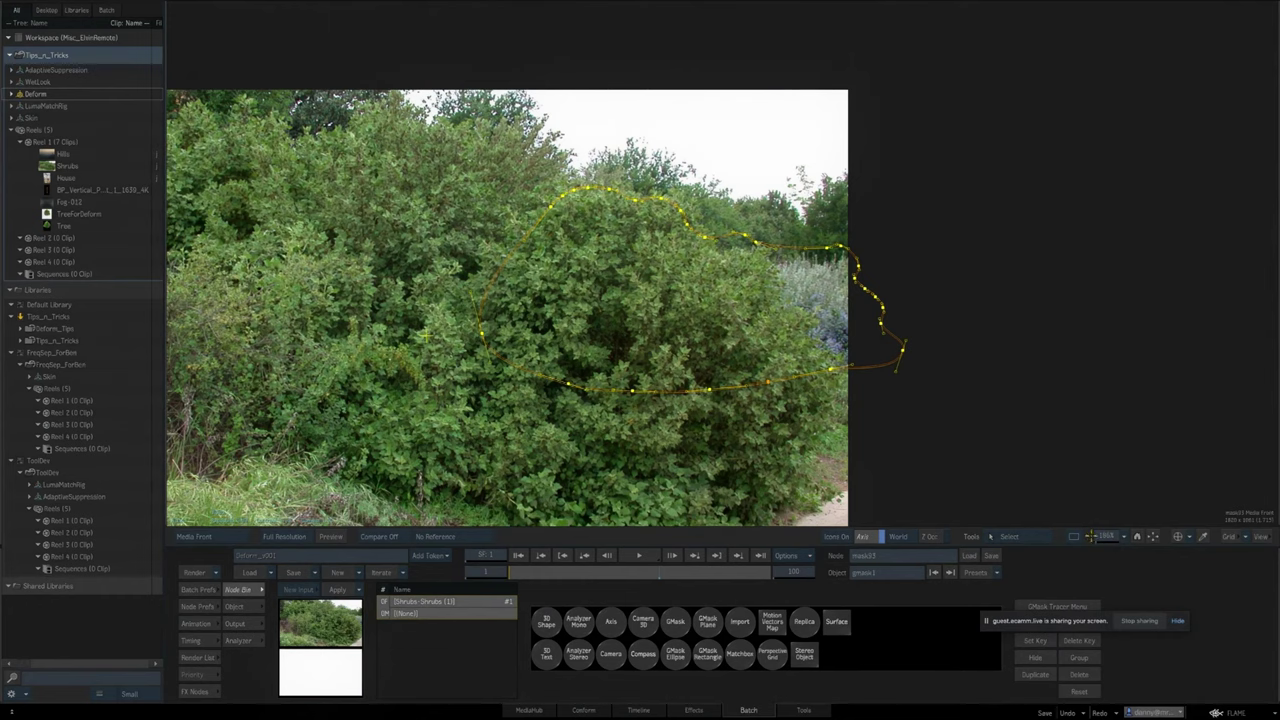
{"action": "left_click_drag", "start_coordinate": [1102, 540], "coordinate": [1098, 543]}
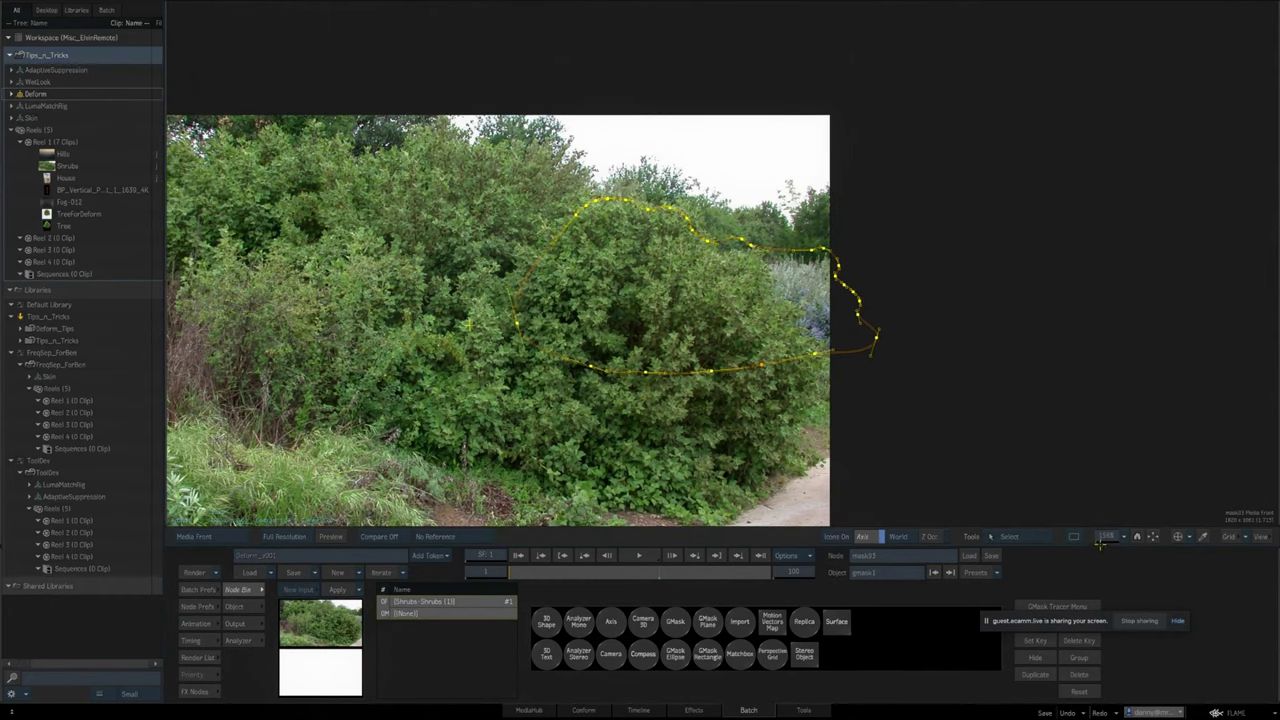
{"action": "left_click_drag", "start_coordinate": [1100, 540], "coordinate": [1106, 540]}
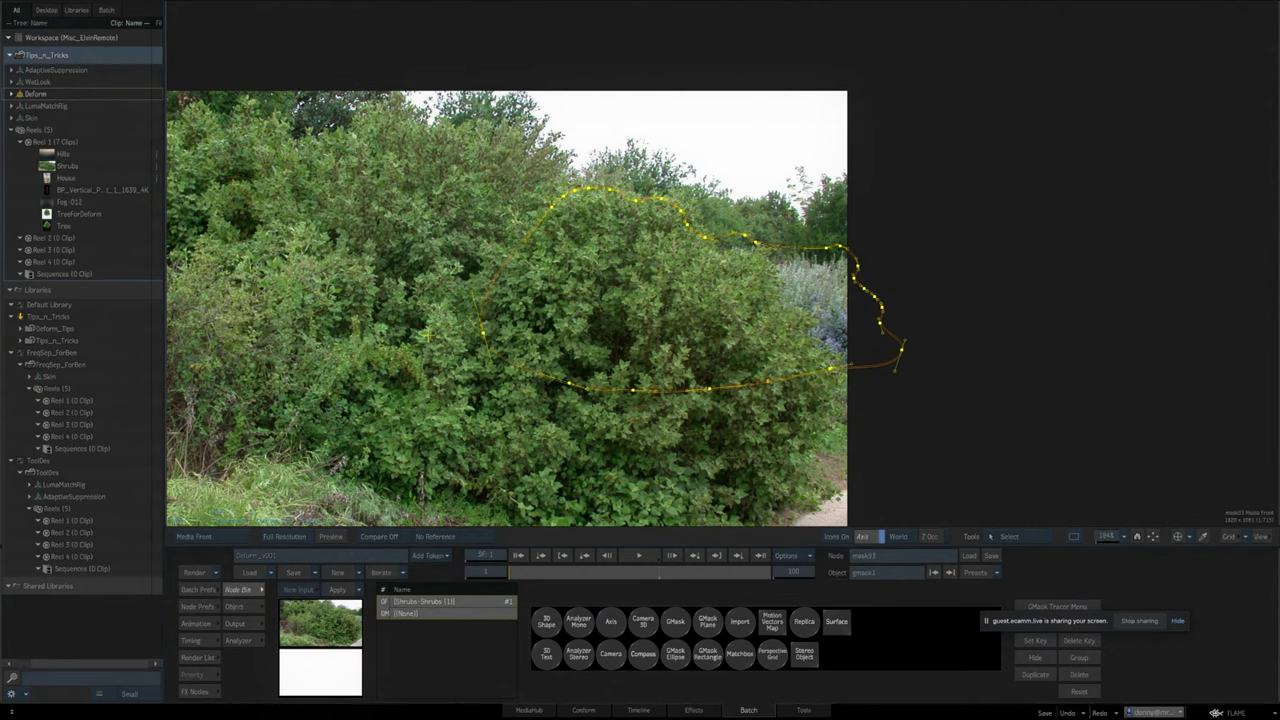
{"action": "key", "text": "Escape"}
Compare the input matte of the first Deform node after the GMask Tracer with its result, then return to the schematic.
{"action": "left_click_drag", "start_coordinate": [687, 429], "coordinate": [587, 439]}
{"action": "left_click", "coordinate": [590, 345]}
{"action": "key", "text": "F1"}
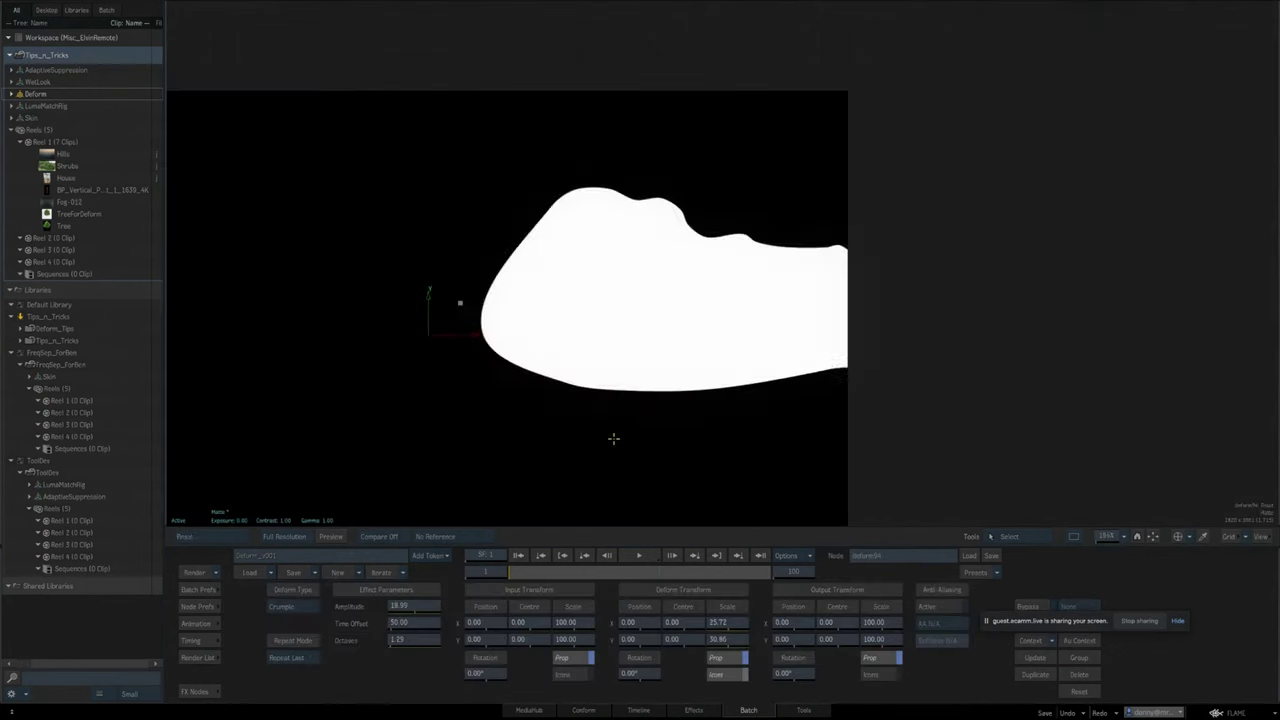
{"action": "key", "text": "F4"}
{"action": "key", "text": "F1"}
{"action": "key", "text": "F4"}
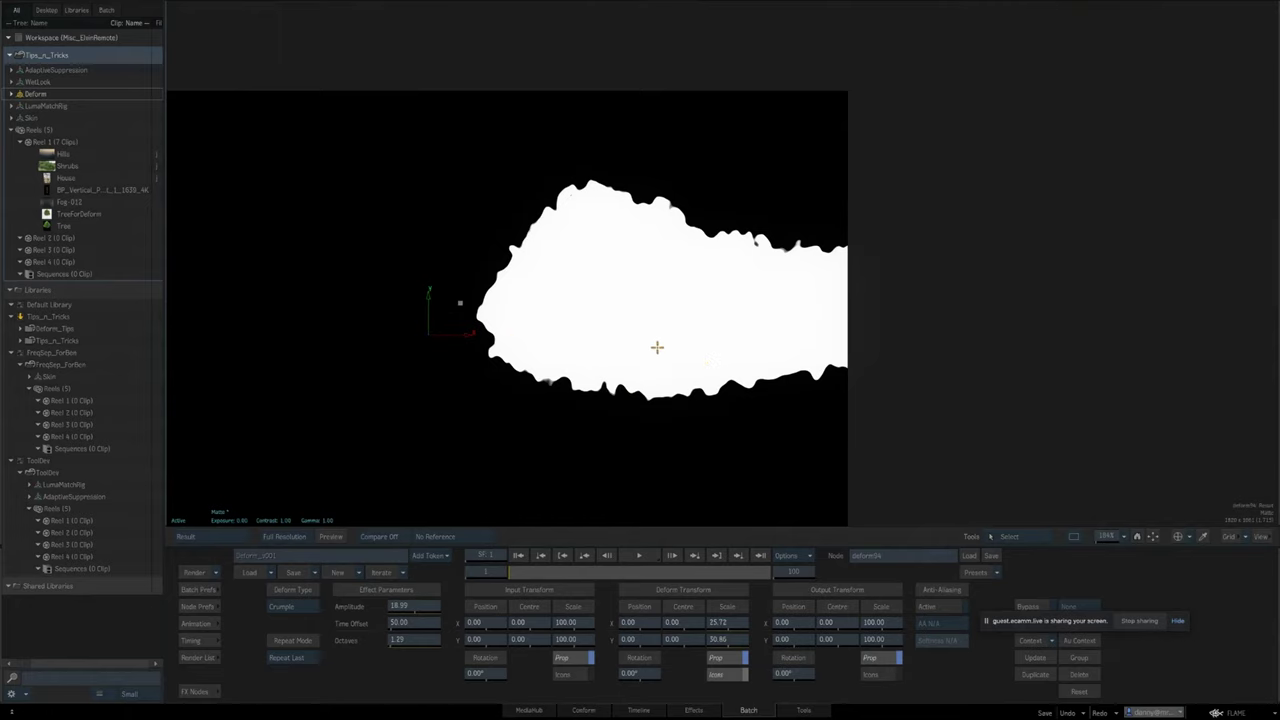
{"action": "key", "text": "F3"}
{"action": "key", "text": "F4"}
{"action": "key", "text": "Escape"}
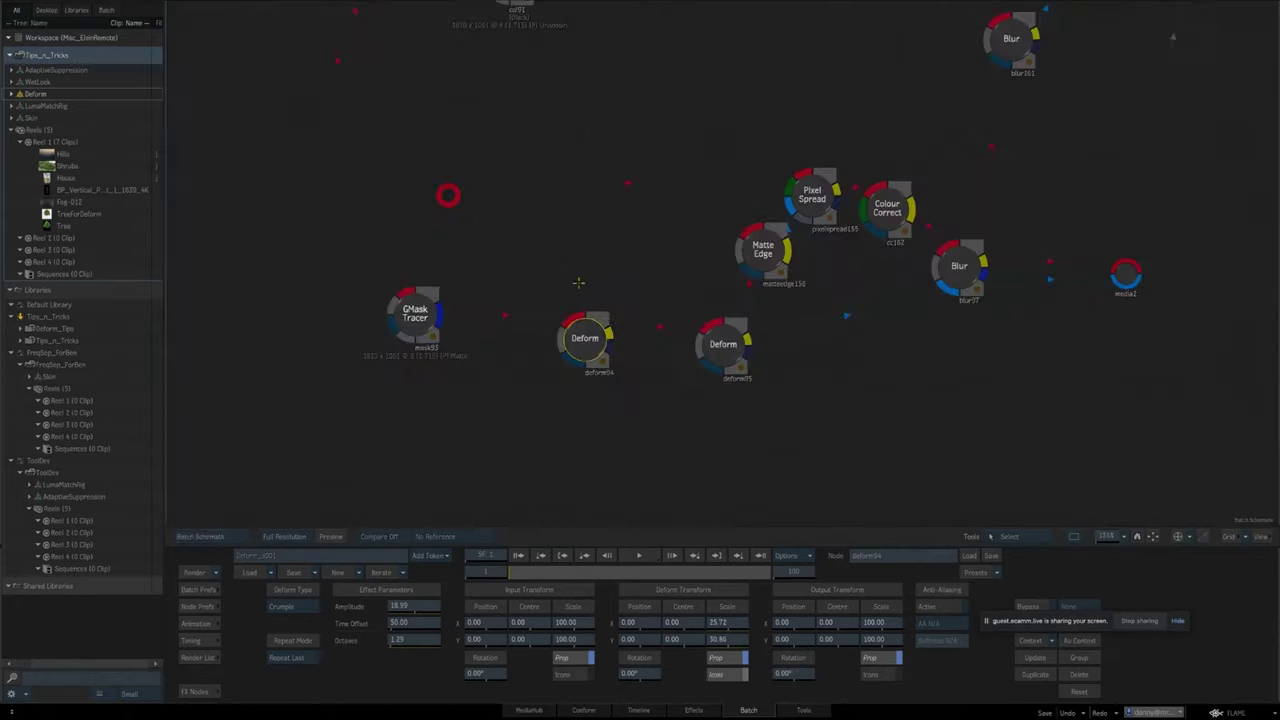
{"action": "key", "text": "F3"}
{"action": "key", "text": "F4"}
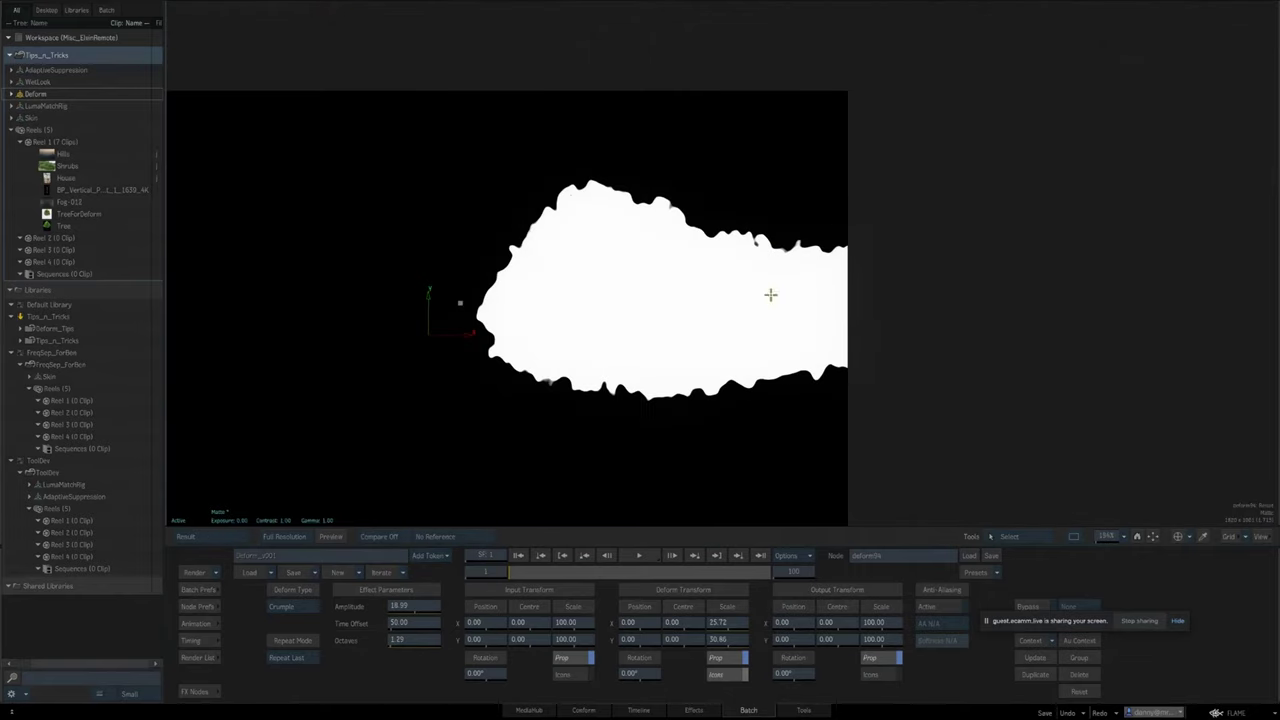
{"action": "key", "text": "Tab"}
Compare the second Deform node's input matte with its result, examining the upper and lower edges close up.
{"action": "left_click_drag", "start_coordinate": [649, 435], "coordinate": [629, 451]}
{"action": "left_click", "coordinate": [641, 372]}
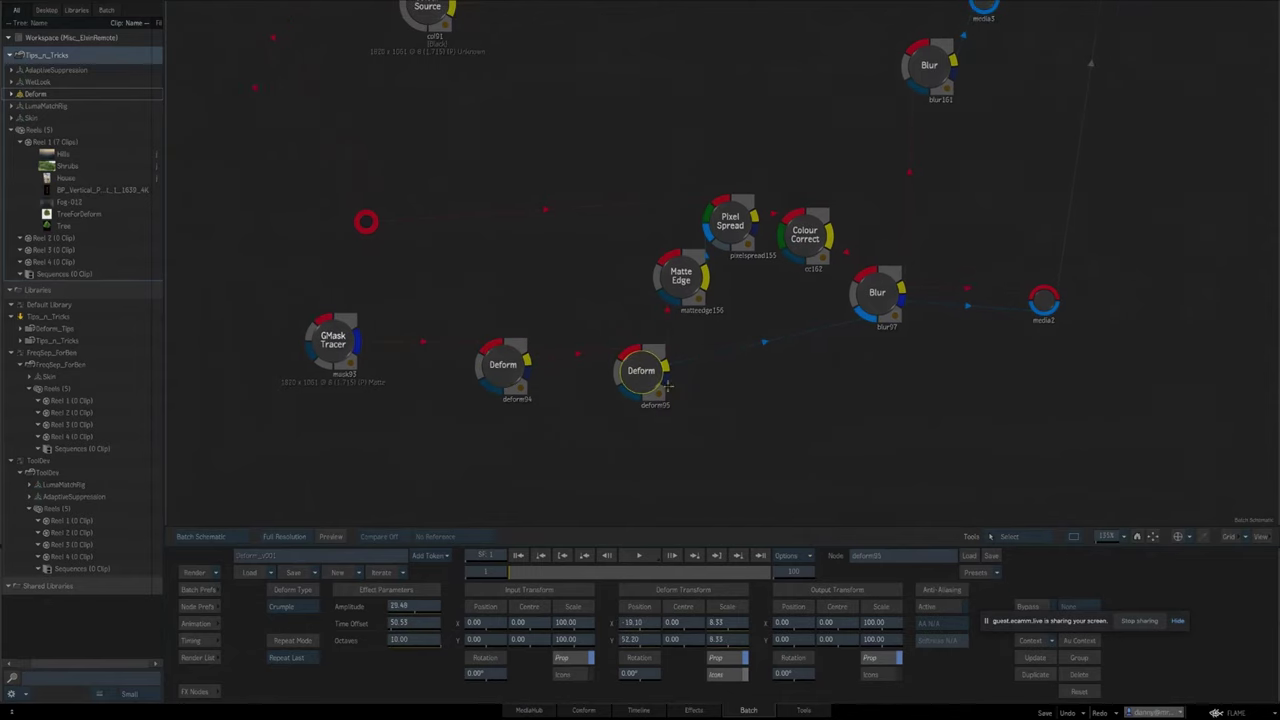
{"action": "key", "text": "F4"}
{"action": "left_click_drag", "start_coordinate": [1108, 537], "coordinate": [1165, 531]}
{"action": "left_click_drag", "start_coordinate": [686, 219], "coordinate": [859, 450]}
{"action": "key", "text": "F1"}
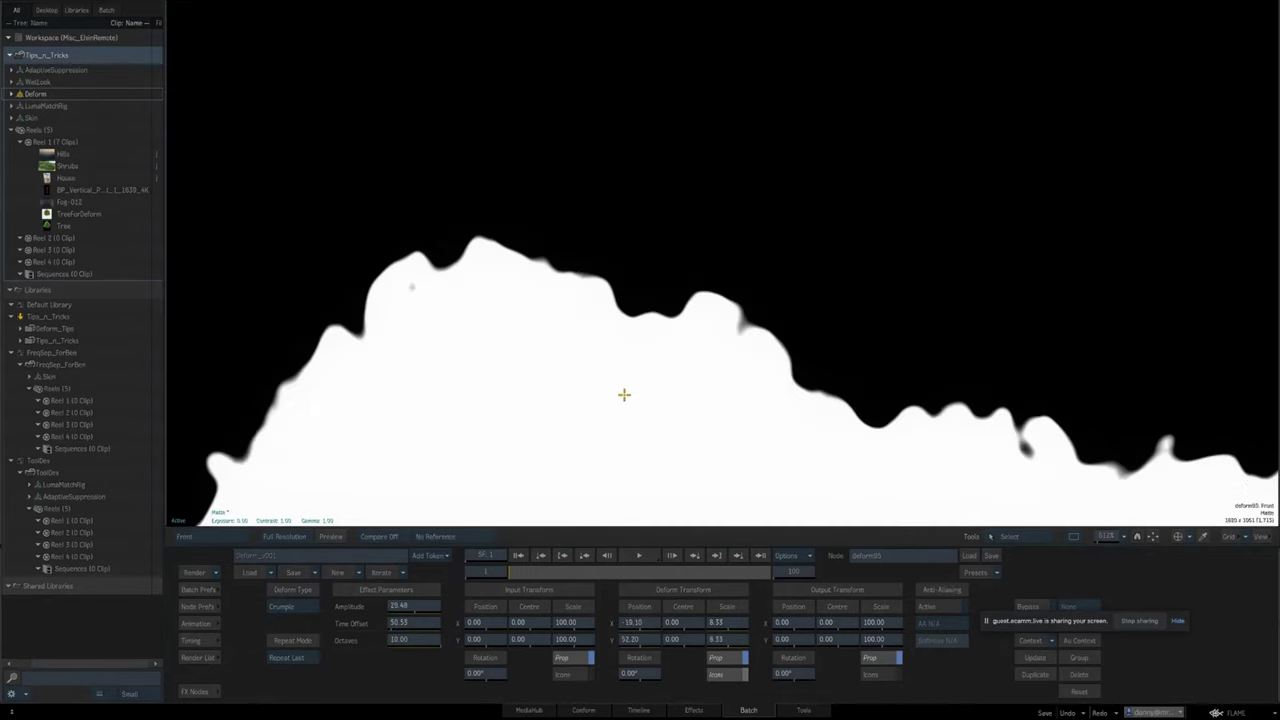
{"action": "key", "text": "F4"}
{"action": "left_click_drag", "start_coordinate": [523, 399], "coordinate": [629, 326]}
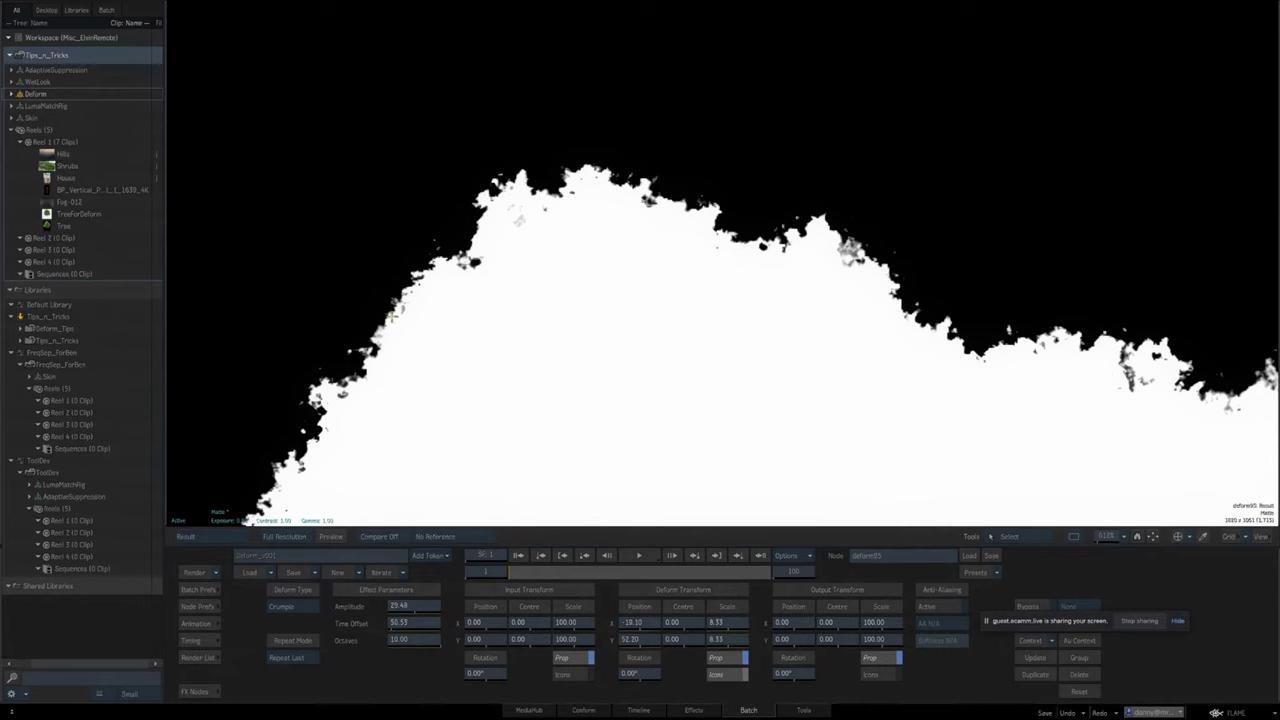
{"action": "left_click_drag", "start_coordinate": [574, 398], "coordinate": [784, 338]}
{"action": "left_click_drag", "start_coordinate": [637, 430], "coordinate": [453, 262]}
{"action": "left_click_drag", "start_coordinate": [622, 385], "coordinate": [789, 234]}
{"action": "key", "text": "F1"}
{"action": "key", "text": "F4"}
{"action": "left_click_drag", "start_coordinate": [806, 509], "coordinate": [657, 497]}
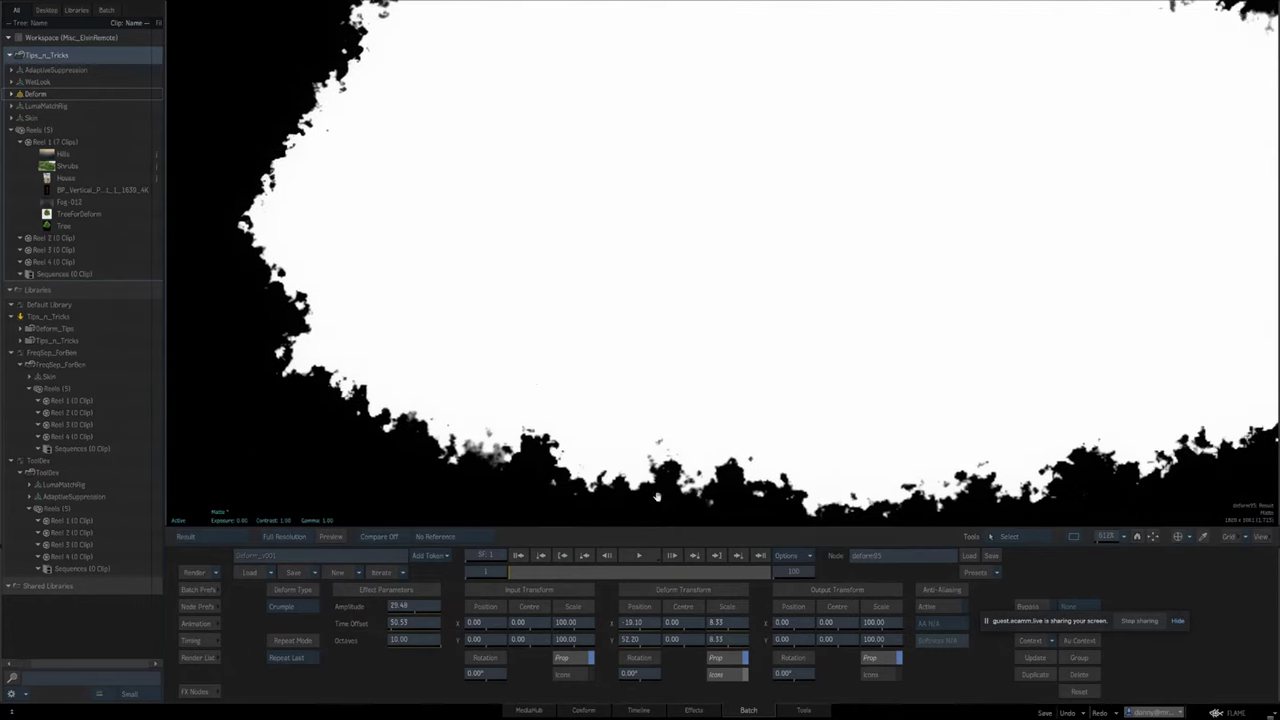
{"action": "key", "text": "Escape"}
View the Pixel Spread node's result, examine the stretched bush edges and the whole Shrubs frame, and return to the schematic.
{"action": "left_click_drag", "start_coordinate": [920, 404], "coordinate": [691, 426]}
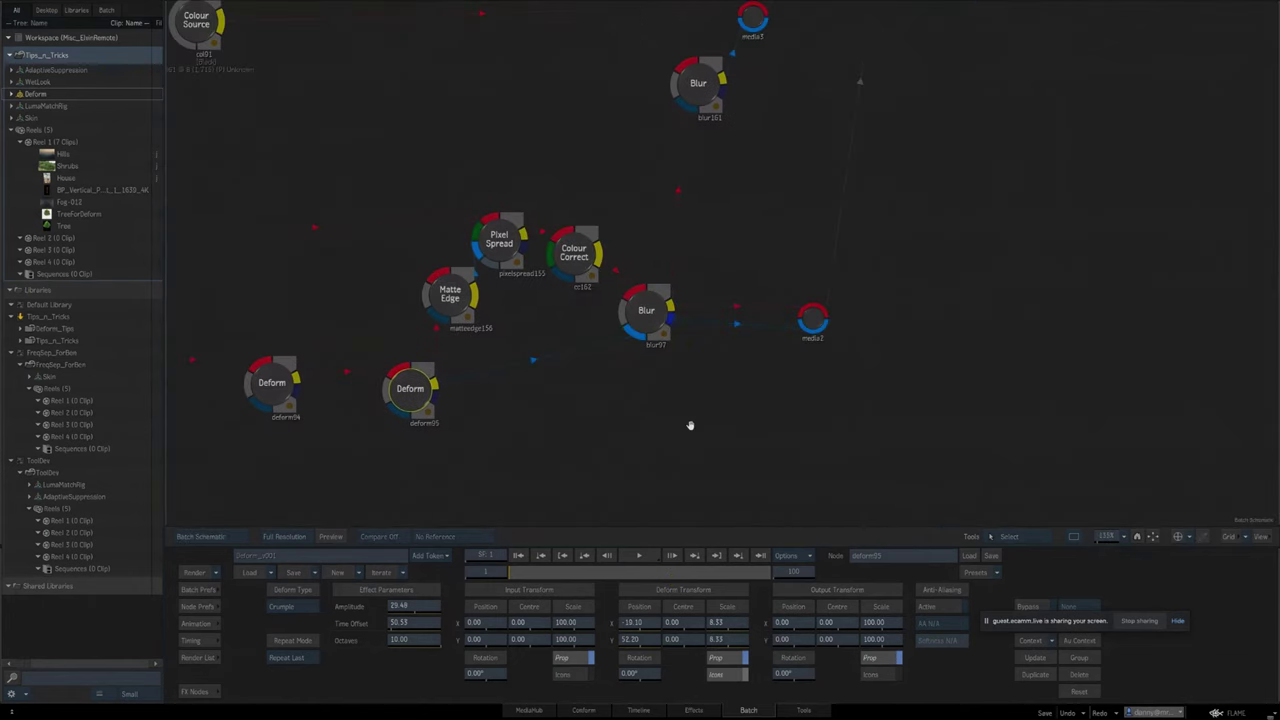
{"action": "left_click_drag", "start_coordinate": [673, 380], "coordinate": [685, 481]}
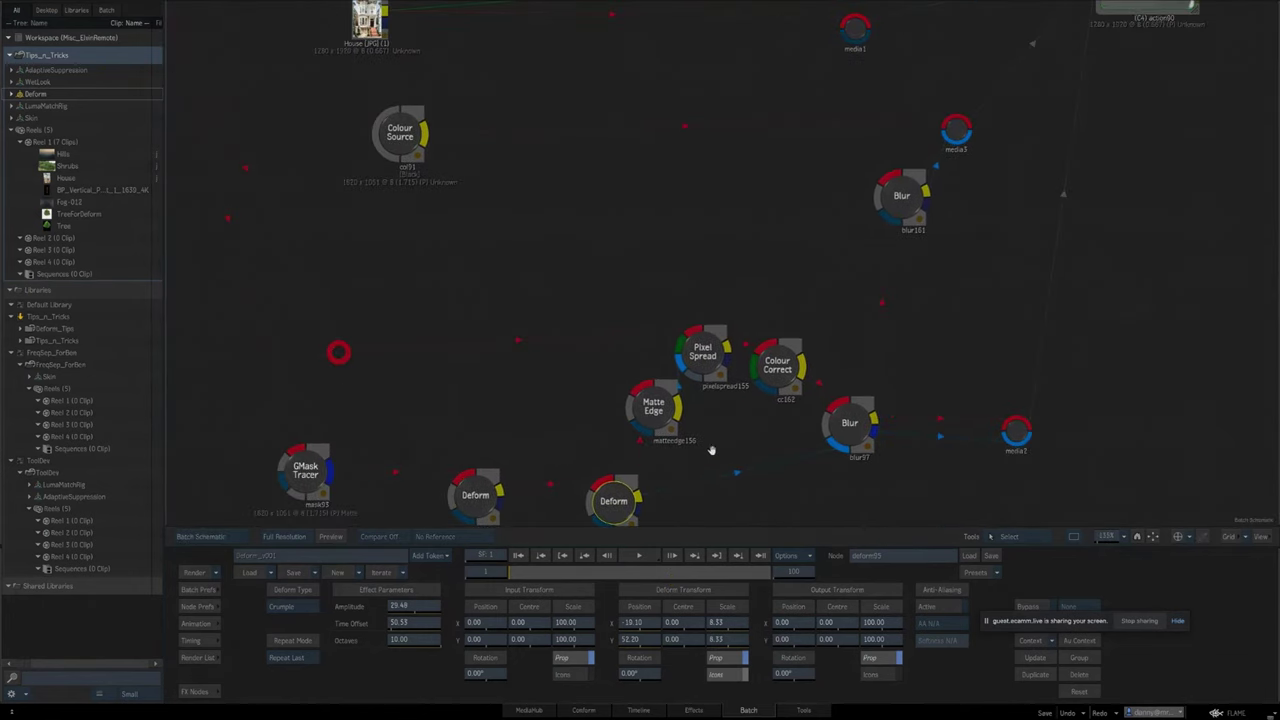
{"action": "left_click", "coordinate": [708, 360]}
{"action": "key", "text": "F1"}
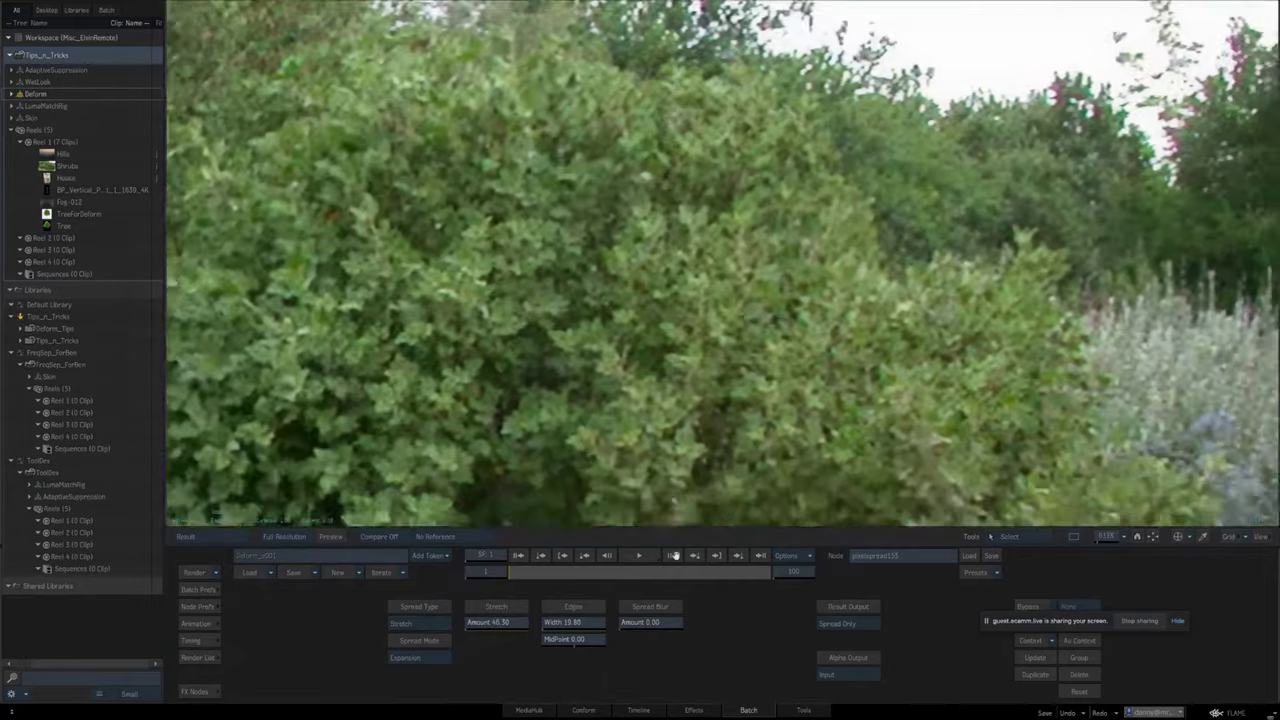
{"action": "key", "text": "F4"}
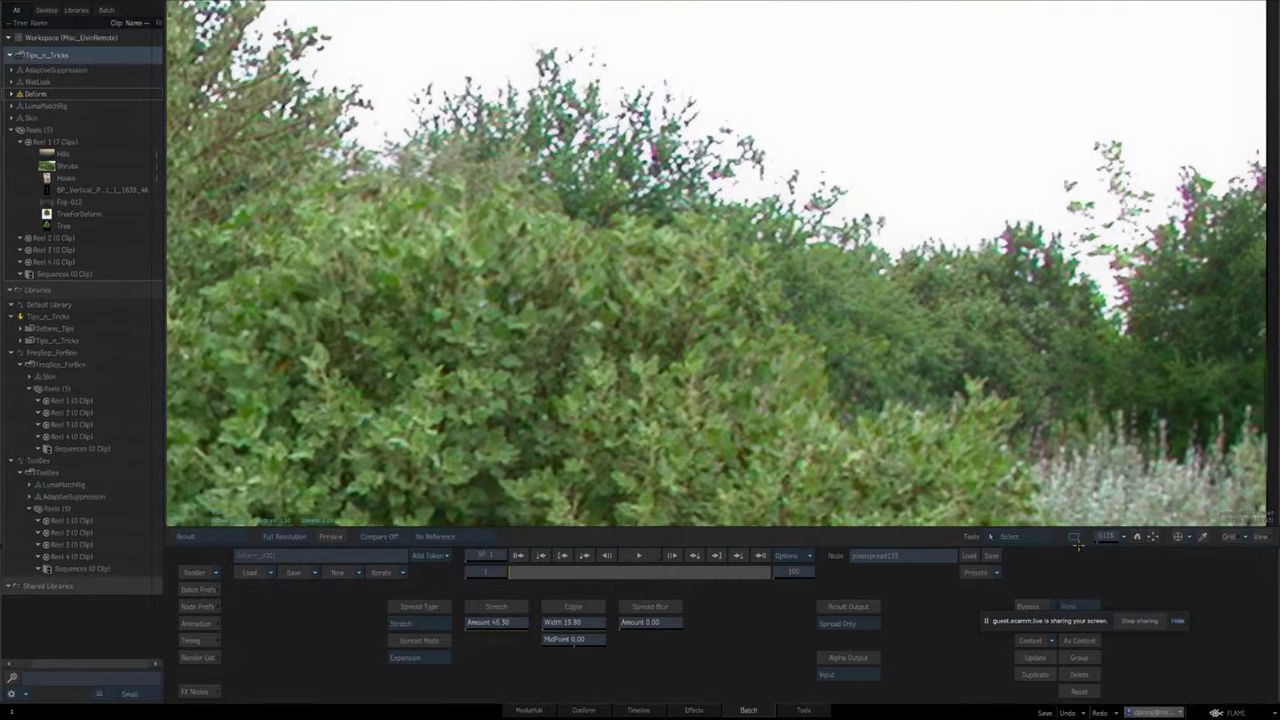
{"action": "left_click_drag", "start_coordinate": [1106, 537], "coordinate": [1026, 543]}
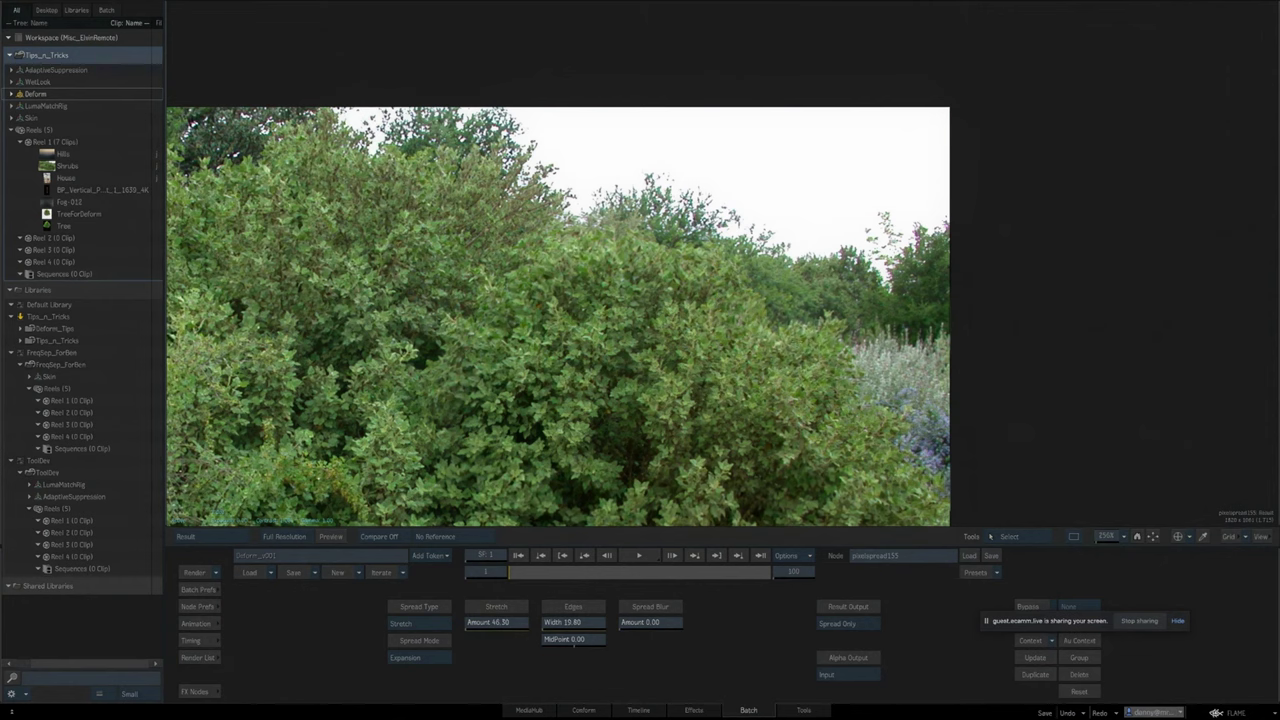
{"action": "key", "text": "Escape"}
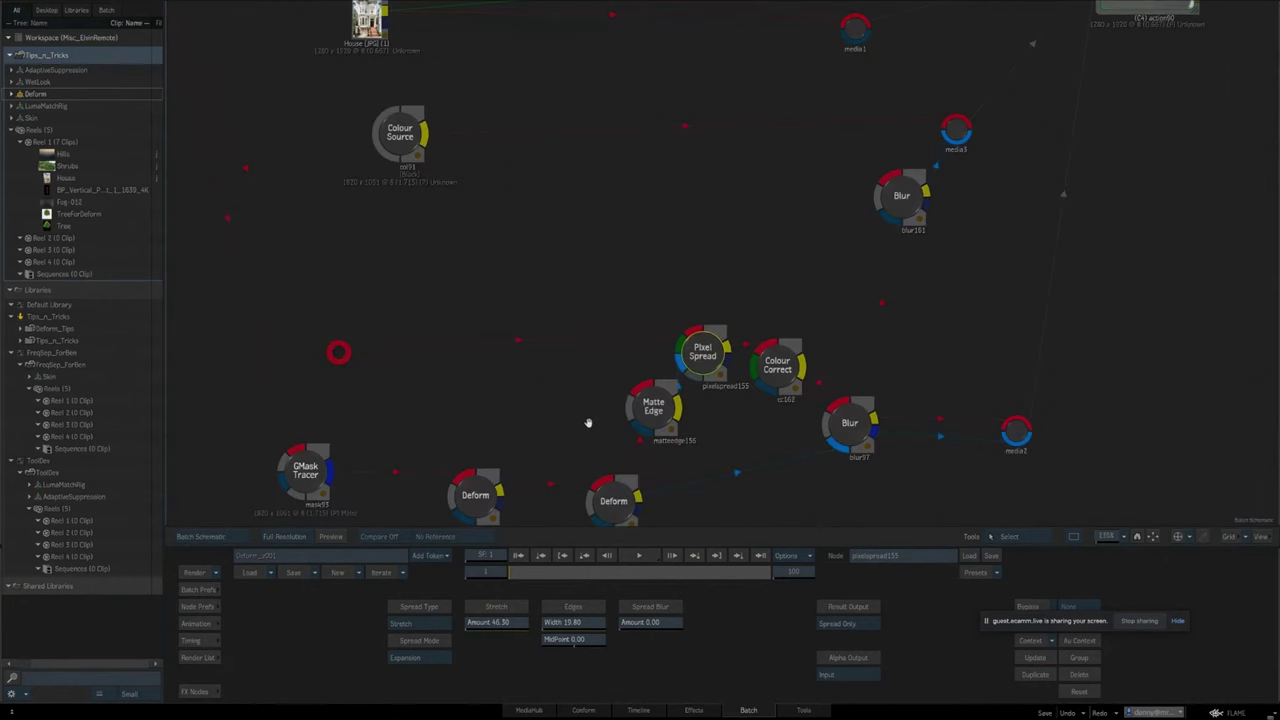
View the result matte of the first Deform node after the GMask Tracer once more and return to the schematic.
{"action": "left_click_drag", "start_coordinate": [589, 423], "coordinate": [735, 384]}
{"action": "left_click", "coordinate": [454, 434]}
{"action": "left_click", "coordinate": [625, 457]}
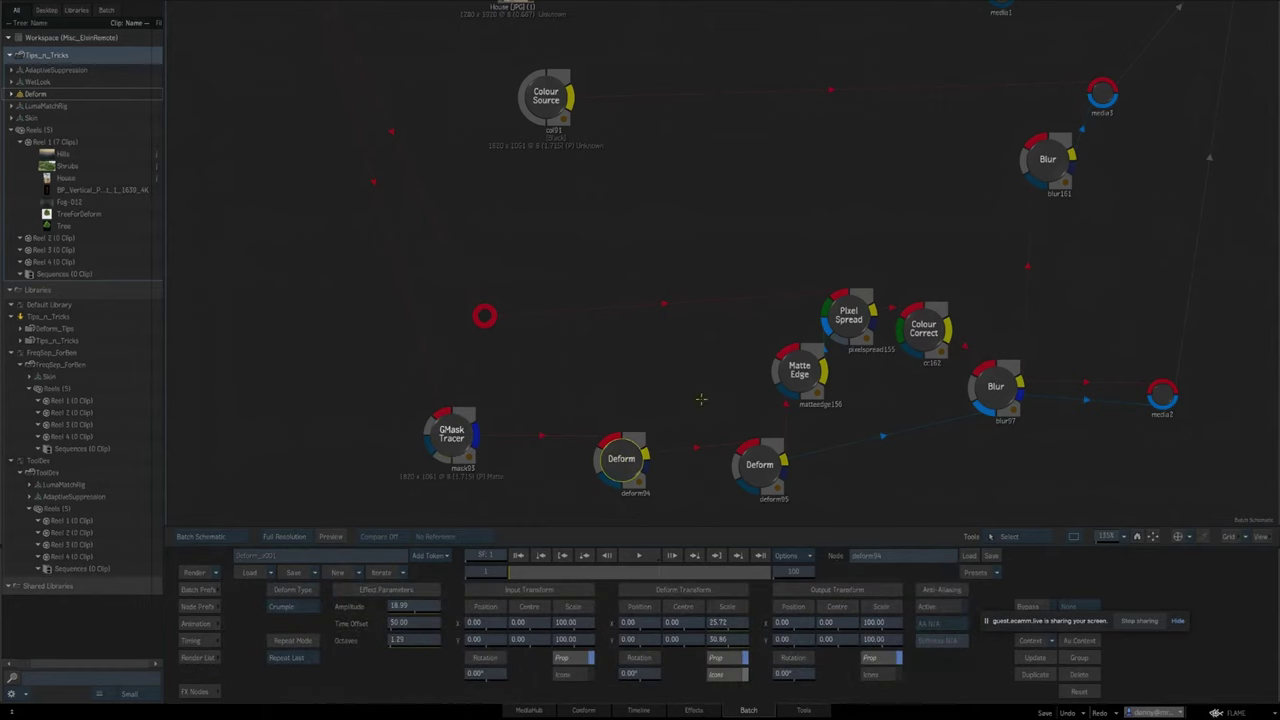
{"action": "key", "text": "grave"}
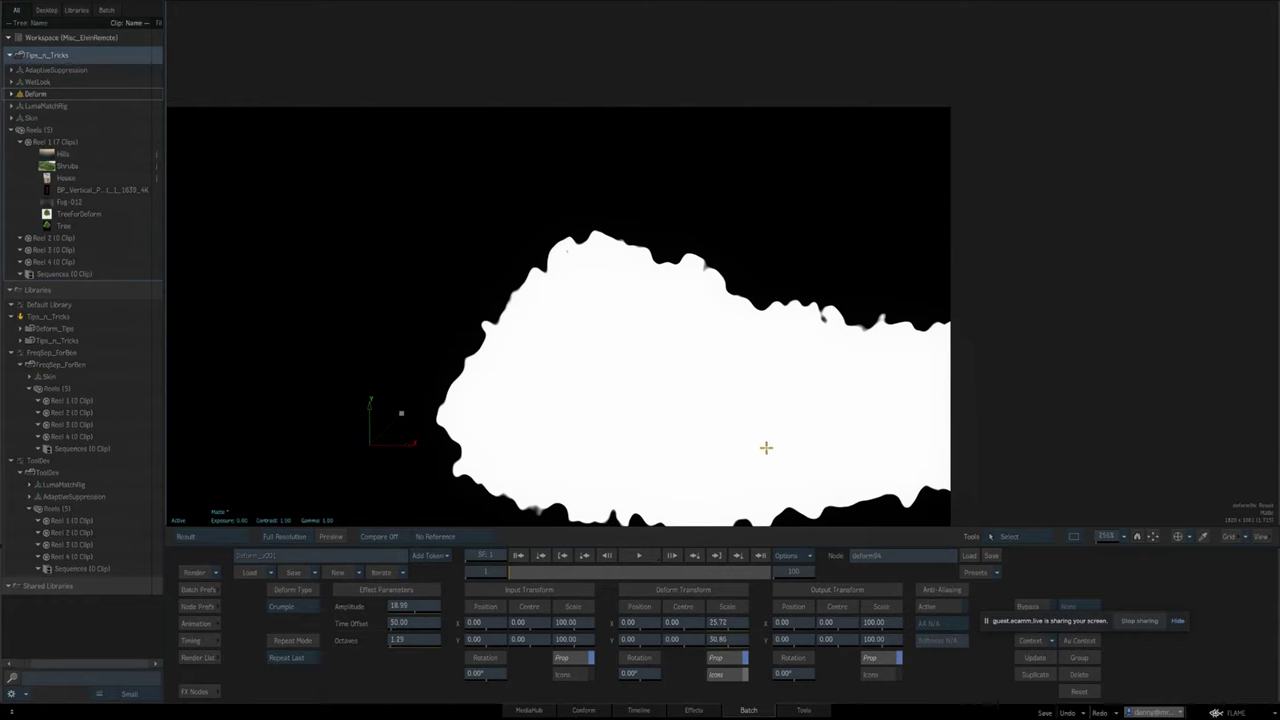
{"action": "key", "text": "Escape"}
View the Colour Correct node's graded shrub image and return to the schematic.
{"action": "left_click_drag", "start_coordinate": [866, 415], "coordinate": [561, 388]}
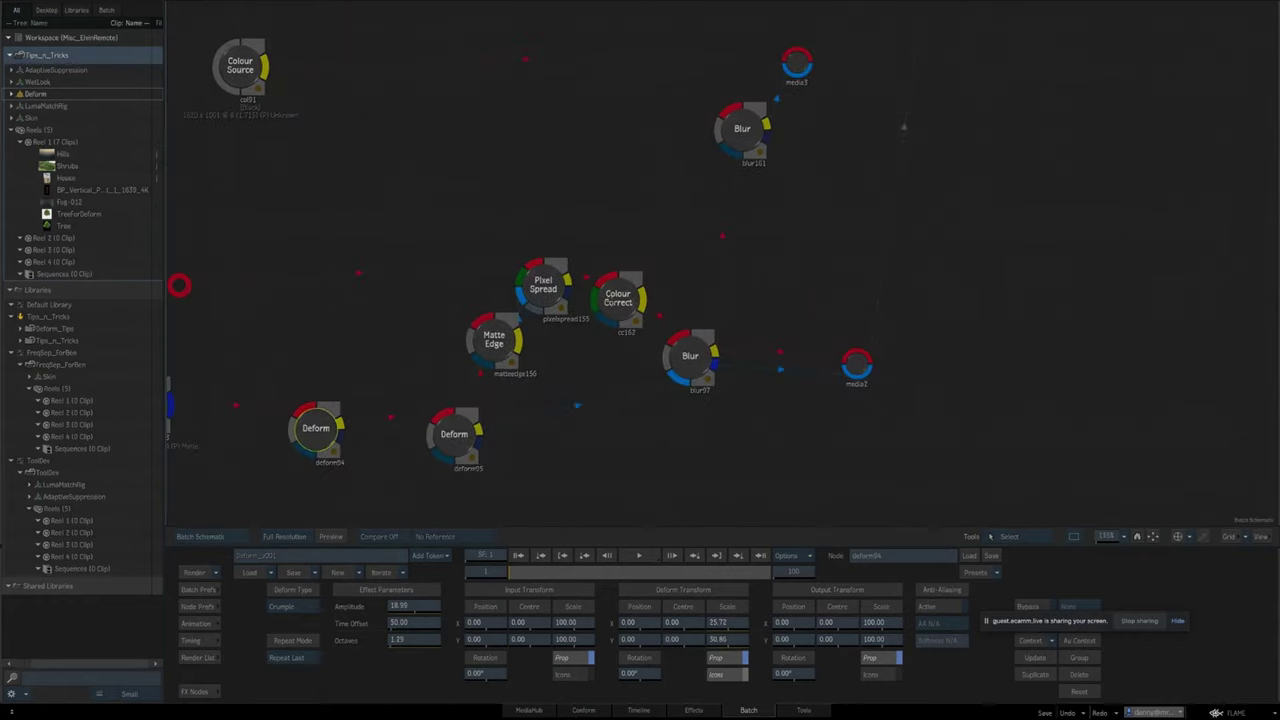
{"action": "left_click", "coordinate": [612, 302]}
{"action": "key", "text": "F4"}
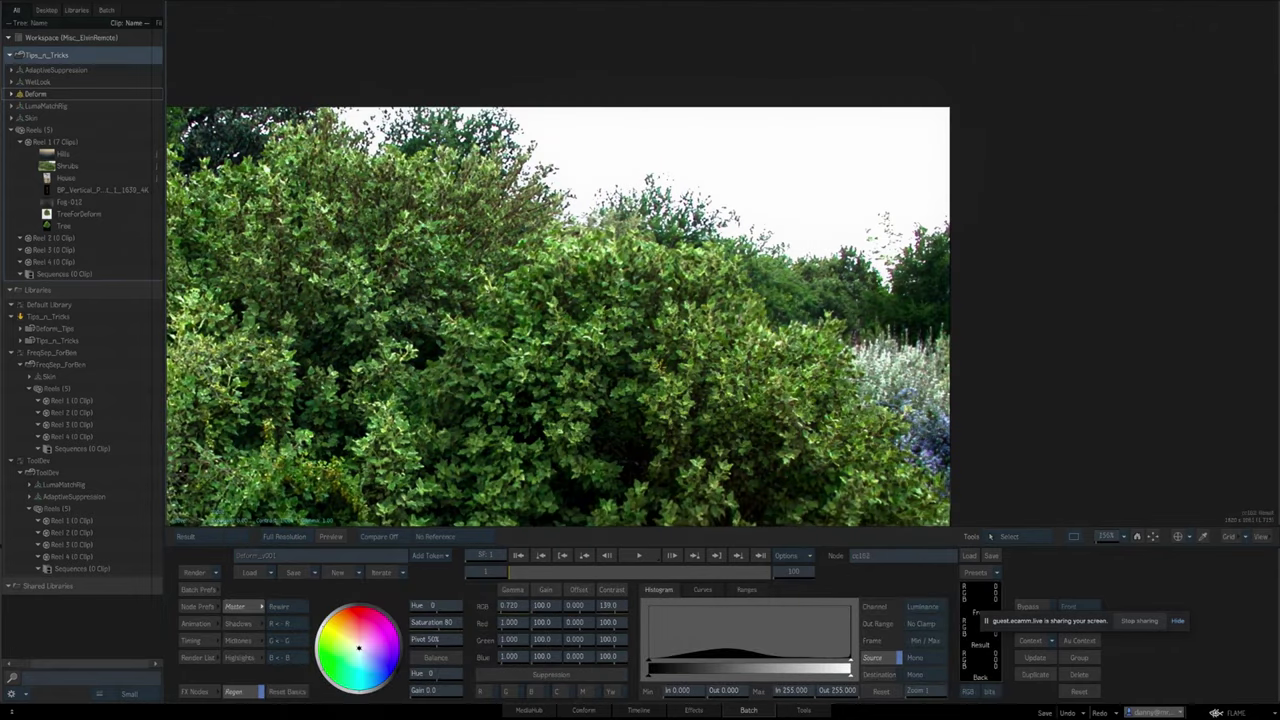
{"action": "key", "text": "Escape"}
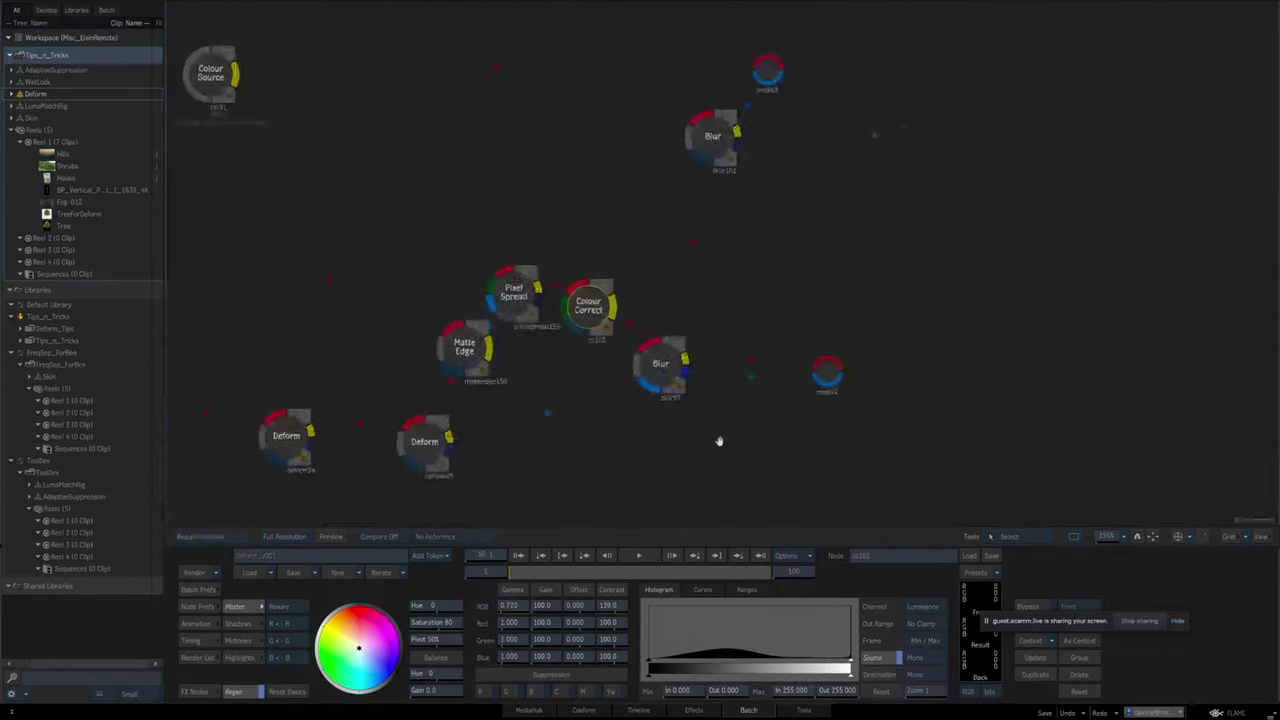
Follow the node tree past the Colour Source to the Action node and open its internal schematic of axes and surfaces.
{"action": "left_click_drag", "start_coordinate": [717, 440], "coordinate": [689, 502]}
{"action": "left_click", "coordinate": [631, 426]}
{"action": "left_click_drag", "start_coordinate": [631, 426], "coordinate": [822, 502]}
{"action": "left_click_drag", "start_coordinate": [370, 202], "coordinate": [446, 202]}
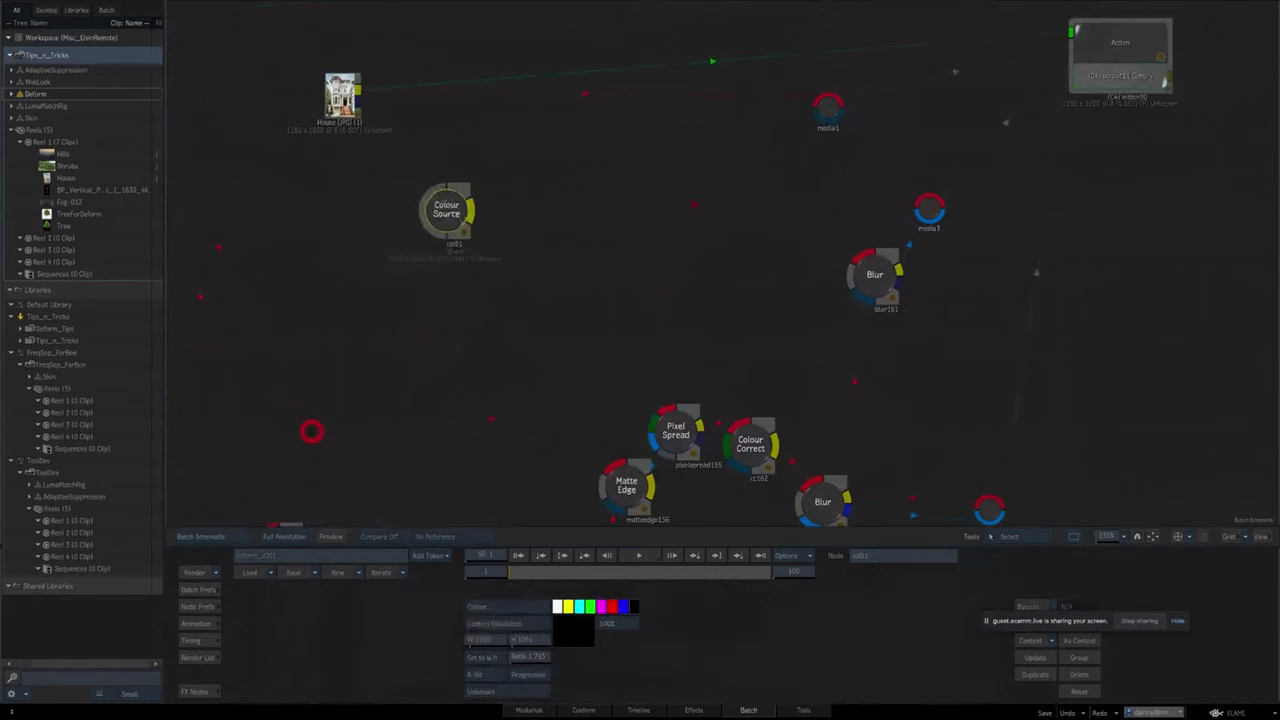
{"action": "left_click_drag", "start_coordinate": [890, 391], "coordinate": [590, 588]}
{"action": "left_click", "coordinate": [822, 258]}
{"action": "key", "text": "Tab"}
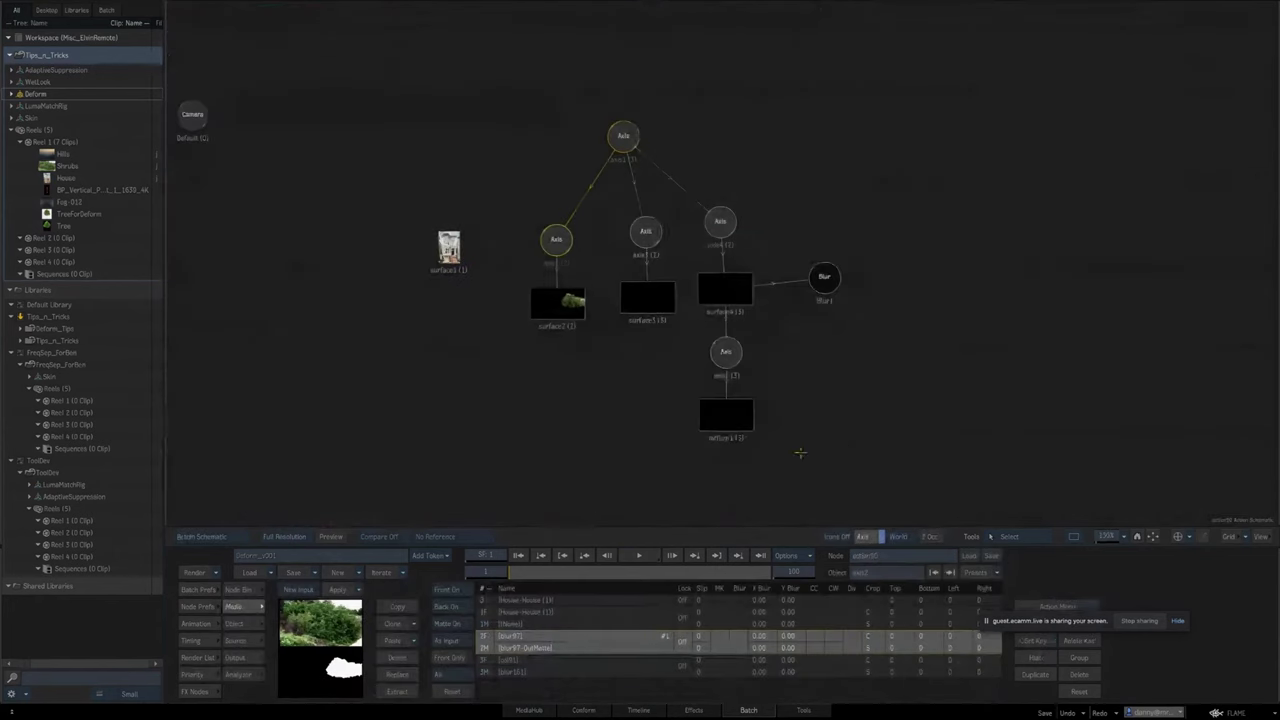
{"action": "left_click_drag", "start_coordinate": [891, 493], "coordinate": [890, 492]}
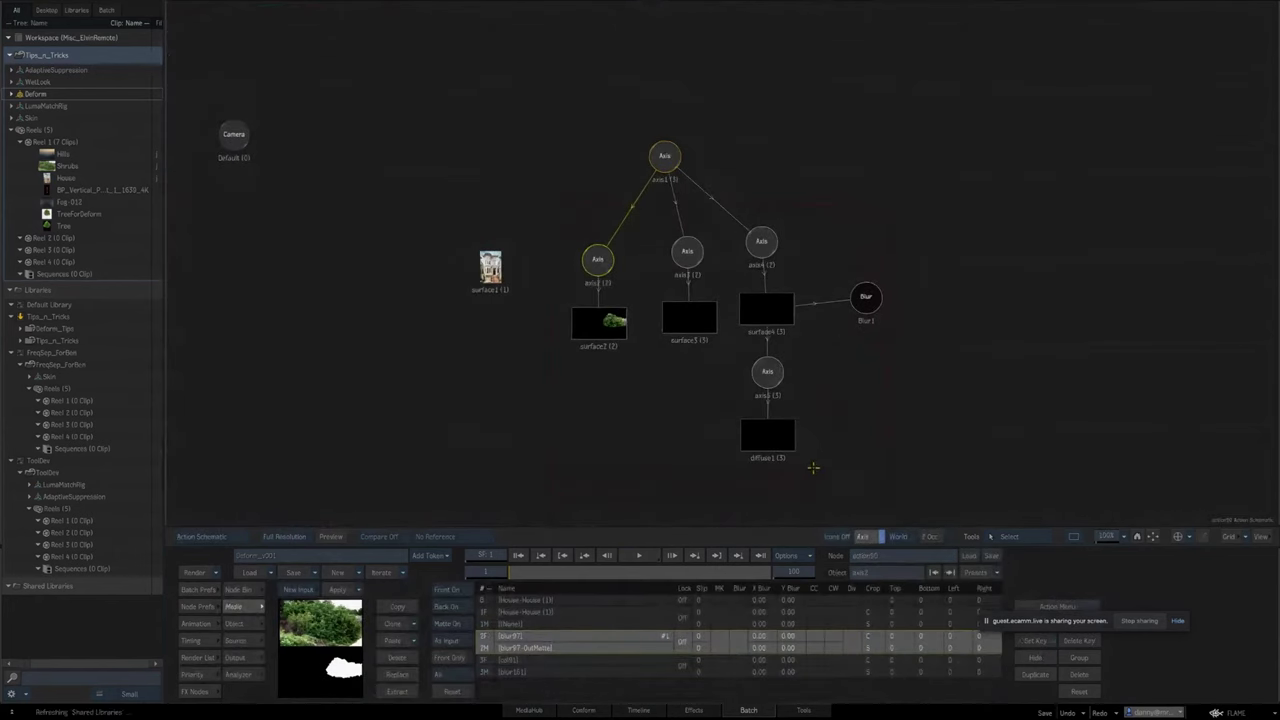
View the Action's house composite in full around the garage and steps, and set its colour viewing mode to Video.
{"action": "key", "text": "F4"}
{"action": "left_click_drag", "start_coordinate": [766, 450], "coordinate": [689, 403]}
{"action": "left_click_drag", "start_coordinate": [1108, 537], "coordinate": [1085, 537]}
{"action": "left_click_drag", "start_coordinate": [1058, 475], "coordinate": [1017, 539]}
{"action": "left_click", "coordinate": [218, 511]}
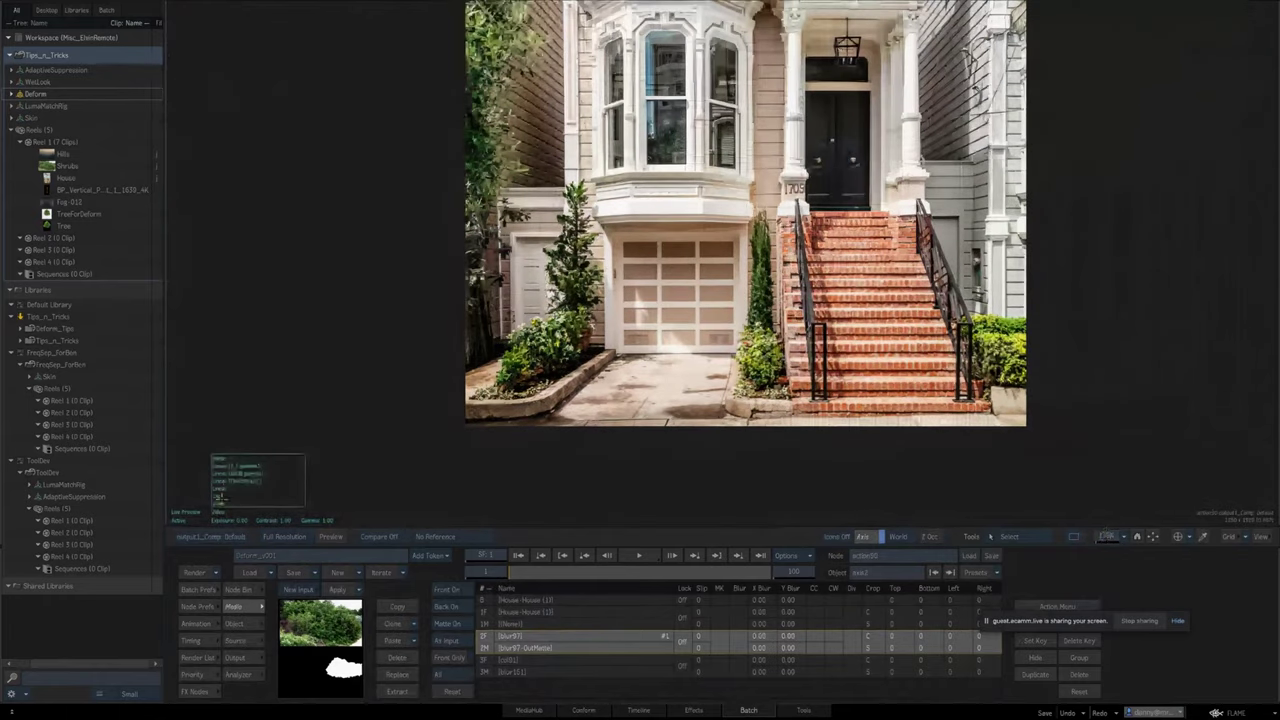
{"action": "left_click", "coordinate": [236, 480]}
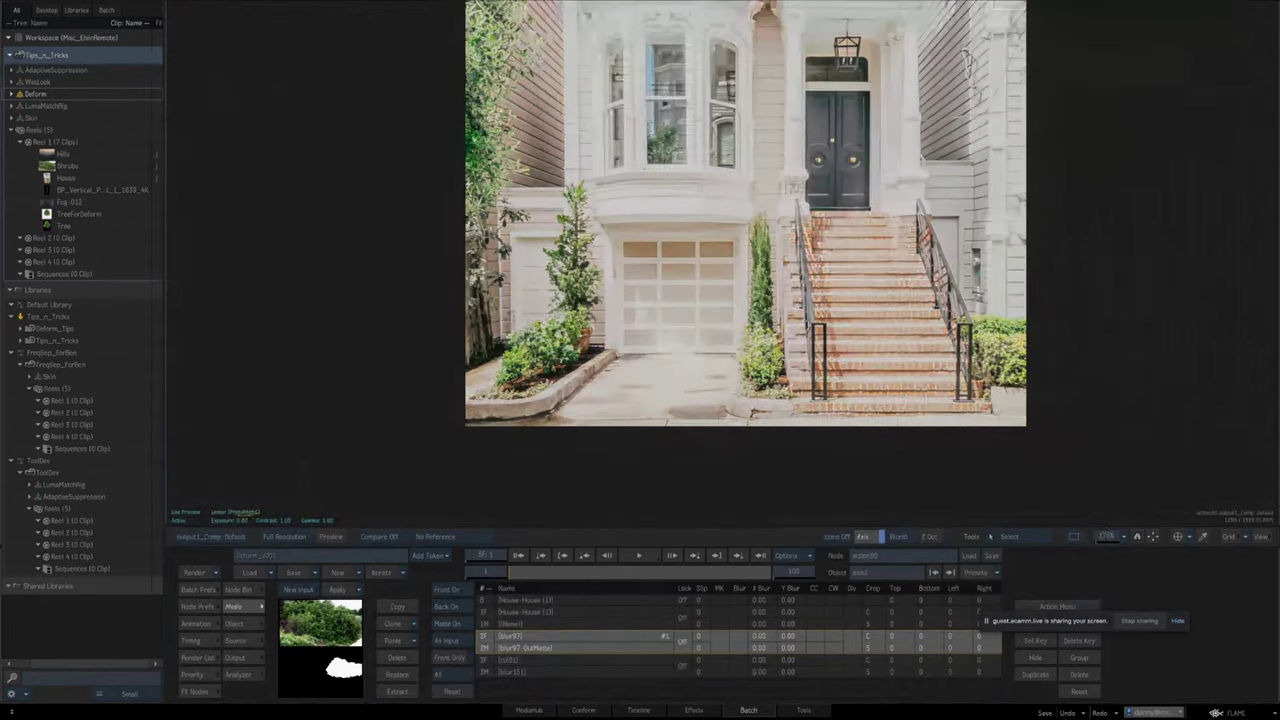
{"action": "left_click", "coordinate": [219, 511]}
{"action": "left_click", "coordinate": [216, 504]}
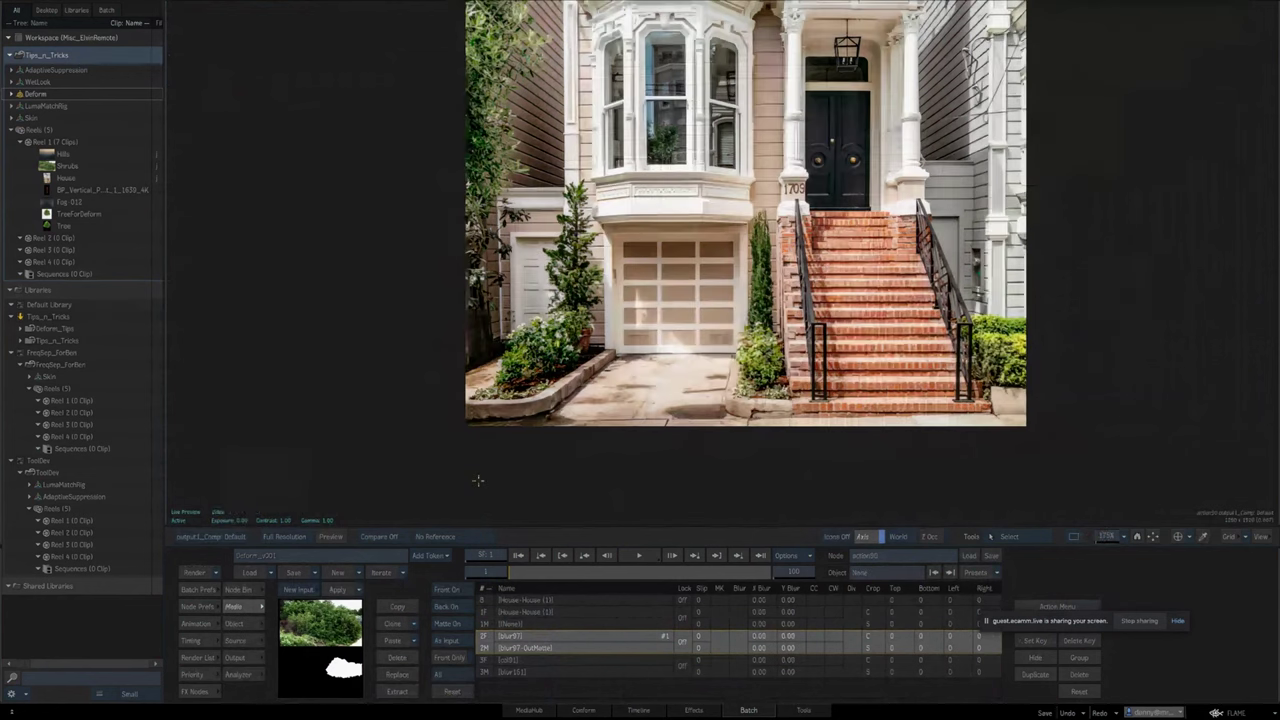
Compare the Action schematic with its composite output while the shrub's axes and surfaces are hidden.
{"action": "key", "text": "Escape"}
{"action": "left_click_drag", "start_coordinate": [706, 429], "coordinate": [663, 449]}
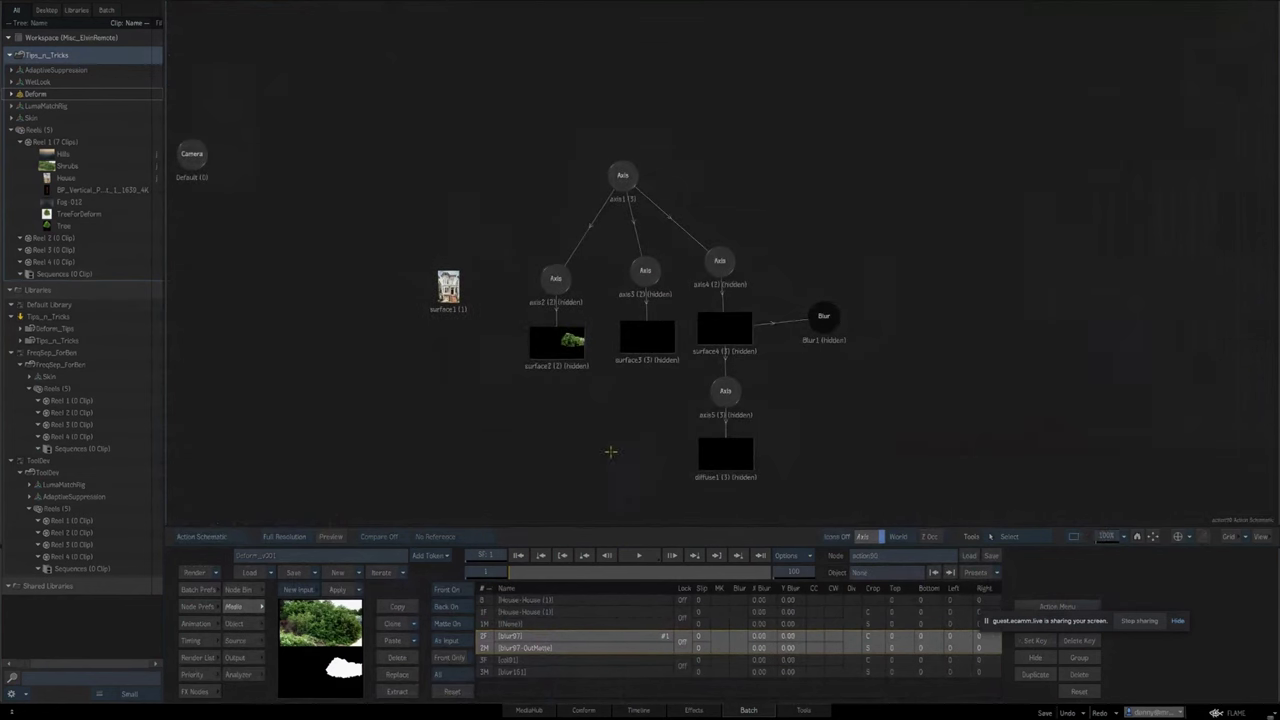
{"action": "key", "text": "F1"}
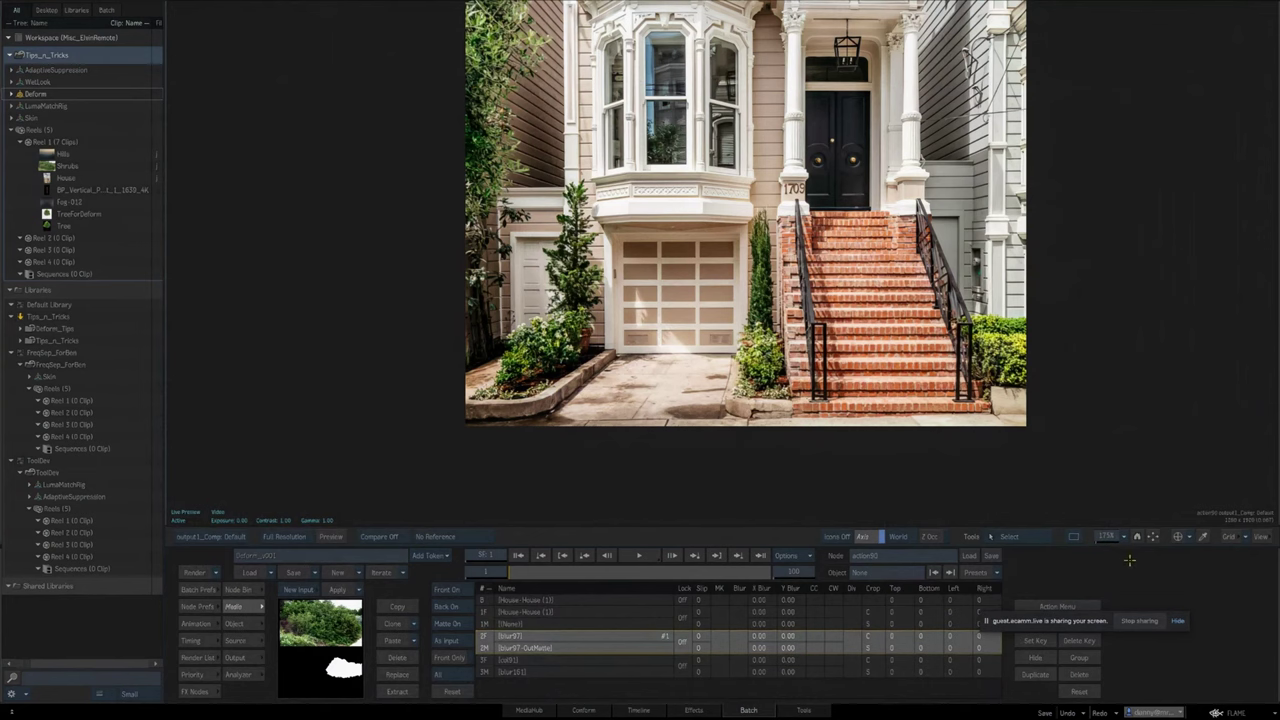
{"action": "key", "text": "F4"}
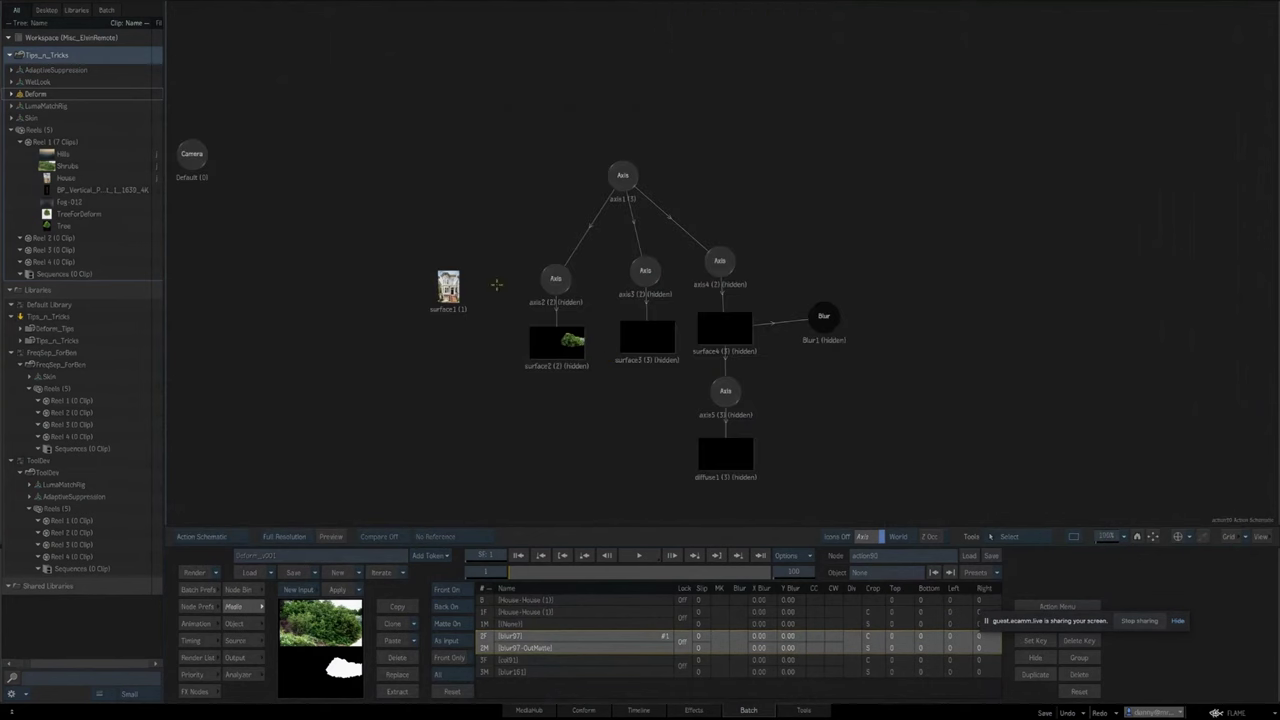
{"action": "key", "text": "F1"}
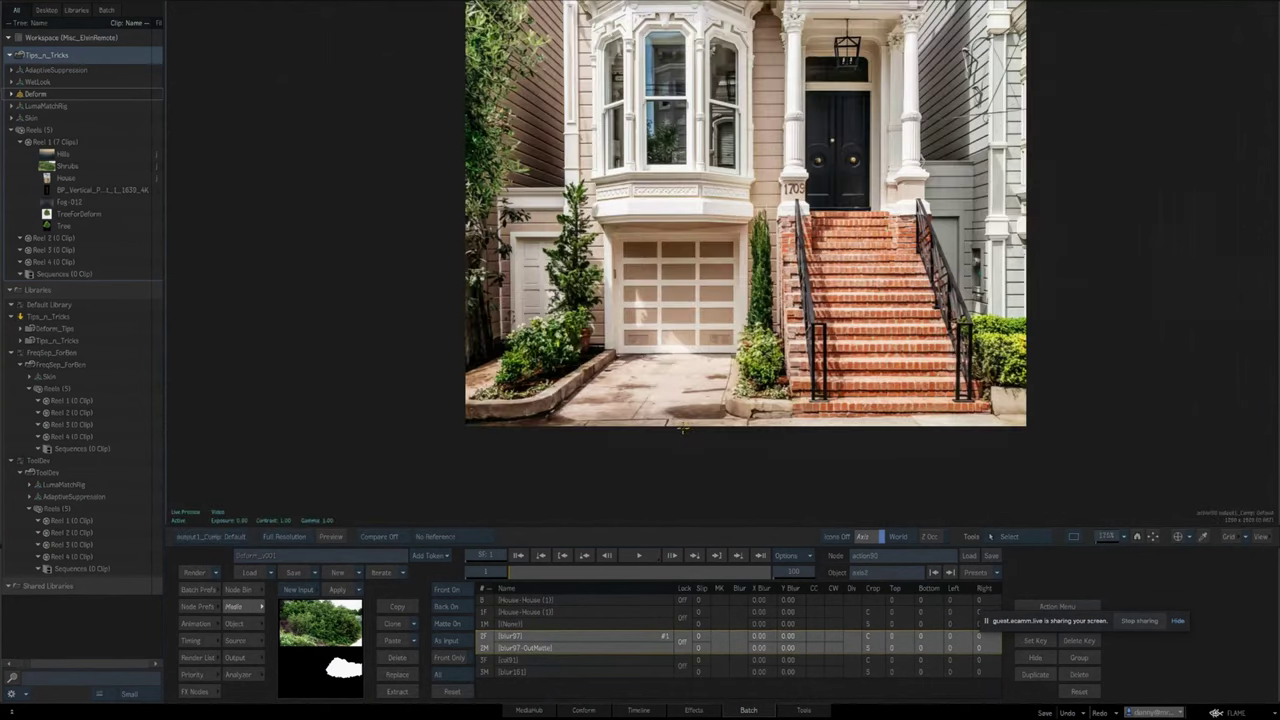
Show the shrub layer over the house and examine its edges close up along the planter beside the driveway.
{"action": "scroll", "coordinate": [842, 374], "scroll_direction": "up", "scroll_amount": 10}
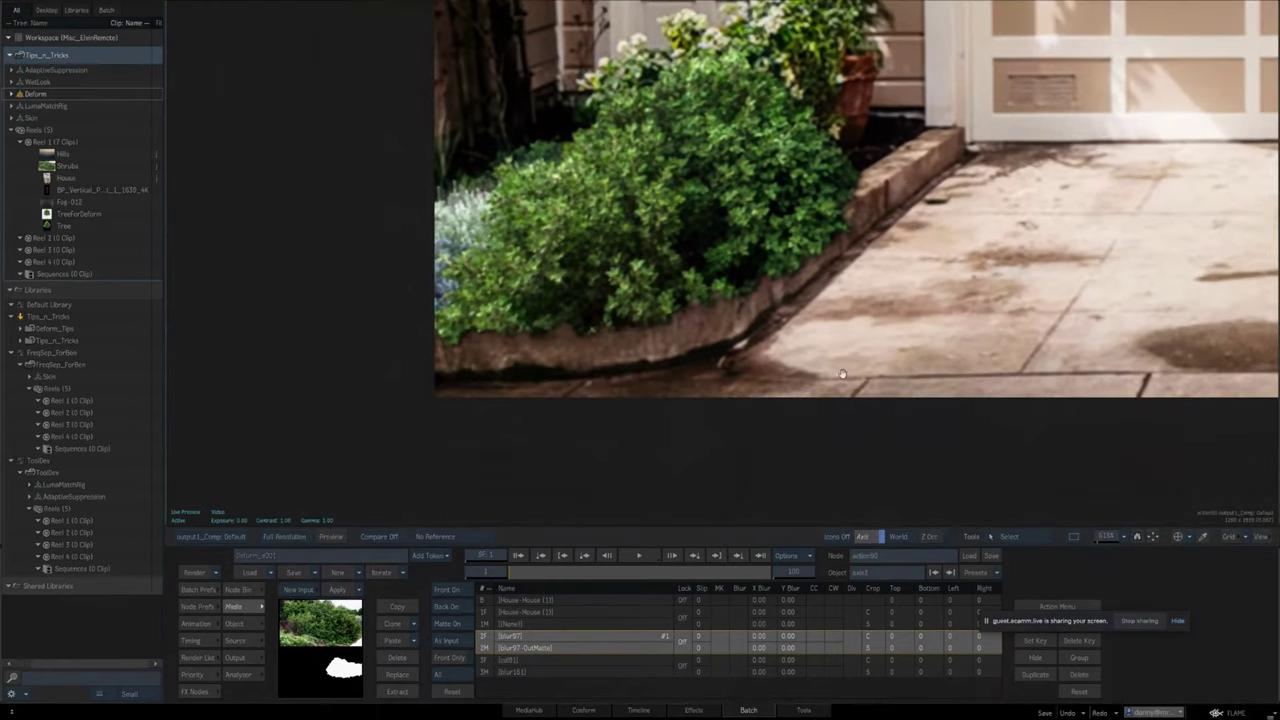
{"action": "left_click_drag", "start_coordinate": [842, 374], "coordinate": [840, 426]}
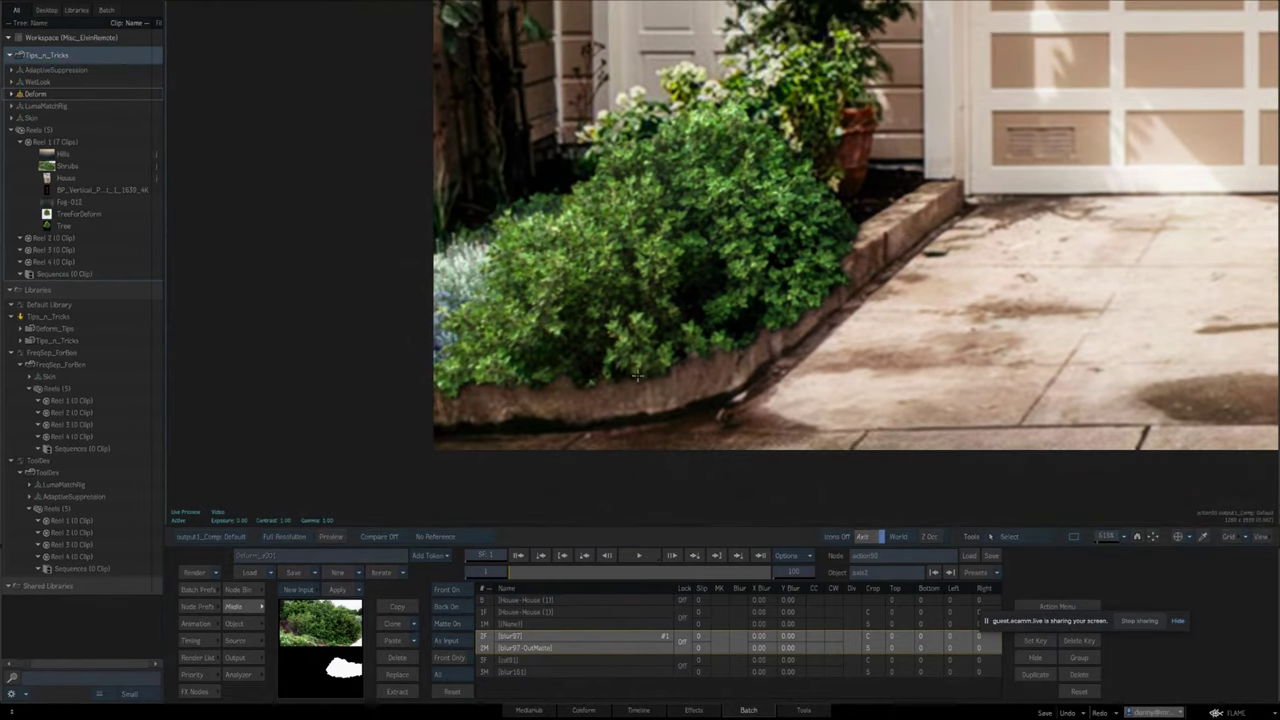
{"action": "scroll", "coordinate": [849, 249], "scroll_direction": "up", "scroll_amount": 2}
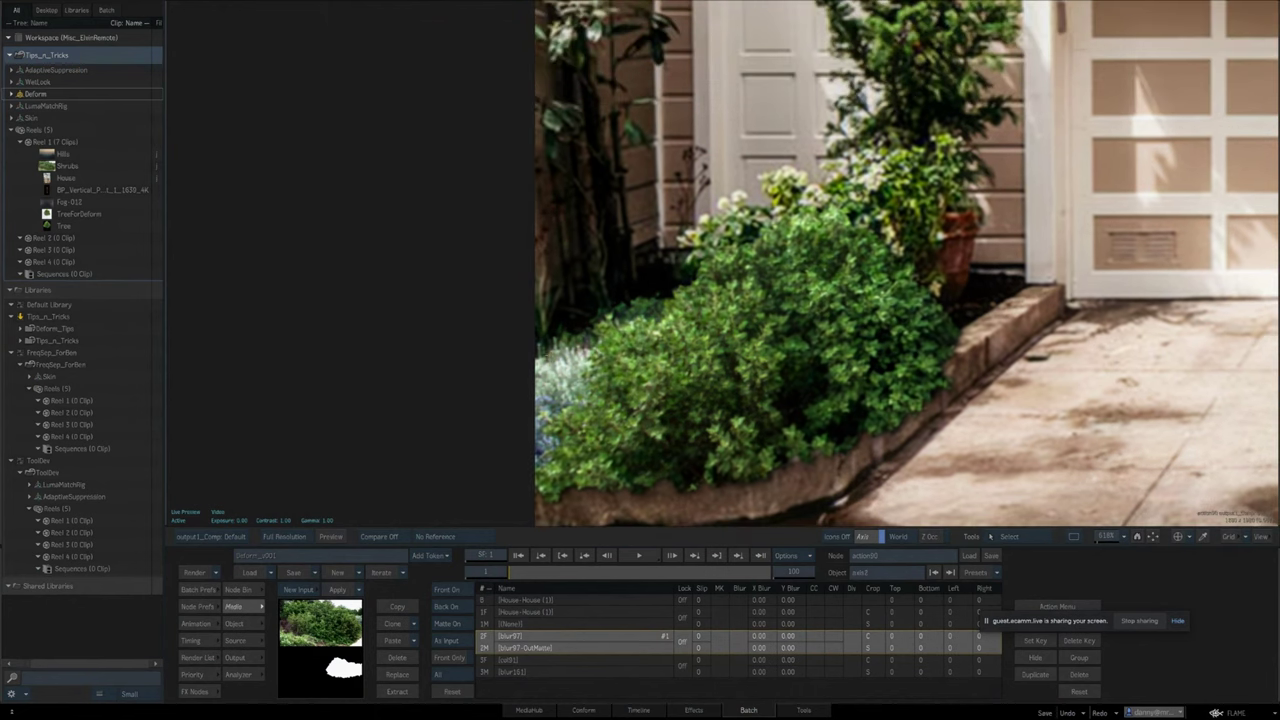
{"action": "left_click_drag", "start_coordinate": [726, 416], "coordinate": [616, 380]}
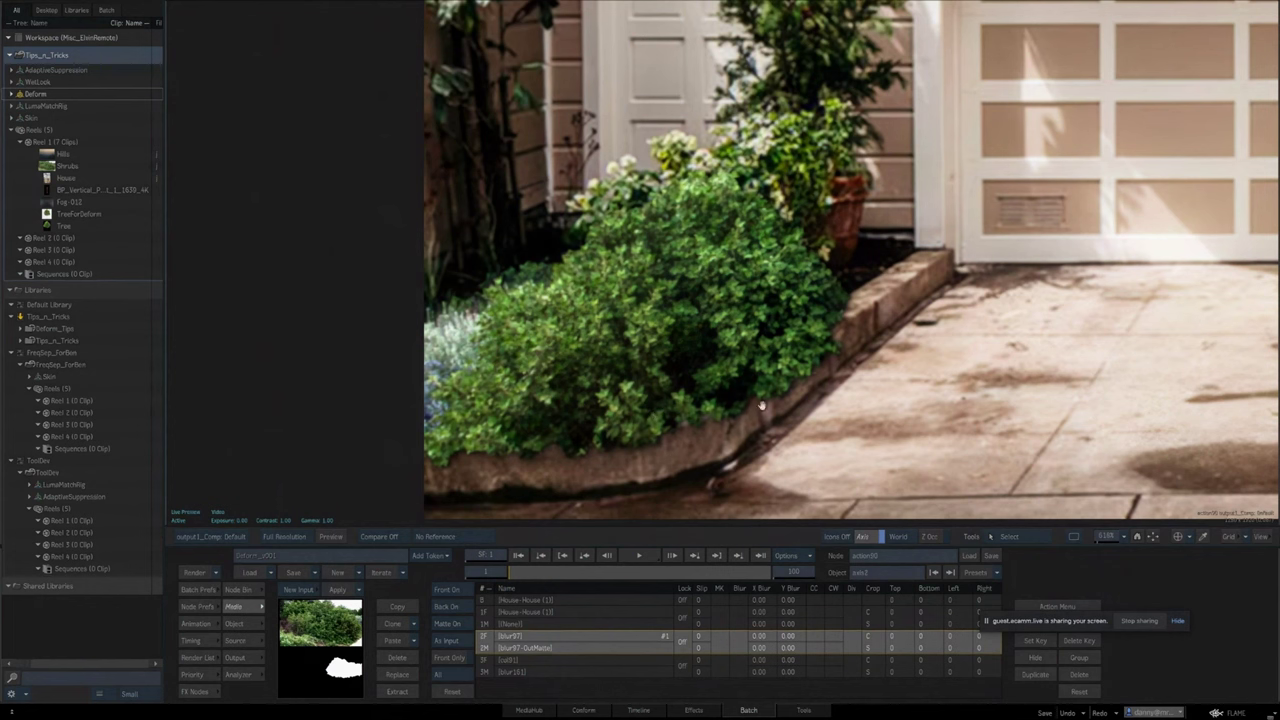
{"action": "left_click_drag", "start_coordinate": [1103, 540], "coordinate": [1009, 561]}
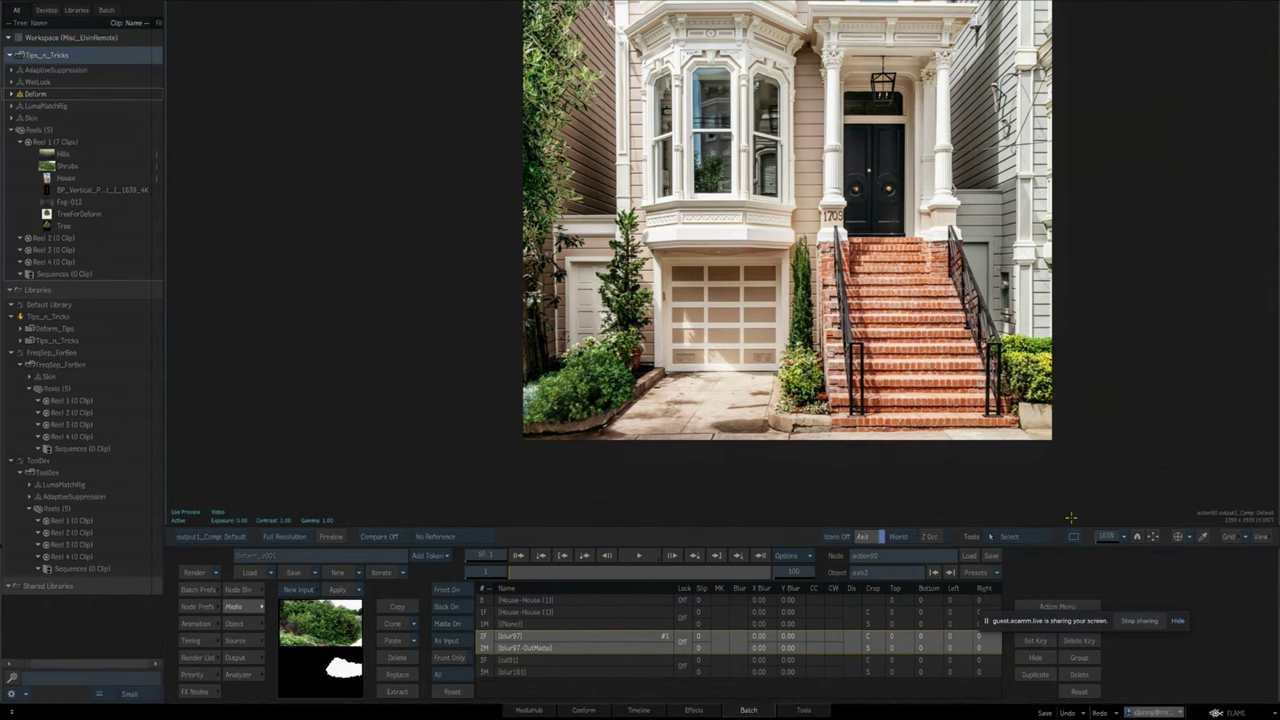
Return to the Batch schematic at the Action node and view the finished shrub composite again.
{"action": "key", "text": "Escape"}
{"action": "left_click_drag", "start_coordinate": [817, 427], "coordinate": [649, 416]}
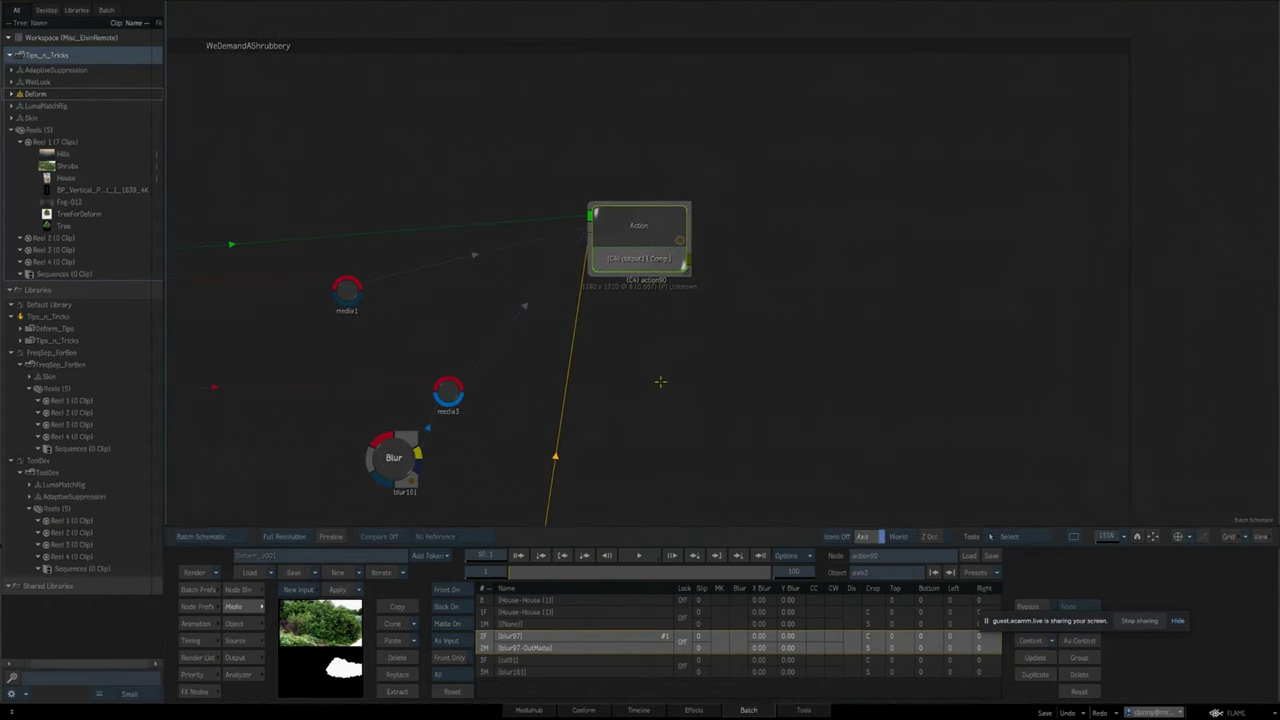
{"action": "key", "text": "grave"}
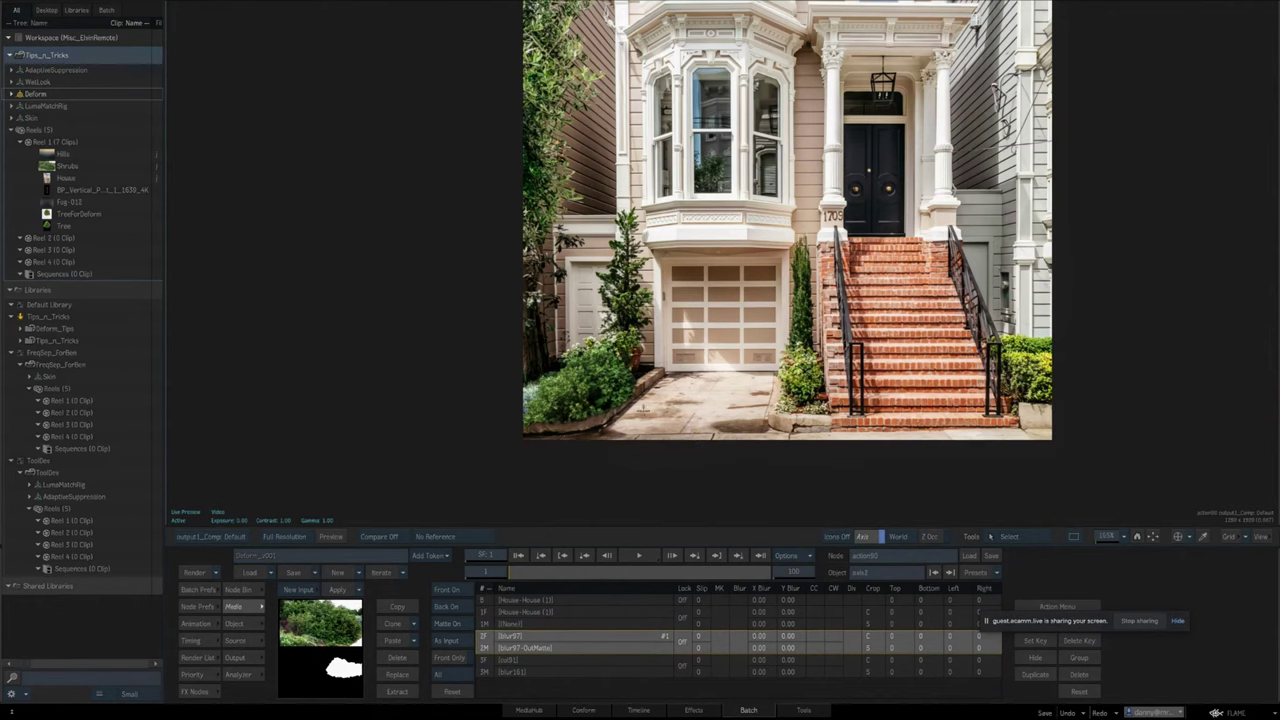
Copy the green Substance_Normals_Gmask_Reflection359 group from the WetLook batch and reopen the Deform batch.
{"action": "key", "text": "grave"}
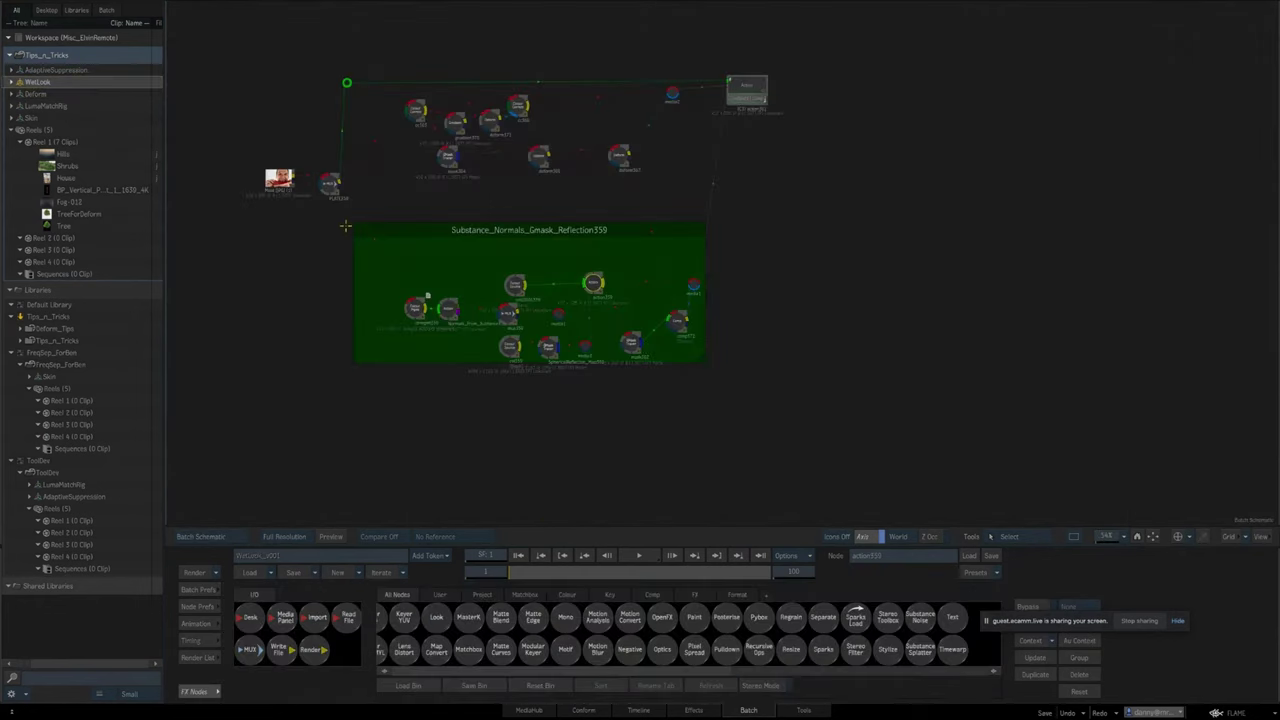
{"action": "right_click", "coordinate": [512, 228]}
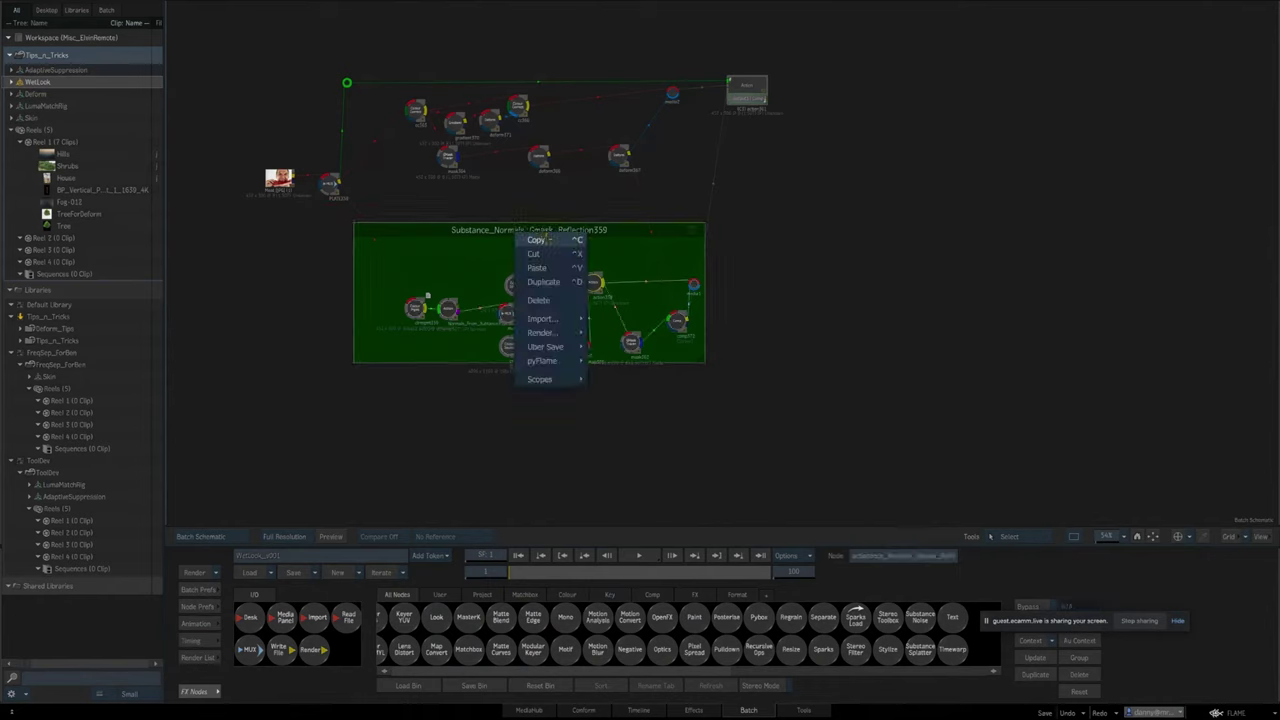
{"action": "double_click", "coordinate": [36, 94]}
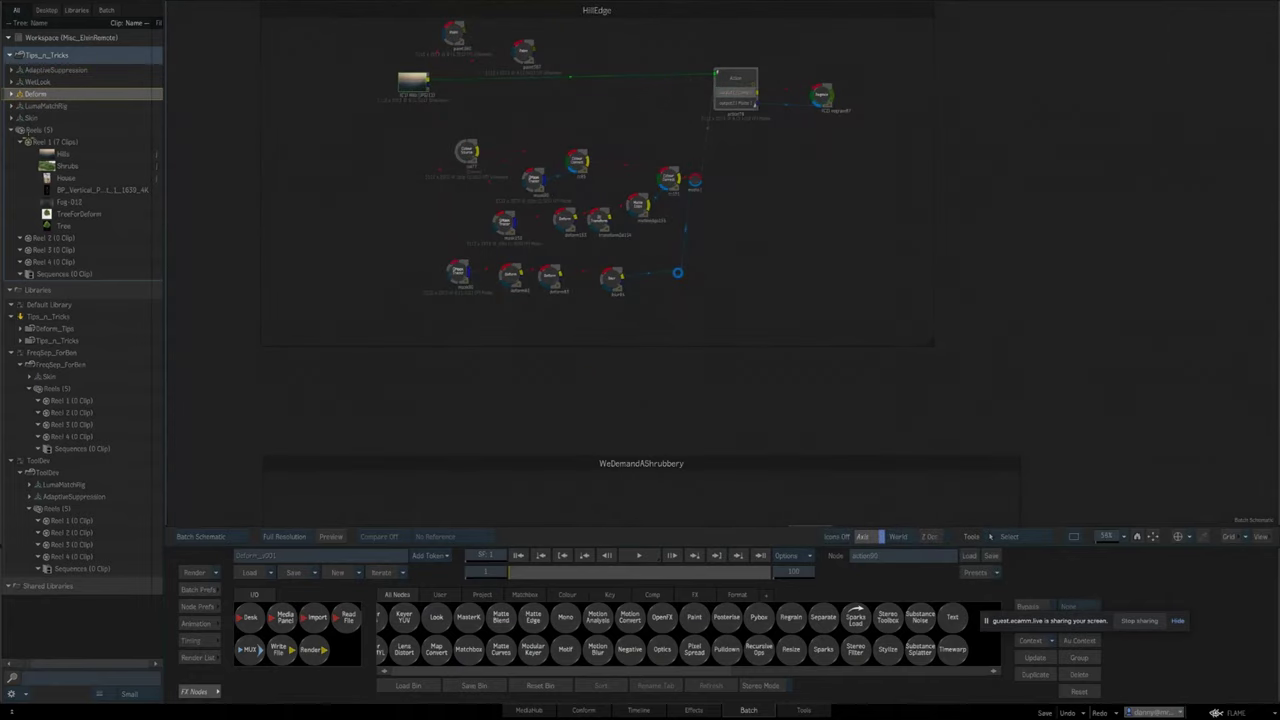
Paste the copied Substance_Normals_Gmask_Reflection359 group into the WeDemandAShrubbery area below the Action node.
{"action": "left_click_drag", "start_coordinate": [794, 352], "coordinate": [734, 233]}
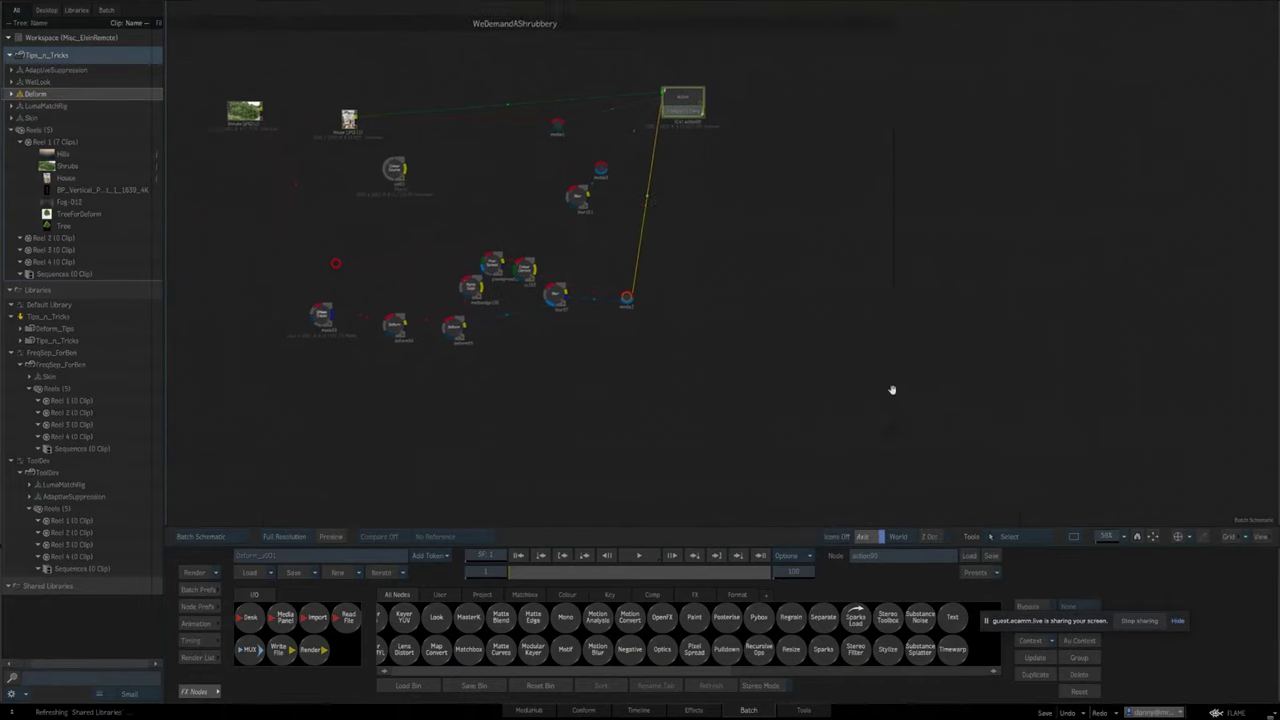
{"action": "key", "text": "F4"}
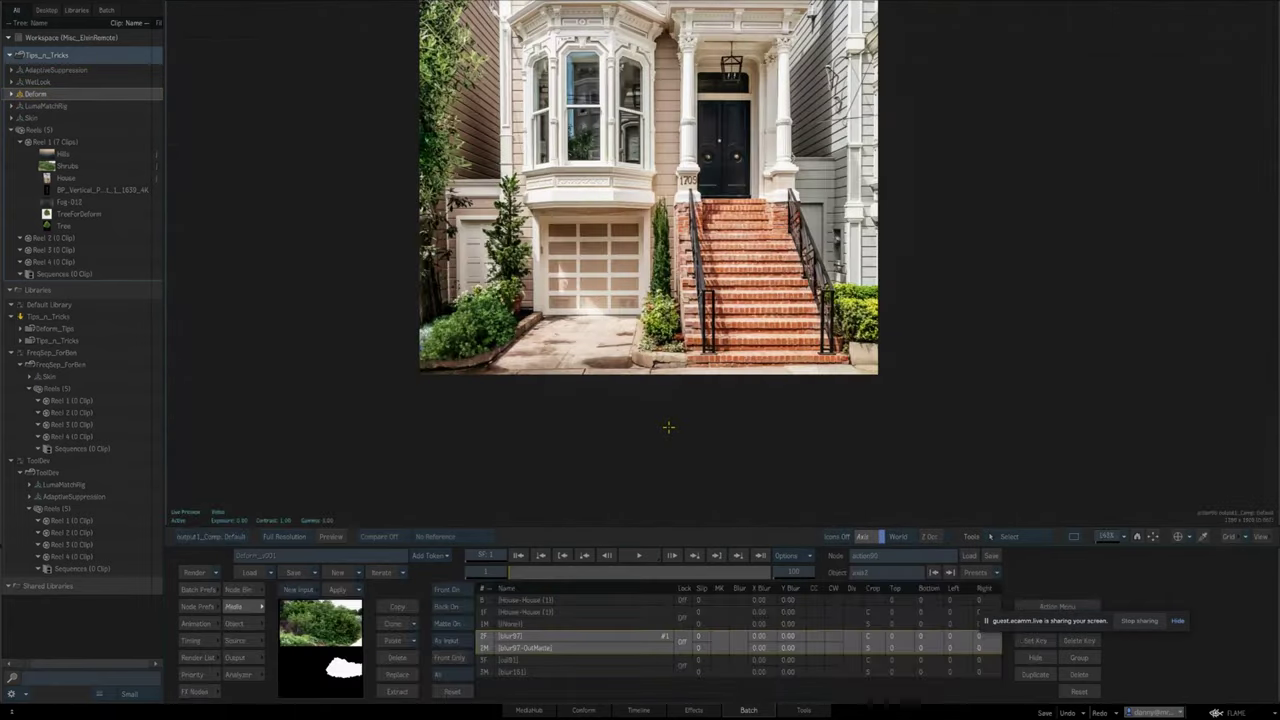
{"action": "key", "text": "Escape"}
{"action": "left_click_drag", "start_coordinate": [715, 384], "coordinate": [640, 363]}
{"action": "right_click", "coordinate": [555, 296]}
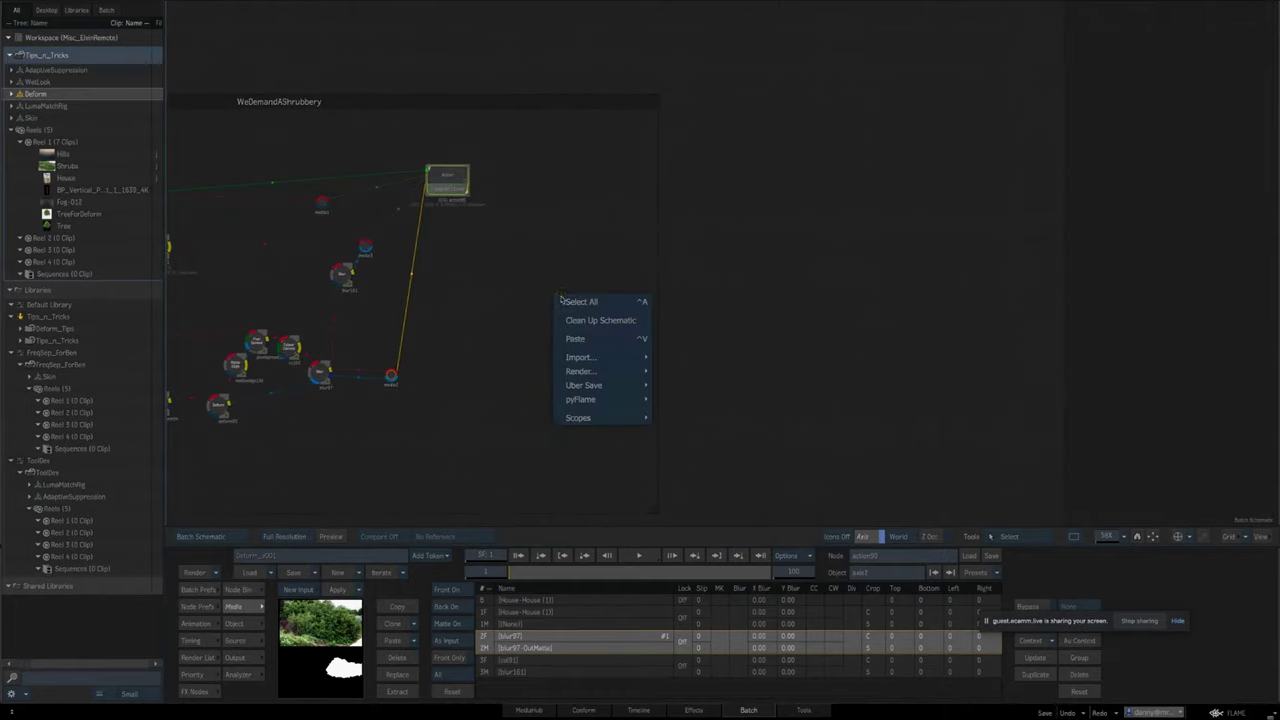
{"action": "left_click", "coordinate": [604, 338]}
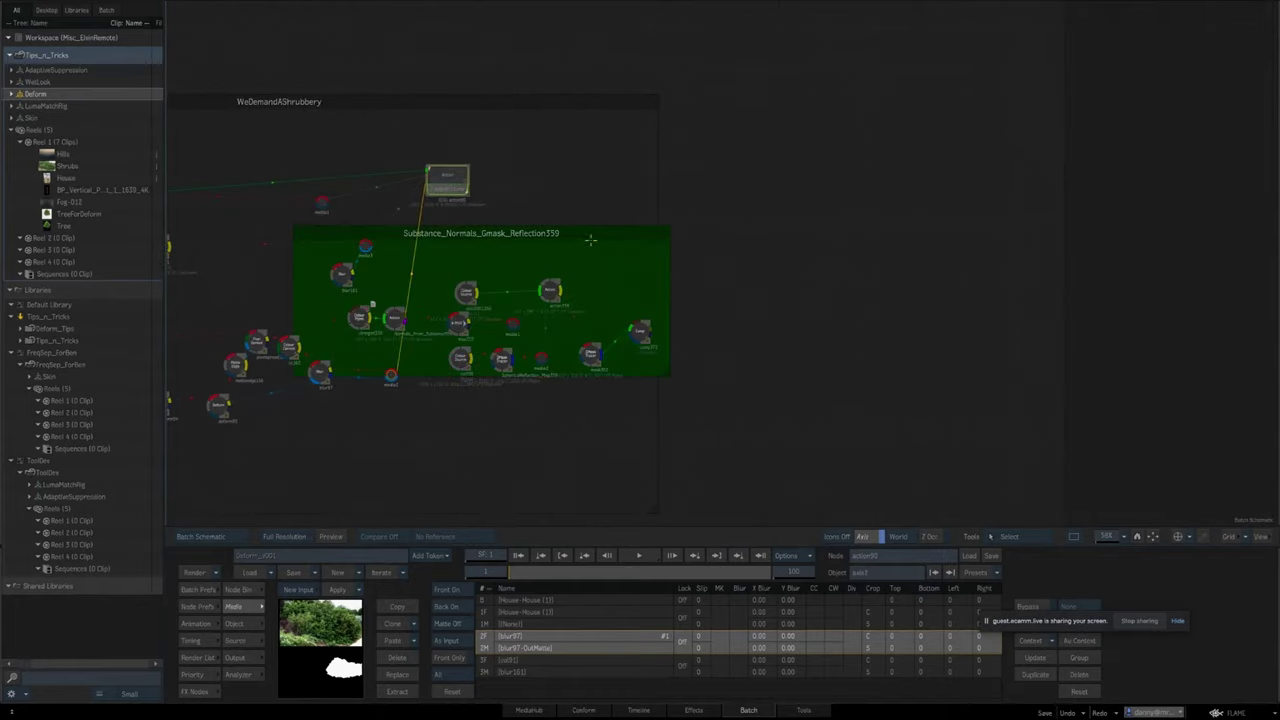
Undo the overlapping paste and paste the Substance_Normals_Gmask_Reflection359 group into the empty space beside the WeDemandAShrubbery area.
{"action": "left_click_drag", "start_coordinate": [590, 239], "coordinate": [617, 240]}
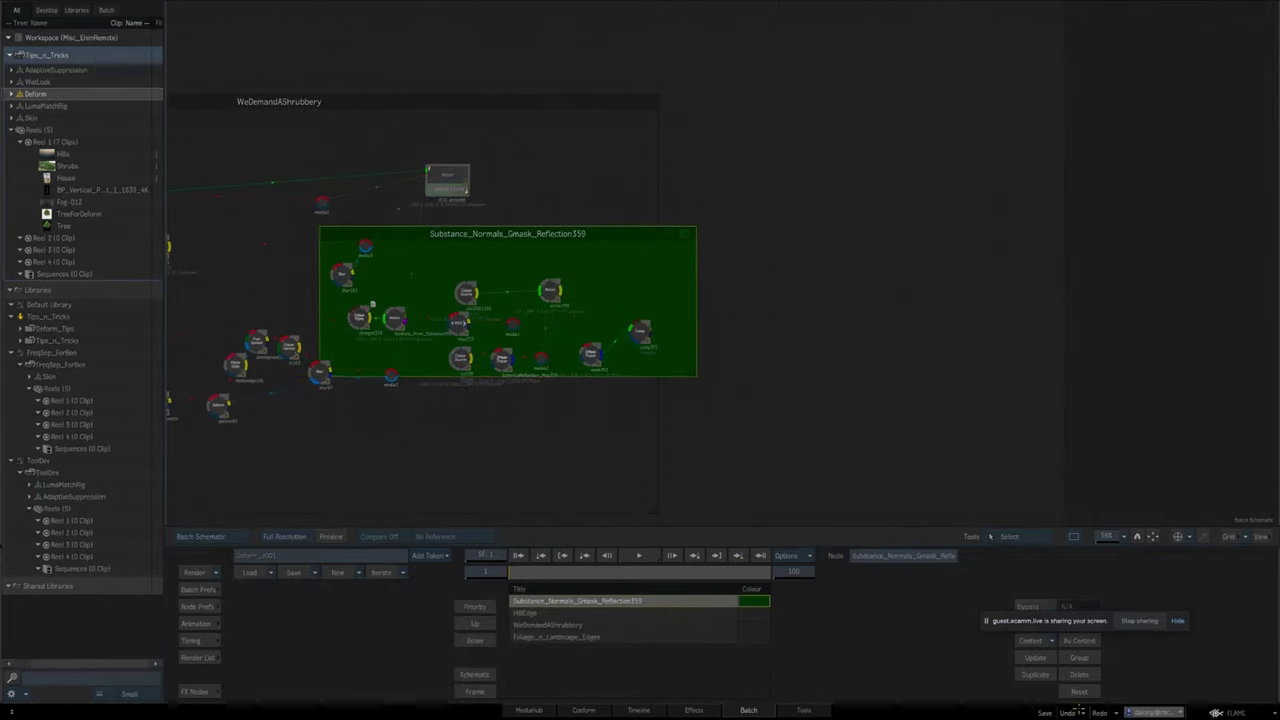
{"action": "left_click", "coordinate": [1078, 710]}
{"action": "left_click_drag", "start_coordinate": [834, 357], "coordinate": [720, 329]}
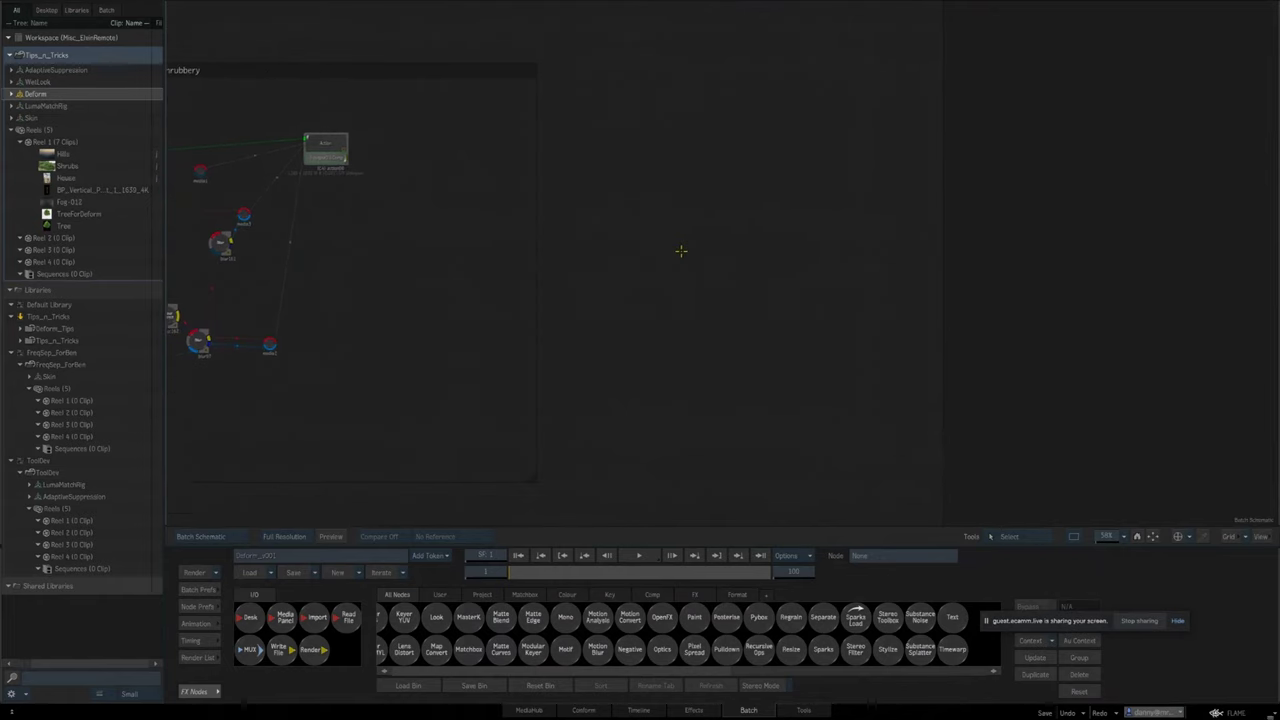
{"action": "right_click", "coordinate": [662, 194]}
{"action": "left_click", "coordinate": [722, 241]}
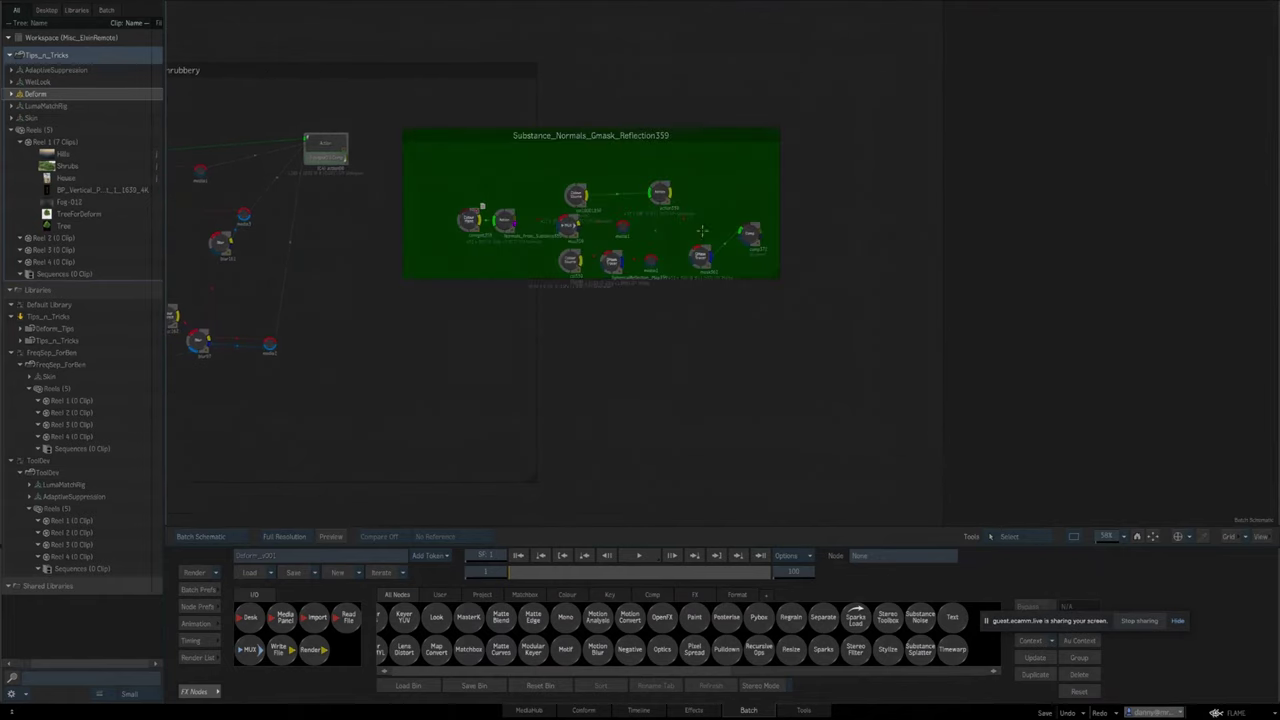
{"action": "left_click", "coordinate": [680, 148]}
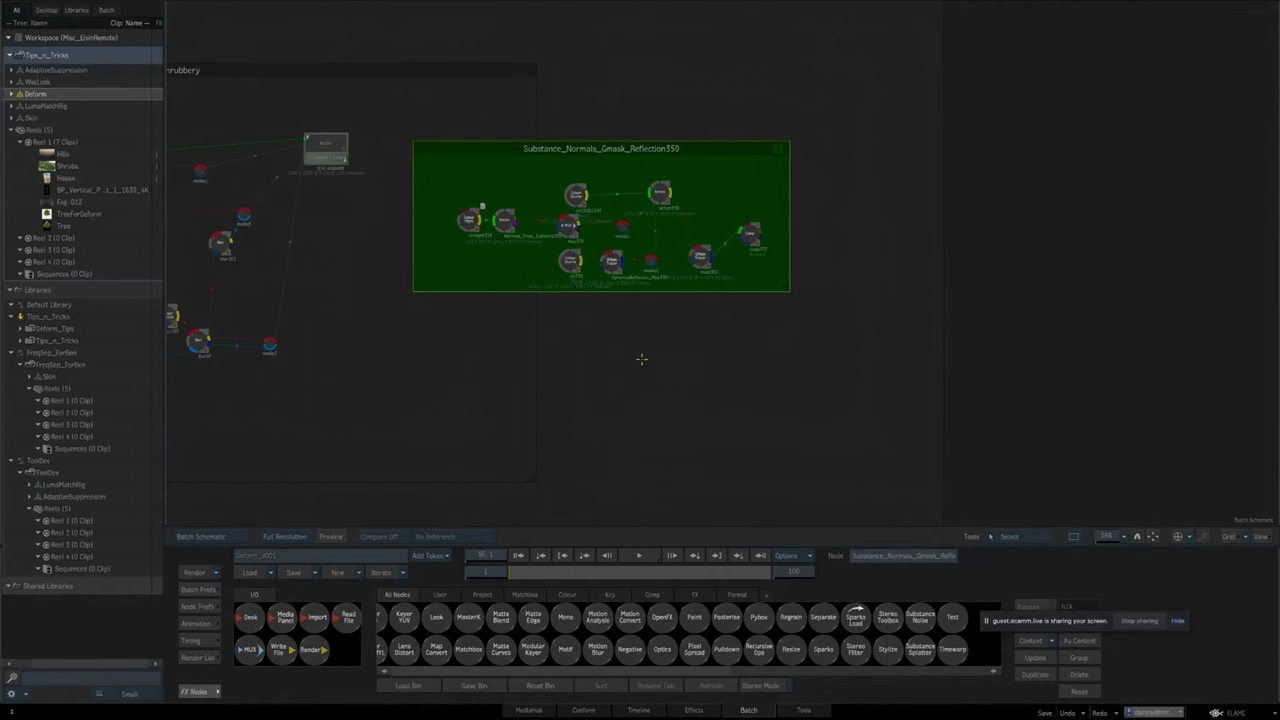
View the shrub composite Action and connect its Comp output to the colour management node at the start of the green group.
{"action": "left_click_drag", "start_coordinate": [498, 273], "coordinate": [771, 275]}
{"action": "left_click", "coordinate": [598, 149]}
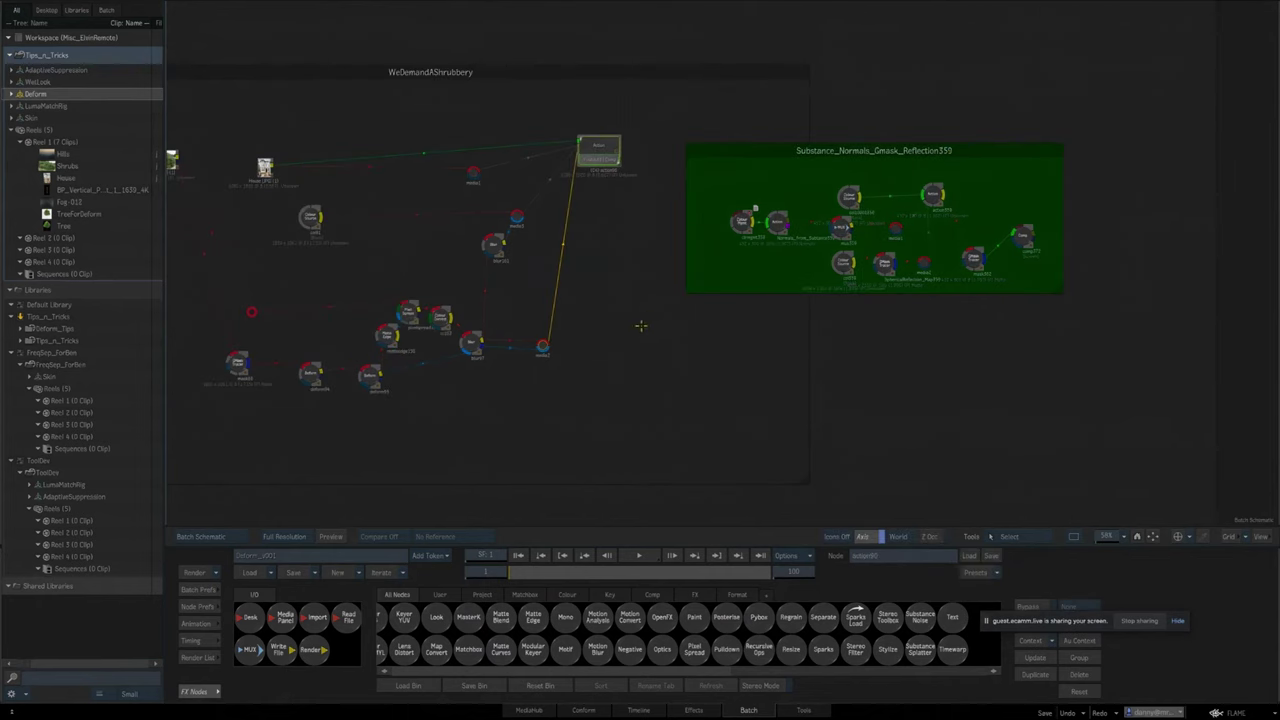
{"action": "key", "text": "F1"}
{"action": "key", "text": "F2"}
{"action": "key", "text": "Escape"}
{"action": "left_click_drag", "start_coordinate": [732, 274], "coordinate": [704, 315]}
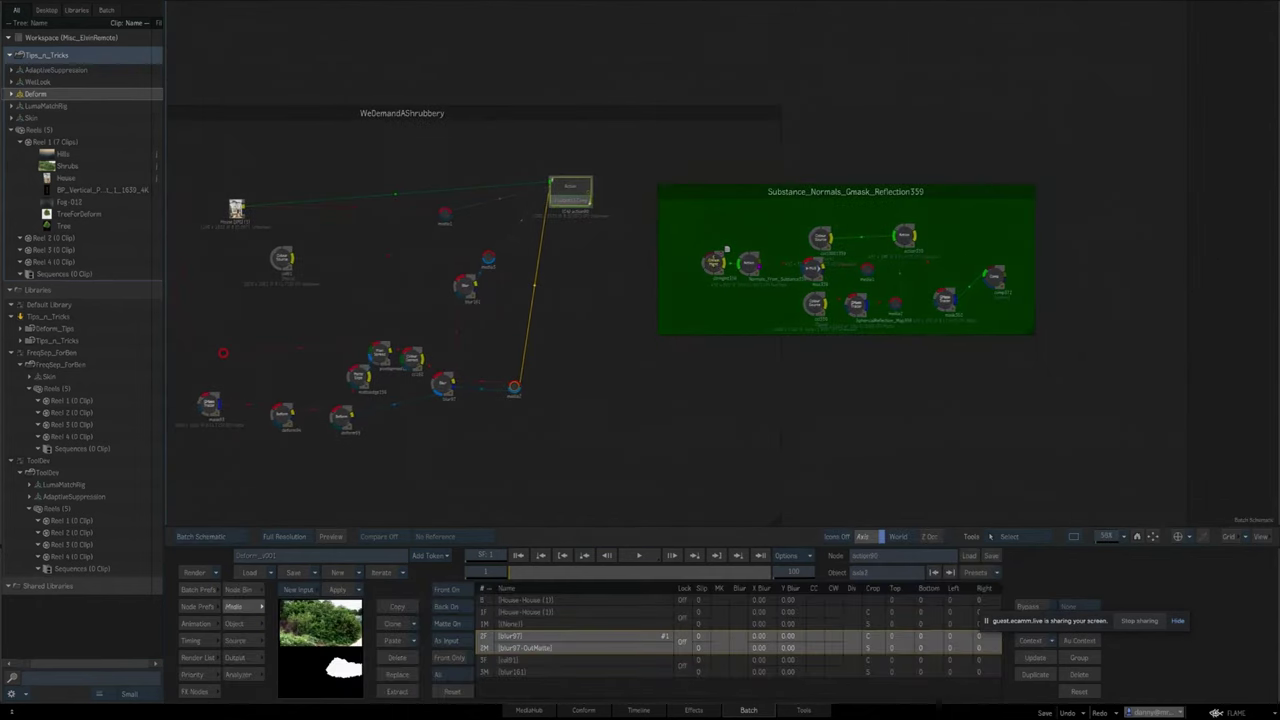
{"action": "mouse_move", "coordinate": [726, 250]}
{"action": "left_mouse_down"}
{"action": "mouse_move", "coordinate": [624, 200]}
{"action": "mouse_move", "coordinate": [719, 267]}
{"action": "mouse_move", "coordinate": [704, 248]}
{"action": "left_mouse_up"}
{"action": "left_click_drag", "start_coordinate": [771, 280], "coordinate": [648, 315]}
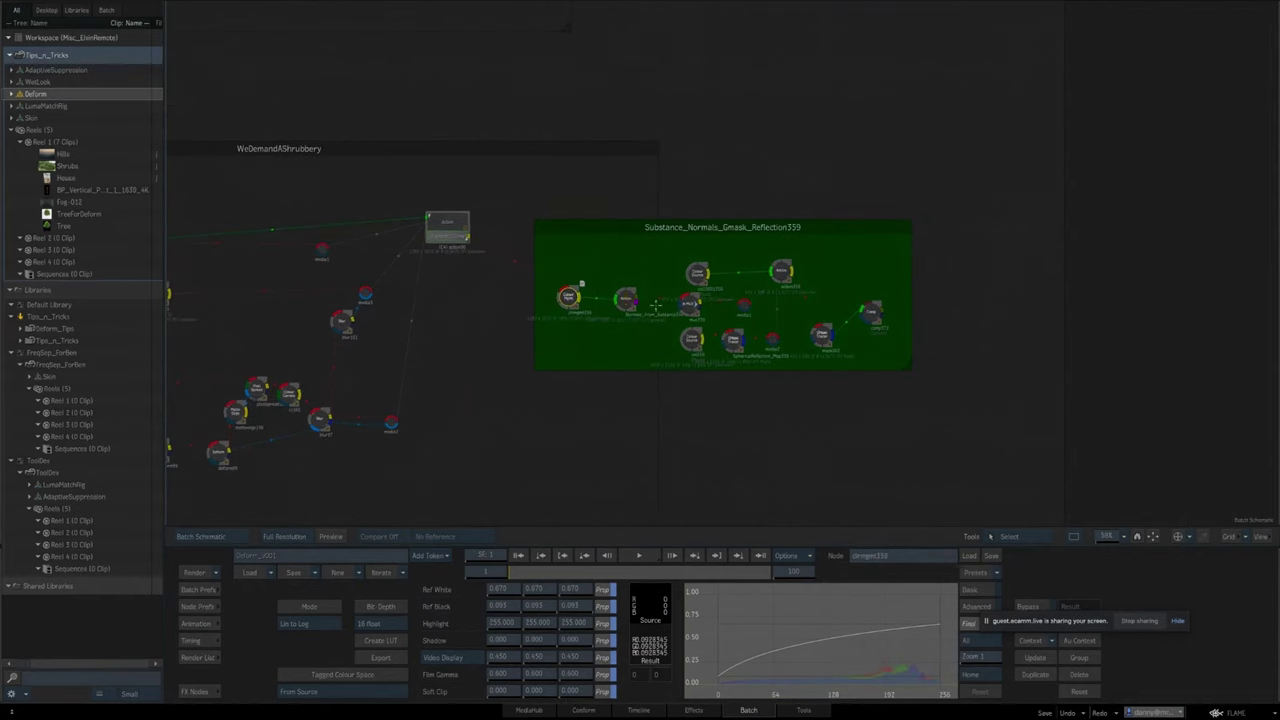
Open the Action schematic of the group's substance normals node and select axis4 beneath the House image.
{"action": "left_click", "coordinate": [627, 299]}
{"action": "key", "text": "F2"}
{"action": "key", "text": "F4"}
{"action": "key", "text": "Escape"}
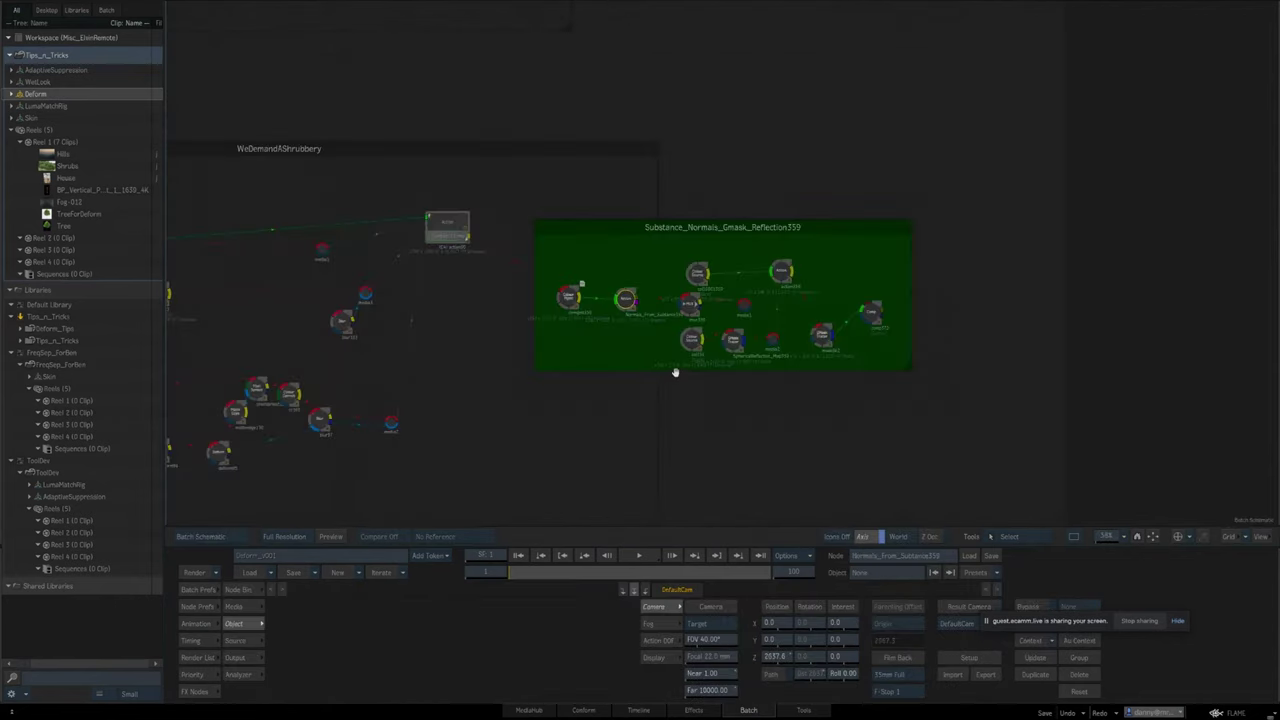
{"action": "key", "text": "F8"}
{"action": "left_click_drag", "start_coordinate": [682, 388], "coordinate": [473, 314]}
{"action": "left_click", "coordinate": [716, 332]}
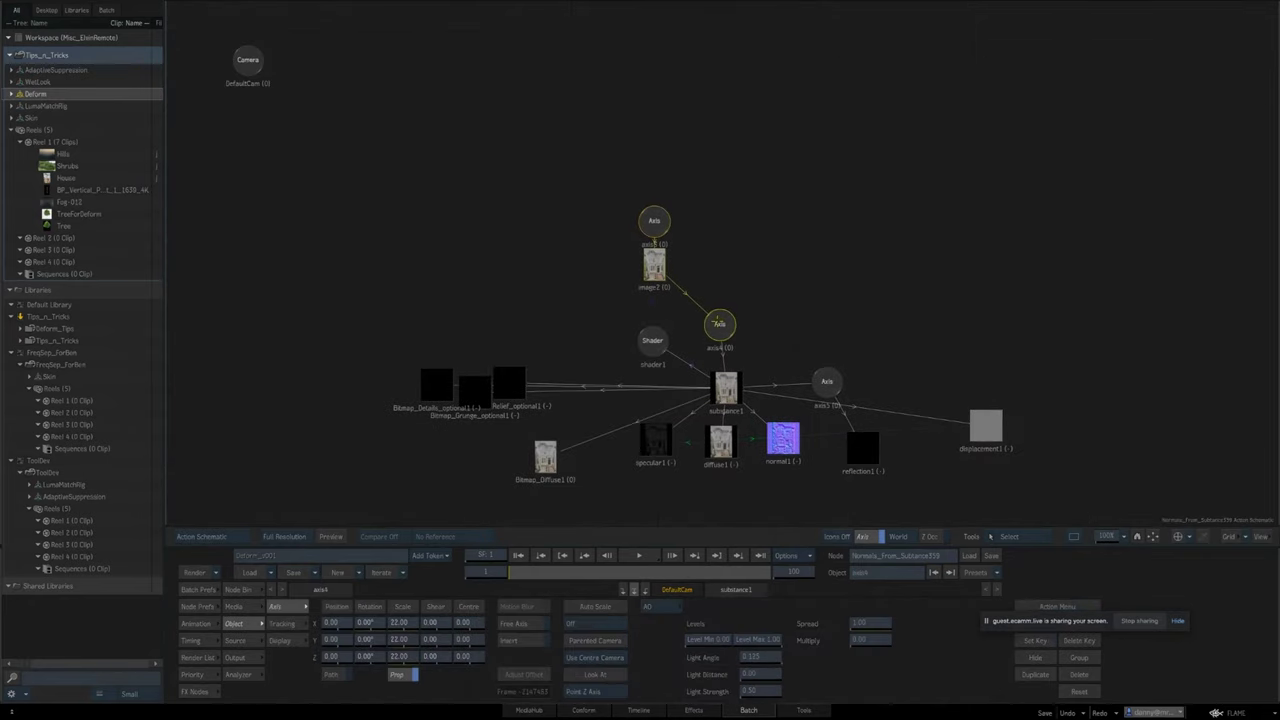
Scale axis4 proportionally to 93.80 on all axes, checking that the House image fills the frame.
{"action": "key", "text": "F4"}
{"action": "left_click_drag", "start_coordinate": [408, 623], "coordinate": [1089, 543]}
{"action": "left_click_drag", "start_coordinate": [1092, 337], "coordinate": [1043, 487]}
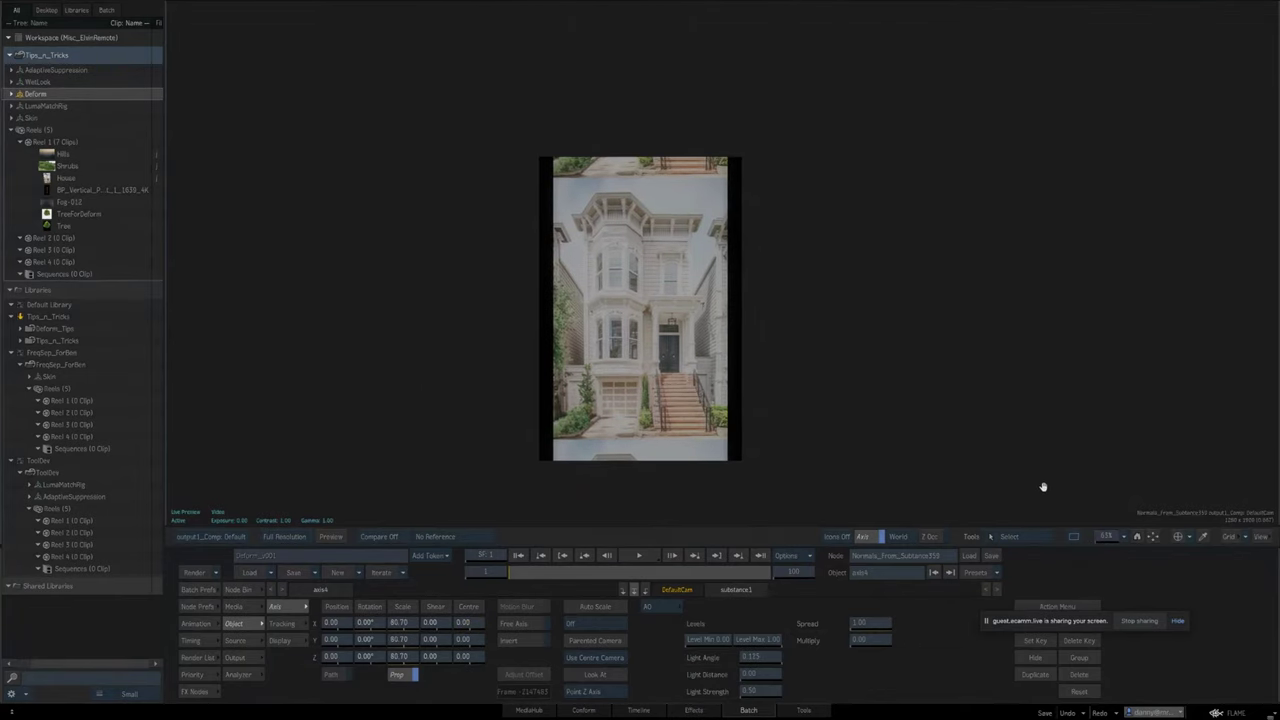
{"action": "mouse_move", "coordinate": [398, 622]}
{"action": "left_mouse_down"}
{"action": "mouse_move", "coordinate": [426, 622]}
{"action": "mouse_move", "coordinate": [404, 625]}
{"action": "left_mouse_up"}
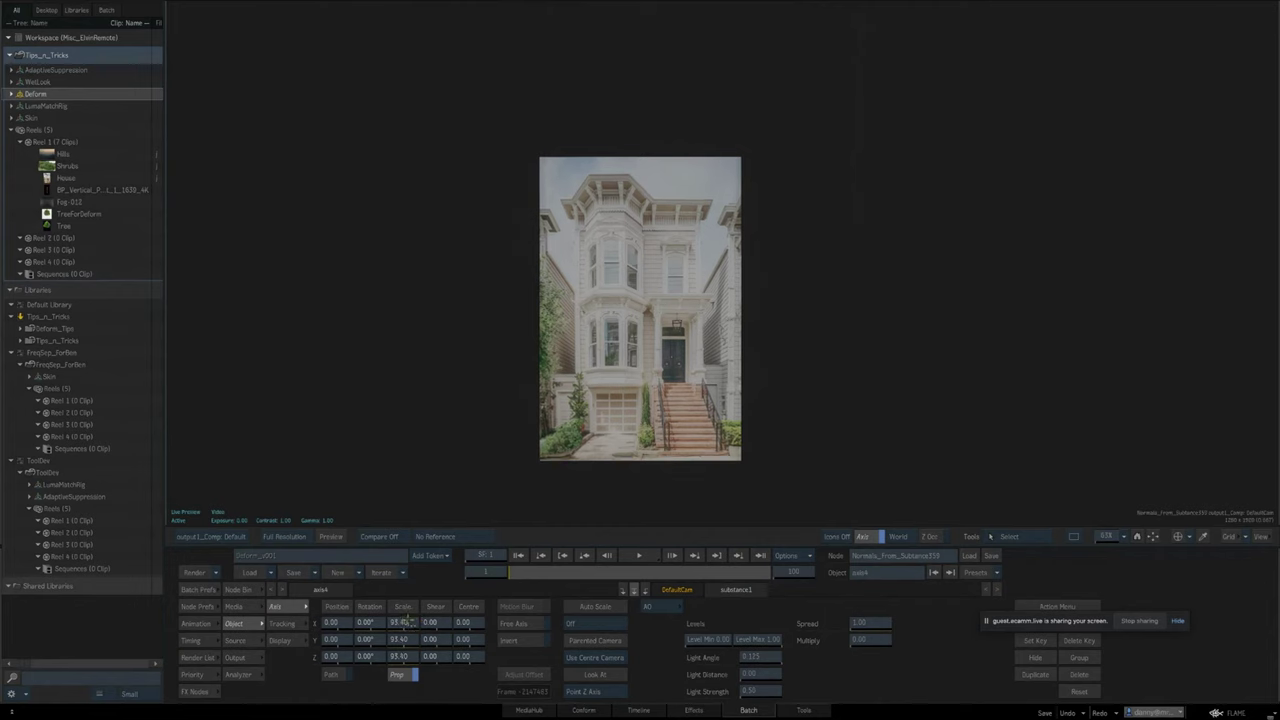
{"action": "key", "text": "F1"}
{"action": "key", "text": "F4"}
{"action": "left_click_drag", "start_coordinate": [404, 625], "coordinate": [409, 624]}
{"action": "key", "text": "F1"}
{"action": "key", "text": "F4"}
{"action": "key", "text": "F1"}
{"action": "key", "text": "F4"}
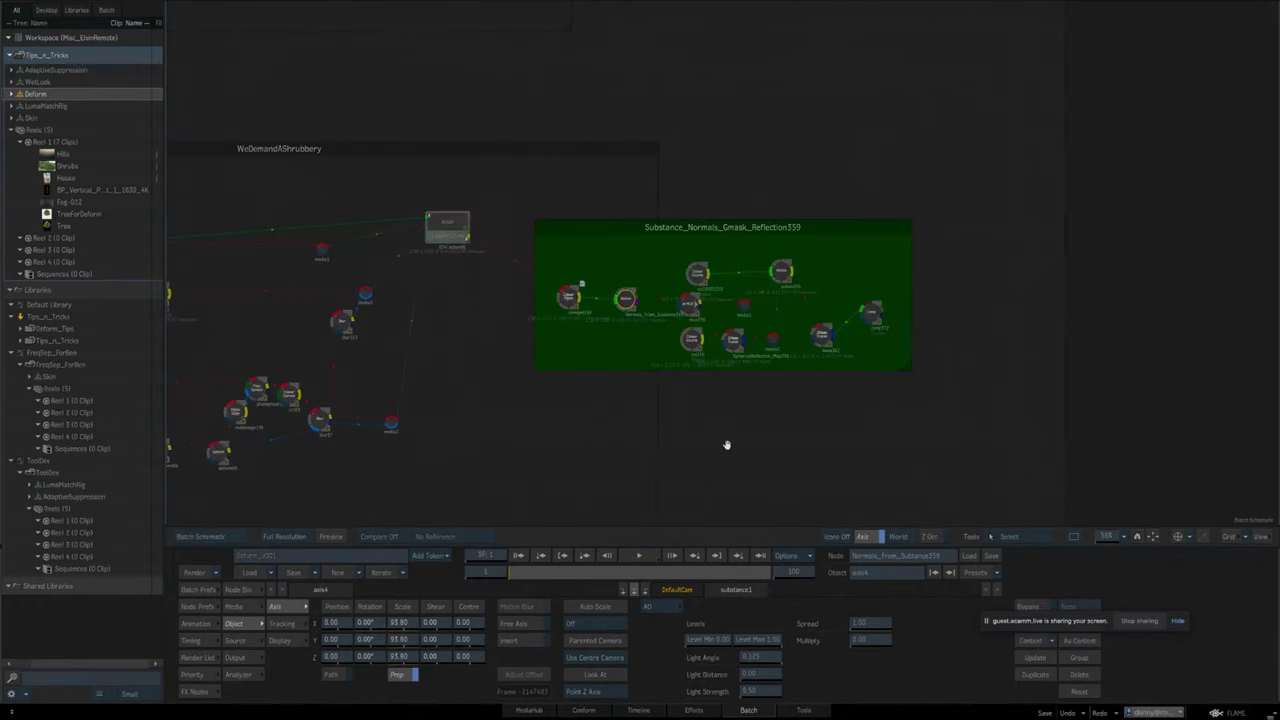
View the substance node's Normals output and examine the shrubs and driveway area close up.
{"action": "left_click", "coordinate": [609, 287]}
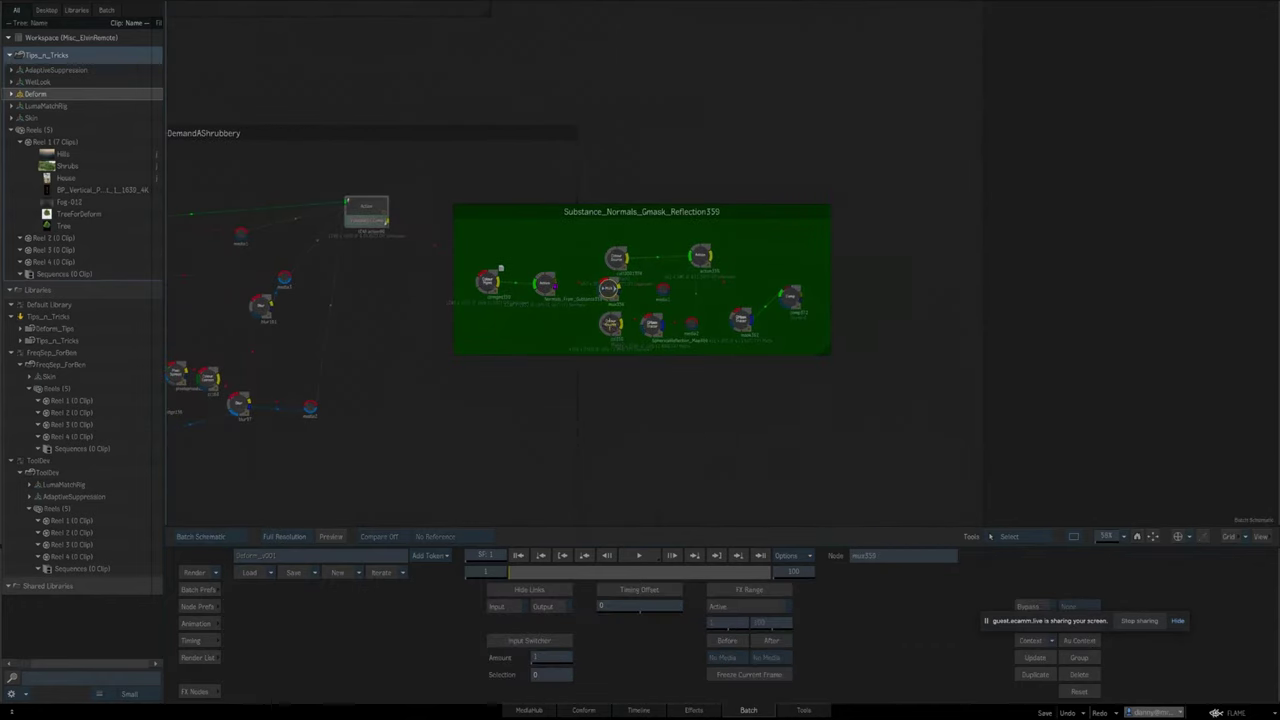
{"action": "left_click", "coordinate": [544, 283]}
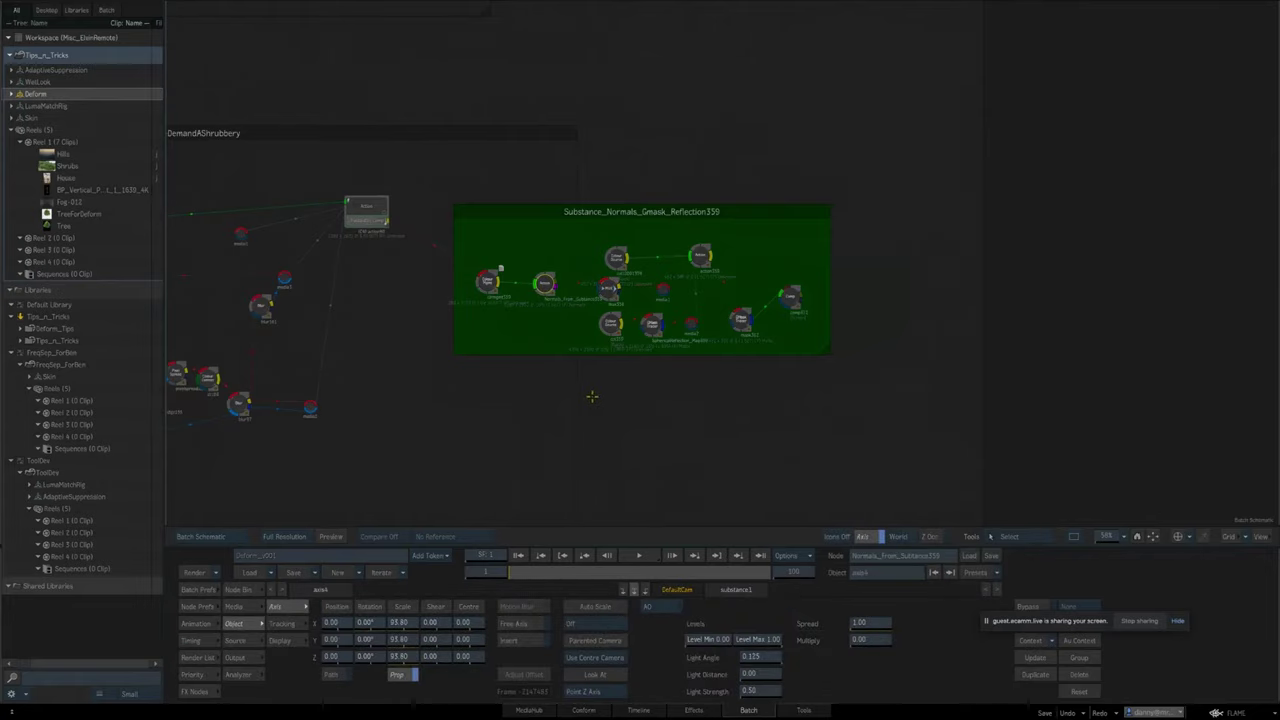
{"action": "key", "text": "F1"}
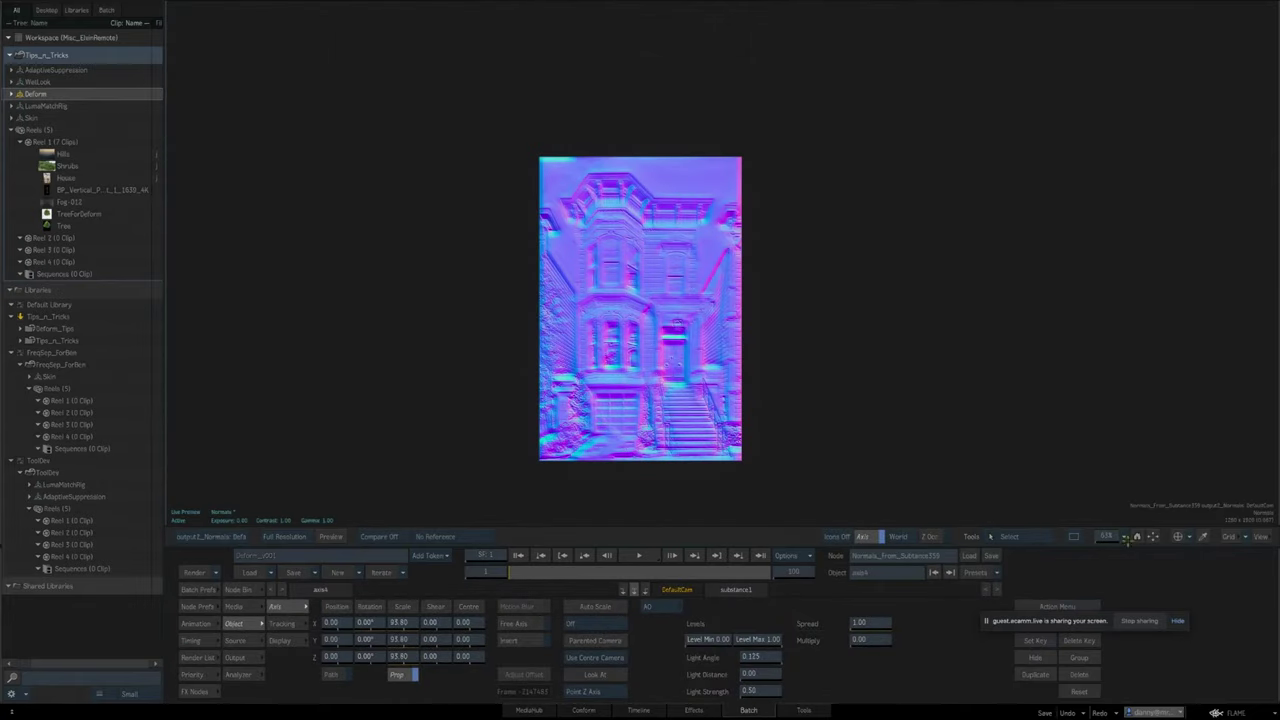
{"action": "left_click_drag", "start_coordinate": [1108, 537], "coordinate": [1265, 537]}
{"action": "left_click_drag", "start_coordinate": [974, 294], "coordinate": [808, 294]}
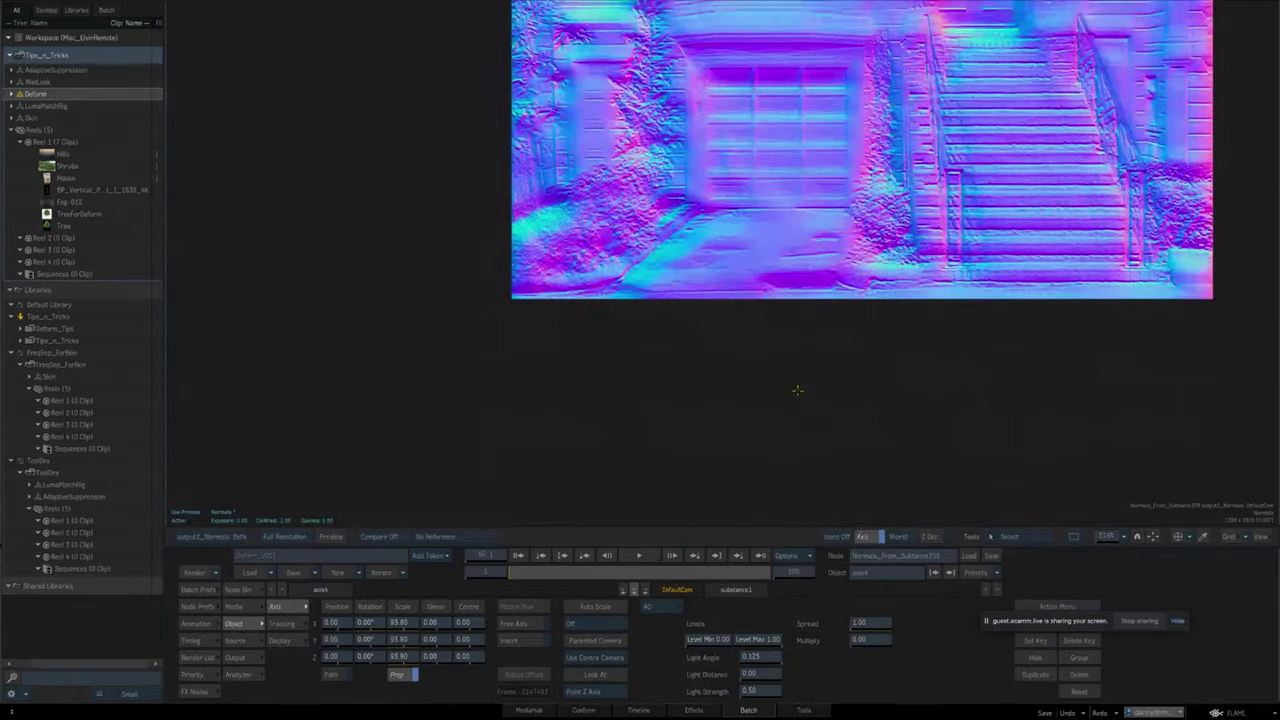
Add a second output to the shrub composite Action and set its type to Matte.
{"action": "key", "text": "Escape"}
{"action": "left_click_drag", "start_coordinate": [823, 404], "coordinate": [1038, 430]}
{"action": "left_click", "coordinate": [583, 237]}
{"action": "key", "text": "F8"}
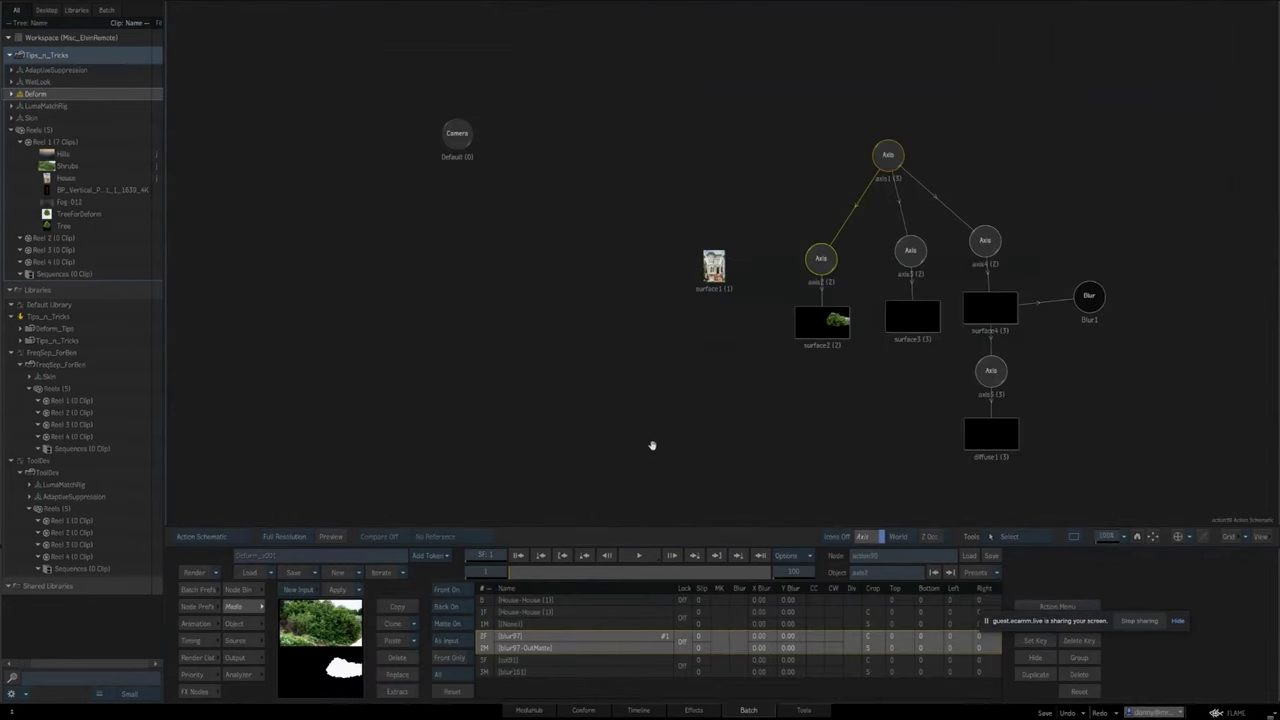
{"action": "left_click", "coordinate": [243, 657]}
{"action": "left_click", "coordinate": [300, 691]}
{"action": "left_click", "coordinate": [515, 623]}
{"action": "left_click", "coordinate": [515, 609]}
Assign only the shrub layer surface2 with its parent axes to the Matte output, and return to the Batch schematic.
{"action": "key", "text": "F4"}
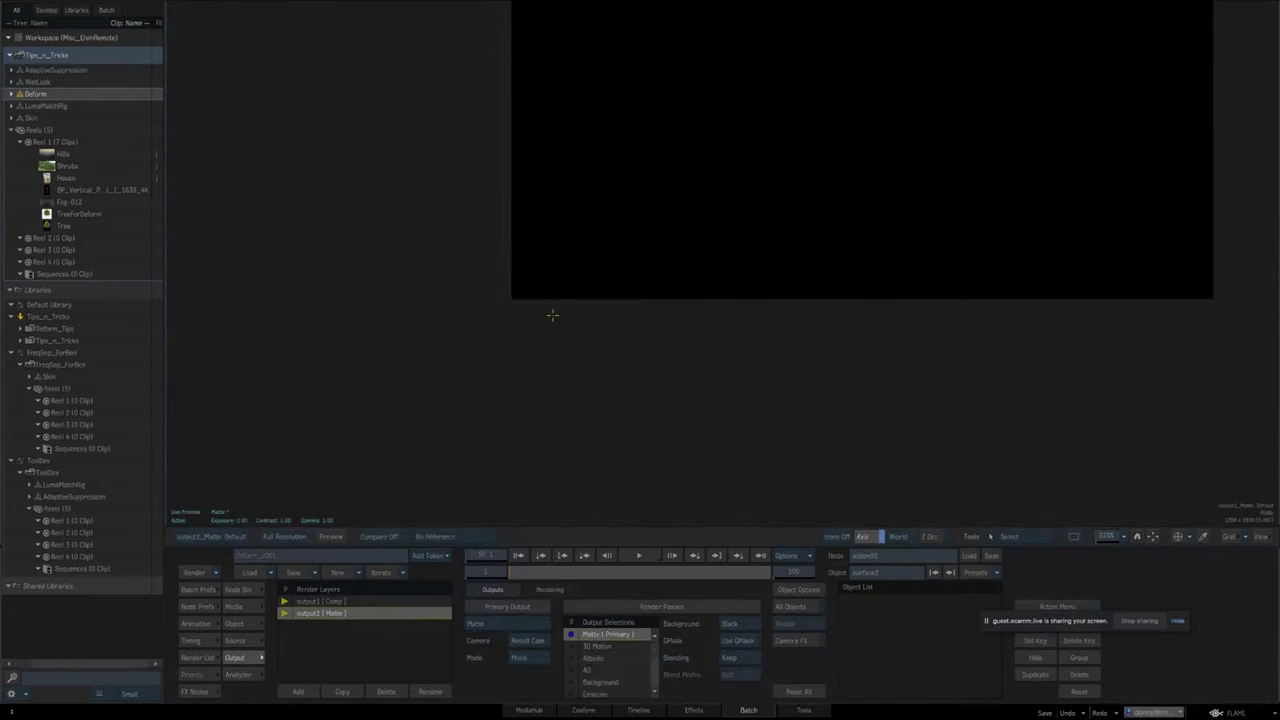
{"action": "key", "text": "F4"}
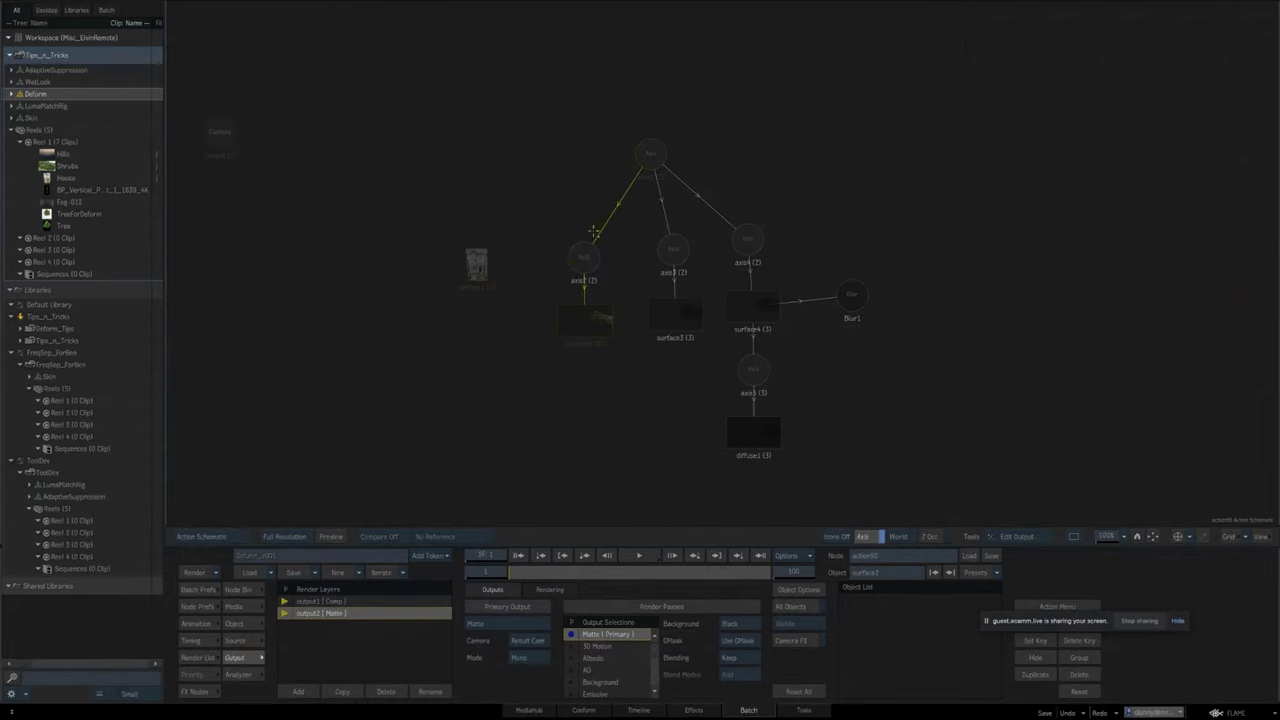
{"action": "left_click", "coordinate": [586, 254]}
{"action": "left_click", "coordinate": [650, 158]}
{"action": "key", "text": "Escape"}
Delete the mask and Comp nodes at the end of the green group's chain.
{"action": "left_click_drag", "start_coordinate": [811, 385], "coordinate": [733, 399]}
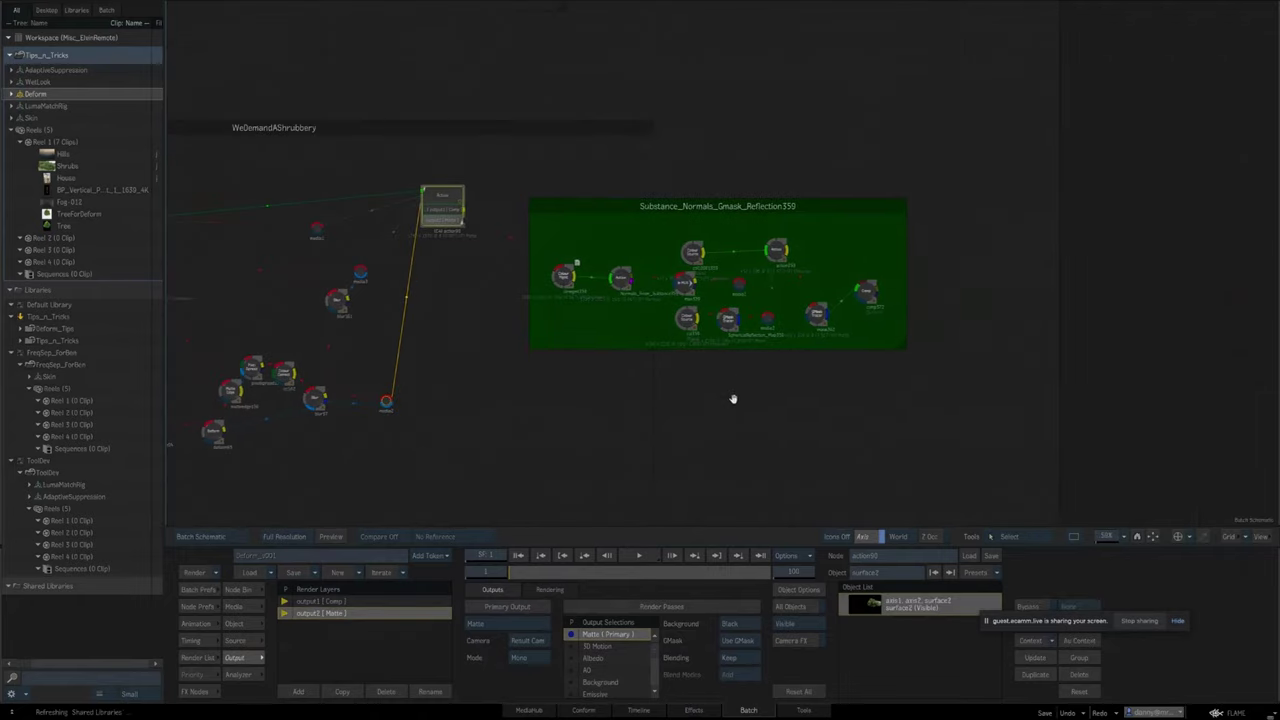
{"action": "left_click_drag", "start_coordinate": [812, 413], "coordinate": [747, 414]}
{"action": "left_click_drag", "start_coordinate": [805, 297], "coordinate": [805, 313]}
{"action": "key", "text": "Delete"}
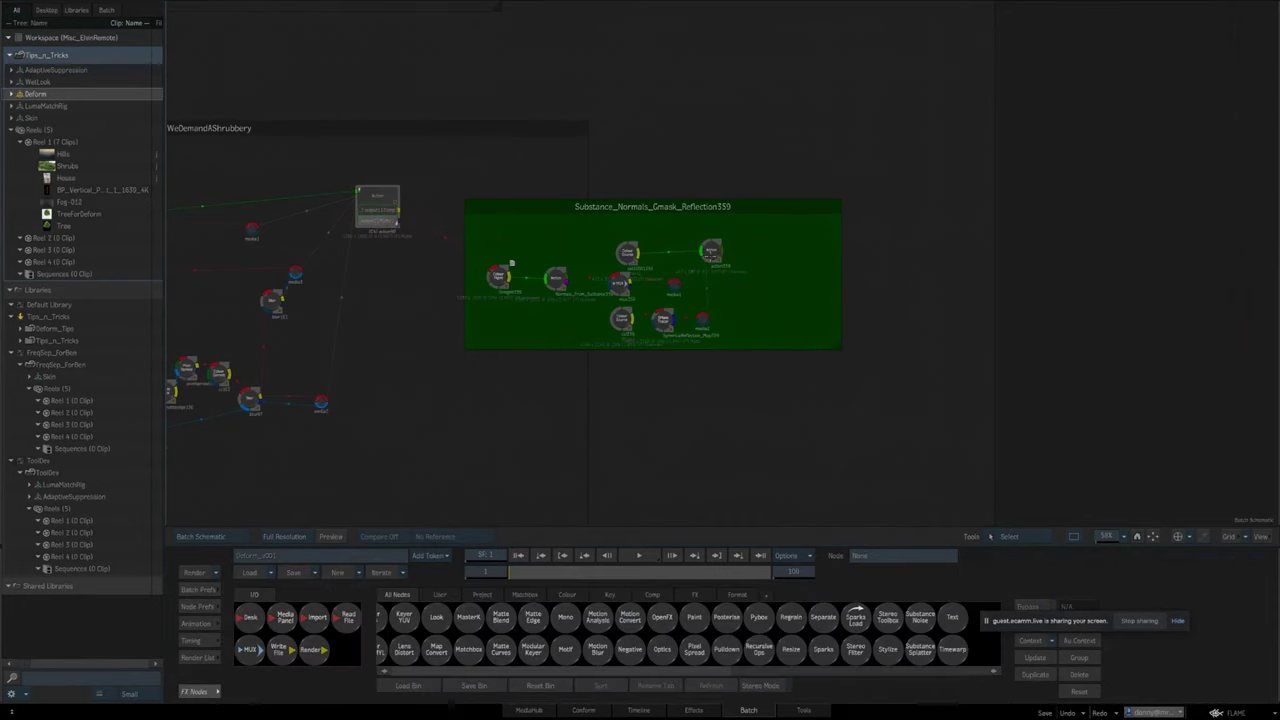
Add a new Action node beyond the green group and connect the shrub composite's Comp output as its background.
{"action": "left_click", "coordinate": [710, 252]}
{"action": "left_click", "coordinate": [663, 319]}
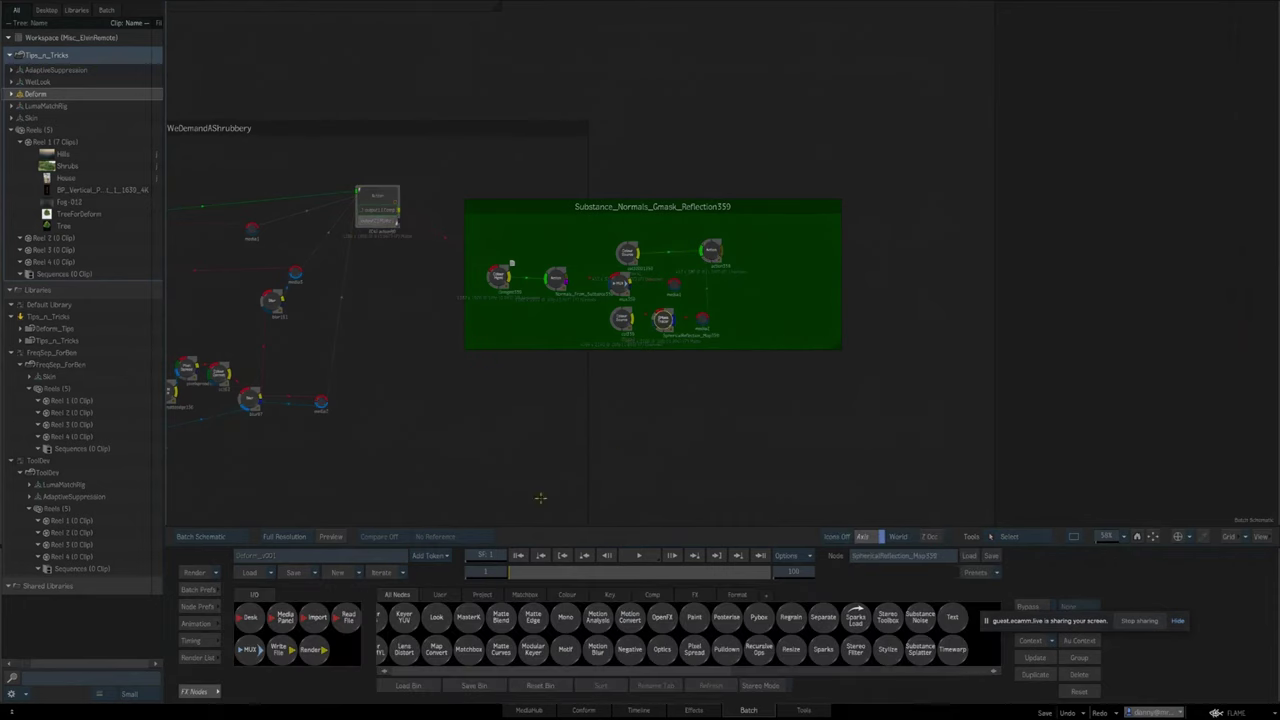
{"action": "key", "text": "a"}
{"action": "key", "text": "c"}
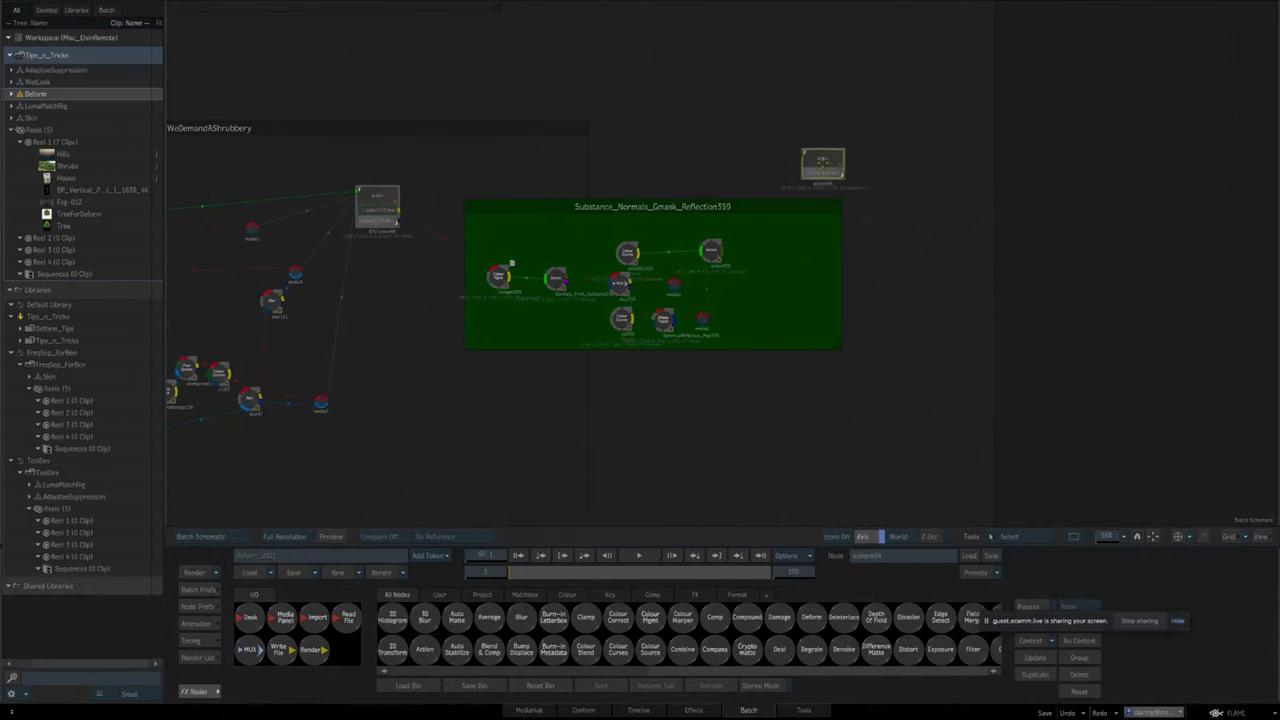
{"action": "left_click_drag", "start_coordinate": [823, 165], "coordinate": [951, 189]}
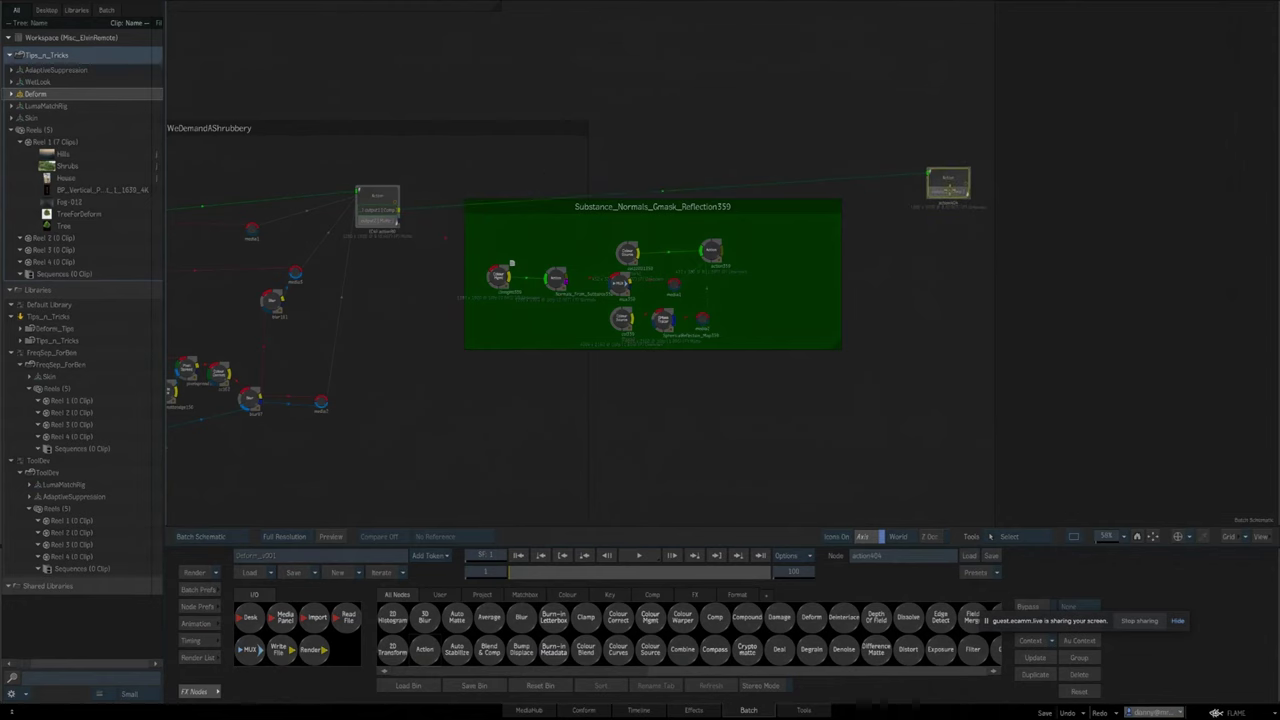
Add a media input to the new Action, fed by action359's Comp and the shrub Matte output, routing the matte link beneath the group.
{"action": "left_click", "coordinate": [857, 337]}
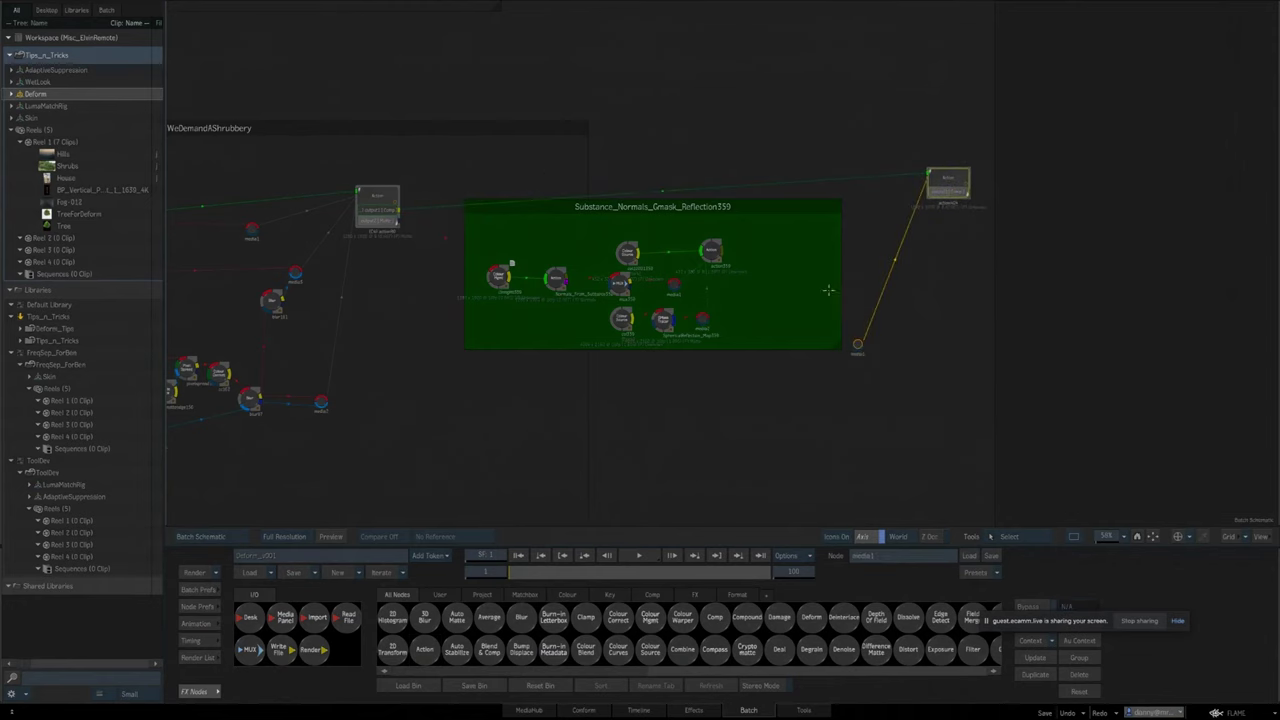
{"action": "left_click_drag", "start_coordinate": [858, 343], "coordinate": [731, 258]}
{"action": "left_click_drag", "start_coordinate": [762, 250], "coordinate": [900, 388]}
{"action": "left_click", "coordinate": [627, 252]}
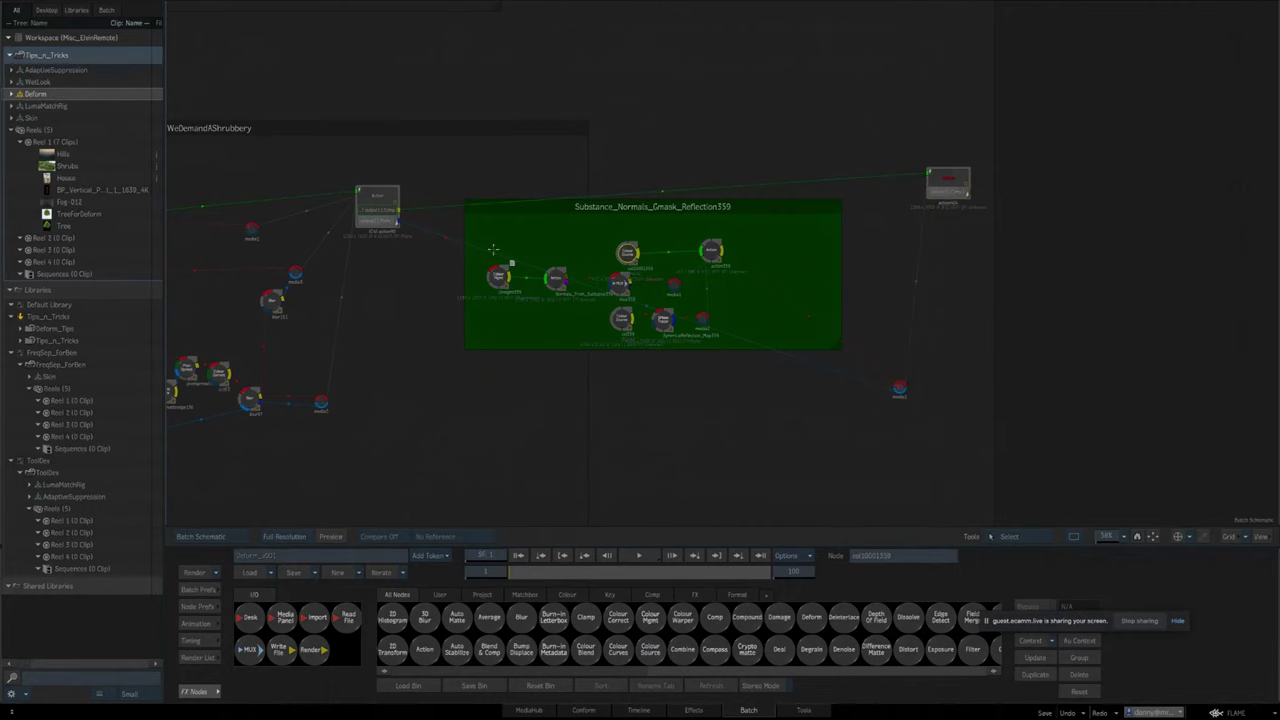
{"action": "left_click_drag", "start_coordinate": [700, 397], "coordinate": [646, 405]}
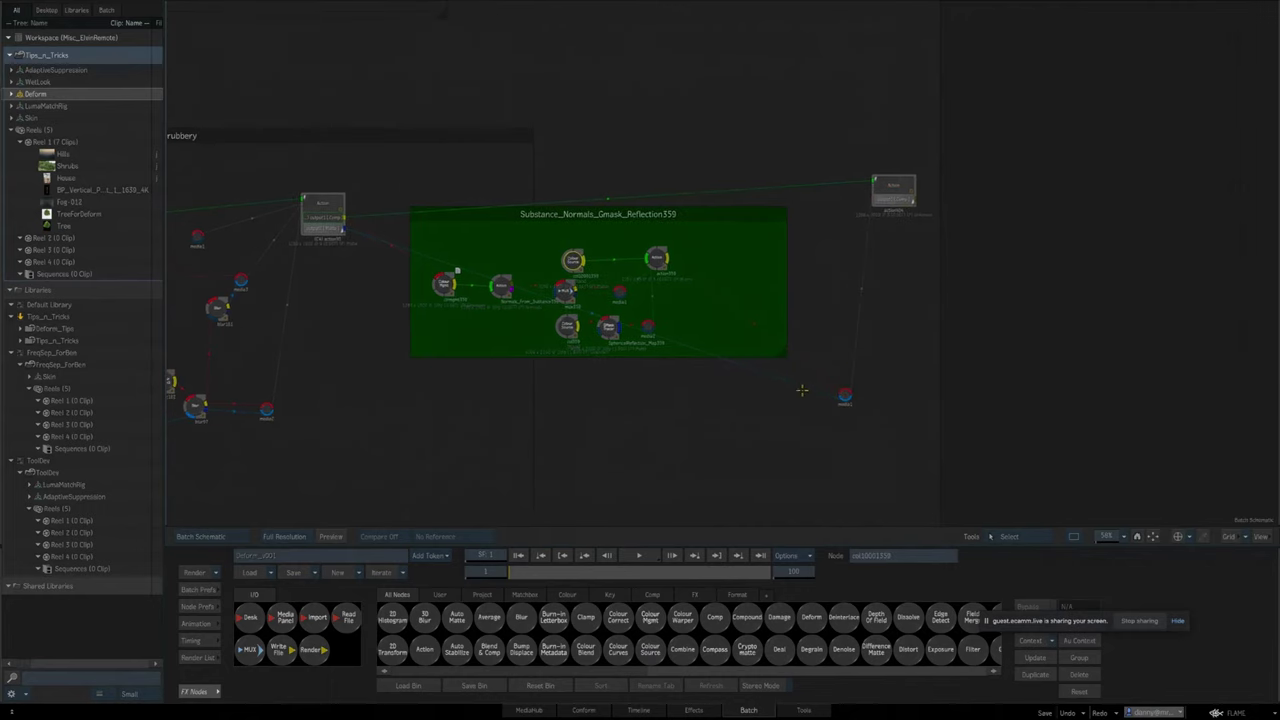
{"action": "key", "text": "a"}
{"action": "left_click", "coordinate": [389, 422]}
Set the blend mode of surface1 in the new Action to Screen and view the composited result.
{"action": "left_click", "coordinate": [896, 203]}
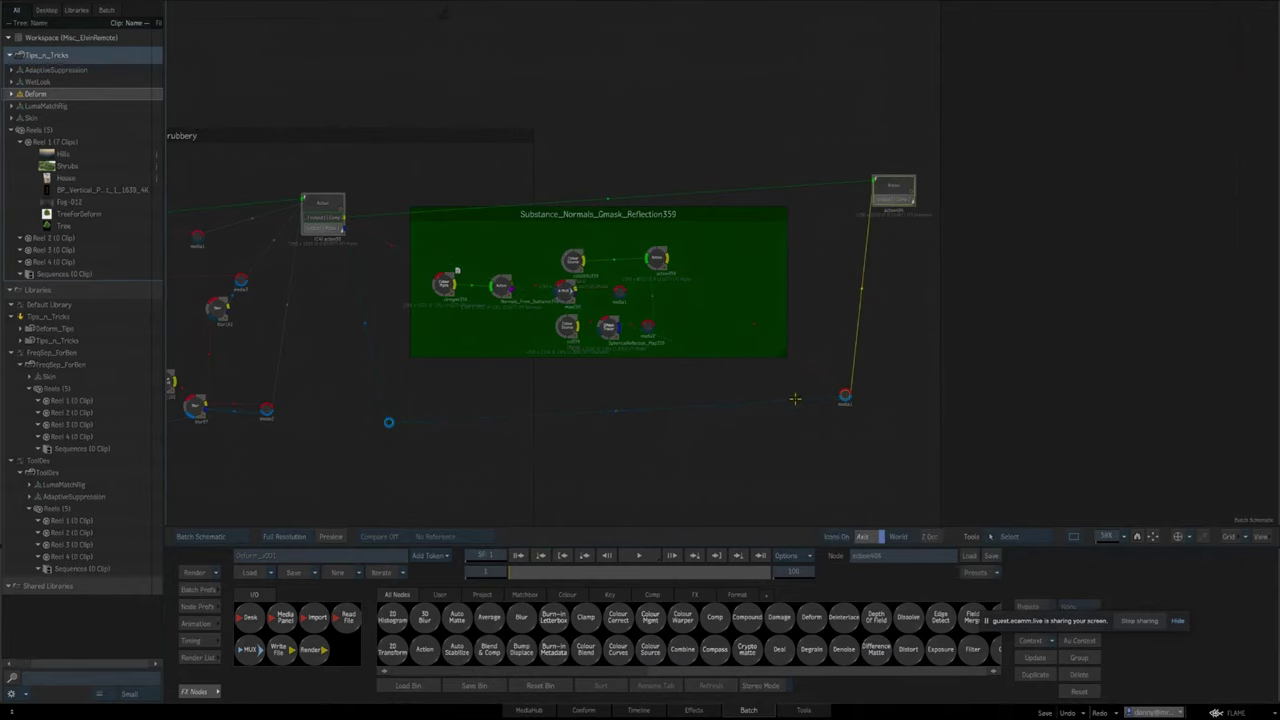
{"action": "key", "text": "Escape"}
{"action": "left_click_drag", "start_coordinate": [805, 398], "coordinate": [722, 419]}
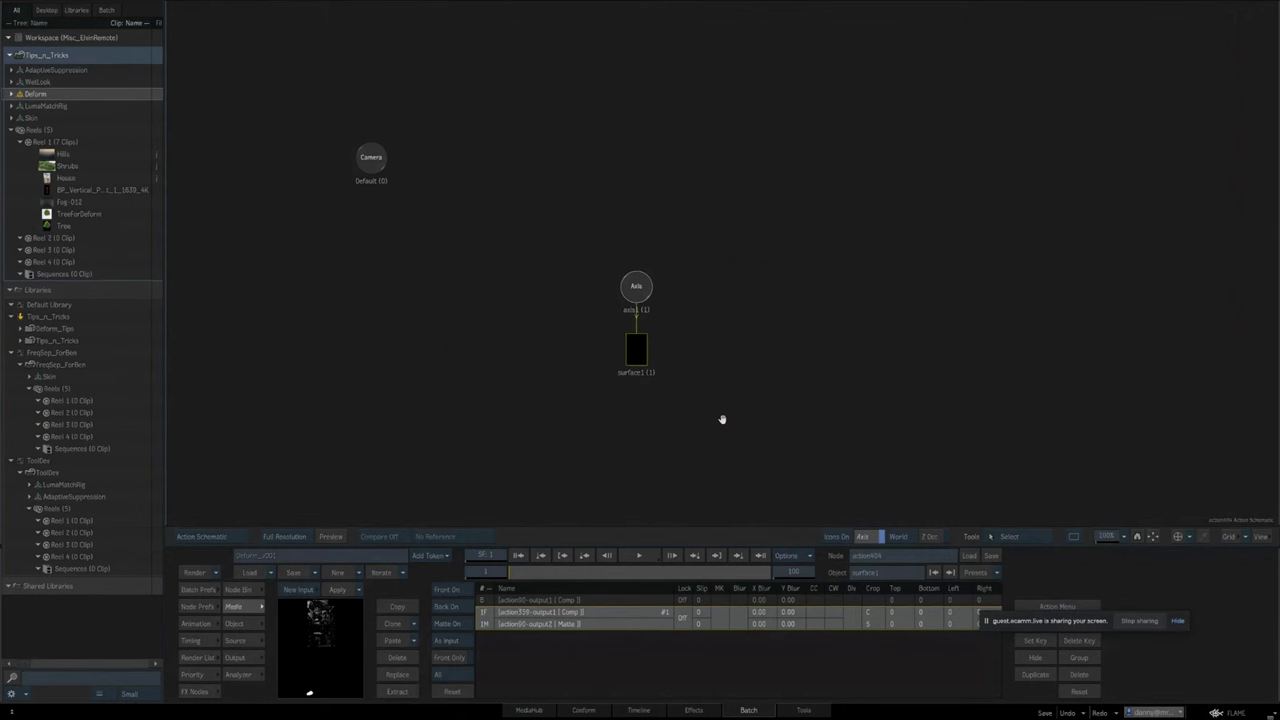
{"action": "double_click", "coordinate": [633, 344]}
{"action": "left_click", "coordinate": [737, 623]}
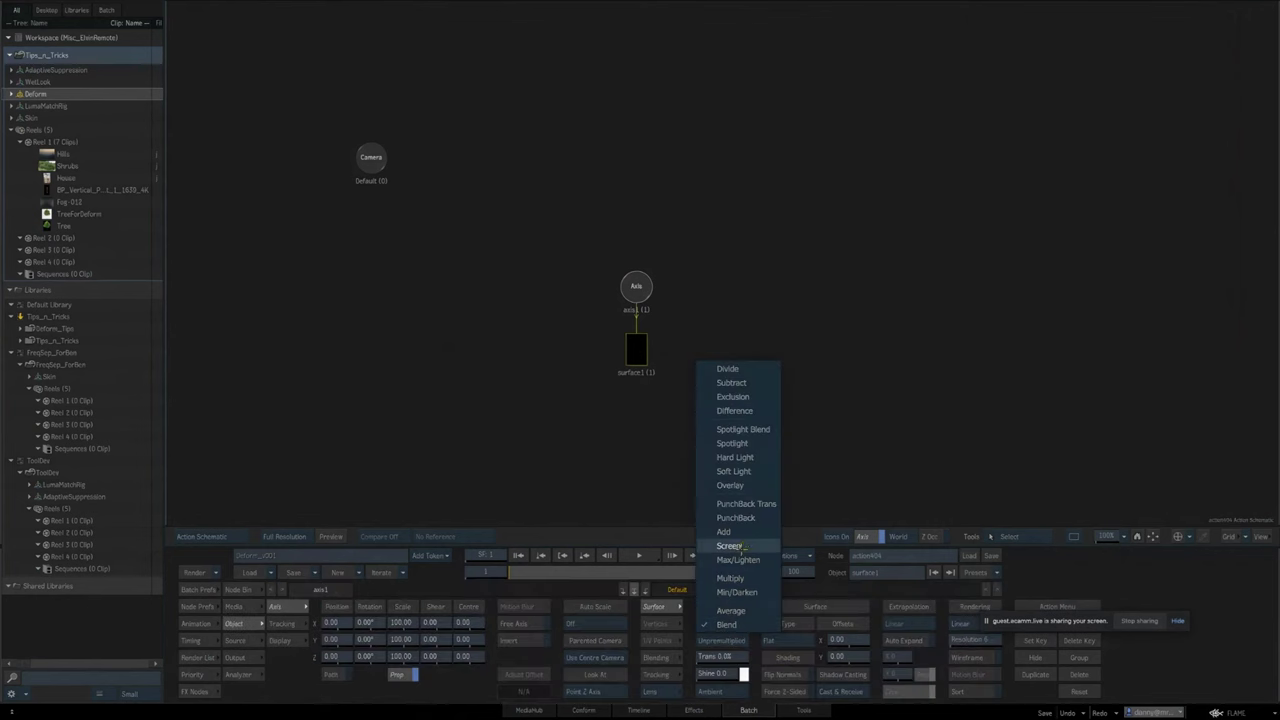
{"action": "left_click", "coordinate": [740, 547]}
{"action": "key", "text": "F1"}
{"action": "key", "text": "F4"}
{"action": "key", "text": "1"}
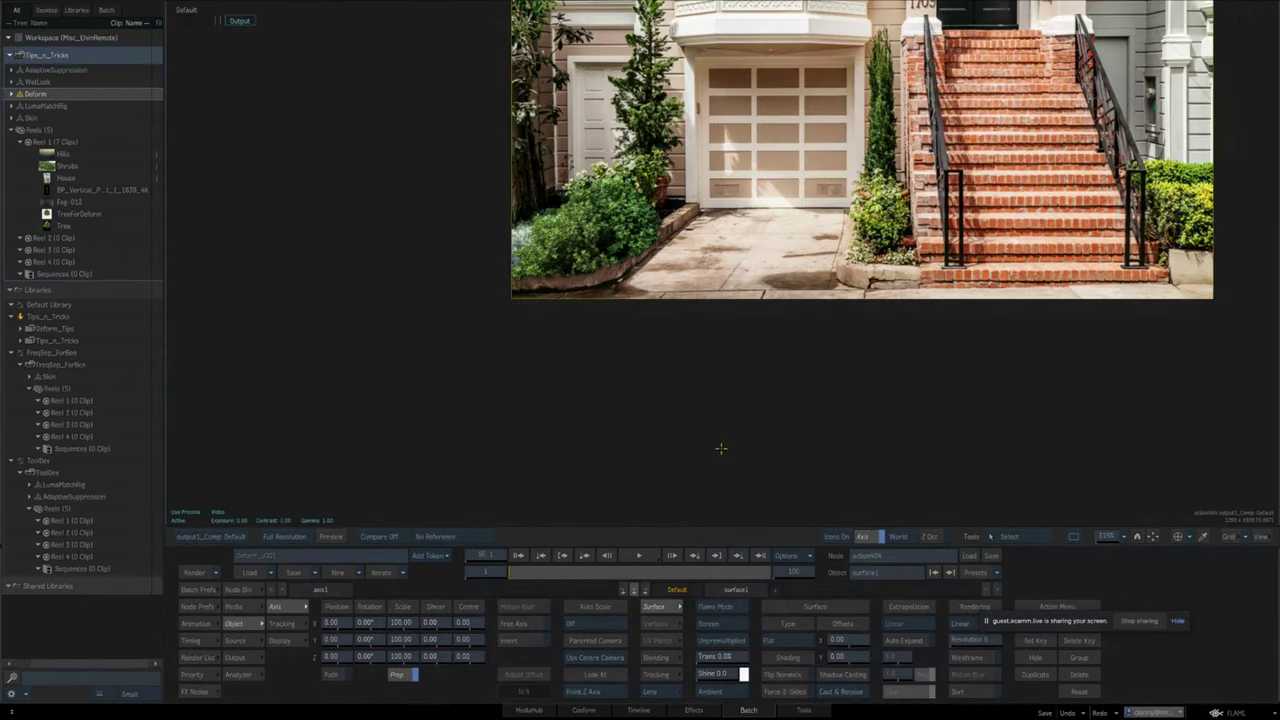
Open the SphericalReflection_Map359 node from the green group and display the matte of its gmask1 shape.
{"action": "key", "text": "Escape"}
{"action": "left_click_drag", "start_coordinate": [714, 417], "coordinate": [852, 400]}
{"action": "left_click", "coordinate": [743, 312]}
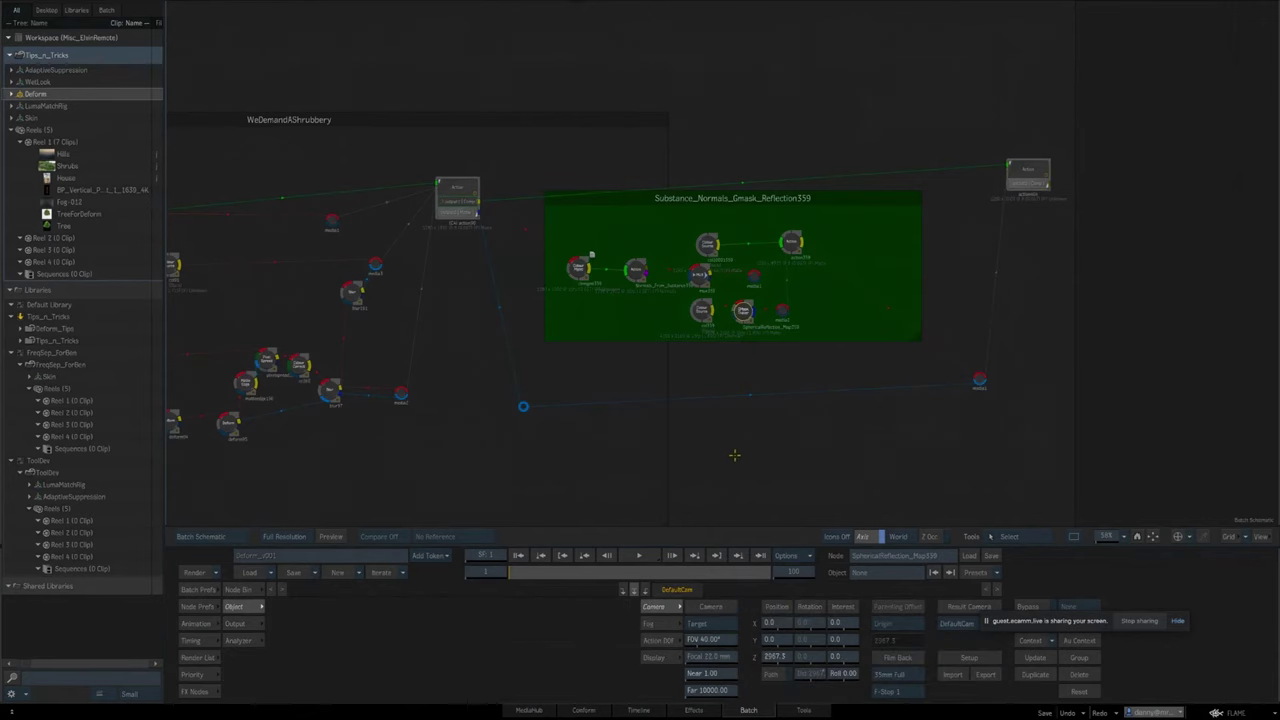
{"action": "key", "text": "Escape"}
{"action": "left_click_drag", "start_coordinate": [743, 441], "coordinate": [620, 402]}
{"action": "left_click", "coordinate": [585, 347]}
{"action": "key", "text": "F4"}
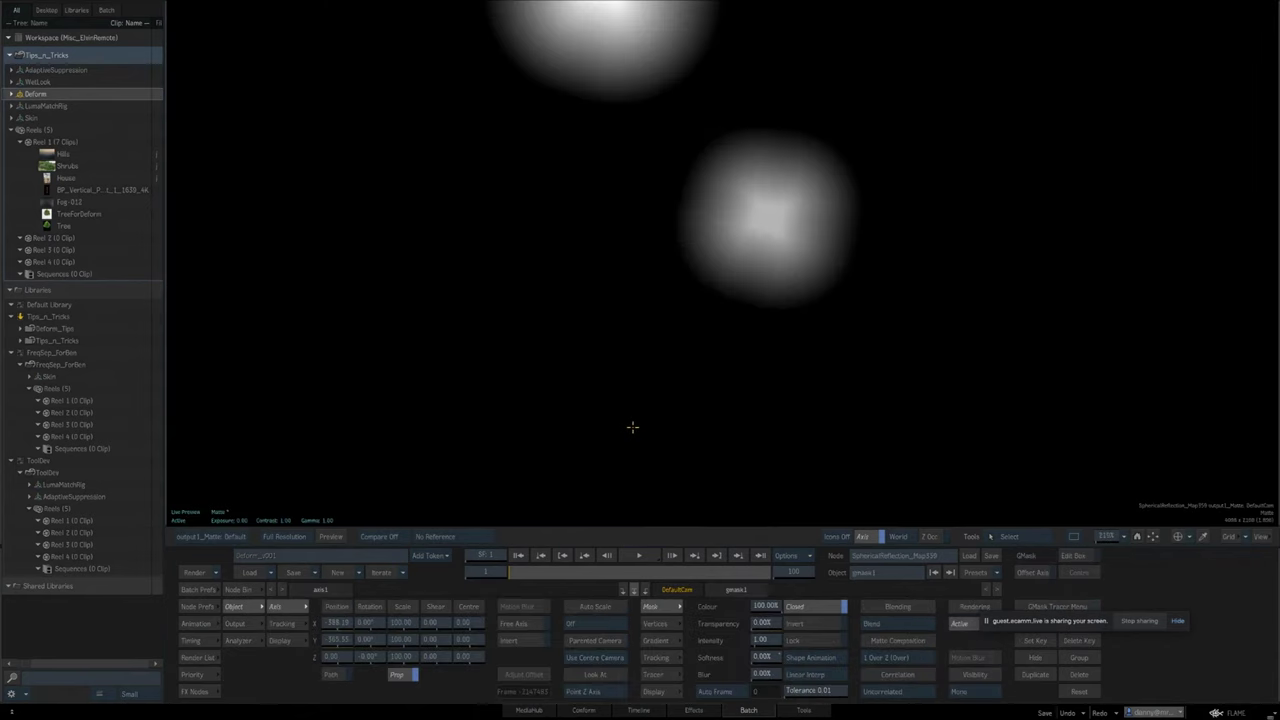
Examine the wider reflection map matte and its GMask schematic with gmask1 selected, and return to the Batch schematic.
{"action": "key", "text": "Escape"}
{"action": "left_click_drag", "start_coordinate": [1107, 537], "coordinate": [1088, 537]}
{"action": "left_click_drag", "start_coordinate": [1111, 456], "coordinate": [1025, 460]}
{"action": "key", "text": "d"}
{"action": "left_click", "coordinate": [603, 215]}
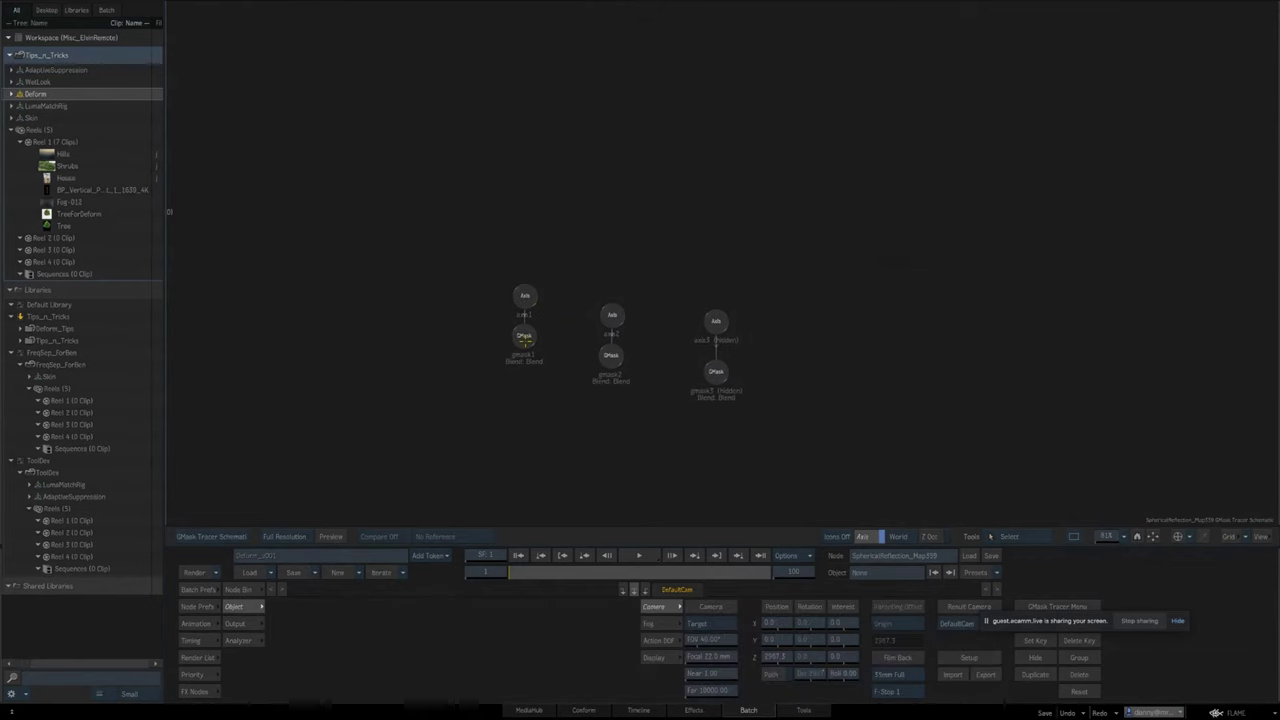
{"action": "left_click", "coordinate": [524, 335]}
{"action": "key", "text": "F1"}
{"action": "key", "text": "F4"}
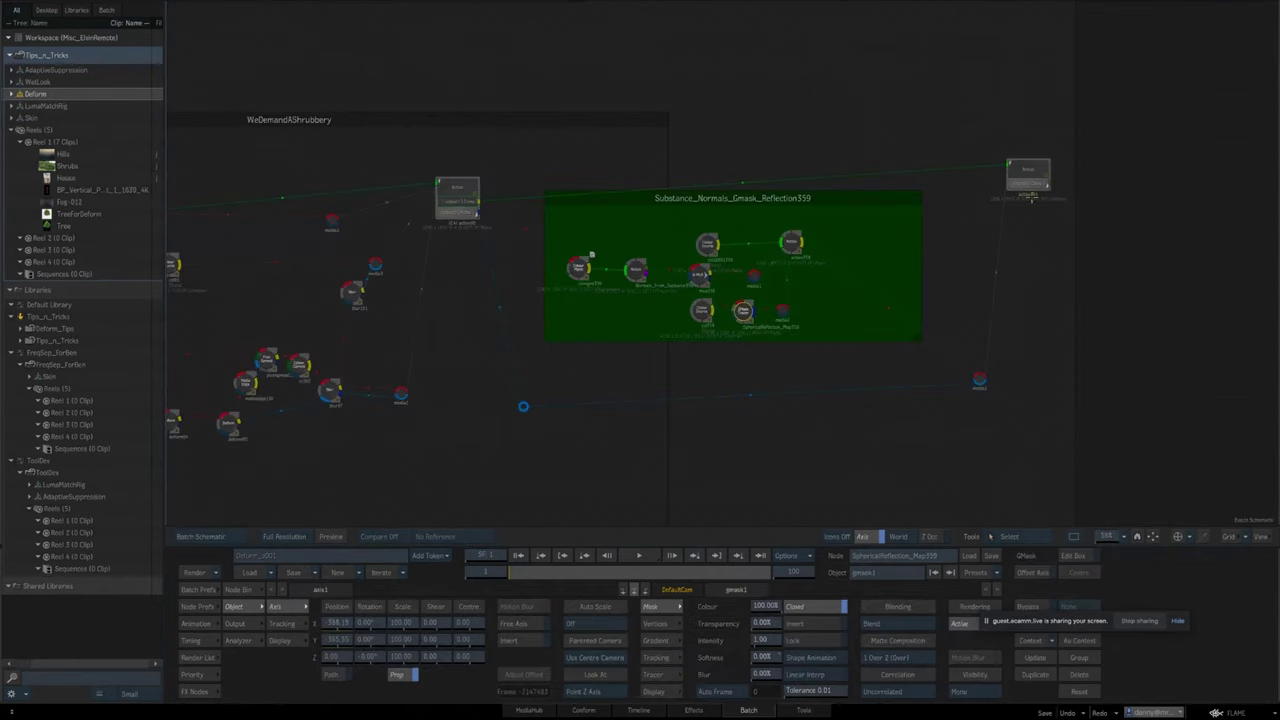
Set the last Action node in the Batch schematic as context 3.
{"action": "right_click", "coordinate": [1024, 170]}
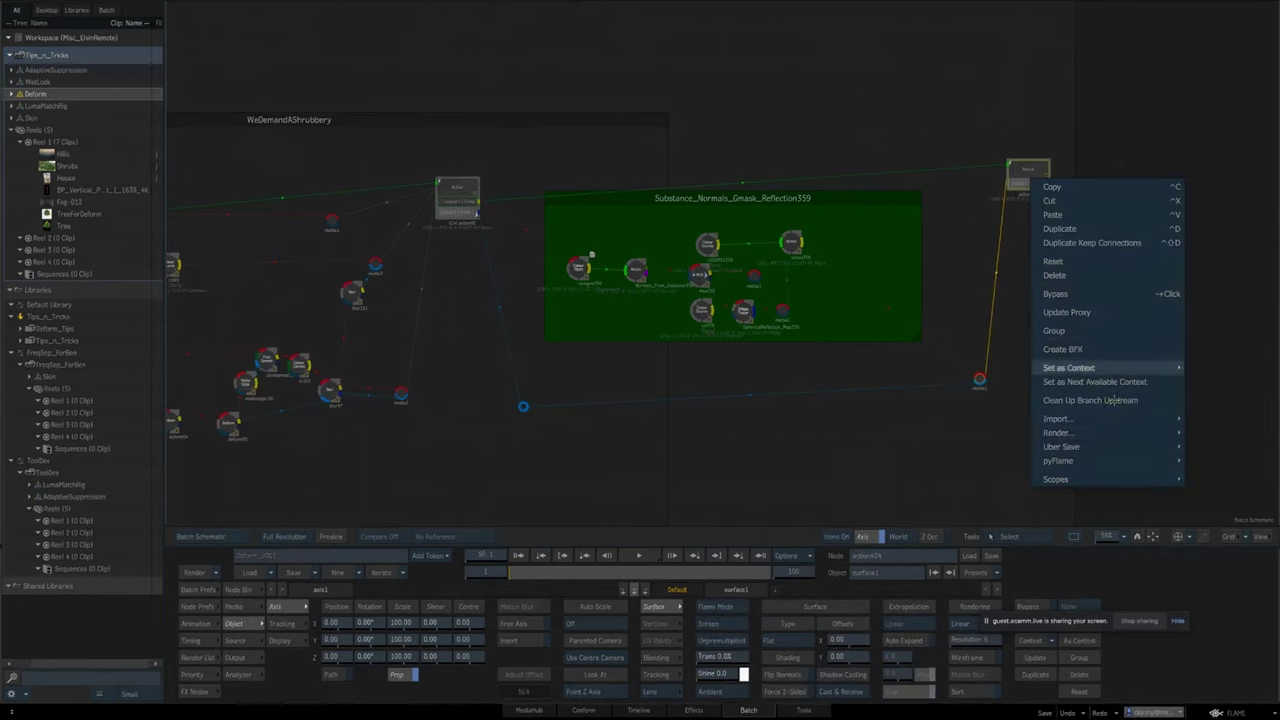
{"action": "mouse_move", "coordinate": [1050, 368]}
{"action": "left_click", "coordinate": [976, 394]}
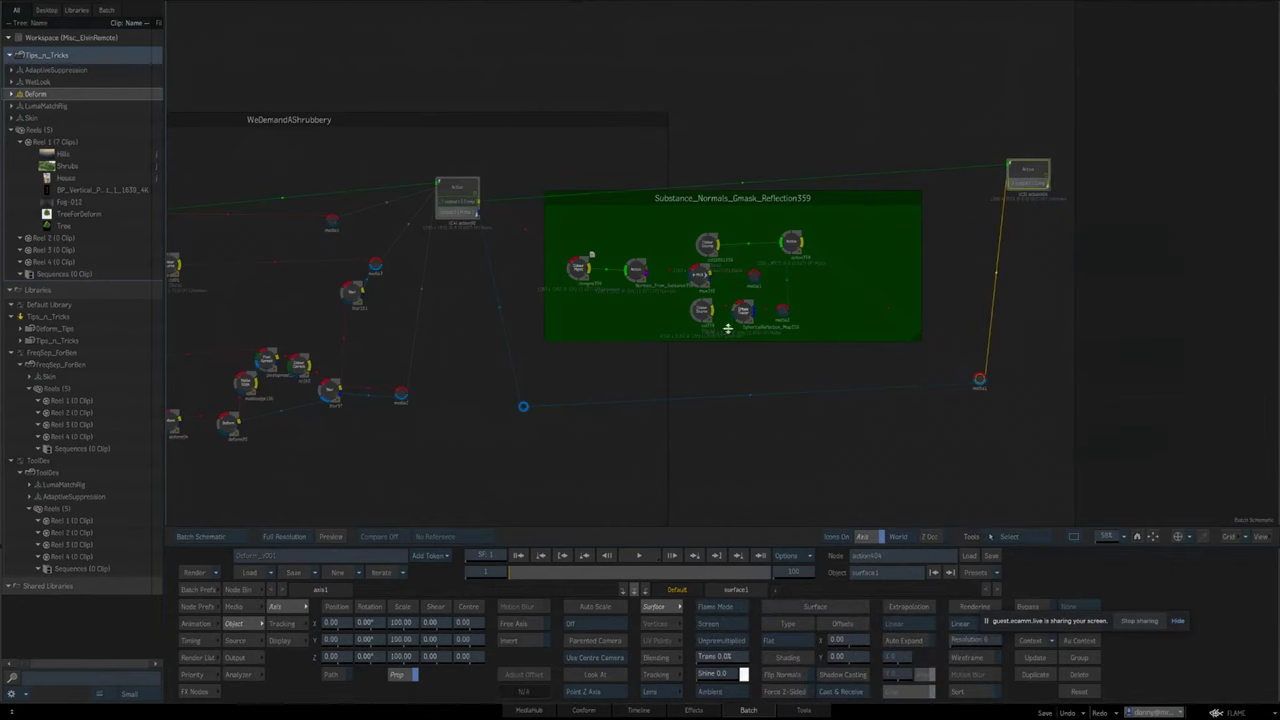
Hide the second mask shape (axis2 and gmask2) in the SphericalReflection_Map359 GMask schematic.
{"action": "left_click", "coordinate": [744, 313]}
{"action": "key", "text": "F8"}
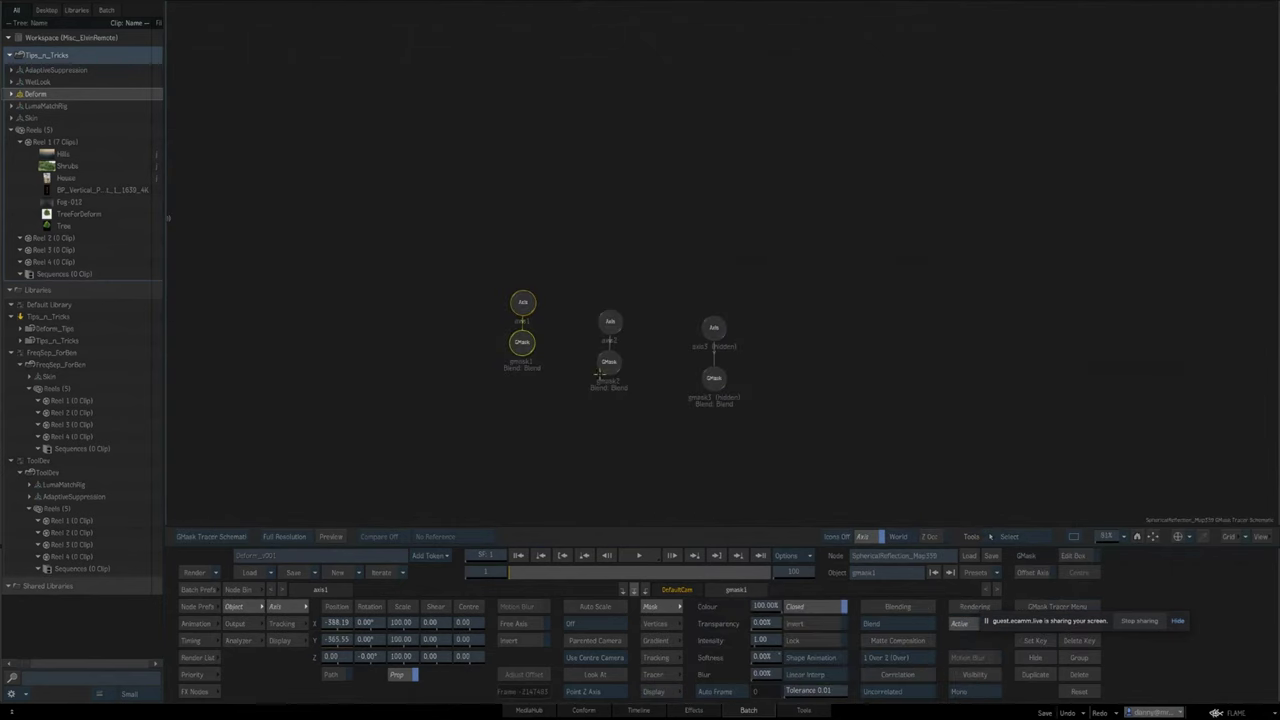
{"action": "left_click", "coordinate": [610, 322]}
{"action": "key", "text": "shift+h"}
{"action": "left_click_drag", "start_coordinate": [526, 378], "coordinate": [658, 423]}
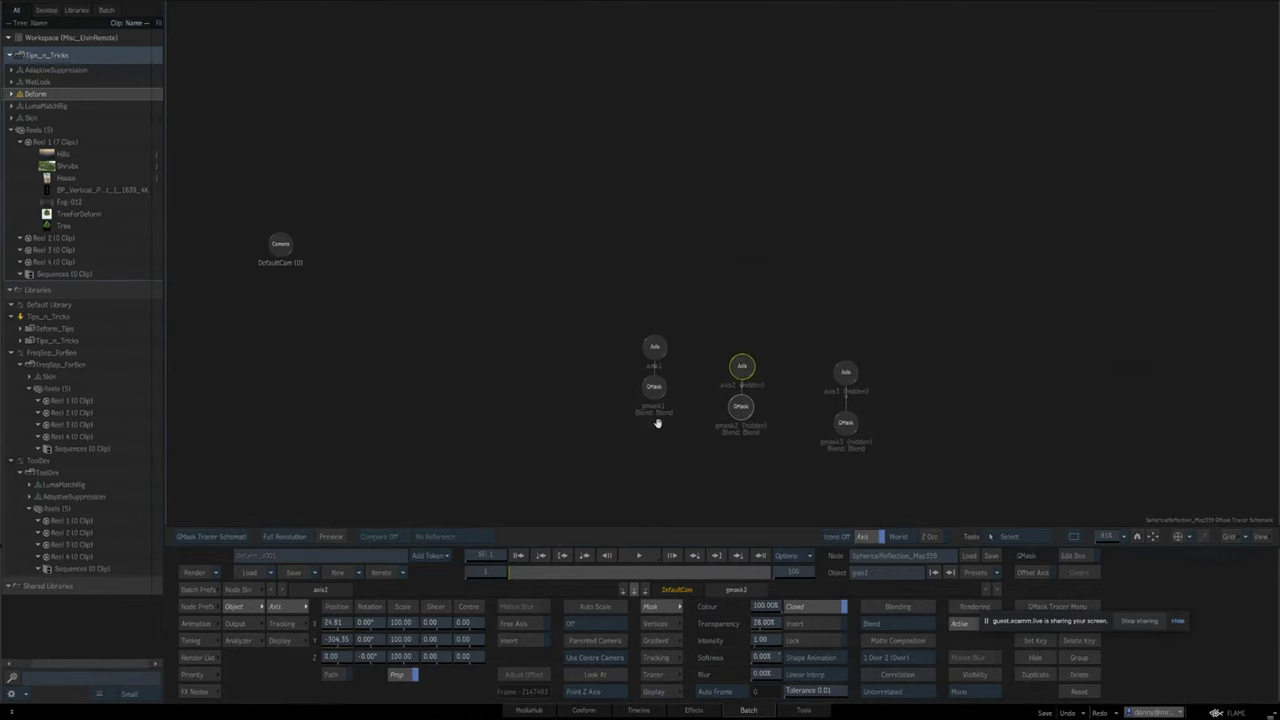
Select gmask1 and change the X and Y position of axis1 while viewing the house composite in context 3.
{"action": "left_click", "coordinate": [655, 389]}
{"action": "key", "text": "F4"}
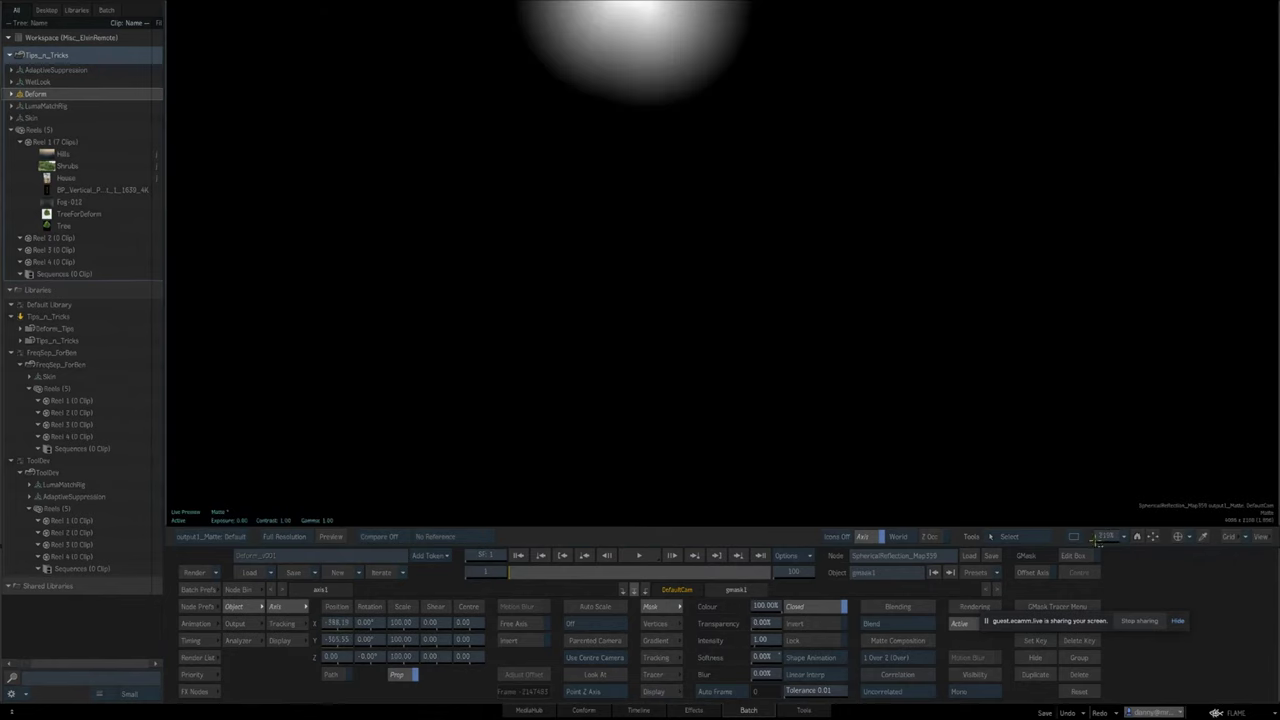
{"action": "left_click_drag", "start_coordinate": [1102, 537], "coordinate": [1084, 541]}
{"action": "key", "text": "F1"}
{"action": "left_click_drag", "start_coordinate": [1037, 453], "coordinate": [1070, 528]}
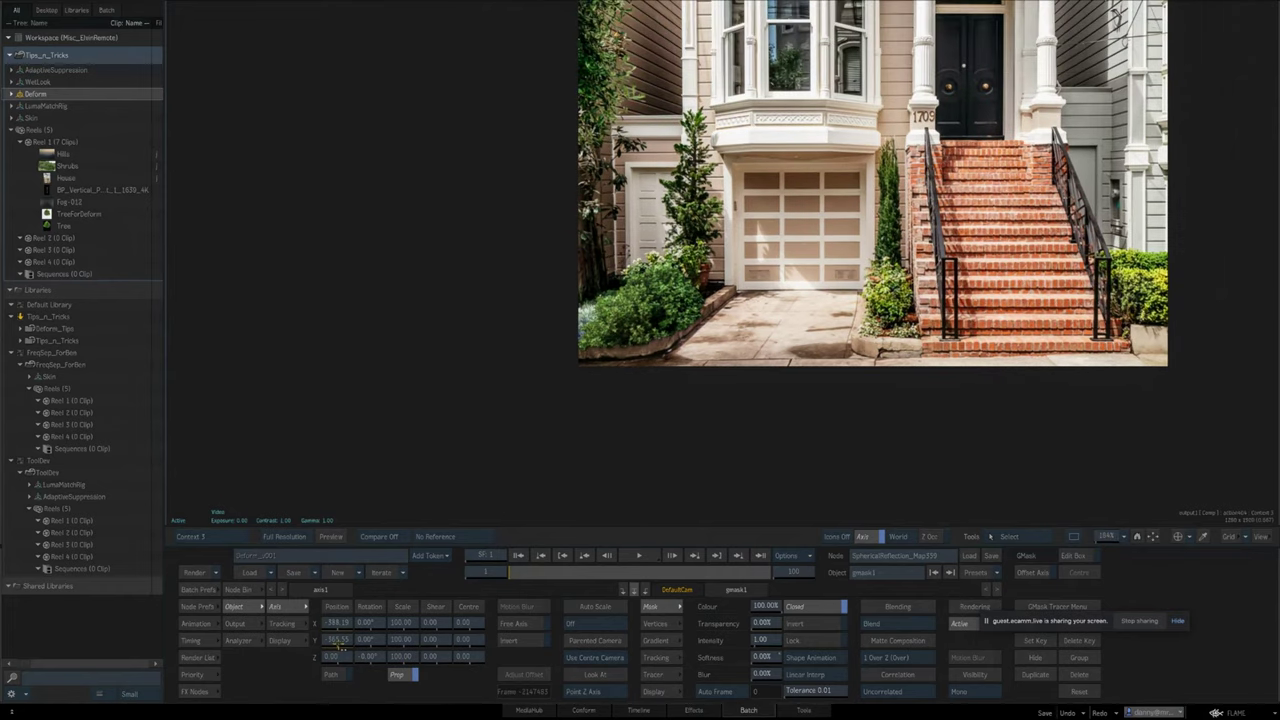
{"action": "left_click_drag", "start_coordinate": [338, 641], "coordinate": [229, 626]}
{"action": "mouse_move", "coordinate": [306, 630]}
{"action": "left_mouse_down"}
{"action": "mouse_move", "coordinate": [355, 632]}
{"action": "mouse_move", "coordinate": [316, 636]}
{"action": "mouse_move", "coordinate": [307, 622]}
{"action": "mouse_move", "coordinate": [218, 609]}
{"action": "mouse_move", "coordinate": [309, 616]}
{"action": "left_mouse_up"}
Show the icons over the reflection map matte, shrink gmask1's soft outer edge, and return to the house composite.
{"action": "key", "text": "F8"}
{"action": "key", "text": "F4"}
{"action": "left_click_drag", "start_coordinate": [745, 359], "coordinate": [742, 435]}
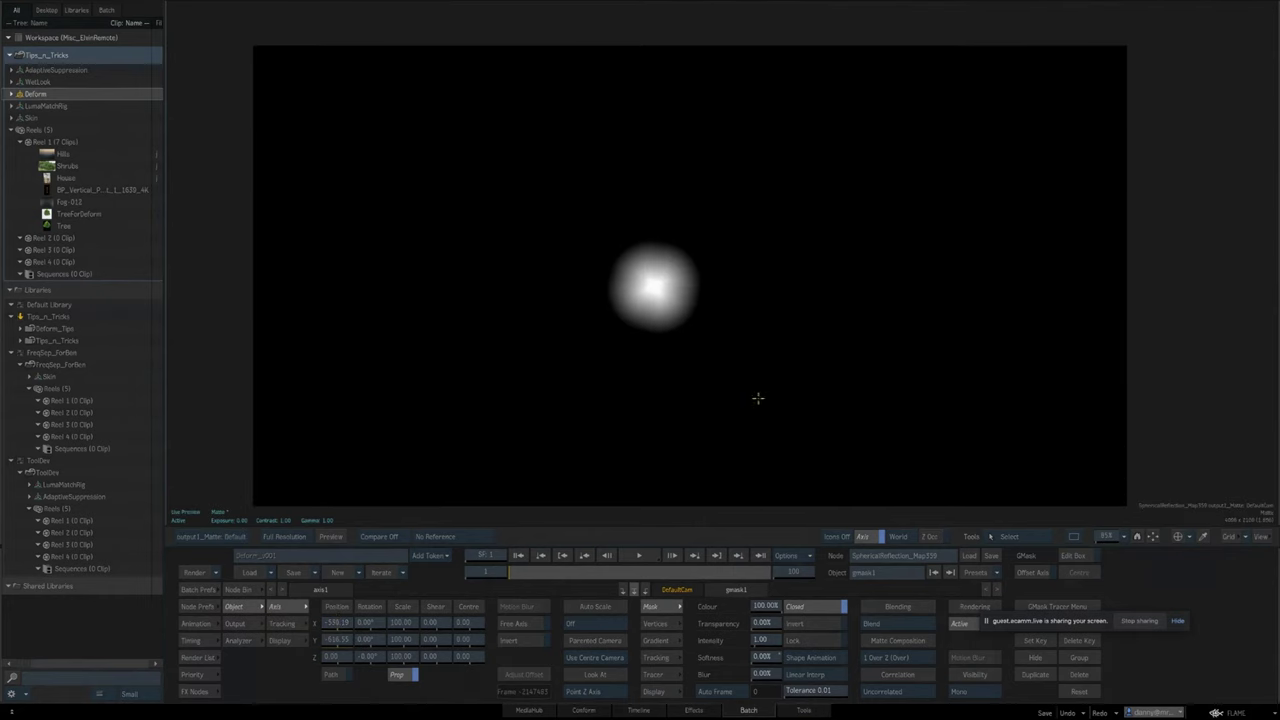
{"action": "left_click", "coordinate": [836, 537]}
{"action": "left_click_drag", "start_coordinate": [1107, 537], "coordinate": [1132, 528]}
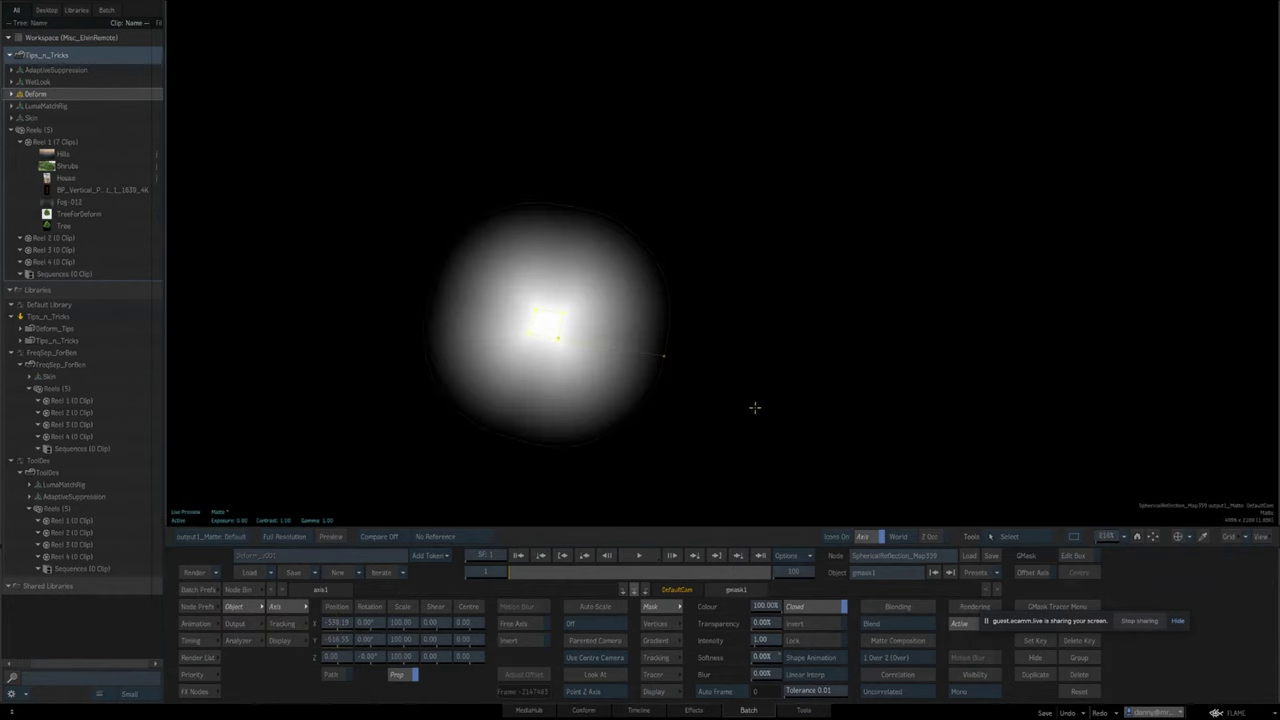
{"action": "left_click_drag", "start_coordinate": [725, 394], "coordinate": [833, 391]}
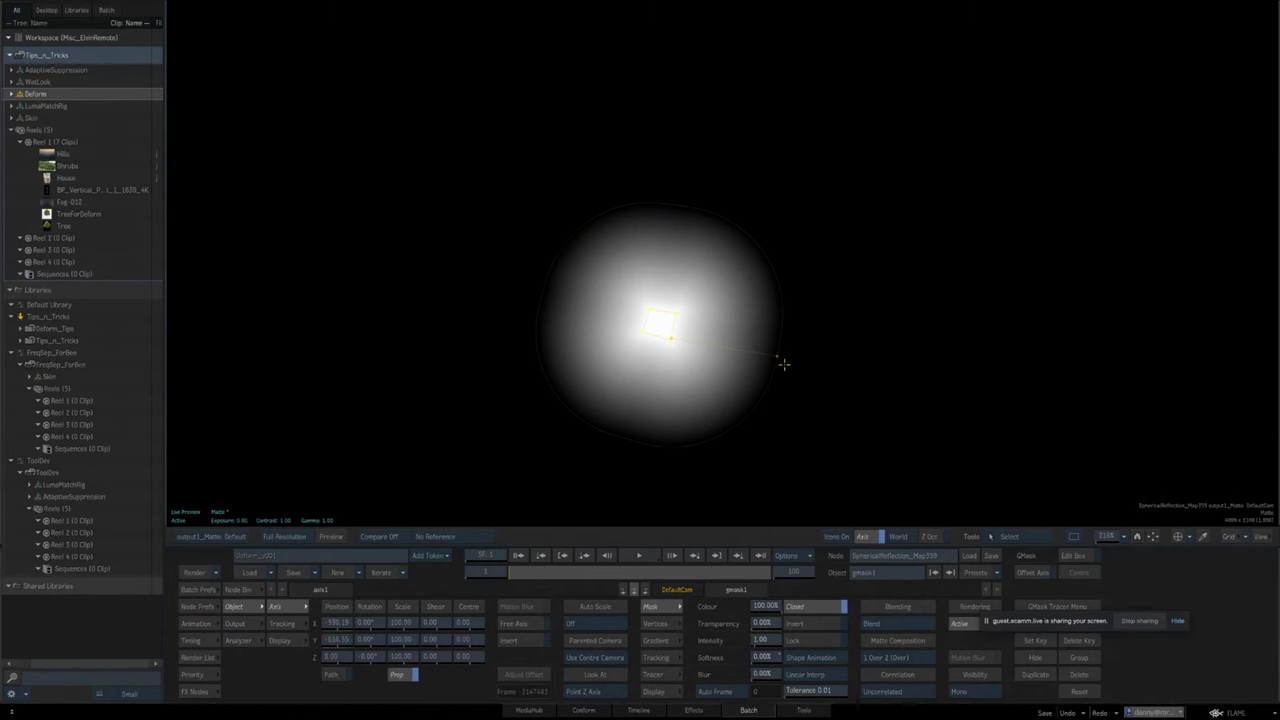
{"action": "key", "text": "F8"}
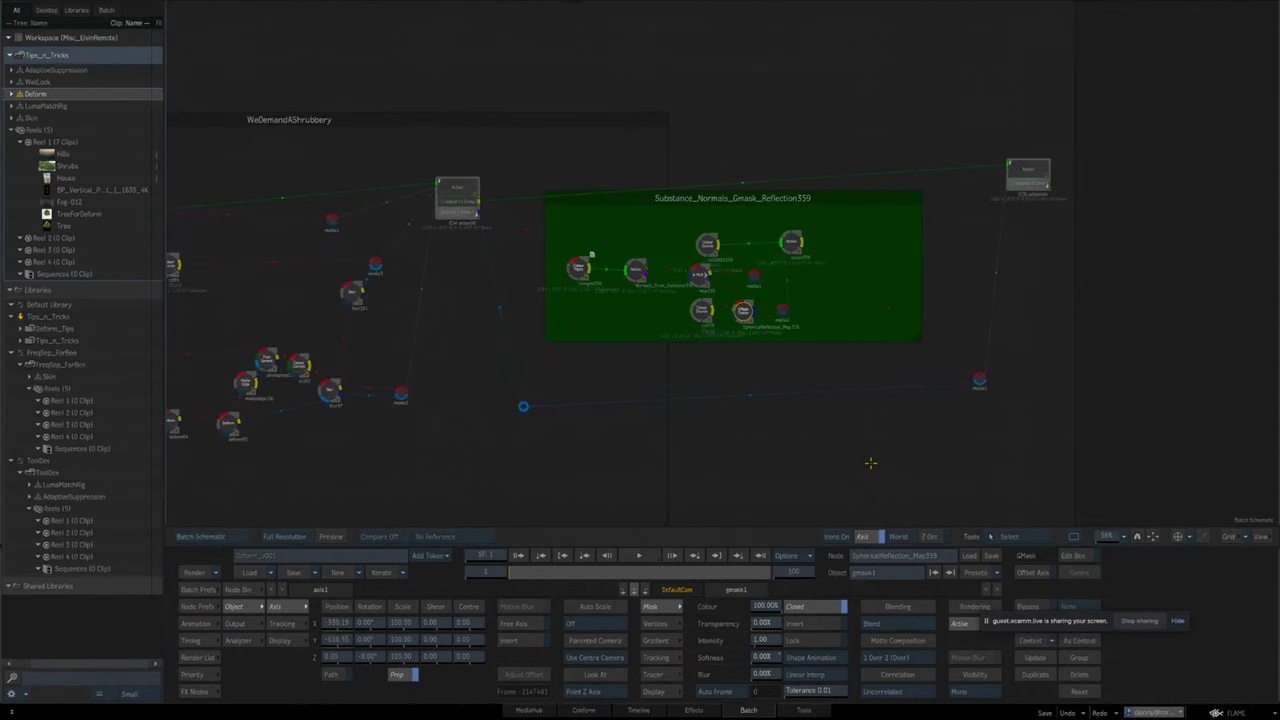
{"action": "key", "text": "F1"}
{"action": "key", "text": "F4"}
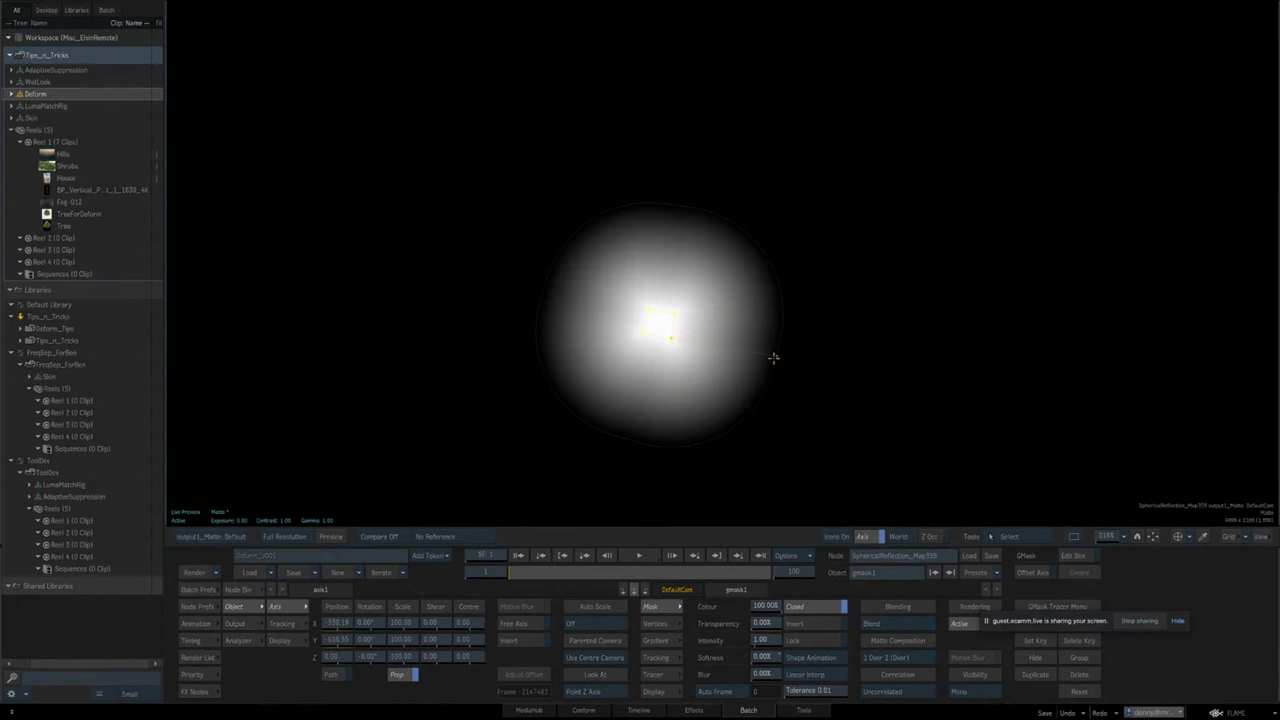
{"action": "left_click_drag", "start_coordinate": [777, 354], "coordinate": [730, 352]}
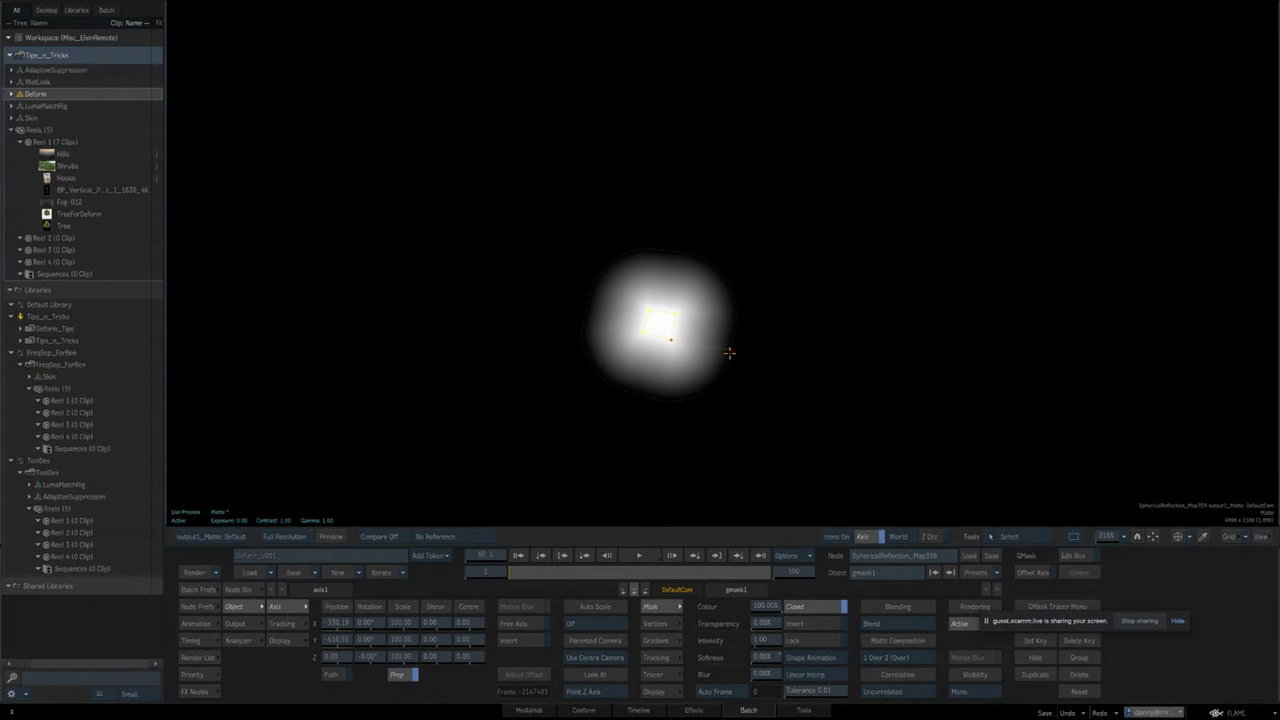
{"action": "key", "text": "F4"}
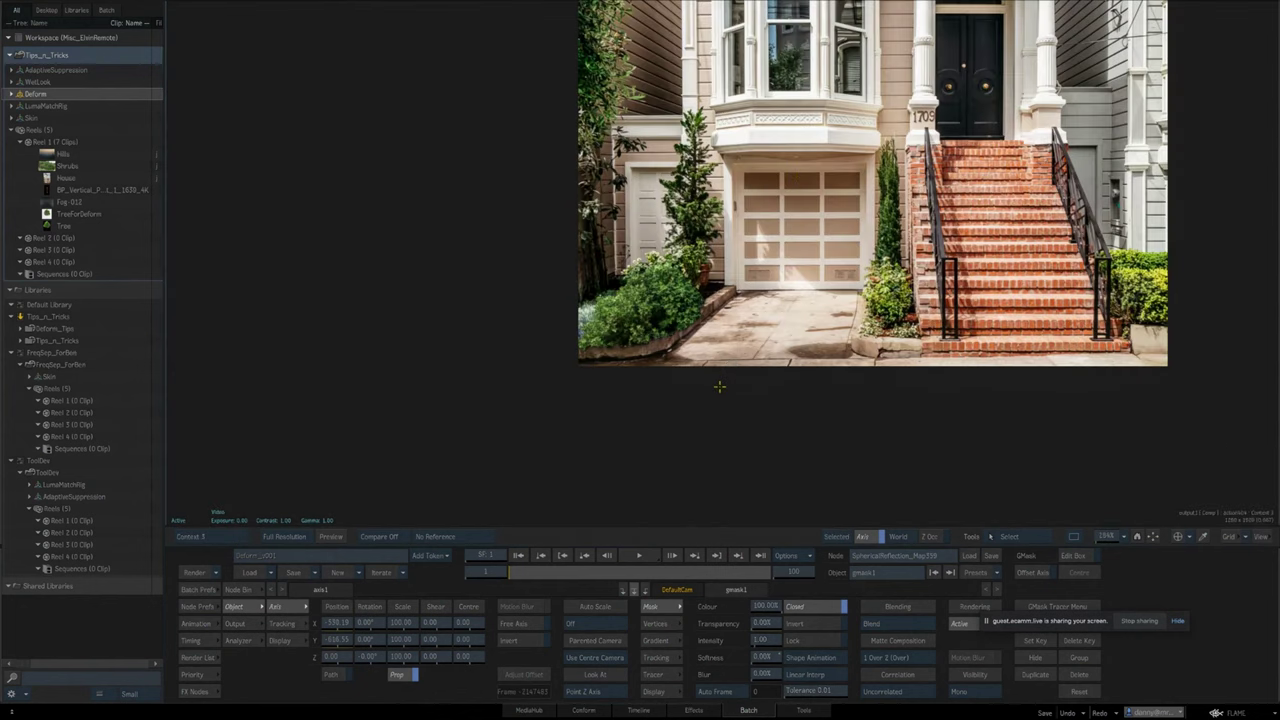
{"action": "left_click_drag", "start_coordinate": [749, 409], "coordinate": [755, 310]}
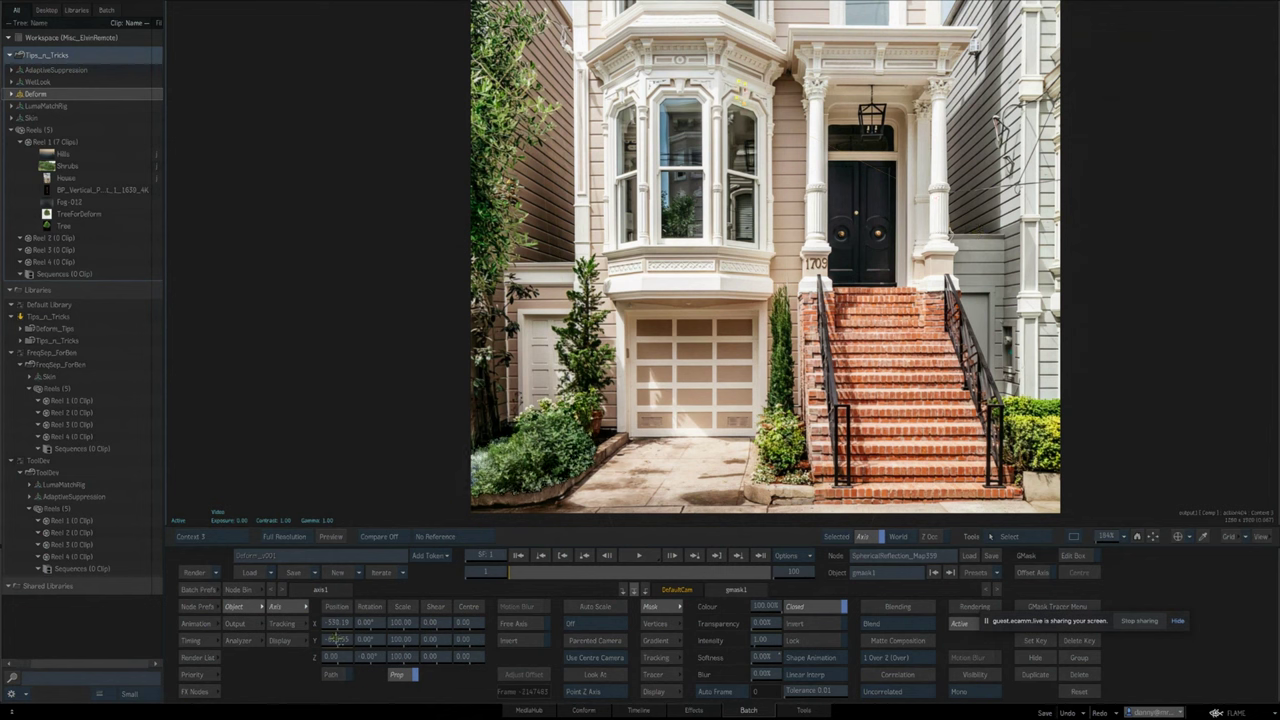
Reposition axis1 to about -589 in X, adjust its Y position, and scale it to 141% while viewing the shrub up close.
{"action": "left_click_drag", "start_coordinate": [336, 639], "coordinate": [290, 604]}
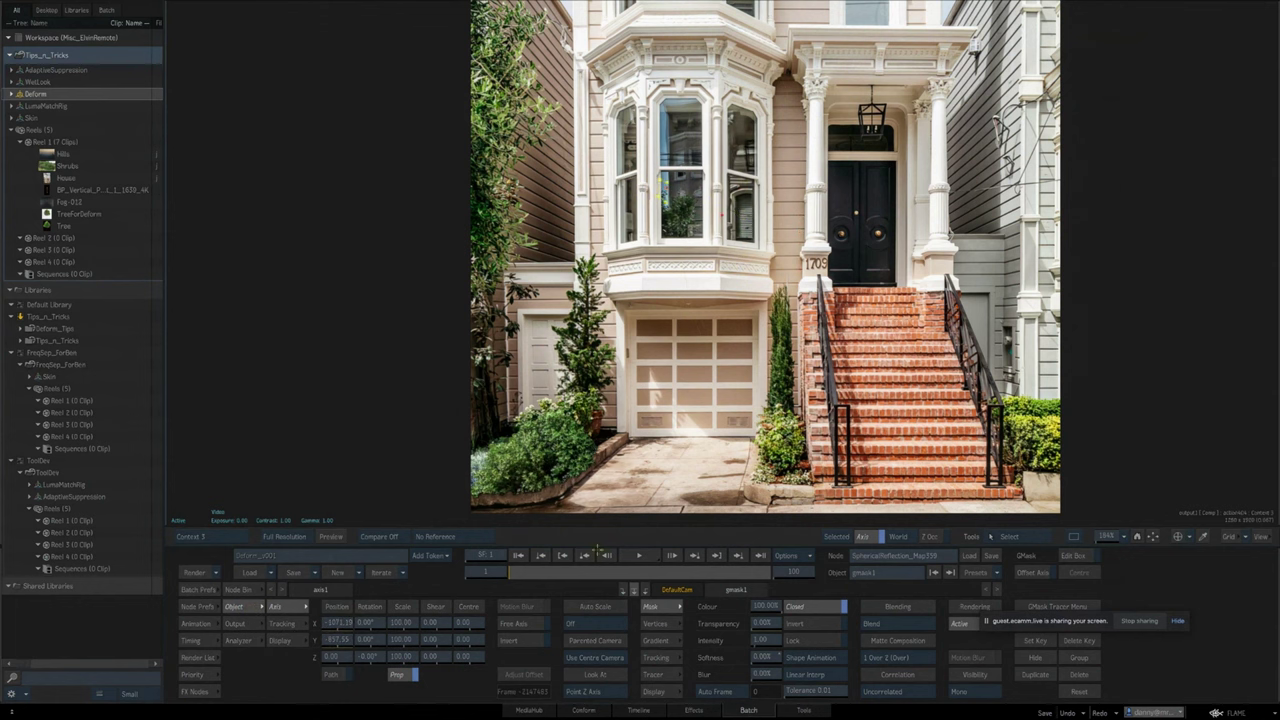
{"action": "left_click_drag", "start_coordinate": [1102, 543], "coordinate": [1256, 543]}
{"action": "left_click_drag", "start_coordinate": [1153, 537], "coordinate": [1279, 260]}
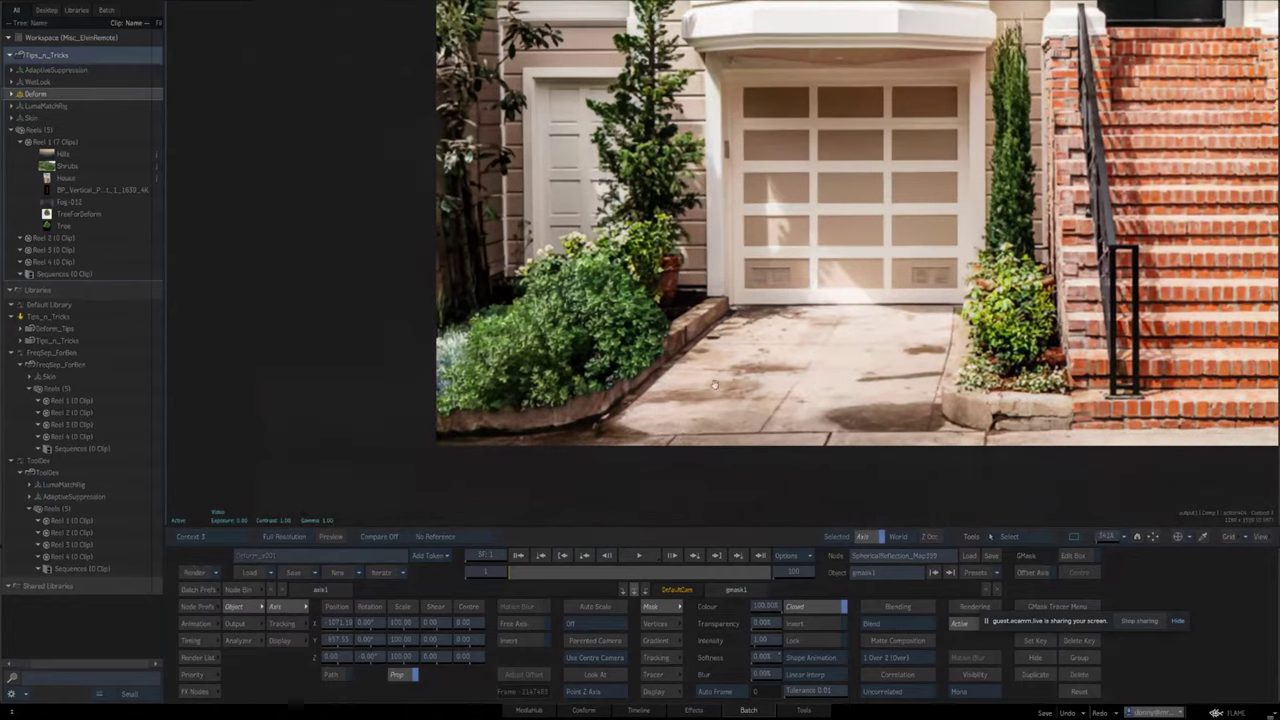
{"action": "left_click_drag", "start_coordinate": [338, 622], "coordinate": [405, 620]}
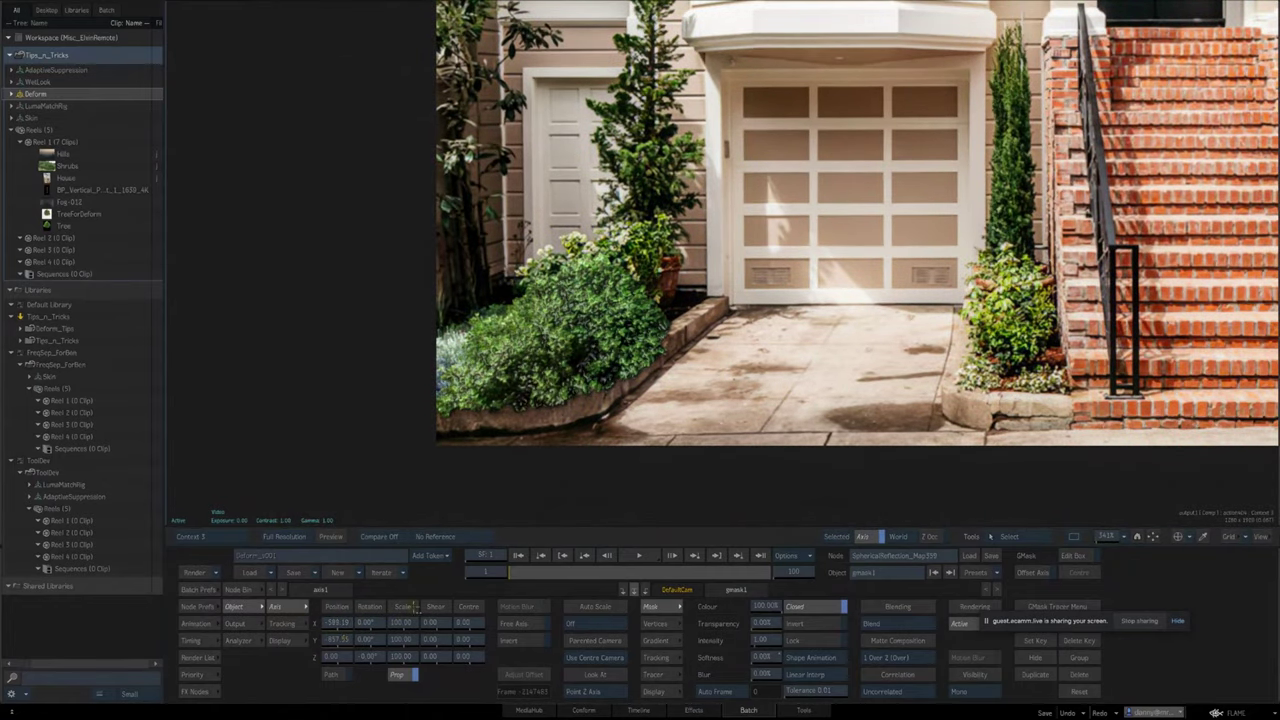
{"action": "left_click_drag", "start_coordinate": [340, 646], "coordinate": [411, 631]}
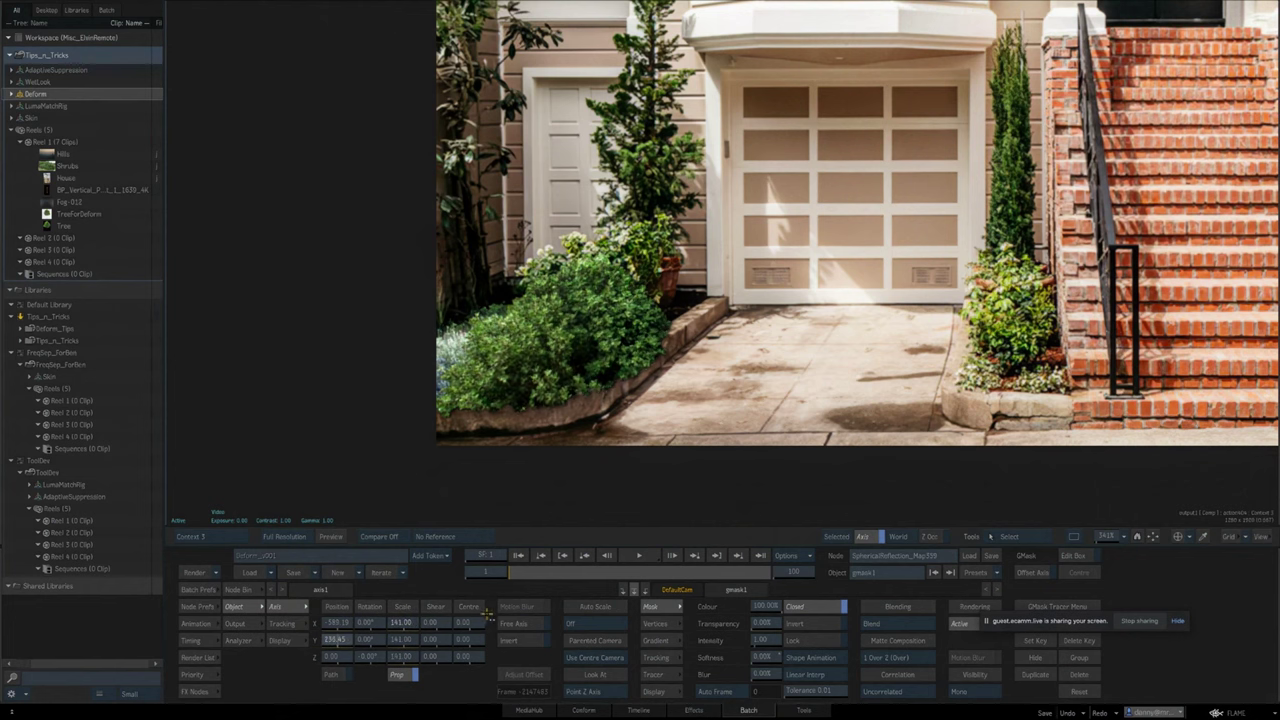
{"action": "left_click_drag", "start_coordinate": [333, 637], "coordinate": [362, 630]}
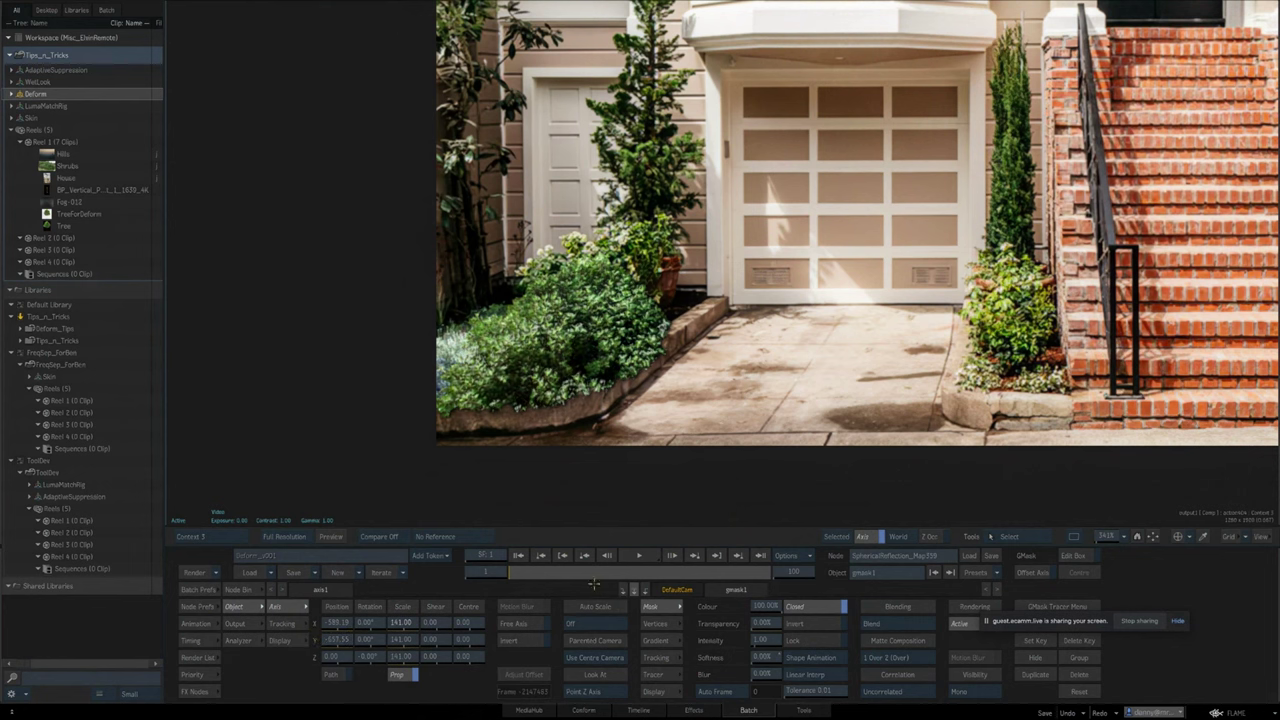
Shift the shrub's reflection by moving axis1 to about X 93 and Y -530.
{"action": "left_click_drag", "start_coordinate": [1100, 538], "coordinate": [1073, 538]}
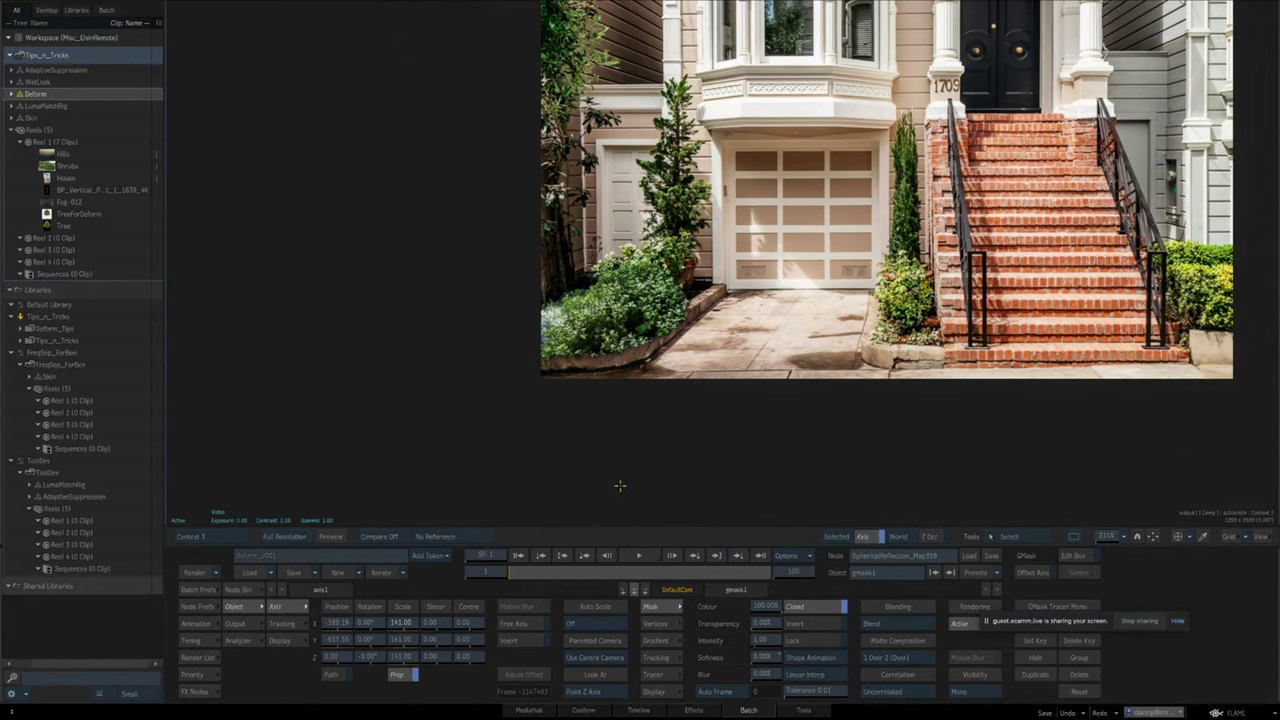
{"action": "left_click_drag", "start_coordinate": [342, 624], "coordinate": [553, 599]}
{"action": "left_click_drag", "start_coordinate": [320, 640], "coordinate": [371, 633]}
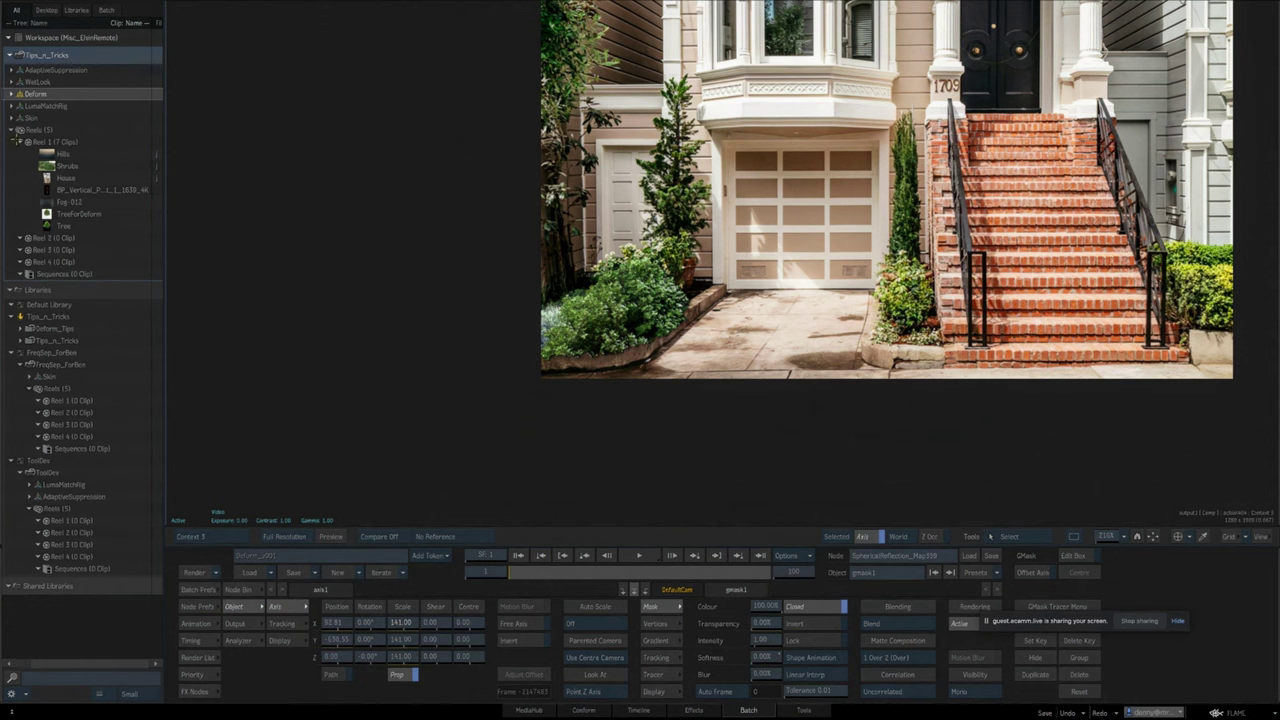
Open the Skin batch group, find the Skin05 setup in its schematic, and view the Skin05 source clip.
{"action": "double_click", "coordinate": [30, 117]}
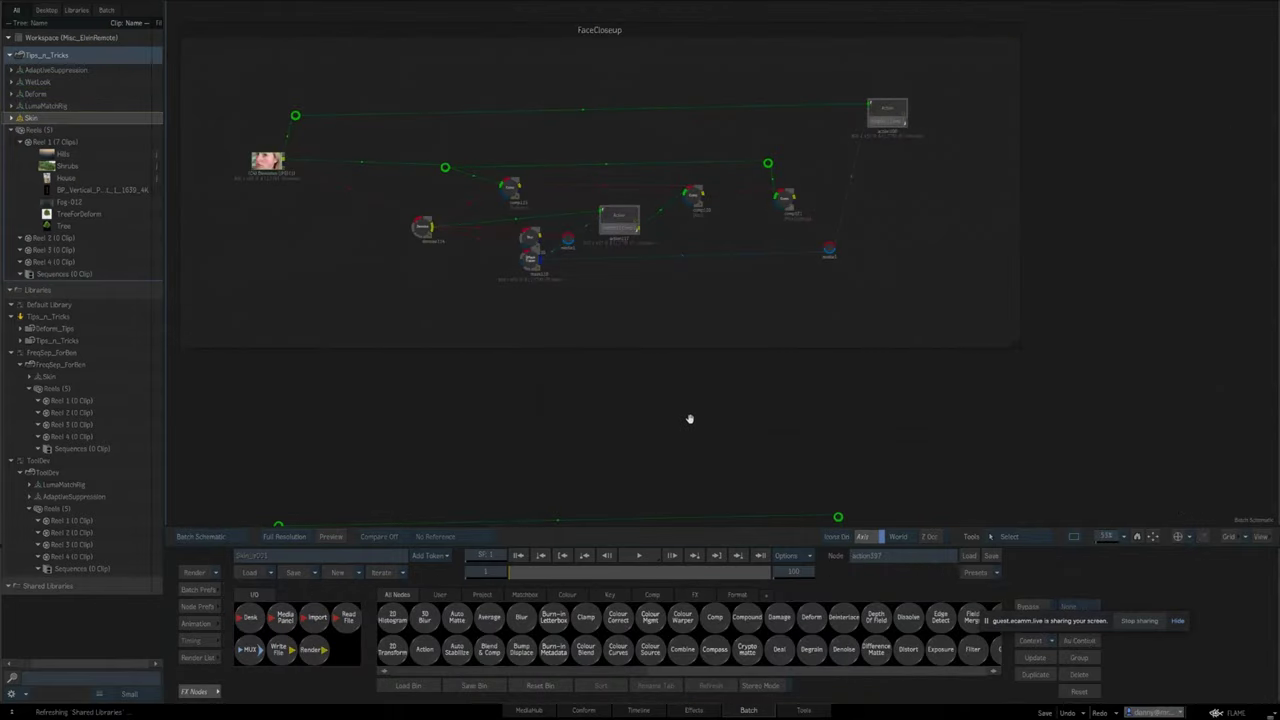
{"action": "left_click_drag", "start_coordinate": [580, 395], "coordinate": [657, 191]}
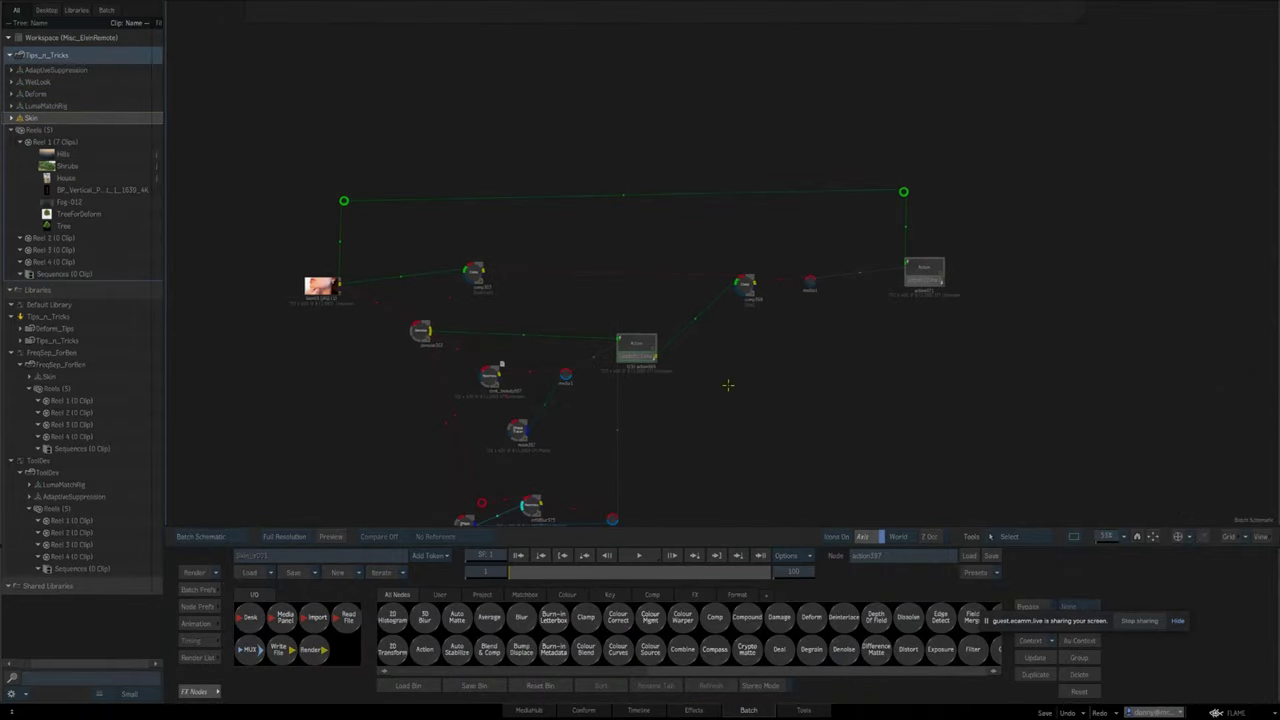
{"action": "left_click_drag", "start_coordinate": [1100, 536], "coordinate": [1129, 536]}
{"action": "left_click_drag", "start_coordinate": [582, 402], "coordinate": [951, 374]}
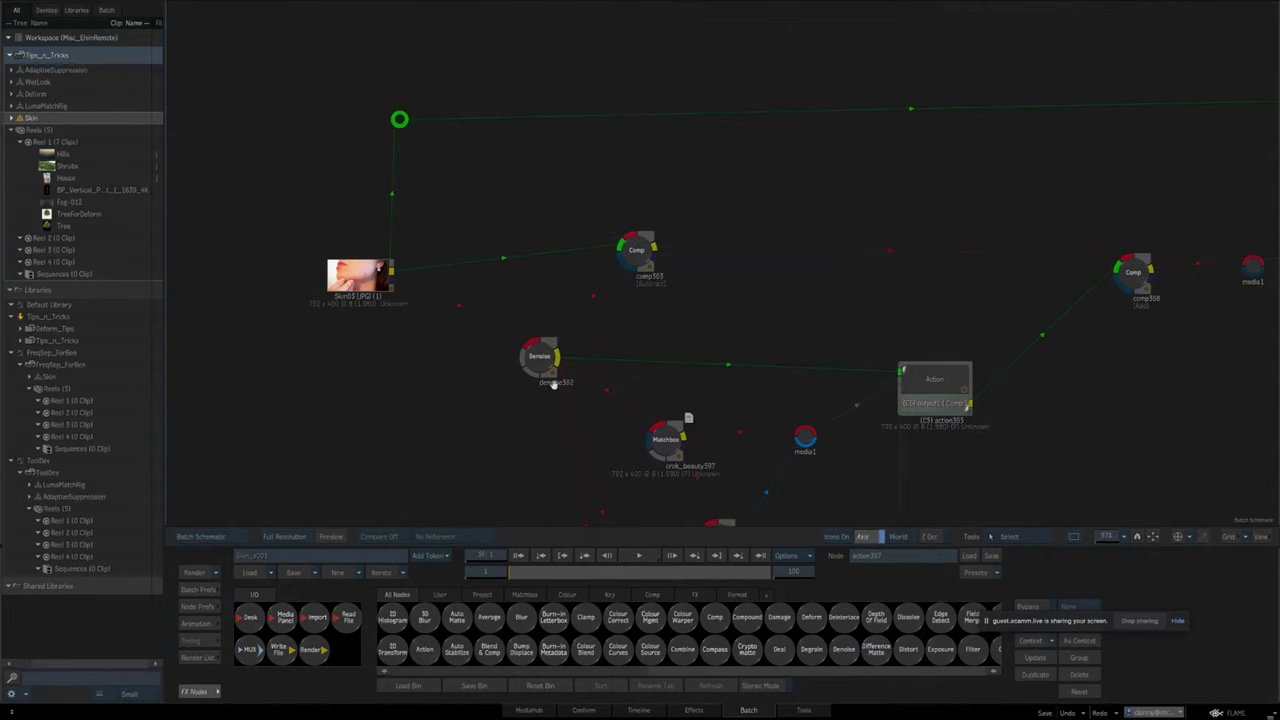
{"action": "left_click_drag", "start_coordinate": [489, 426], "coordinate": [704, 426]}
{"action": "left_click_drag", "start_coordinate": [574, 403], "coordinate": [571, 156]}
{"action": "left_click_drag", "start_coordinate": [543, 349], "coordinate": [530, 250]}
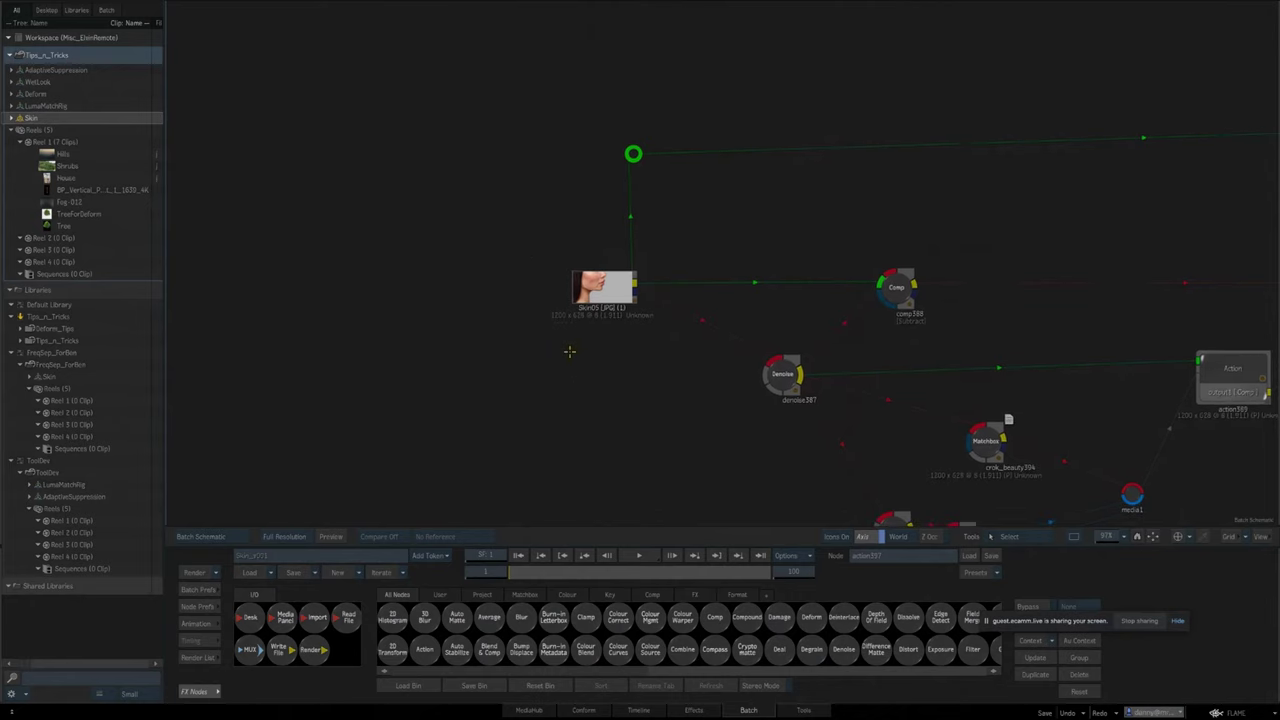
{"action": "left_click_drag", "start_coordinate": [575, 377], "coordinate": [531, 445]}
{"action": "double_click", "coordinate": [554, 364]}
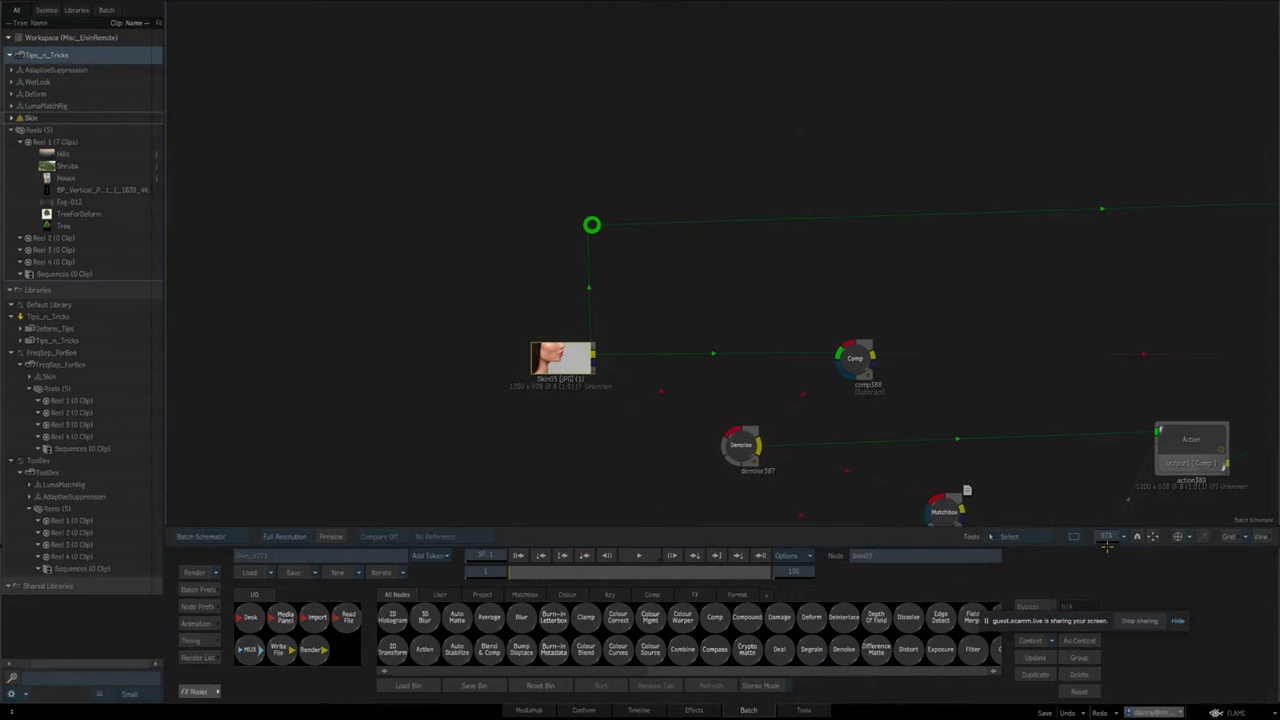
{"action": "left_click_drag", "start_coordinate": [1105, 538], "coordinate": [1106, 536]}
{"action": "key", "text": "F1"}
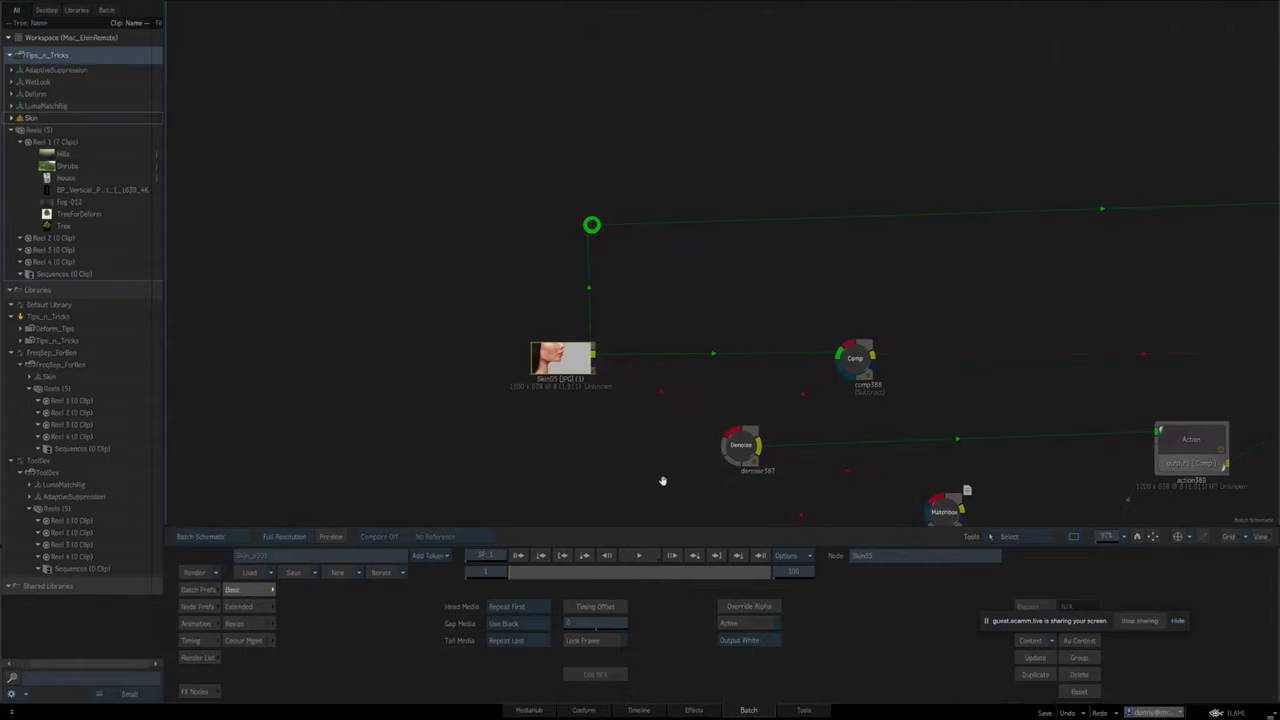
Select the denoise387 node, display its Front input, and examine the cheek's skin texture and blemishes up close.
{"action": "left_click_drag", "start_coordinate": [662, 481], "coordinate": [603, 451]}
{"action": "left_click", "coordinate": [624, 402]}
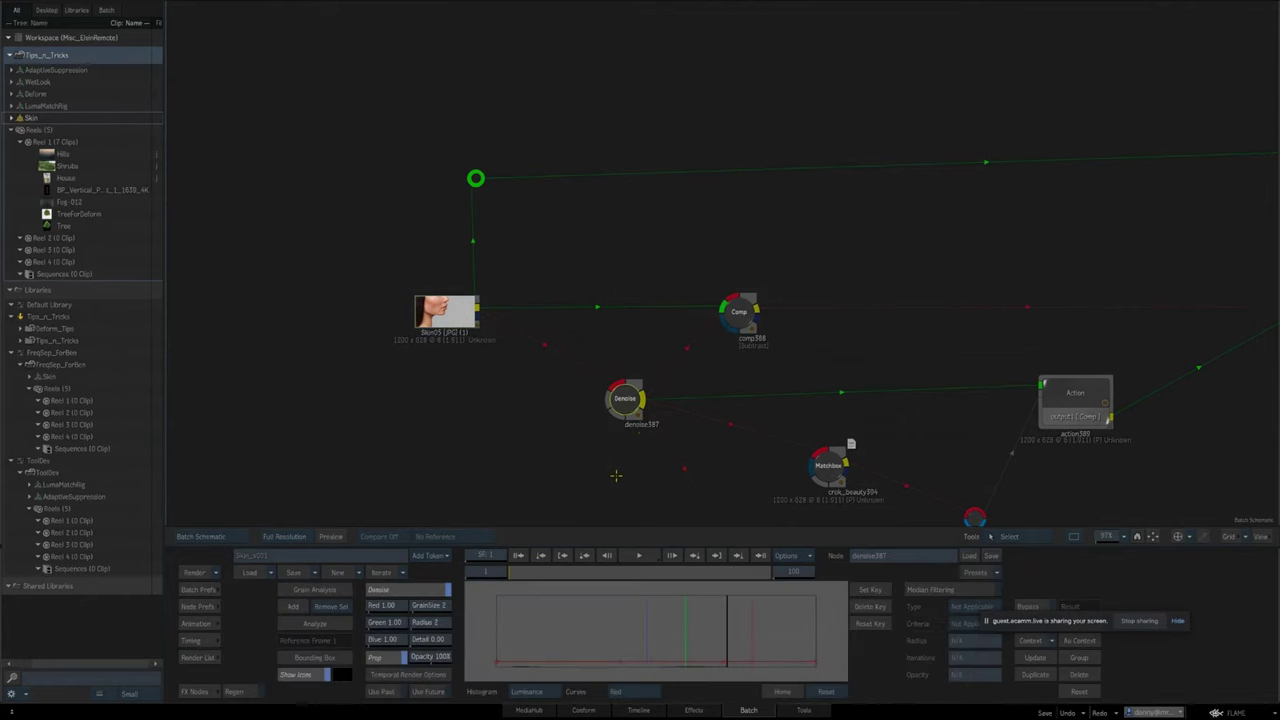
{"action": "key", "text": "F1"}
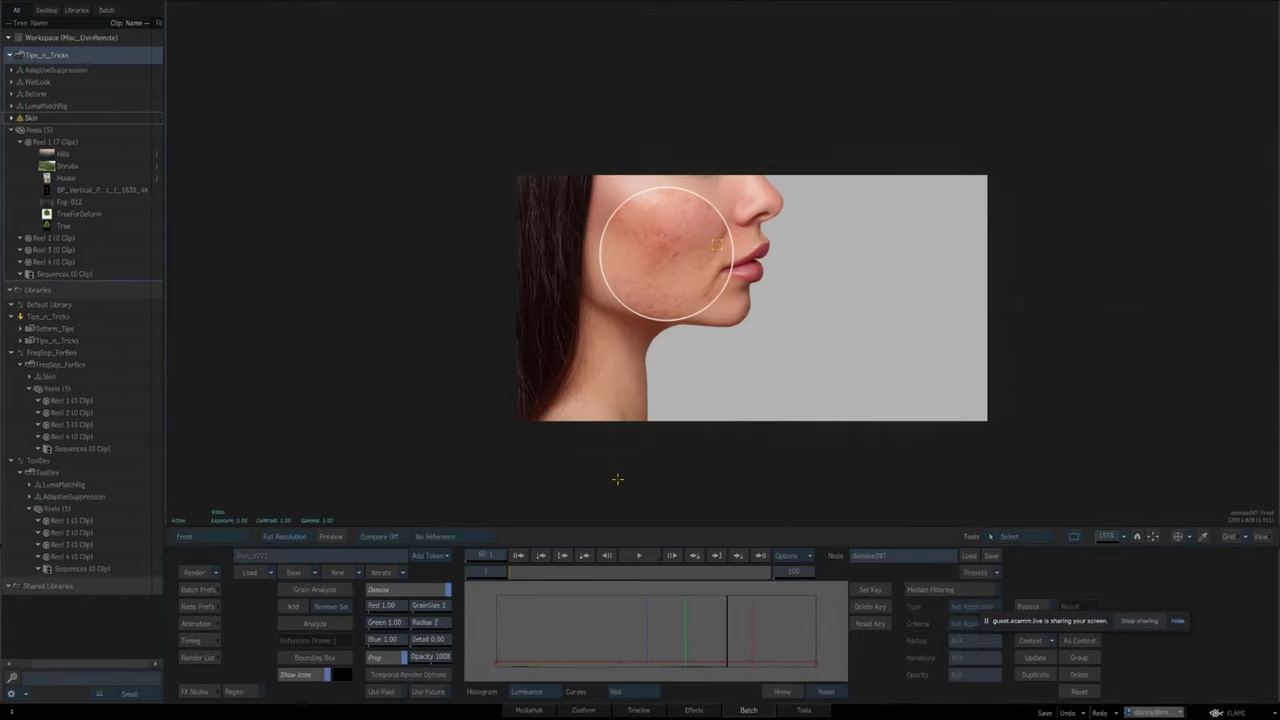
{"action": "mouse_move", "coordinate": [1107, 537]}
{"action": "left_mouse_down"}
{"action": "mouse_move", "coordinate": [1141, 539]}
{"action": "mouse_move", "coordinate": [1122, 538]}
{"action": "left_mouse_up"}
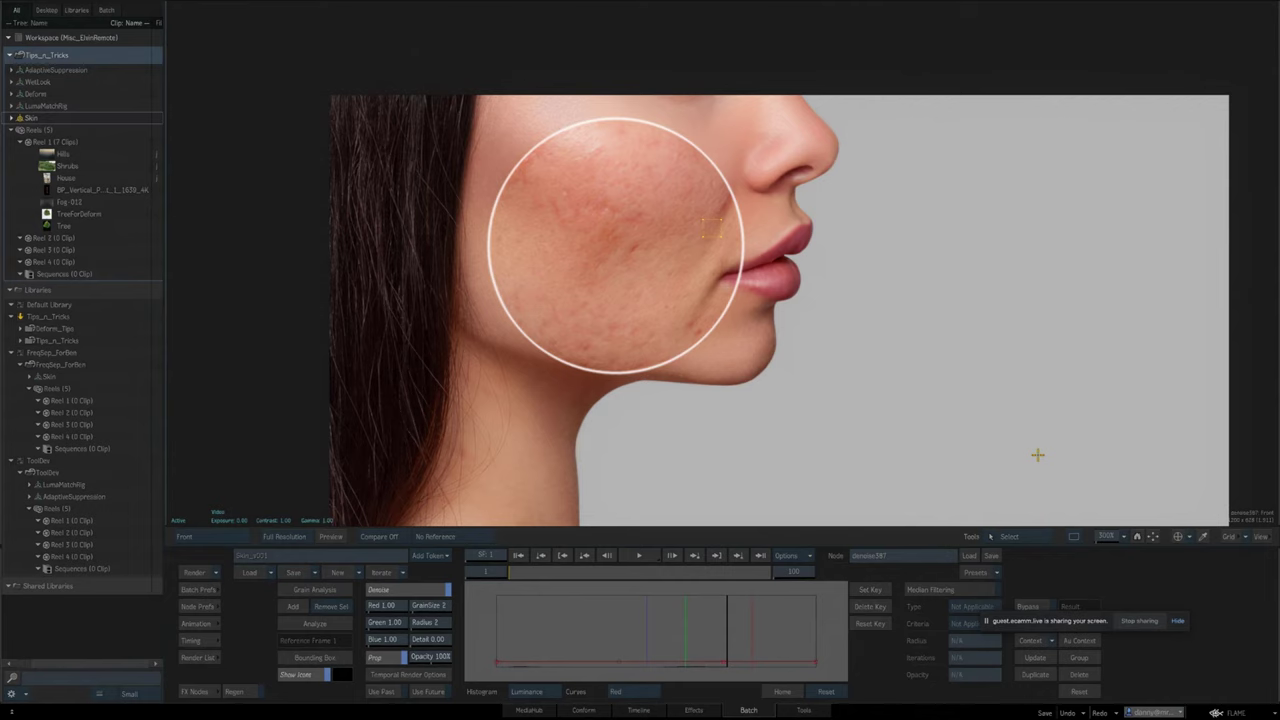
{"action": "mouse_move", "coordinate": [1104, 540]}
{"action": "left_mouse_down"}
{"action": "mouse_move", "coordinate": [1128, 527]}
{"action": "mouse_move", "coordinate": [1108, 536]}
{"action": "left_mouse_up"}
{"action": "left_click_drag", "start_coordinate": [1064, 474], "coordinate": [969, 430]}
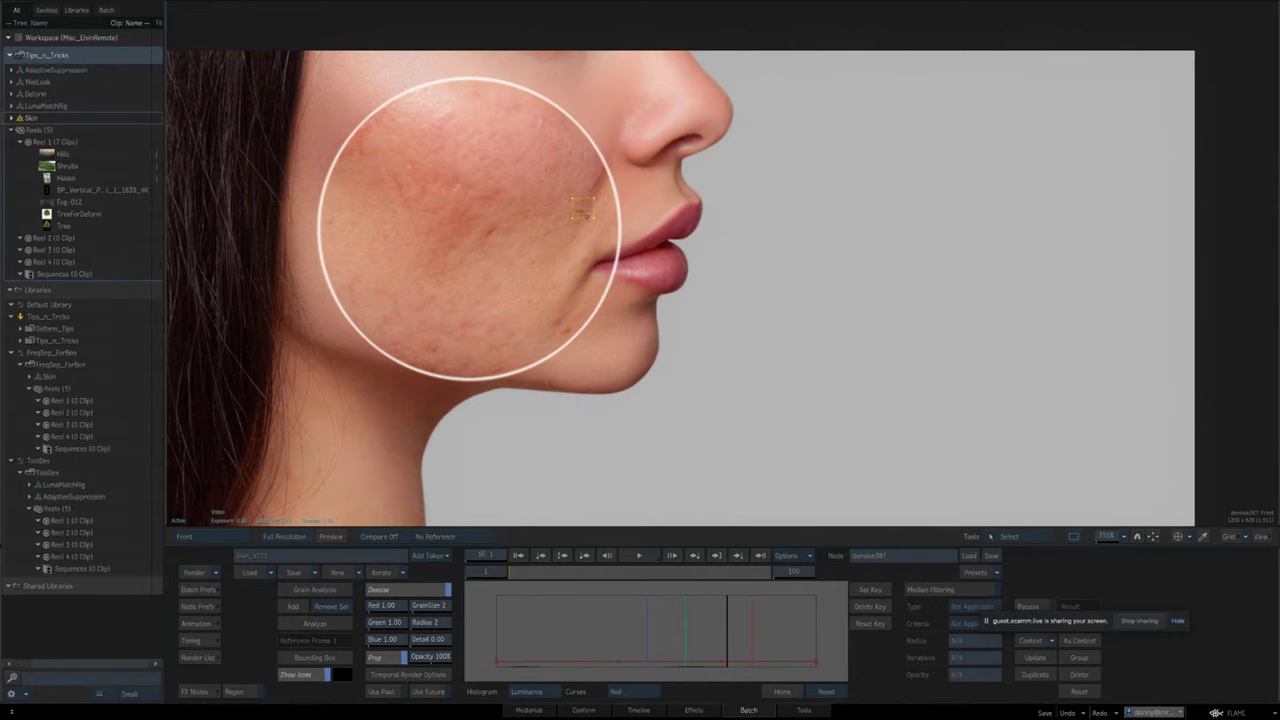
{"action": "left_click_drag", "start_coordinate": [1106, 537], "coordinate": [1130, 537]}
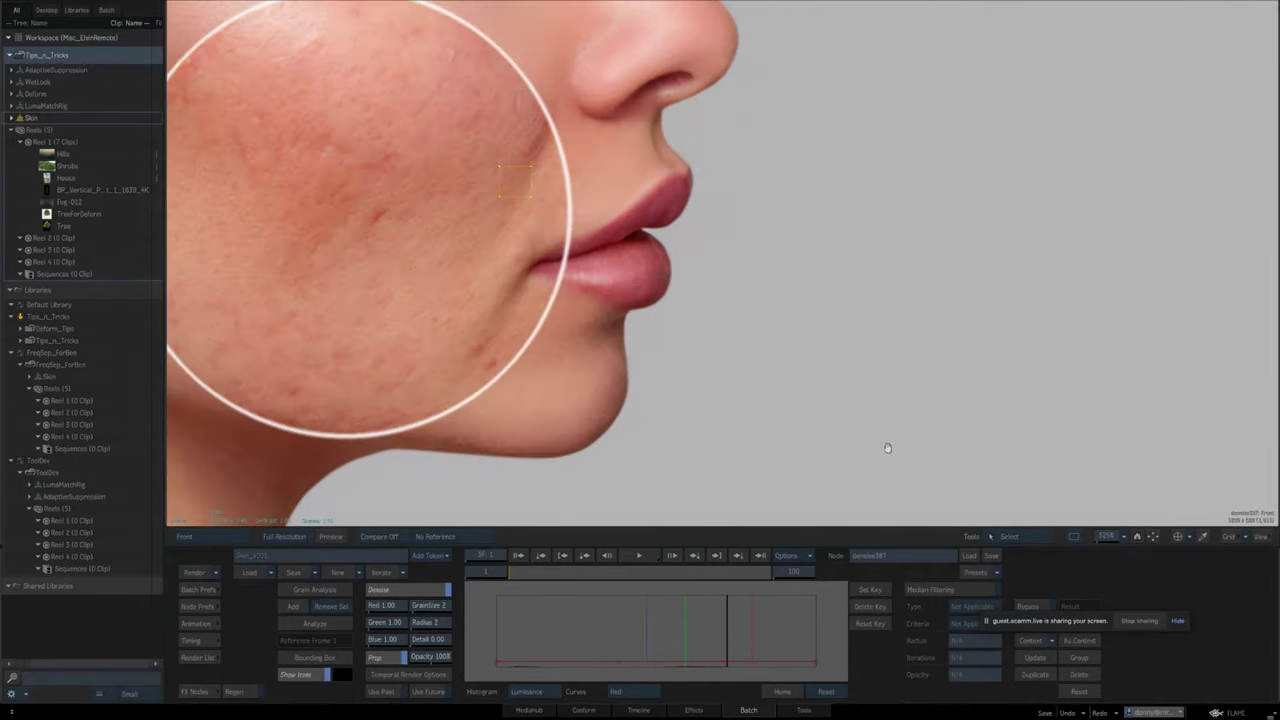
{"action": "left_click_drag", "start_coordinate": [593, 317], "coordinate": [763, 422]}
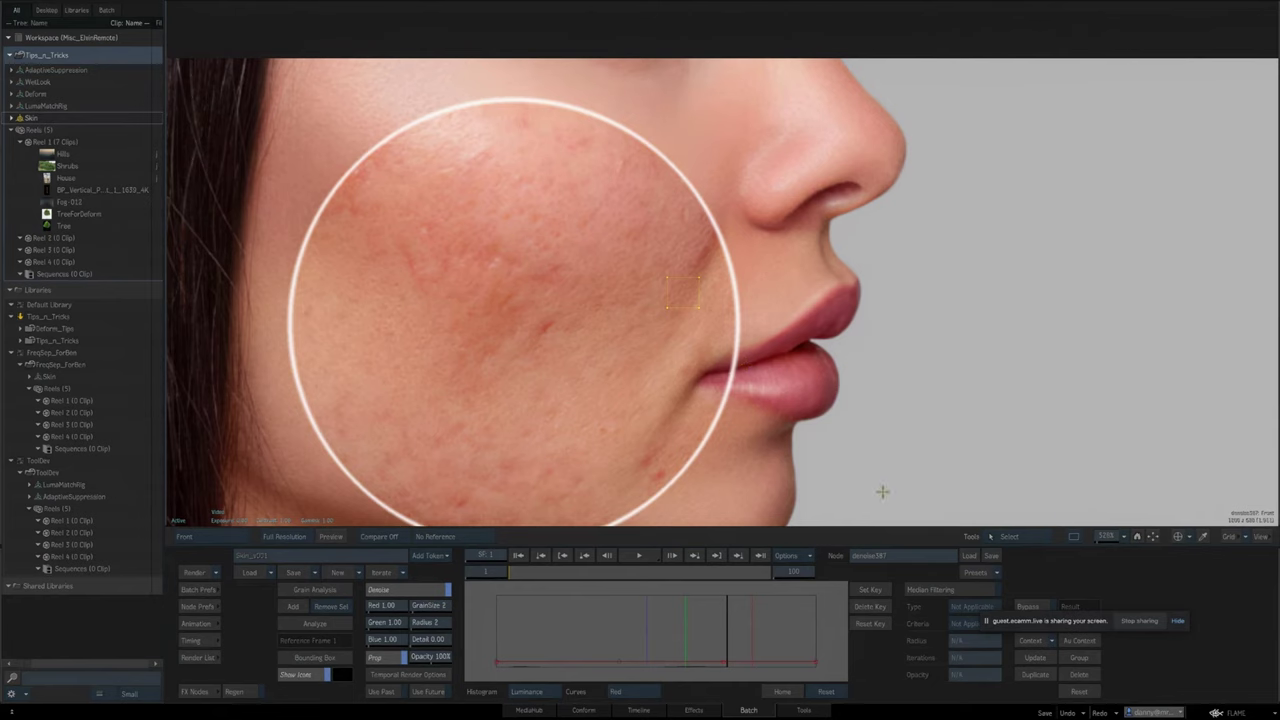
{"action": "left_click_drag", "start_coordinate": [1108, 540], "coordinate": [1076, 539]}
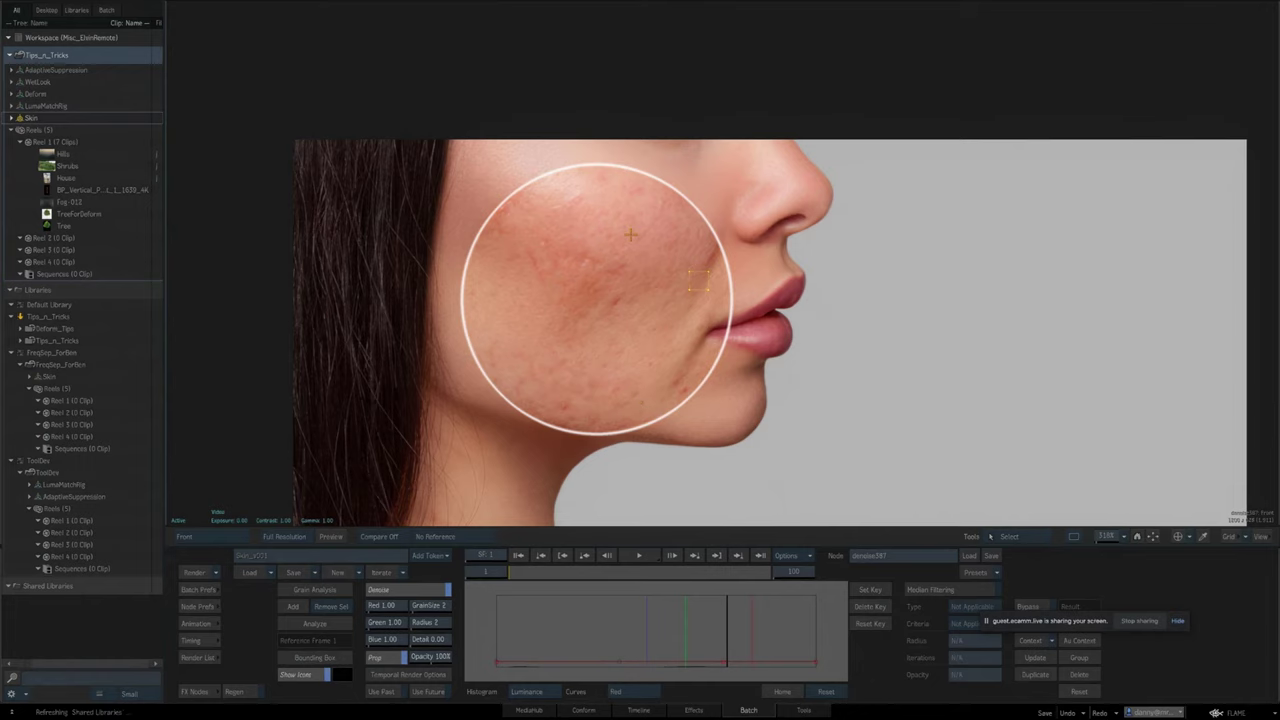
{"action": "left_click_drag", "start_coordinate": [1105, 538], "coordinate": [1205, 538]}
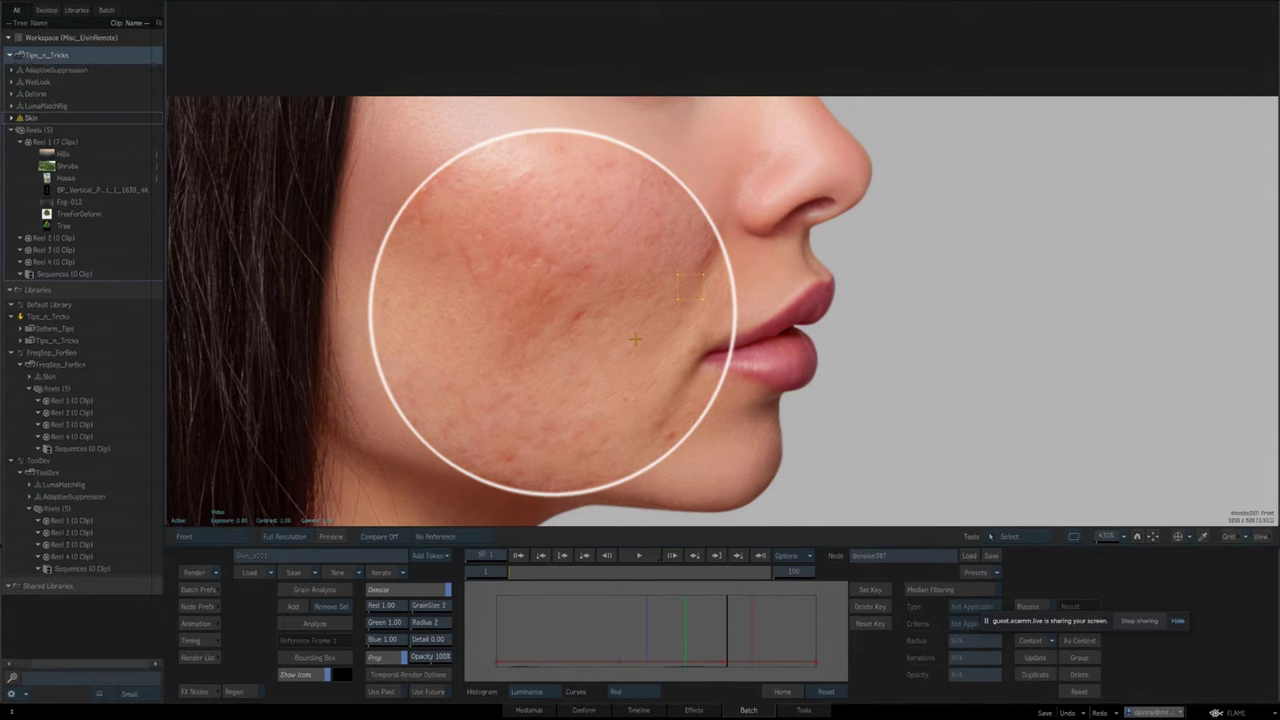
Compare denoise387's Front input with its denoised result on the cheek up close.
{"action": "mouse_move", "coordinate": [1103, 537]}
{"action": "left_mouse_down"}
{"action": "mouse_move", "coordinate": [1120, 536]}
{"action": "mouse_move", "coordinate": [1105, 536]}
{"action": "left_mouse_up"}
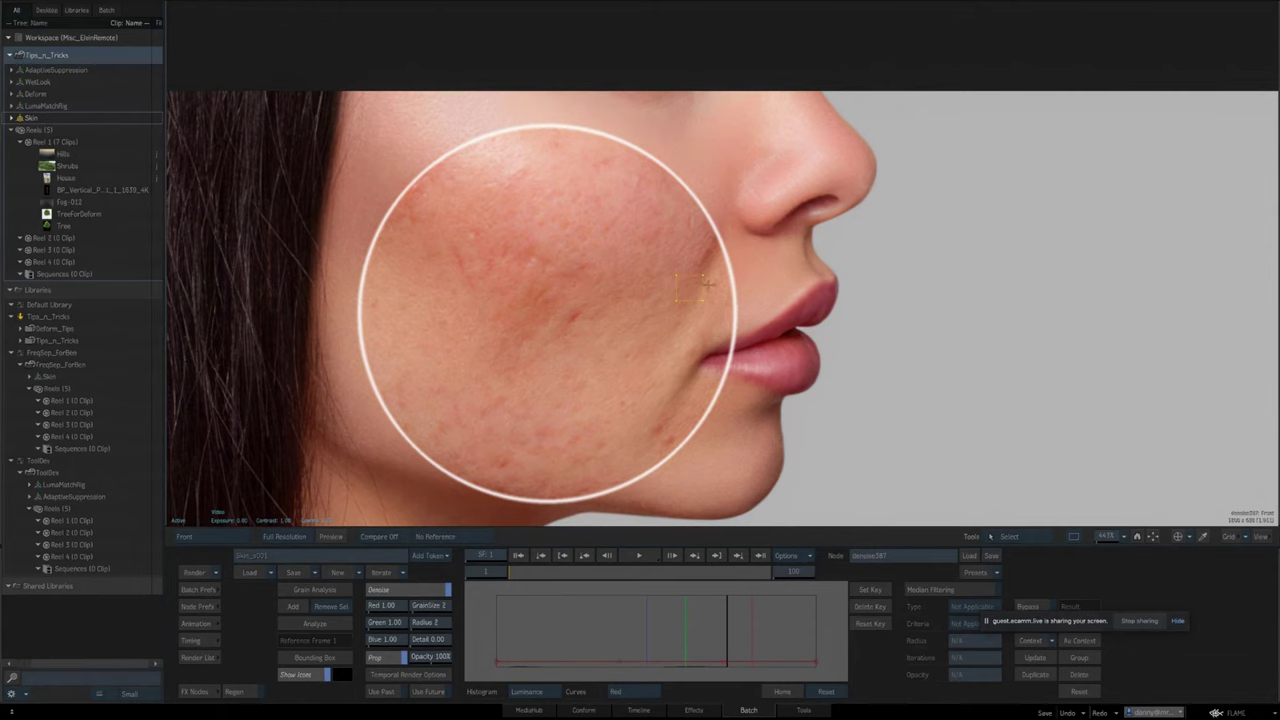
{"action": "left_click_drag", "start_coordinate": [1100, 534], "coordinate": [1112, 532]}
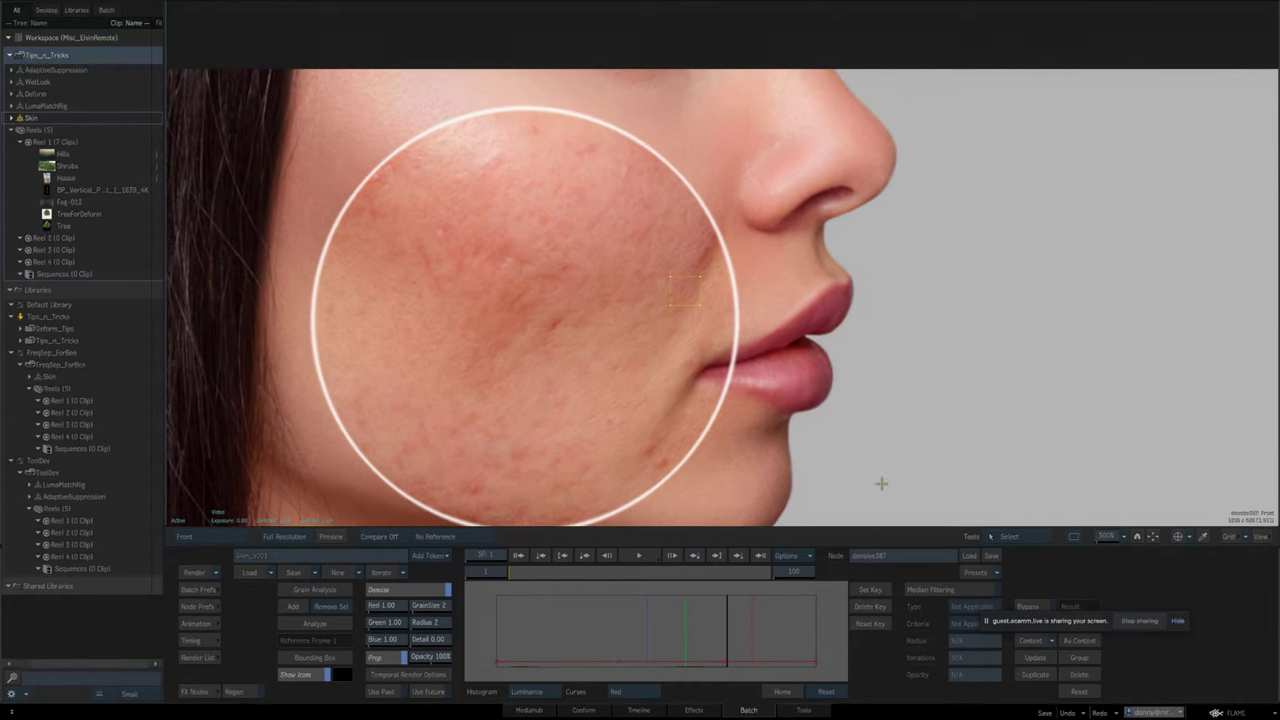
{"action": "left_click_drag", "start_coordinate": [668, 401], "coordinate": [651, 368]}
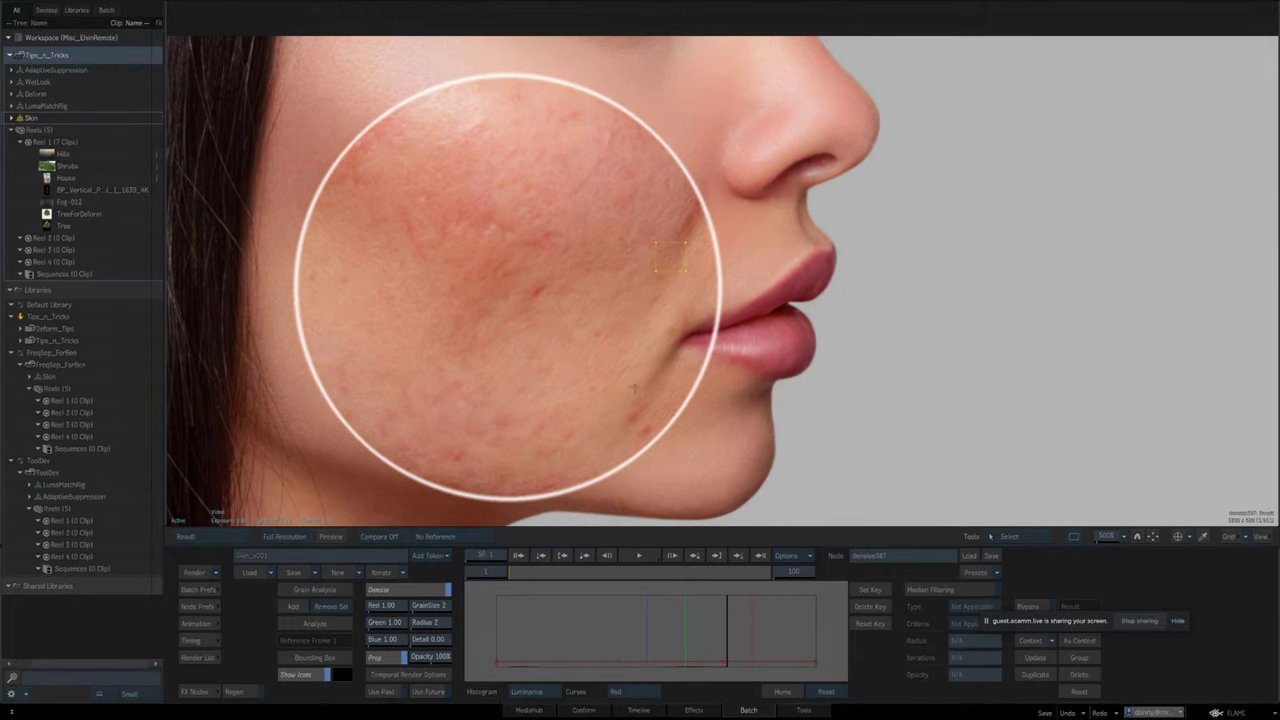
{"action": "mouse_move", "coordinate": [618, 357]}
{"action": "left_mouse_down"}
{"action": "mouse_move", "coordinate": [757, 432]}
{"action": "mouse_move", "coordinate": [595, 358]}
{"action": "left_mouse_up"}
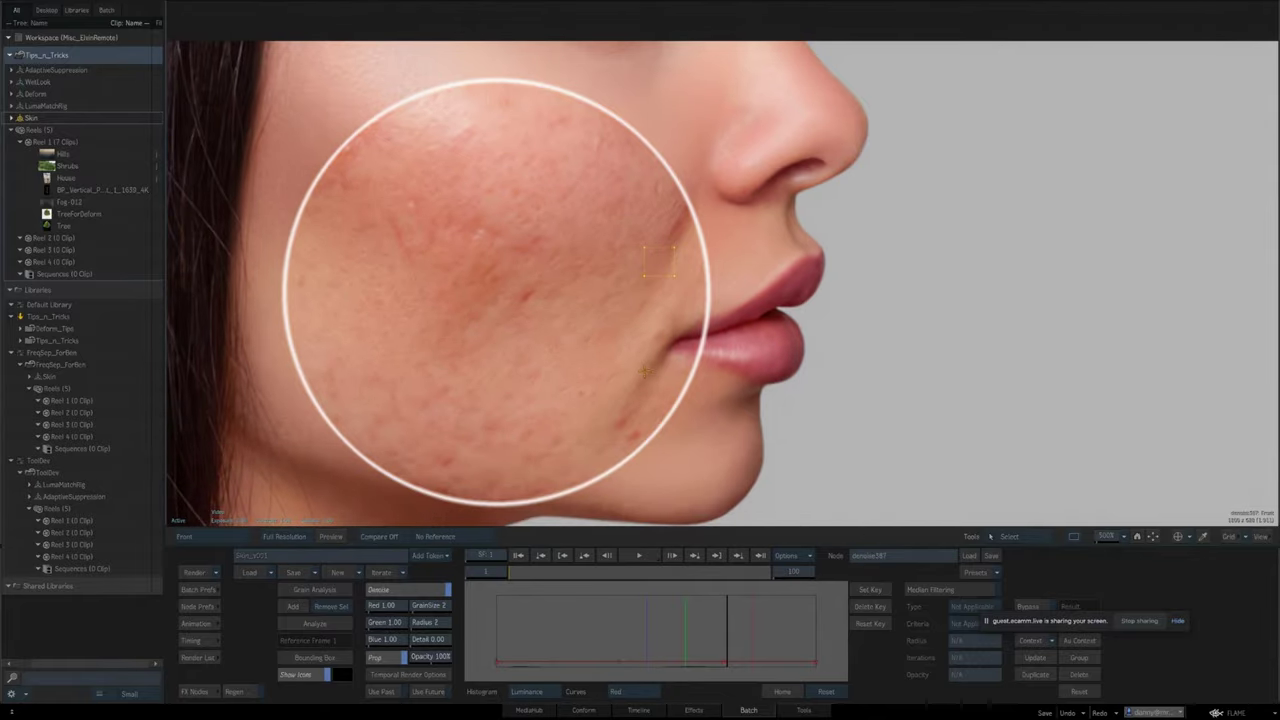
{"action": "key", "text": "F4"}
{"action": "key", "text": "Escape"}
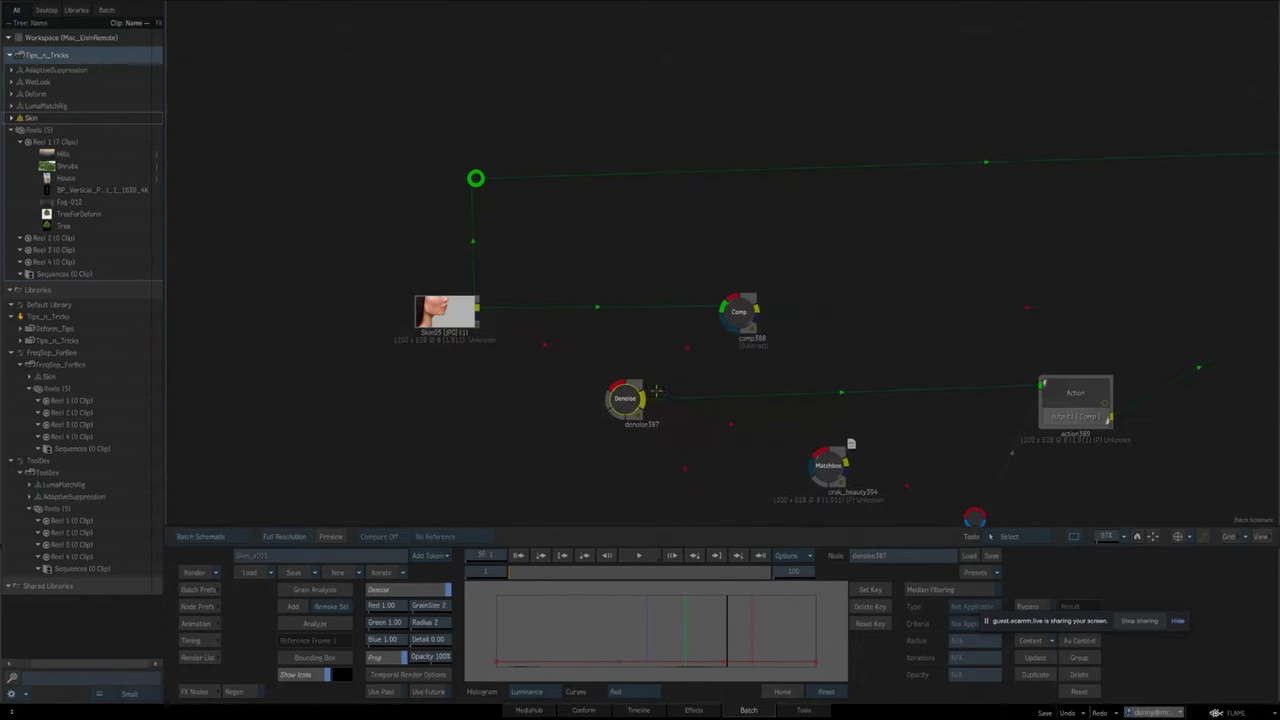
Select the crok_beauty394 Matchbox node and view its smoothed skin result, both up close and across the whole frame.
{"action": "left_click_drag", "start_coordinate": [643, 335], "coordinate": [612, 229]}
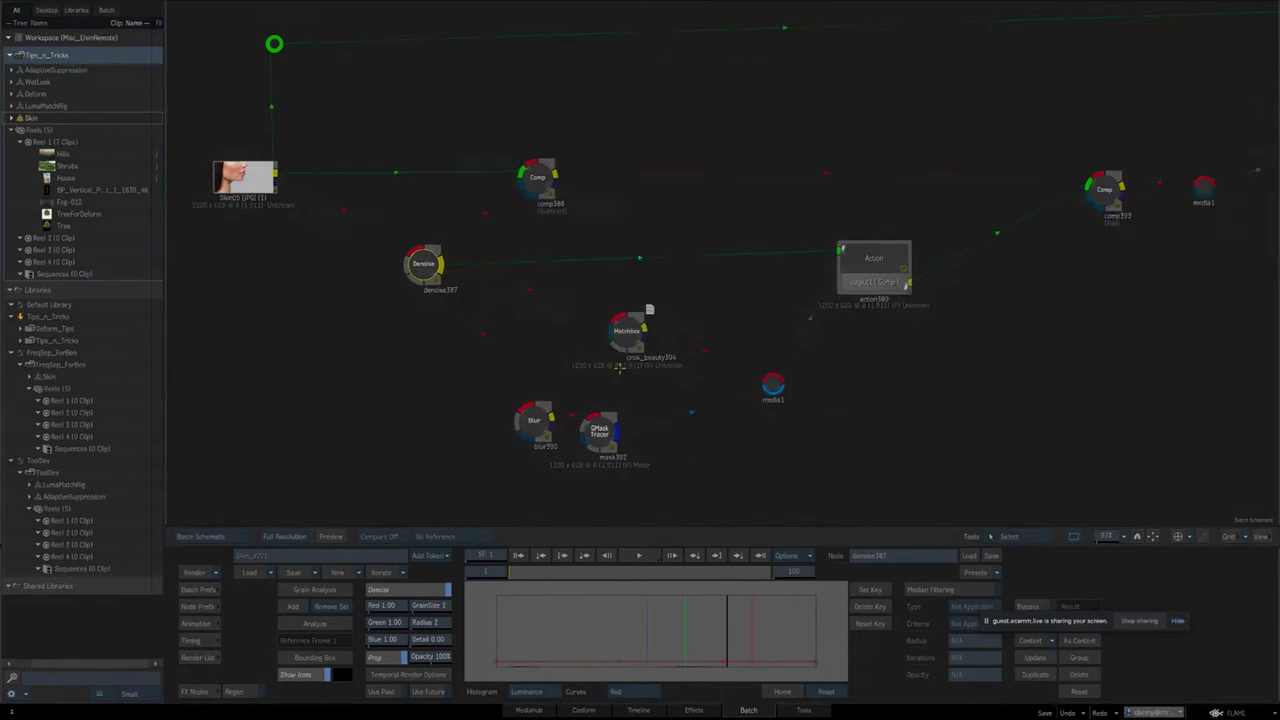
{"action": "left_click", "coordinate": [626, 330]}
{"action": "key", "text": "F4"}
{"action": "key", "text": "F4"}
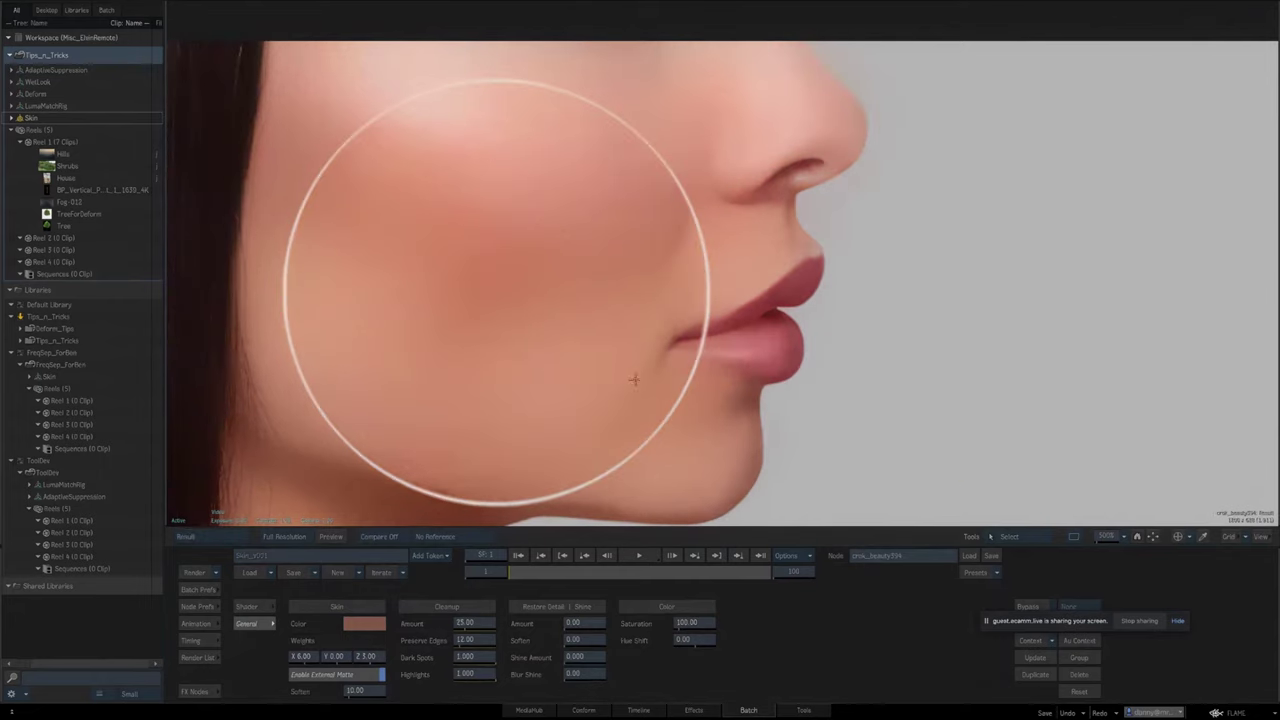
{"action": "left_click_drag", "start_coordinate": [1108, 537], "coordinate": [1060, 536]}
{"action": "scroll", "coordinate": [1129, 457], "scroll_direction": "down", "scroll_amount": 2}
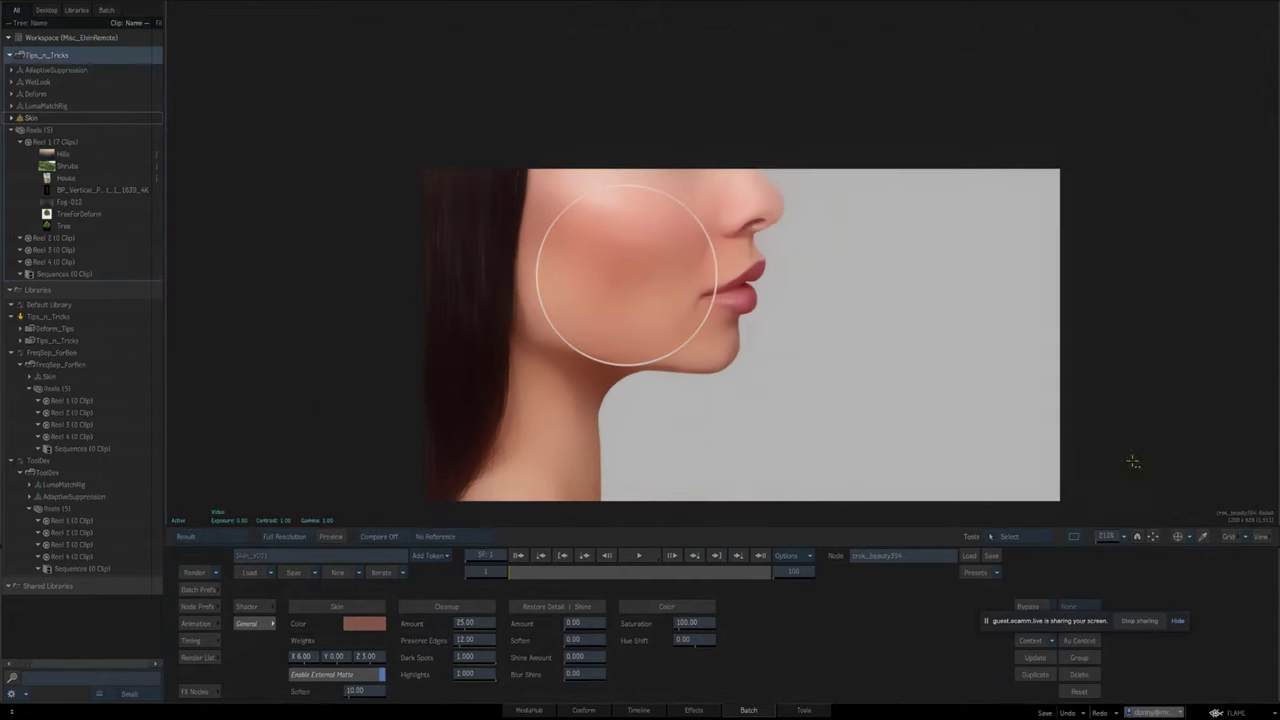
{"action": "key", "text": "F4"}
Select the mask392 GMask Tracer node beside blur390 and view its cheek matte output.
{"action": "left_click_drag", "start_coordinate": [729, 454], "coordinate": [646, 431]}
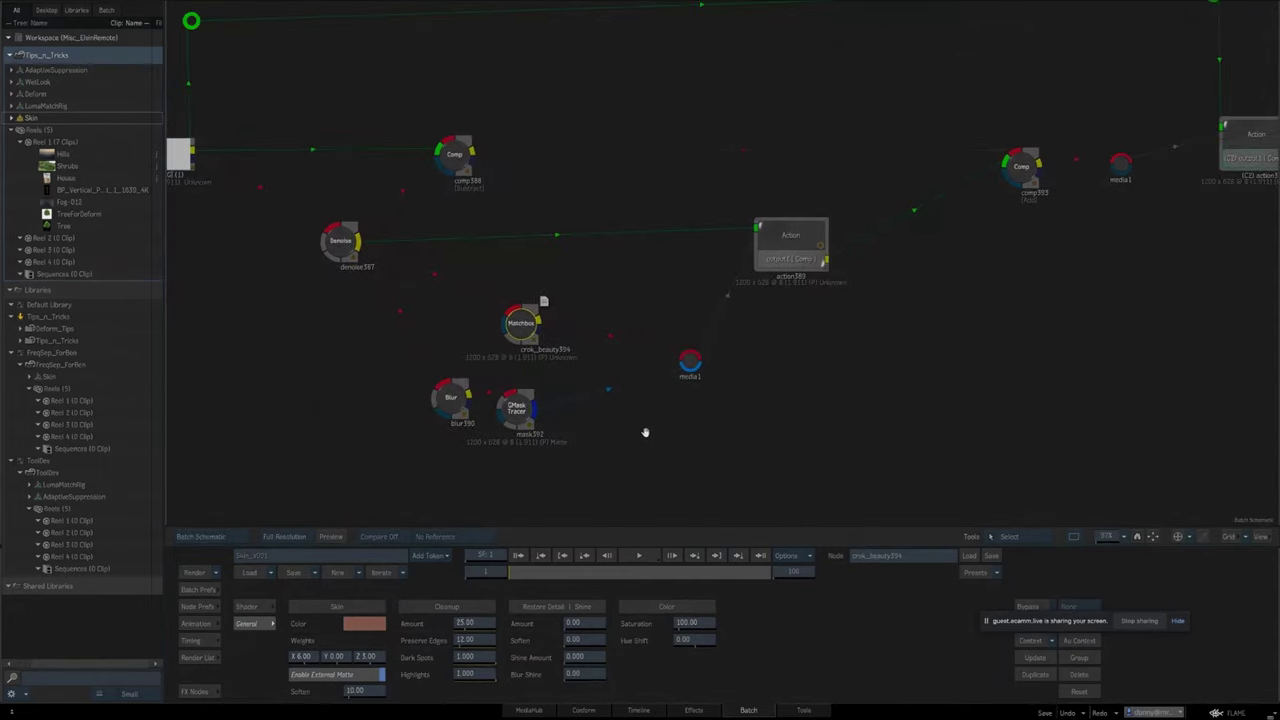
{"action": "left_click", "coordinate": [455, 404]}
{"action": "left_click", "coordinate": [518, 412]}
{"action": "key", "text": "F4"}
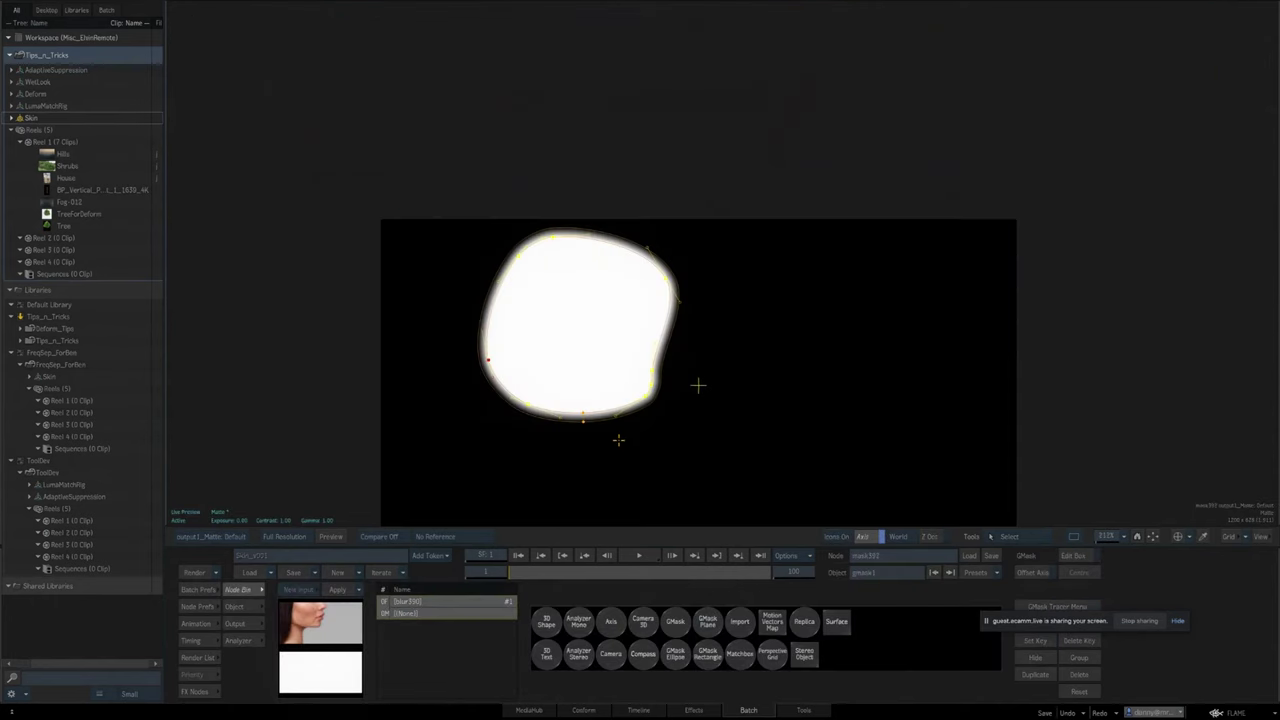
{"action": "key", "text": "F1"}
{"action": "key", "text": "Escape"}
Select action389 and repeatedly compare its composited output with its Back input up close on the cheek.
{"action": "left_click", "coordinate": [790, 240]}
{"action": "key", "text": "F1"}
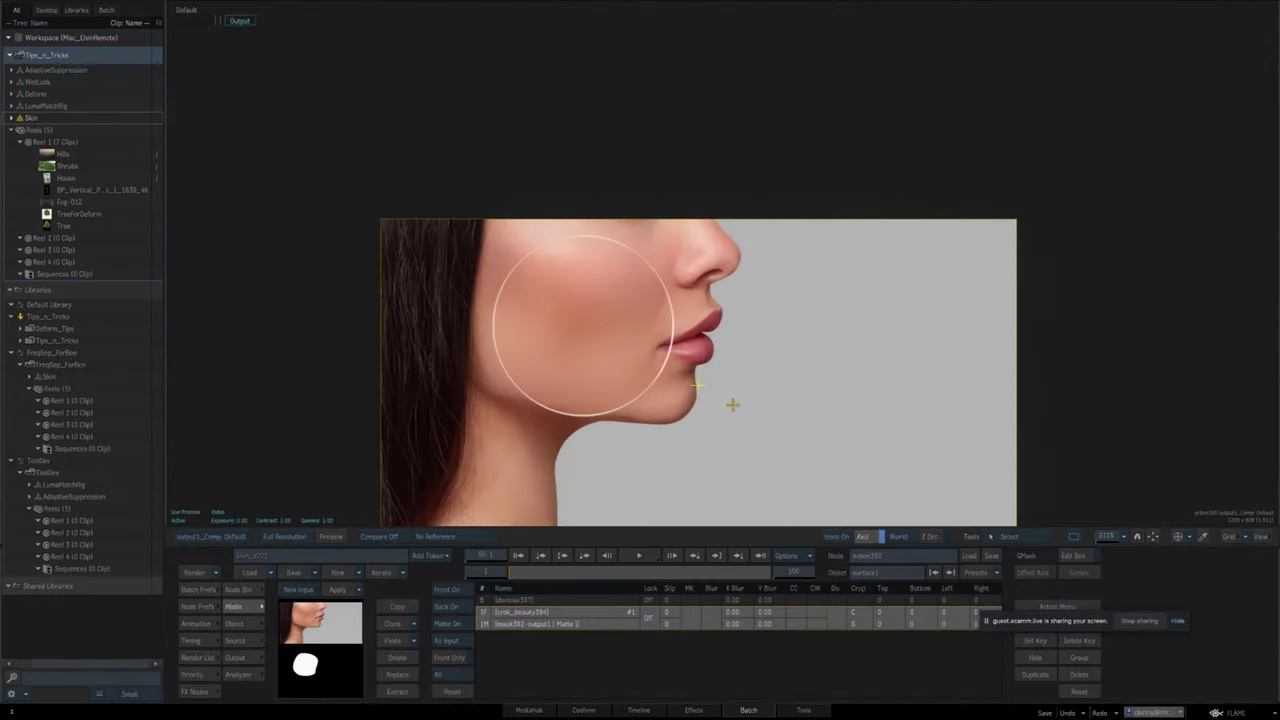
{"action": "left_click_drag", "start_coordinate": [1100, 540], "coordinate": [1206, 540]}
{"action": "left_click_drag", "start_coordinate": [673, 417], "coordinate": [882, 339]}
{"action": "key", "text": "F2"}
{"action": "key", "text": "F4"}
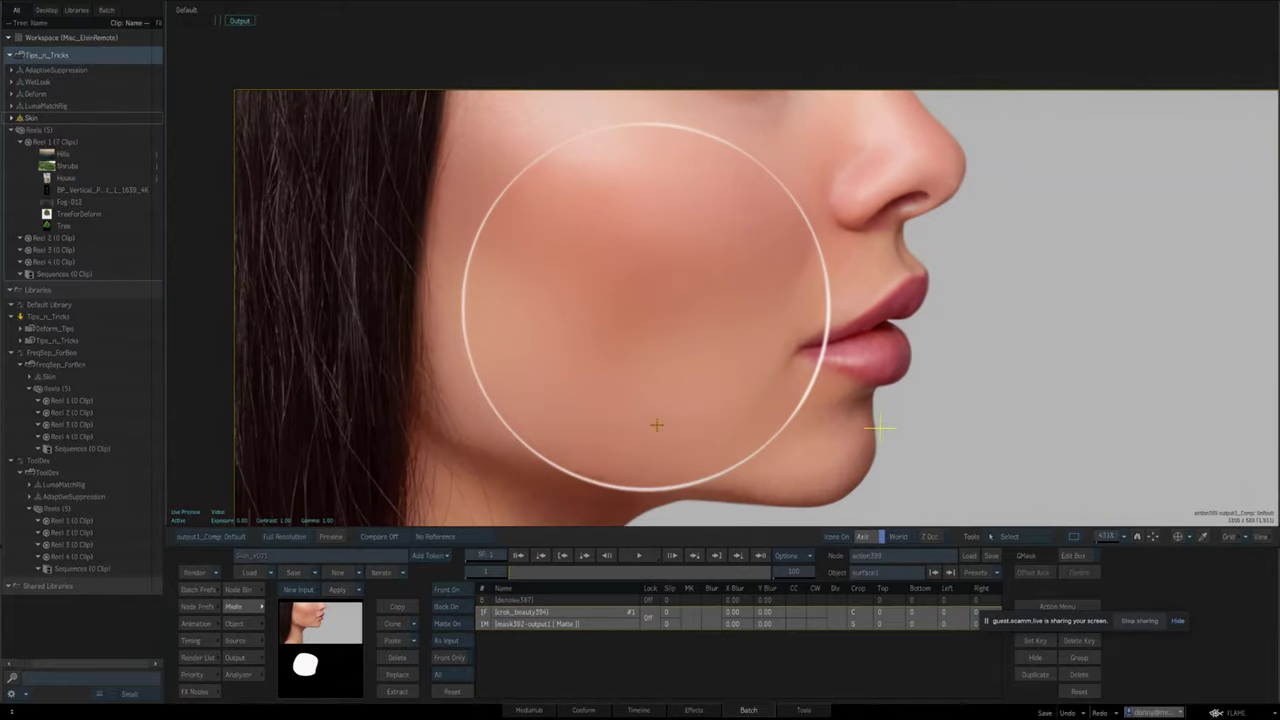
{"action": "key", "text": "F2"}
{"action": "key", "text": "F4"}
{"action": "key", "text": "F2"}
{"action": "key", "text": "F4"}
{"action": "key", "text": "F2"}
{"action": "key", "text": "F4"}
{"action": "key", "text": "F2"}
{"action": "key", "text": "F4"}
{"action": "key", "text": "Escape"}
Pan to the subtract branch and nudge the denoise387 node slightly up and right in the schematic.
{"action": "left_click_drag", "start_coordinate": [737, 370], "coordinate": [915, 424]}
{"action": "left_click", "coordinate": [514, 297]}
{"action": "left_click", "coordinate": [635, 210]}
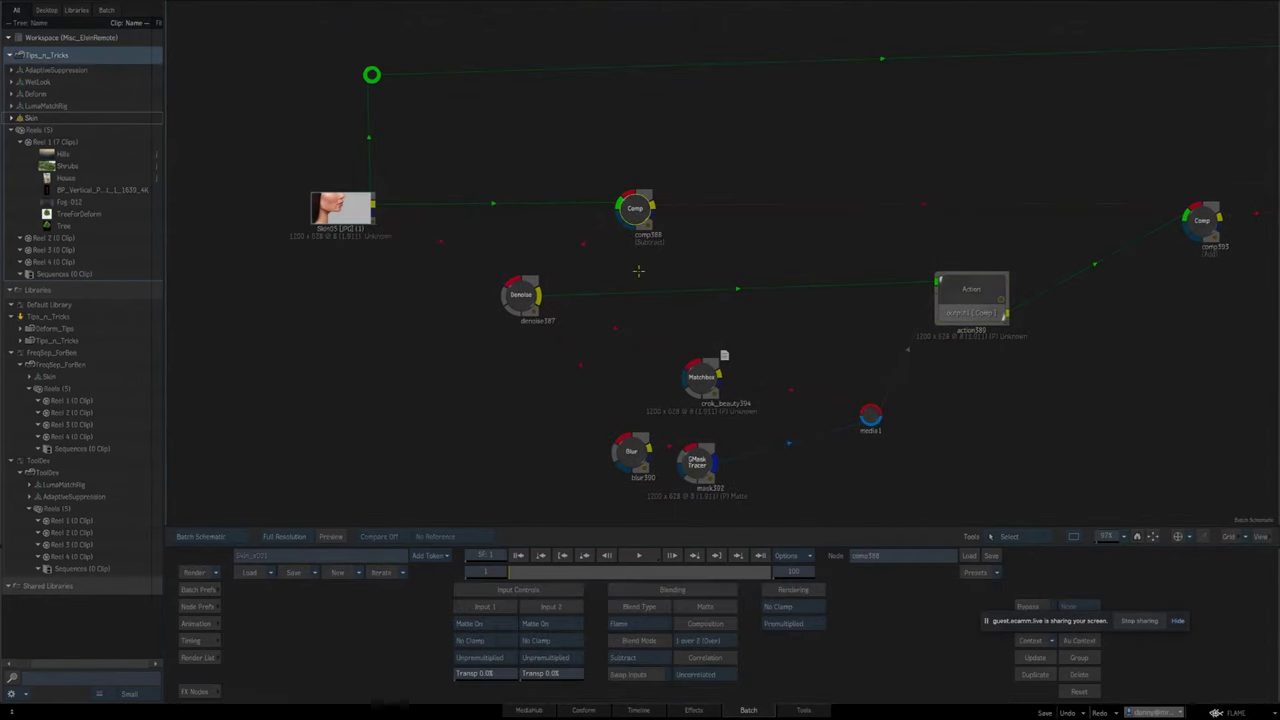
{"action": "left_click", "coordinate": [518, 300]}
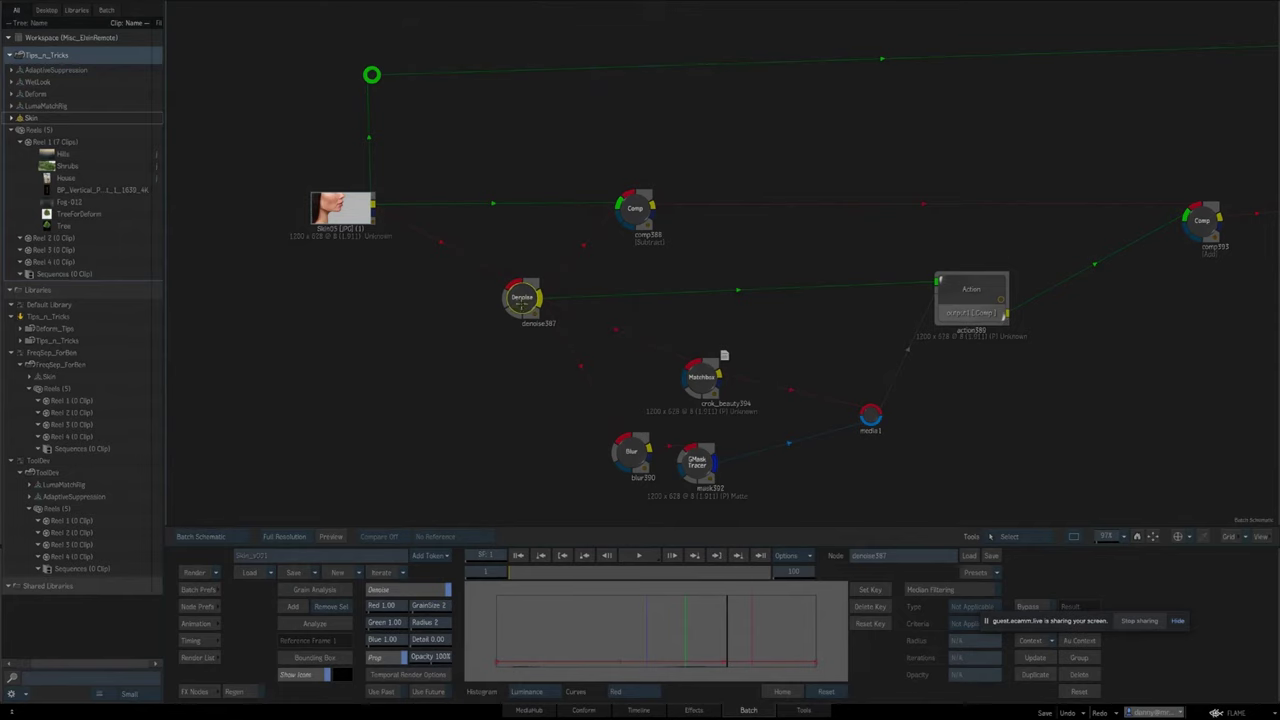
{"action": "left_click_drag", "start_coordinate": [521, 307], "coordinate": [527, 299]}
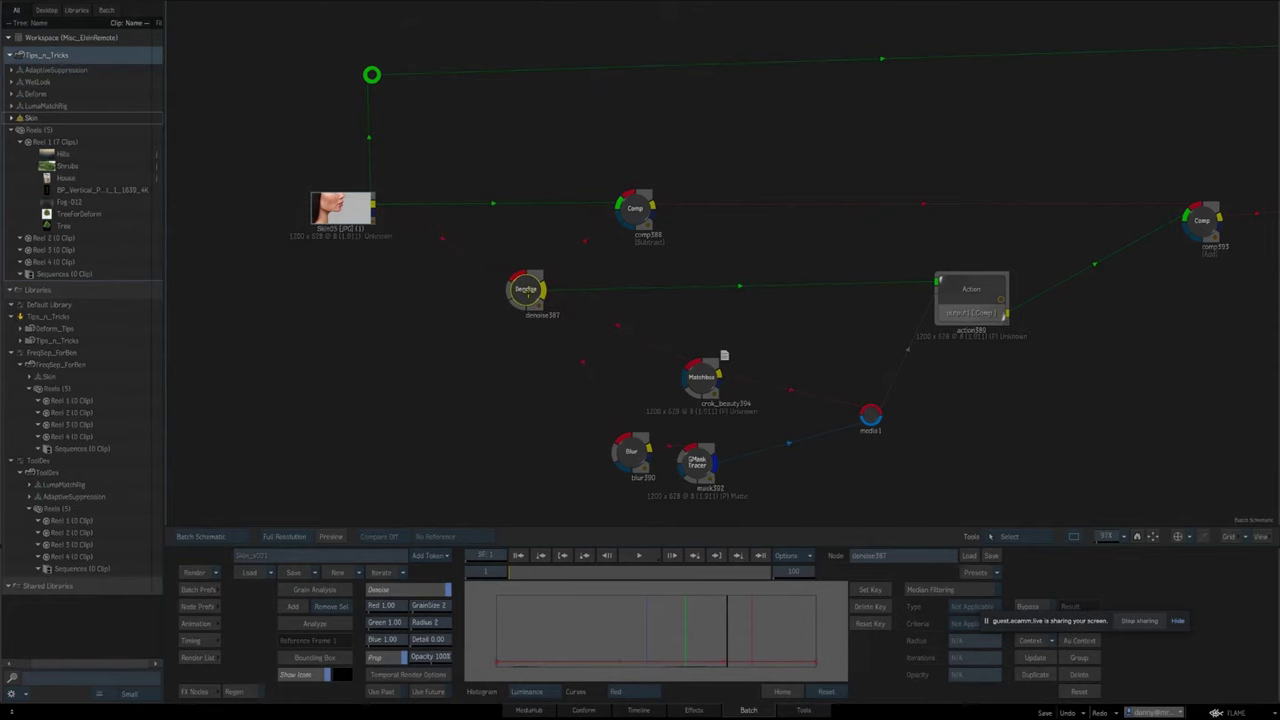
View the result of the subtract comp388 node across the frame and reset the viewer exposure.
{"action": "left_click_drag", "start_coordinate": [634, 297], "coordinate": [614, 346]}
{"action": "left_click", "coordinate": [614, 259]}
{"action": "key", "text": "F4"}
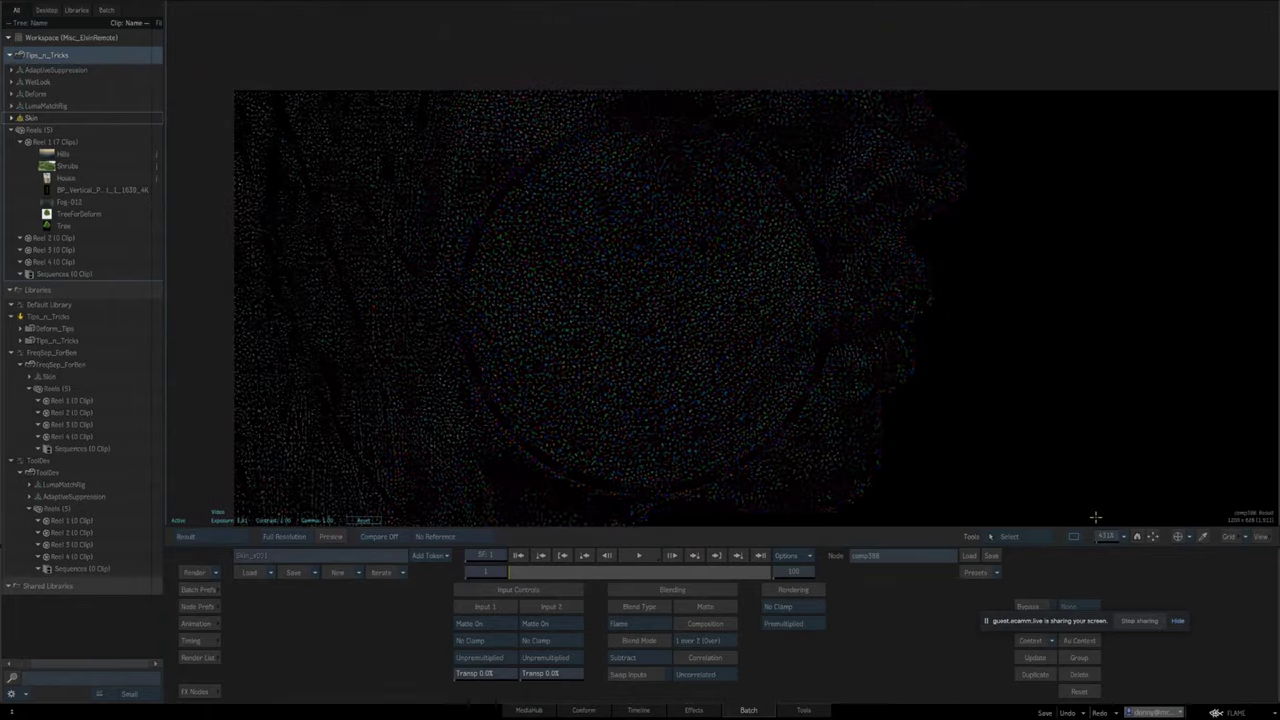
{"action": "left_click_drag", "start_coordinate": [1100, 530], "coordinate": [1017, 500]}
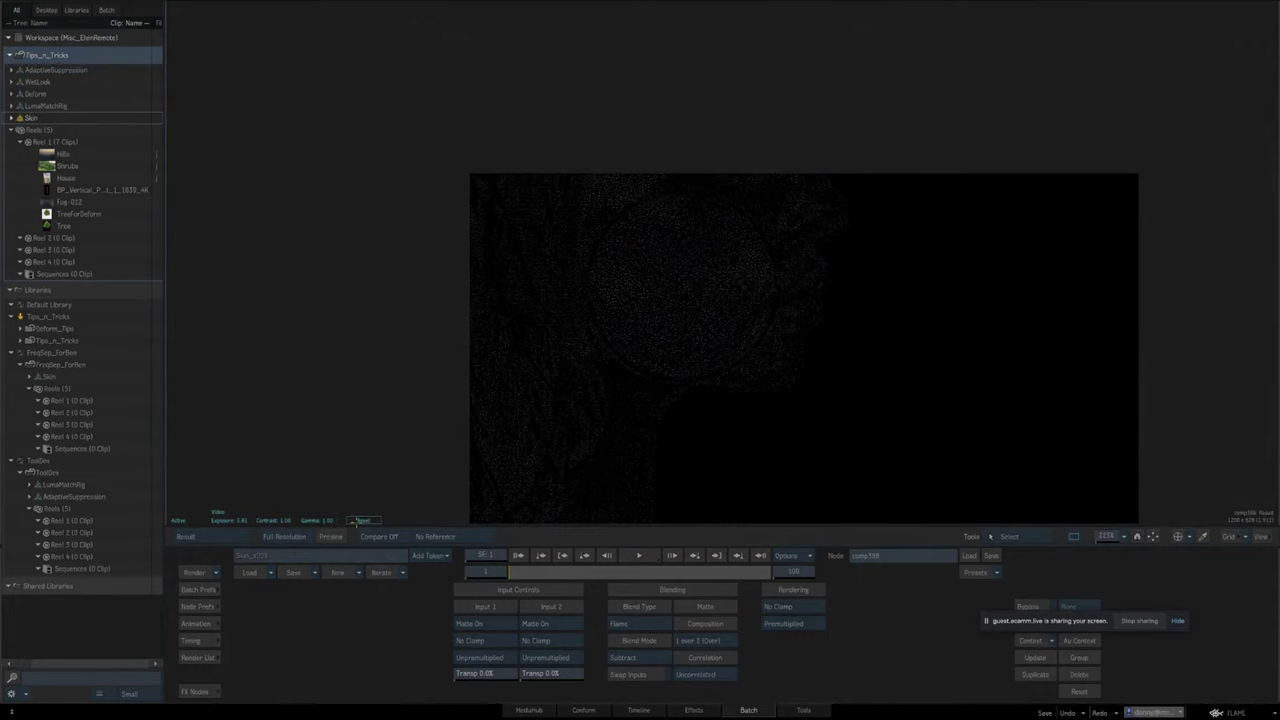
{"action": "left_click", "coordinate": [355, 521]}
{"action": "key", "text": "Escape"}
View the result of the add comp393 node and examine the recombined skin detail on the cheek.
{"action": "left_click_drag", "start_coordinate": [765, 404], "coordinate": [640, 379]}
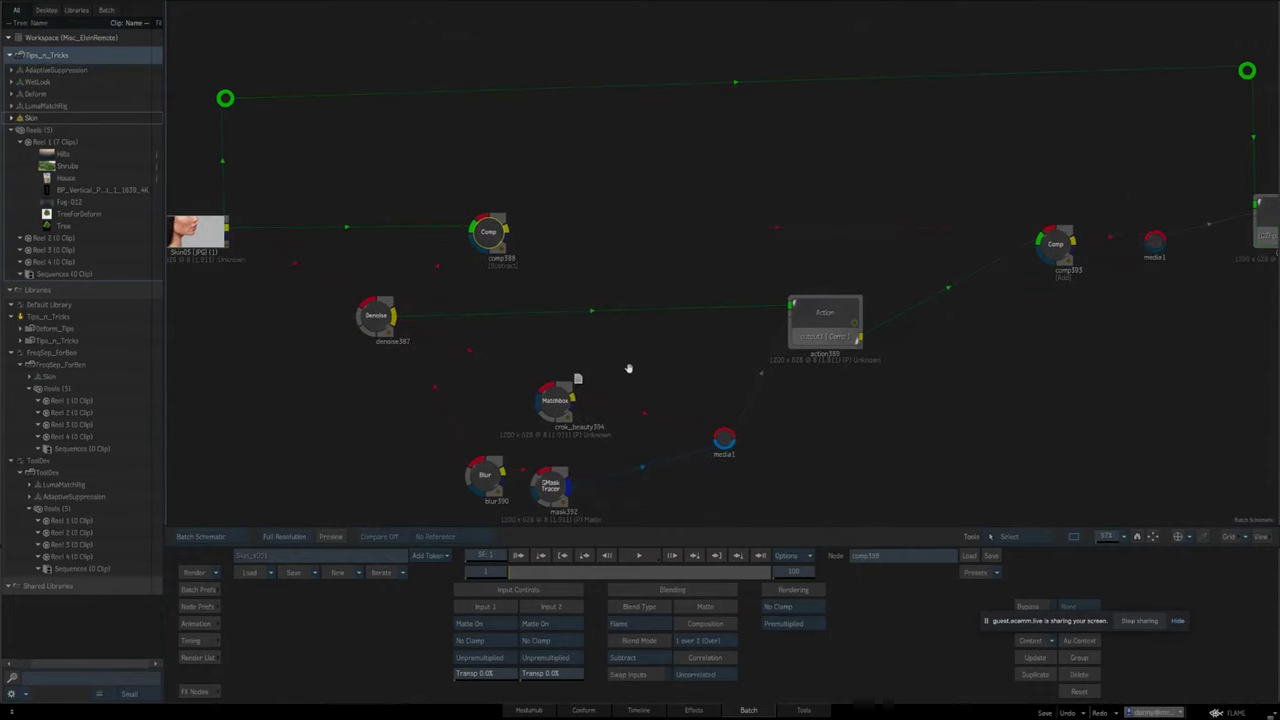
{"action": "key", "text": "Tab"}
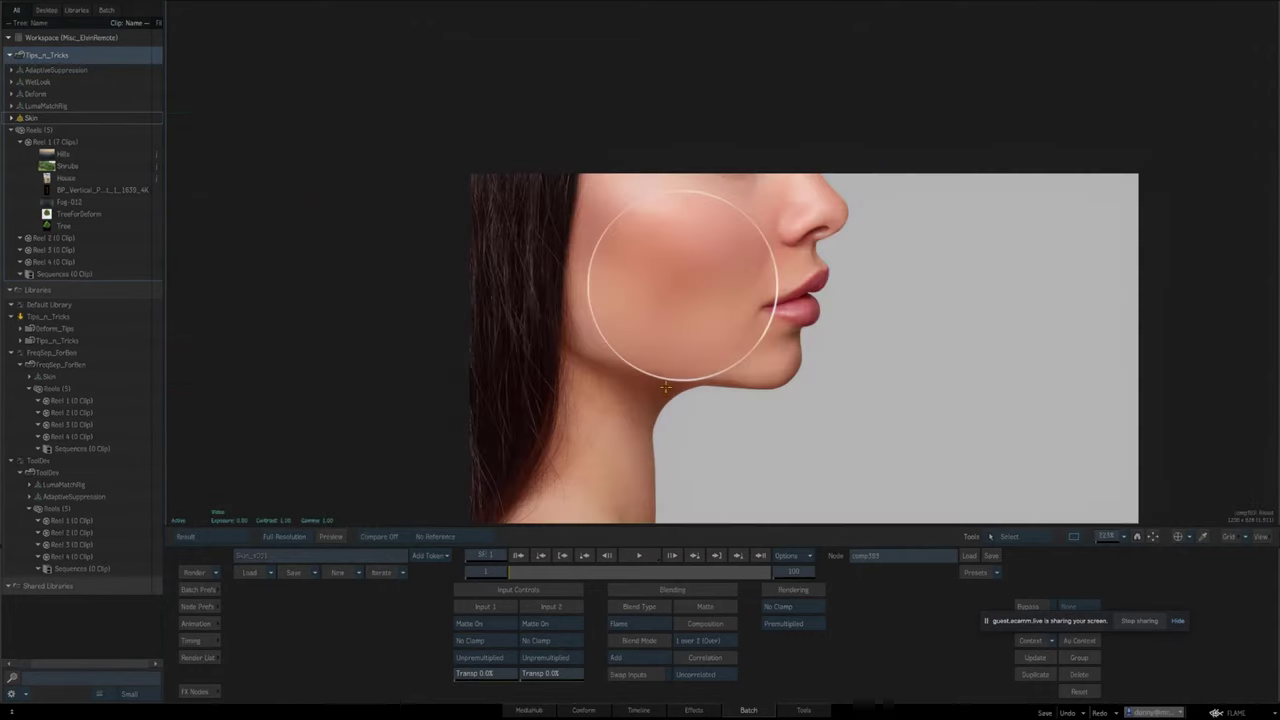
{"action": "left_click_drag", "start_coordinate": [1099, 538], "coordinate": [1168, 525]}
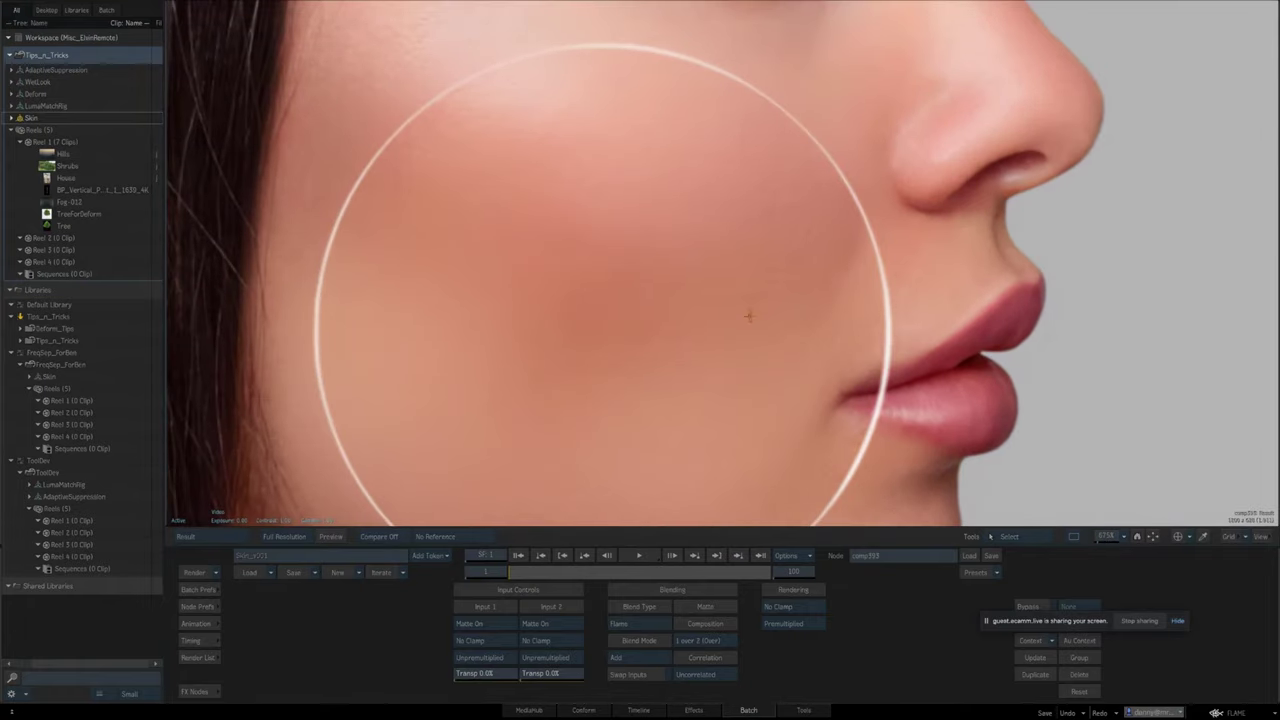
{"action": "key", "text": "Tab"}
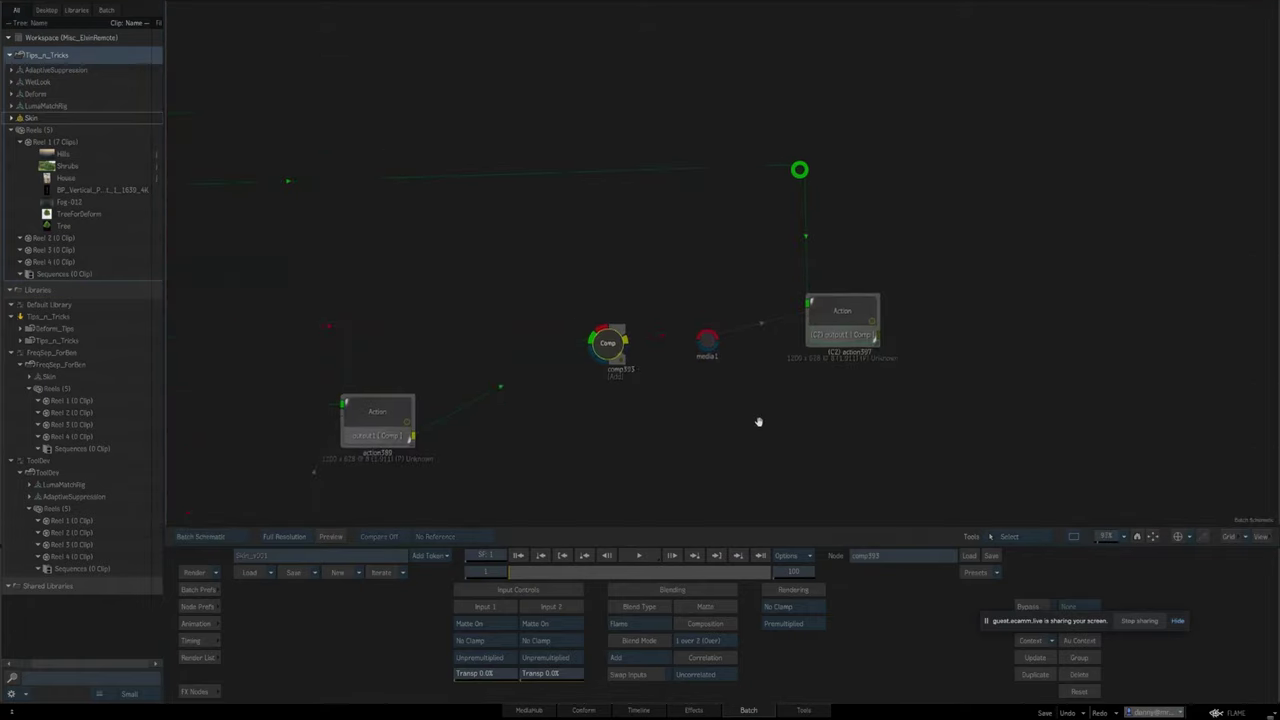
Open action397's schematic and check the settings of surface1, which blends with Max/Lighten.
{"action": "key", "text": "grave"}
{"action": "left_click_drag", "start_coordinate": [772, 431], "coordinate": [823, 415]}
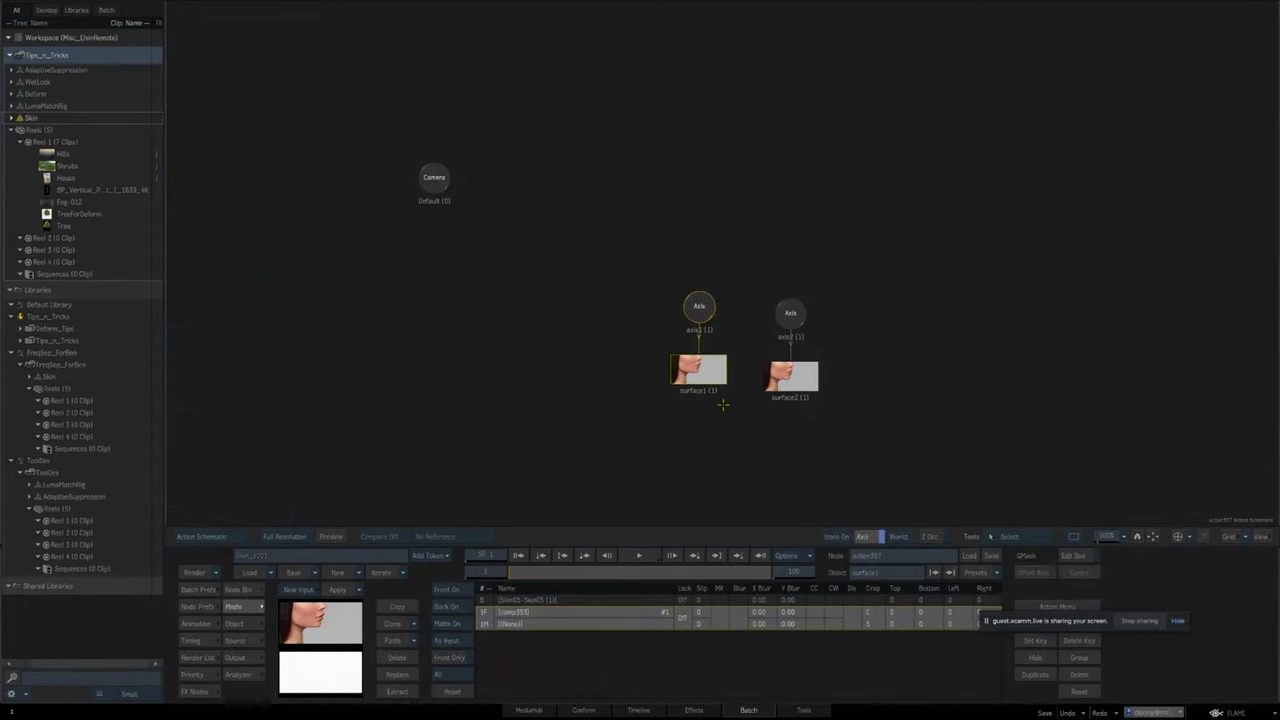
{"action": "left_click", "coordinate": [693, 364]}
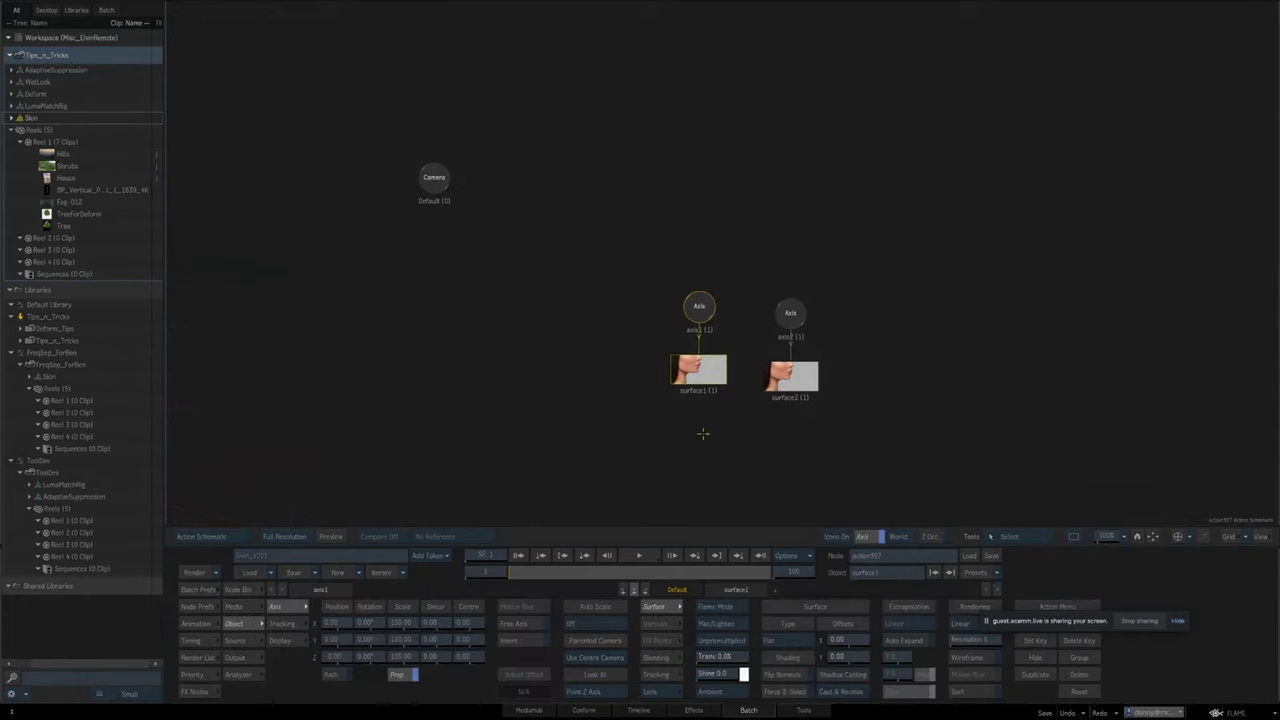
{"action": "key", "text": "Tab"}
{"action": "key", "text": "Tab"}
Hide surface2 in action397 and view the output with only surface1's Max/Lighten blend.
{"action": "left_click", "coordinate": [799, 377]}
{"action": "key", "text": "F4"}
{"action": "key", "text": "h"}
{"action": "key", "text": "grave"}
{"action": "left_click_drag", "start_coordinate": [745, 438], "coordinate": [755, 473]}
{"action": "left_click", "coordinate": [717, 407]}
{"action": "key", "text": "Tab"}
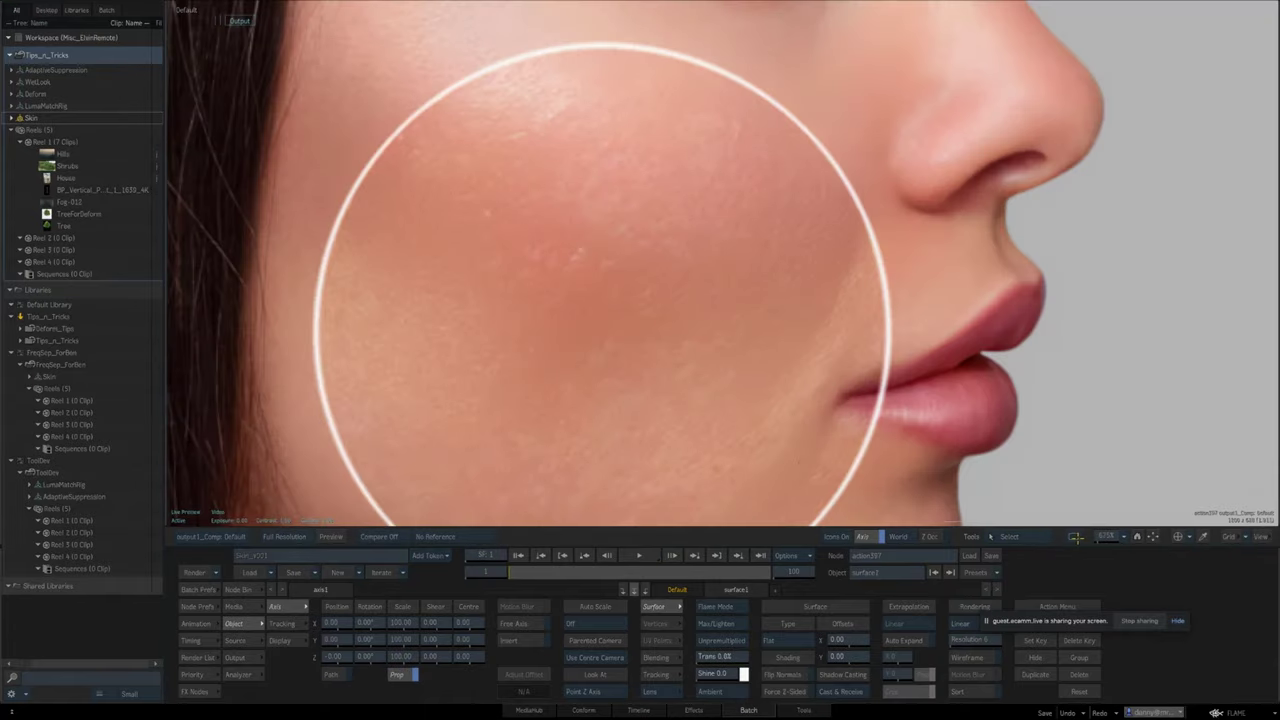
Select surface2 and view its Min/Darken contribution in action397's output.
{"action": "key", "text": "F4"}
{"action": "left_click_drag", "start_coordinate": [1104, 538], "coordinate": [1000, 527]}
{"action": "key", "text": "Tab"}
{"action": "left_click", "coordinate": [805, 416]}
{"action": "key", "text": "Tab"}
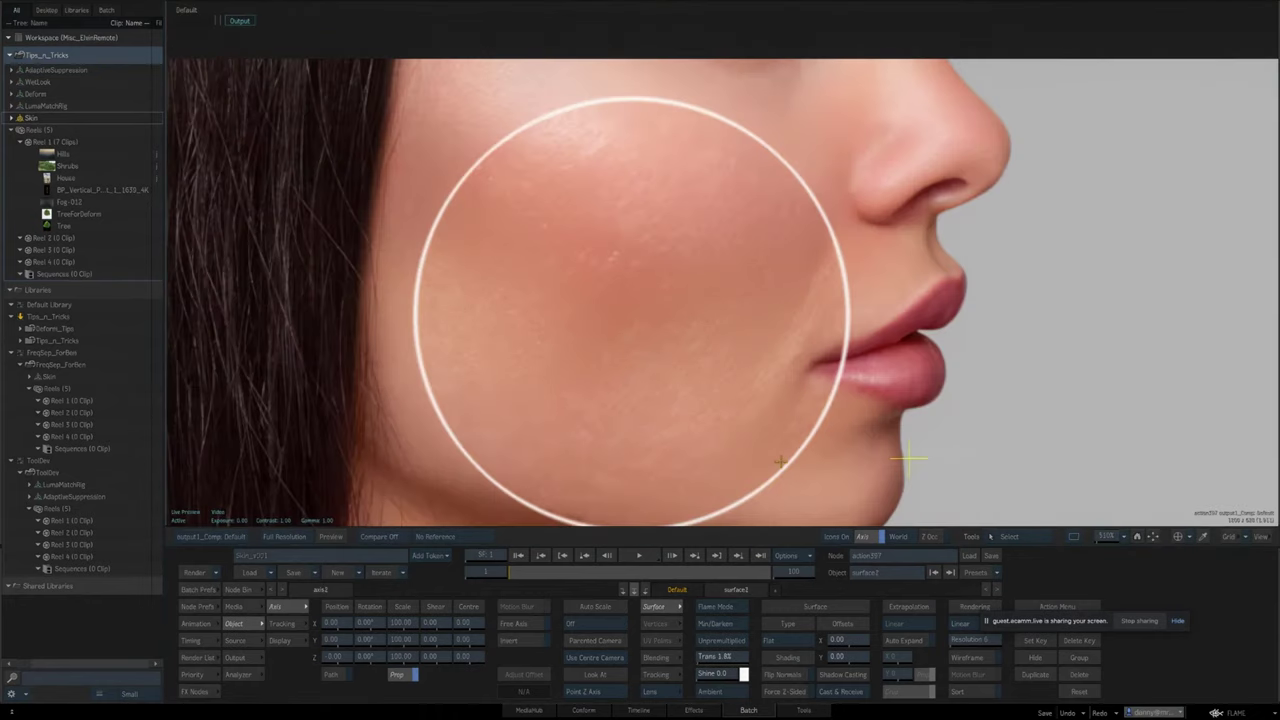
Compare action397's final output with its original Back media, close up and at wider framing.
{"action": "key", "text": "F2"}
{"action": "key", "text": "F4"}
{"action": "key", "text": "F2"}
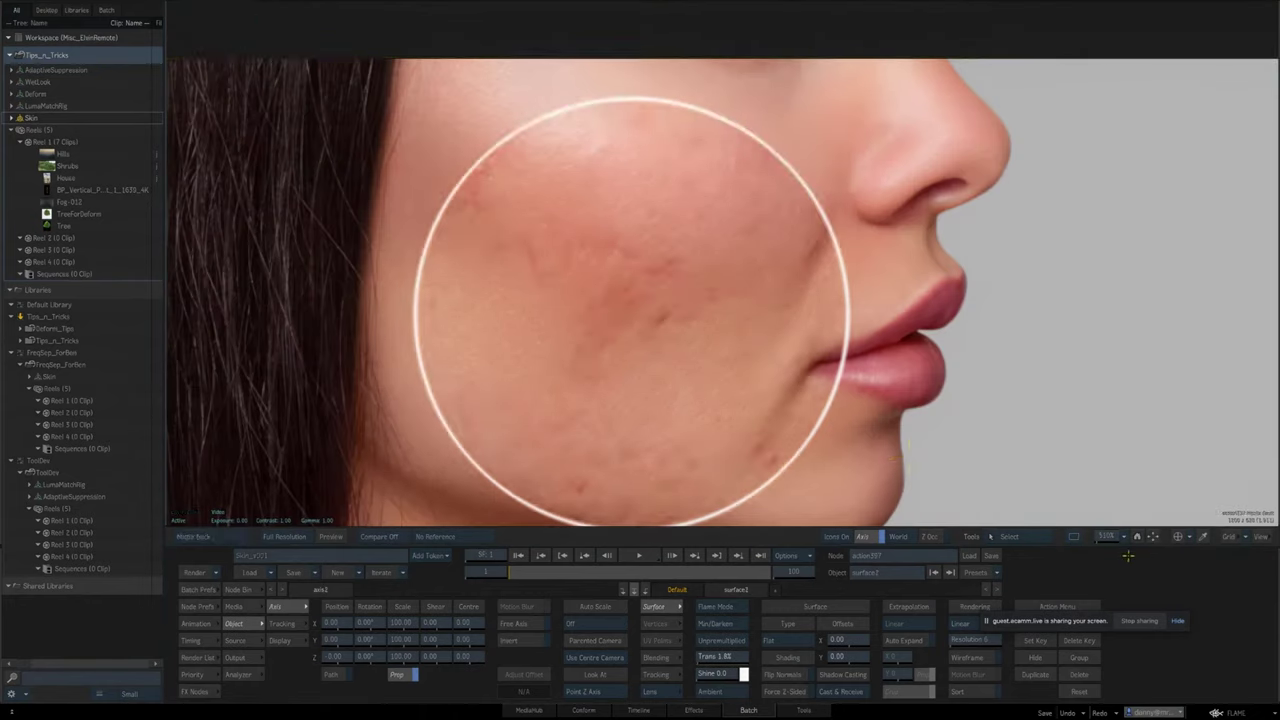
{"action": "key", "text": "F4"}
{"action": "left_click_drag", "start_coordinate": [1106, 540], "coordinate": [1062, 541]}
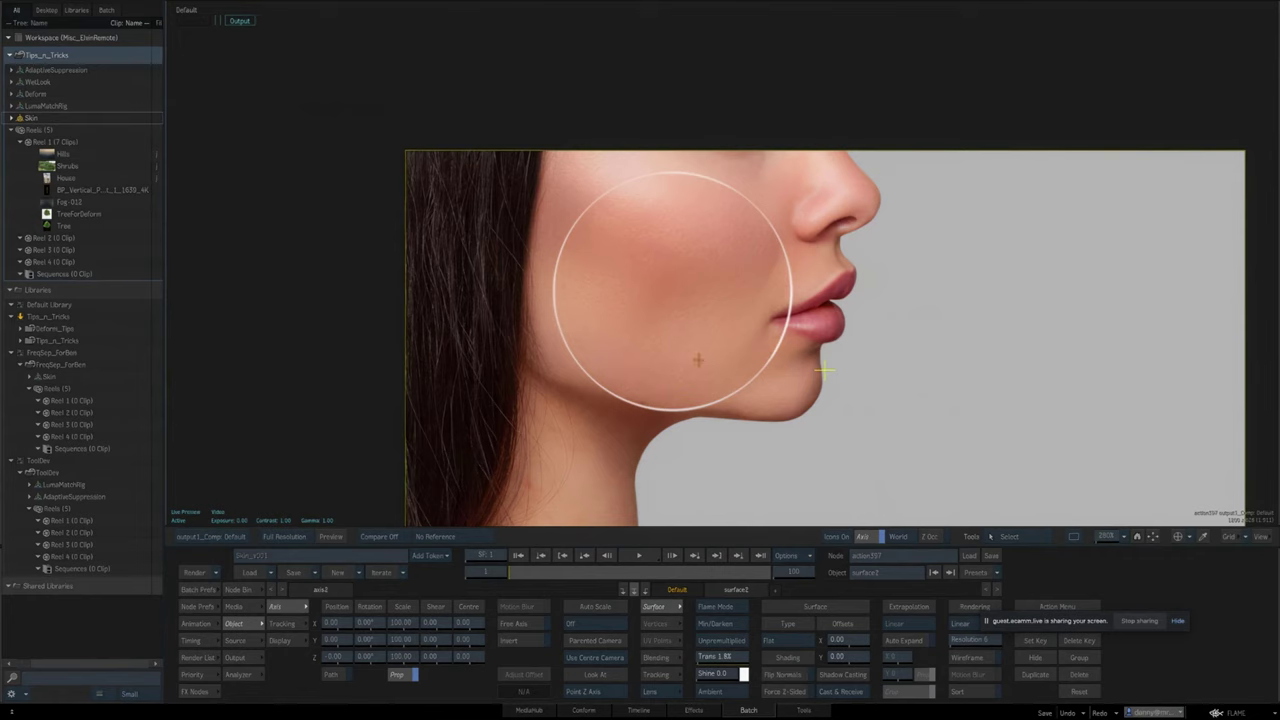
{"action": "scroll", "coordinate": [825, 370], "scroll_direction": "up", "scroll_amount": 2}
{"action": "scroll", "coordinate": [820, 367], "scroll_direction": "down", "scroll_amount": 4}
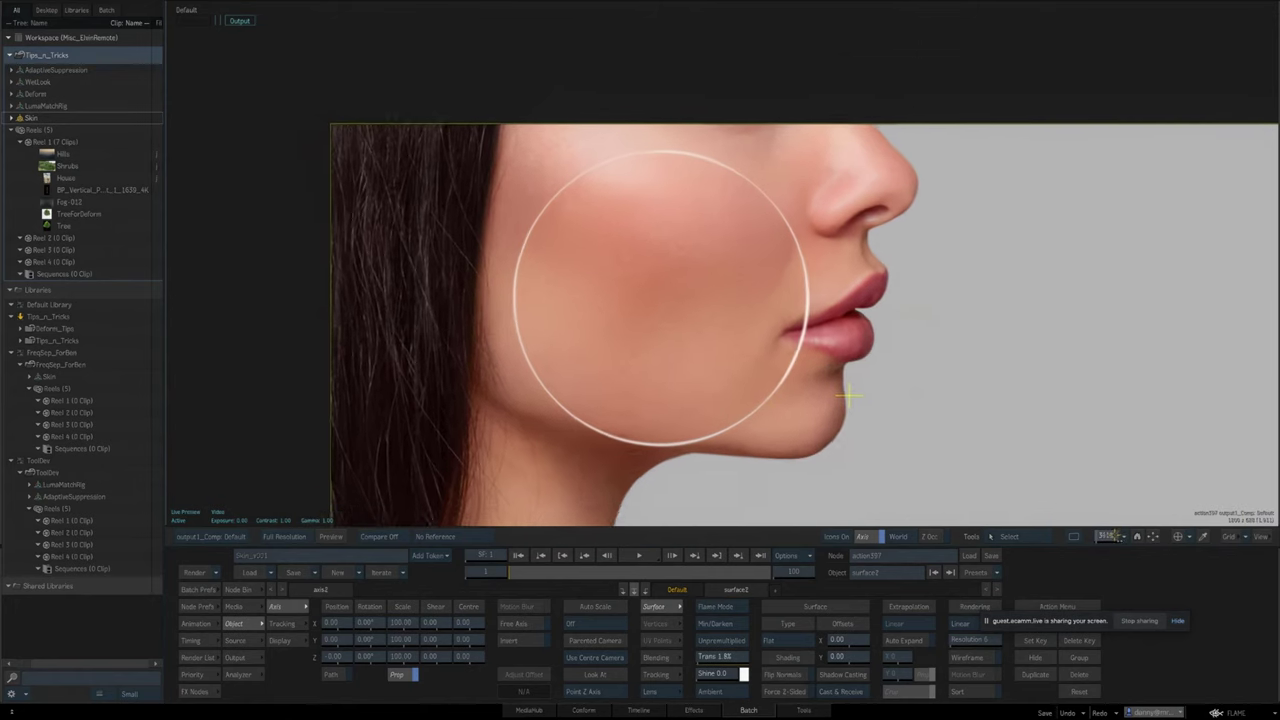
{"action": "scroll", "coordinate": [818, 365], "scroll_direction": "up", "scroll_amount": 4}
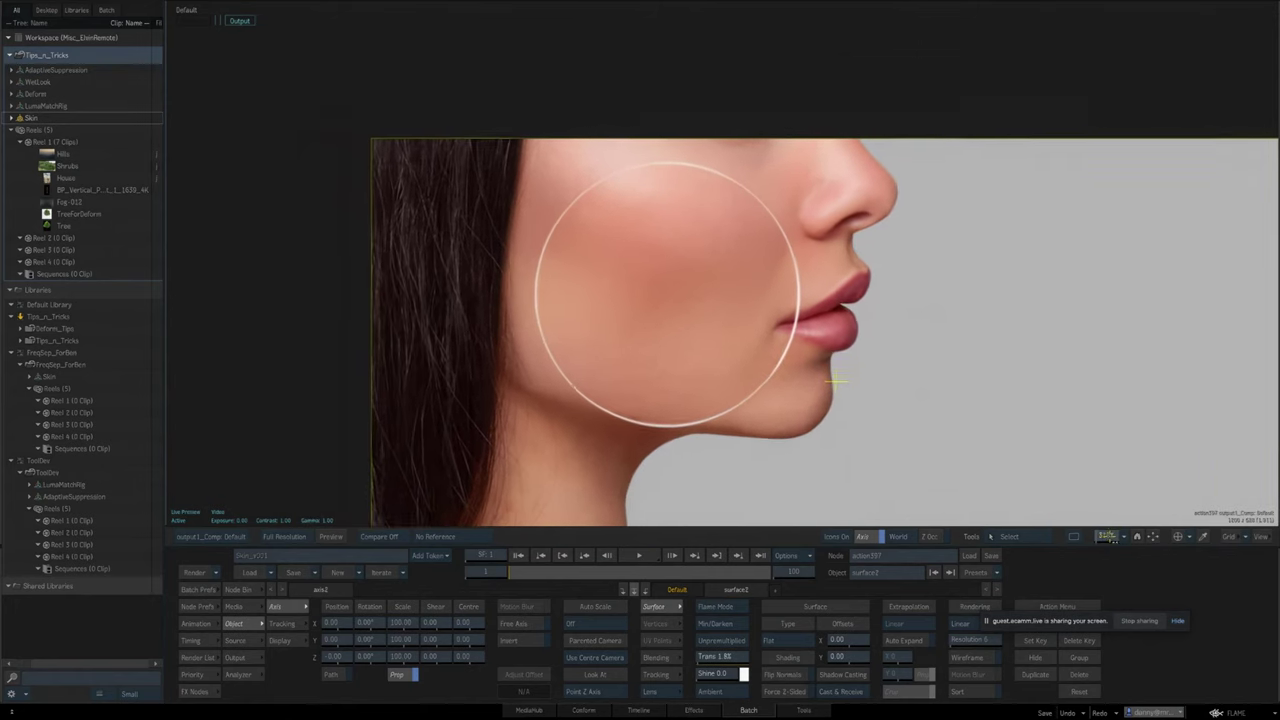
Compare action397's Front media, composited output and Back media on the cheek, and return to the batch schematic.
{"action": "key", "text": "F1"}
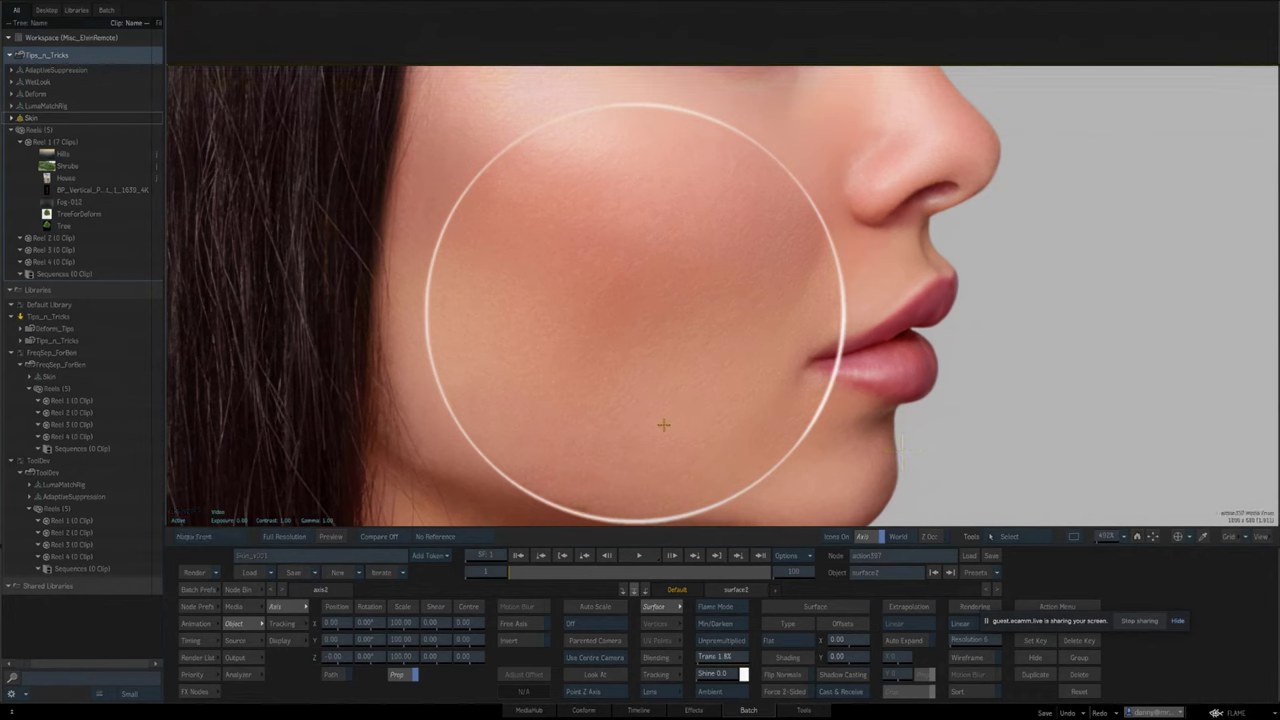
{"action": "key", "text": "F4"}
{"action": "key", "text": "F2"}
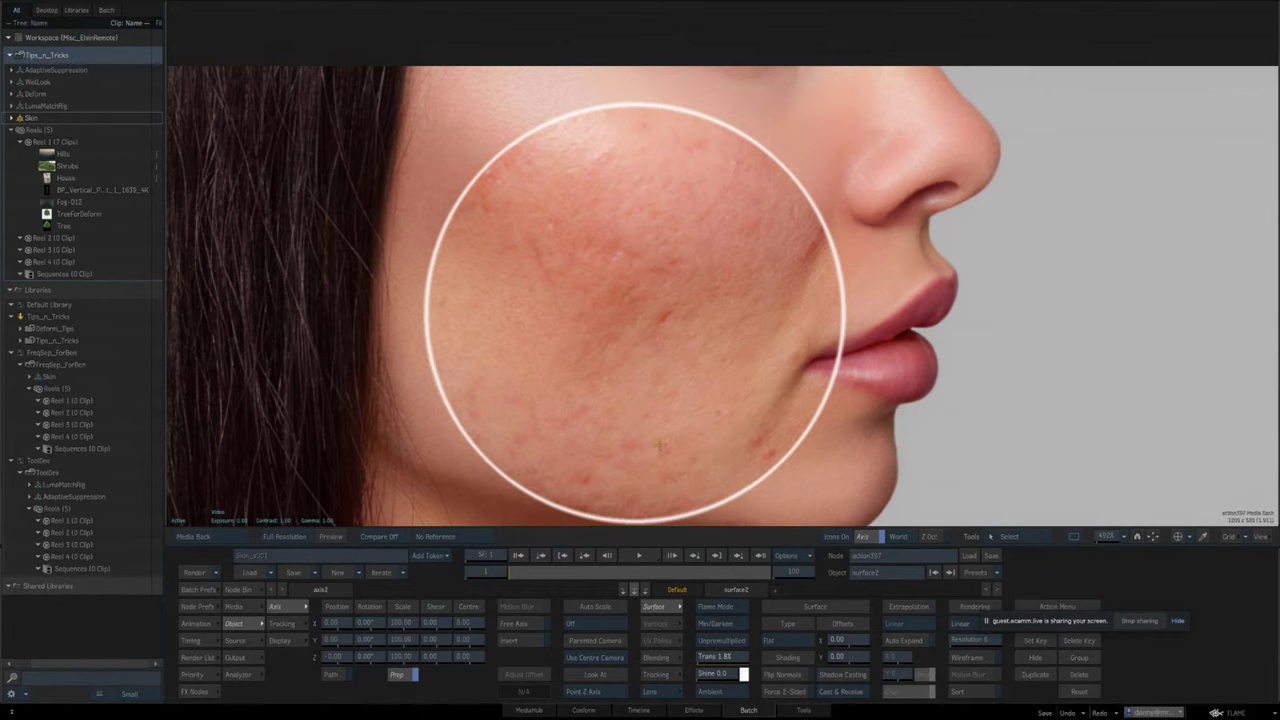
{"action": "mouse_move", "coordinate": [1107, 537]}
{"action": "left_mouse_down"}
{"action": "mouse_move", "coordinate": [1079, 537]}
{"action": "mouse_move", "coordinate": [1107, 537]}
{"action": "left_mouse_up"}
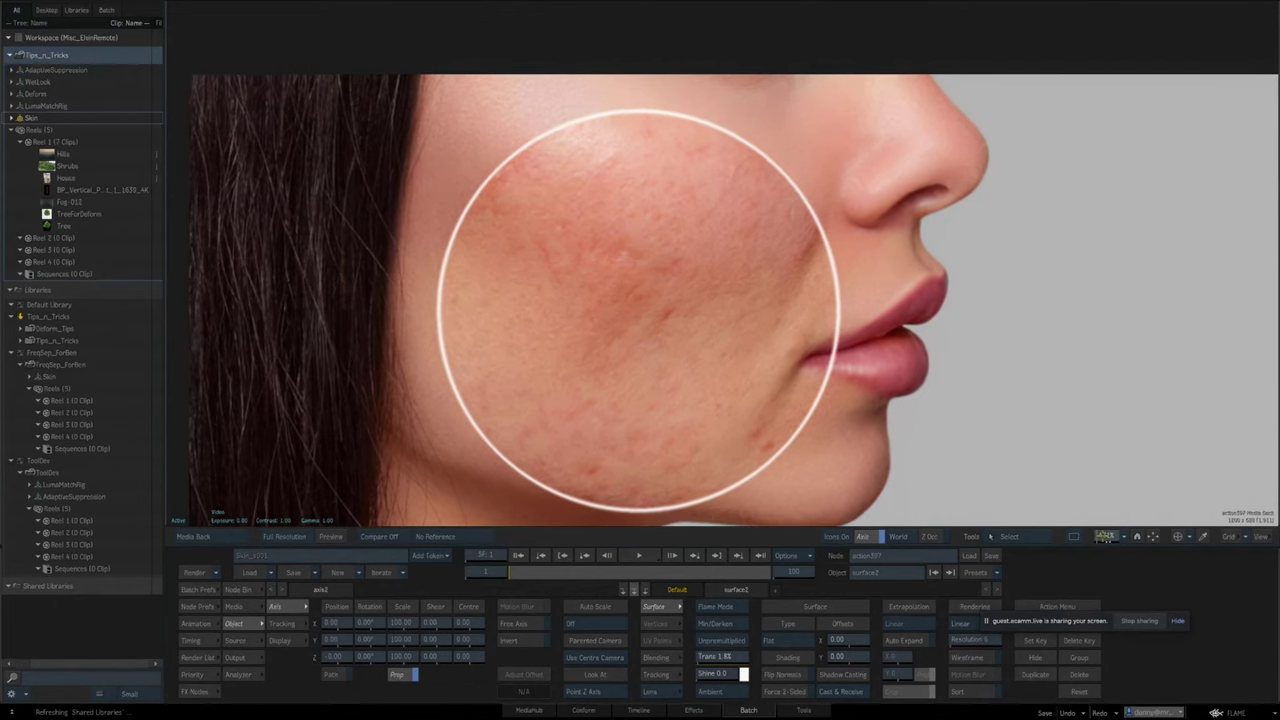
{"action": "key", "text": "F4"}
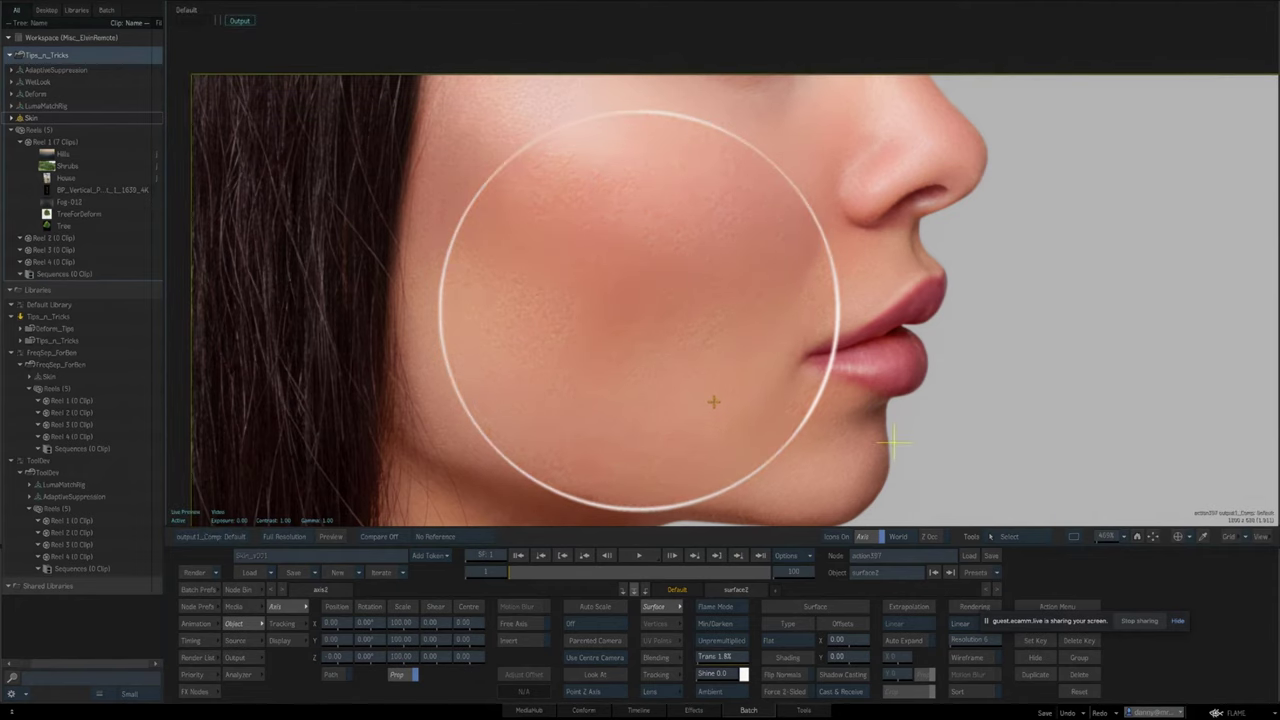
{"action": "key", "text": "F2"}
{"action": "key", "text": "F4"}
{"action": "key", "text": "Escape"}
Select the denoise387 node again and display its result up close on the cheek.
{"action": "left_click_drag", "start_coordinate": [640, 399], "coordinate": [599, 333]}
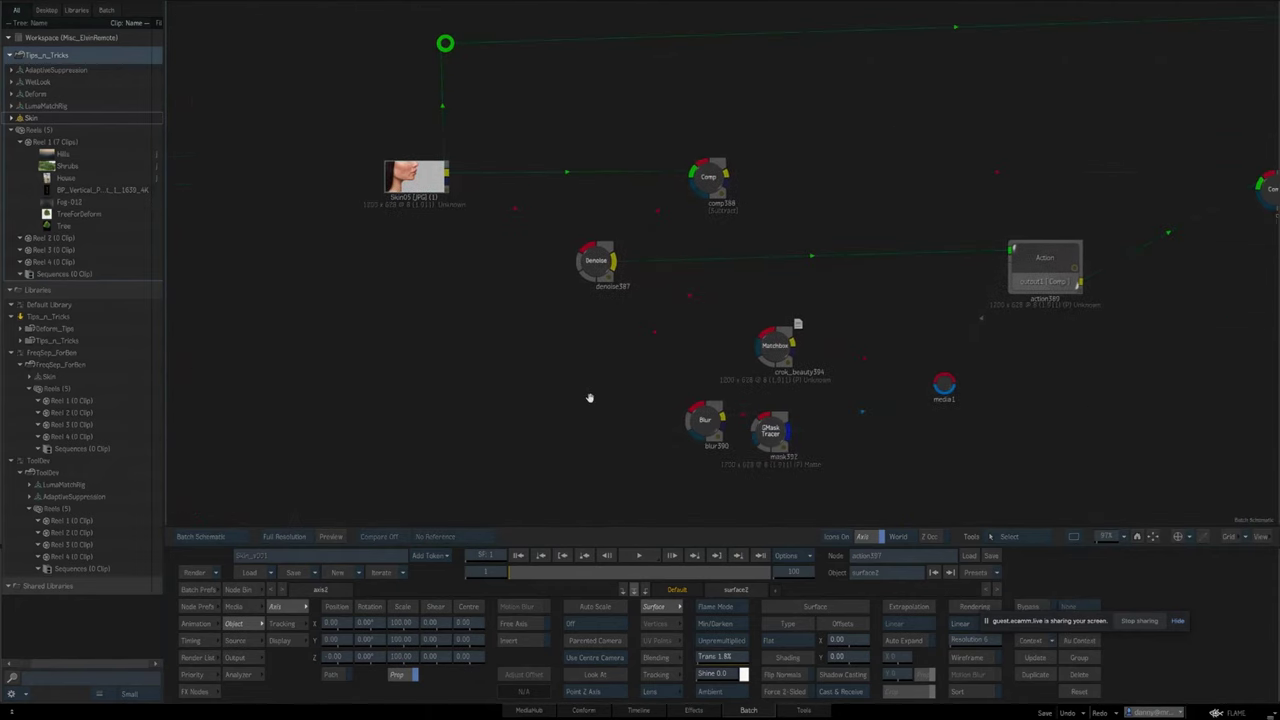
{"action": "left_click_drag", "start_coordinate": [590, 398], "coordinate": [626, 486]}
{"action": "left_click", "coordinate": [633, 351]}
{"action": "key", "text": "F4"}
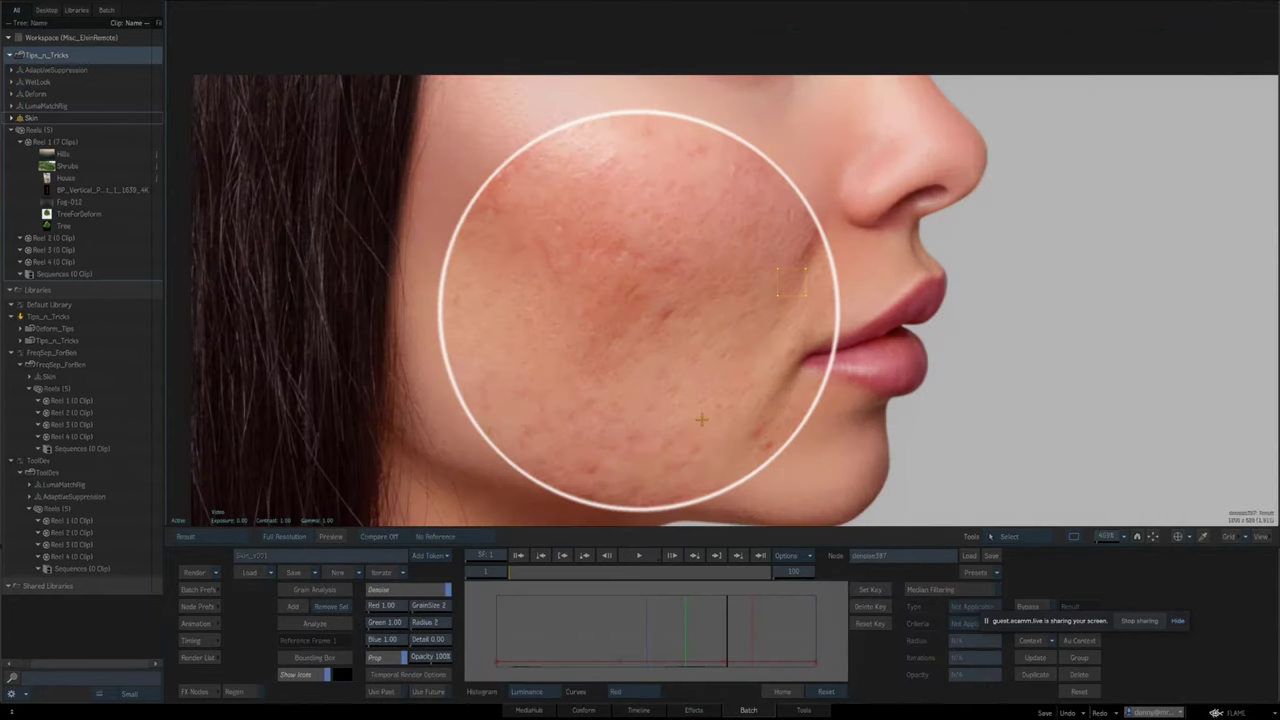
View the denoise387 result at a wider framing and return to the batch schematic.
{"action": "key", "text": "F4"}
{"action": "left_click_drag", "start_coordinate": [1108, 537], "coordinate": [1060, 537]}
{"action": "key", "text": "Escape"}
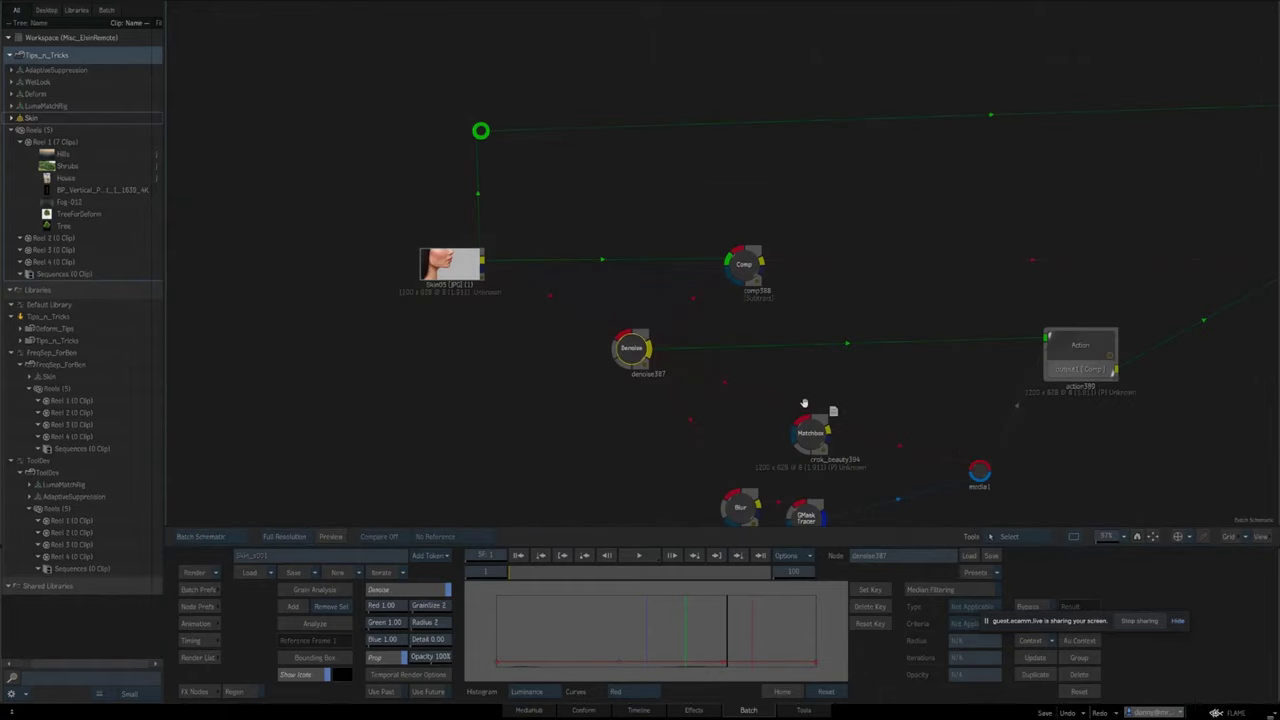
{"action": "left_click_drag", "start_coordinate": [804, 403], "coordinate": [715, 371]}
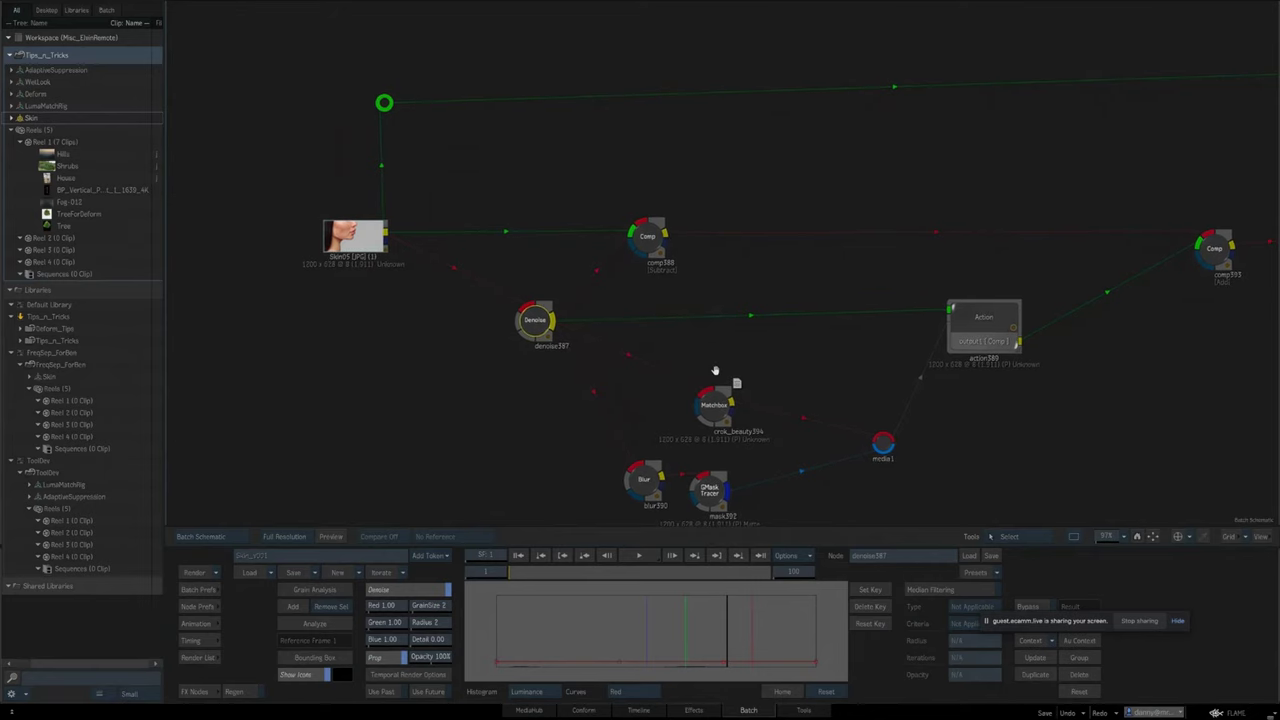
Select the crok_beauty394 Matchbox node and compare its Input 1 with its result at a framing that shows the whole circled cheek.
{"action": "left_click", "coordinate": [716, 408]}
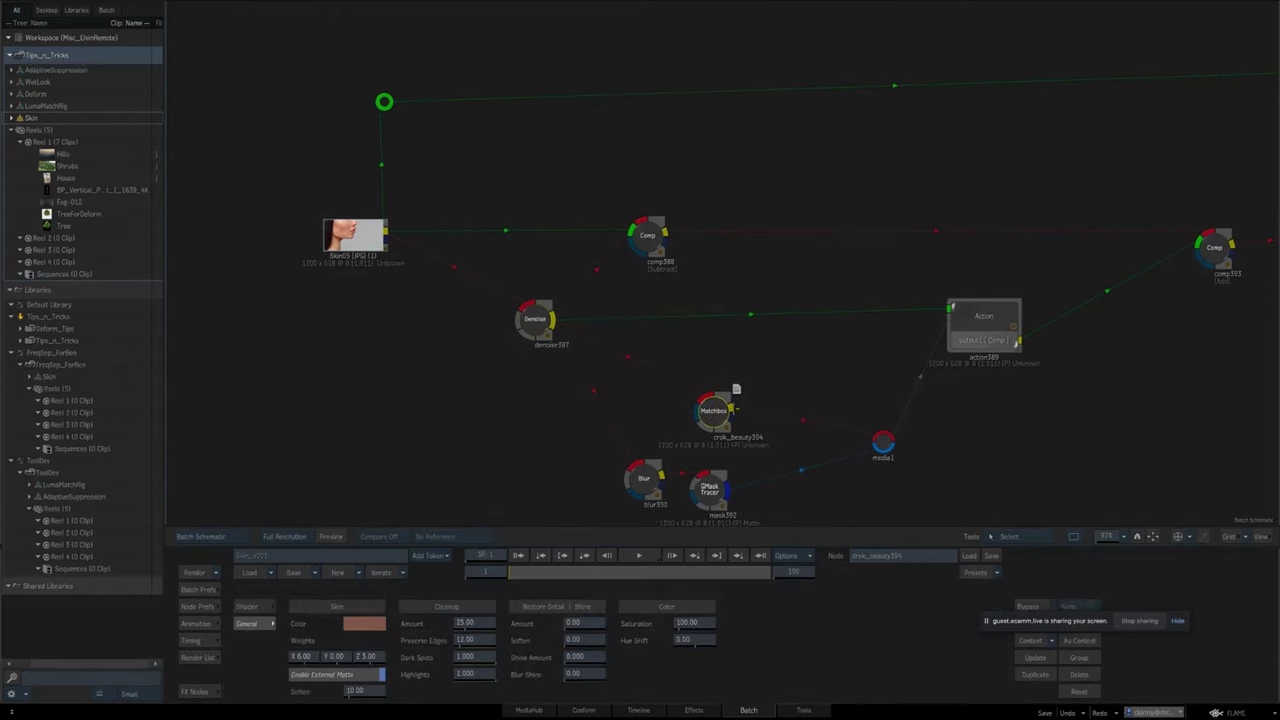
{"action": "key", "text": "F1"}
{"action": "key", "text": "F4"}
{"action": "key", "text": "F1"}
{"action": "key", "text": "F4"}
{"action": "left_click_drag", "start_coordinate": [1106, 537], "coordinate": [1200, 537]}
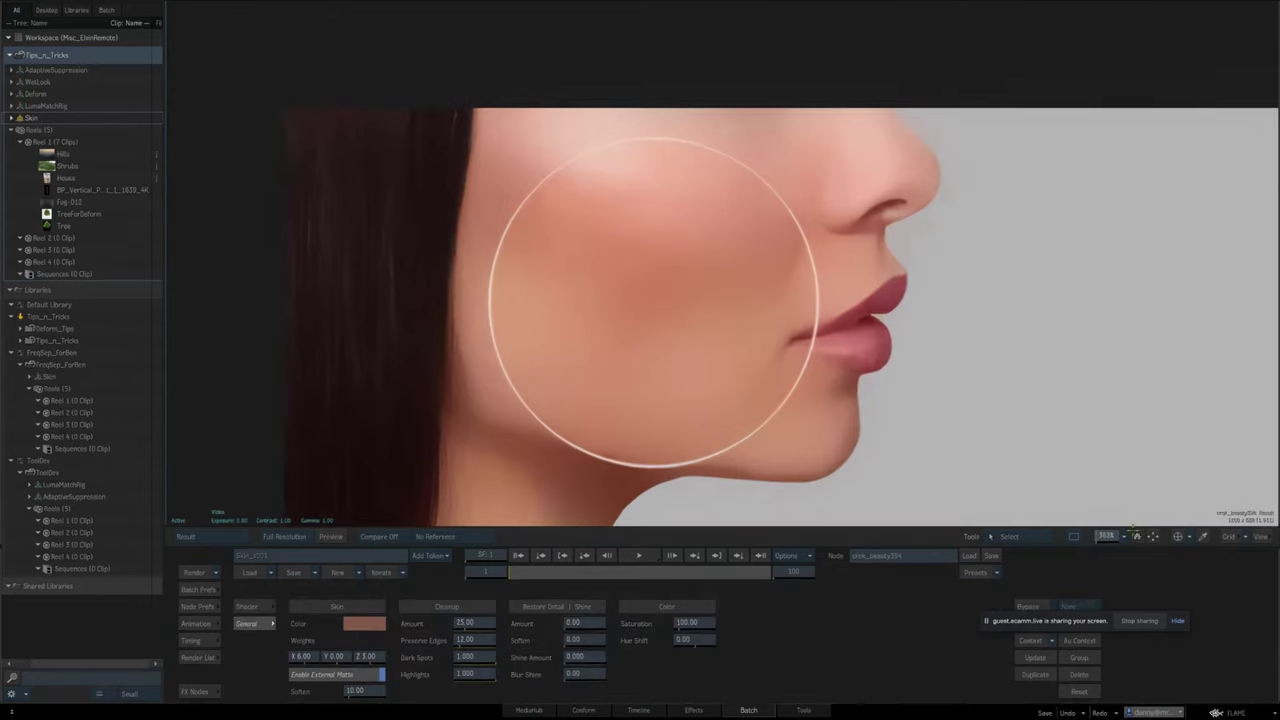
{"action": "key", "text": "F1"}
{"action": "key", "text": "F4"}
{"action": "key", "text": "F1"}
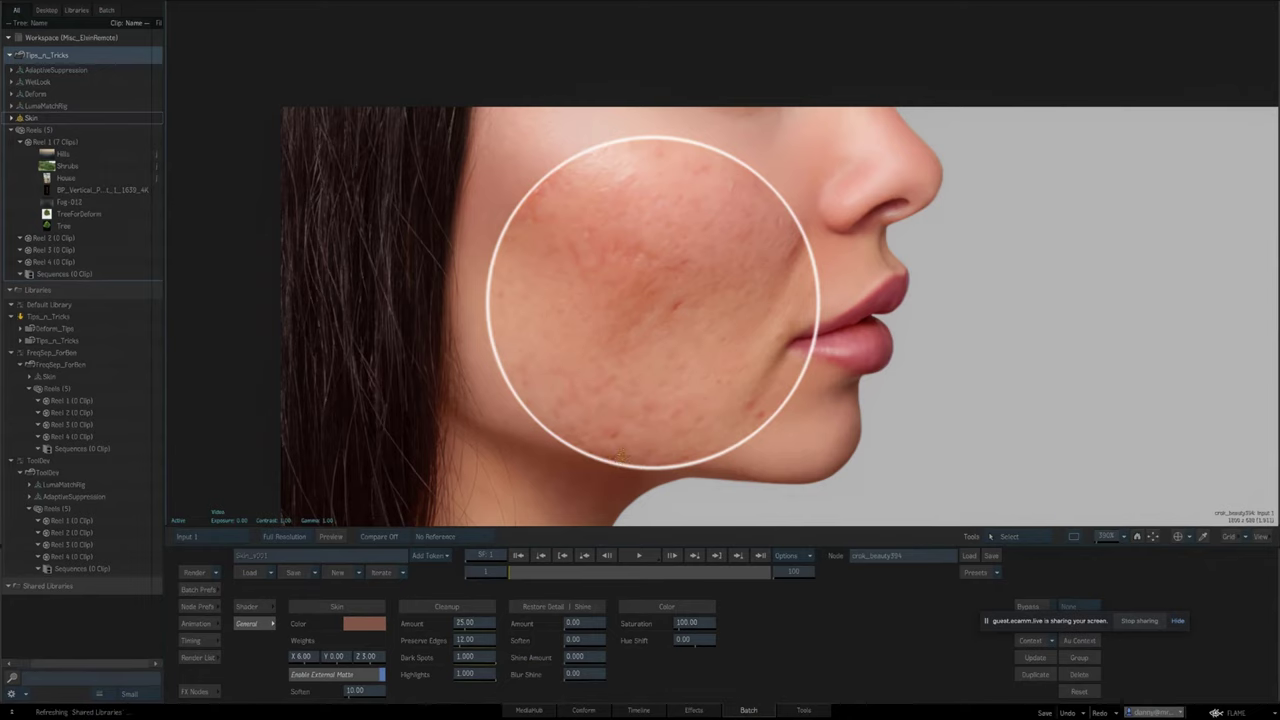
Flip repeatedly between crok_beauty394's smoothed result and its Input 1 to examine the circled cheek.
{"action": "key", "text": "F4"}
{"action": "key", "text": "F1"}
{"action": "key", "text": "F4"}
{"action": "key", "text": "F1"}
{"action": "key", "text": "F4"}
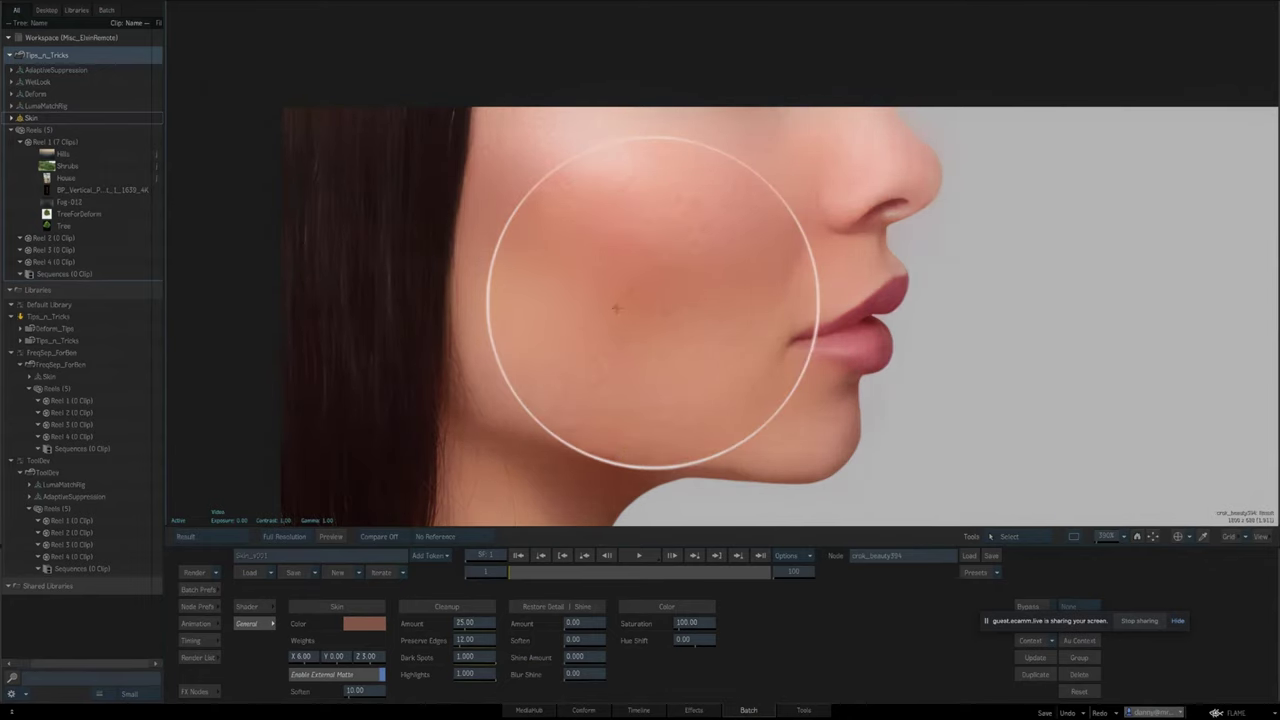
{"action": "key", "text": "F1"}
{"action": "key", "text": "F4"}
{"action": "key", "text": "F1"}
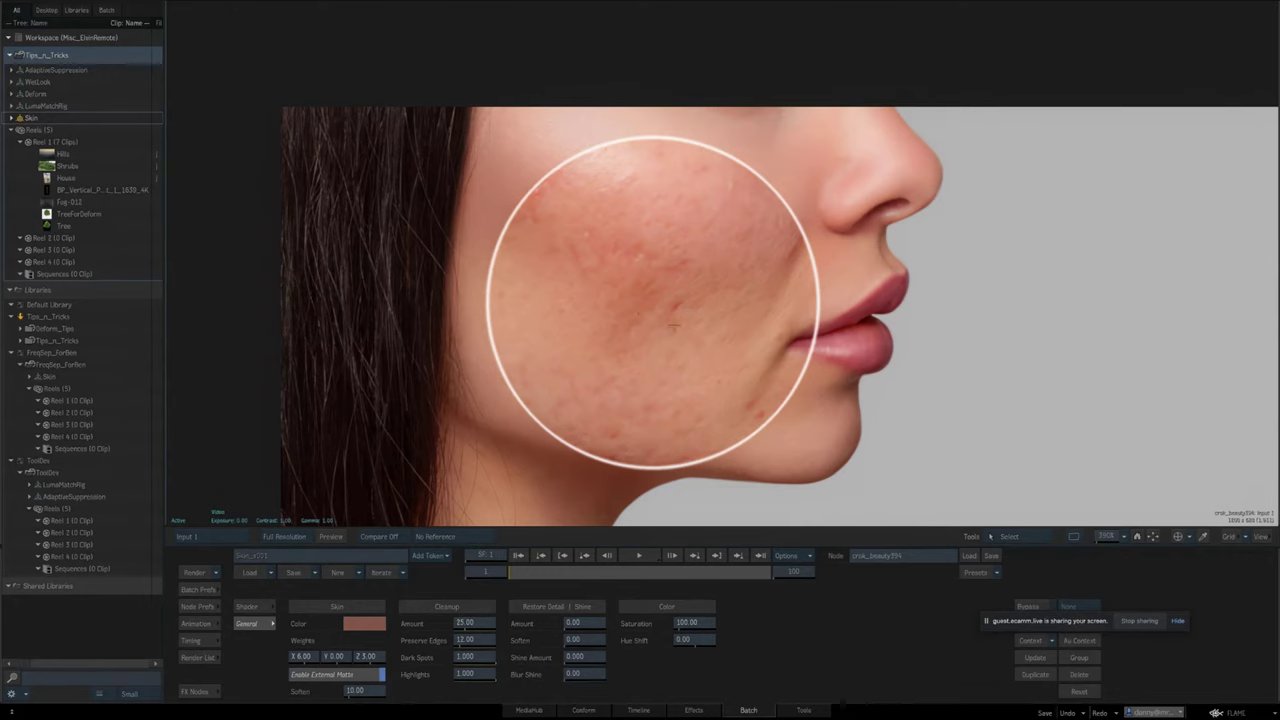
Select the comp388 Subtract node, view its Front input and return to the batch schematic.
{"action": "key", "text": "Escape"}
{"action": "left_click_drag", "start_coordinate": [692, 360], "coordinate": [689, 446]}
{"action": "left_click", "coordinate": [637, 326]}
{"action": "key", "text": "grave"}
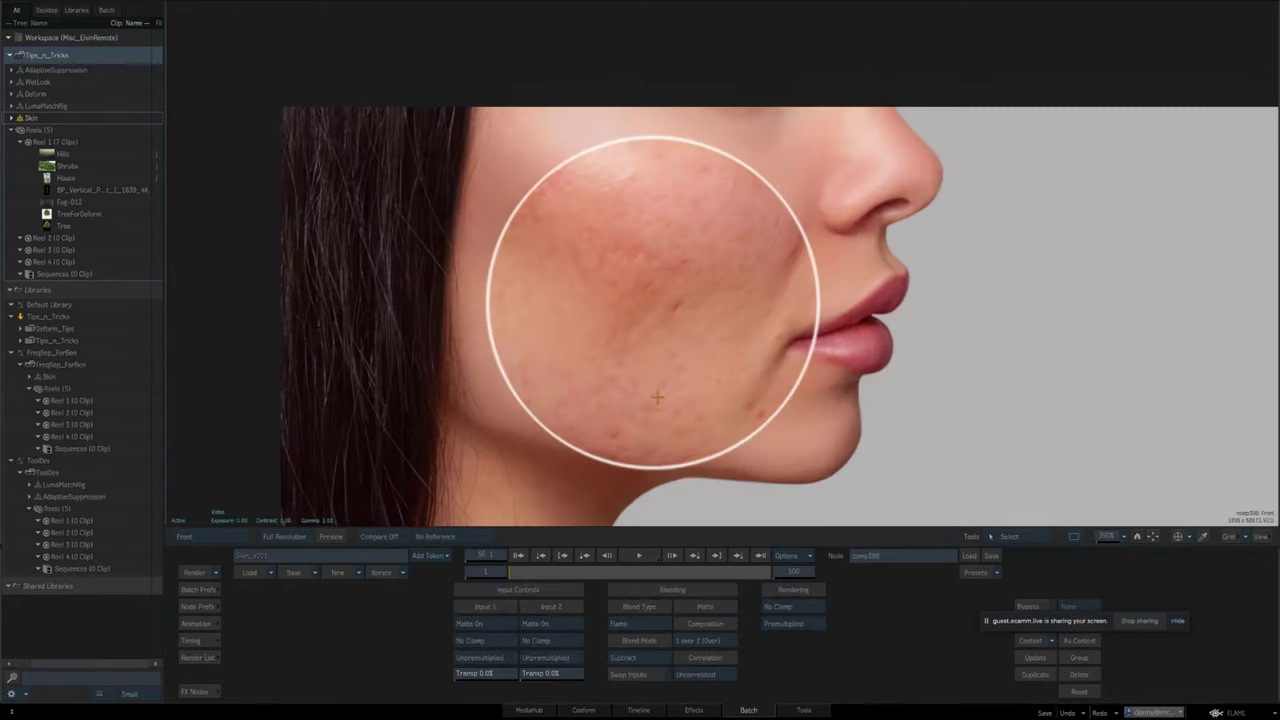
{"action": "key", "text": "F1"}
{"action": "key", "text": "grave"}
Select the denoise387 node and inspect its result close up on the cheek.
{"action": "left_click", "coordinate": [590, 428]}
{"action": "key", "text": "grave"}
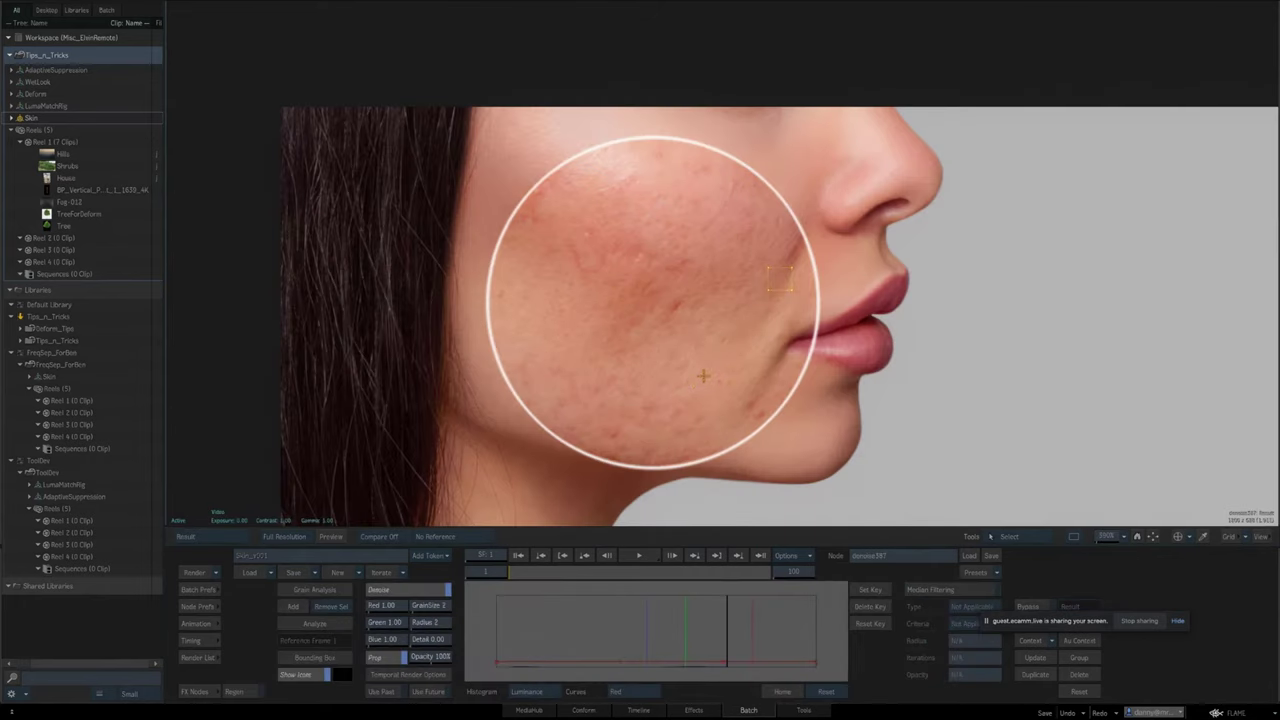
{"action": "key", "text": "F4"}
{"action": "scroll", "coordinate": [782, 292], "scroll_direction": "up", "scroll_amount": 3}
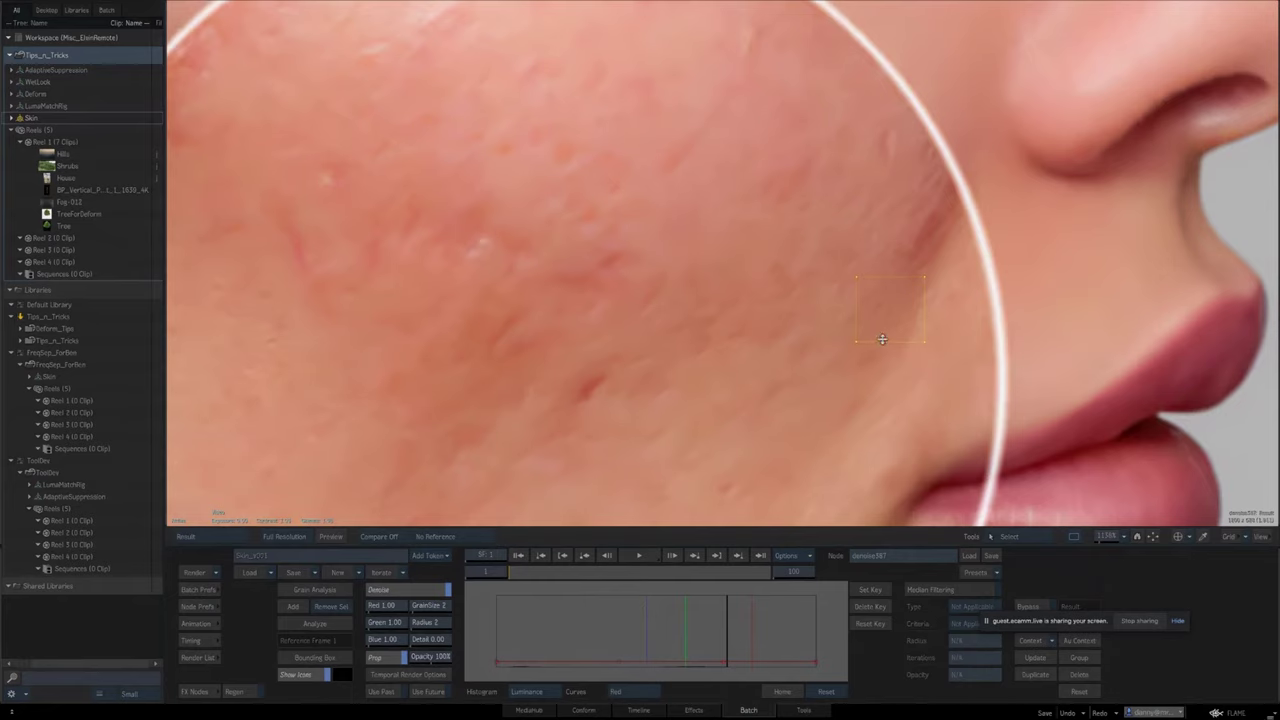
Trace the schematic from the comp388 Subtract node through the comp393 Add node to action397's media1 input.
{"action": "key", "text": "Escape"}
{"action": "left_click", "coordinate": [687, 315]}
{"action": "left_click_drag", "start_coordinate": [749, 337], "coordinate": [753, 294]}
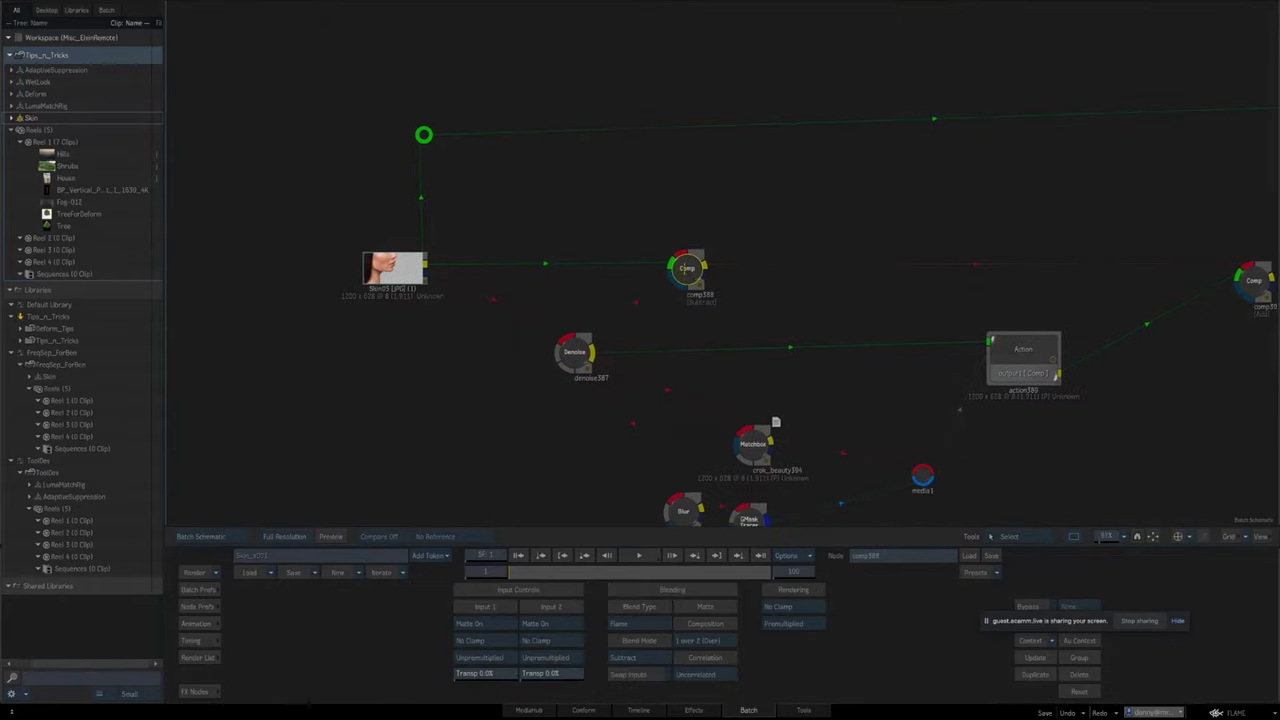
{"action": "left_click_drag", "start_coordinate": [681, 273], "coordinate": [688, 269]}
{"action": "left_click_drag", "start_coordinate": [642, 316], "coordinate": [123, 315]}
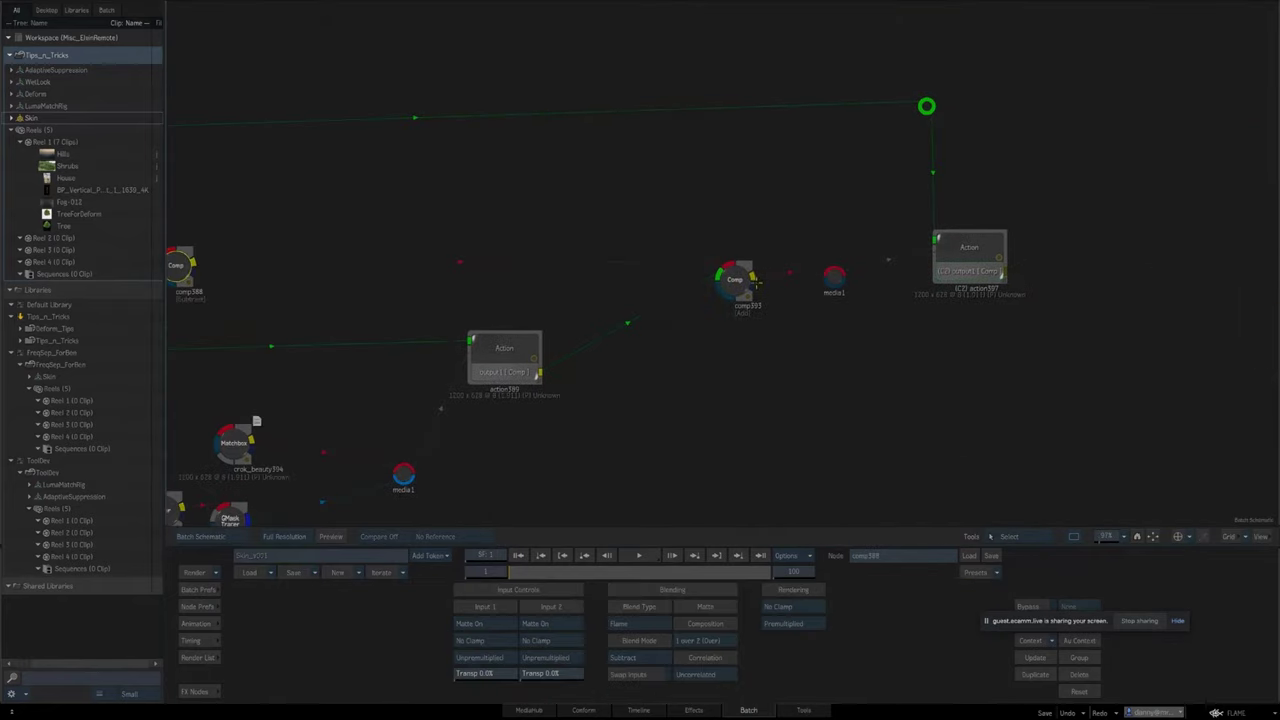
{"action": "left_click", "coordinate": [735, 279]}
{"action": "left_click", "coordinate": [834, 276]}
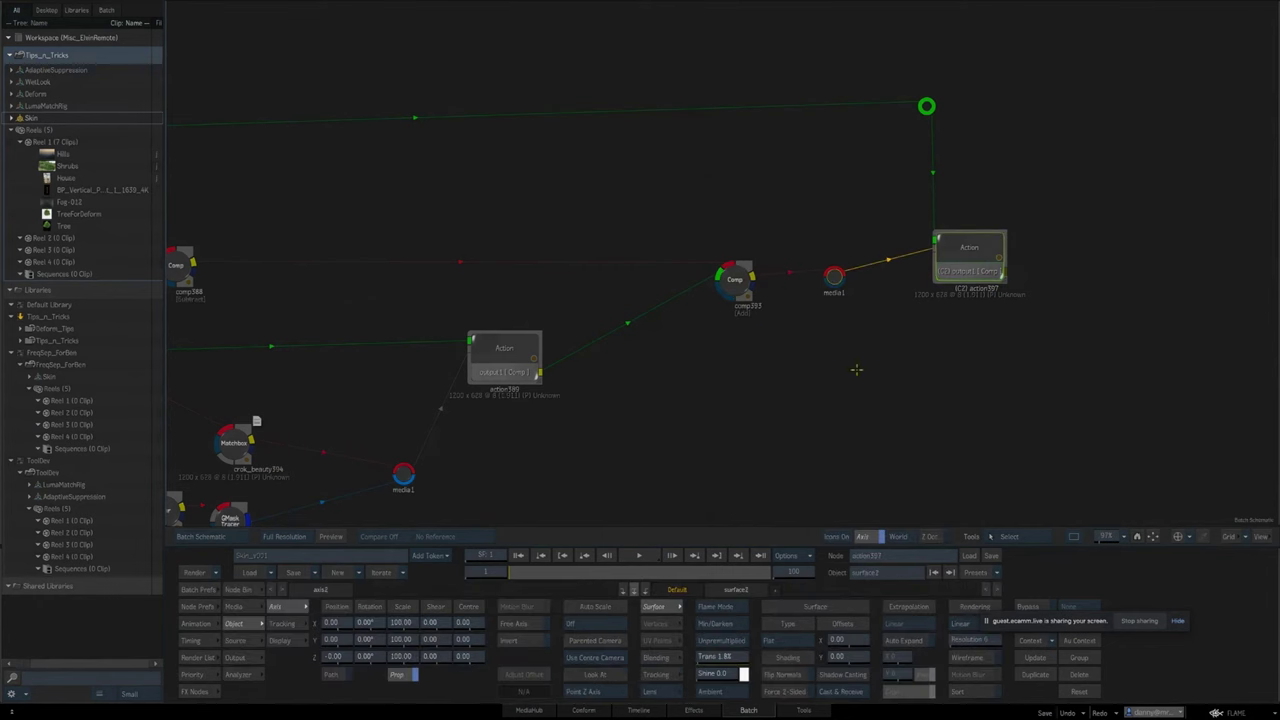
Compare action397's composited output with its Back media on the cheek, ending with the output at full-frame view.
{"action": "key", "text": "F4"}
{"action": "key", "text": "F2"}
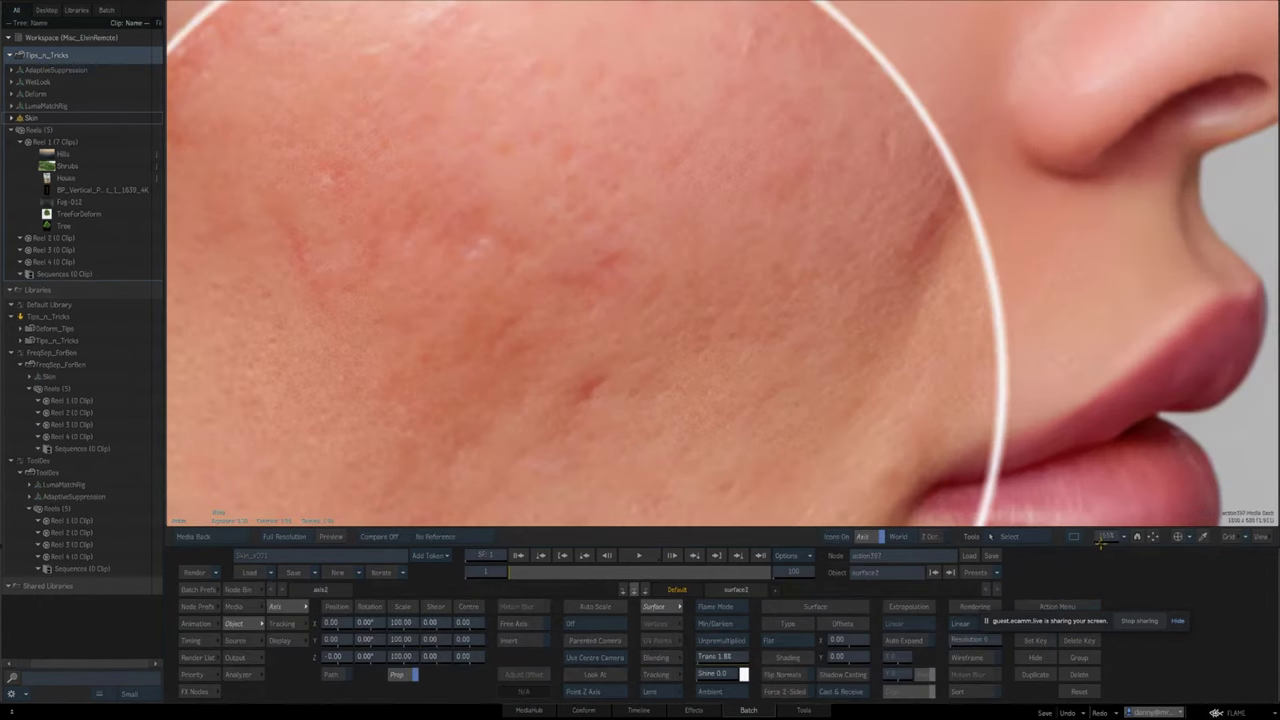
{"action": "left_click_drag", "start_coordinate": [1108, 538], "coordinate": [1079, 537]}
{"action": "key", "text": "F4"}
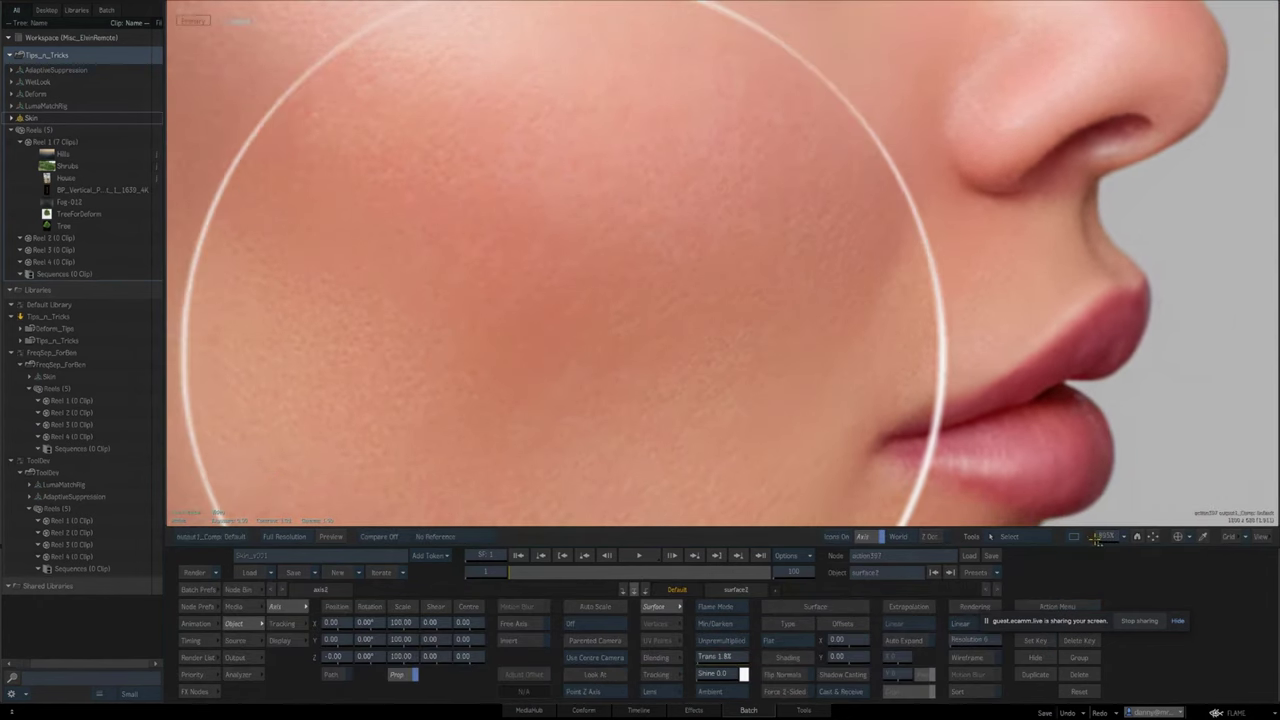
{"action": "key", "text": "F2"}
{"action": "key", "text": "F4"}
{"action": "left_click_drag", "start_coordinate": [1107, 538], "coordinate": [964, 512]}
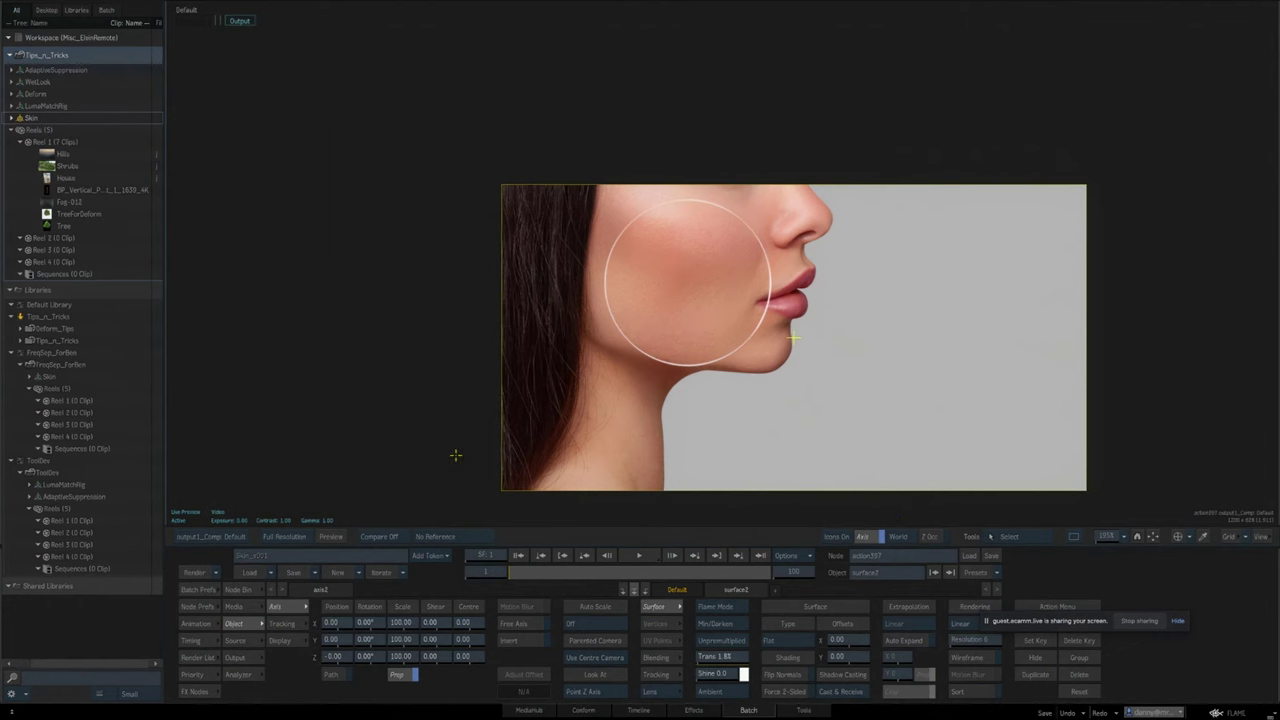
Switch to the Logik Live Wheel in the browser and spin it to draw a name.
{"action": "key", "text": "super+Tab"}
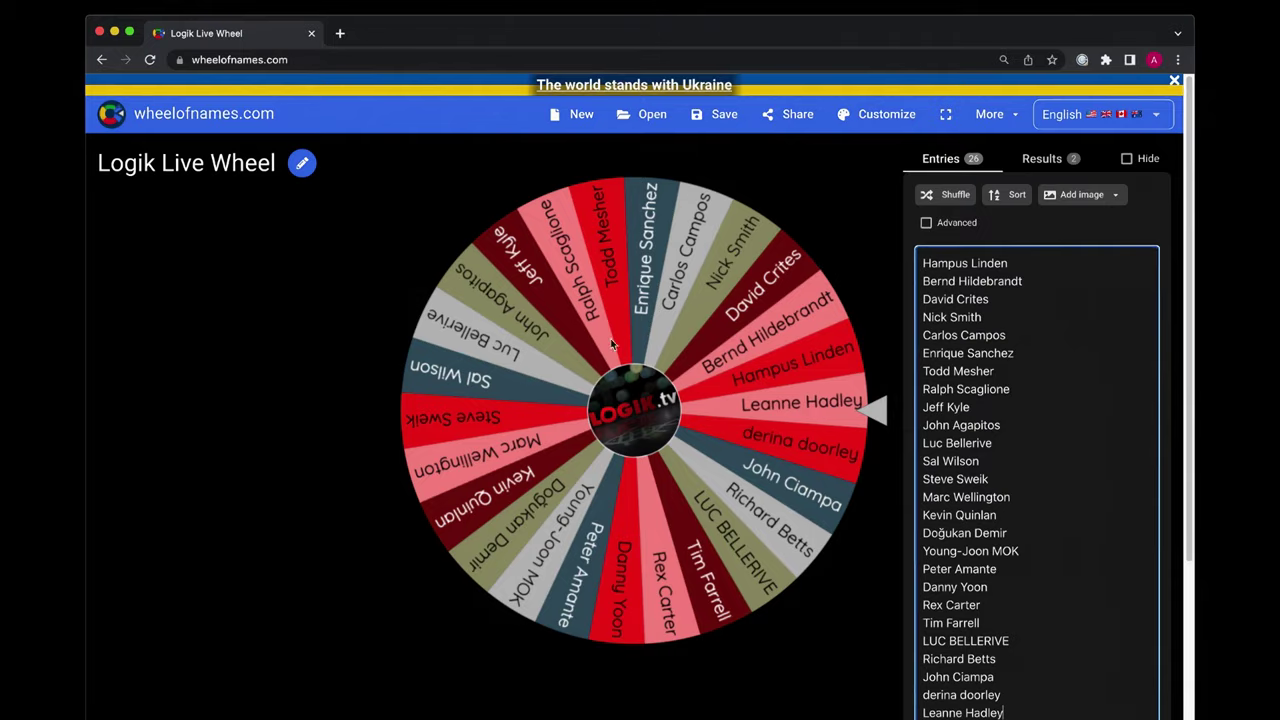
{"action": "left_click", "coordinate": [754, 320]}
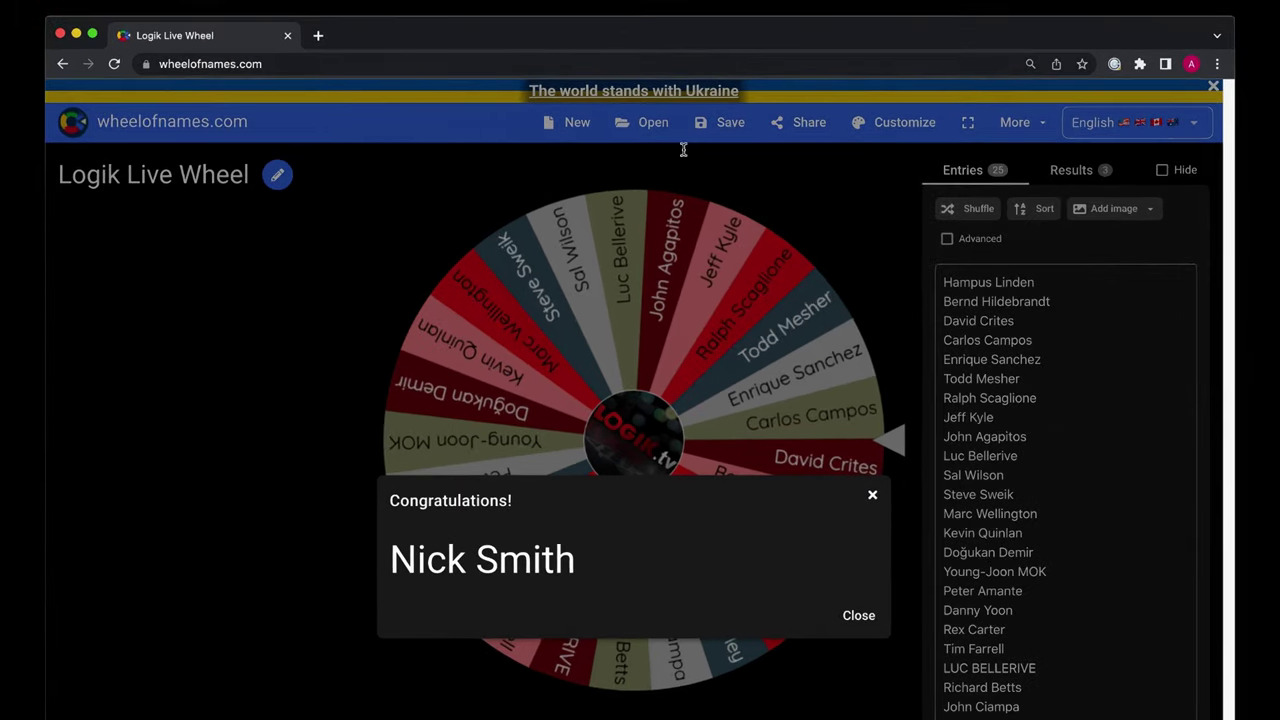
{"action": "left_click", "coordinate": [737, 273]}
{"action": "left_click", "coordinate": [749, 310]}
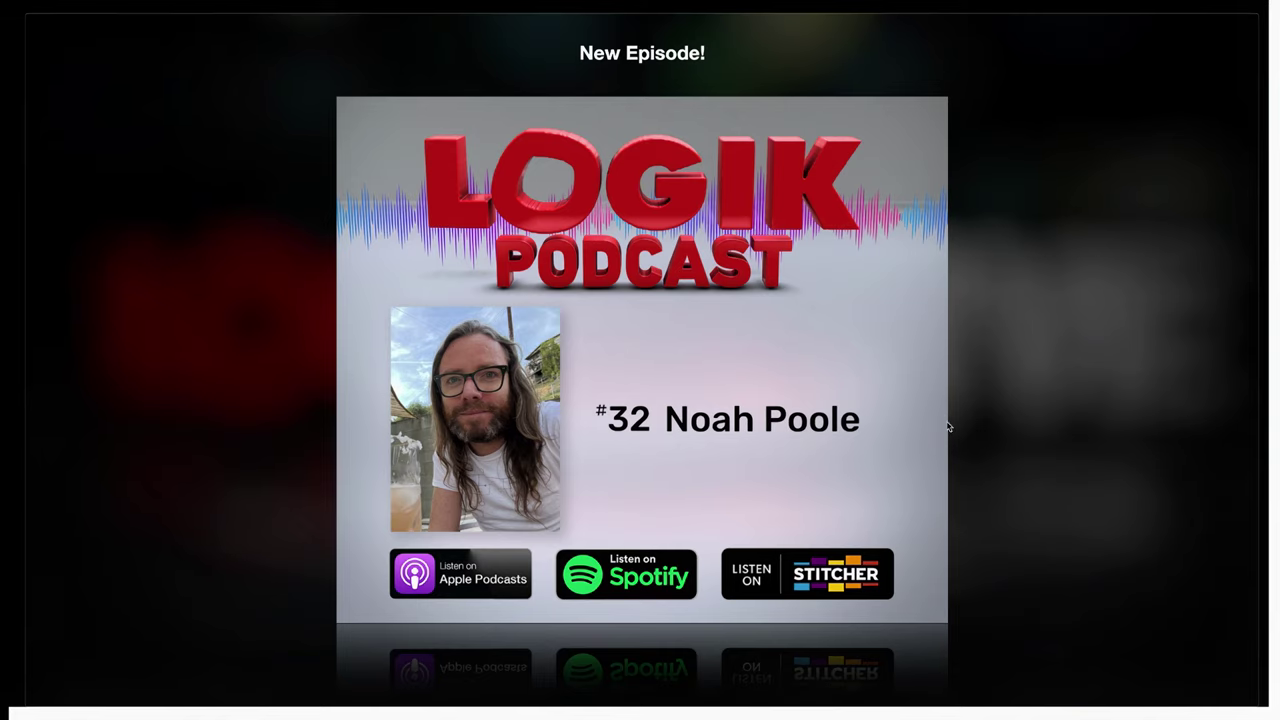
{"action": "left_click", "coordinate": [750, 437]}
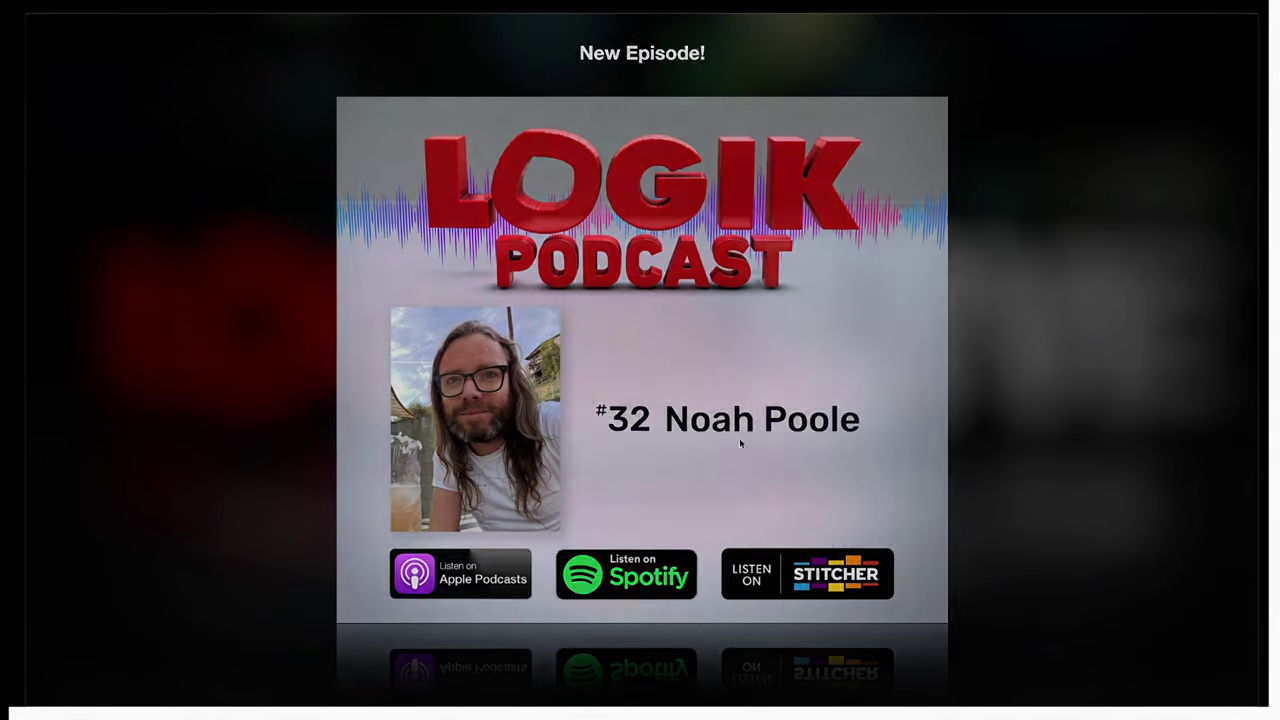